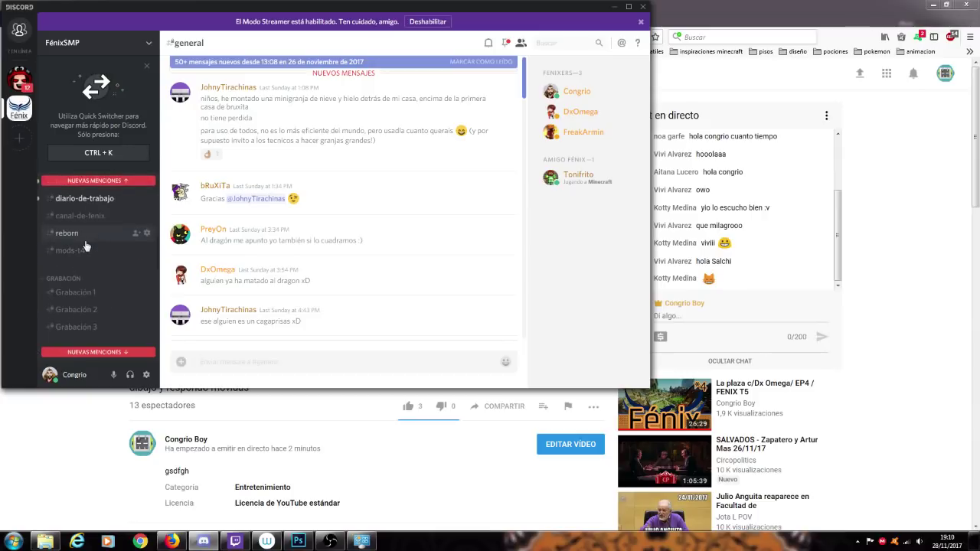
- Join the DirectosxAmigos voice channel on the FénixSMP server and return to the YouTube live stream page
scroll(85, 245, down, 4)
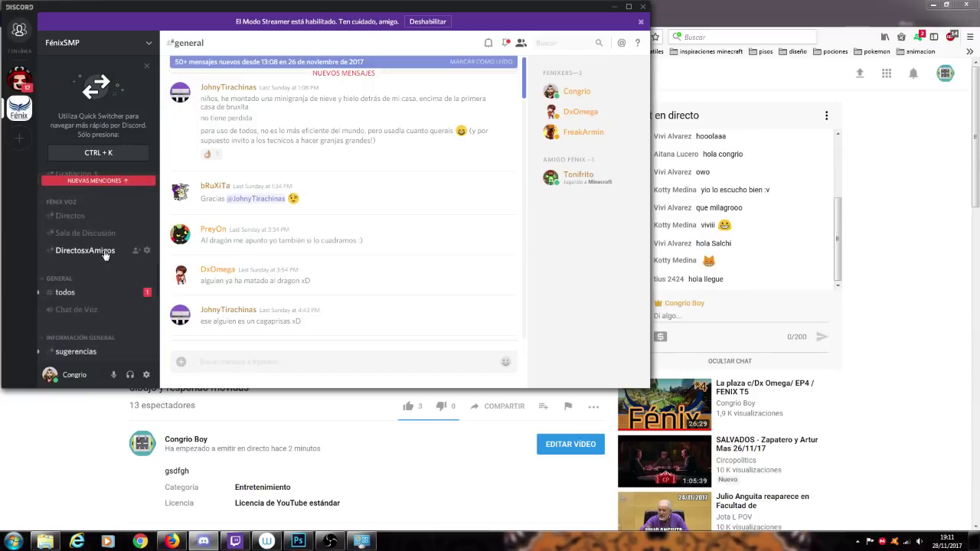
click(104, 250)
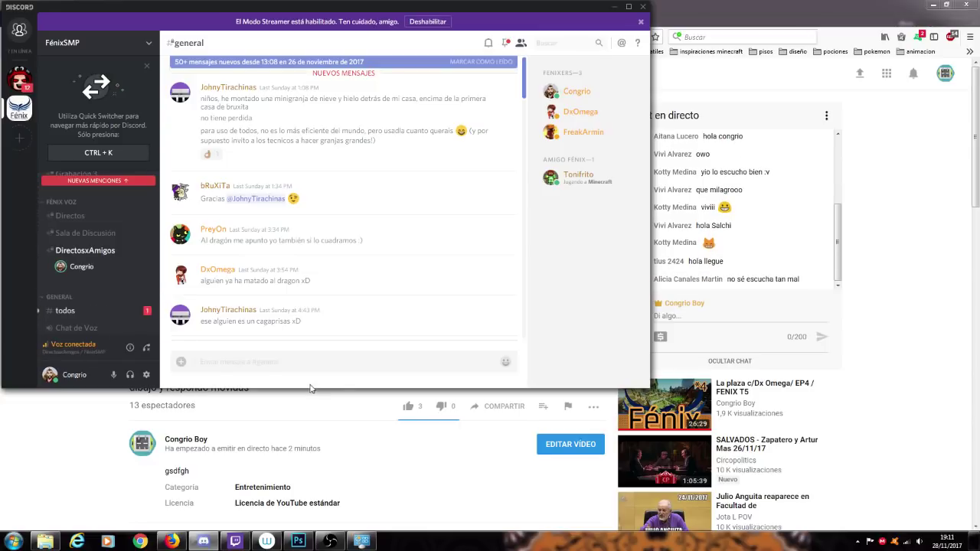
click(912, 261)
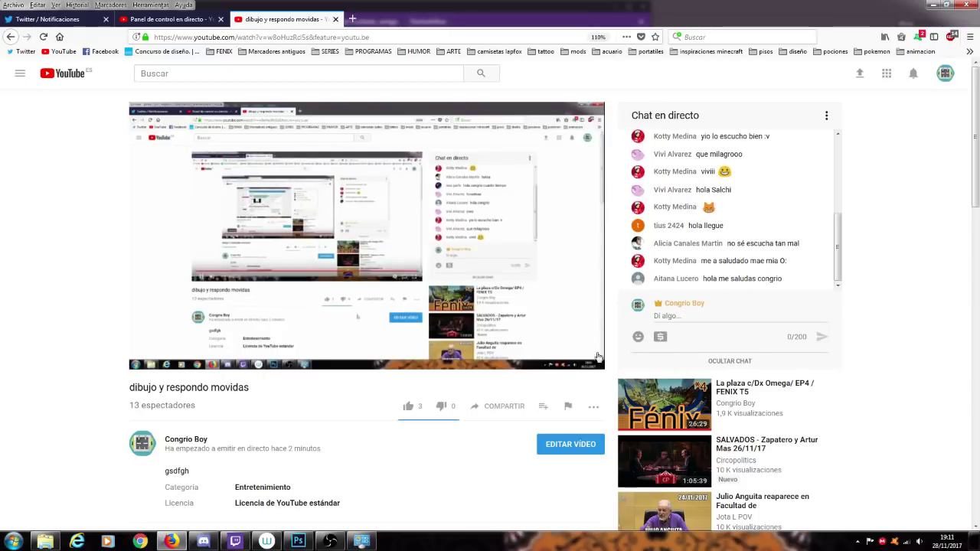
- Switch to Photoshop, look at the turbo samurai.psd drawing and return to Sin título-2.psd
mouse_move(601, 346)
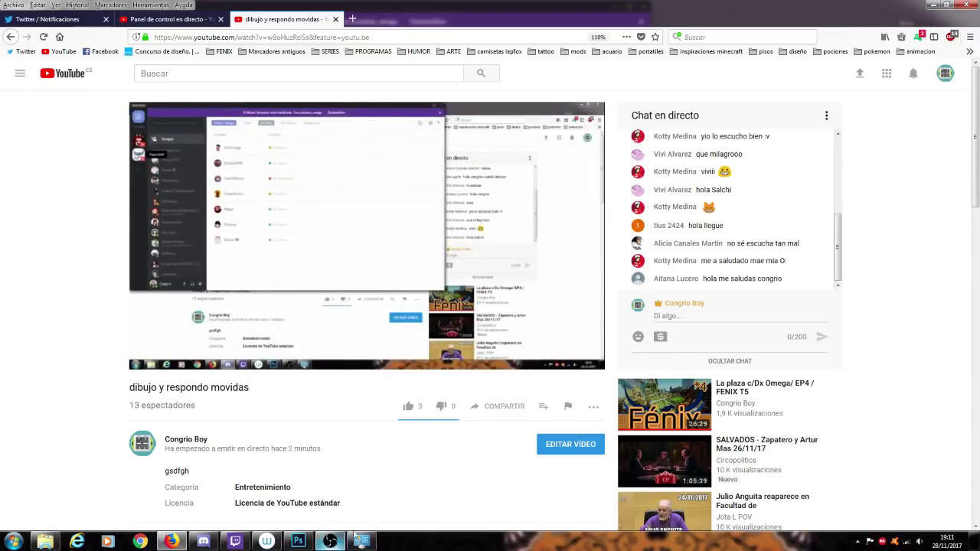
click(301, 543)
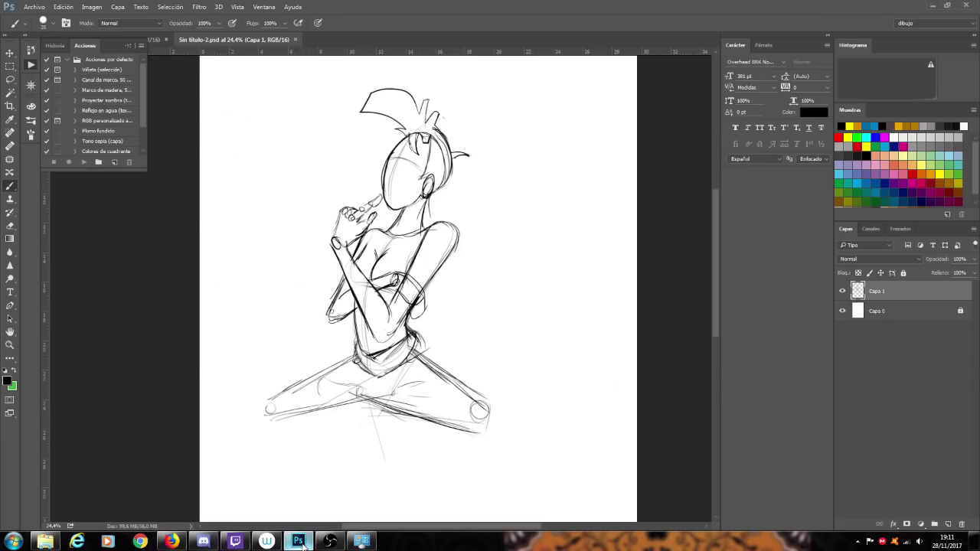
click(130, 46)
click(157, 43)
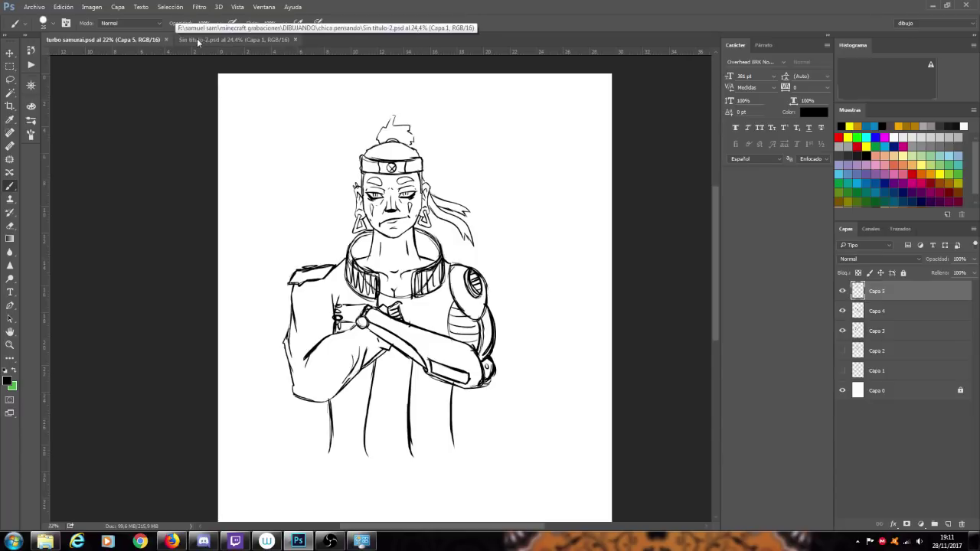
click(195, 39)
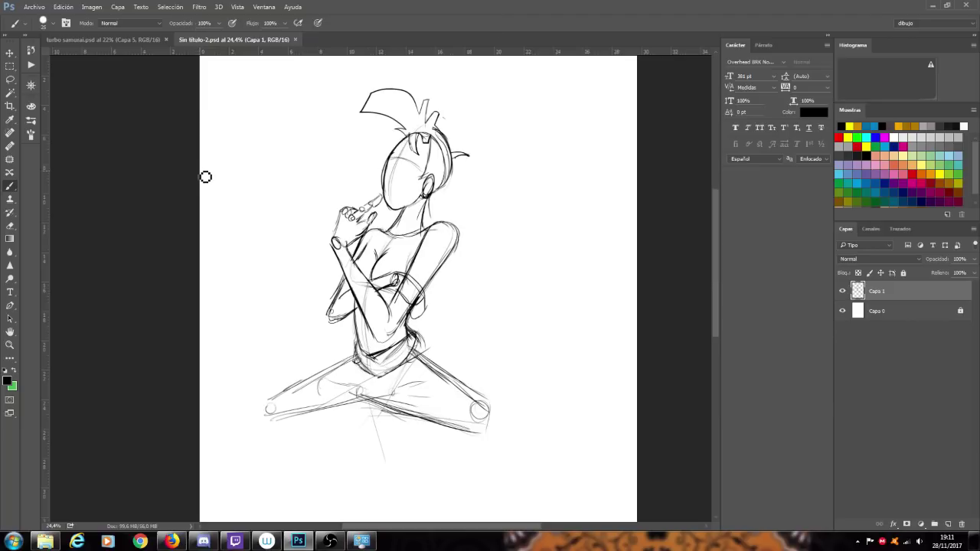
- Check the YouTube live chat and the Discord voice channel, and open the system volume control
click(173, 542)
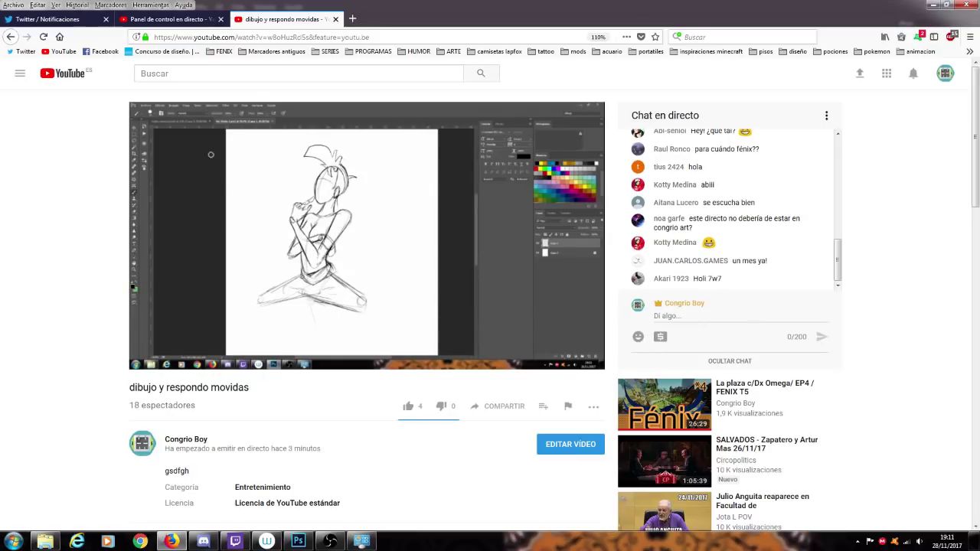
click(202, 541)
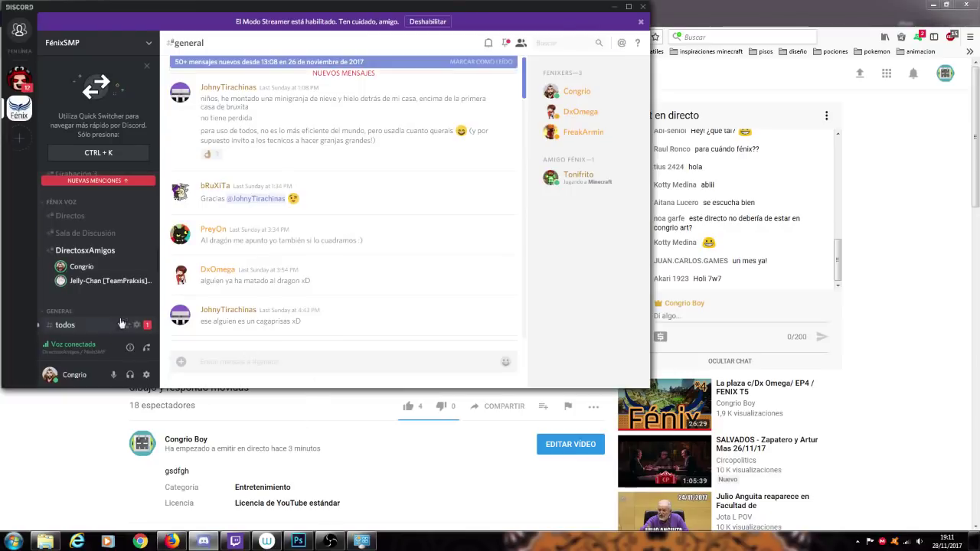
click(919, 541)
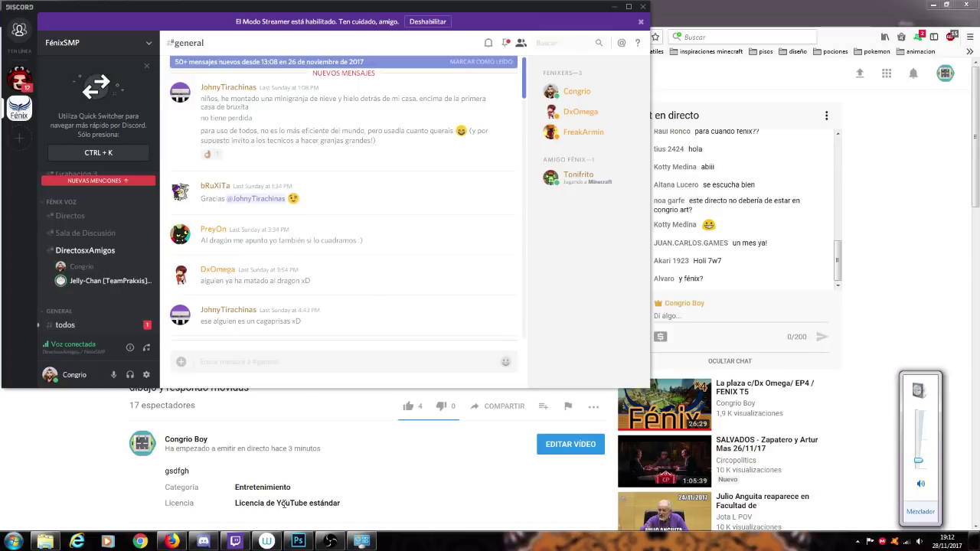
- Switch to Photoshop and outline the thigh, knee and shin of the figure's right-hand leg in Sin título-2.psd with bold brush strokes
click(298, 541)
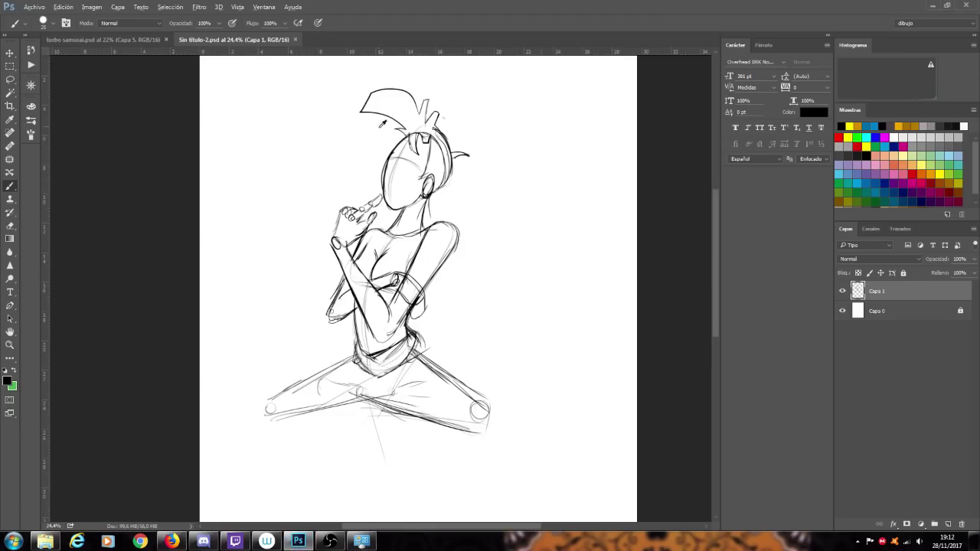
scroll(394, 146, up, 1)
scroll(531, 363, down, 3)
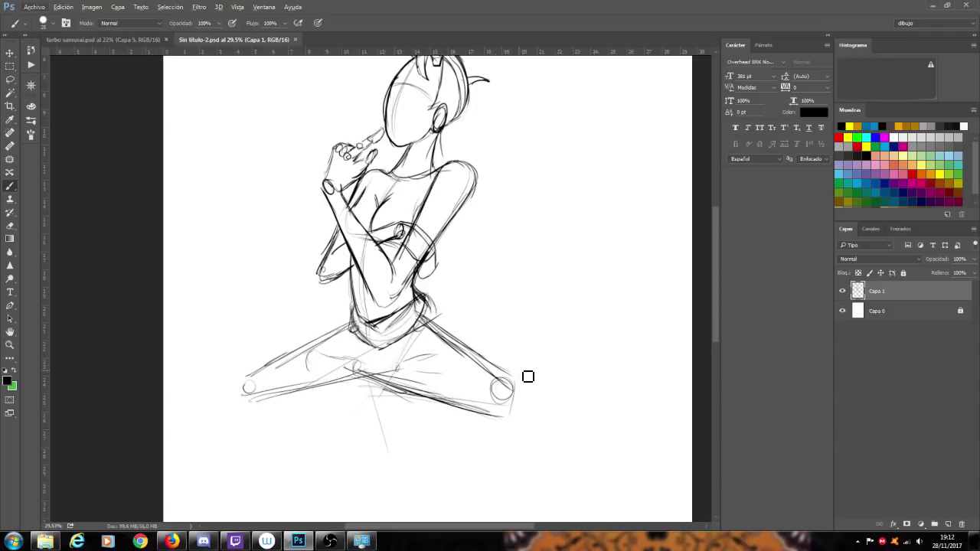
scroll(527, 376, down, 3)
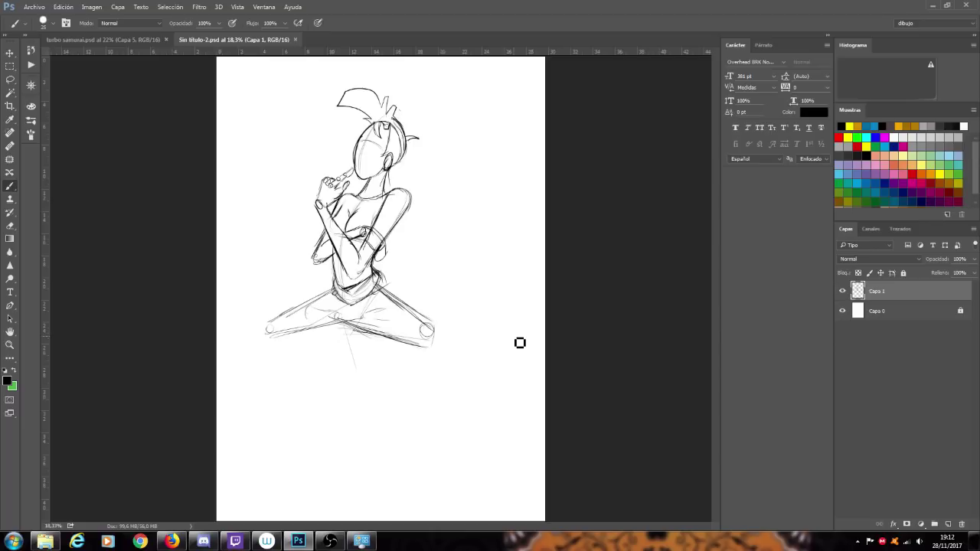
mouse_move(385, 280)
mouse_down()
mouse_move(435, 325)
mouse_move(446, 343)
mouse_move(437, 350)
mouse_up()
mouse_move(341, 330)
mouse_down()
mouse_move(390, 353)
mouse_move(433, 355)
mouse_up()
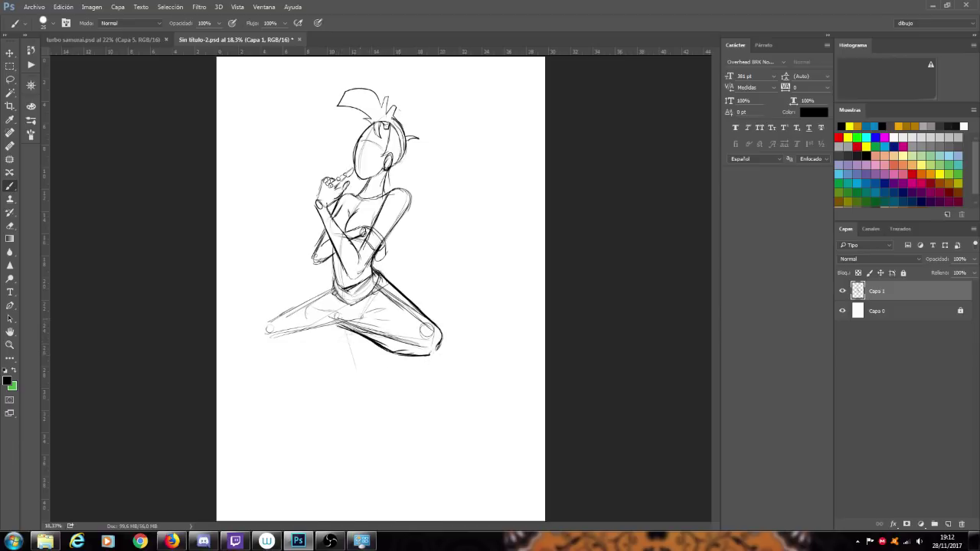
mouse_move(343, 318)
mouse_down()
mouse_move(430, 344)
mouse_move(387, 333)
mouse_move(422, 335)
mouse_up()
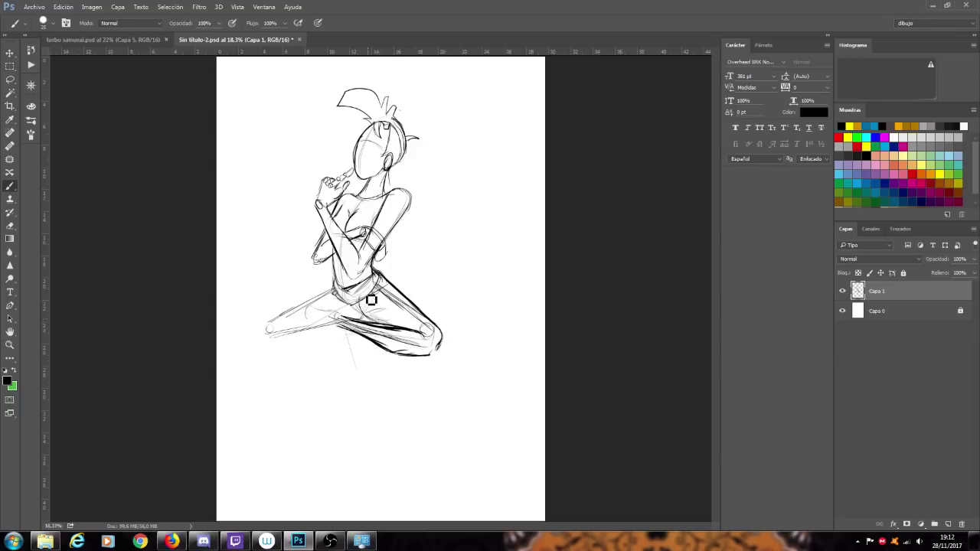
- Add the inner-thigh line, outline the left-hand leg in bold strokes and rework the point where both legs cross
drag(357, 303, 372, 320)
mouse_move(333, 287)
mouse_down()
mouse_move(264, 333)
mouse_move(276, 347)
mouse_move(337, 335)
mouse_up()
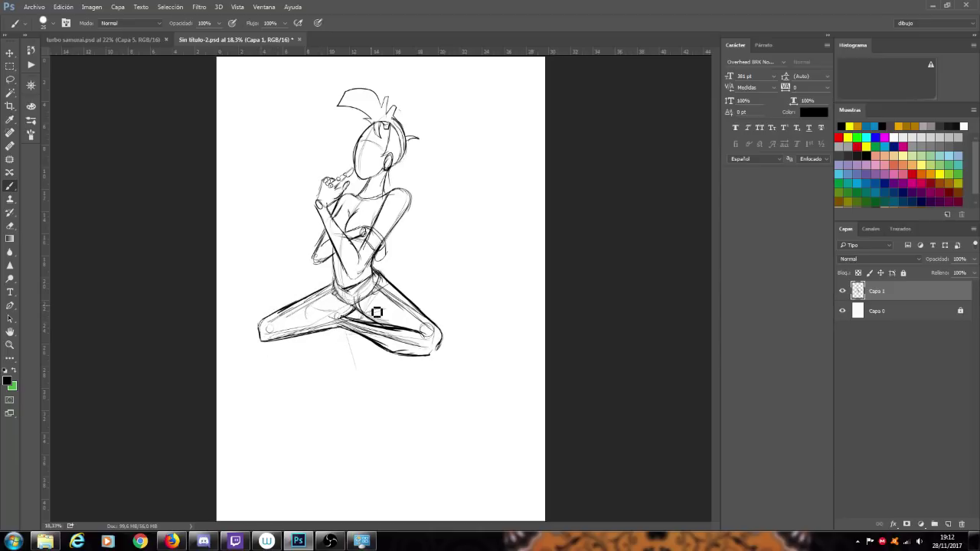
scroll(355, 278, up, 3)
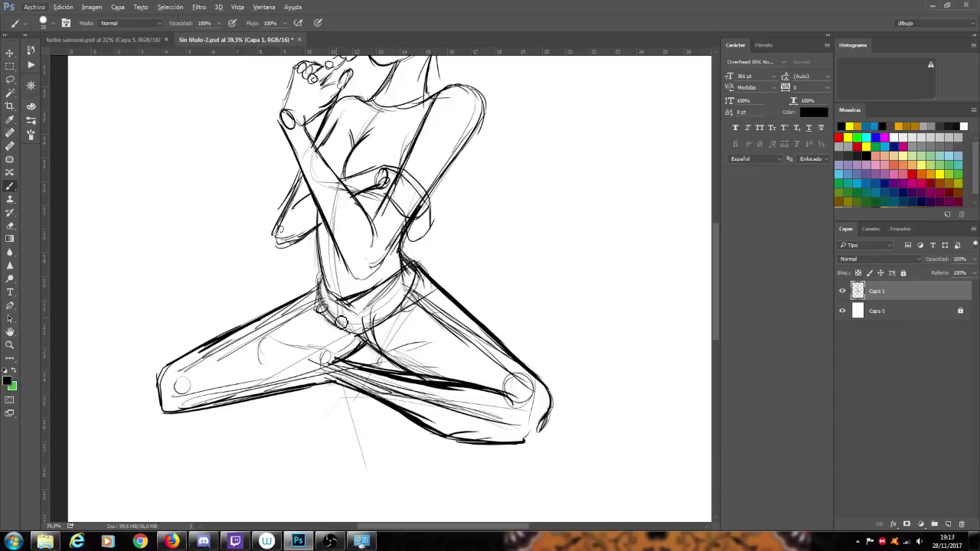
mouse_move(331, 364)
mouse_down()
mouse_move(360, 371)
mouse_move(299, 382)
mouse_move(327, 366)
mouse_move(369, 371)
mouse_up()
drag(298, 389, 344, 378)
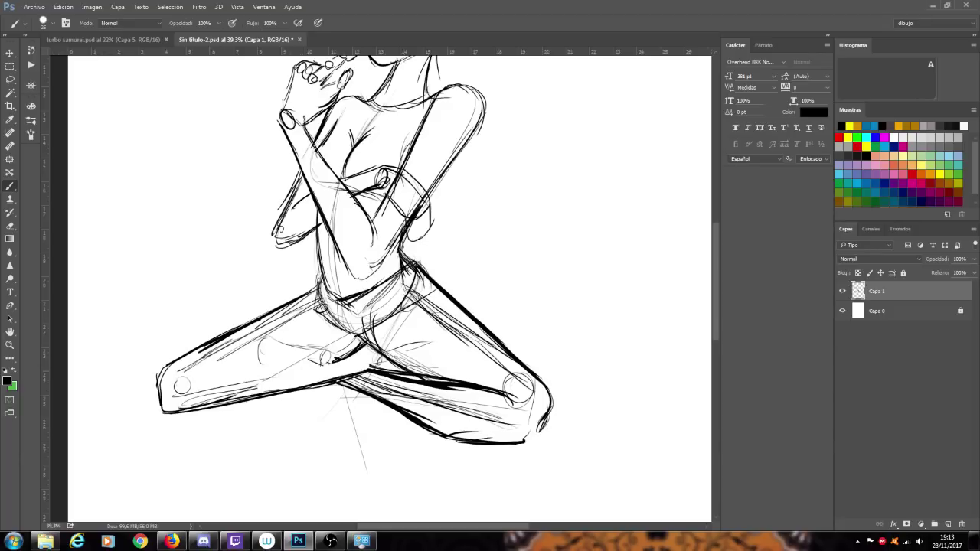
- Sketch the calf line of the left-hand leg plus the ankles and feet where the legs cross
mouse_move(205, 373)
mouse_down()
mouse_move(260, 355)
mouse_move(321, 366)
mouse_move(356, 354)
mouse_up()
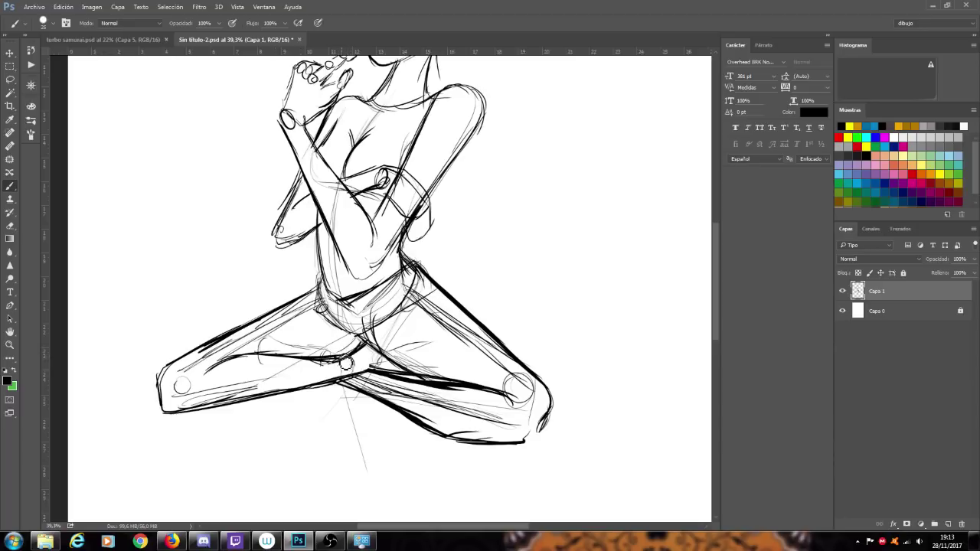
mouse_move(343, 358)
mouse_down()
mouse_move(352, 382)
mouse_move(371, 391)
mouse_move(351, 381)
mouse_move(369, 357)
mouse_move(383, 363)
mouse_move(402, 399)
mouse_move(351, 379)
mouse_move(391, 400)
mouse_move(414, 381)
mouse_move(373, 358)
mouse_move(408, 374)
mouse_move(414, 404)
mouse_up()
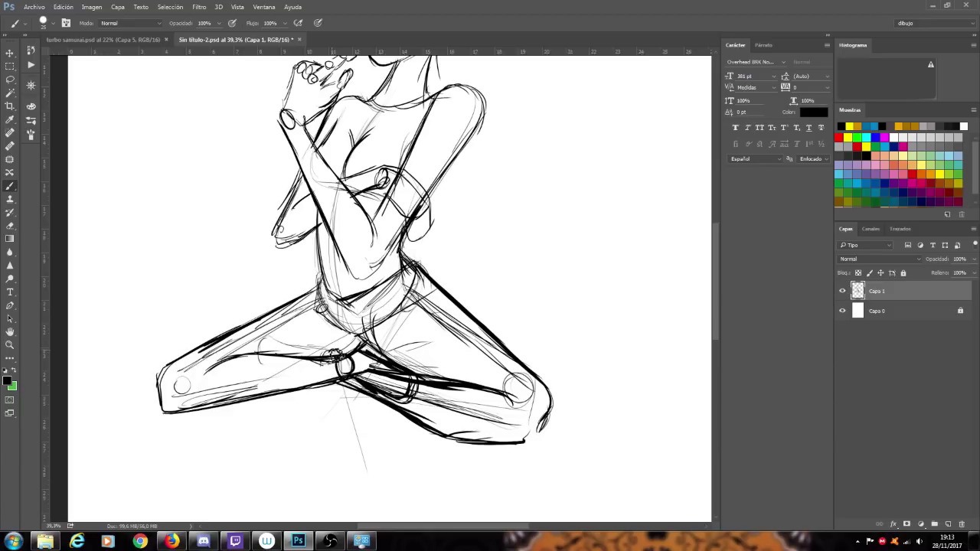
mouse_move(333, 347)
mouse_down()
mouse_move(264, 358)
mouse_move(320, 349)
mouse_up()
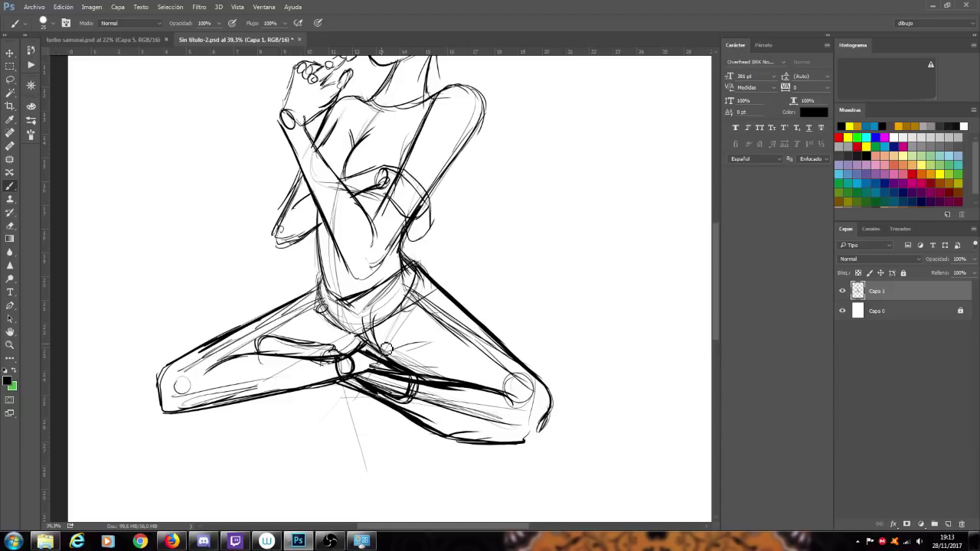
- Erase the construction lines across the pelvis and redraw the groin creases and the lower belly curve
mouse_move(337, 300)
mouse_down()
mouse_move(386, 287)
mouse_move(400, 273)
mouse_move(411, 283)
mouse_move(372, 321)
mouse_move(367, 340)
mouse_up()
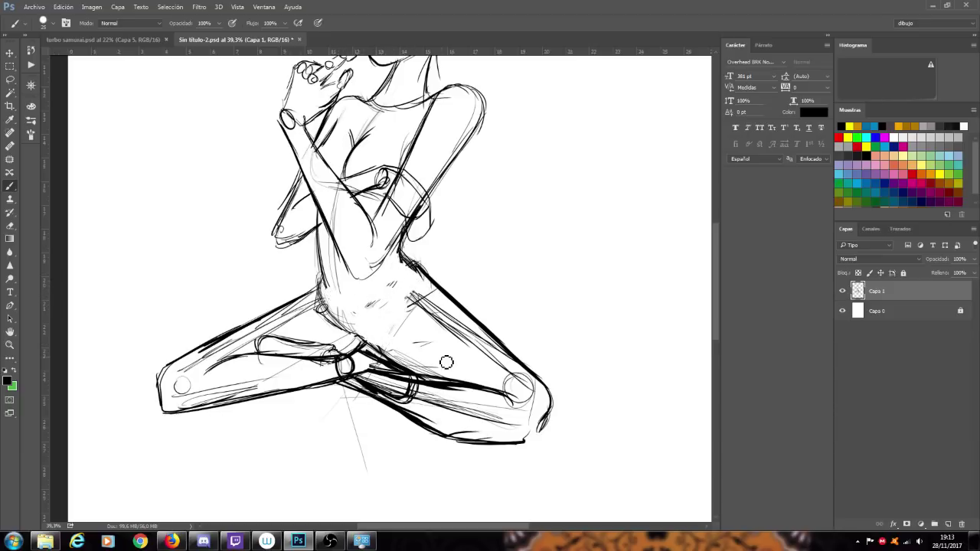
mouse_move(324, 305)
mouse_down()
mouse_move(362, 345)
mouse_move(396, 282)
mouse_up()
mouse_move(366, 337)
mouse_down()
mouse_move(403, 288)
mouse_move(369, 333)
mouse_up()
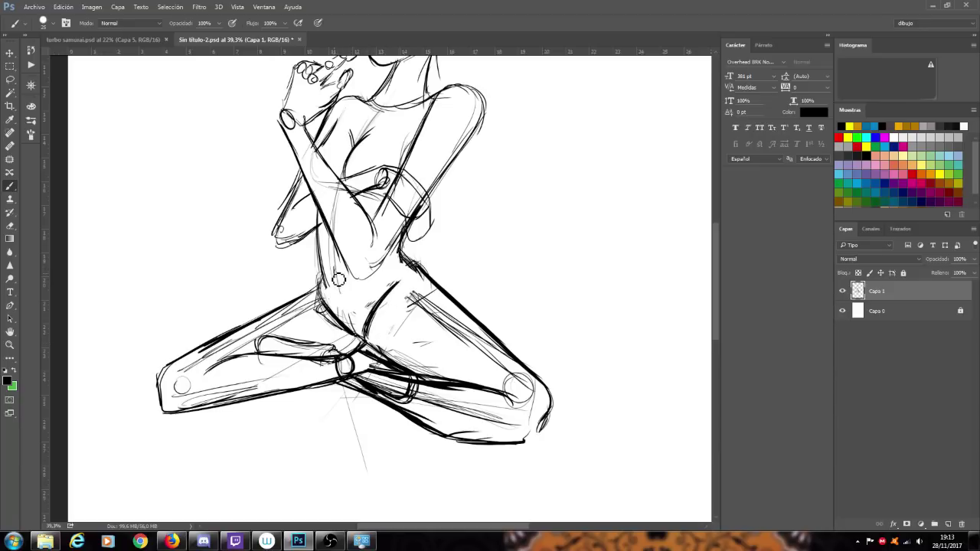
mouse_move(339, 306)
mouse_down()
mouse_move(353, 314)
mouse_move(381, 299)
mouse_up()
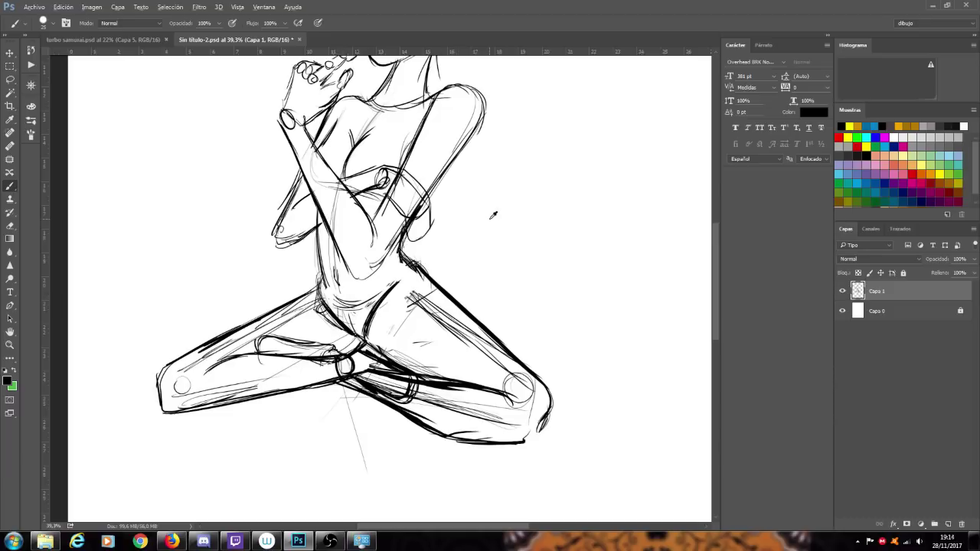
- Erase the angular outline of the left-hand knee and redraw it as a rounded curve
scroll(493, 215, down, 4)
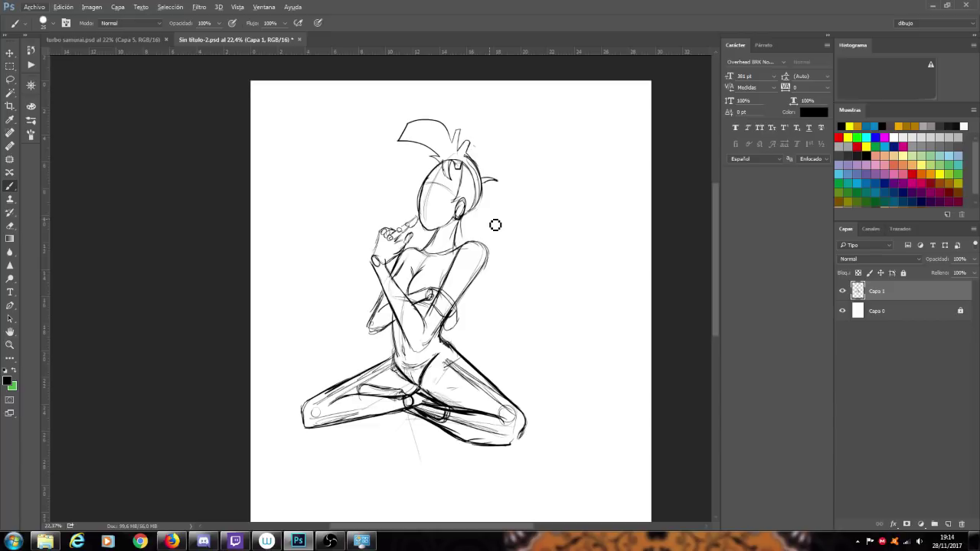
scroll(497, 245, down, 3)
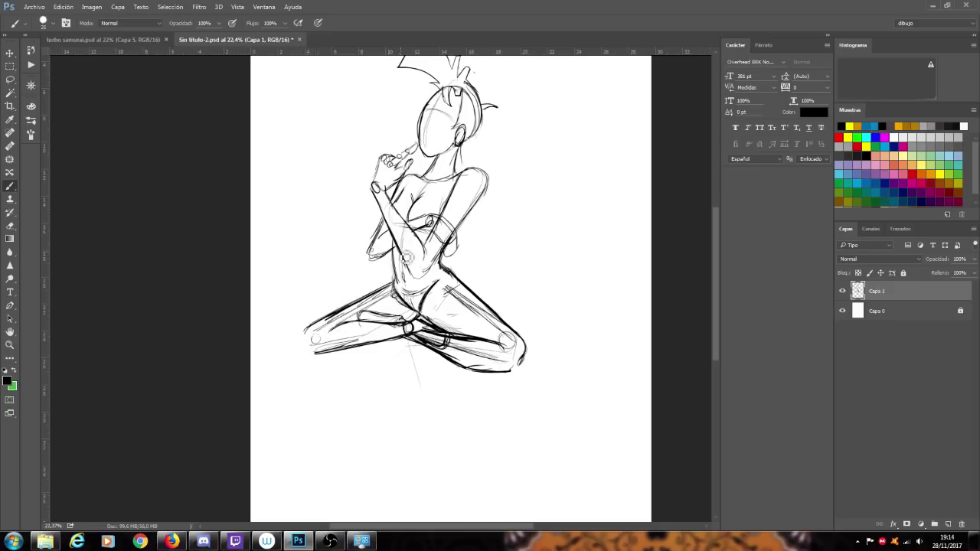
mouse_move(310, 326)
mouse_down()
mouse_move(323, 354)
mouse_move(405, 321)
mouse_up()
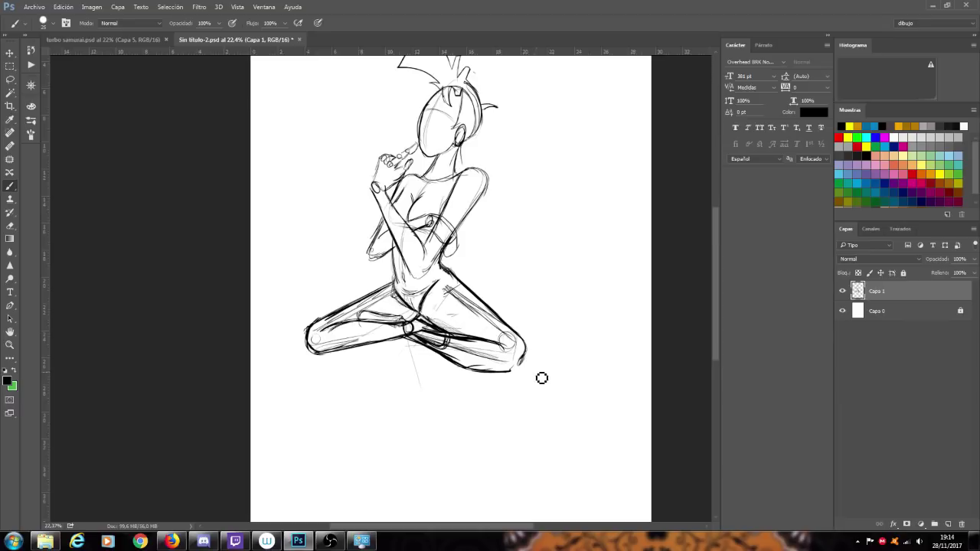
- Clear the overlapping lines around the foot resting on the right-hand leg and redraw its outline in bold strokes
scroll(492, 361, up, 7)
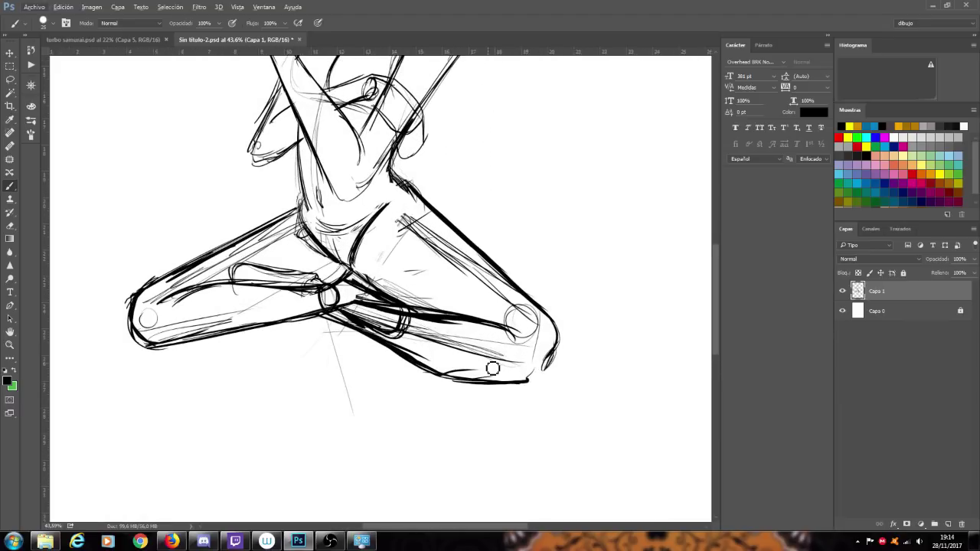
mouse_move(348, 300)
mouse_down()
mouse_move(393, 317)
mouse_move(364, 322)
mouse_move(363, 297)
mouse_move(349, 309)
mouse_move(344, 285)
mouse_move(337, 316)
mouse_move(397, 356)
mouse_move(409, 353)
mouse_move(404, 319)
mouse_up()
drag(351, 280, 417, 355)
drag(394, 306, 421, 337)
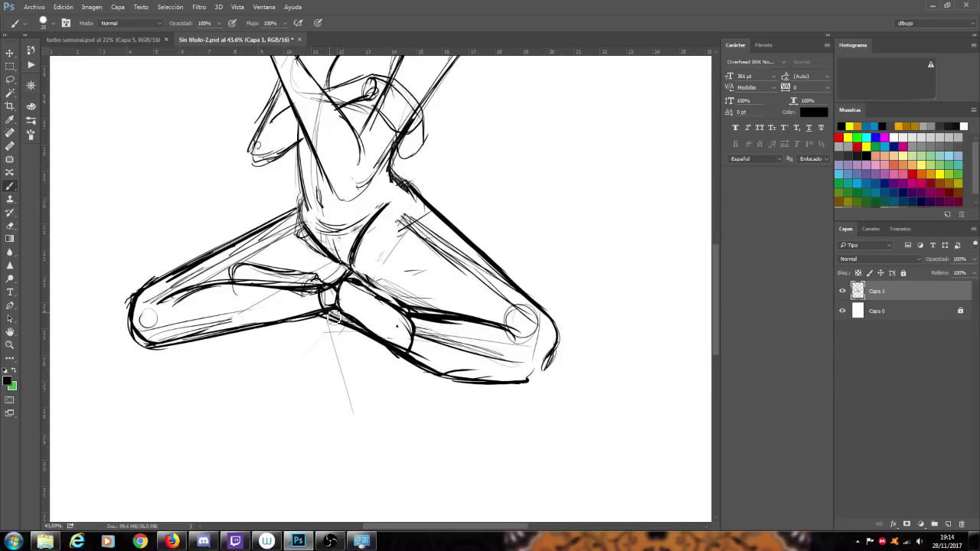
- Lock the sketch layer Capa 1 and add a new empty layer above it
scroll(334, 318, up, 5)
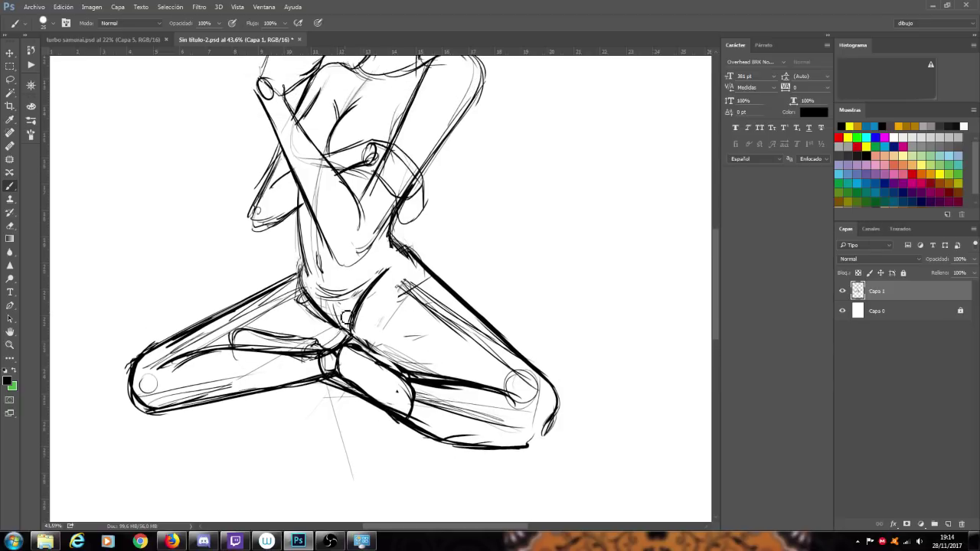
scroll(365, 320, up, 2)
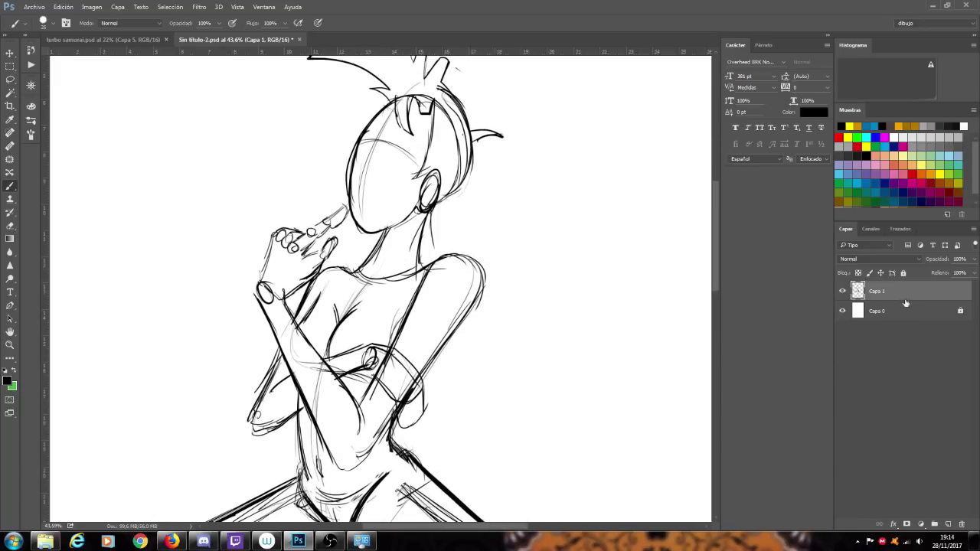
click(903, 273)
click(949, 524)
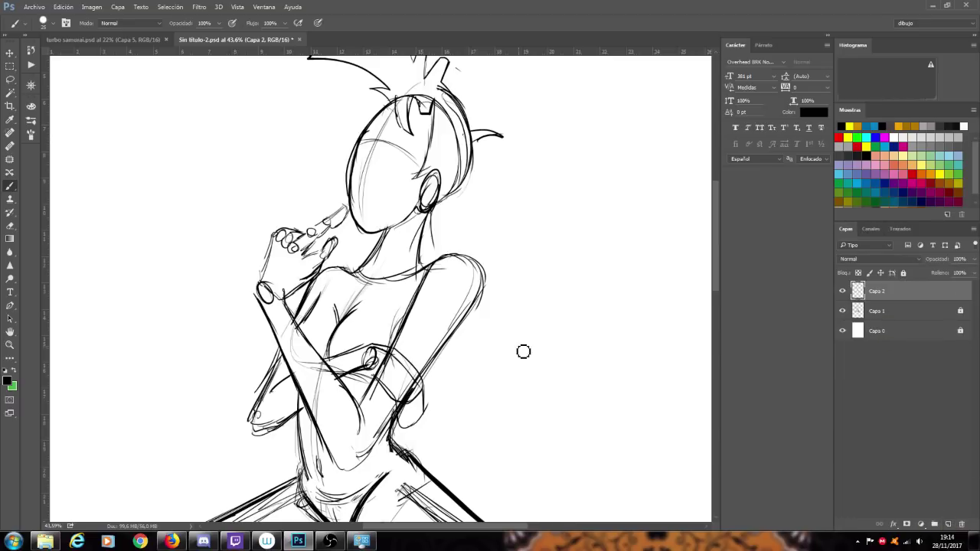
- Unlock Capa 1, lower its opacity so the sketch turns light grey, lock it again and make Capa 2 active
scroll(402, 184, up, 3)
alt+scroll(433, 160, up, 7)
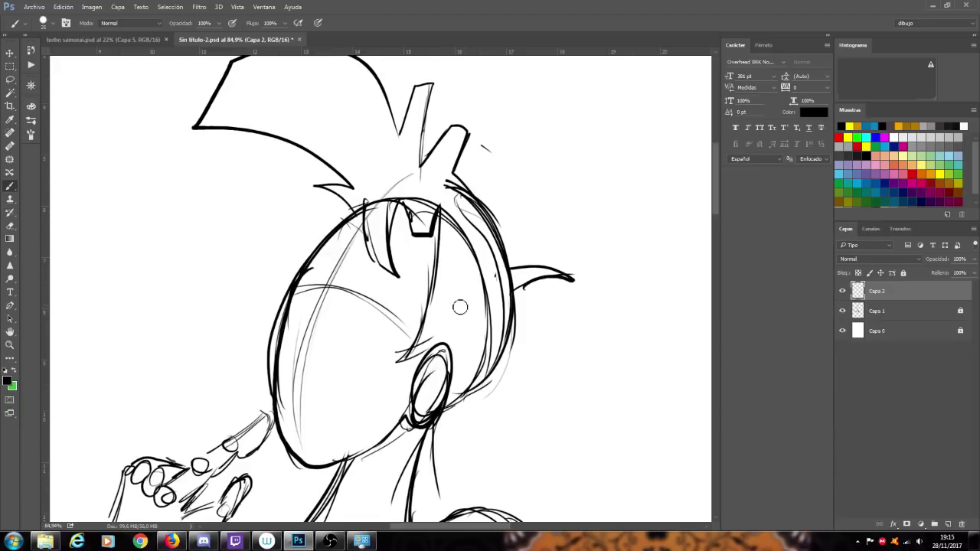
click(884, 316)
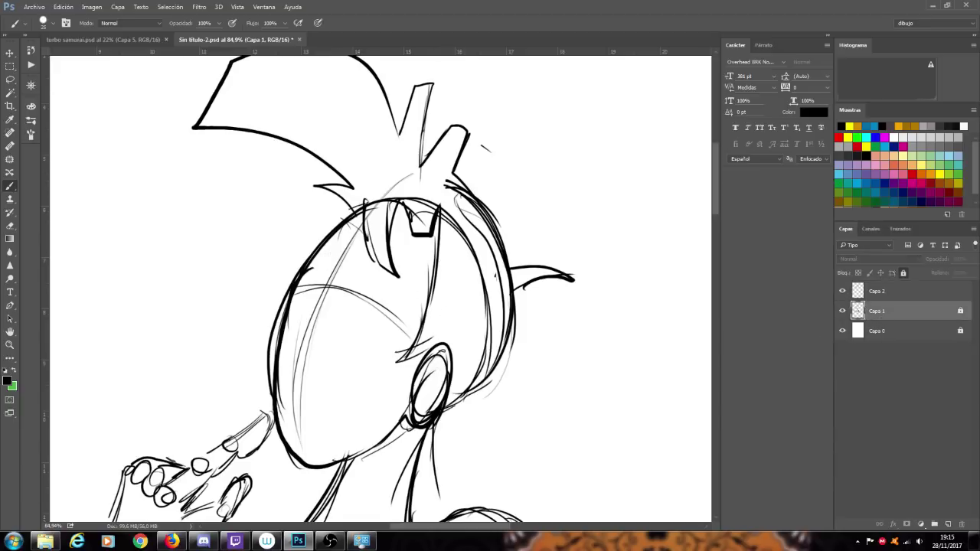
click(903, 273)
click(973, 258)
drag(969, 274, 930, 273)
click(895, 296)
click(886, 316)
click(903, 273)
click(898, 293)
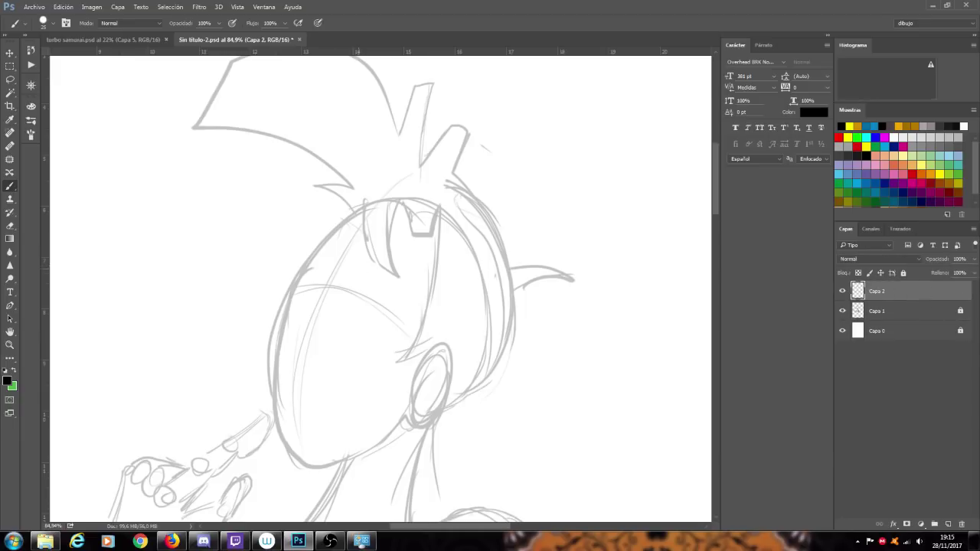
mouse_move(294, 333)
mouse_down()
mouse_move(306, 315)
mouse_move(304, 346)
mouse_move(297, 337)
mouse_move(313, 346)
mouse_up()
drag(341, 287, 350, 289)
drag(341, 290, 389, 304)
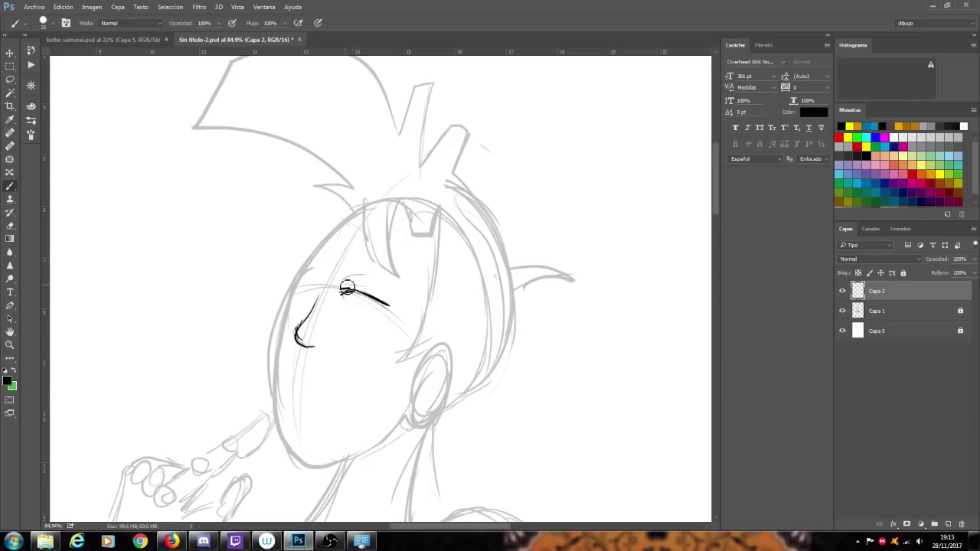
drag(344, 297, 380, 316)
drag(296, 286, 311, 293)
mouse_move(289, 366)
mouse_down()
mouse_move(297, 363)
mouse_move(299, 387)
mouse_up()
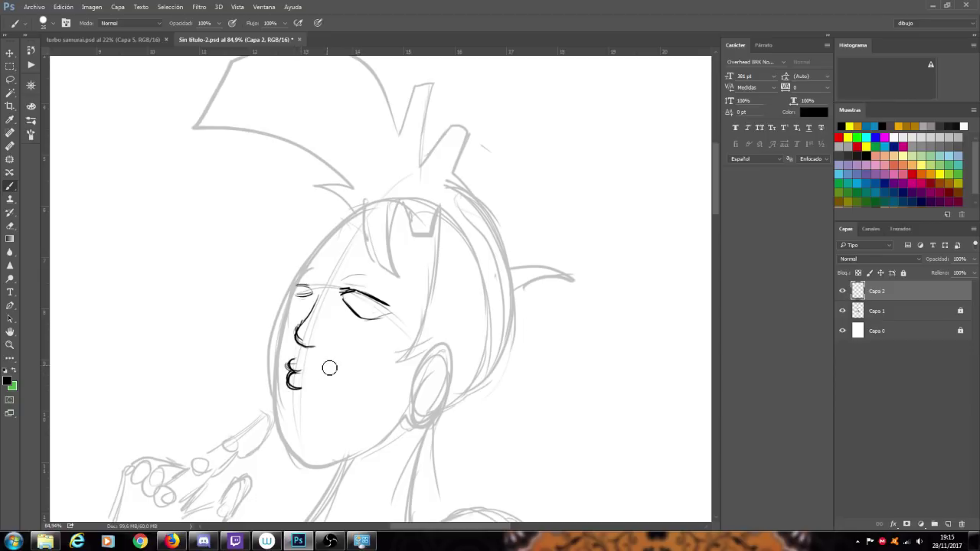
scroll(331, 368, down, 6)
scroll(332, 370, down, 2)
scroll(280, 383, up, 2)
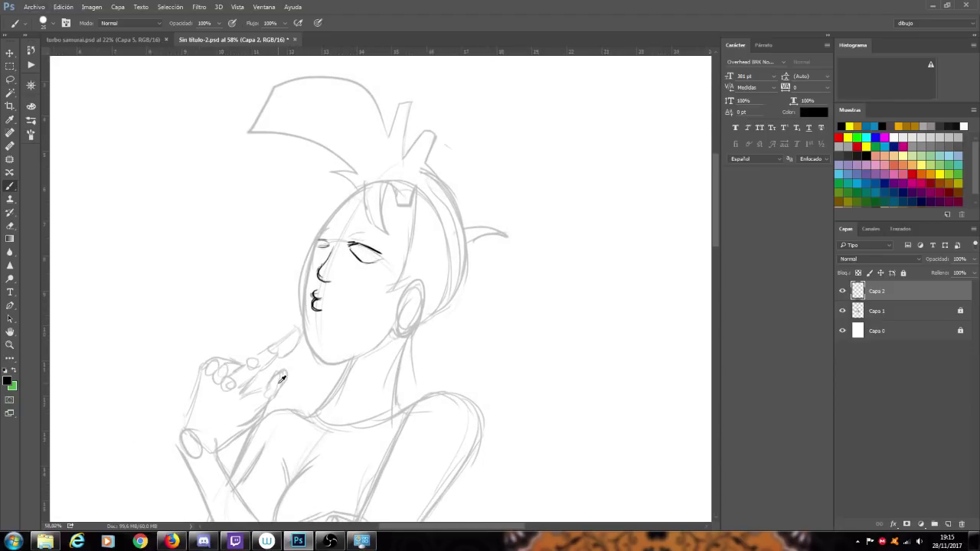
scroll(345, 343, up, 2)
mouse_move(355, 216)
mouse_down()
mouse_move(356, 261)
mouse_move(380, 215)
mouse_move(352, 218)
mouse_up()
drag(318, 295, 309, 262)
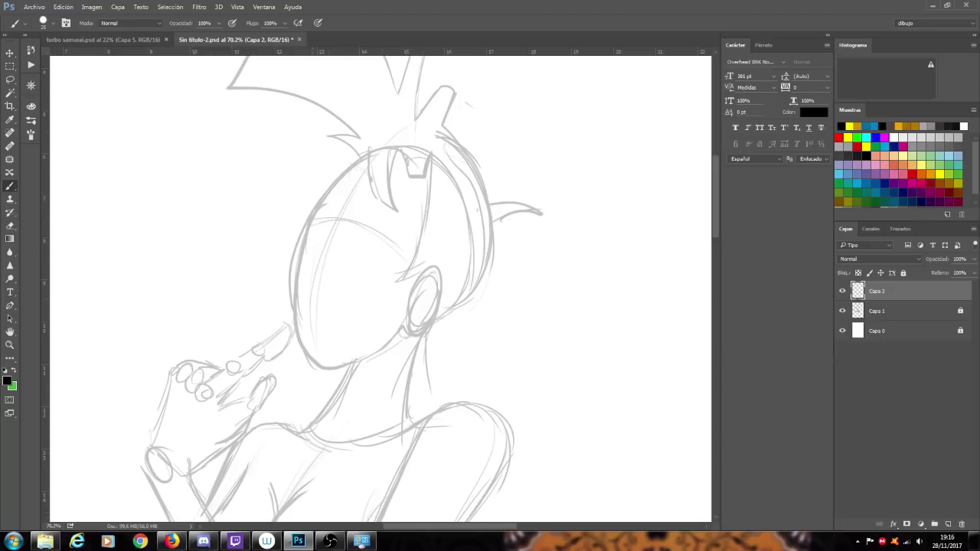
- Try a face with almond-shaped eyes, a short straight mouth and a small thin nose
drag(308, 299, 327, 303)
mouse_move(314, 265)
mouse_down()
mouse_move(331, 268)
mouse_move(320, 250)
mouse_up()
key(ctrl+z)
mouse_move(342, 231)
mouse_down()
mouse_move(357, 226)
mouse_move(388, 244)
mouse_move(353, 251)
mouse_move(398, 244)
mouse_move(365, 251)
mouse_move(386, 251)
mouse_up()
mouse_move(310, 224)
mouse_down()
mouse_move(326, 229)
mouse_move(309, 230)
mouse_up()
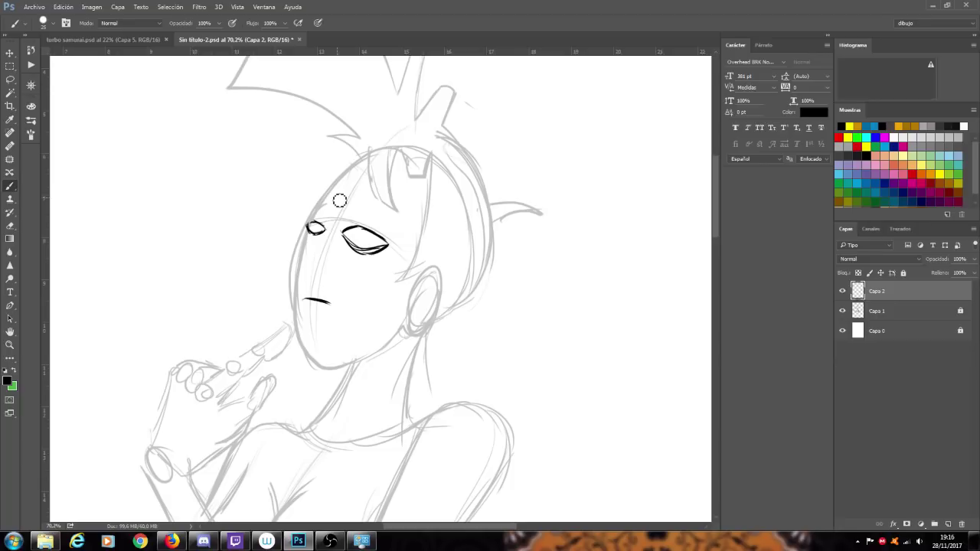
drag(315, 260, 312, 268)
- Outline the face in bold black from the forehead down around the chin and along the jaw to the ear
mouse_move(307, 221)
mouse_down()
mouse_move(292, 284)
mouse_move(307, 353)
mouse_up()
mouse_move(295, 306)
mouse_down()
mouse_move(324, 355)
mouse_move(349, 361)
mouse_move(333, 368)
mouse_move(409, 321)
mouse_up()
mouse_move(379, 352)
mouse_down()
mouse_move(413, 318)
mouse_move(408, 326)
mouse_up()
mouse_move(308, 222)
mouse_down()
mouse_move(291, 279)
mouse_move(297, 328)
mouse_up()
mouse_move(306, 226)
mouse_down()
mouse_move(313, 206)
mouse_move(366, 159)
mouse_up()
drag(314, 201, 361, 163)
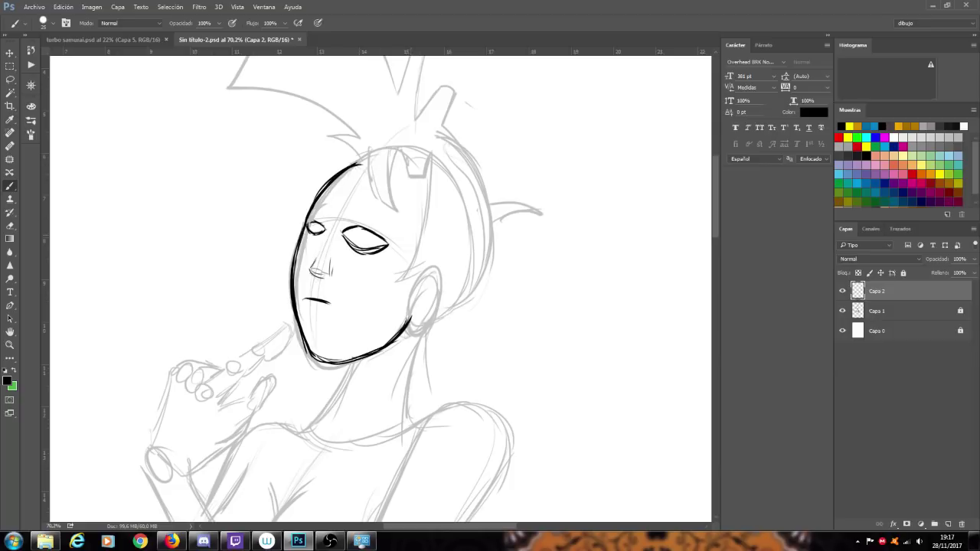
- Erase the eyes, nose and mouth inside the face outline and redraw the mouth as a downturned curve
mouse_move(377, 257)
mouse_down()
mouse_move(309, 264)
mouse_move(313, 299)
mouse_move(326, 280)
mouse_up()
drag(304, 314, 334, 318)
mouse_move(354, 252)
mouse_down()
mouse_move(351, 231)
mouse_move(387, 251)
mouse_move(312, 225)
mouse_move(322, 252)
mouse_up()
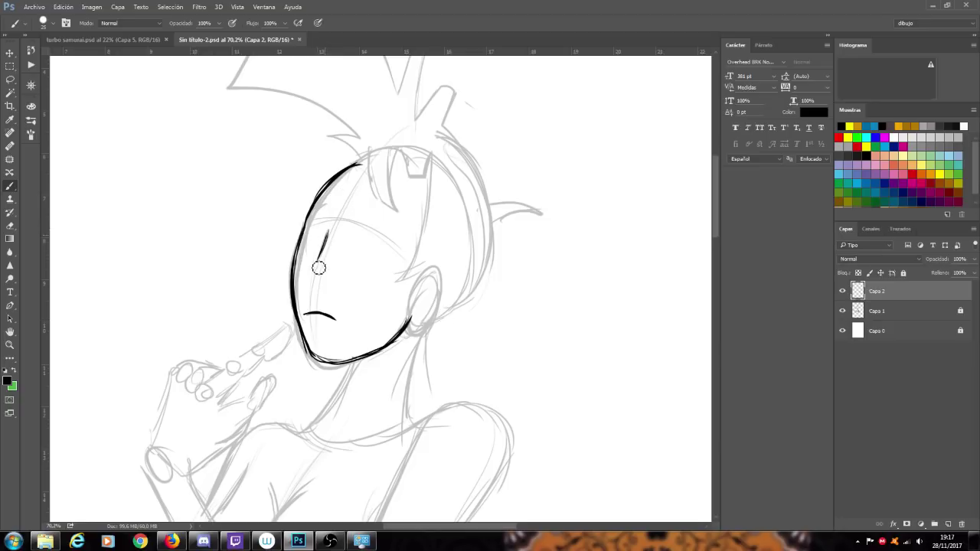
mouse_move(312, 273)
mouse_down()
mouse_move(341, 285)
mouse_move(314, 275)
mouse_move(330, 228)
mouse_move(312, 282)
mouse_up()
drag(322, 253, 308, 277)
key(ctrl+z)
key(ctrl+alt+z)
key(ctrl+alt+z)
- Draw a long straight nose with a flat base above the downturned mouth
mouse_move(339, 280)
mouse_down()
mouse_move(313, 273)
mouse_move(314, 261)
mouse_up()
drag(305, 282, 332, 287)
drag(316, 247, 308, 274)
drag(322, 237, 312, 288)
- Draw short rounded eyebrows high on the forehead and large round eyes below them
drag(321, 203, 306, 225)
mouse_move(365, 209)
mouse_down()
mouse_move(388, 219)
mouse_move(371, 222)
mouse_move(391, 219)
mouse_move(370, 223)
mouse_move(371, 209)
mouse_move(322, 205)
mouse_up()
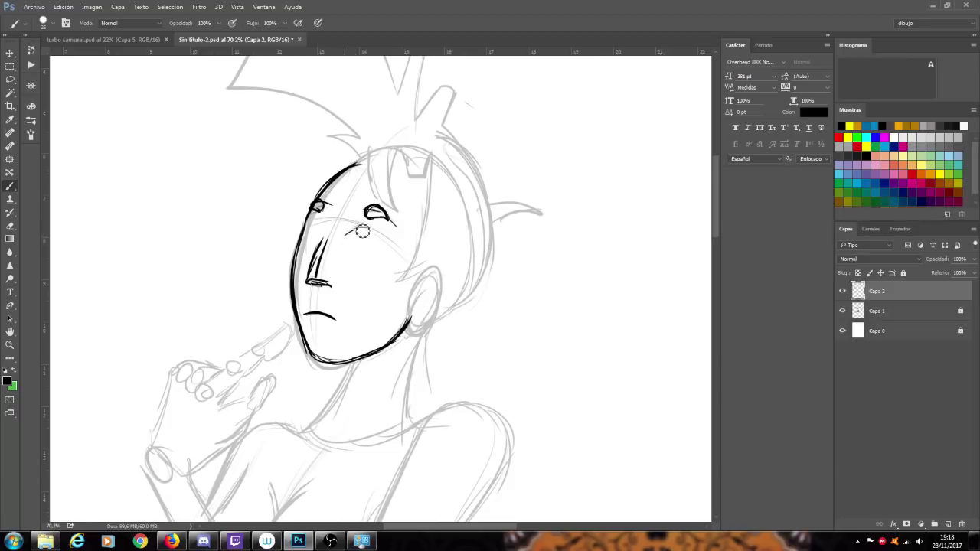
mouse_move(345, 234)
mouse_down()
mouse_move(378, 236)
mouse_move(392, 222)
mouse_move(347, 253)
mouse_move(378, 265)
mouse_move(377, 277)
mouse_move(390, 252)
mouse_move(355, 228)
mouse_move(374, 229)
mouse_up()
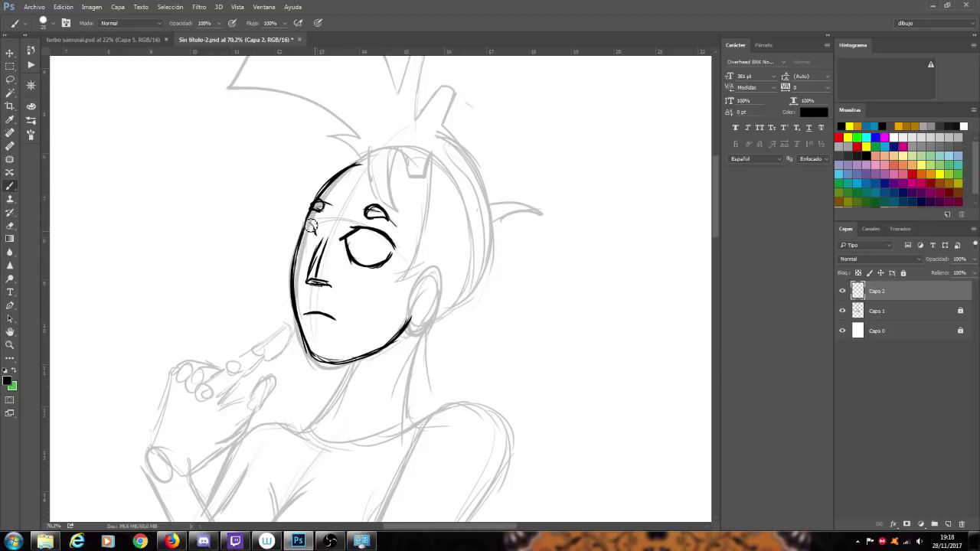
mouse_move(306, 221)
mouse_down()
mouse_move(315, 233)
mouse_move(303, 253)
mouse_move(308, 229)
mouse_move(309, 242)
mouse_up()
- Add a small lower lip to the mouth and a curved nostril to the nose
mouse_move(304, 314)
mouse_down()
mouse_move(339, 323)
mouse_move(318, 321)
mouse_up()
drag(331, 286, 336, 284)
drag(319, 246, 307, 280)
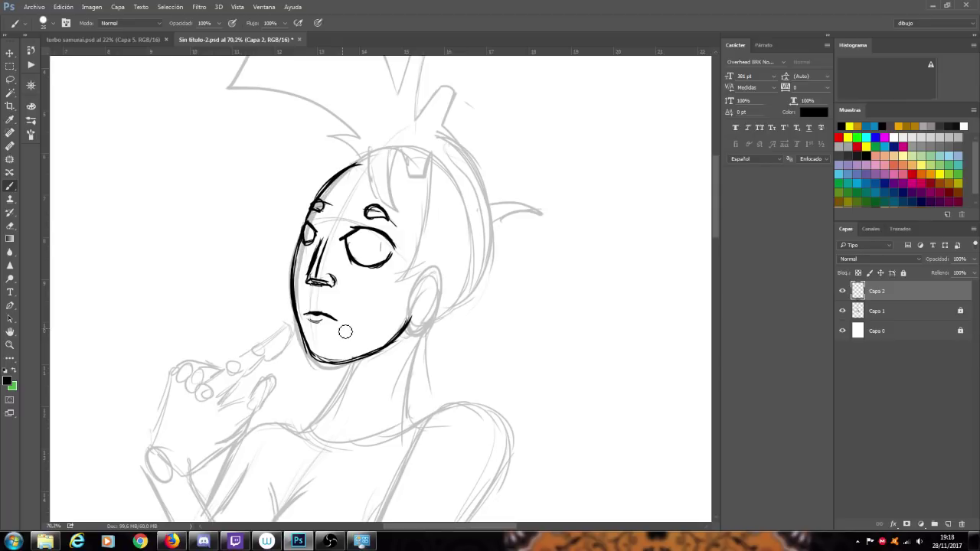
- Ink the ear outline and the pointed sideburn line rising from it along the side of the head
mouse_move(411, 320)
mouse_down()
mouse_move(425, 327)
mouse_move(429, 317)
mouse_up()
mouse_move(430, 317)
mouse_down()
mouse_move(447, 280)
mouse_move(435, 267)
mouse_move(444, 285)
mouse_up()
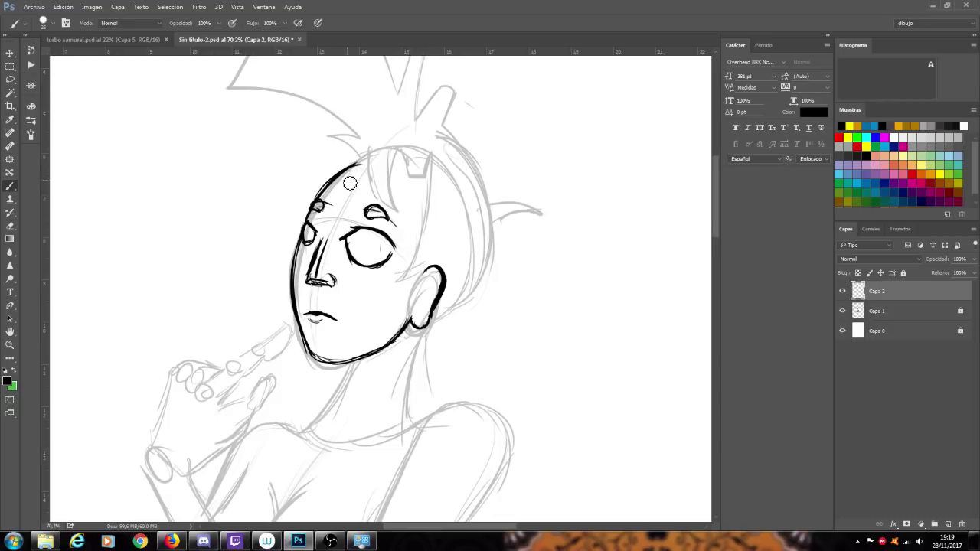
mouse_move(425, 234)
mouse_down()
mouse_move(401, 298)
mouse_move(414, 292)
mouse_up()
drag(424, 236, 423, 191)
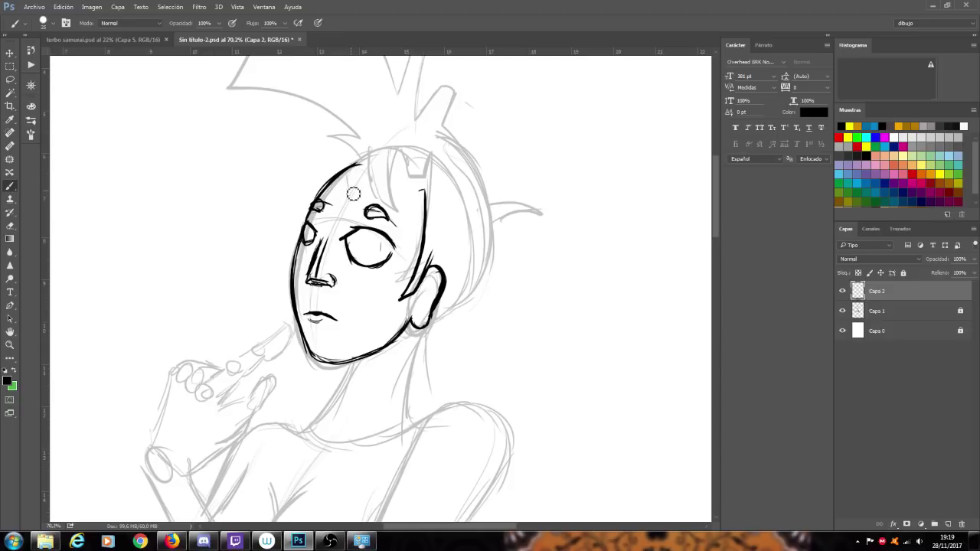
- Draw the spiky fringe over the forehead and the small tufts of hair beside it
mouse_move(347, 182)
mouse_down()
mouse_move(390, 206)
mouse_move(389, 168)
mouse_move(417, 219)
mouse_move(426, 157)
mouse_up()
mouse_move(349, 197)
mouse_down()
mouse_move(352, 169)
mouse_move(325, 164)
mouse_move(341, 160)
mouse_up()
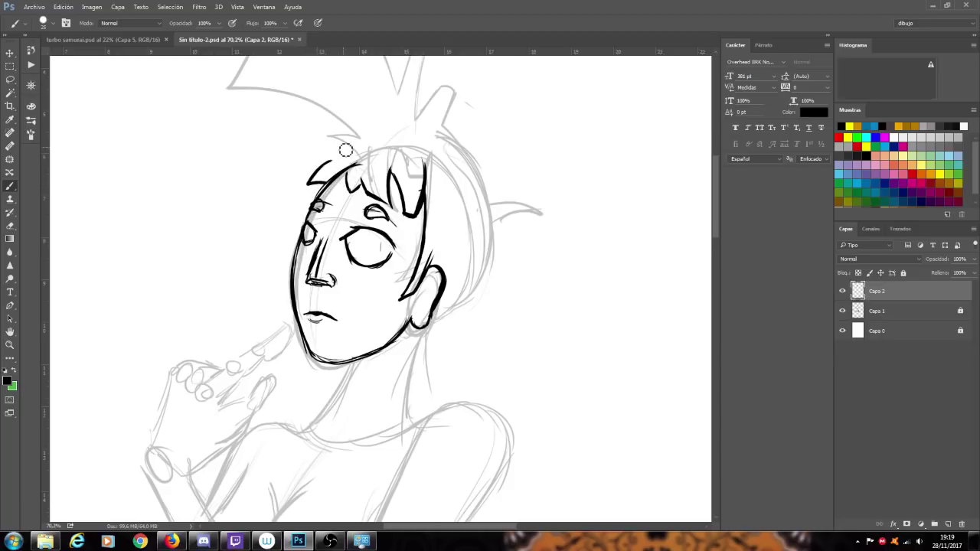
scroll(345, 150, down, 3)
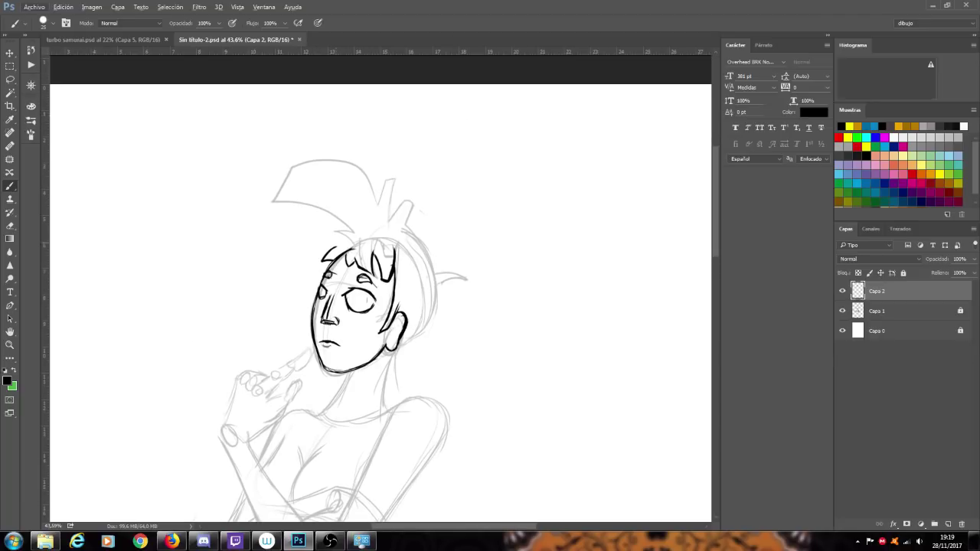
drag(336, 247, 323, 237)
- Outline the large swept-up hair crest and the back of the head down to the ear, with a small oval on the earlobe
mouse_move(323, 237)
mouse_down()
mouse_move(344, 232)
mouse_move(265, 214)
mouse_move(296, 169)
mouse_move(387, 191)
mouse_move(392, 224)
mouse_move(403, 201)
mouse_move(428, 202)
mouse_move(407, 224)
mouse_move(427, 302)
mouse_move(403, 337)
mouse_move(427, 292)
mouse_up()
drag(409, 331, 426, 292)
drag(406, 332, 417, 322)
drag(414, 251, 425, 274)
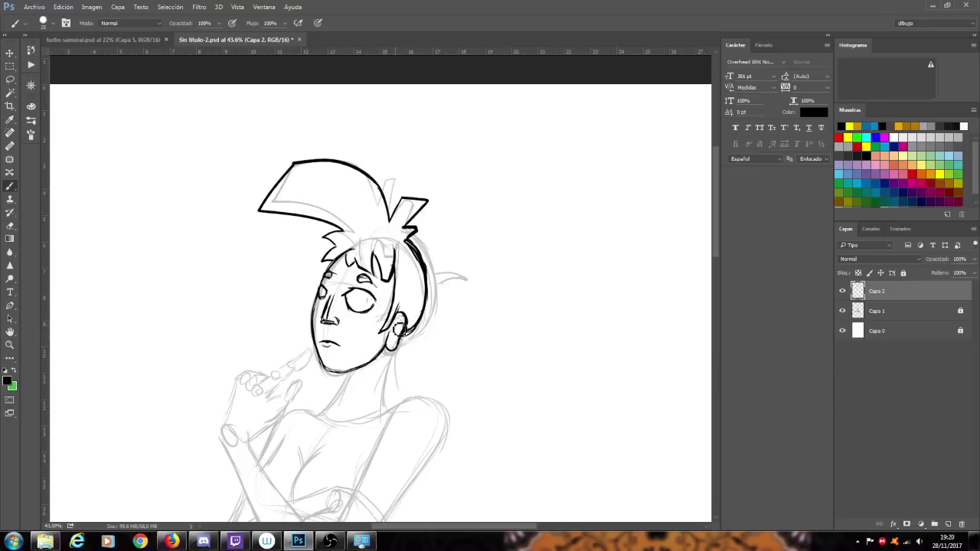
drag(399, 329, 395, 345)
- Add a new empty layer above Capa 2 for inking the body
scroll(538, 231, down, 4)
scroll(468, 319, up, 2)
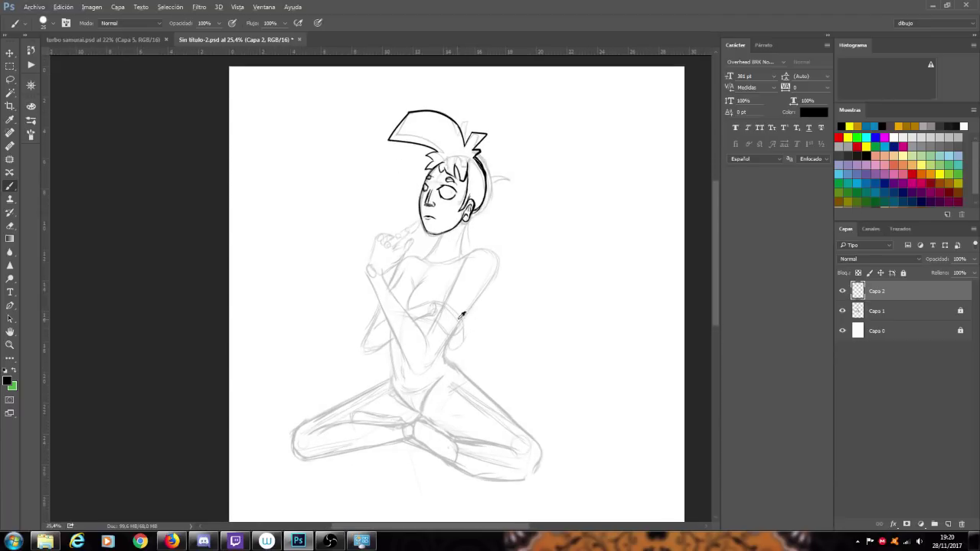
scroll(555, 319, down, 1)
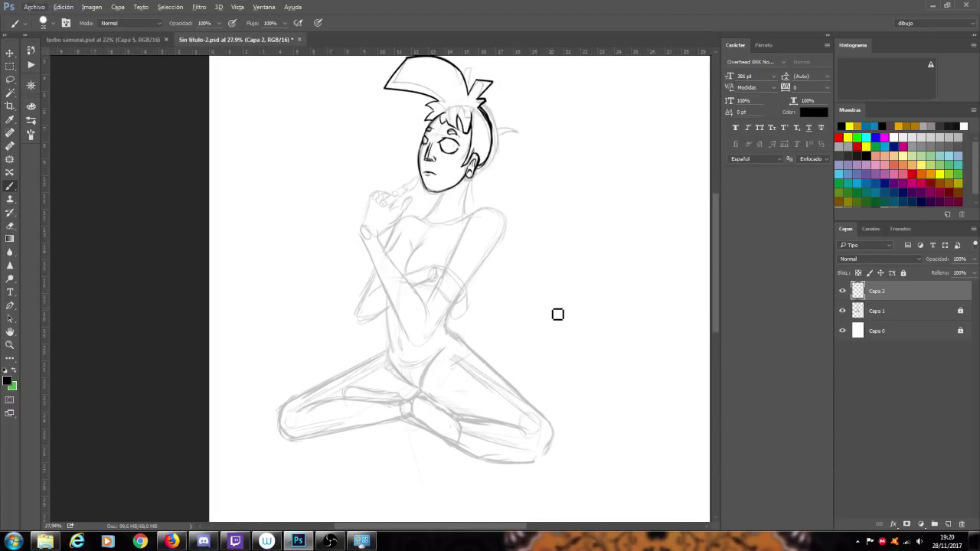
scroll(557, 314, up, 1)
scroll(454, 155, up, 2)
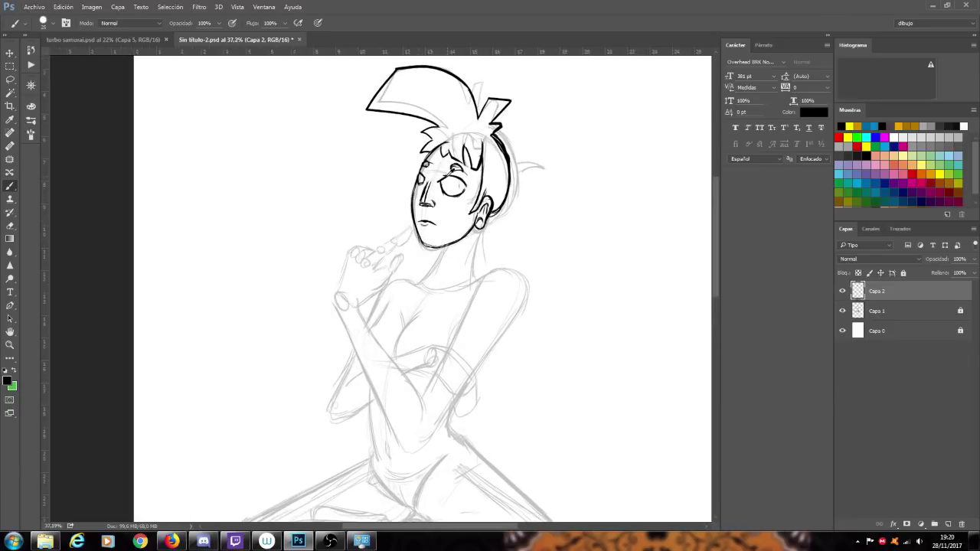
scroll(550, 181, down, 1)
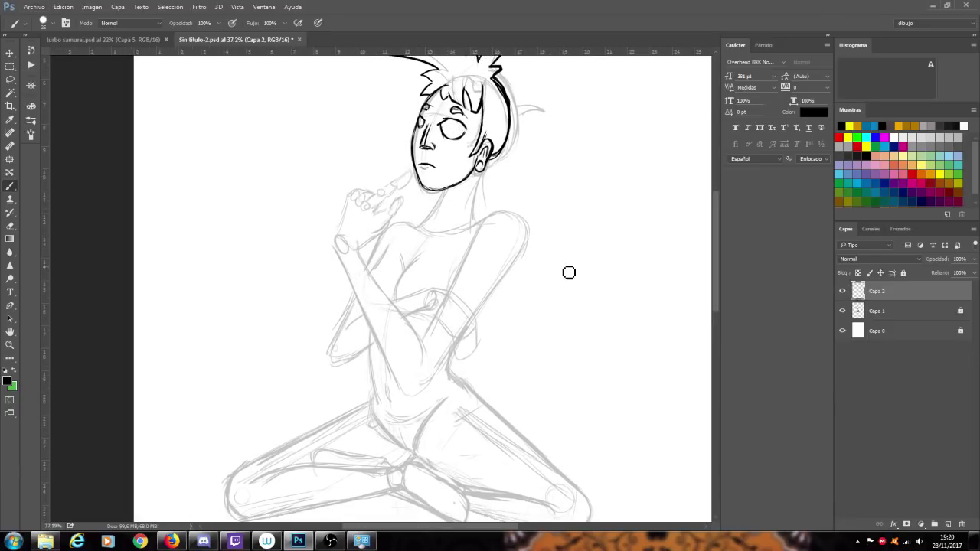
scroll(596, 278, up, 1)
click(948, 524)
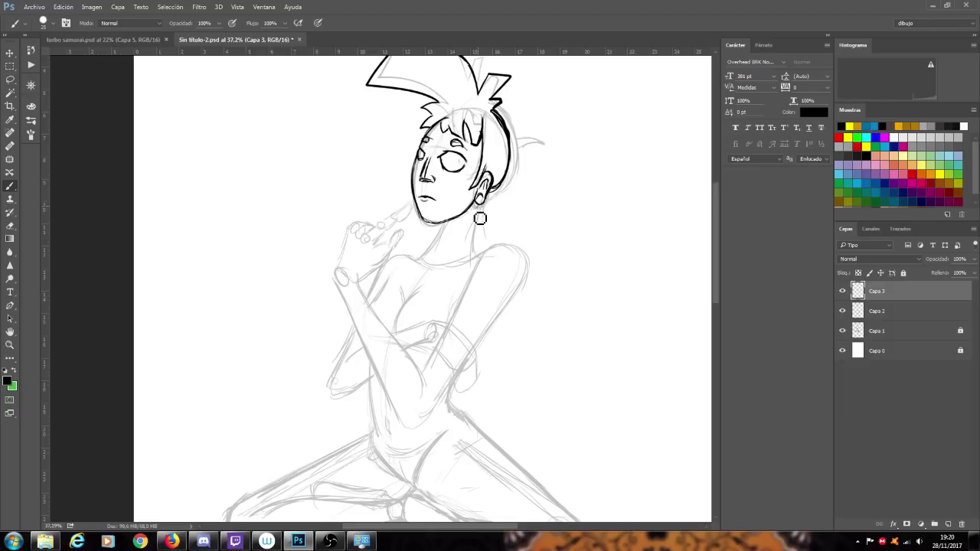
- Ink both sides of the neck, the near shoulder and the outer edge of the upper arm down to the elbow
drag(482, 203, 473, 253)
drag(444, 223, 420, 258)
mouse_move(504, 244)
mouse_down()
mouse_move(486, 259)
mouse_move(516, 252)
mouse_move(518, 295)
mouse_move(523, 285)
mouse_move(428, 416)
mouse_up()
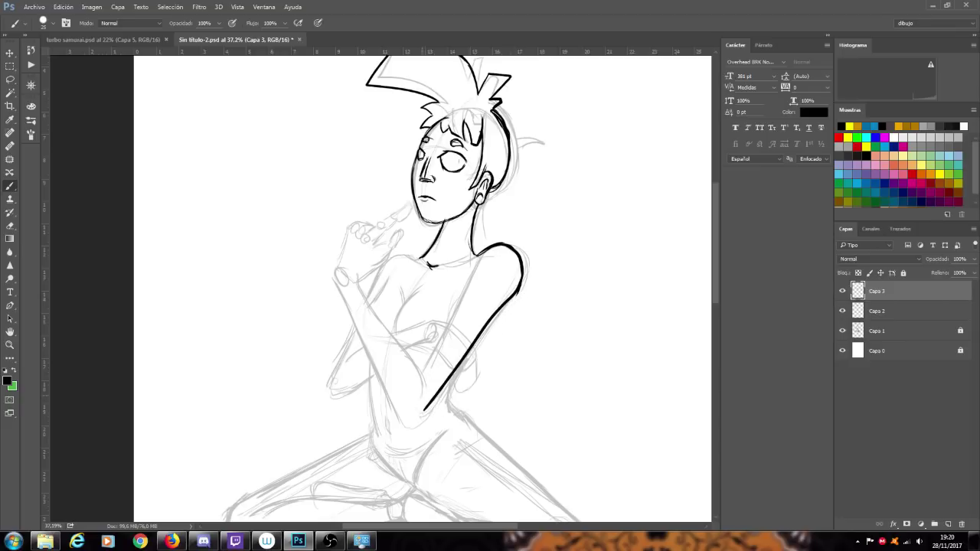
key(ctrl+z)
mouse_move(523, 277)
mouse_down()
mouse_move(520, 295)
mouse_move(411, 427)
mouse_up()
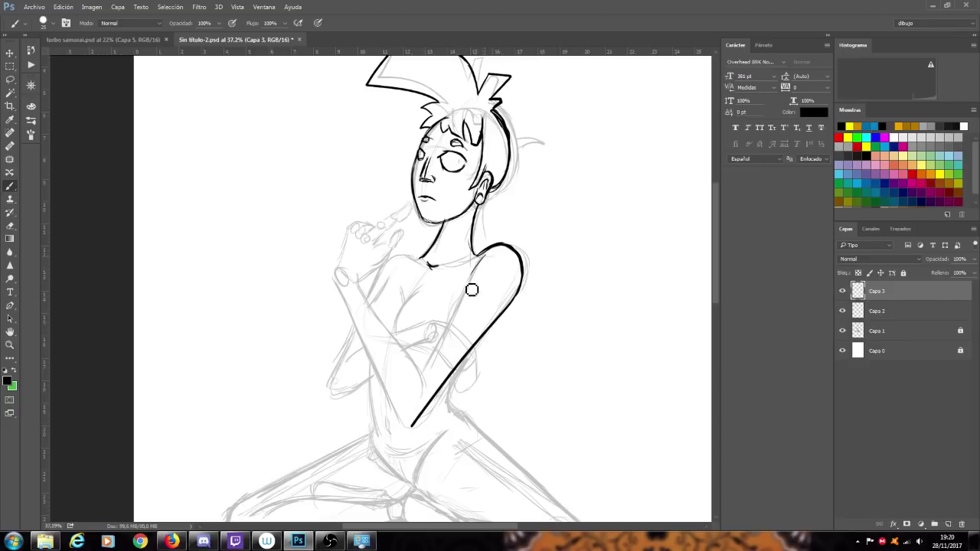
- Draw the inner edge of the near upper arm and both edges of its raised forearm, joining them at the elbow
drag(485, 256, 451, 332)
drag(472, 284, 428, 372)
drag(448, 323, 420, 373)
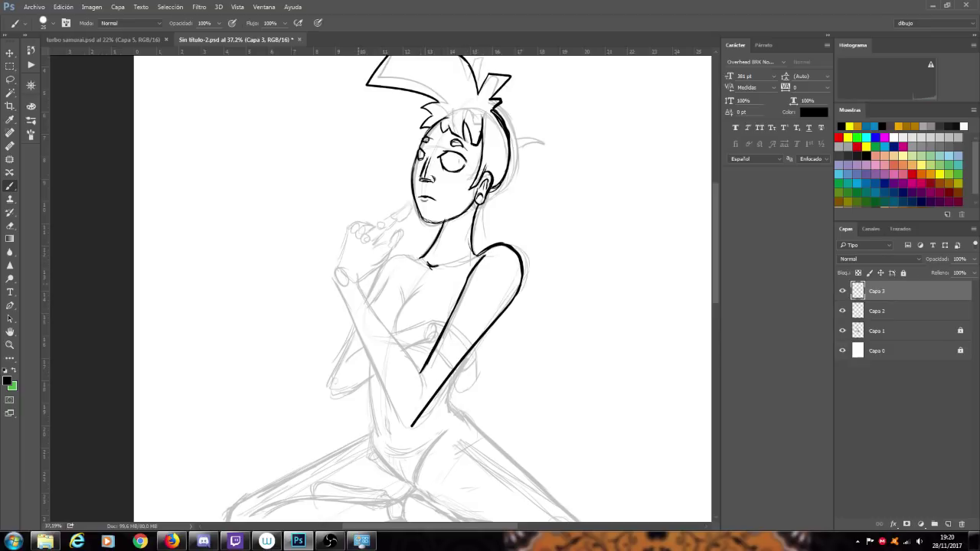
mouse_move(357, 277)
mouse_down()
mouse_move(423, 377)
mouse_move(420, 393)
mouse_up()
mouse_move(334, 267)
mouse_down()
mouse_move(391, 399)
mouse_move(406, 427)
mouse_move(421, 420)
mouse_up()
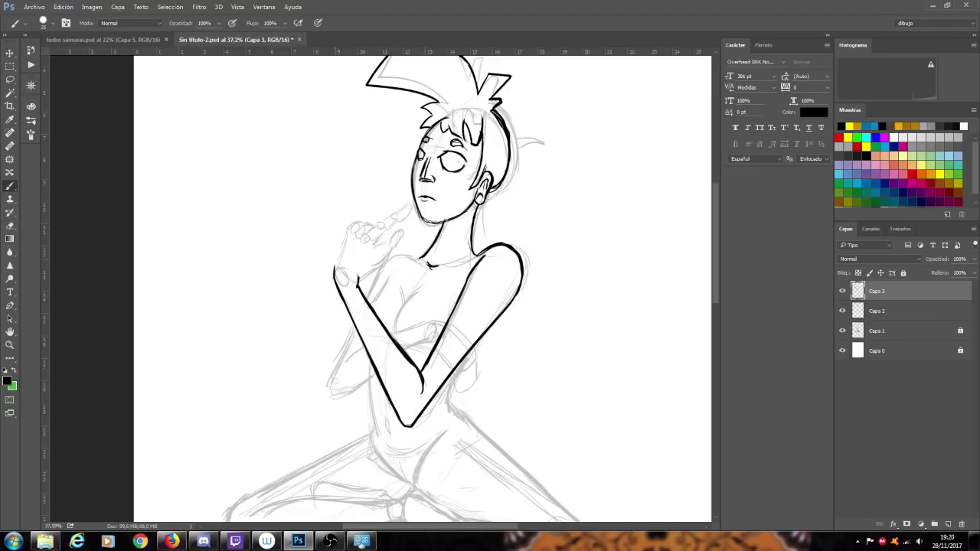
- Ink the raised hand with curled fingers, the index finger pointing toward the chin and the thumb beneath it
mouse_move(335, 271)
mouse_down()
mouse_move(344, 245)
mouse_move(368, 226)
mouse_up()
drag(364, 227, 358, 235)
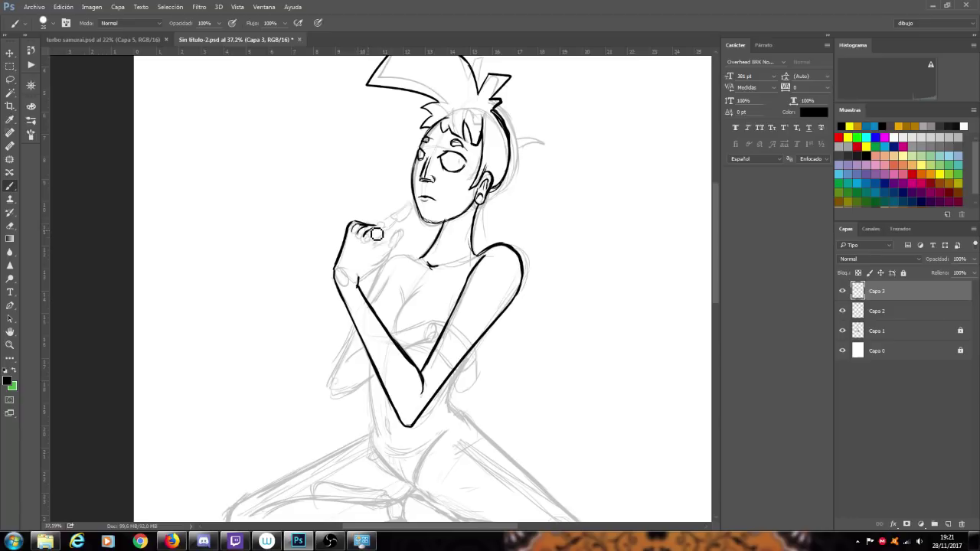
mouse_move(380, 224)
mouse_down()
mouse_move(412, 204)
mouse_move(381, 248)
mouse_move(376, 255)
mouse_up()
drag(357, 287, 366, 276)
key(ctrl+z)
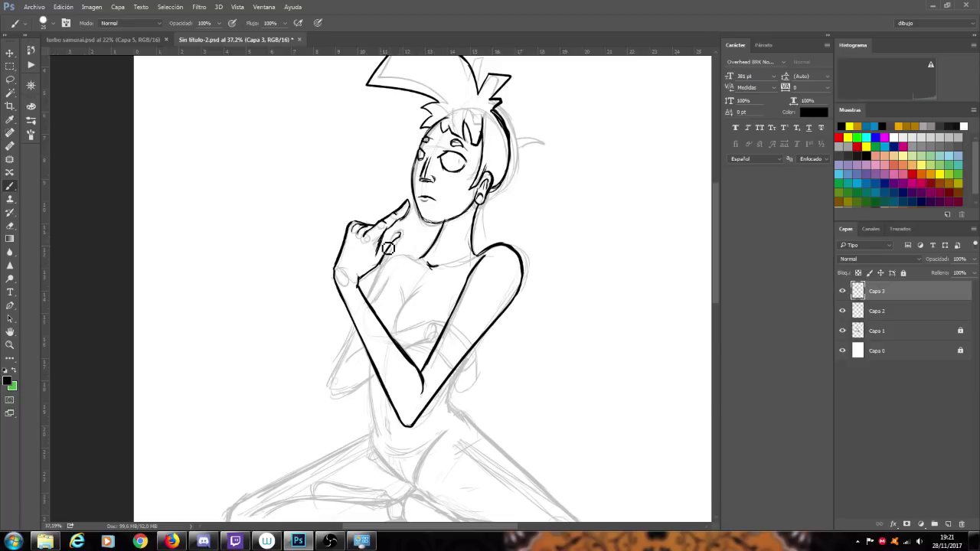
drag(400, 234, 390, 245)
- Draw the far shoulder and the bent elbow of the far arm behind the raised forearm
mouse_move(431, 261)
mouse_down()
mouse_move(422, 269)
mouse_move(382, 255)
mouse_up()
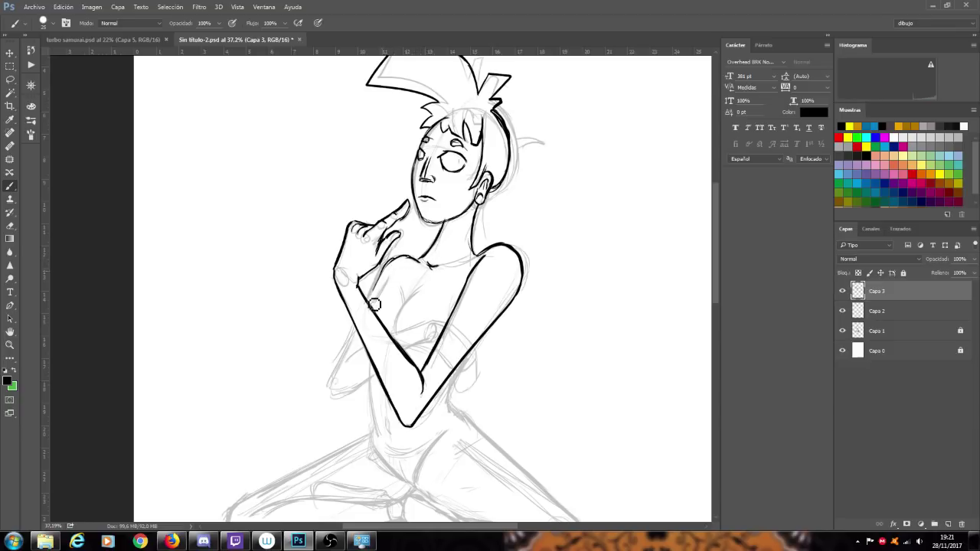
drag(364, 295, 385, 259)
drag(354, 326, 333, 388)
mouse_move(344, 352)
mouse_down()
mouse_move(332, 381)
mouse_move(349, 393)
mouse_move(375, 375)
mouse_move(356, 353)
mouse_move(372, 344)
mouse_up()
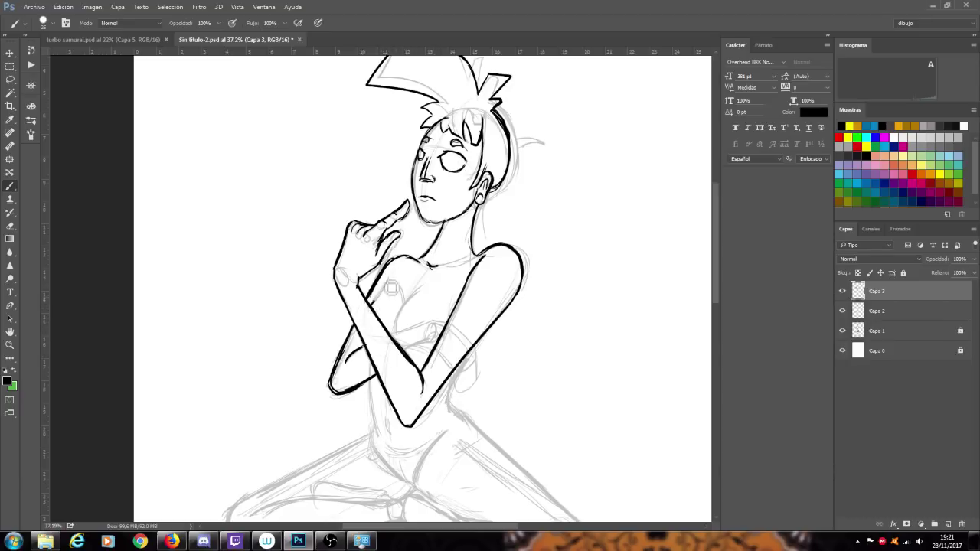
- Draw the chest contour lines and the edges of the far forearm crossing beneath them
mouse_move(390, 276)
mouse_down()
mouse_move(372, 304)
mouse_move(392, 281)
mouse_move(401, 293)
mouse_up()
drag(395, 332, 416, 291)
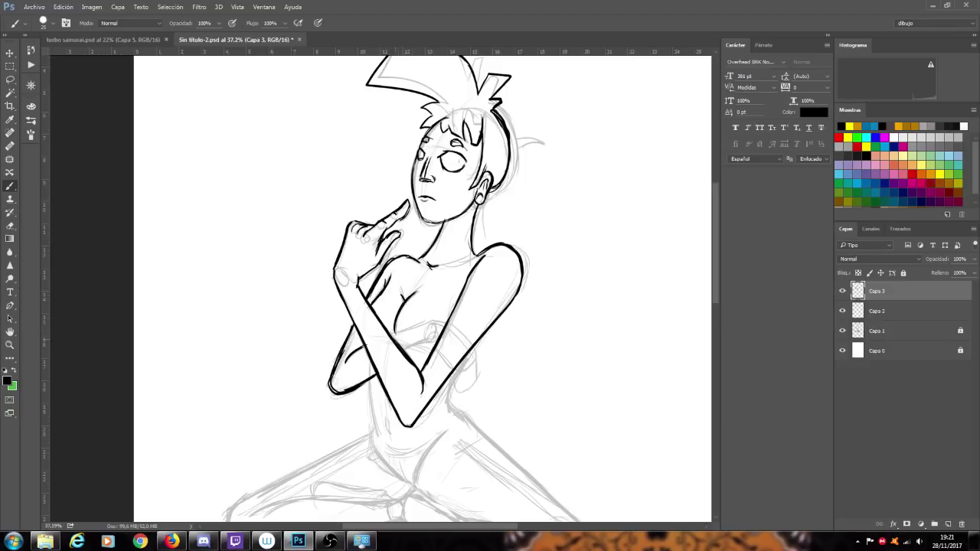
drag(389, 334, 413, 326)
scroll(474, 361, up, 3)
scroll(562, 372, down, 3)
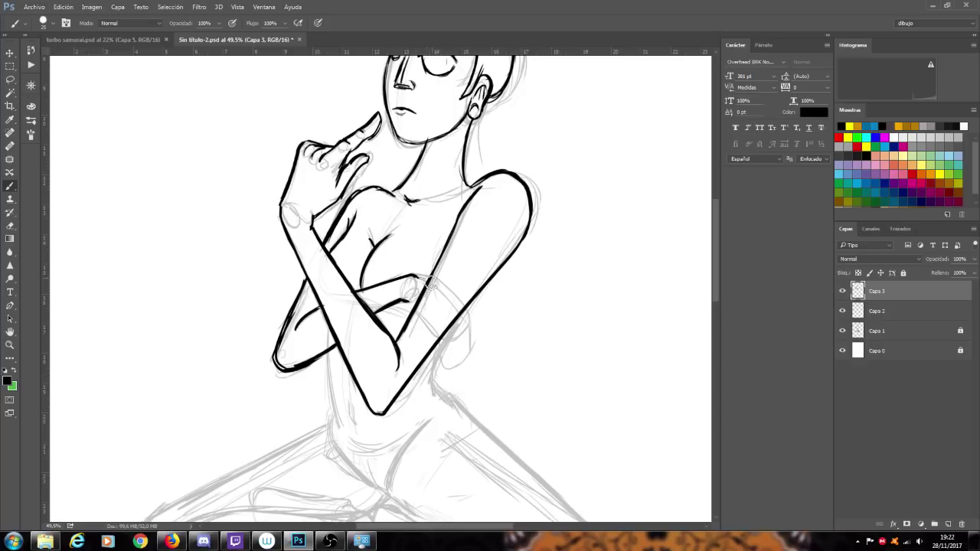
- Clear the arm lines under the resting hand and draw the back of that hand with its thumb
drag(418, 275, 459, 301)
mouse_move(449, 304)
mouse_down()
mouse_move(435, 289)
mouse_move(460, 295)
mouse_move(417, 297)
mouse_move(463, 312)
mouse_move(418, 284)
mouse_move(465, 316)
mouse_move(443, 335)
mouse_up()
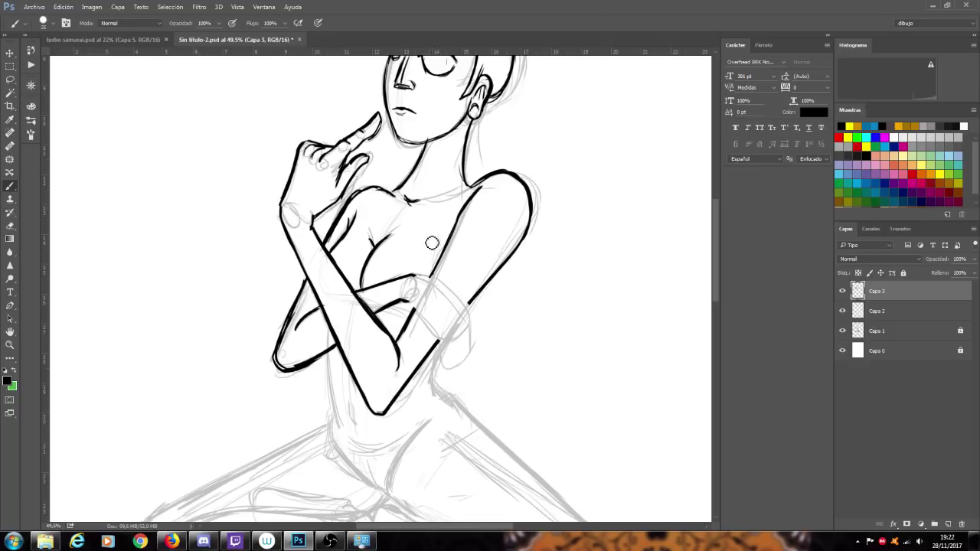
drag(414, 275, 456, 270)
mouse_move(435, 278)
mouse_down()
mouse_move(458, 270)
mouse_move(450, 283)
mouse_up()
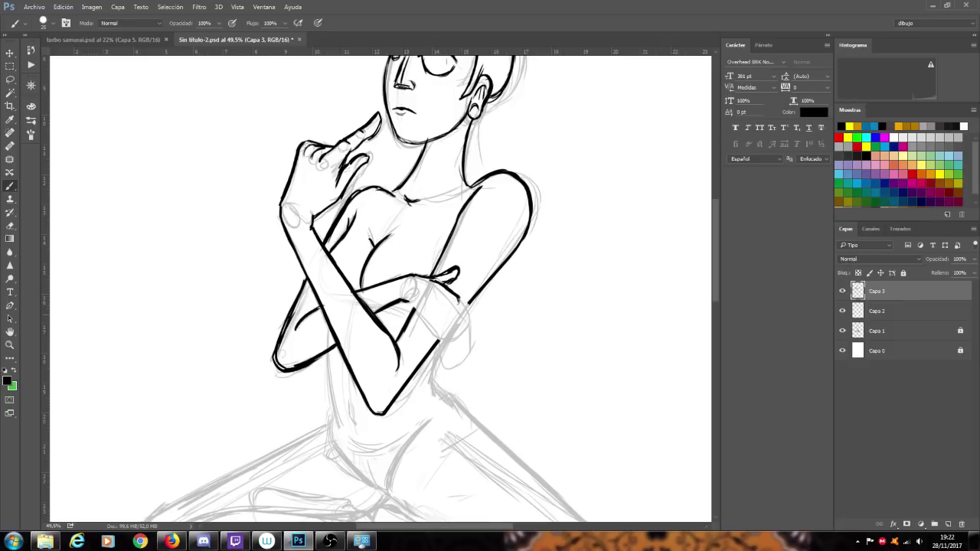
- Draw the underside of the resting hand and its fingers wrapped around the upper arm
mouse_move(404, 301)
mouse_down()
mouse_move(433, 329)
mouse_move(460, 309)
mouse_move(467, 331)
mouse_move(458, 334)
mouse_move(467, 329)
mouse_up()
mouse_move(440, 360)
mouse_down()
mouse_move(463, 343)
mouse_move(466, 325)
mouse_up()
mouse_move(453, 331)
mouse_down()
mouse_move(449, 350)
mouse_move(459, 327)
mouse_move(462, 344)
mouse_up()
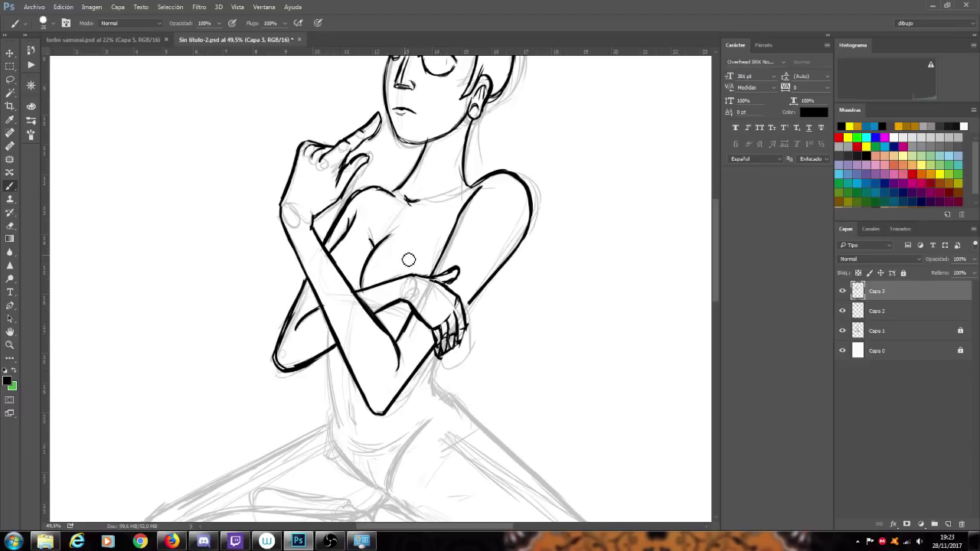
scroll(457, 320, down, 5)
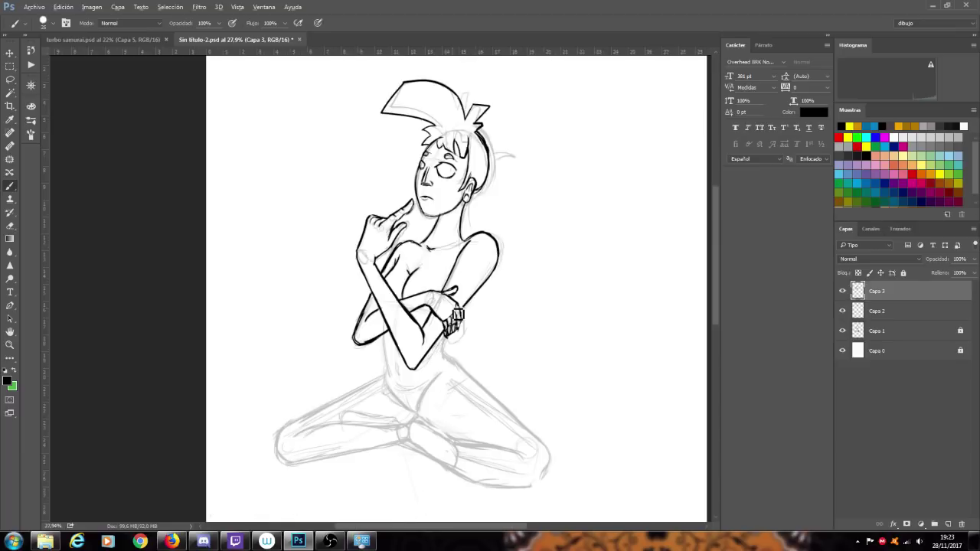
scroll(503, 355, up, 8)
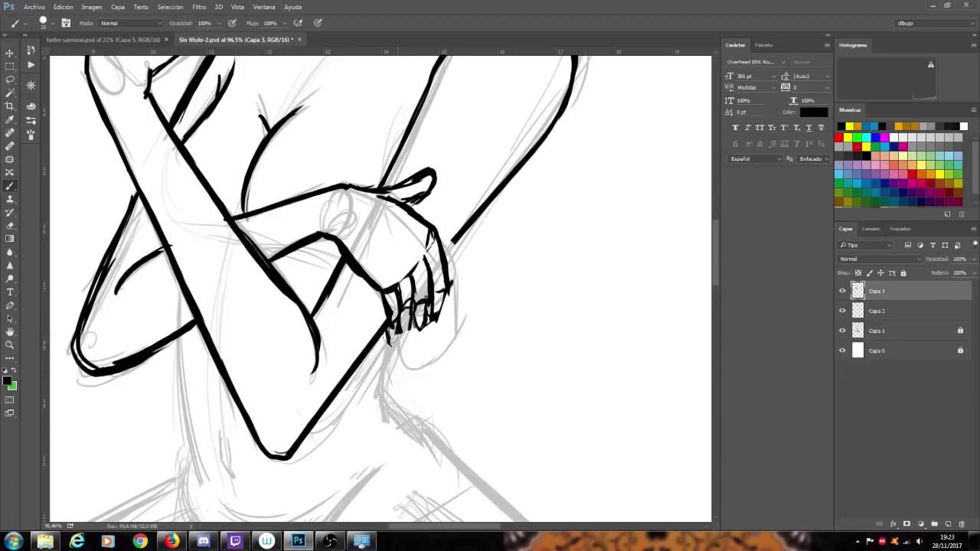
- Redraw the fingertips of the resting hand as rounded ends and touch up its knuckles
drag(403, 325, 445, 307)
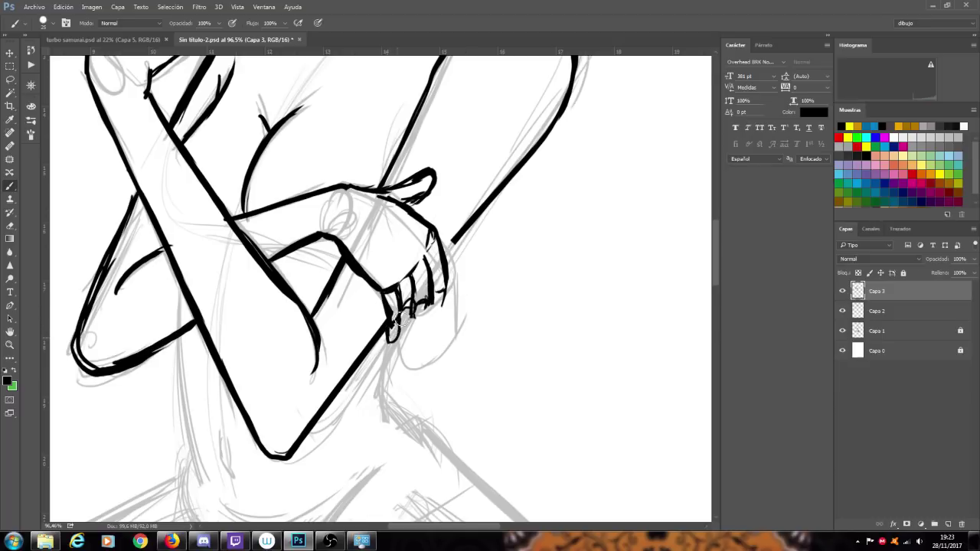
mouse_move(389, 331)
mouse_down()
mouse_move(397, 344)
mouse_move(402, 314)
mouse_move(404, 346)
mouse_move(414, 346)
mouse_up()
mouse_move(423, 306)
mouse_down()
mouse_move(416, 346)
mouse_move(424, 309)
mouse_move(427, 345)
mouse_move(442, 307)
mouse_move(441, 329)
mouse_up()
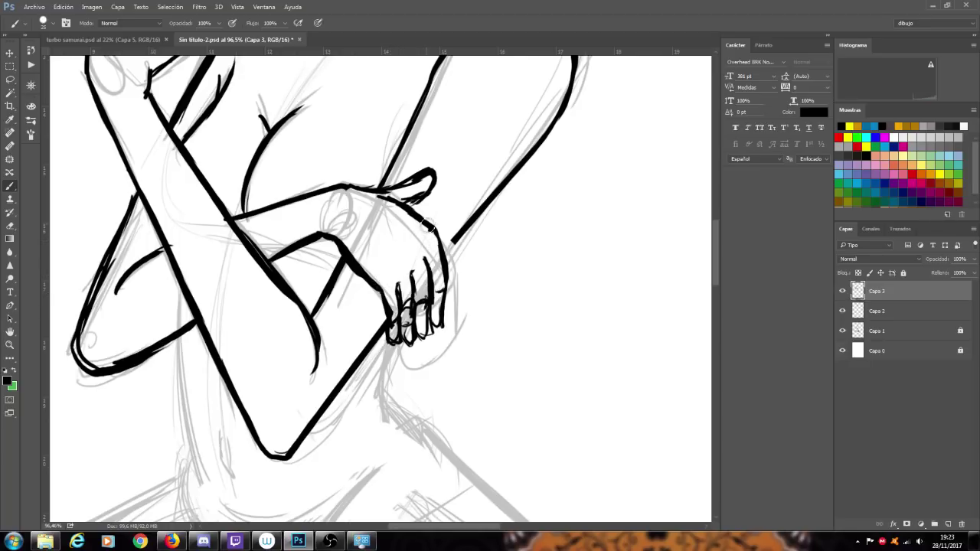
drag(391, 287, 412, 273)
mouse_move(342, 251)
mouse_down()
mouse_move(332, 230)
mouse_move(345, 251)
mouse_up()
drag(159, 304, 165, 300)
- Draw the waist below the resting hand and continue along the upper edge of the near thigh to the knee
scroll(197, 284, down, 5)
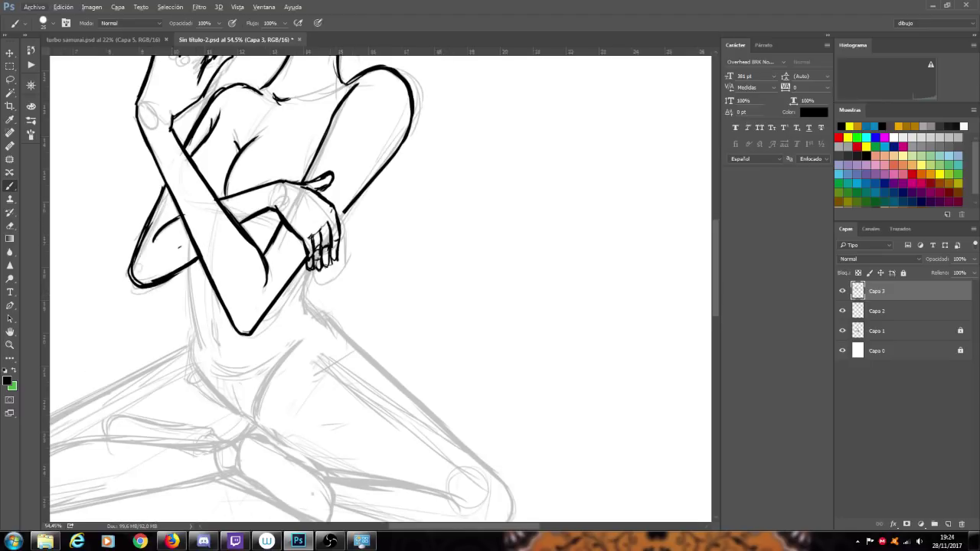
mouse_move(308, 271)
mouse_down()
mouse_move(302, 295)
mouse_move(313, 310)
mouse_move(433, 417)
mouse_up()
mouse_move(398, 382)
mouse_down()
mouse_move(502, 482)
mouse_move(508, 511)
mouse_up()
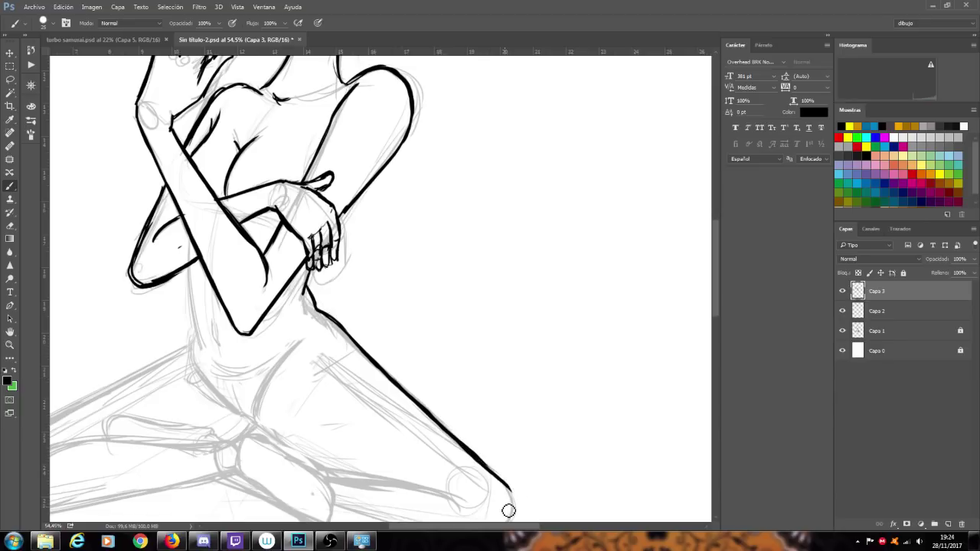
- Draw the far side of the waist and outline the folded far leg with its thigh, knee and shin
scroll(194, 441, down, 4)
scroll(90, 459, down, 2)
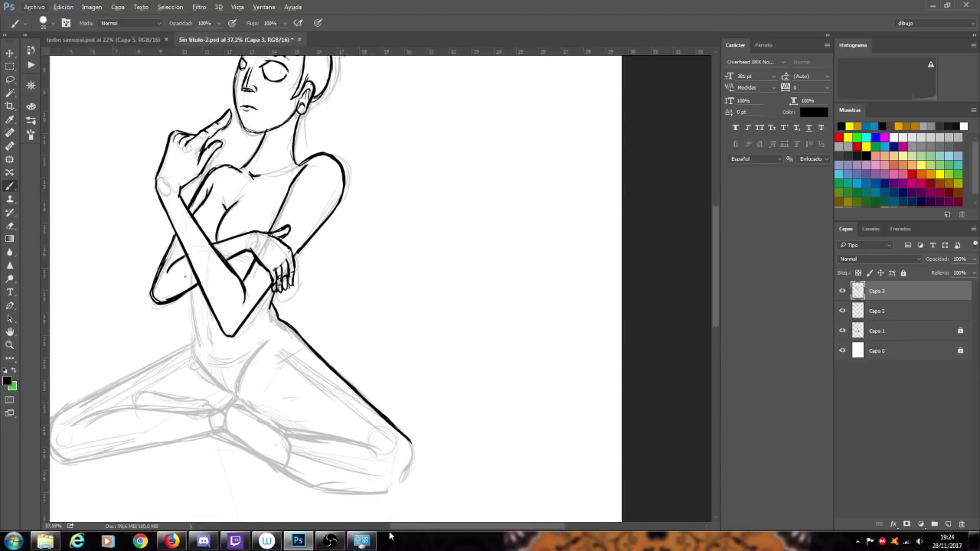
drag(401, 528, 375, 523)
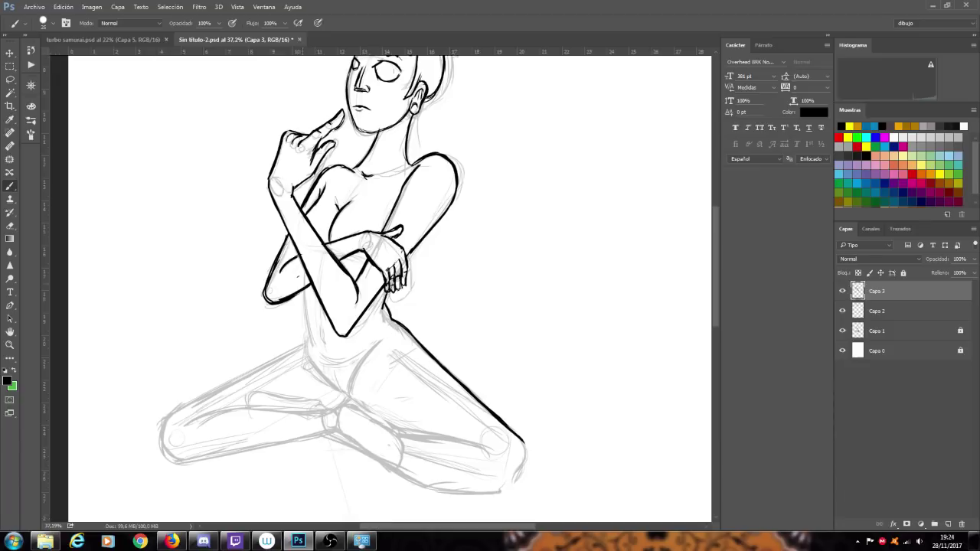
mouse_move(304, 298)
mouse_down()
mouse_move(312, 341)
mouse_move(301, 344)
mouse_up()
drag(305, 297, 312, 341)
mouse_move(300, 346)
mouse_down()
mouse_move(162, 426)
mouse_move(168, 464)
mouse_move(299, 436)
mouse_up()
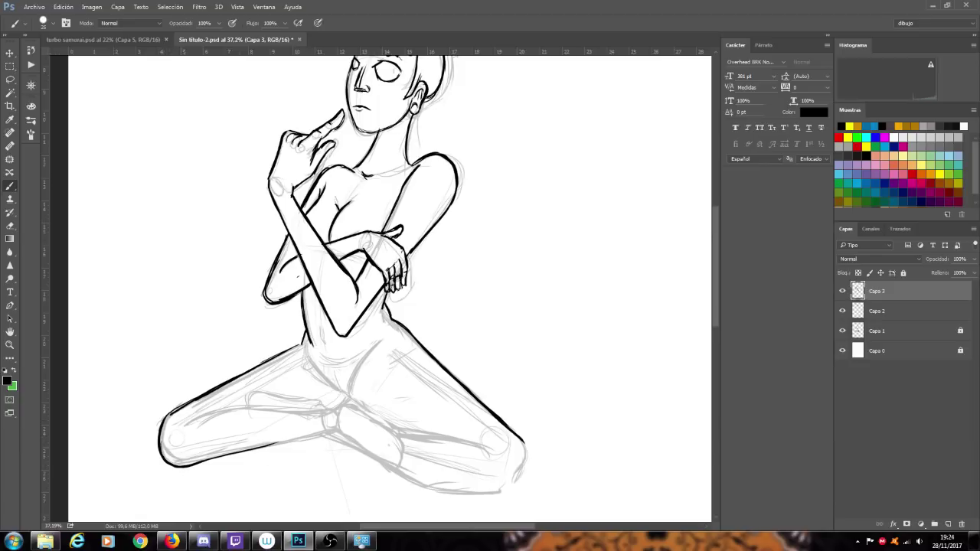
drag(198, 464, 333, 431)
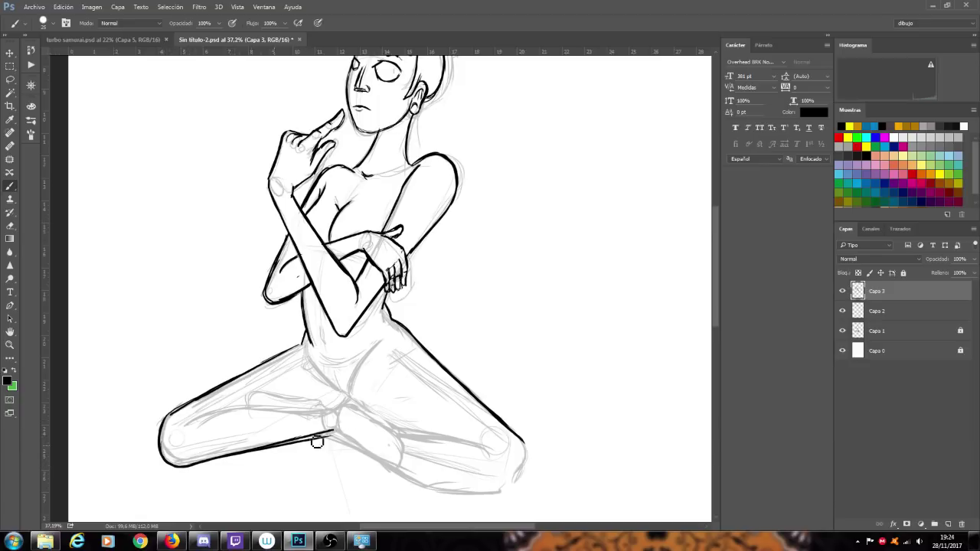
mouse_move(184, 424)
mouse_down()
mouse_move(290, 414)
mouse_move(260, 412)
mouse_move(337, 413)
mouse_up()
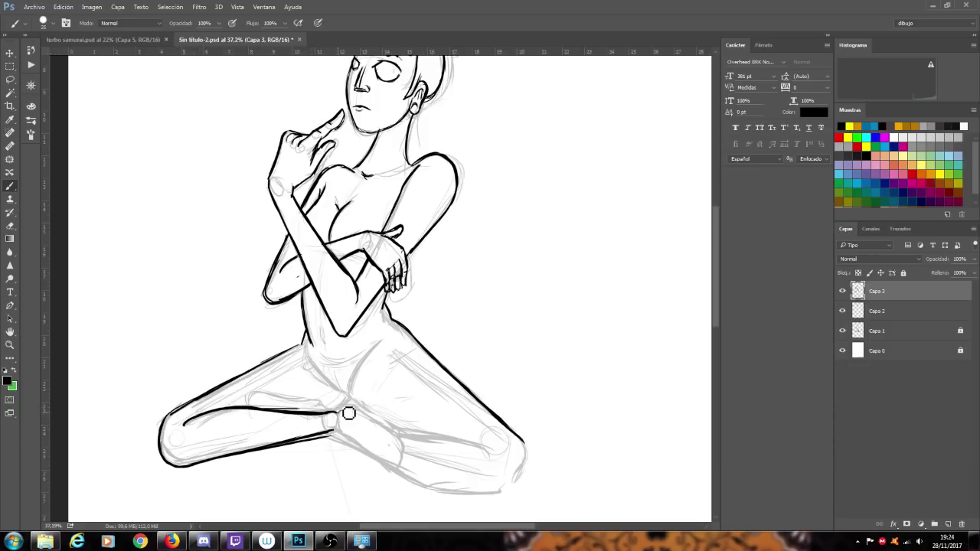
- Draw the two crossed feet and the groin lines between the thighs
mouse_move(337, 412)
mouse_down()
mouse_move(347, 440)
mouse_move(336, 436)
mouse_move(399, 474)
mouse_move(413, 474)
mouse_move(416, 464)
mouse_move(395, 465)
mouse_move(415, 464)
mouse_move(408, 437)
mouse_up()
drag(361, 414, 410, 440)
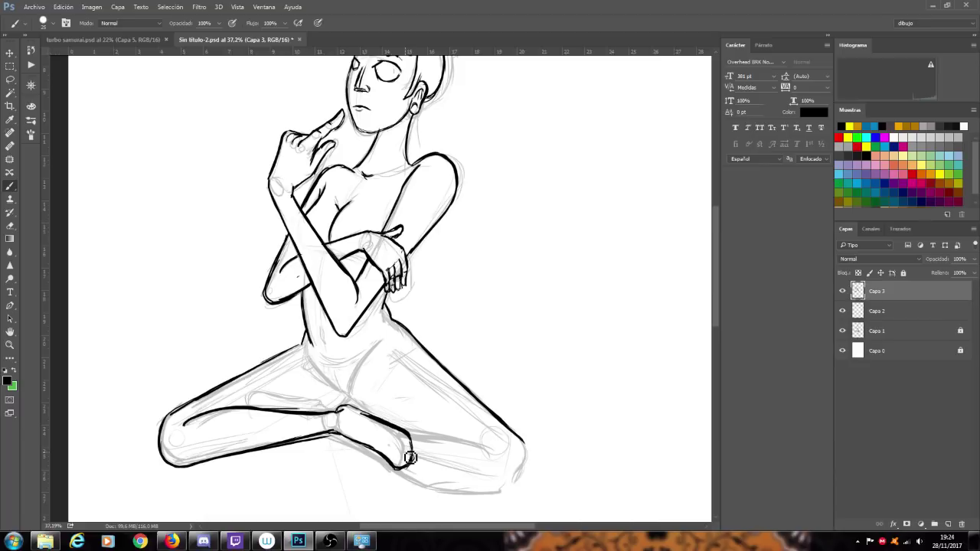
mouse_move(378, 343)
mouse_down()
mouse_move(365, 365)
mouse_move(365, 410)
mouse_up()
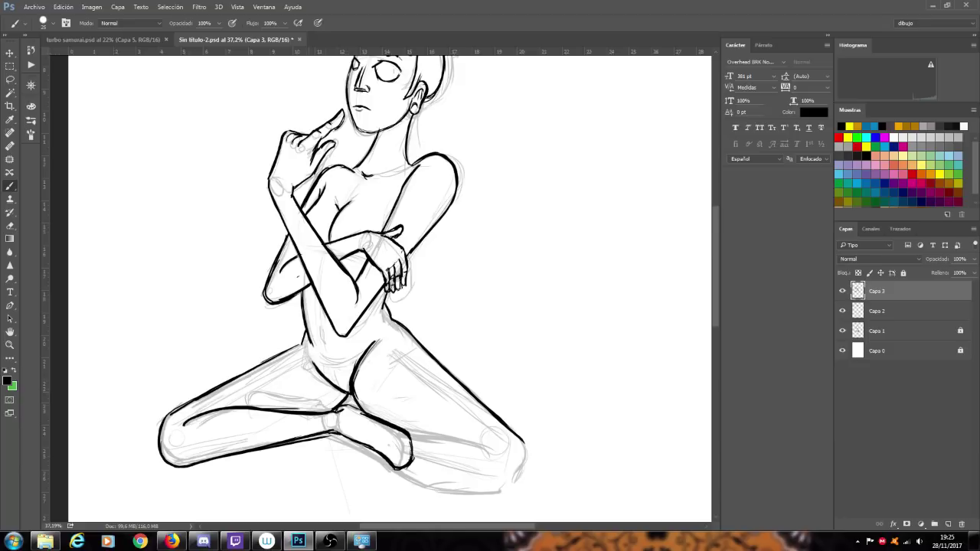
mouse_move(313, 396)
mouse_down()
mouse_move(264, 393)
mouse_move(256, 404)
mouse_up()
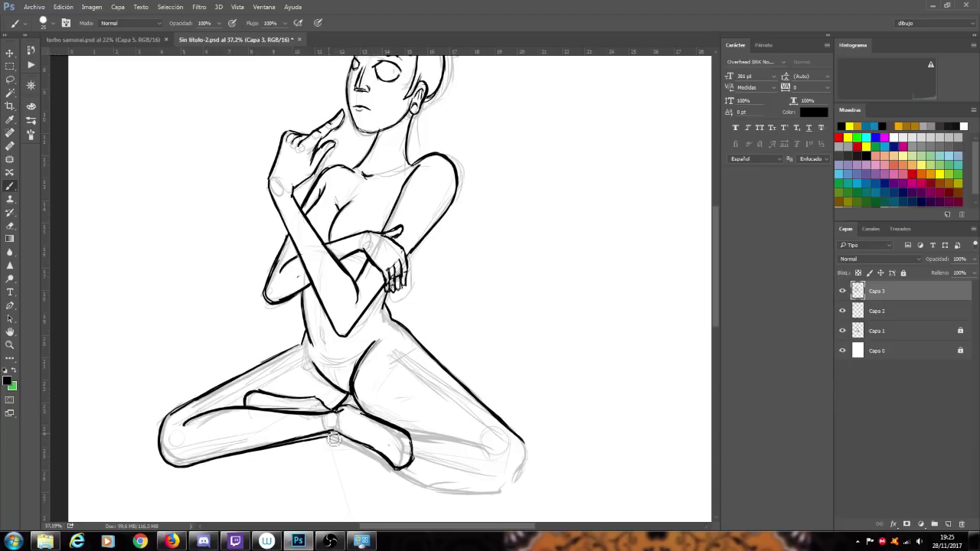
- Outline the near leg's knee, underside and calf fold, strengthen the inner thigh line and add the navel
mouse_move(368, 456)
mouse_down()
mouse_move(426, 491)
mouse_move(496, 496)
mouse_move(480, 496)
mouse_move(516, 486)
mouse_move(530, 469)
mouse_move(526, 445)
mouse_move(505, 490)
mouse_up()
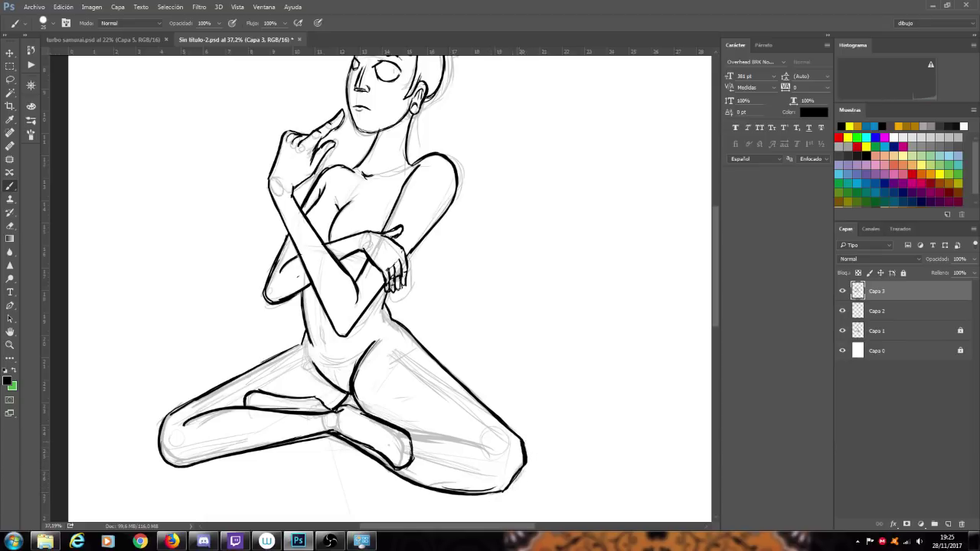
drag(411, 437, 504, 450)
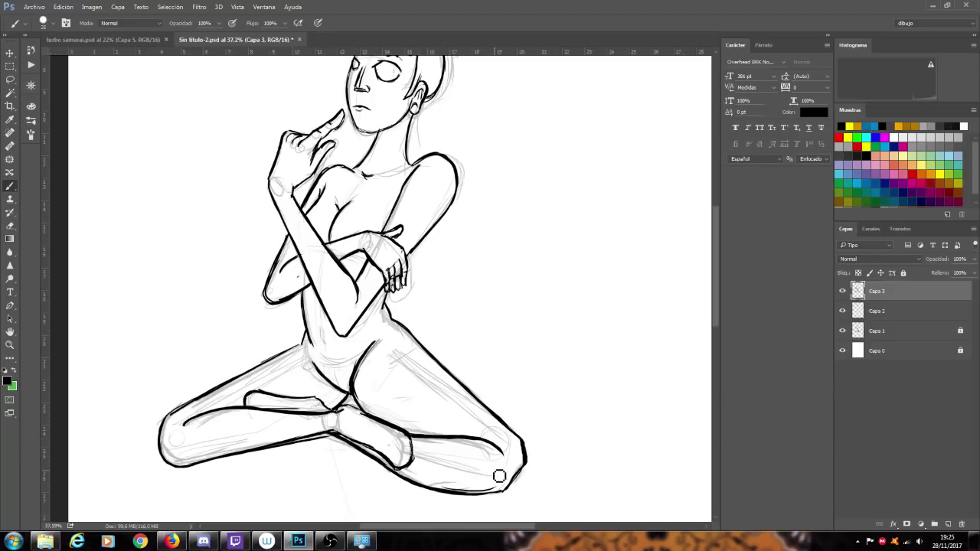
mouse_move(357, 399)
mouse_down()
mouse_move(384, 421)
mouse_move(358, 411)
mouse_up()
drag(322, 329, 321, 342)
- Add the collarbone line toward the near shoulder and a short contour between the crossed forearms
scroll(332, 305, up, 2)
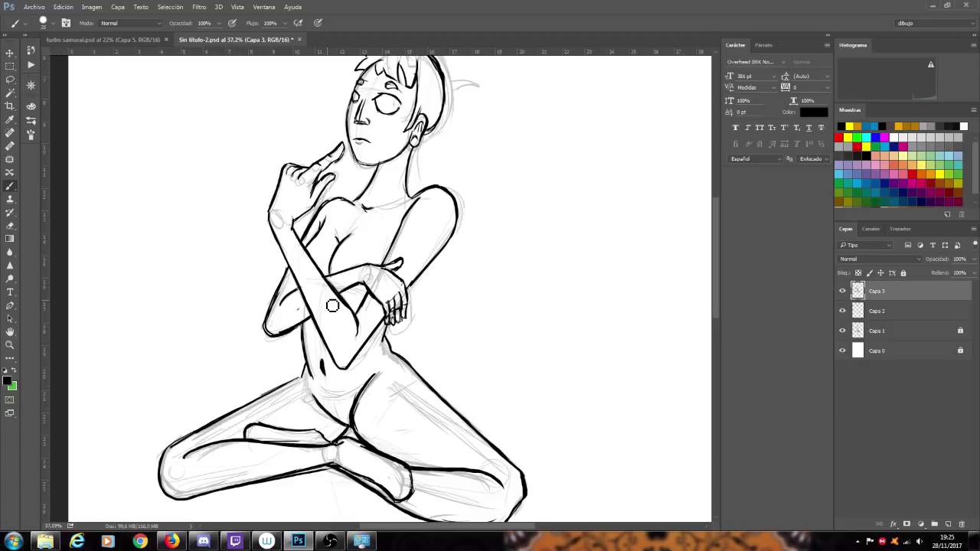
scroll(332, 305, down, 2)
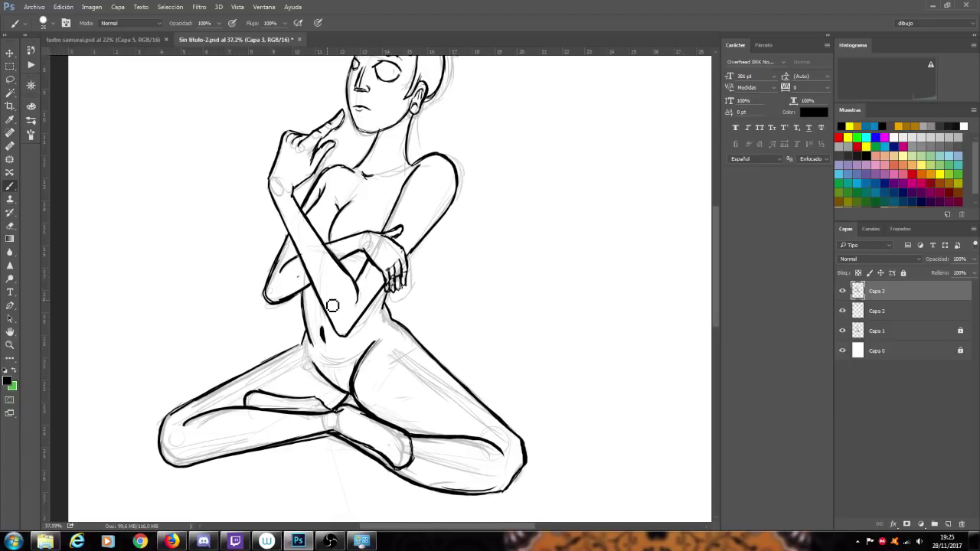
scroll(332, 305, down, 1)
scroll(332, 306, up, 2)
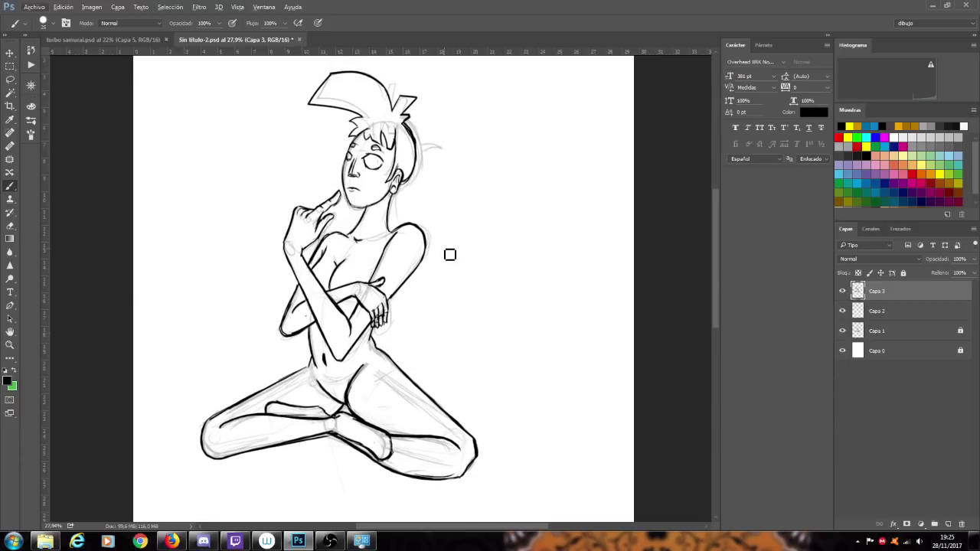
scroll(366, 203, up, 1)
scroll(382, 230, up, 1)
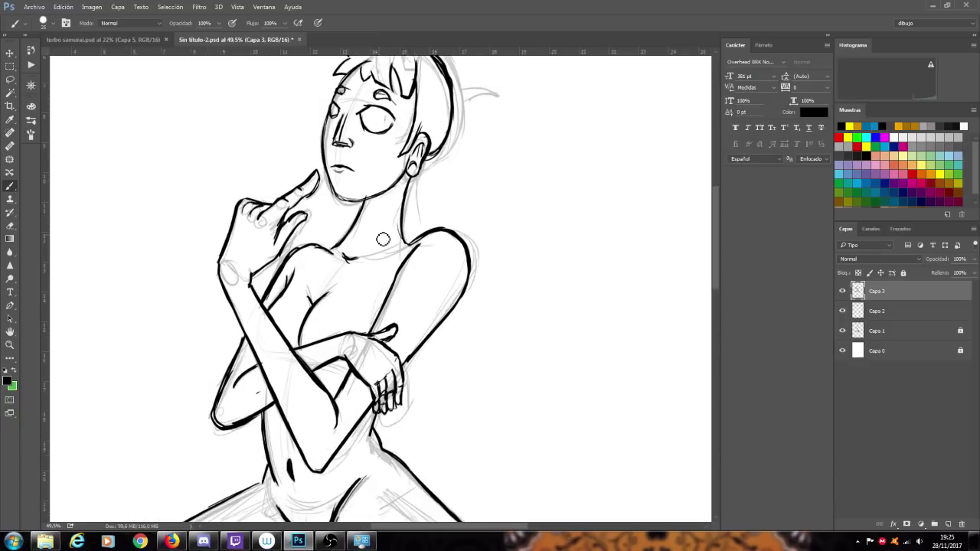
drag(395, 259, 423, 242)
drag(320, 370, 351, 379)
- Clear the near leg's calf fold and underside, and redraw the underside with a lower, rounder knee
scroll(320, 397, down, 4)
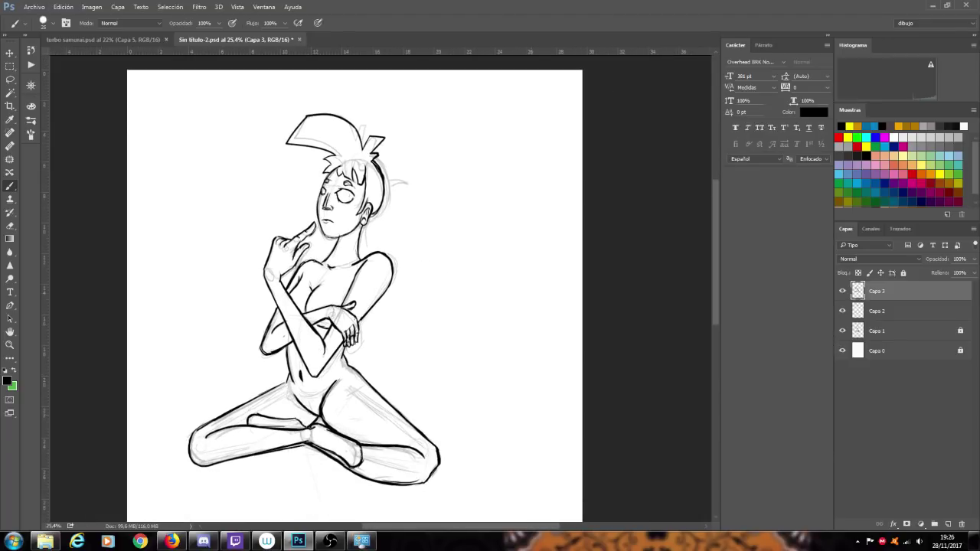
scroll(393, 490, up, 4)
scroll(391, 477, down, 1)
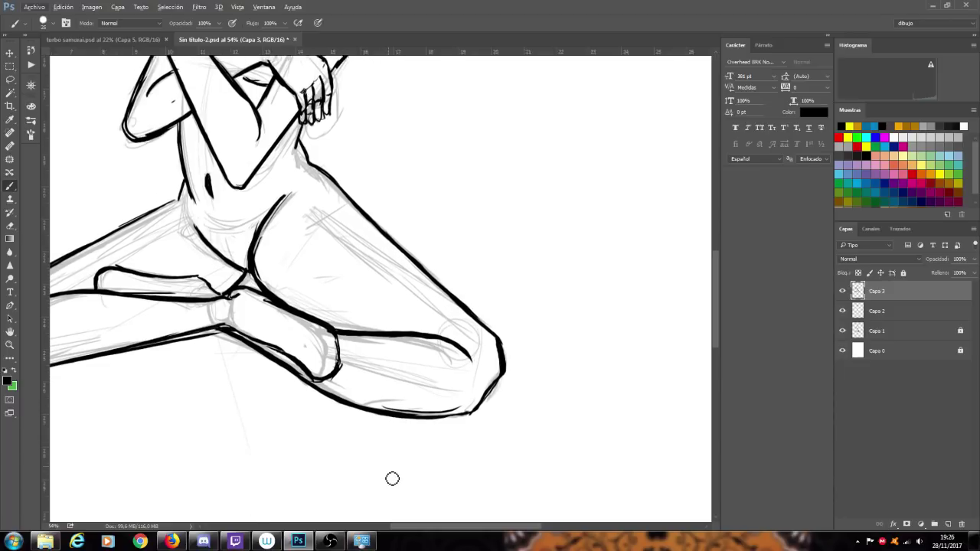
mouse_move(468, 348)
mouse_down()
mouse_move(433, 329)
mouse_move(335, 325)
mouse_up()
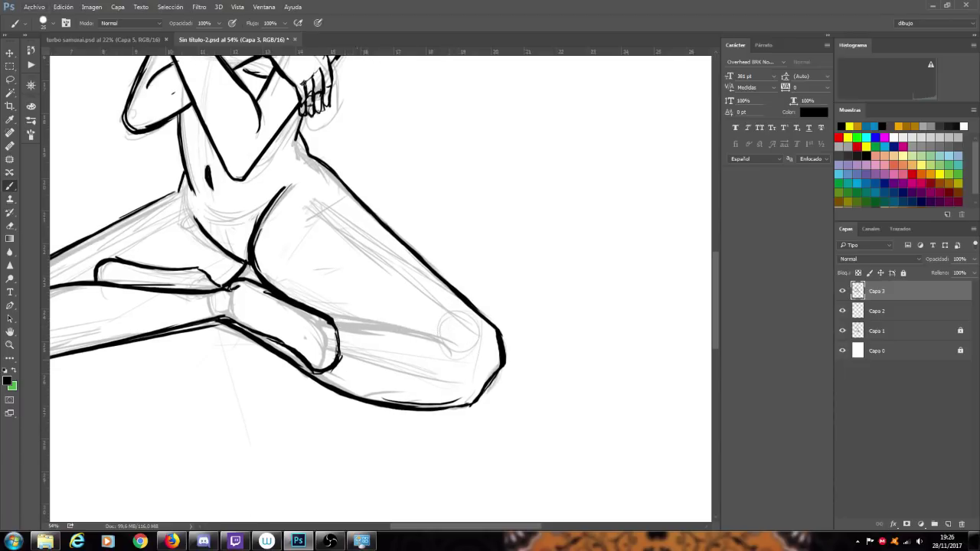
mouse_move(227, 323)
mouse_down()
mouse_move(391, 416)
mouse_move(268, 356)
mouse_move(428, 400)
mouse_move(484, 433)
mouse_up()
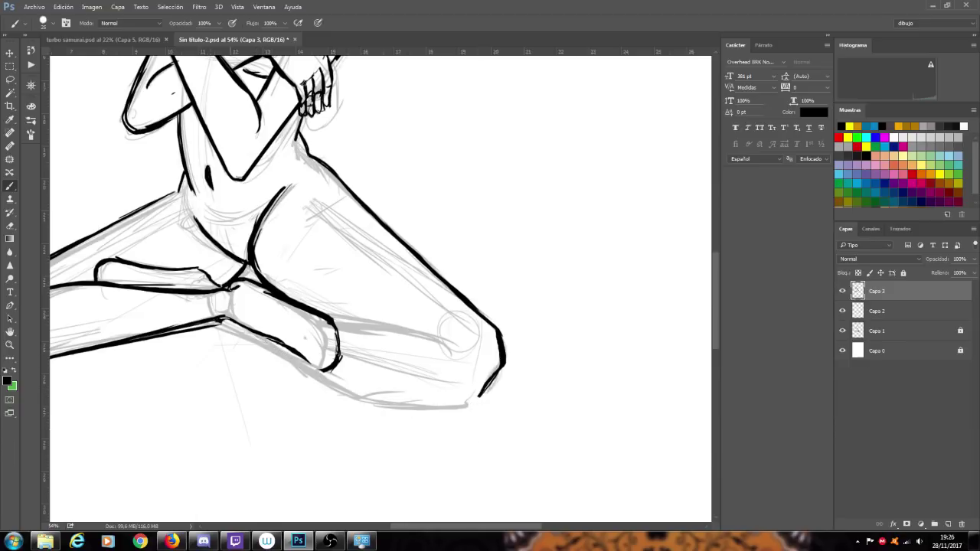
drag(225, 321, 409, 431)
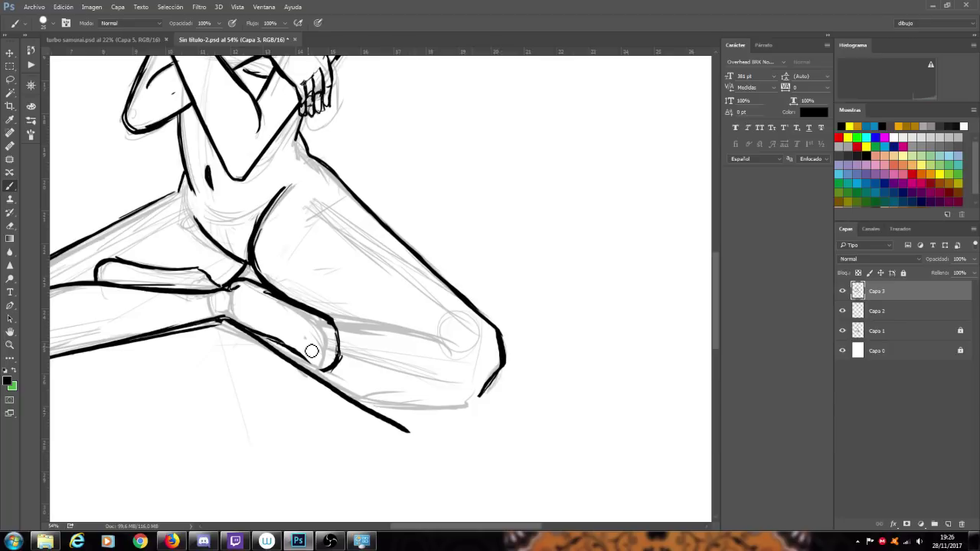
key(ctrl+z)
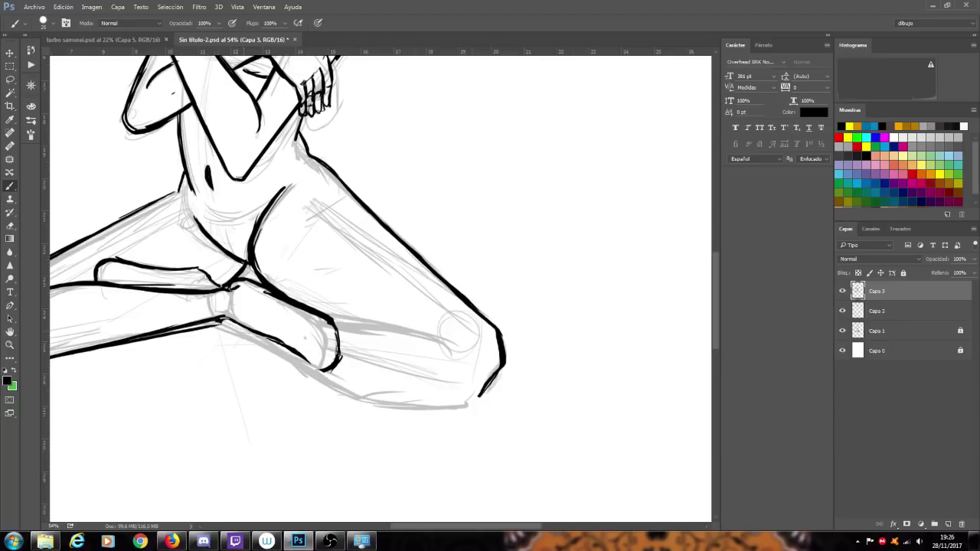
mouse_move(226, 323)
mouse_down()
mouse_move(433, 438)
mouse_move(447, 440)
mouse_move(489, 410)
mouse_move(475, 428)
mouse_move(490, 396)
mouse_up()
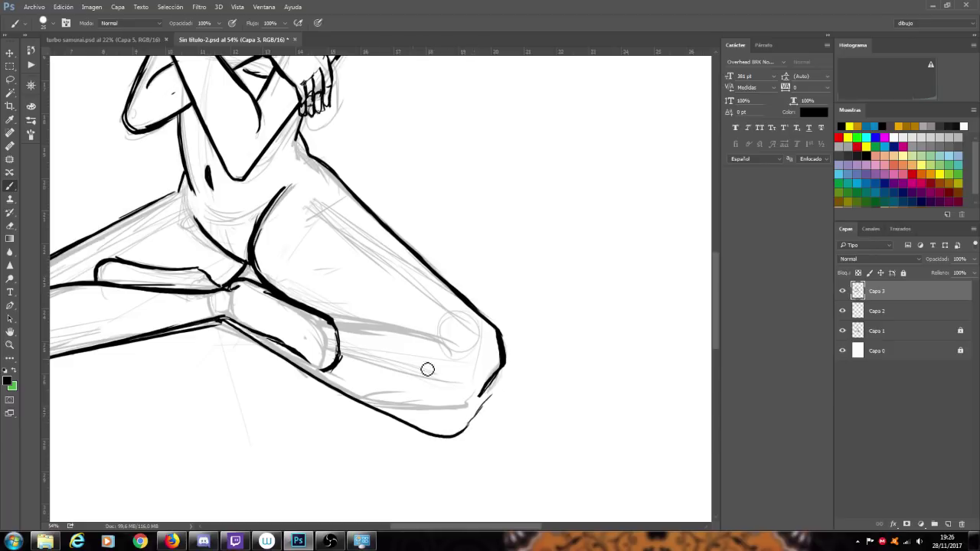
- Redraw the near leg's calf fold and replace the upper thigh edge with a steeper line down to the knee
mouse_move(331, 327)
mouse_down()
mouse_move(395, 335)
mouse_move(419, 346)
mouse_move(435, 375)
mouse_move(485, 387)
mouse_move(498, 330)
mouse_move(378, 207)
mouse_move(426, 273)
mouse_up()
mouse_move(498, 344)
mouse_down()
mouse_move(365, 191)
mouse_move(377, 217)
mouse_move(350, 193)
mouse_move(323, 145)
mouse_move(330, 171)
mouse_move(490, 378)
mouse_up()
drag(475, 419, 478, 352)
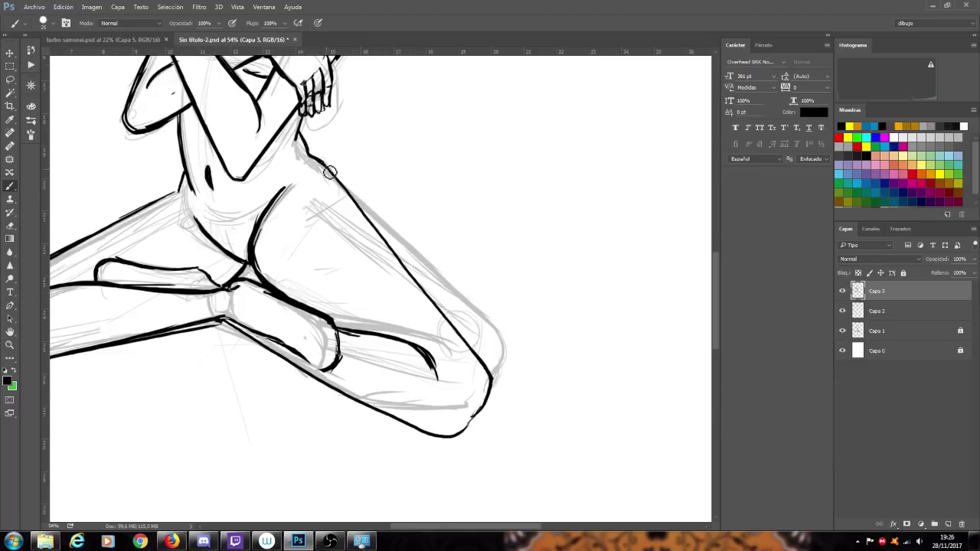
mouse_move(406, 265)
mouse_down()
mouse_move(498, 381)
mouse_move(469, 420)
mouse_up()
- Add short detail lines on the cheek, inside the ear and on the neck
scroll(413, 303, down, 4)
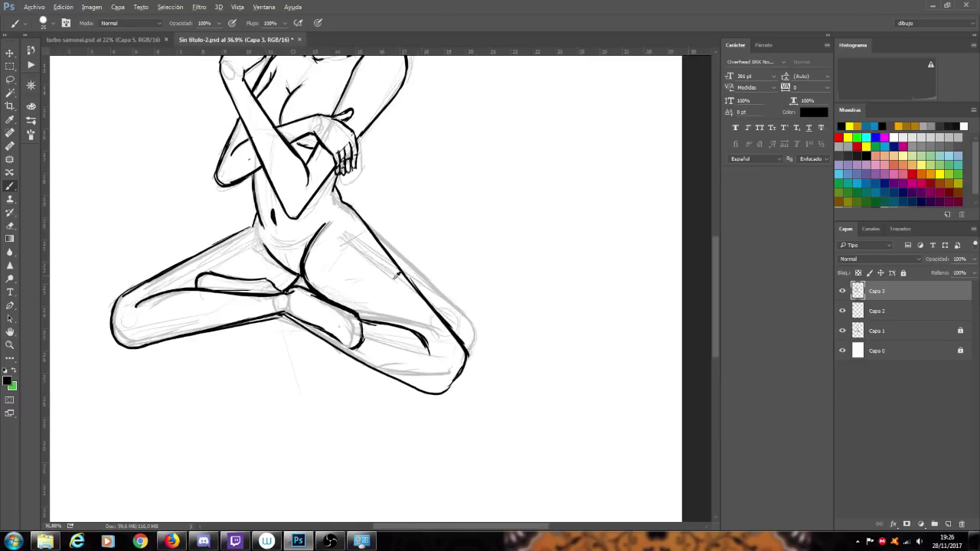
scroll(315, 267, down, 4)
scroll(192, 287, up, 3)
scroll(76, 353, up, 1)
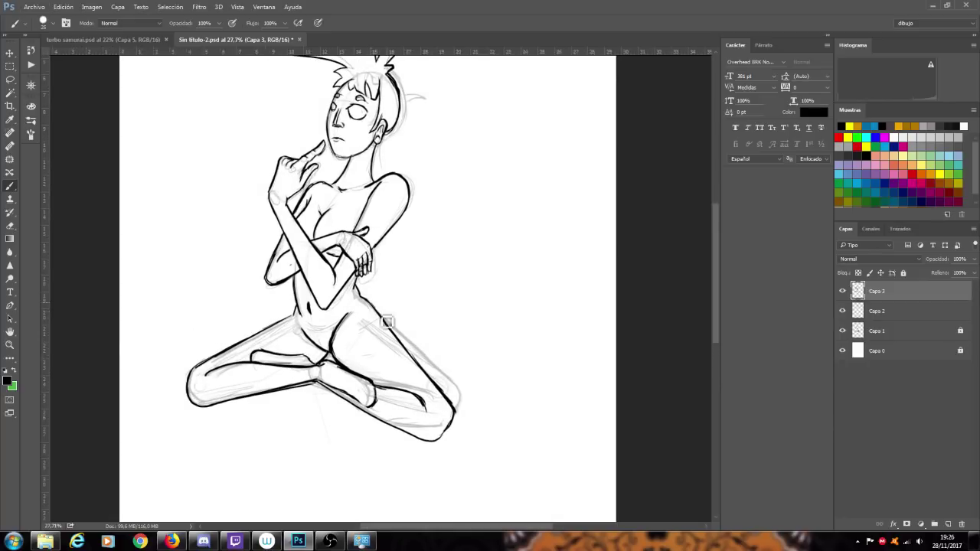
scroll(459, 421, up, 3)
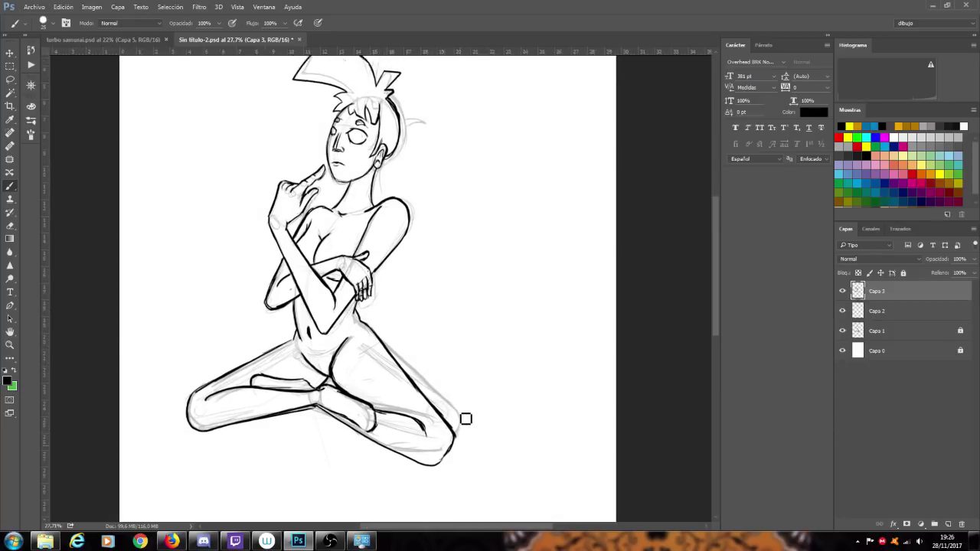
scroll(318, 246, up, 4)
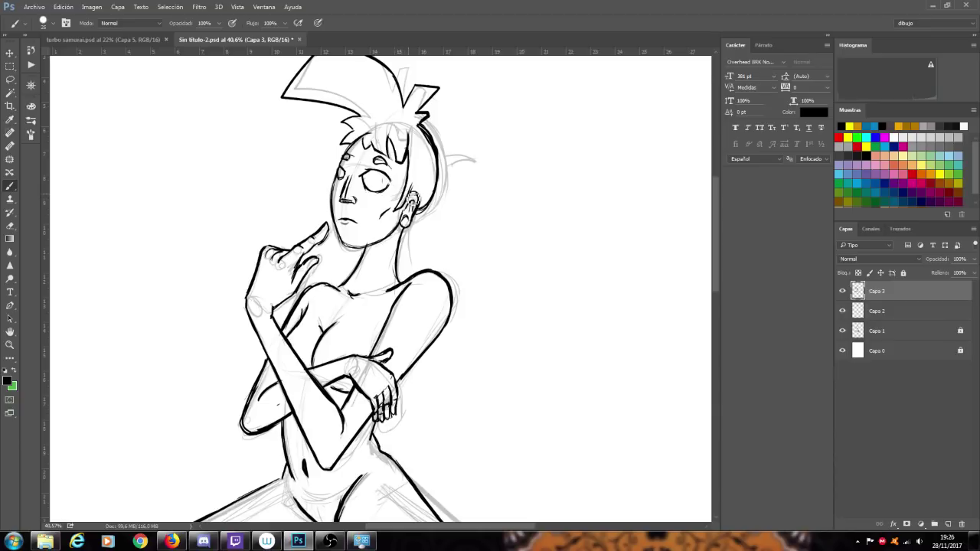
drag(412, 194, 410, 208)
drag(376, 281, 375, 266)
- Hide the sketch layer Capa 1 and inspect the clean line art on its own
scroll(388, 244, up, 2)
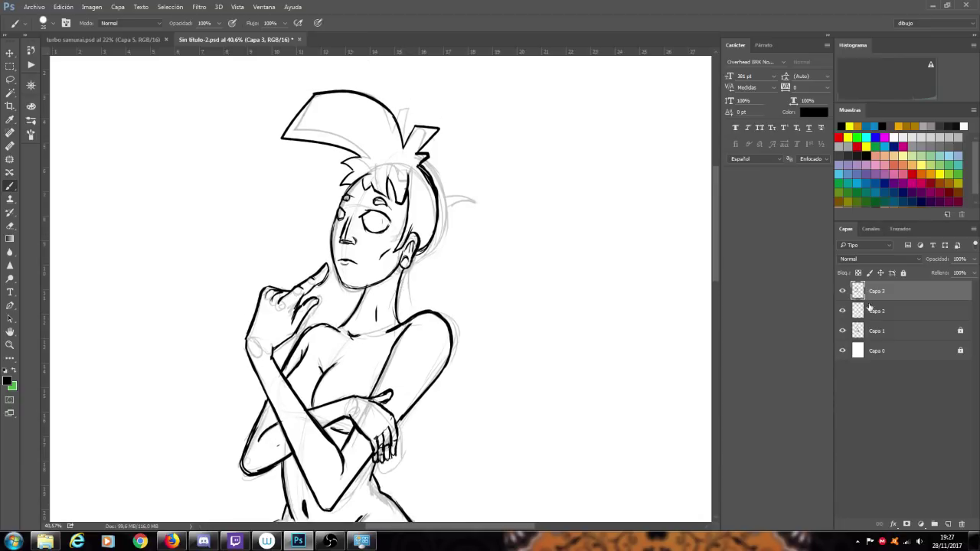
click(841, 312)
click(842, 312)
click(842, 330)
scroll(486, 333, down, 2)
scroll(489, 334, down, 1)
scroll(489, 335, down, 1)
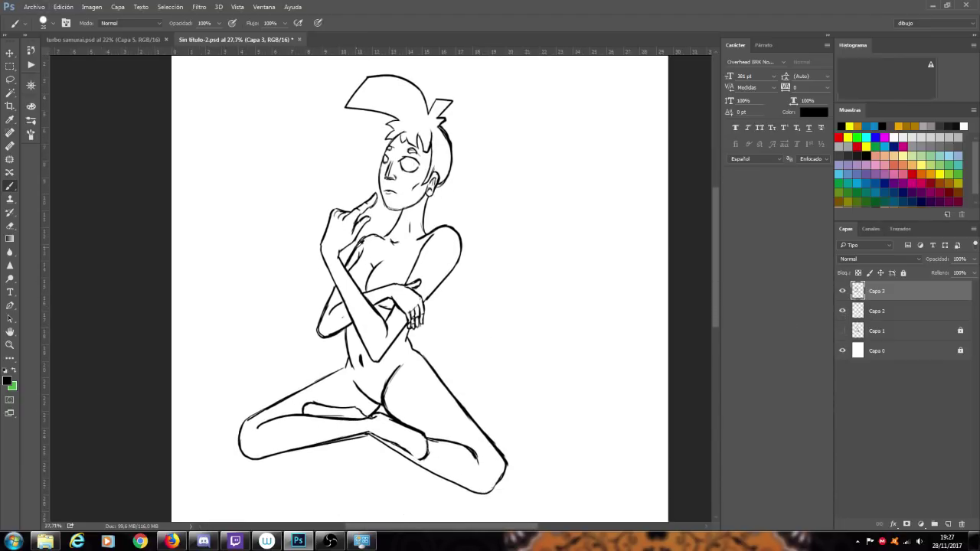
scroll(355, 222, up, 1)
scroll(354, 104, up, 2)
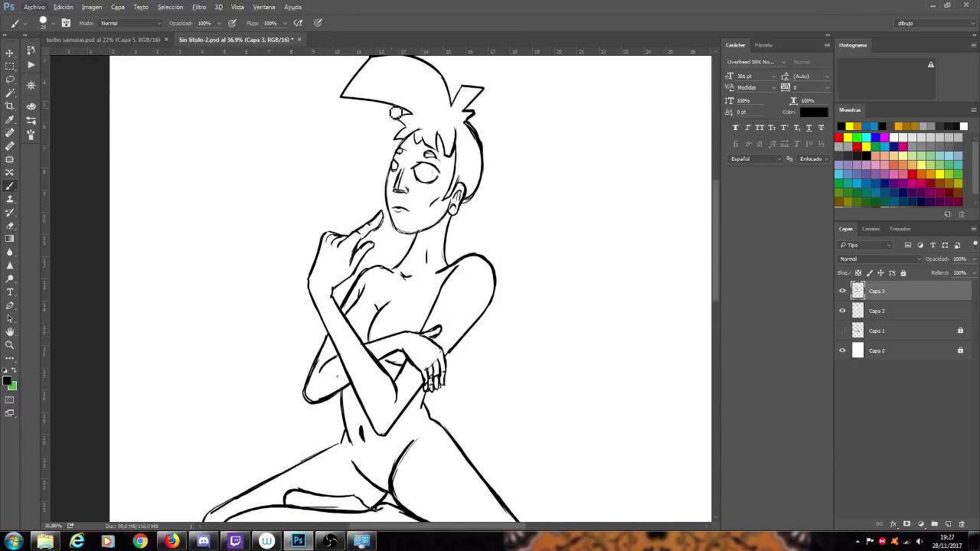
- Hide and show Capa 2 to check which part of the line art it holds
scroll(799, 228, down, 1)
key(ctrl+minus)
click(843, 311)
click(843, 311)
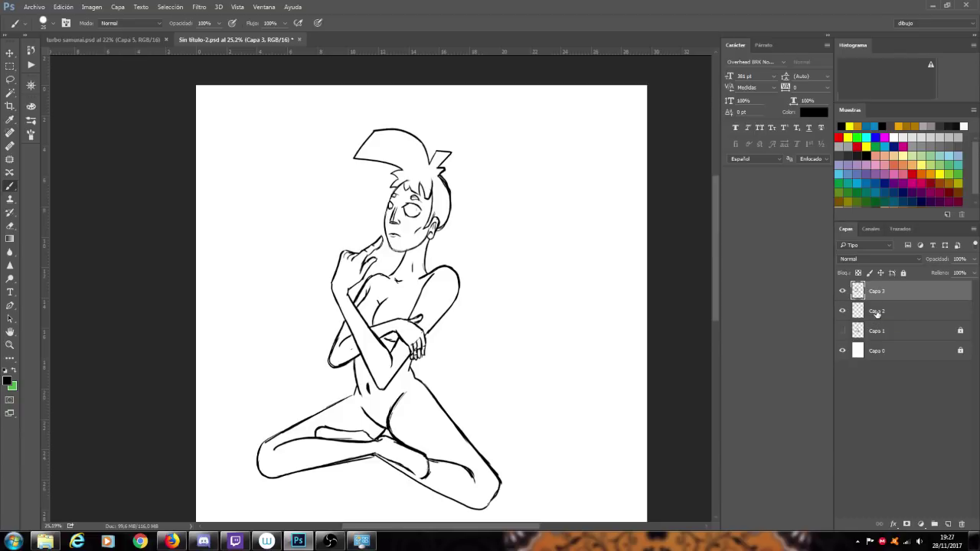
- Rotate the head on Capa 2 clockwise by about 6.6°
click(876, 312)
key(ctrl+t)
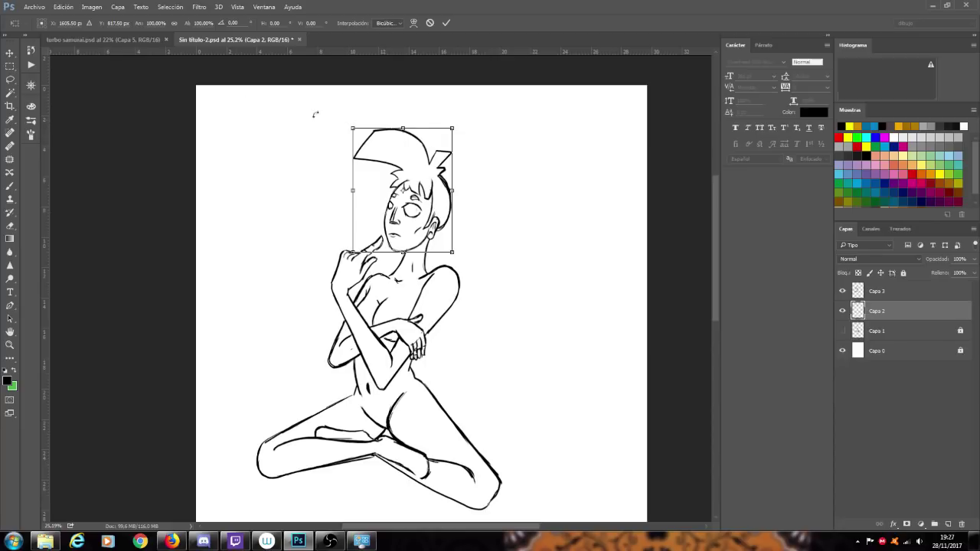
click(130, 39)
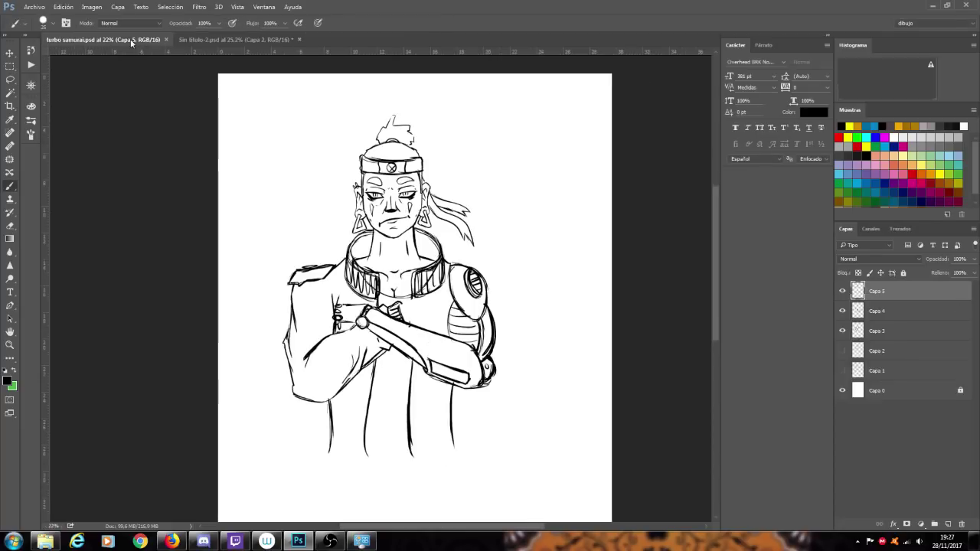
click(189, 39)
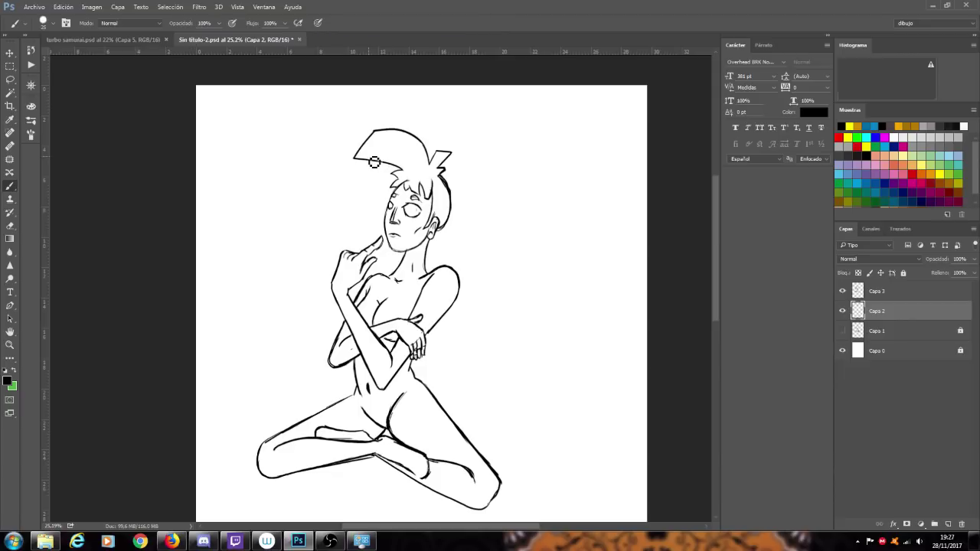
key(ctrl+t)
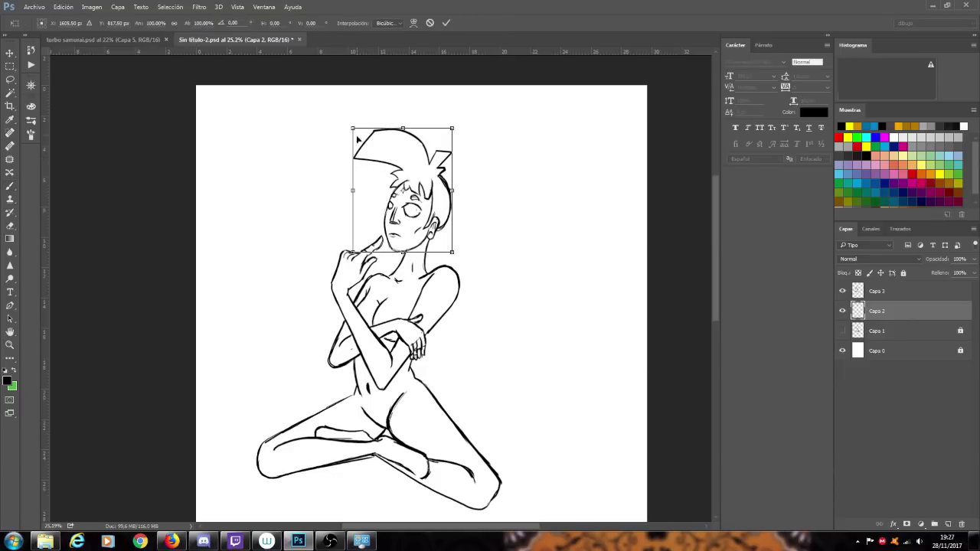
drag(349, 119, 343, 117)
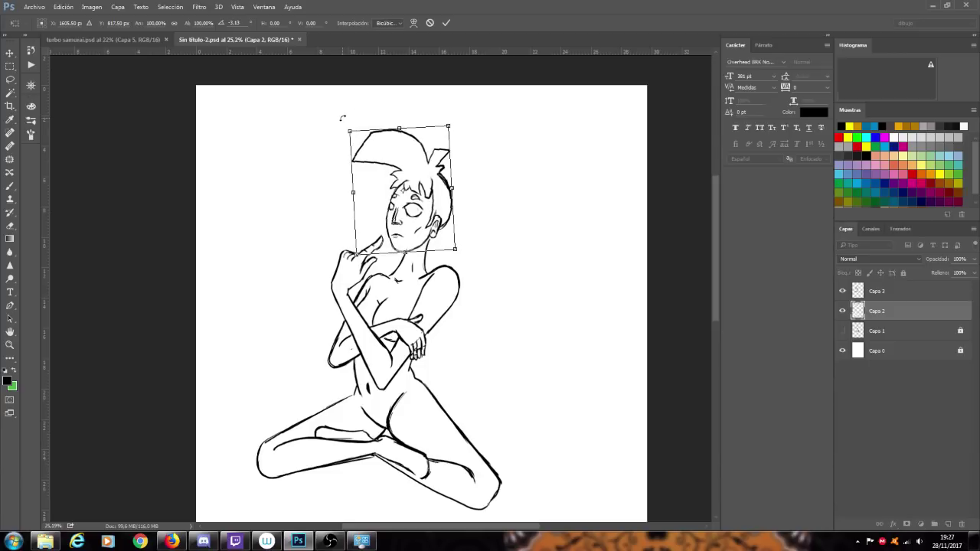
drag(365, 114, 373, 140)
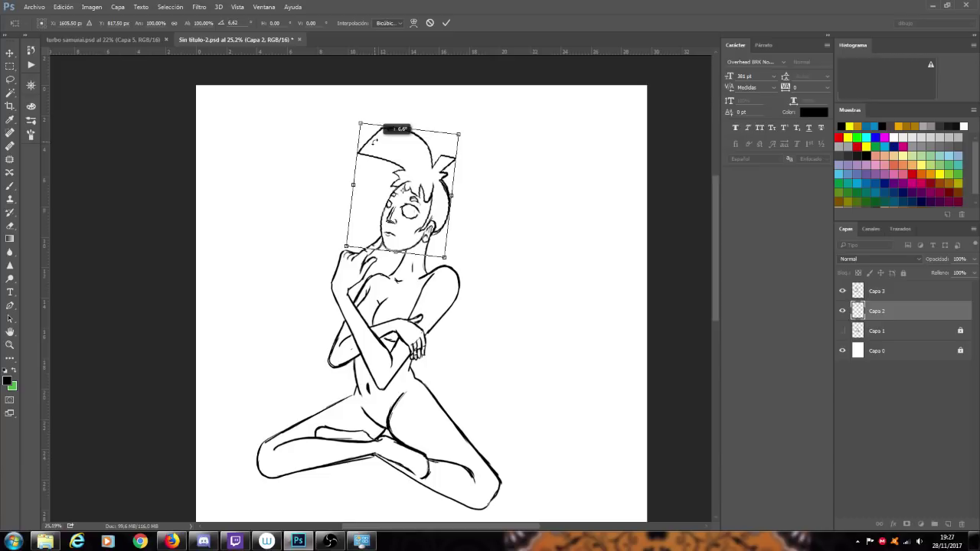
drag(374, 140, 374, 140)
click(445, 23)
key(b)
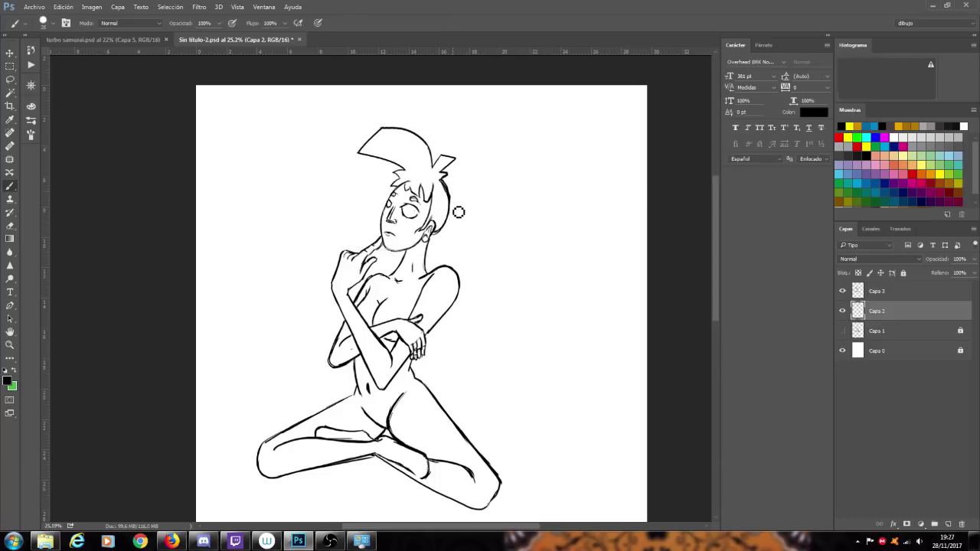
- Move the head on Capa 2 slightly down and to the right, closer to the neck
scroll(435, 191, up, 3)
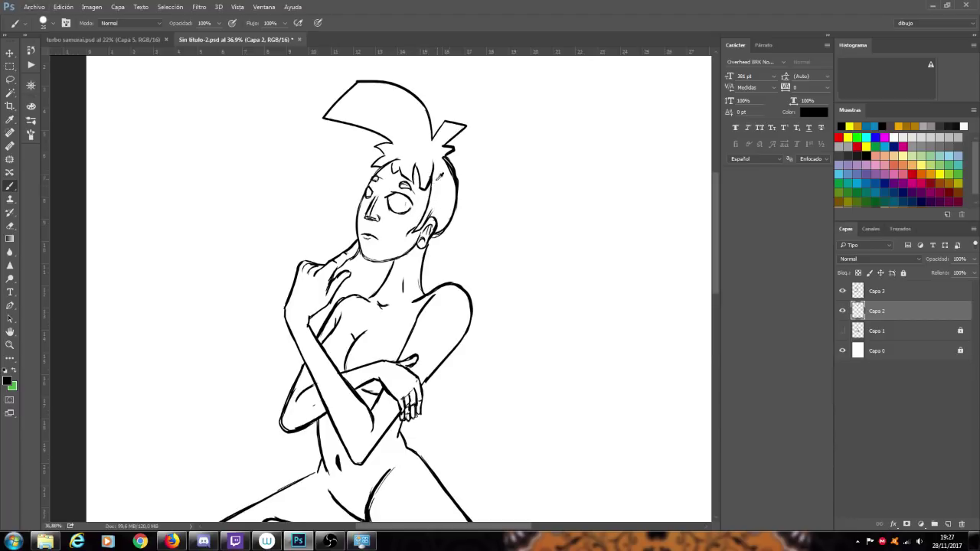
scroll(478, 153, up, 1)
key(ctrl+t)
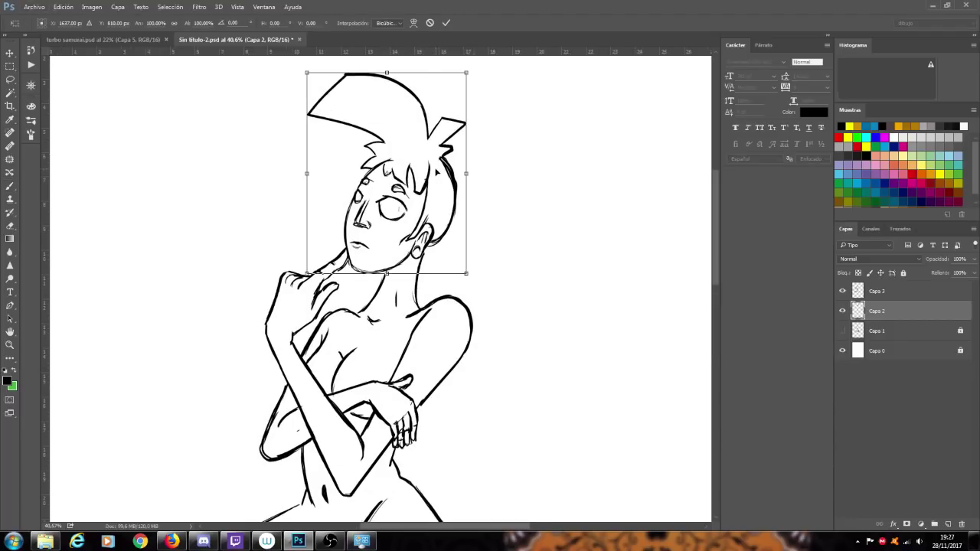
drag(438, 167, 444, 171)
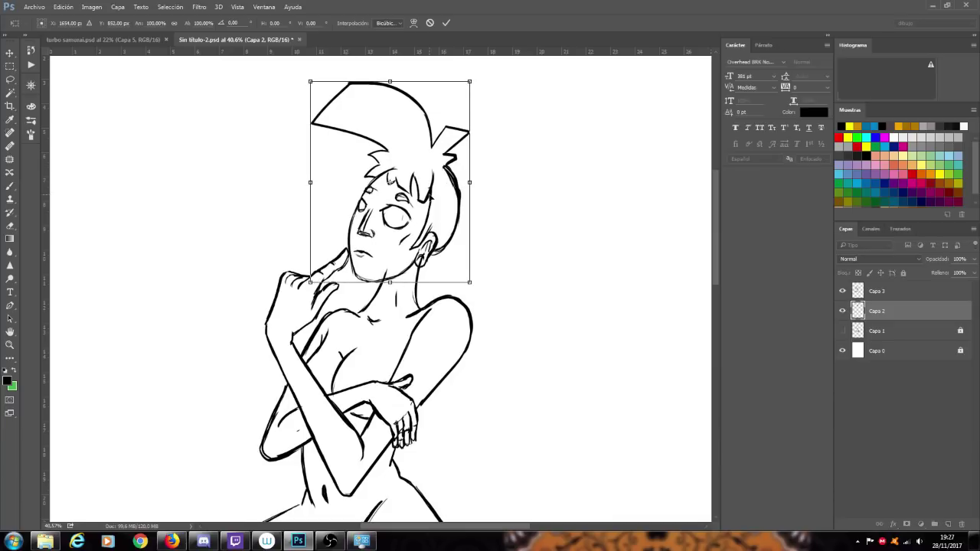
scroll(475, 245, down, 3)
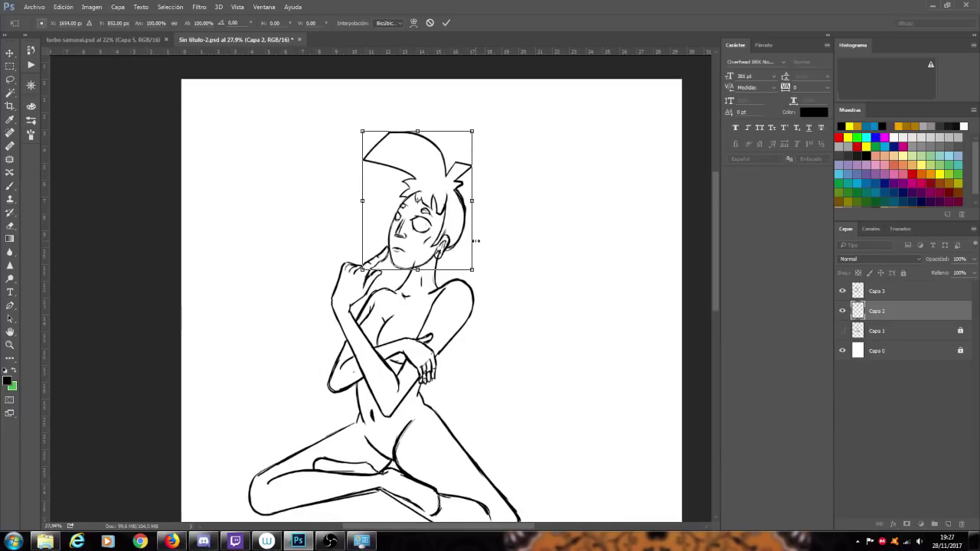
click(445, 23)
- Clean up the stray line overlapping the ear on Capa 3
click(865, 294)
scroll(439, 294, up, 3)
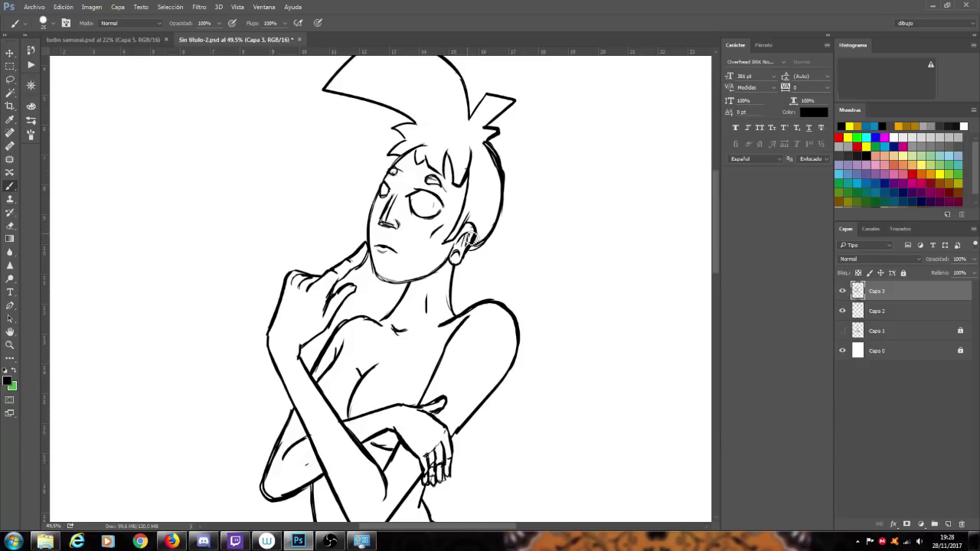
drag(465, 233, 479, 245)
- Merge Capa 2 and Capa 3 into a single layer
shift+click(882, 317)
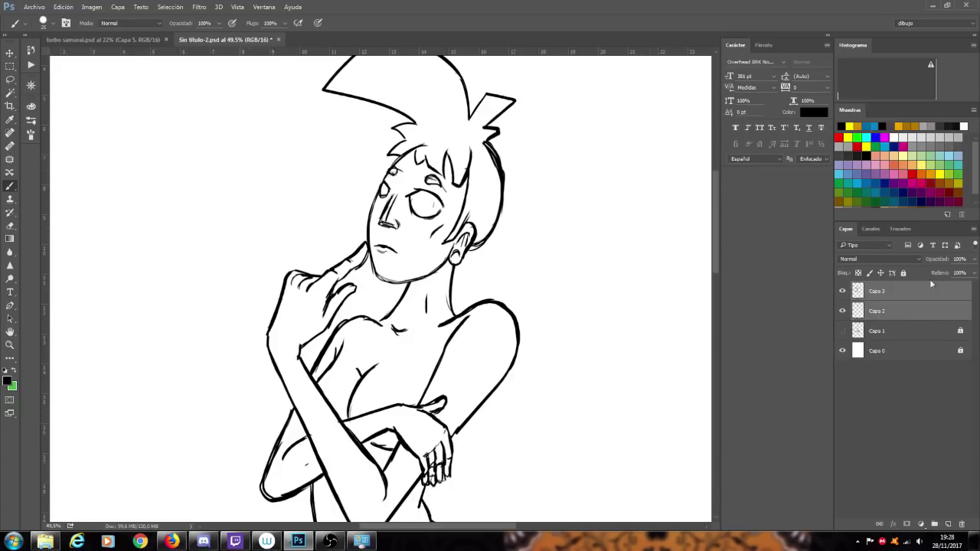
right_click(881, 296)
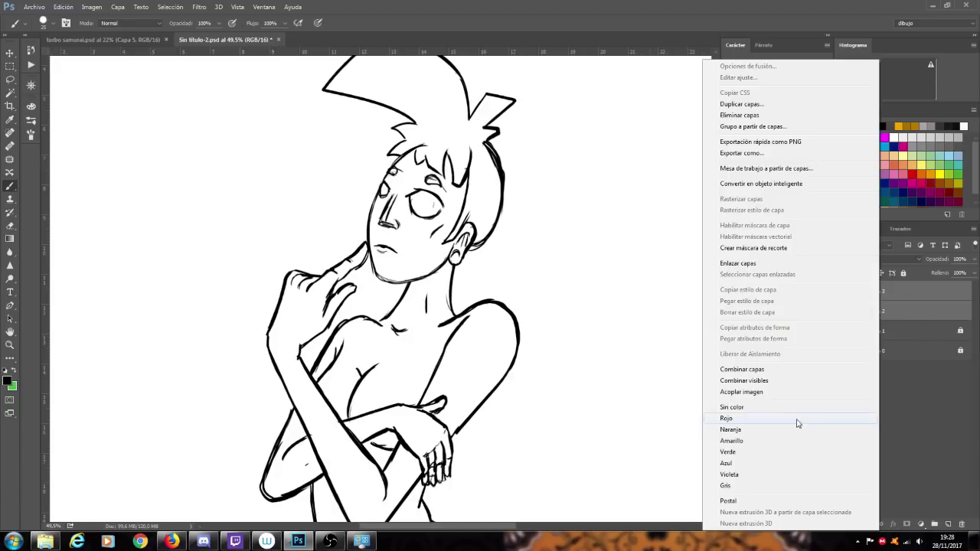
click(766, 369)
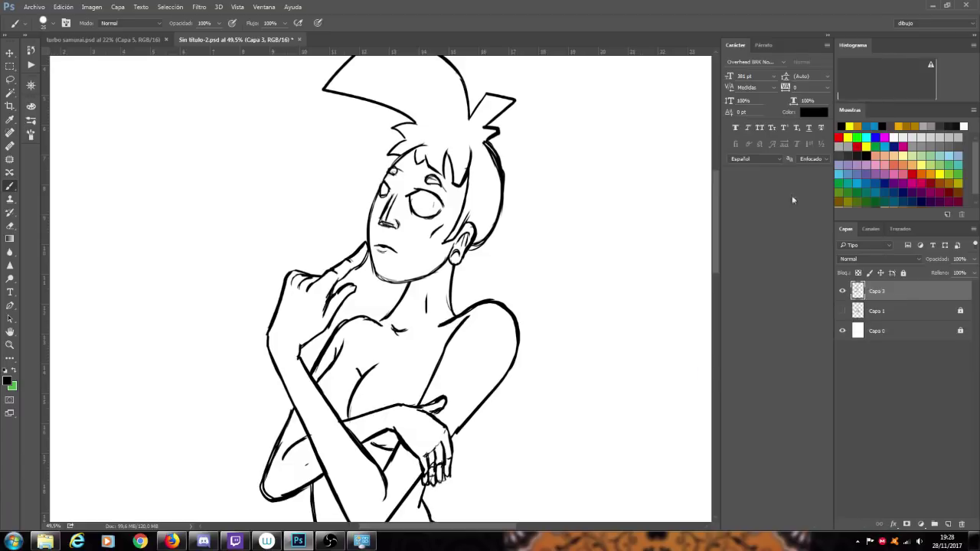
- Lower the merged line art layer's opacity to about 38% and add a new layer above it
click(975, 260)
drag(954, 272, 943, 273)
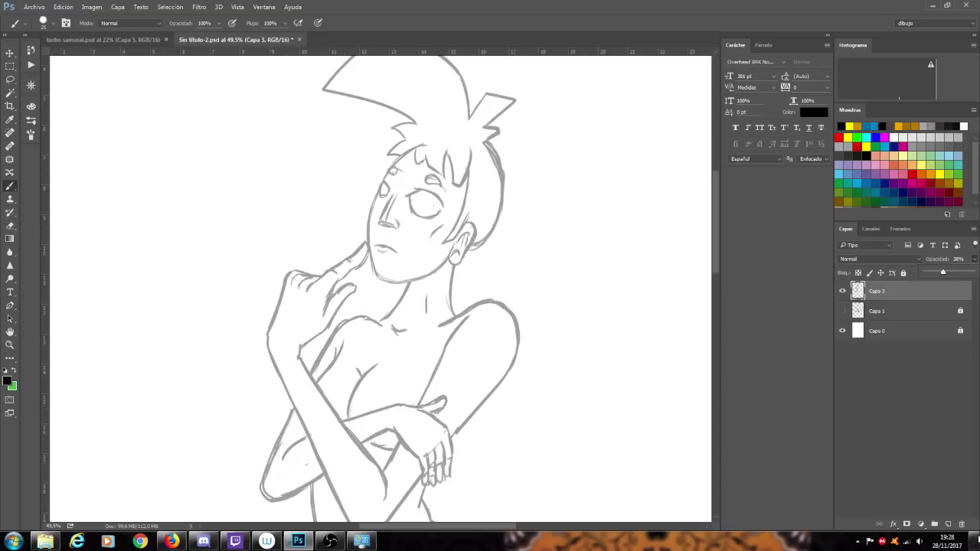
click(948, 523)
- Try inking the nose in black over the faded line art on Capa 4, and undo the strokes
scroll(467, 107, up, 4)
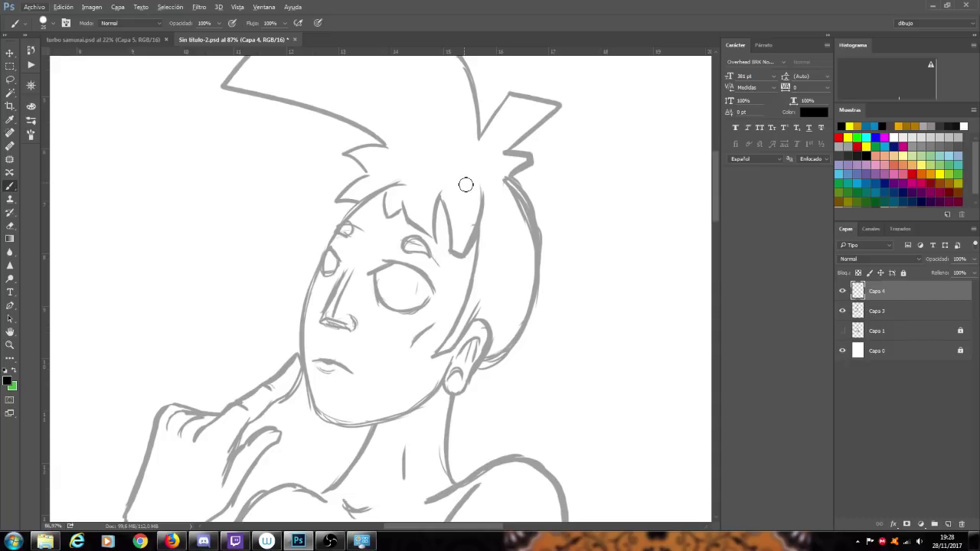
scroll(465, 185, up, 3)
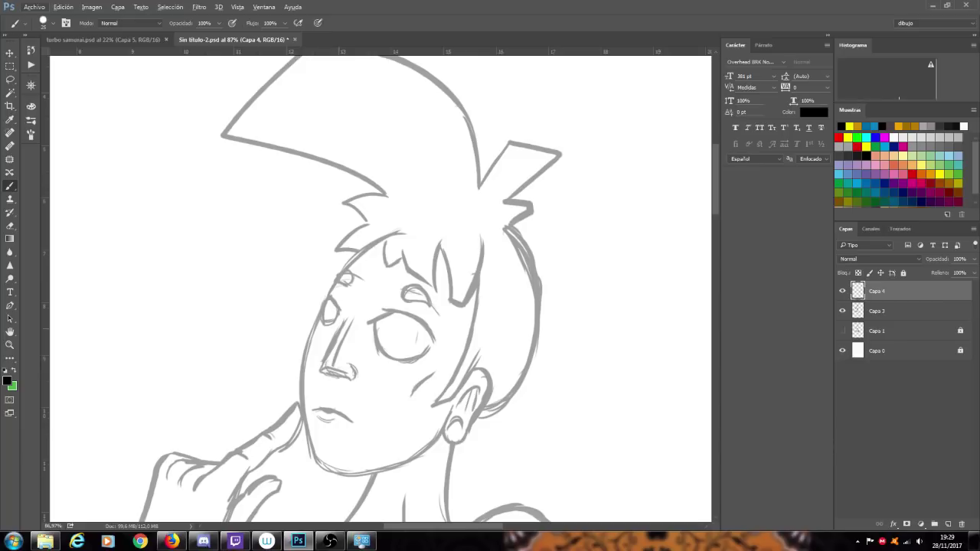
mouse_move(344, 321)
mouse_down()
mouse_move(322, 367)
mouse_move(352, 376)
mouse_move(349, 364)
mouse_up()
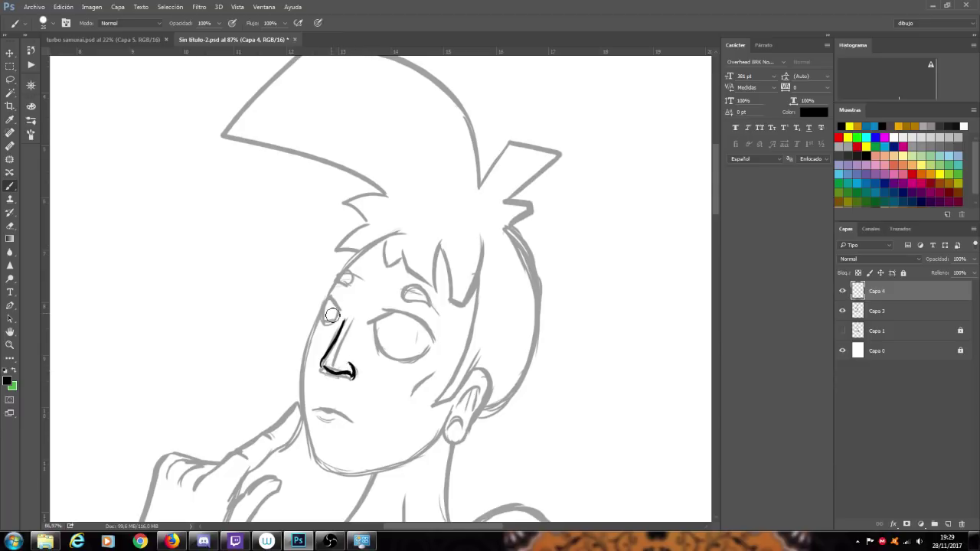
key(ctrl+z)
key(ctrl+alt+z)
key(ctrl+alt+z)
key(ctrl+alt+z)
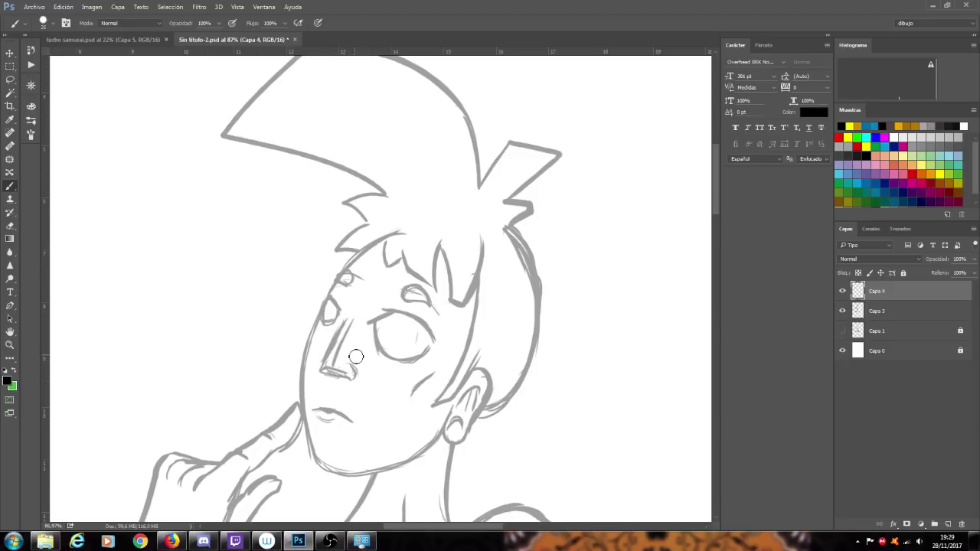
drag(321, 370, 355, 376)
key(ctrl+alt+z)
key(ctrl+alt+z)
- Try a curved mouth line just below the nose, and undo the strokes
scroll(367, 360, up, 2)
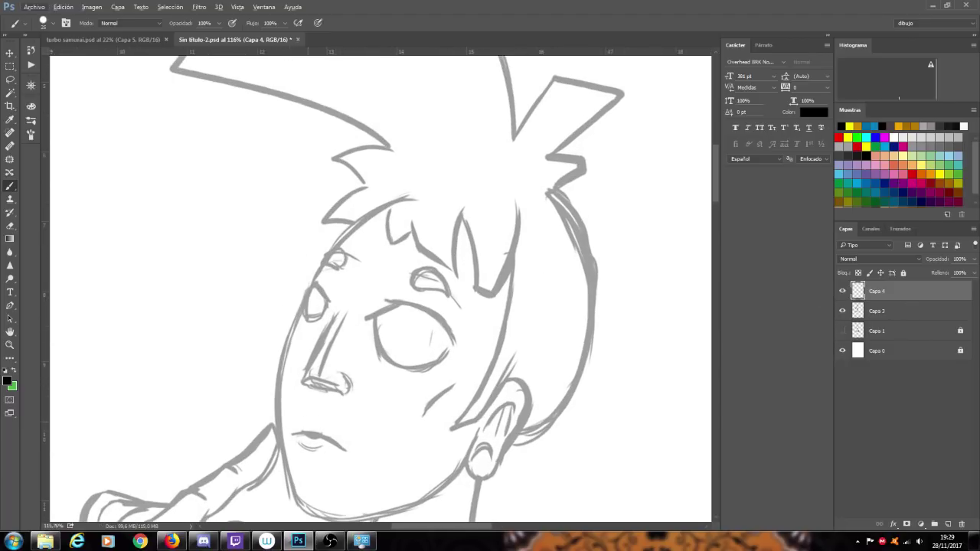
mouse_move(315, 409)
mouse_down()
mouse_move(300, 433)
mouse_move(317, 445)
mouse_up()
key(ctrl+z)
mouse_move(297, 414)
mouse_down()
mouse_move(316, 433)
mouse_move(303, 437)
mouse_move(340, 431)
mouse_up()
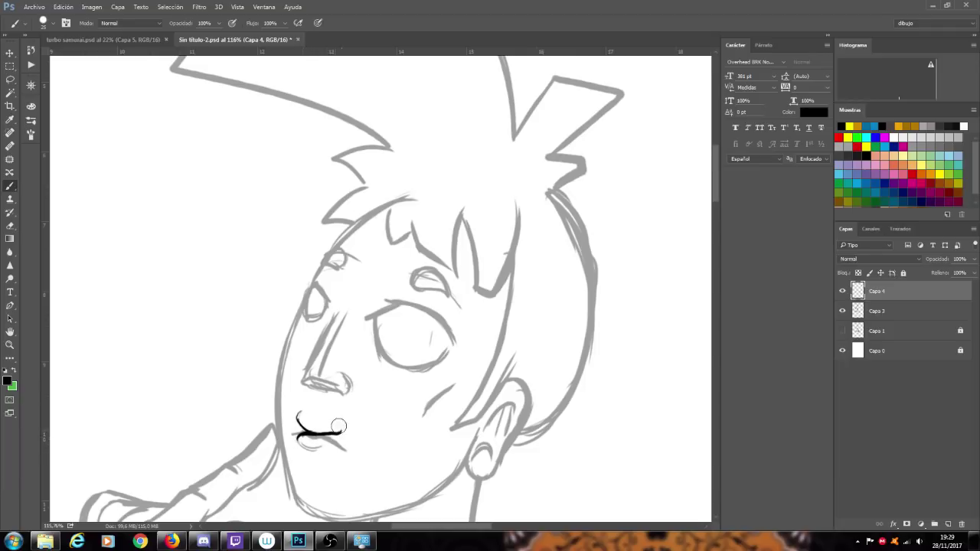
key(ctrl+alt+z)
key(ctrl+alt+z)
key(ctrl+z)
- Try a small mouth with full rounded lips above the sketched mouth, and undo it
drag(303, 419, 322, 421)
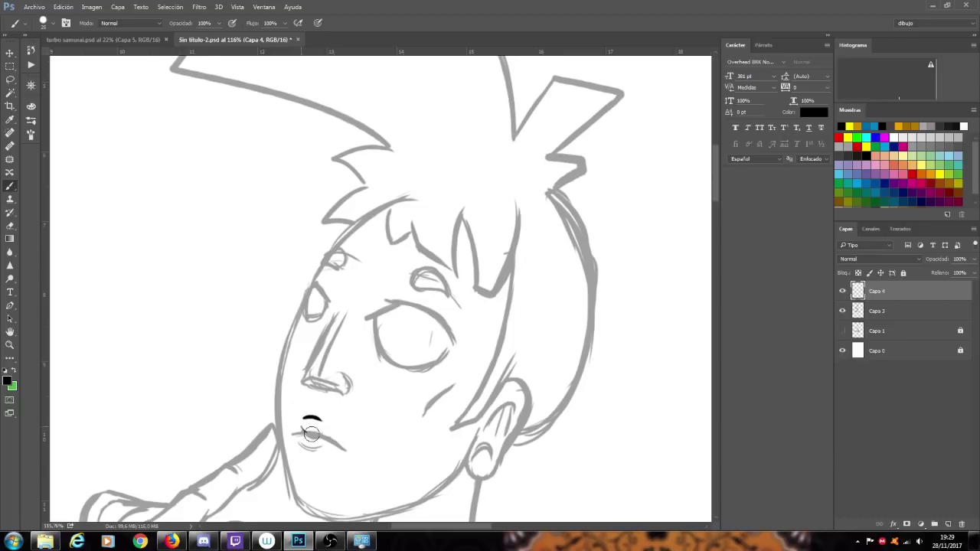
mouse_move(294, 420)
mouse_down()
mouse_move(338, 432)
mouse_move(311, 433)
mouse_move(329, 425)
mouse_move(312, 410)
mouse_move(323, 412)
mouse_up()
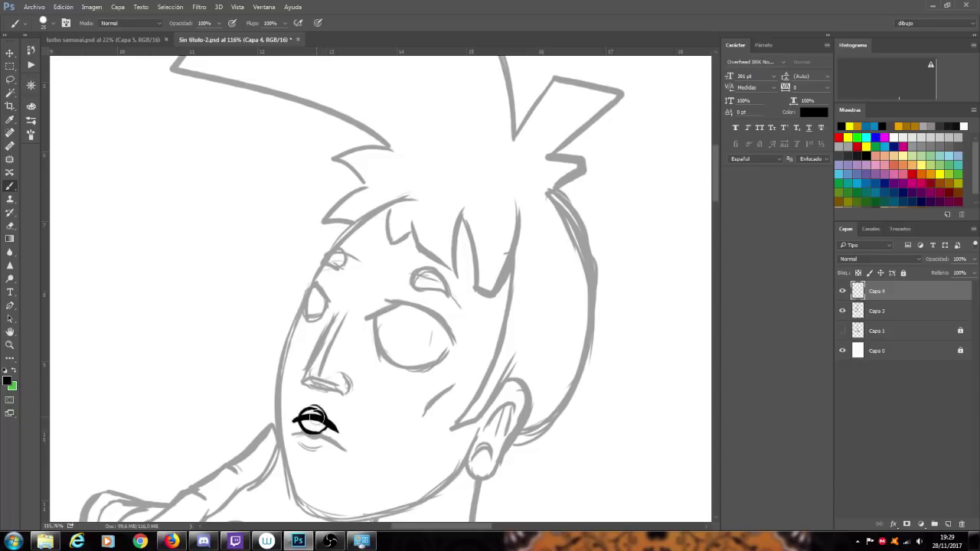
scroll(314, 419, down, 4)
scroll(417, 427, up, 5)
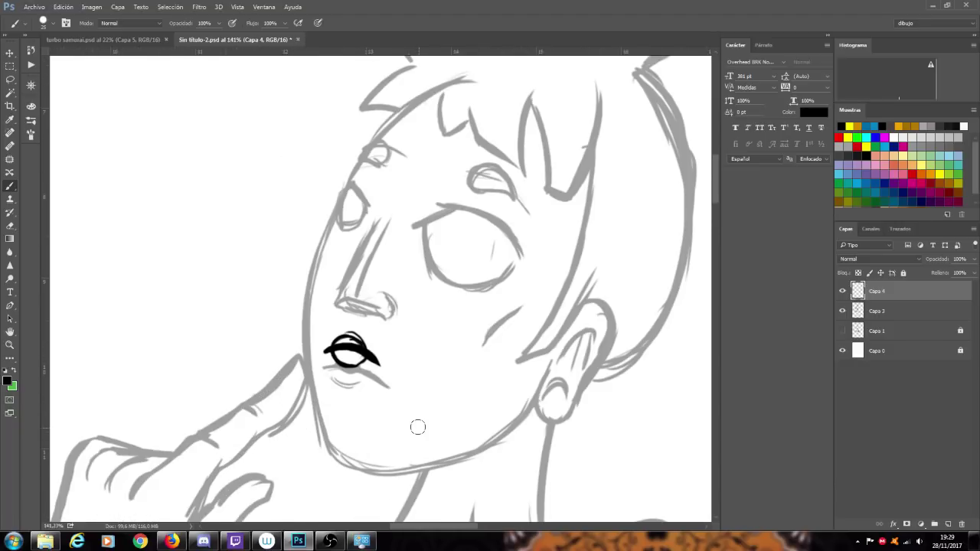
key(ctrl+alt+z)
key(ctrl+alt+z)
key(ctrl+alt+z)
key(ctrl+alt+z)
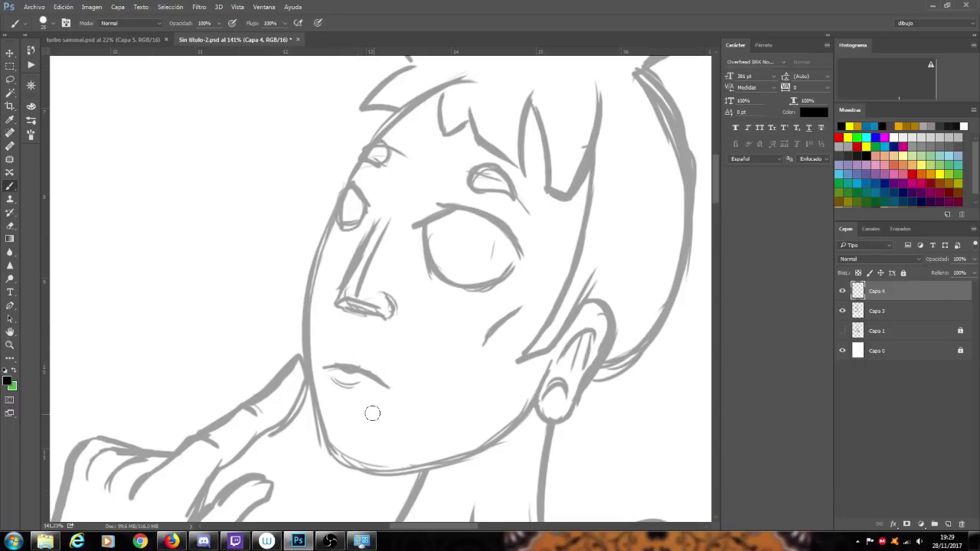
- Draw the mouth line over the sketched mouth, with rounded upper and lower lips around it
drag(325, 368, 398, 387)
key(ctrl+z)
mouse_move(330, 370)
mouse_down()
mouse_move(362, 390)
mouse_move(368, 375)
mouse_move(351, 388)
mouse_move(377, 378)
mouse_move(364, 386)
mouse_move(331, 376)
mouse_move(342, 348)
mouse_move(333, 357)
mouse_move(365, 371)
mouse_move(358, 353)
mouse_move(372, 372)
mouse_up()
key(ctrl+z)
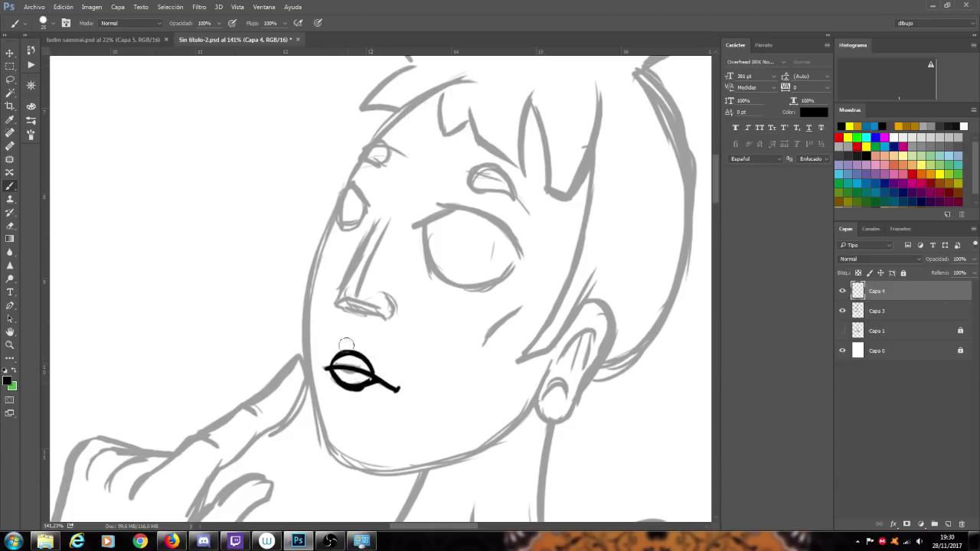
- Thicken the lip outlines toward the mouth corners, and undo the last strokes on the lower lip
scroll(329, 297, up, 5)
key(alt)
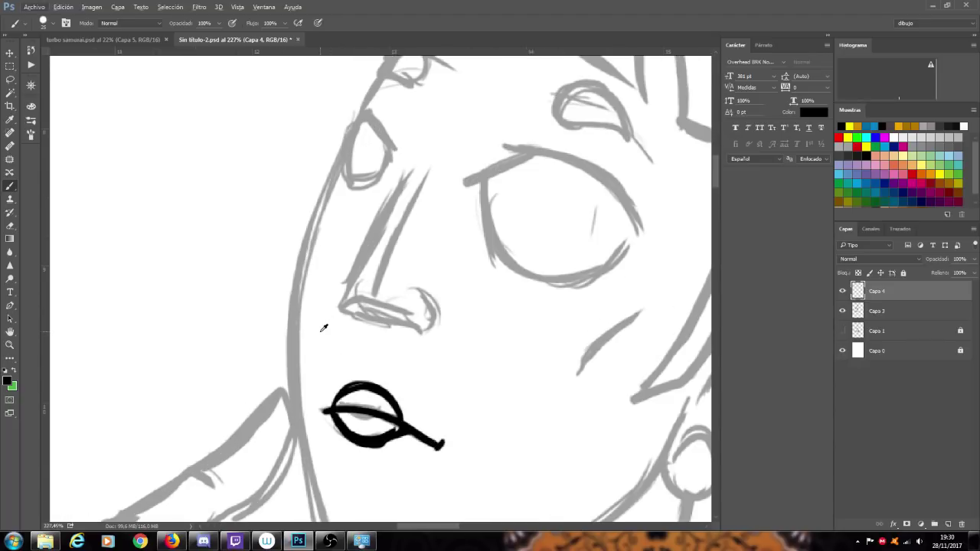
mouse_move(315, 409)
mouse_down()
mouse_move(336, 392)
mouse_move(400, 407)
mouse_move(425, 434)
mouse_up()
drag(338, 427, 324, 411)
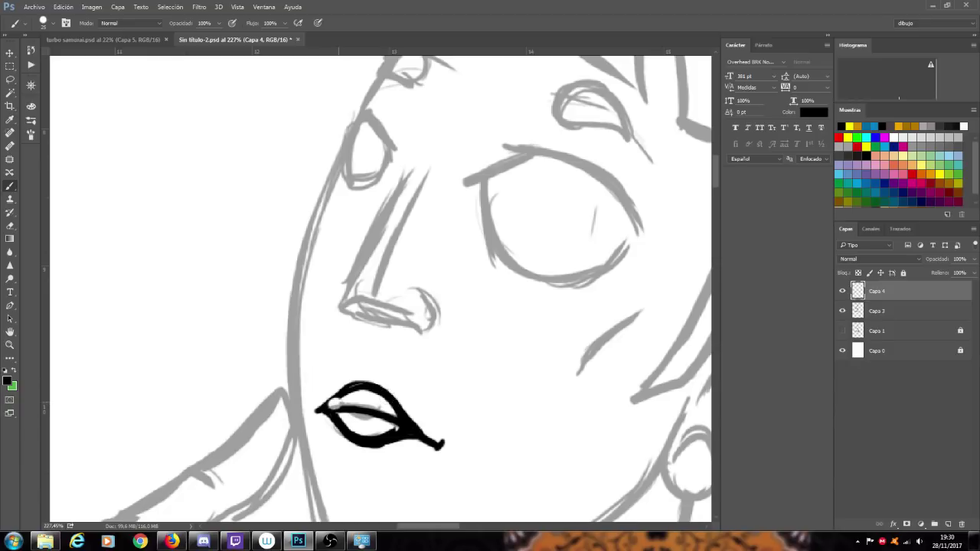
key(ctrl+alt+z)
key(ctrl+alt+z)
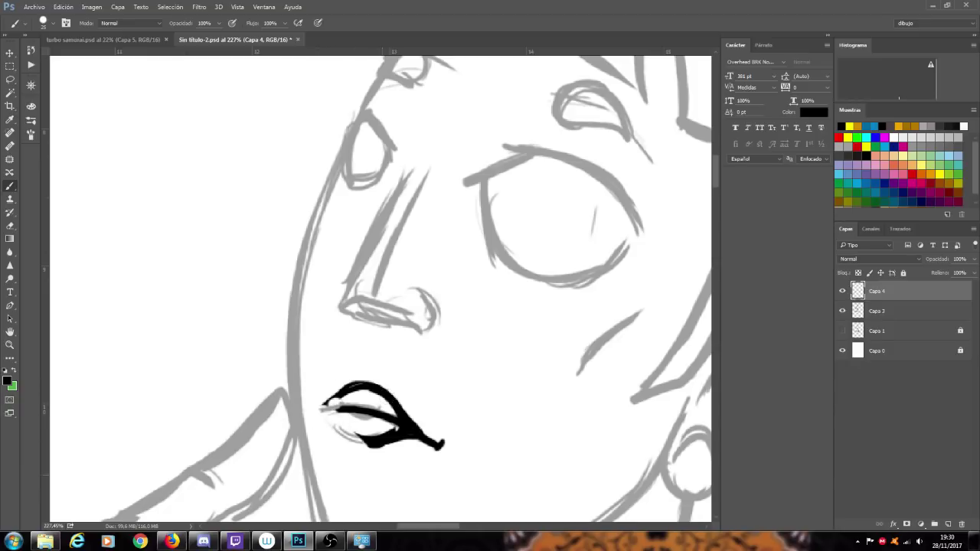
- Set the eraser size to 15 px and return to the brush
click(11, 226)
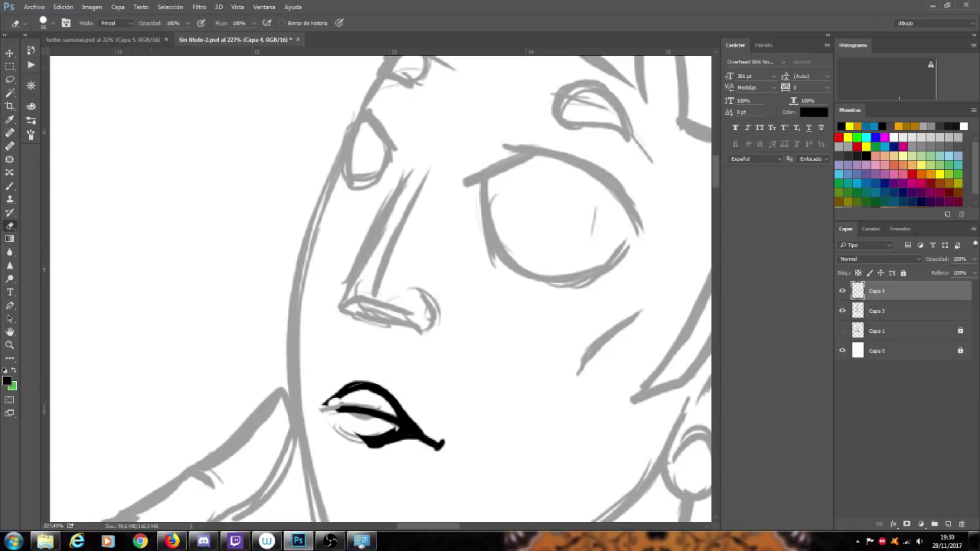
click(52, 23)
drag(65, 58, 63, 57)
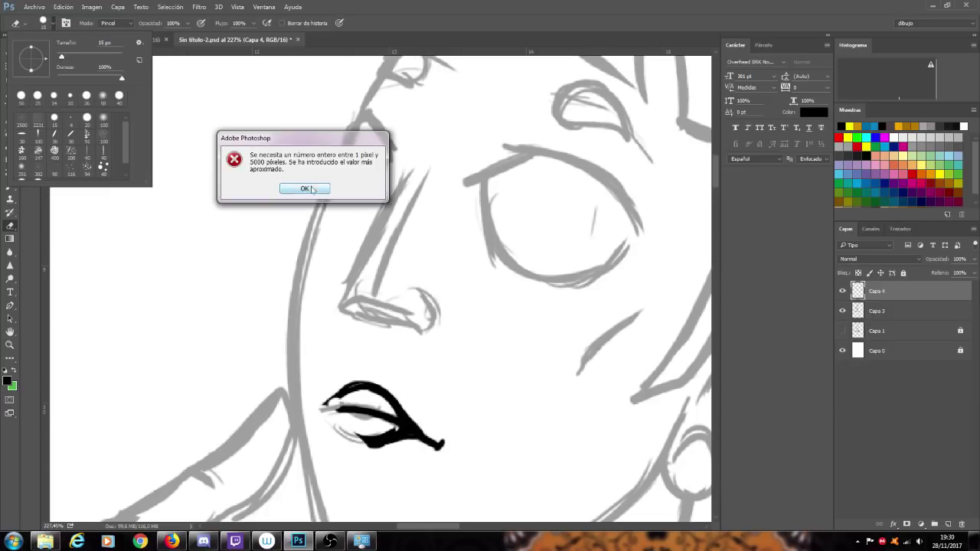
click(307, 187)
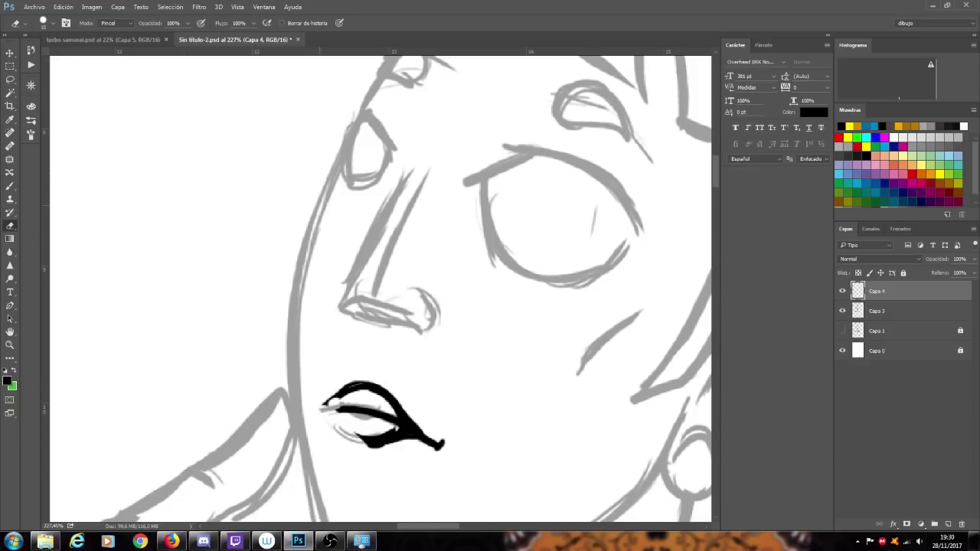
click(10, 186)
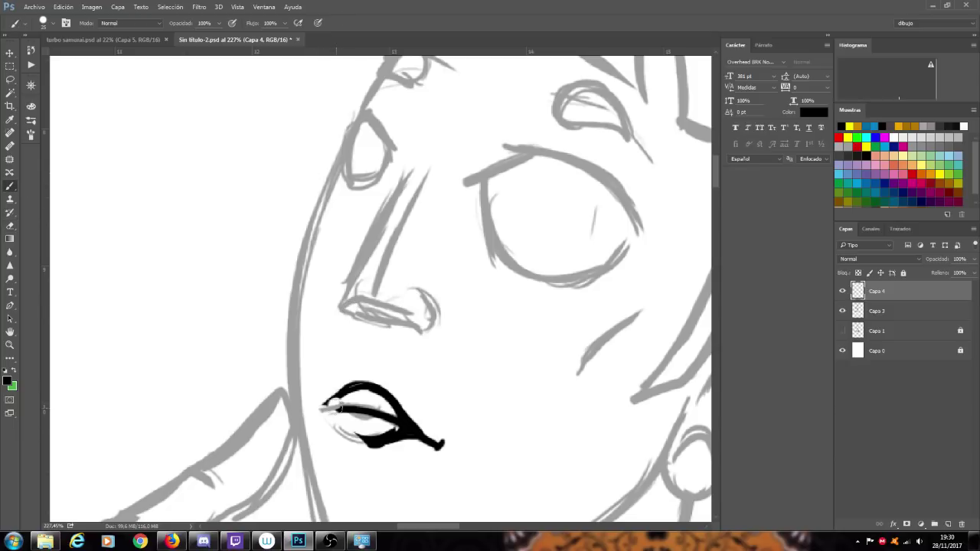
- Reshape the mouth on Capa 4 with a pointed far corner, a closed lower lip and an angular upper-lip peak
mouse_move(317, 411)
mouse_down()
mouse_move(349, 411)
mouse_move(343, 392)
mouse_move(329, 419)
mouse_move(338, 428)
mouse_up()
mouse_move(318, 410)
mouse_down()
mouse_move(360, 445)
mouse_move(402, 440)
mouse_move(378, 431)
mouse_up()
mouse_move(360, 383)
mouse_down()
mouse_move(379, 381)
mouse_move(349, 378)
mouse_up()
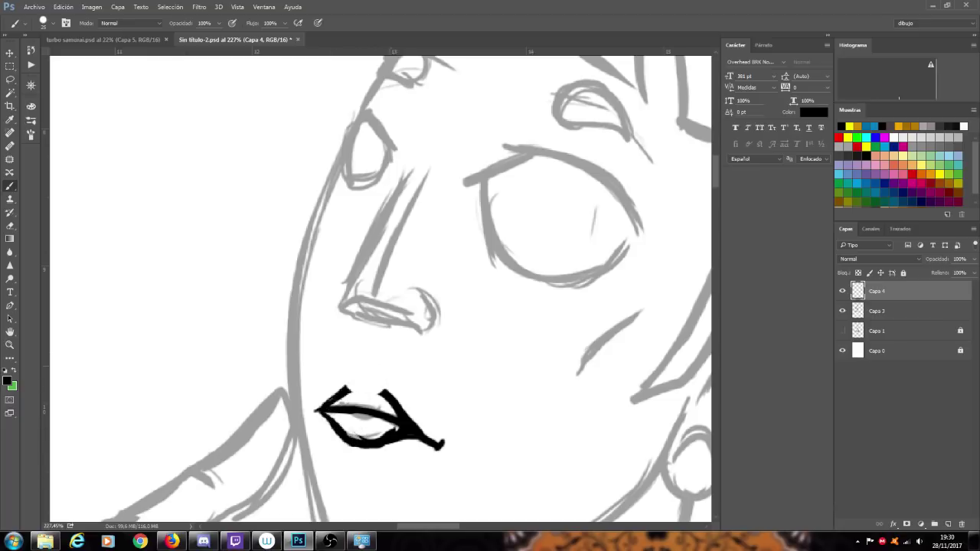
mouse_move(355, 389)
mouse_down()
mouse_move(389, 402)
mouse_move(354, 386)
mouse_move(374, 387)
mouse_up()
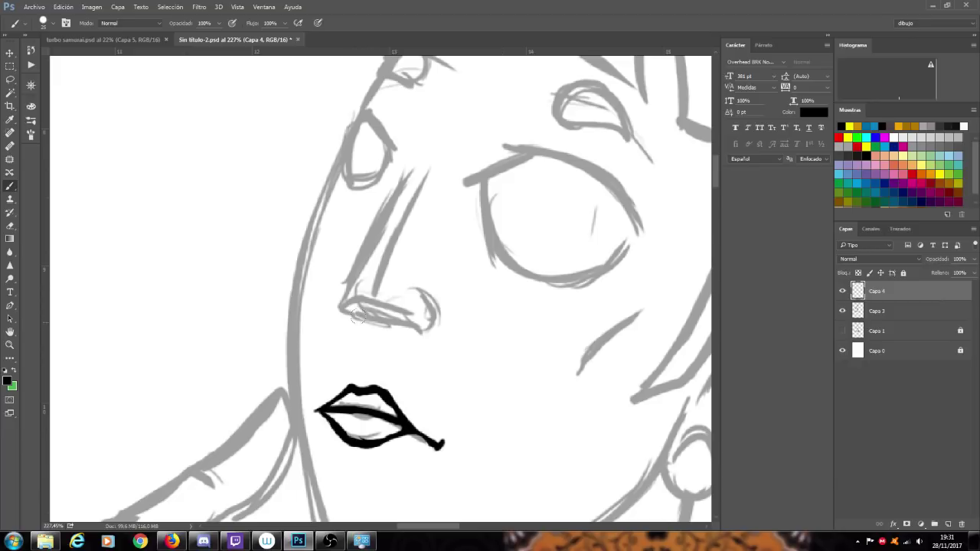
- Ink the nose over the sketch with a flat underside shape, a nostril wing and a short tip line, undoing one stray stroke
mouse_move(345, 310)
mouse_down()
mouse_move(371, 301)
mouse_move(410, 327)
mouse_up()
mouse_move(337, 309)
mouse_down()
mouse_move(383, 328)
mouse_move(414, 324)
mouse_move(341, 312)
mouse_move(371, 304)
mouse_up()
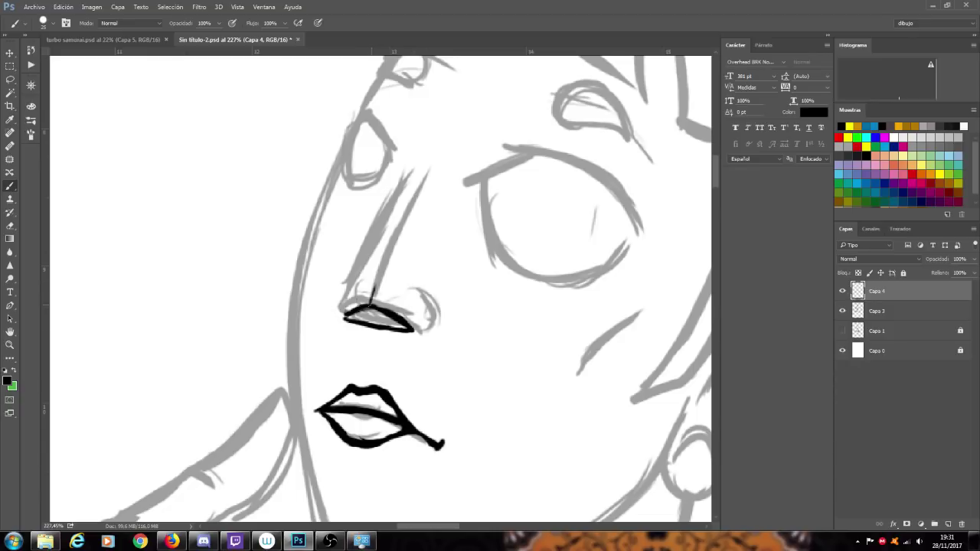
key(ctrl+z)
mouse_move(417, 314)
mouse_down()
mouse_move(415, 329)
mouse_move(421, 320)
mouse_up()
drag(344, 303, 342, 323)
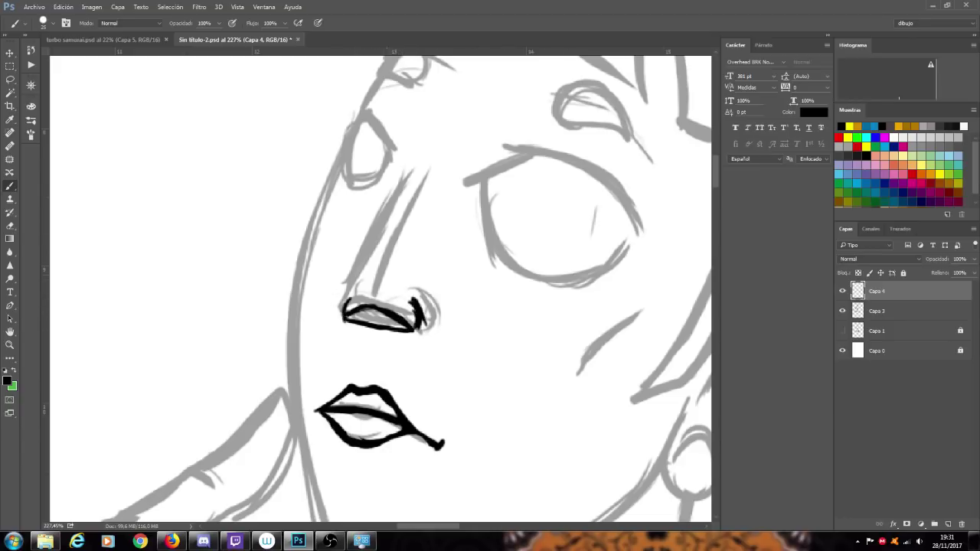
mouse_move(372, 289)
mouse_down()
mouse_move(393, 293)
mouse_move(381, 286)
mouse_up()
scroll(458, 191, down, 3)
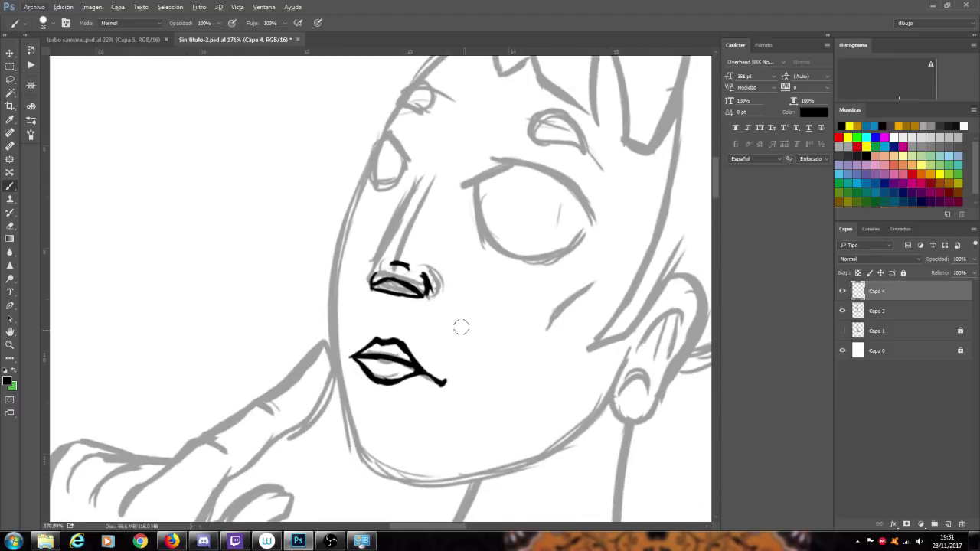
- Ink the near eye with a thick upper lid, a curved lower lid, a round iris and a narrow vertical pupil
mouse_move(429, 526)
mouse_down()
mouse_move(464, 527)
mouse_move(448, 528)
mouse_up()
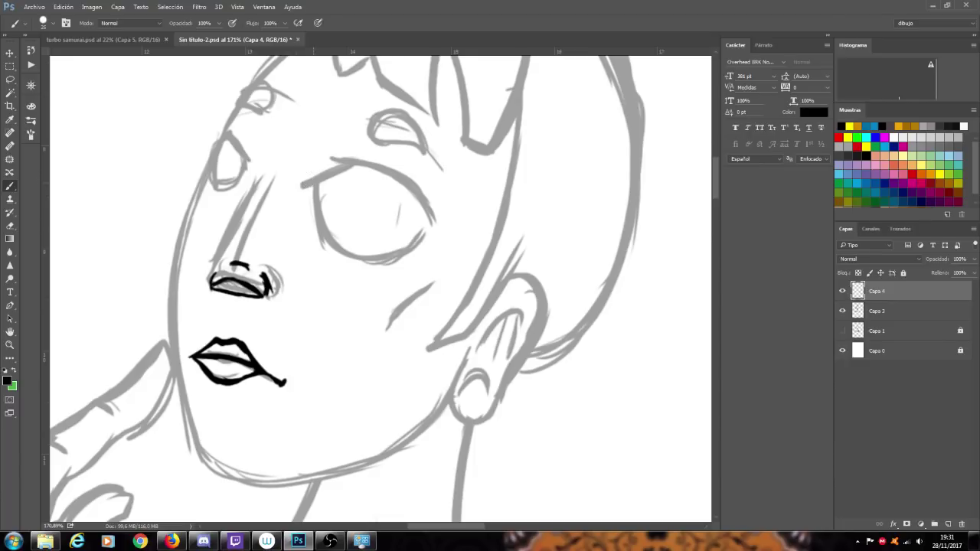
drag(304, 185, 341, 170)
mouse_move(304, 184)
mouse_down()
mouse_move(366, 163)
mouse_move(433, 221)
mouse_up()
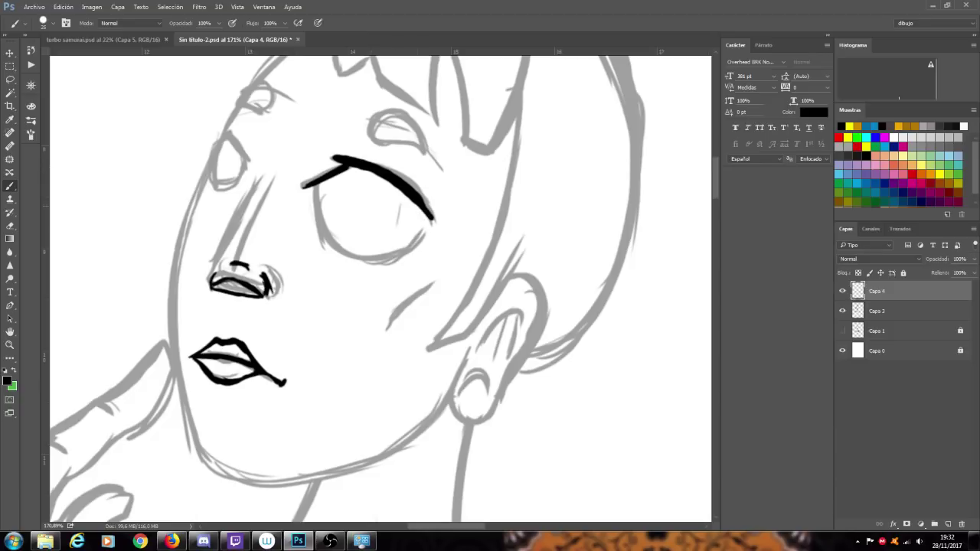
mouse_move(304, 184)
mouse_down()
mouse_move(361, 247)
mouse_move(421, 243)
mouse_move(434, 222)
mouse_move(465, 233)
mouse_move(440, 227)
mouse_up()
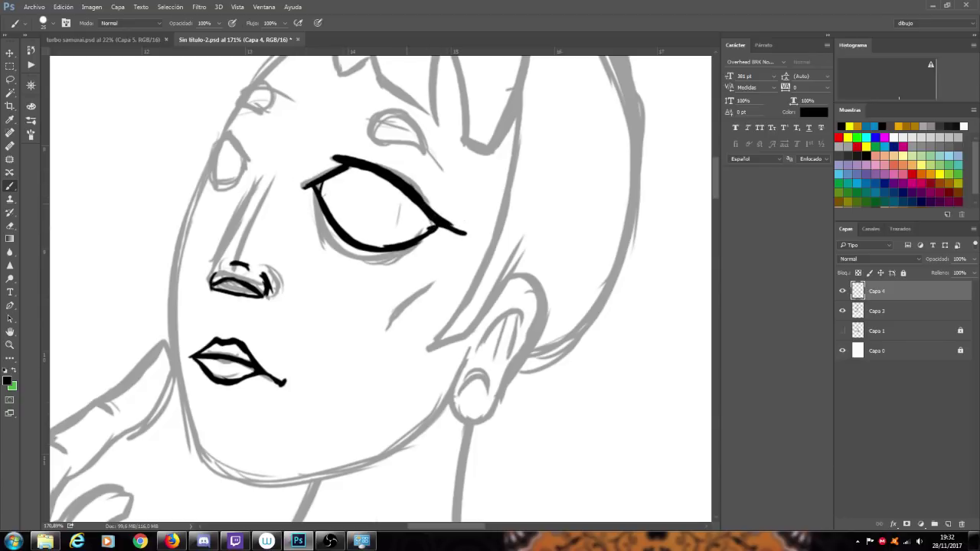
drag(397, 199, 396, 233)
mouse_move(384, 181)
mouse_down()
mouse_move(365, 214)
mouse_move(375, 182)
mouse_move(386, 237)
mouse_up()
mouse_move(419, 208)
mouse_down()
mouse_move(416, 233)
mouse_move(419, 220)
mouse_up()
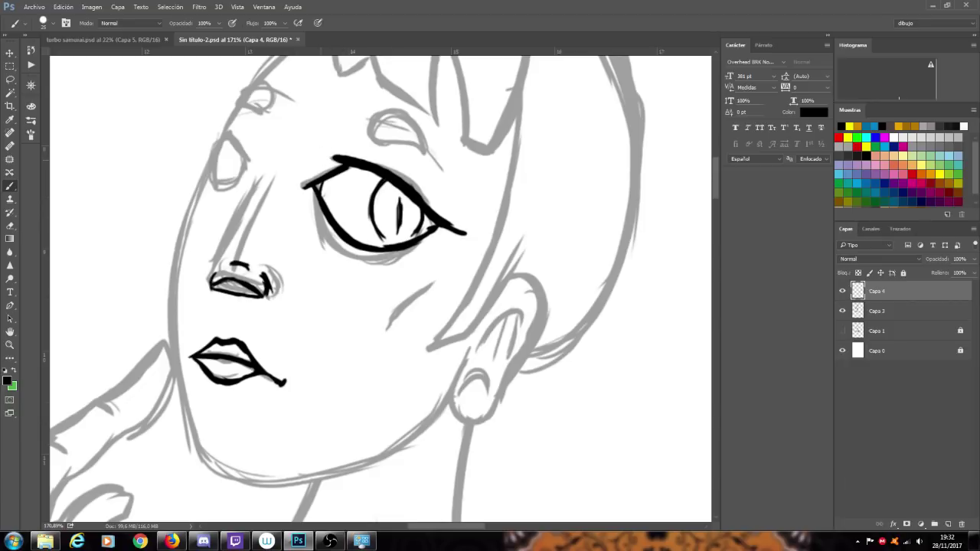
- Add the eyelid crease, short accent strokes around the near eye, and the diagonal cheekbone line
mouse_move(320, 159)
mouse_down()
mouse_move(361, 140)
mouse_move(326, 139)
mouse_move(396, 151)
mouse_move(420, 172)
mouse_up()
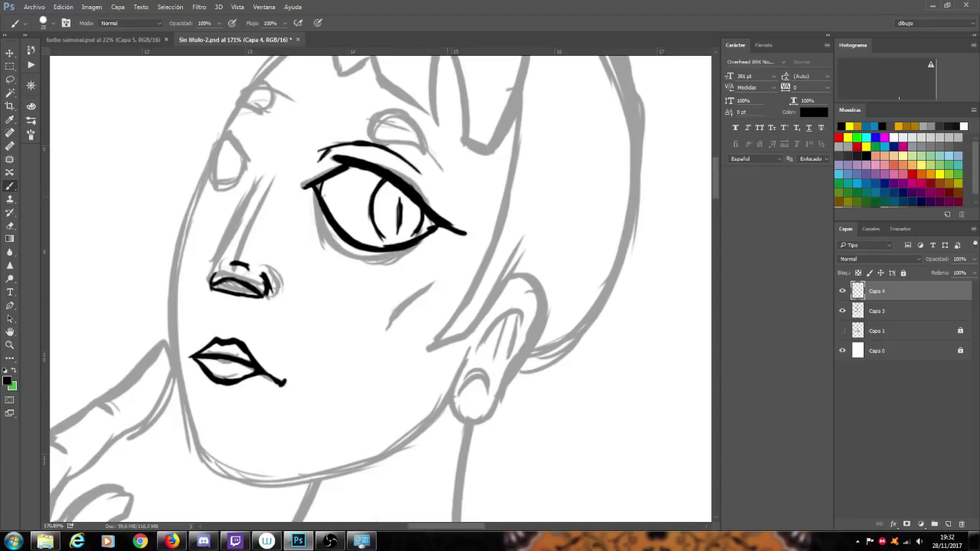
drag(441, 203, 445, 210)
drag(307, 198, 327, 238)
drag(442, 283, 387, 328)
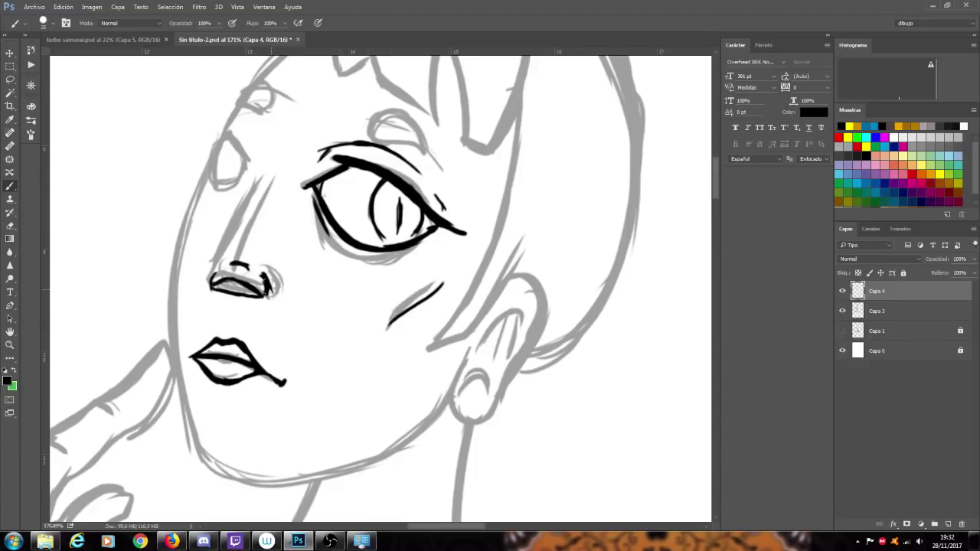
- Erase the inked nose and outline the far eye over its sketched teardrop shape
mouse_move(247, 268)
mouse_down()
mouse_move(214, 287)
mouse_move(224, 259)
mouse_move(228, 291)
mouse_move(277, 270)
mouse_up()
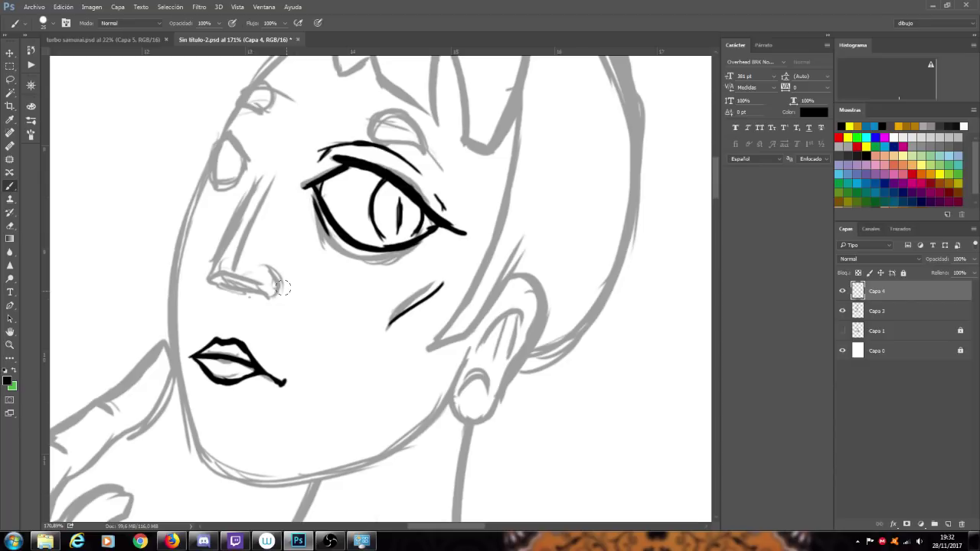
drag(244, 153, 248, 173)
drag(225, 133, 251, 170)
mouse_move(222, 136)
mouse_down()
mouse_move(211, 174)
mouse_move(243, 176)
mouse_move(229, 180)
mouse_up()
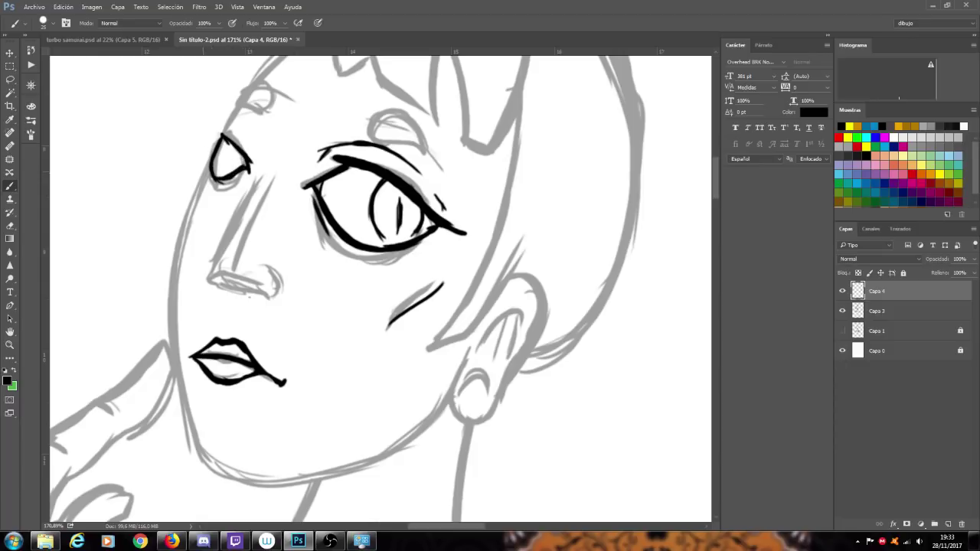
- Ink the far side of the face from the forehead past the far eye and cheek down around the chin
drag(208, 173, 224, 121)
drag(226, 113, 266, 76)
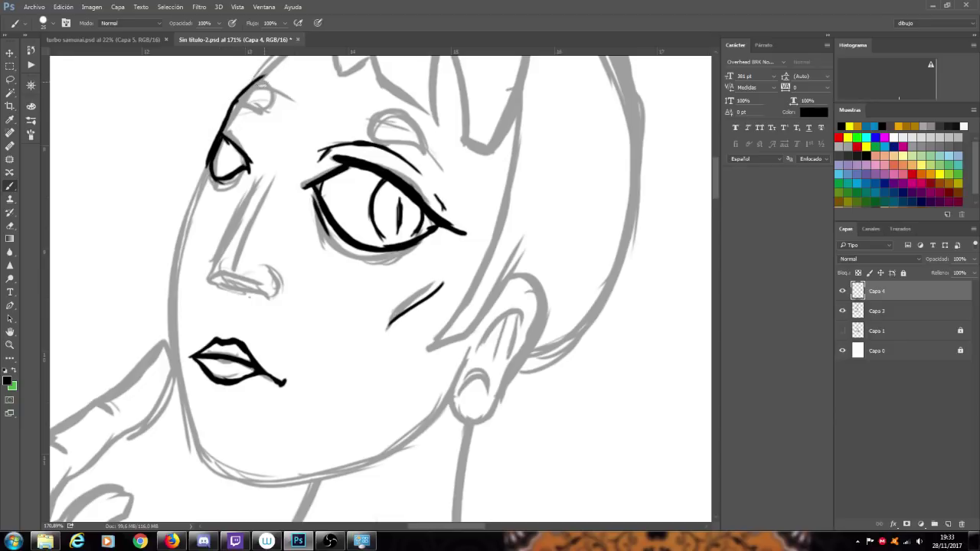
drag(206, 163, 180, 238)
mouse_move(192, 177)
mouse_down()
mouse_move(168, 314)
mouse_move(167, 287)
mouse_move(179, 362)
mouse_up()
mouse_move(174, 317)
mouse_down()
mouse_move(197, 441)
mouse_move(245, 456)
mouse_up()
mouse_move(184, 426)
mouse_down()
mouse_move(231, 455)
mouse_move(300, 458)
mouse_up()
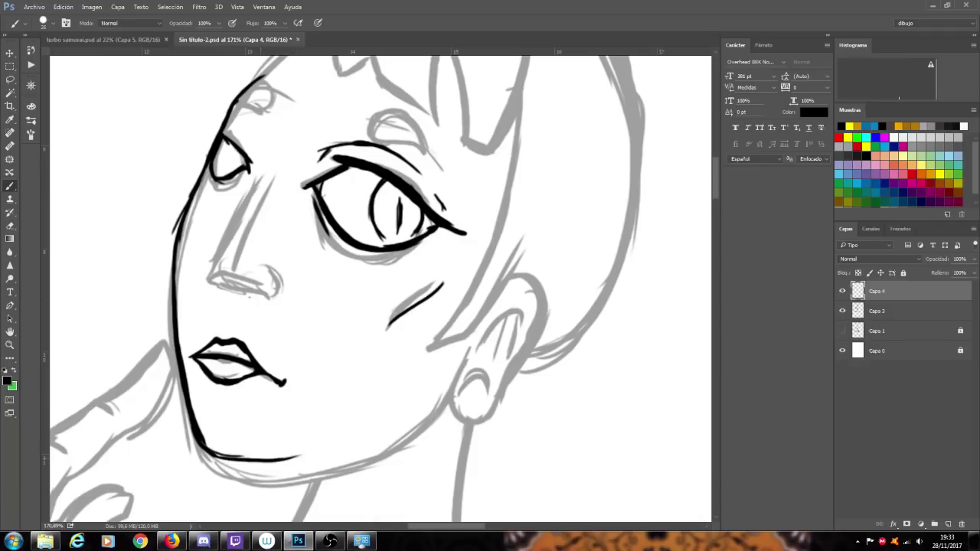
- Continue the jawline from the chin up to the ear, slightly inside the sketched contour
drag(223, 460, 351, 440)
drag(274, 465, 401, 427)
drag(338, 445, 442, 399)
mouse_move(392, 421)
mouse_down()
mouse_move(472, 346)
mouse_move(438, 410)
mouse_up()
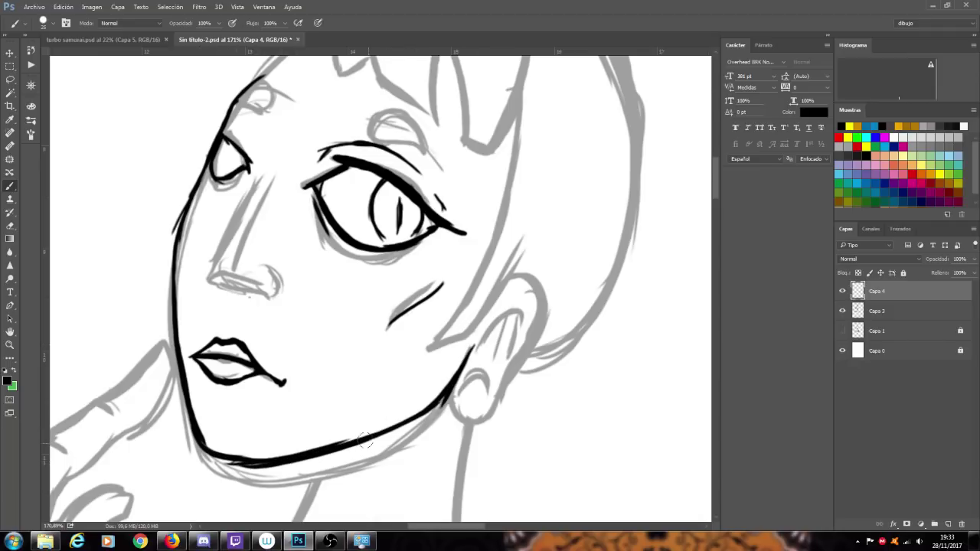
- Erase the entire inked near eye, including its eyelid crease and surrounding accents
scroll(234, 333, down, 8)
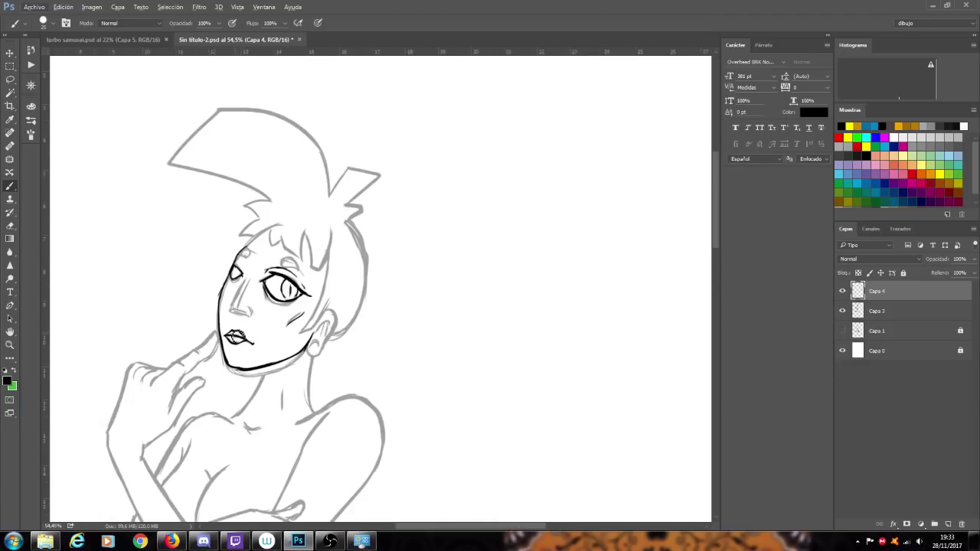
scroll(169, 384, down, 2)
scroll(162, 406, down, 3)
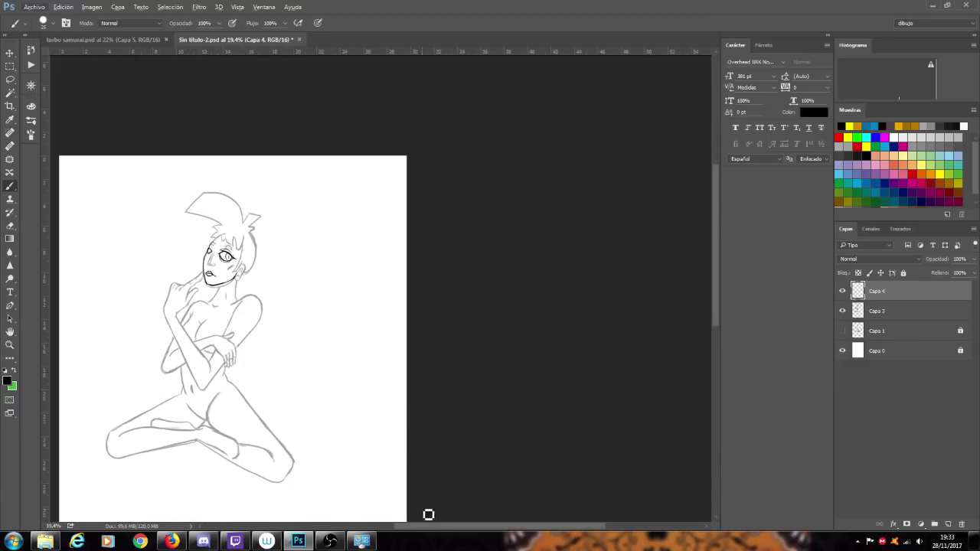
drag(447, 529, 416, 525)
scroll(271, 248, up, 1)
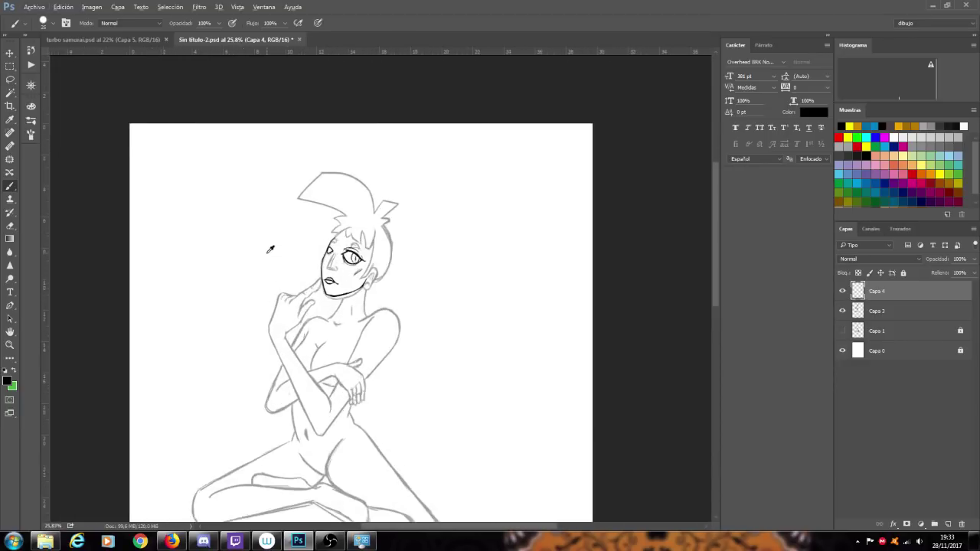
scroll(317, 260, up, 6)
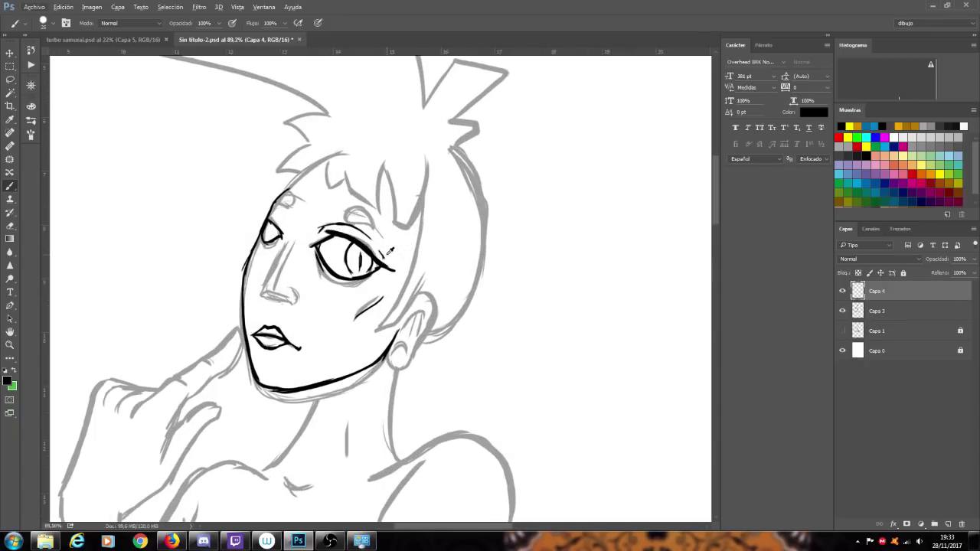
mouse_move(314, 243)
mouse_down()
mouse_move(364, 291)
mouse_move(383, 243)
mouse_move(393, 269)
mouse_up()
click(392, 269)
drag(320, 268, 326, 280)
drag(331, 234, 328, 247)
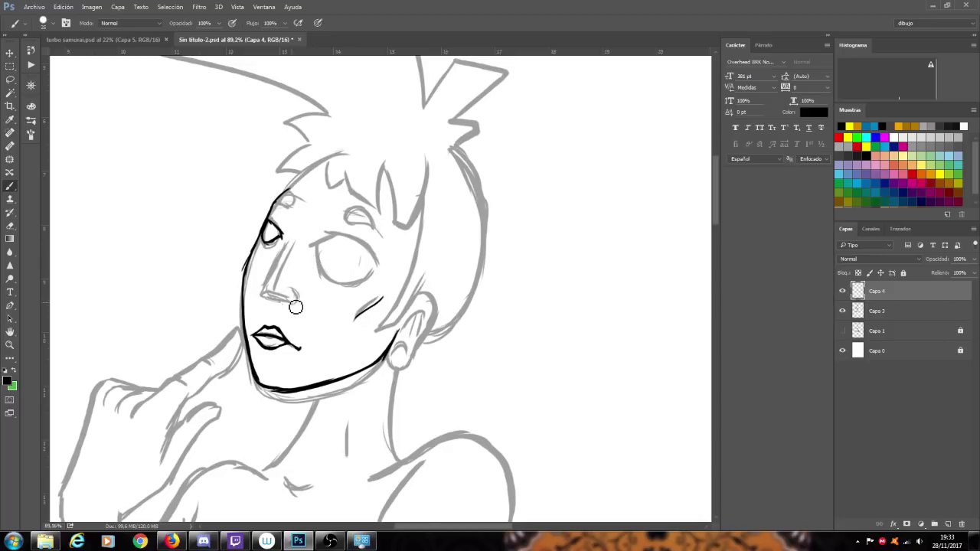
- Try a narrower, angular almond outline for the near eye with a redrawn lower lid, and undo it
mouse_move(309, 245)
mouse_down()
mouse_move(327, 238)
mouse_move(384, 265)
mouse_up()
drag(314, 247, 376, 276)
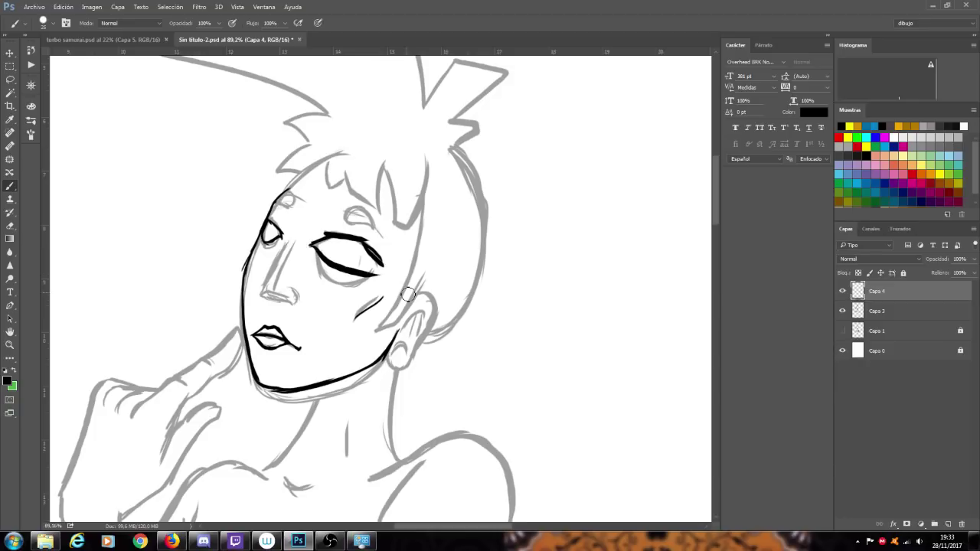
key(ctrl+z)
mouse_move(311, 245)
mouse_down()
mouse_move(353, 272)
mouse_move(383, 263)
mouse_up()
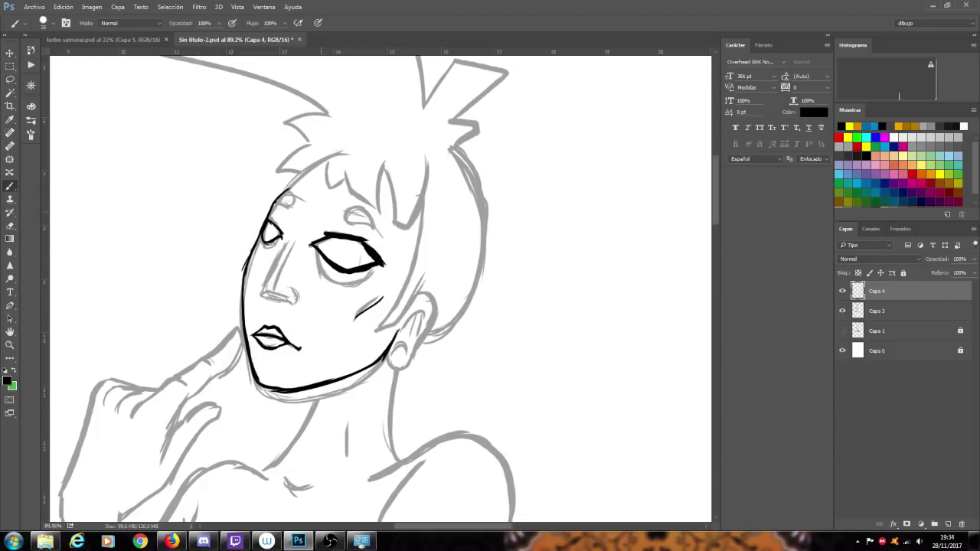
drag(316, 230, 349, 236)
key(ctrl+z)
key(ctrl+alt+z)
key(ctrl+alt+z)
key(ctrl+alt+z)
key(ctrl+alt+z)
key(ctrl+alt+z)
key(ctrl+alt+z)
- Try a curved upper lid and a rounder lower lid along the sketched near eye, and undo the strokes
drag(309, 247, 328, 237)
mouse_move(325, 238)
mouse_down()
mouse_move(361, 244)
mouse_move(378, 262)
mouse_up()
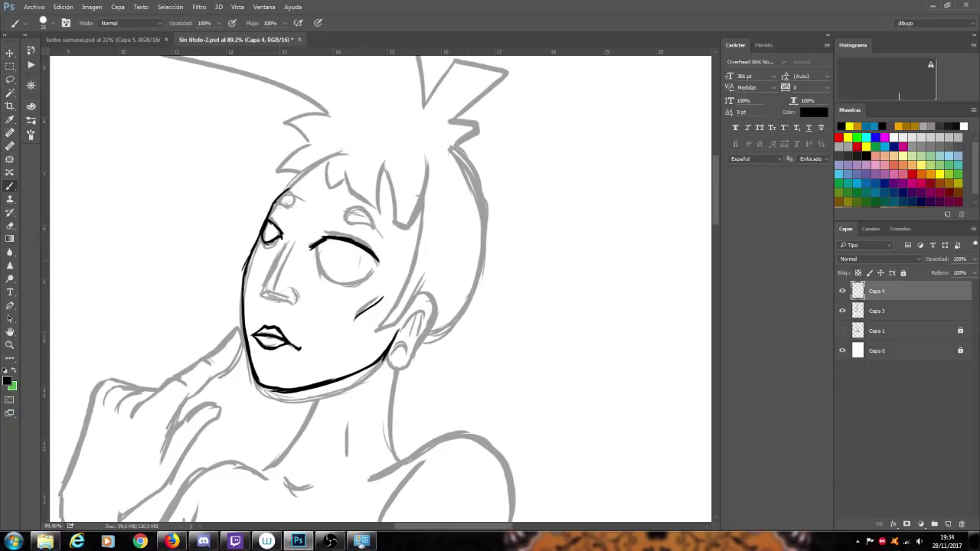
mouse_move(311, 249)
mouse_down()
mouse_move(336, 285)
mouse_move(361, 281)
mouse_up()
mouse_move(323, 272)
mouse_down()
mouse_move(368, 279)
mouse_move(374, 260)
mouse_up()
mouse_move(316, 251)
mouse_down()
mouse_move(359, 280)
mouse_move(378, 263)
mouse_up()
key(ctrl+alt+z)
key(ctrl+alt+z)
key(ctrl+alt+z)
key(ctrl+alt+z)
key(ctrl+alt+z)
key(ctrl+alt+z)
key(ctrl+alt+z)
- Try a single thick upper-lid stroke sweeping outward past the sketched near eye, and undo each attempt
mouse_move(307, 248)
mouse_down()
mouse_move(339, 239)
mouse_move(403, 257)
mouse_up()
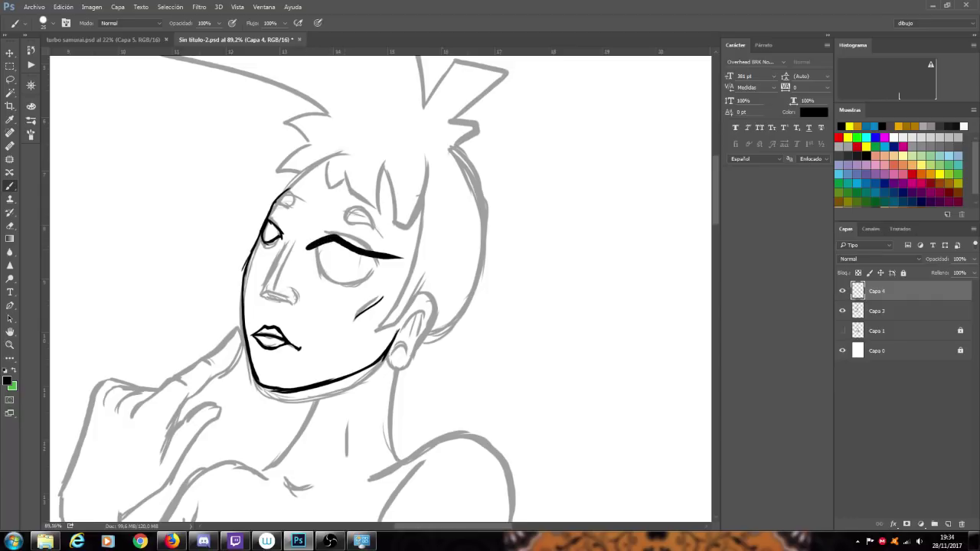
key(ctrl+alt+z)
mouse_move(309, 249)
mouse_down()
mouse_move(341, 239)
mouse_move(406, 258)
mouse_up()
key(ctrl+alt+z)
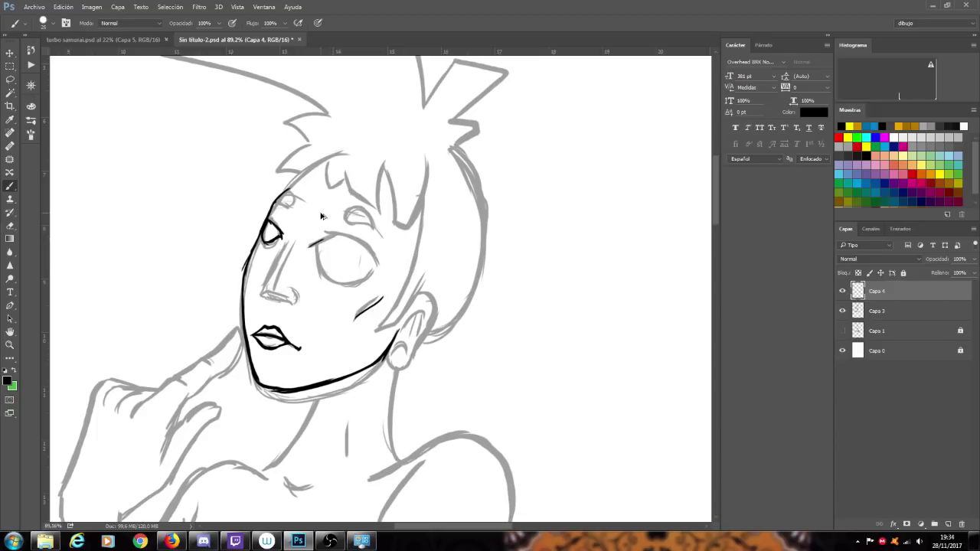
- Set the brush size to 17 px and outline the near eye with upper and lower lids following the sketch
click(52, 23)
drag(64, 58, 64, 59)
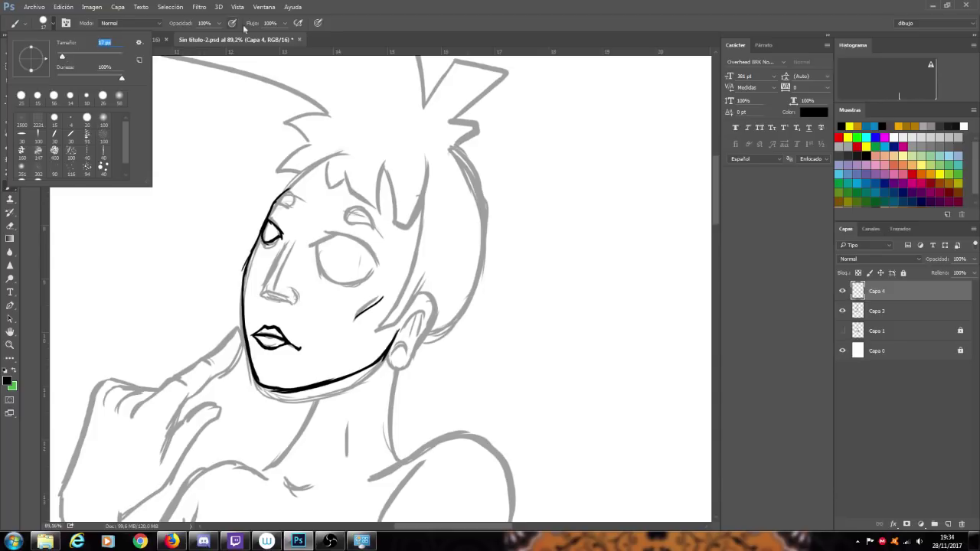
click(385, 26)
mouse_move(308, 246)
mouse_down()
mouse_move(334, 236)
mouse_move(369, 251)
mouse_up()
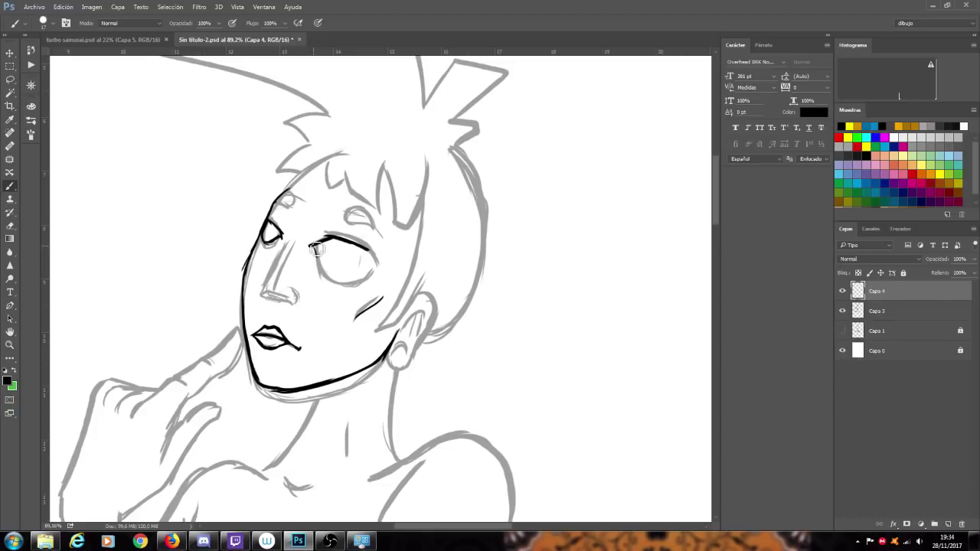
mouse_move(314, 246)
mouse_down()
mouse_move(327, 275)
mouse_move(354, 284)
mouse_move(336, 282)
mouse_move(359, 284)
mouse_move(379, 265)
mouse_up()
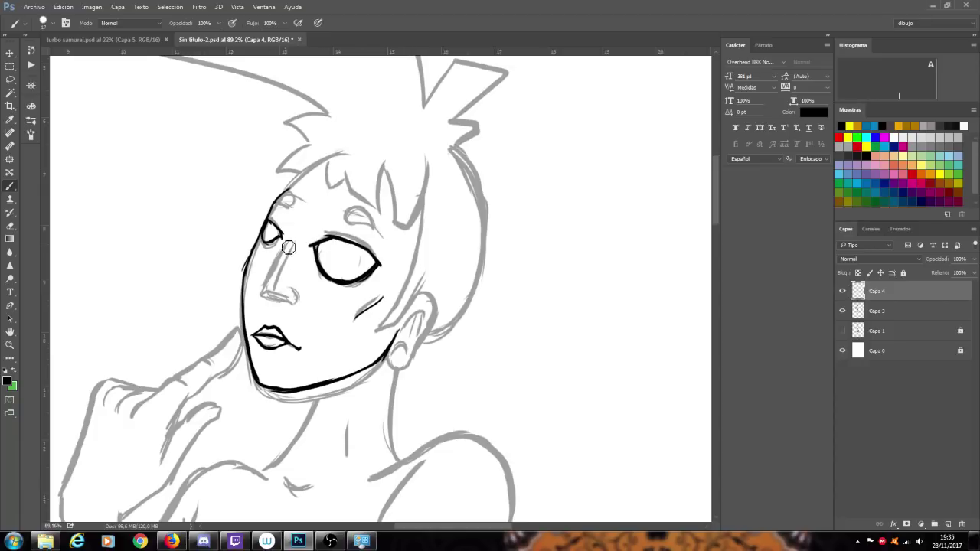
- Lower the opacity of the sketch layer Capa 3 to 9% and make Capa 4 active again
click(884, 314)
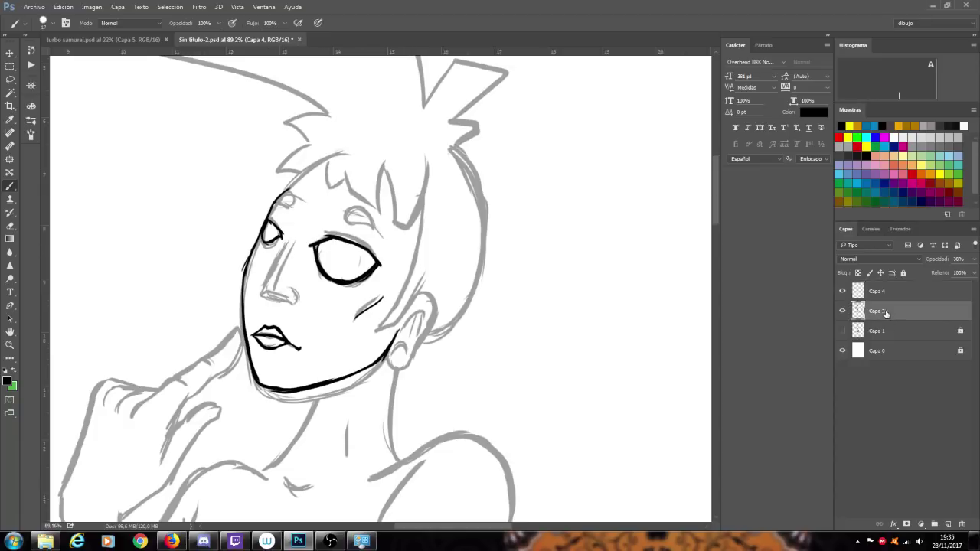
click(975, 261)
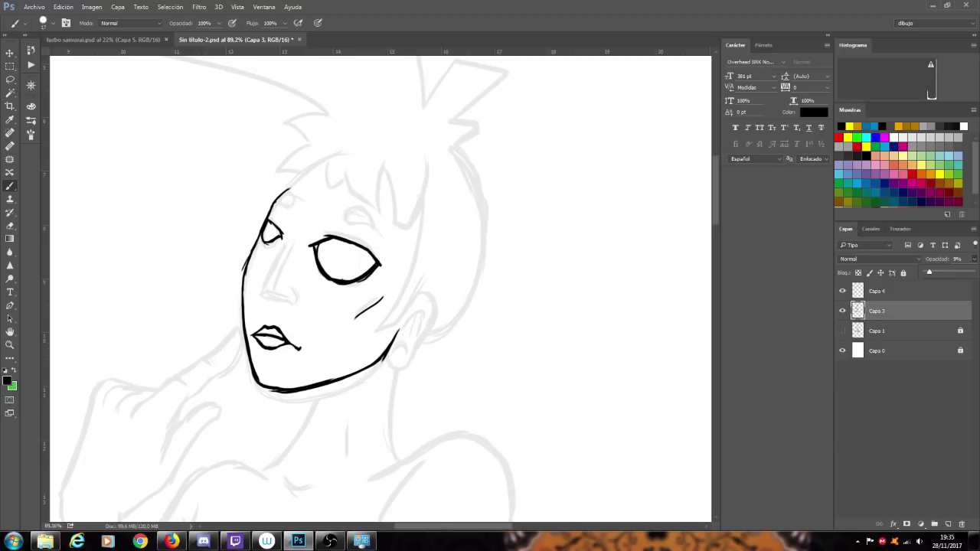
click(287, 241)
click(876, 292)
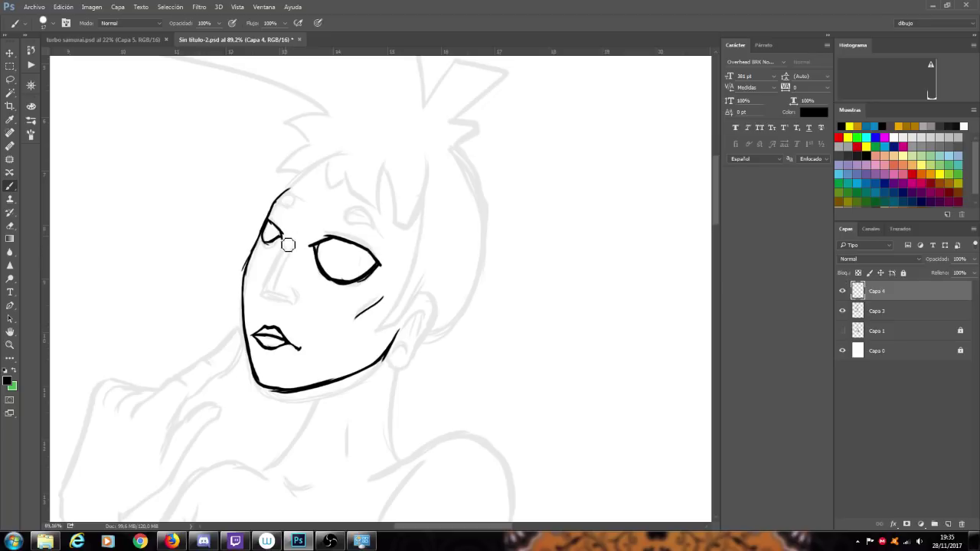
- Try a nose bridge line running down from the far eye's inner corner, and undo it
mouse_move(281, 241)
mouse_down()
mouse_move(264, 301)
mouse_move(266, 274)
mouse_up()
key(ctrl+alt+z)
key(ctrl+alt+z)
key(ctrl+alt+z)
- Draw the nose with a curved bridge, a round tip and a small rounded nostril, and erase the inked mouth
drag(282, 239, 261, 282)
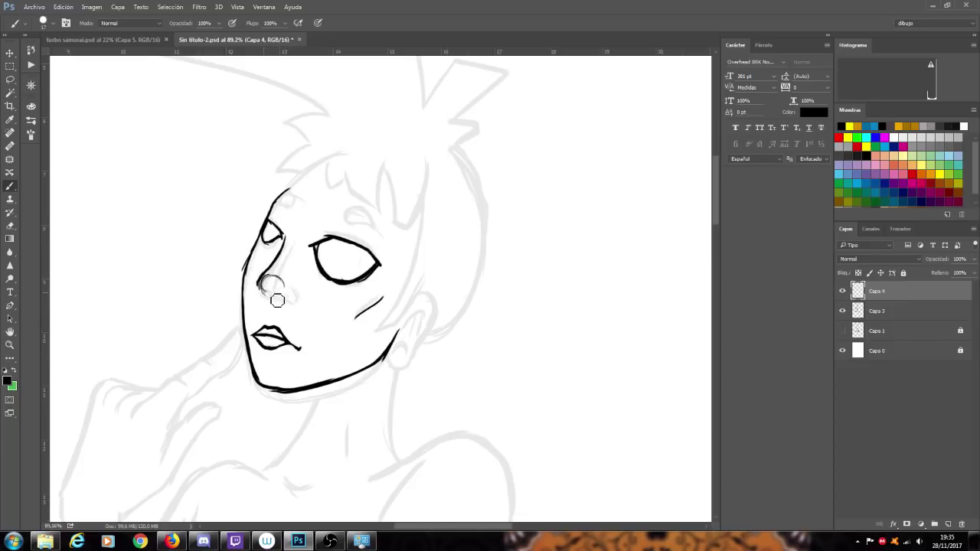
mouse_move(271, 286)
mouse_down()
mouse_move(285, 284)
mouse_move(271, 285)
mouse_move(268, 302)
mouse_move(262, 290)
mouse_move(277, 284)
mouse_move(276, 300)
mouse_up()
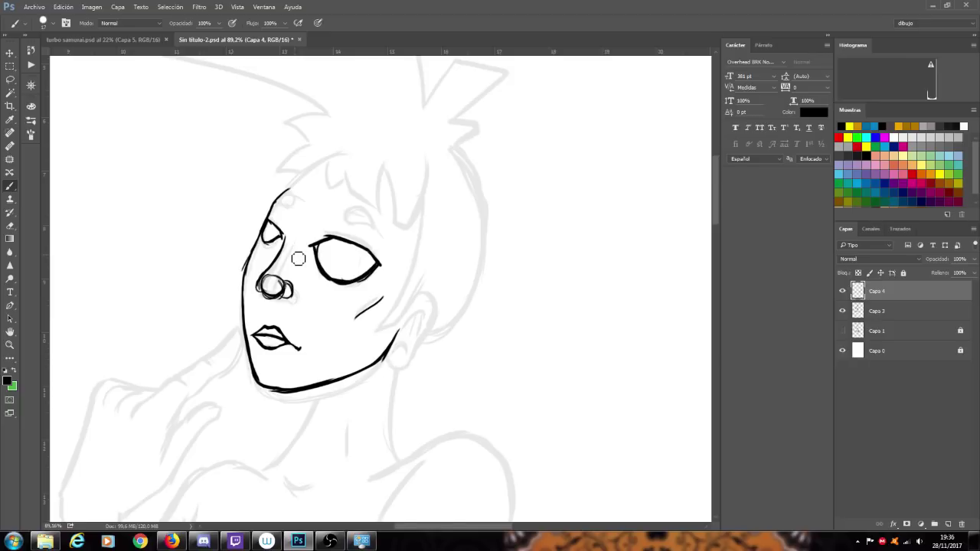
mouse_move(265, 345)
mouse_down()
mouse_move(276, 322)
mouse_move(281, 354)
mouse_move(289, 329)
mouse_move(303, 354)
mouse_up()
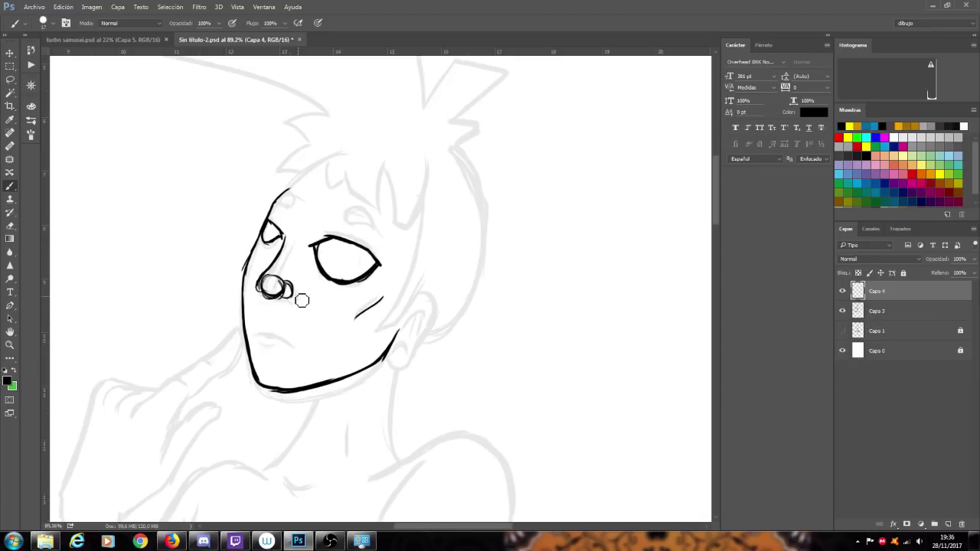
- Erase the round nose and ink a new one with a slanted bridge, rounded tip, underside and small nostril
mouse_move(273, 284)
mouse_down()
mouse_move(281, 308)
mouse_move(298, 282)
mouse_up()
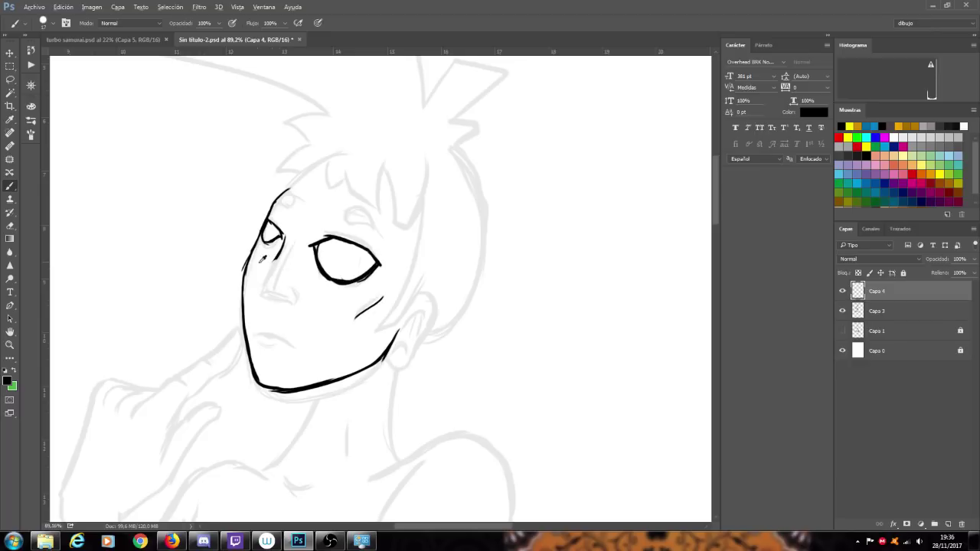
scroll(157, 259, up, 3)
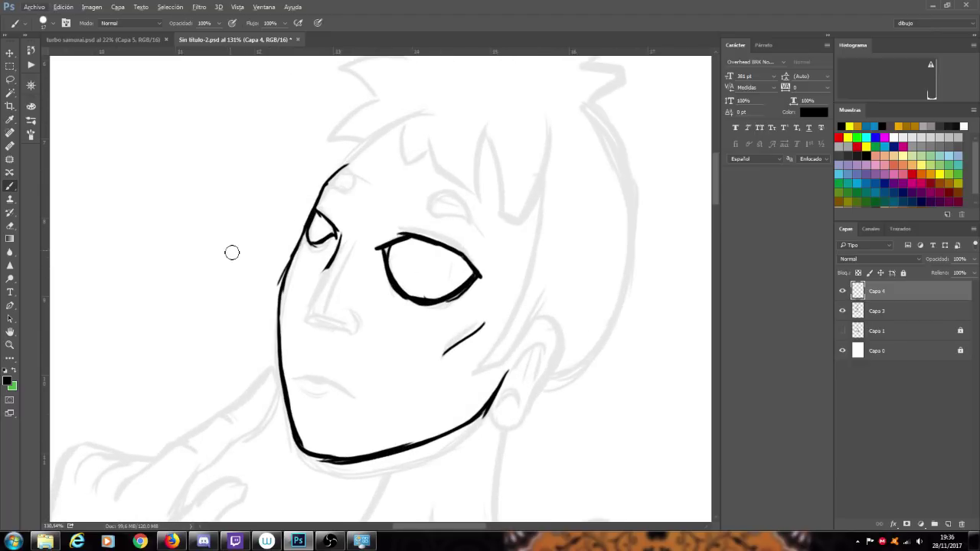
mouse_move(325, 270)
mouse_down()
mouse_move(349, 239)
mouse_move(304, 312)
mouse_up()
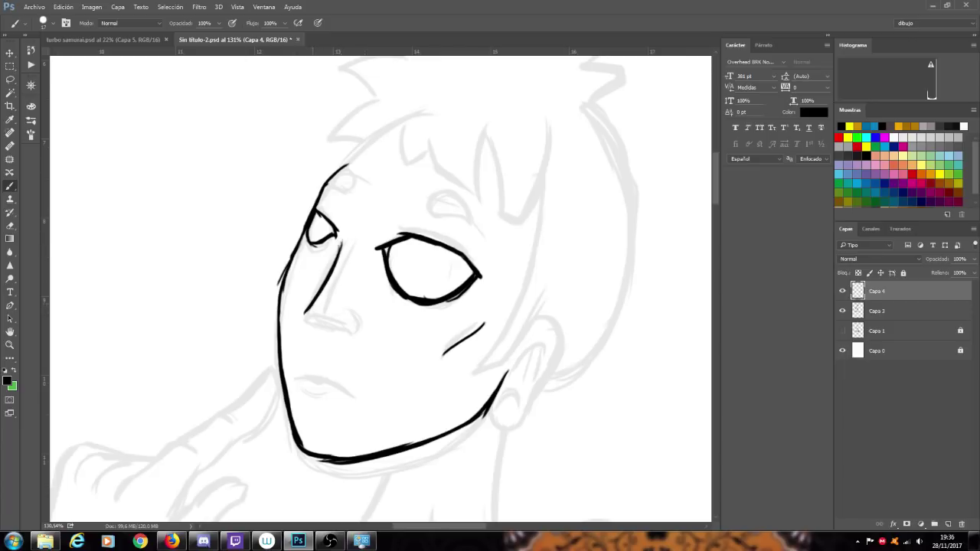
drag(309, 319, 351, 330)
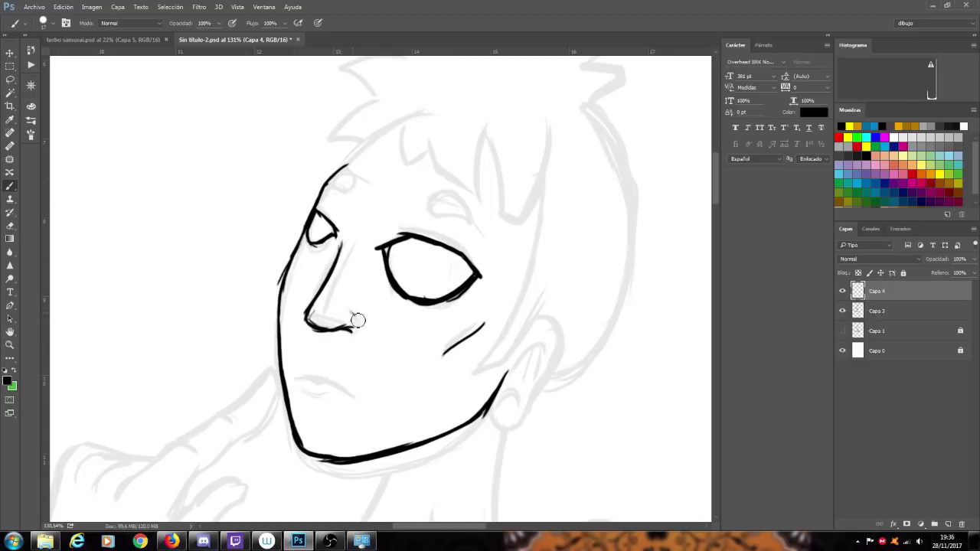
mouse_move(351, 333)
mouse_down()
mouse_move(352, 314)
mouse_move(321, 302)
mouse_up()
mouse_move(321, 310)
mouse_down()
mouse_move(329, 326)
mouse_move(308, 319)
mouse_move(327, 302)
mouse_move(312, 322)
mouse_move(328, 331)
mouse_move(307, 314)
mouse_move(328, 294)
mouse_move(342, 299)
mouse_up()
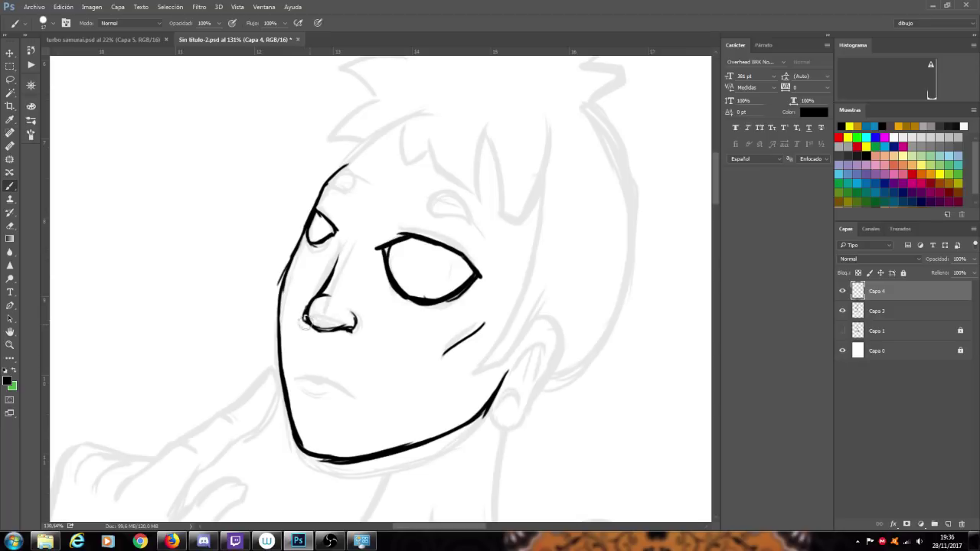
drag(314, 329, 353, 324)
- Try mouth shapes under the nose, two slanted lines and a small upright oval, undoing each one
mouse_move(307, 353)
mouse_down()
mouse_move(328, 356)
mouse_move(366, 390)
mouse_up()
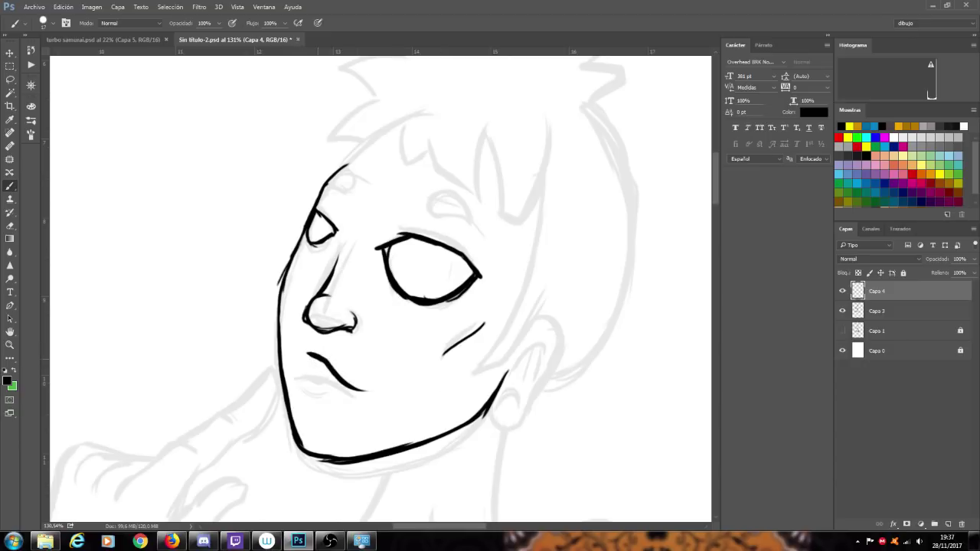
key(ctrl+z)
drag(307, 354, 357, 378)
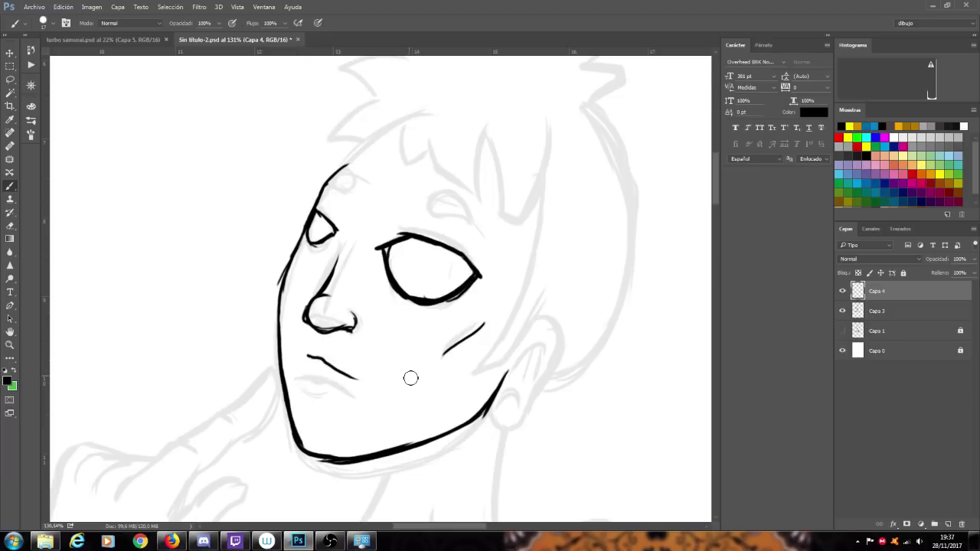
key(ctrl+z)
drag(311, 360, 317, 374)
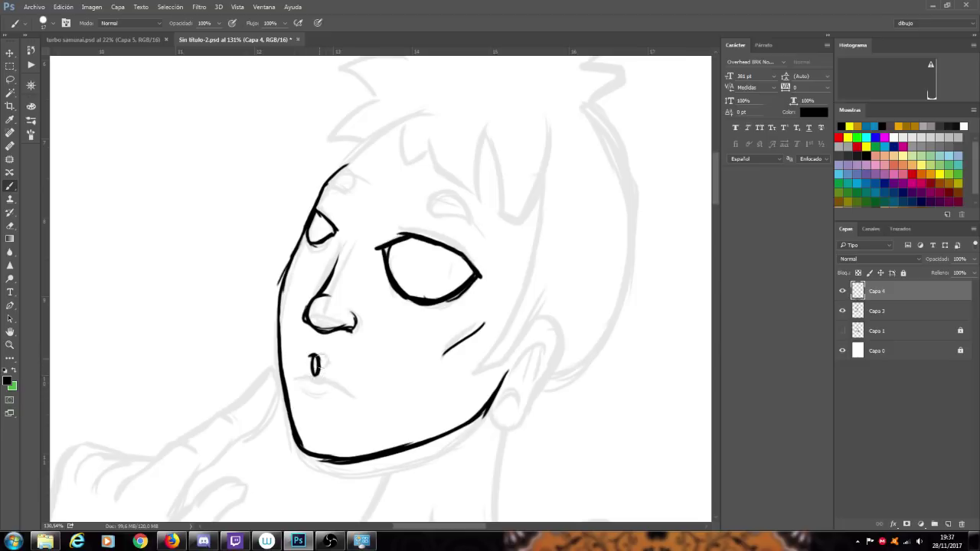
key(ctrl+z)
- Thicken the outer curve of the nostril
drag(349, 313, 354, 334)
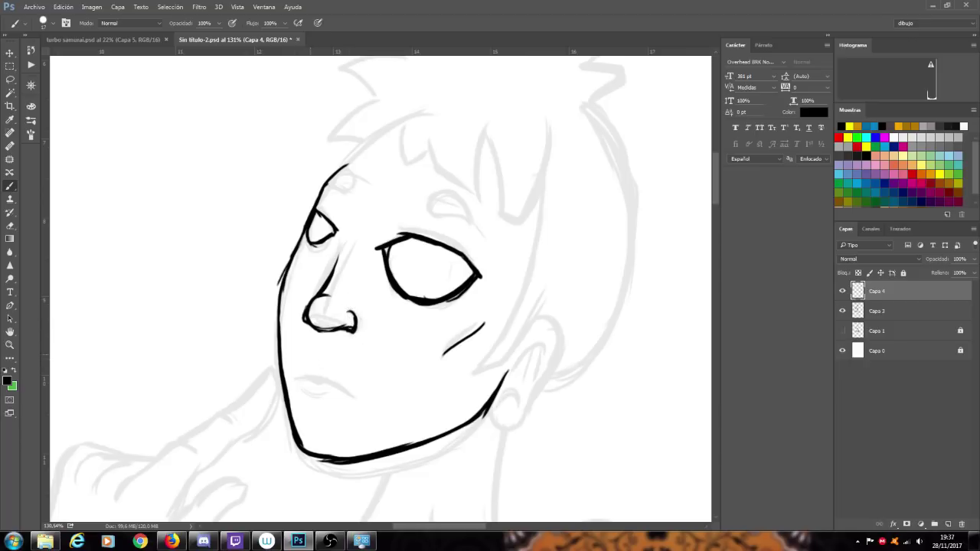
- Try a long wavy mouth line from the far face contour toward the cheek, and erase it
mouse_move(310, 356)
mouse_down()
mouse_move(360, 395)
mouse_move(393, 403)
mouse_up()
drag(291, 358, 377, 403)
drag(300, 359, 303, 376)
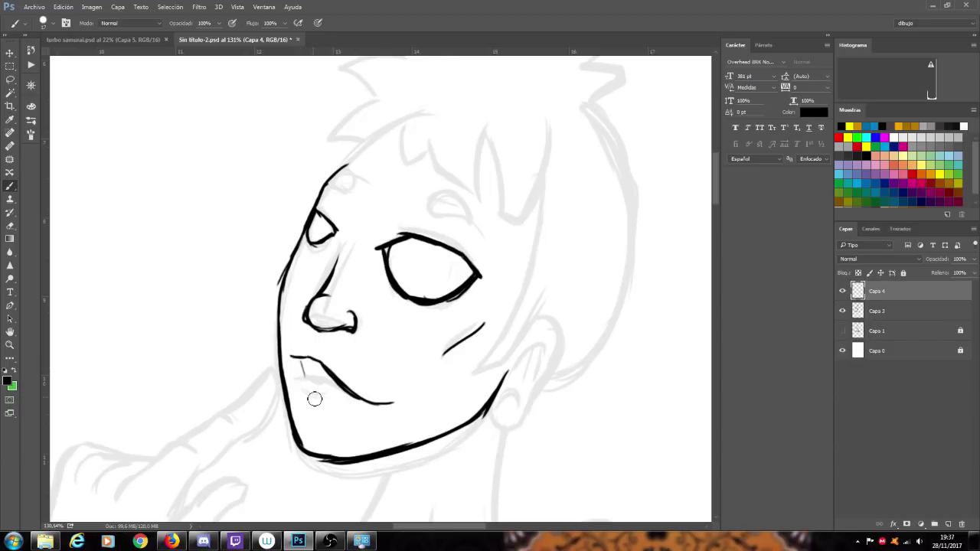
key(ctrl+z)
mouse_move(356, 404)
mouse_down()
mouse_move(401, 404)
mouse_move(378, 407)
mouse_move(297, 355)
mouse_up()
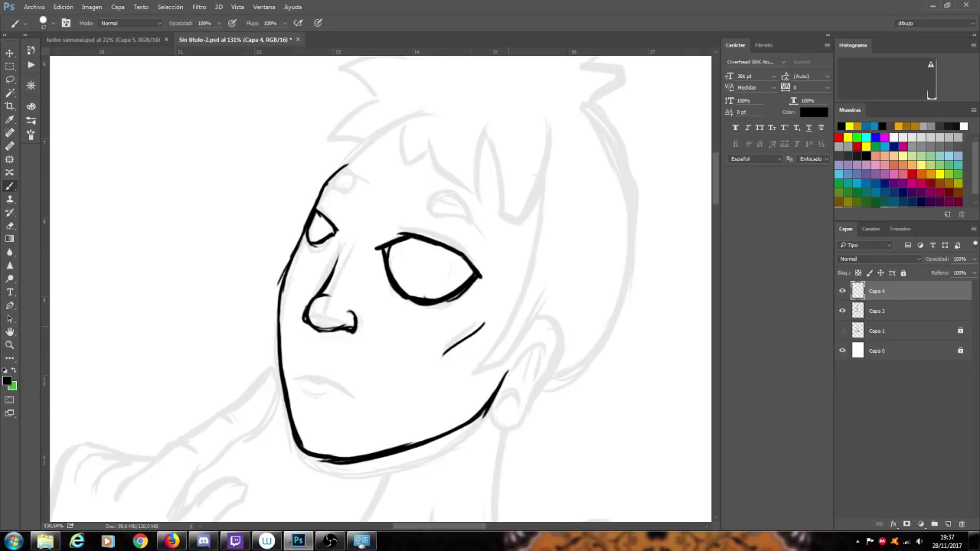
- Redraw the cheek stroke lower and nearer the ear, and ink a small open mouth with a short mark beneath it
mouse_move(448, 355)
mouse_down()
mouse_move(483, 328)
mouse_move(457, 362)
mouse_up()
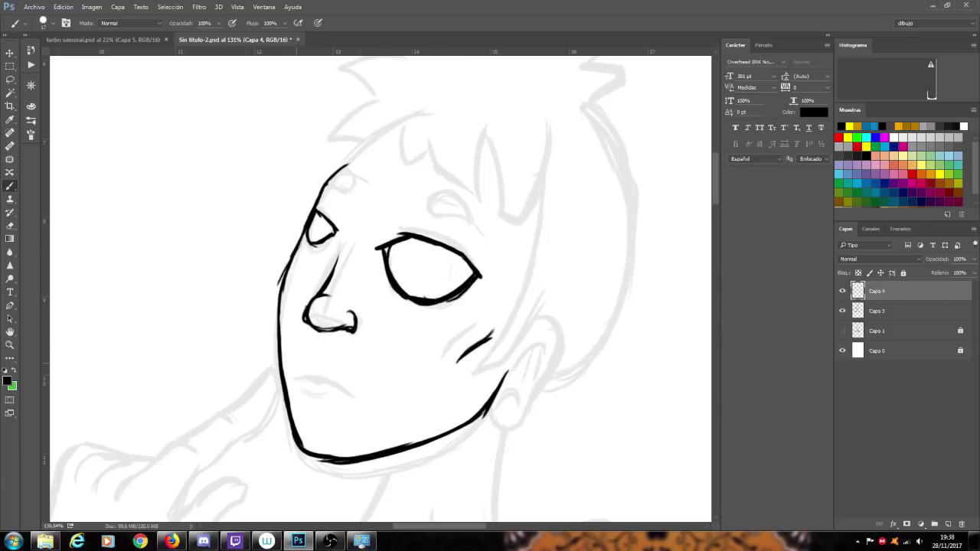
drag(300, 362, 330, 377)
key(ctrl+alt+z)
key(ctrl+alt+z)
mouse_move(297, 352)
mouse_down()
mouse_move(322, 383)
mouse_move(344, 347)
mouse_move(313, 372)
mouse_move(318, 385)
mouse_up()
key(ctrl+z)
key(ctrl+z)
drag(309, 353, 319, 372)
key(ctrl+z)
drag(319, 364, 336, 365)
drag(308, 362, 303, 373)
key(ctrl+z)
key(ctrl+z)
drag(304, 370, 330, 379)
- Lasso the nose and mouth together and enlarge them slightly with Free Transform
click(10, 80)
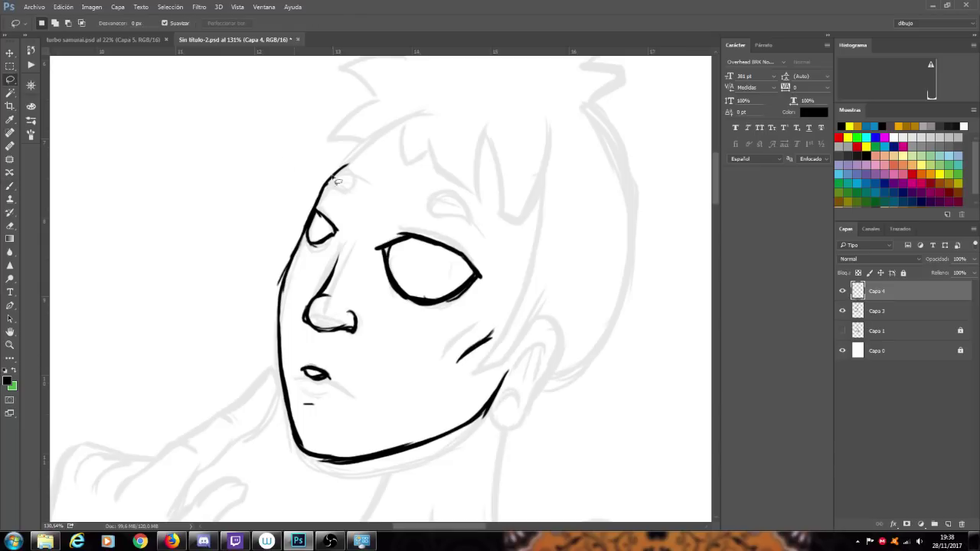
mouse_move(349, 243)
mouse_down()
mouse_move(298, 291)
mouse_move(293, 382)
mouse_move(336, 419)
mouse_move(363, 247)
mouse_move(332, 270)
mouse_move(294, 363)
mouse_move(360, 371)
mouse_move(358, 246)
mouse_up()
click(390, 349)
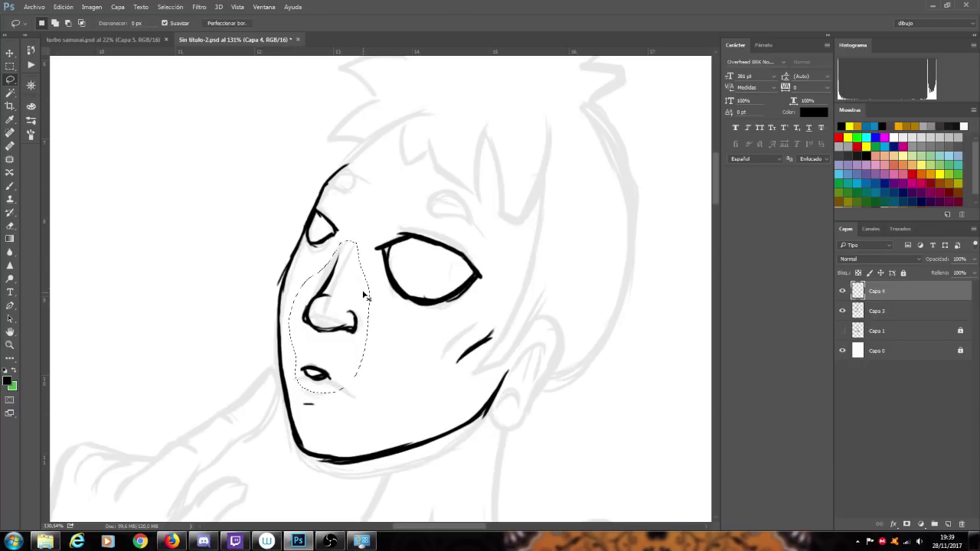
key(ctrl+t)
drag(372, 398, 374, 400)
click(445, 23)
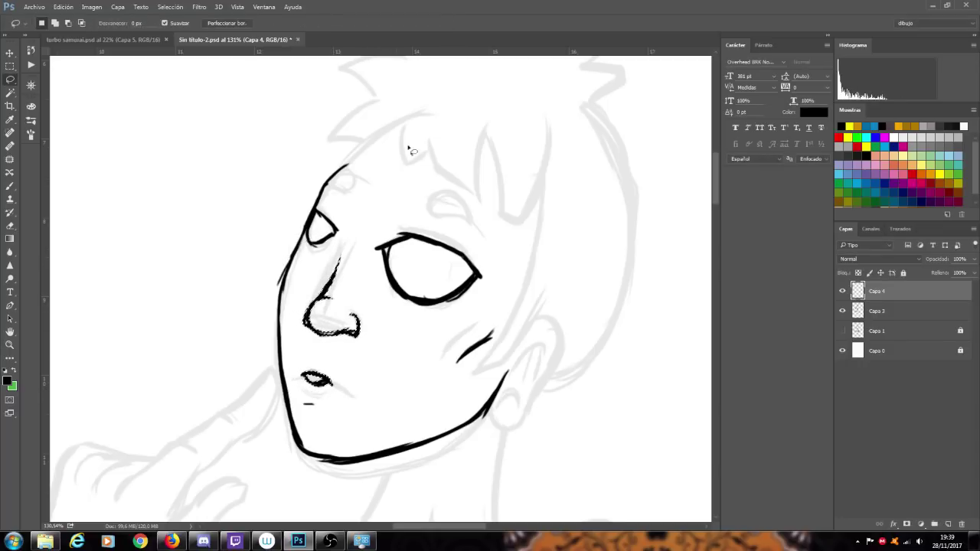
- Lasso the nose alone, scale it to about 103%, tilt it slightly clockwise with Free Transform, and deselect
click(348, 253)
mouse_move(325, 349)
mouse_down()
mouse_move(372, 348)
mouse_move(354, 259)
mouse_up()
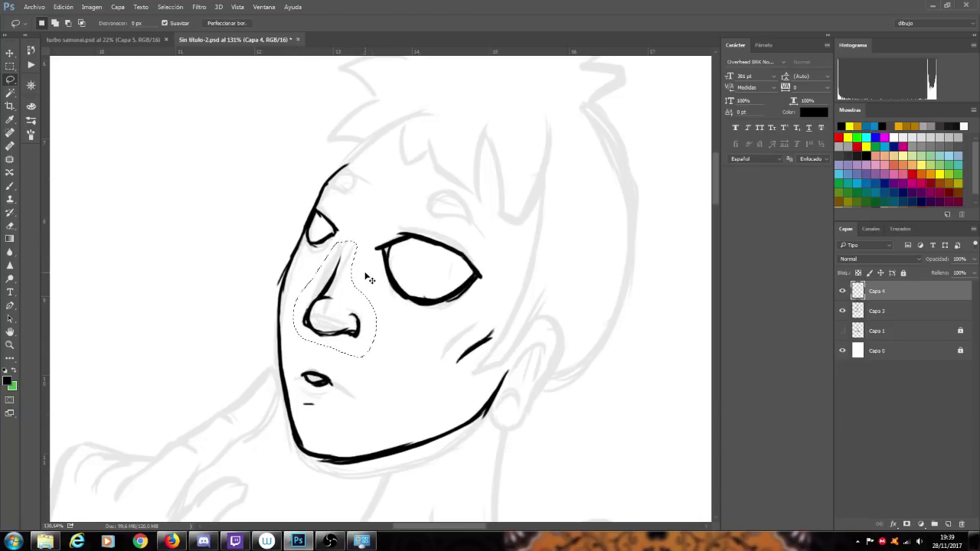
key(ctrl+t)
drag(378, 240, 381, 238)
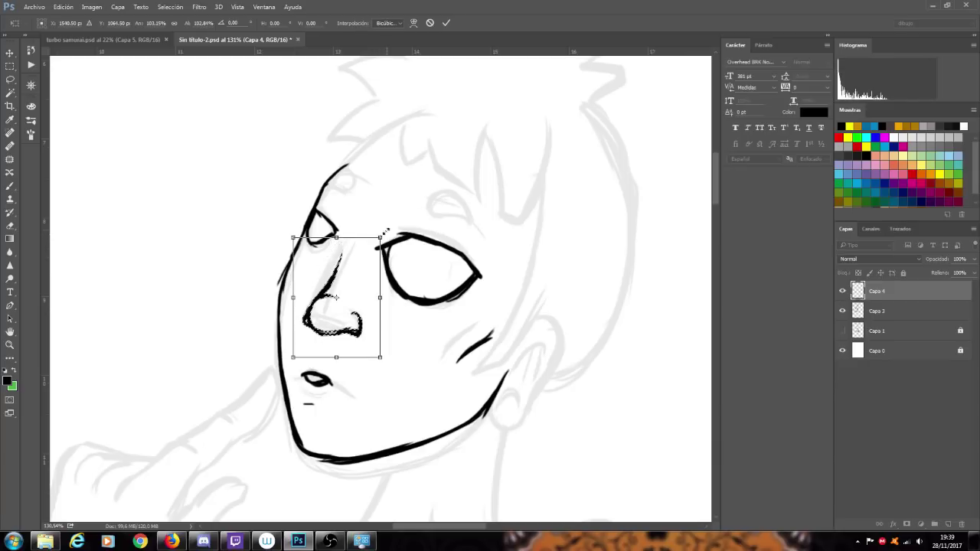
drag(389, 231, 398, 230)
click(445, 23)
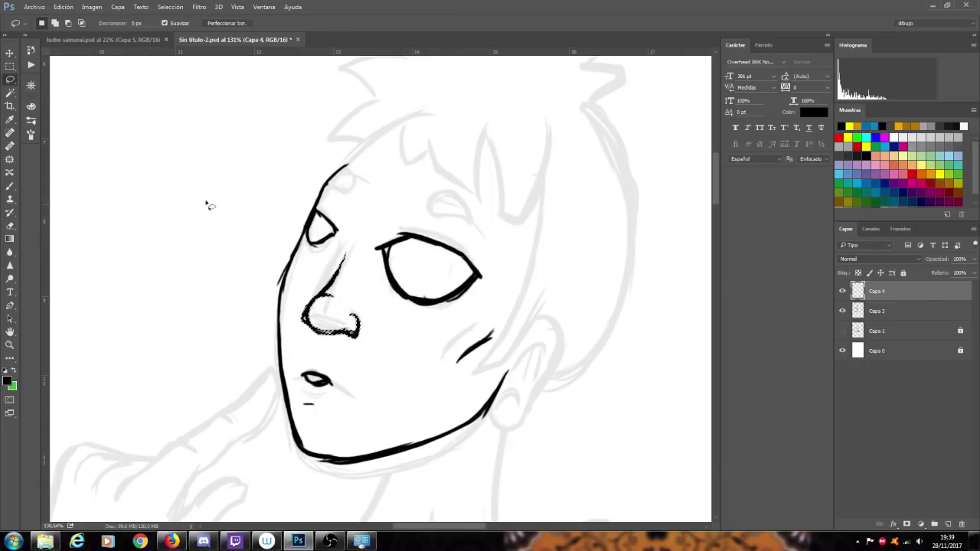
click(10, 93)
click(92, 135)
key(ctrl+d)
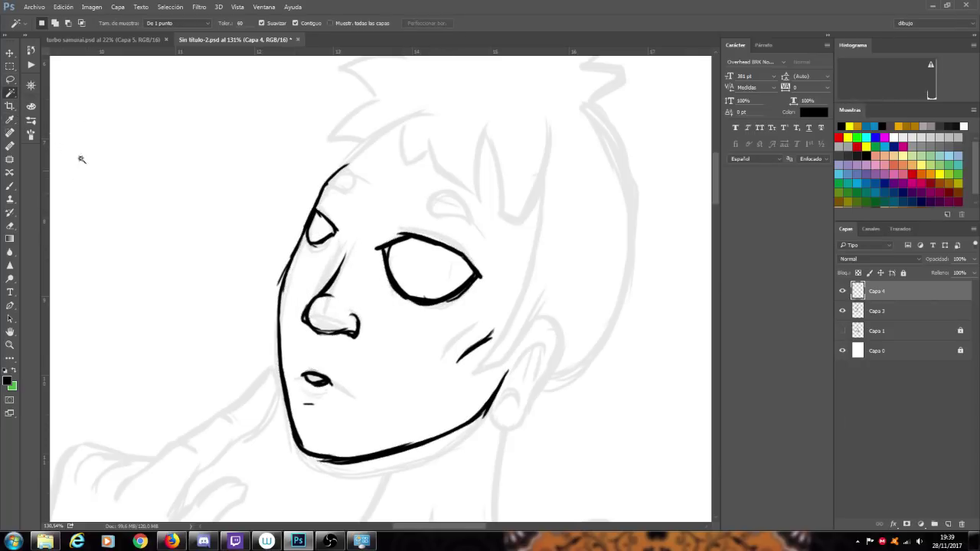
- Ink the far eyebrow with the brush as a short rounded shape attached to the face contour
click(10, 186)
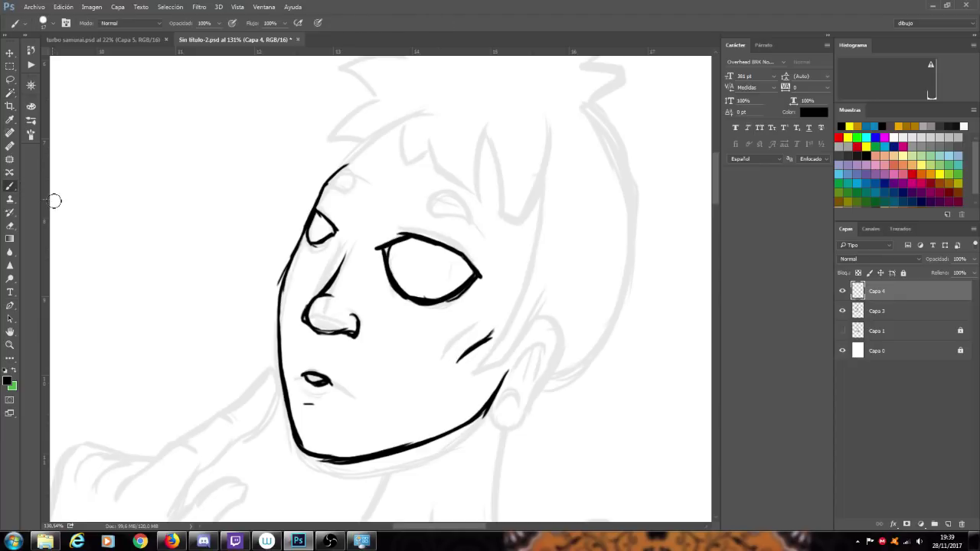
scroll(528, 309, down, 6)
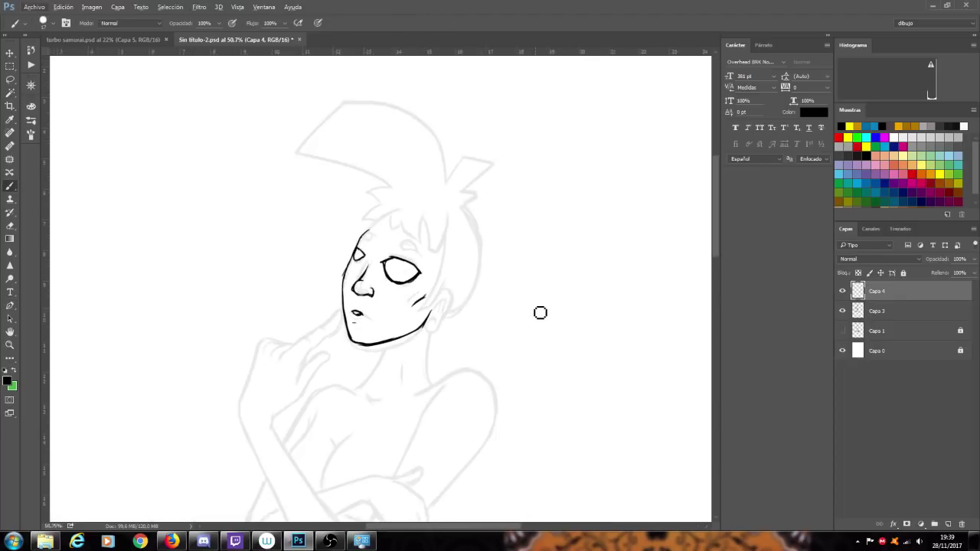
scroll(541, 311, up, 5)
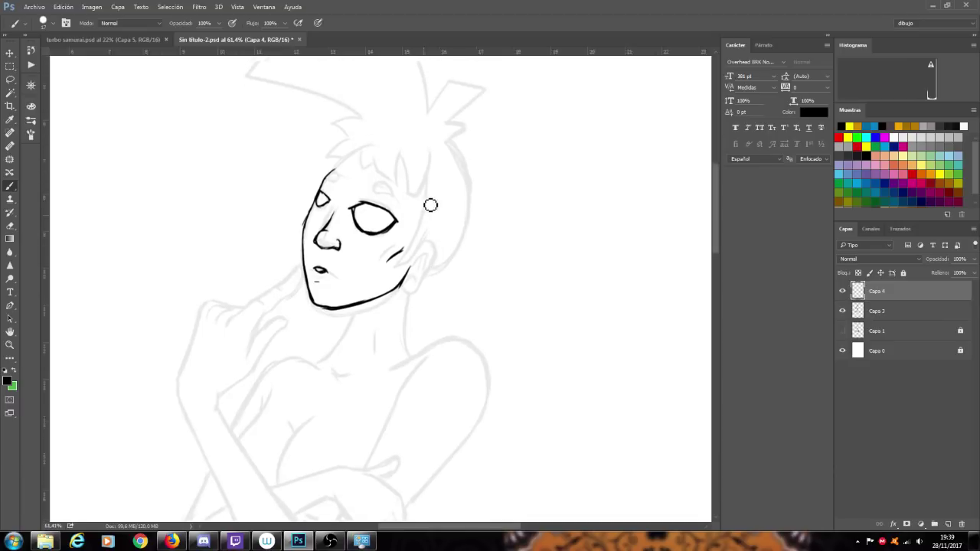
scroll(353, 127, up, 3)
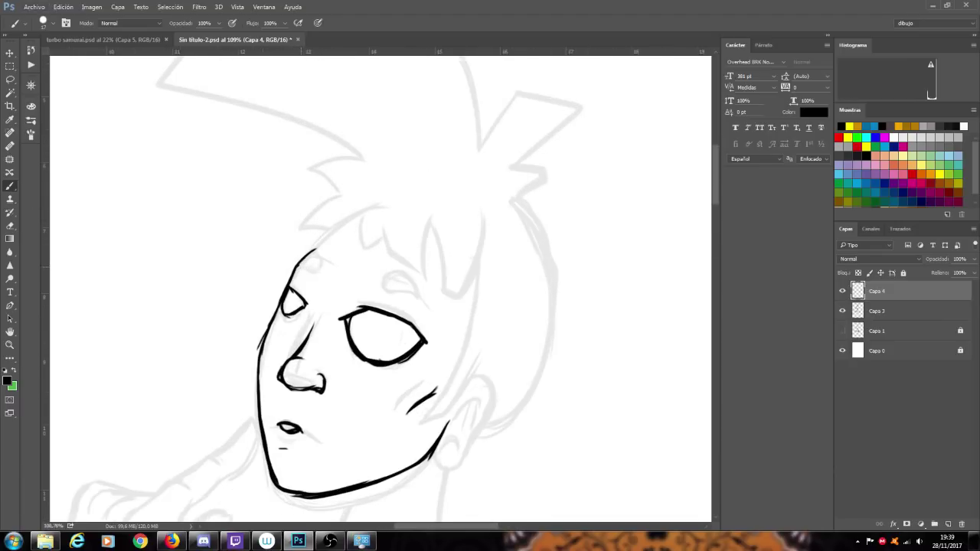
mouse_move(307, 255)
mouse_down()
mouse_move(323, 264)
mouse_move(315, 273)
mouse_up()
- Try lid crease lines above both eyes and erase them
mouse_move(351, 296)
mouse_down()
mouse_move(393, 298)
mouse_move(382, 294)
mouse_move(426, 343)
mouse_up()
scroll(316, 300, up, 3)
mouse_move(502, 312)
mouse_down()
mouse_move(440, 286)
mouse_move(511, 312)
mouse_move(482, 296)
mouse_move(408, 289)
mouse_move(385, 310)
mouse_move(435, 291)
mouse_up()
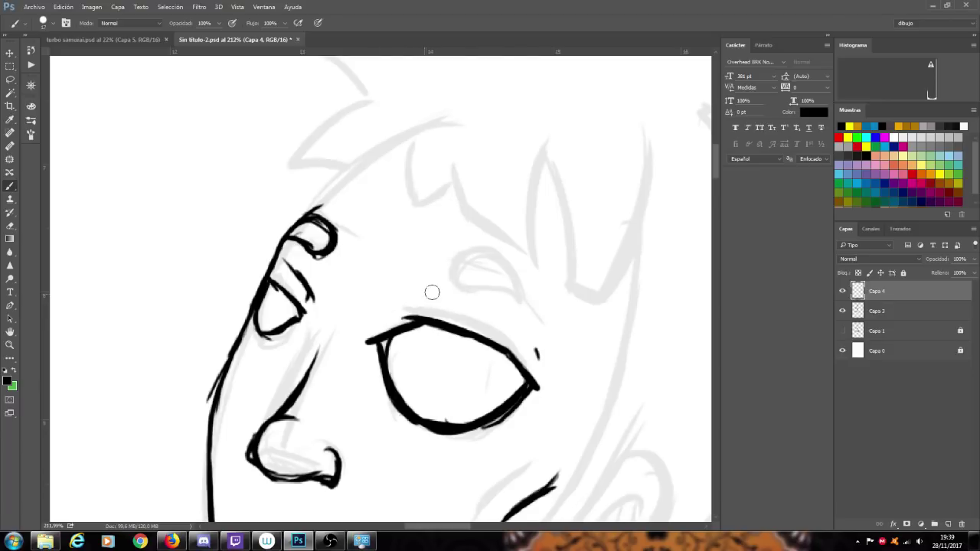
drag(534, 338, 538, 354)
drag(290, 259, 306, 294)
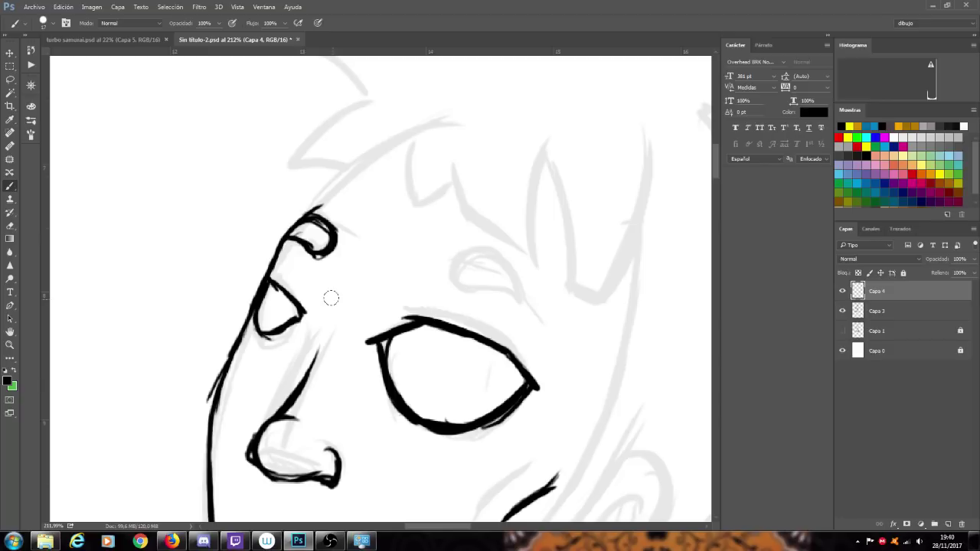
- Ink thin lid creases above both eyes and outline a short rounded eyebrow over the near eye
mouse_move(383, 320)
mouse_down()
mouse_move(414, 301)
mouse_move(460, 308)
mouse_move(513, 331)
mouse_move(524, 353)
mouse_up()
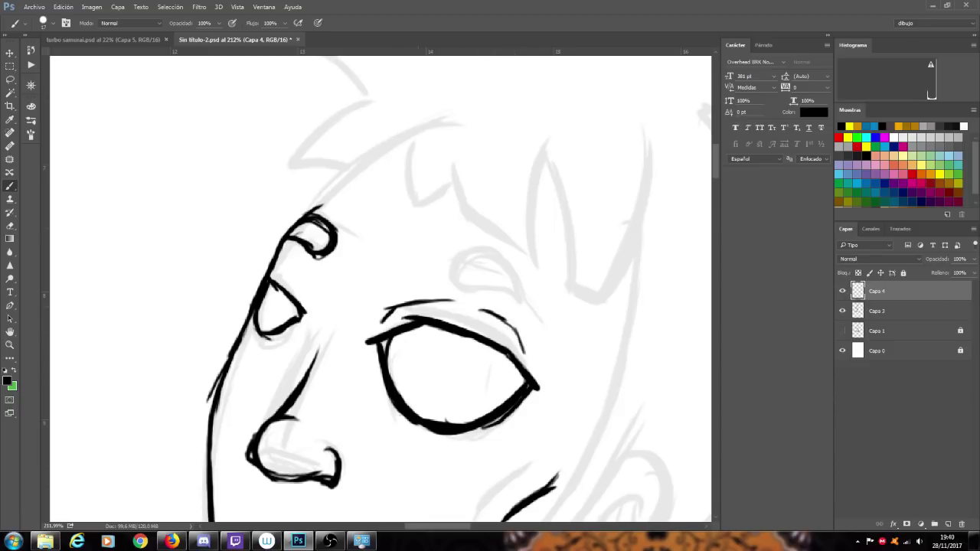
drag(304, 295, 306, 305)
drag(282, 266, 310, 303)
mouse_move(412, 257)
mouse_down()
mouse_move(414, 282)
mouse_move(479, 266)
mouse_up()
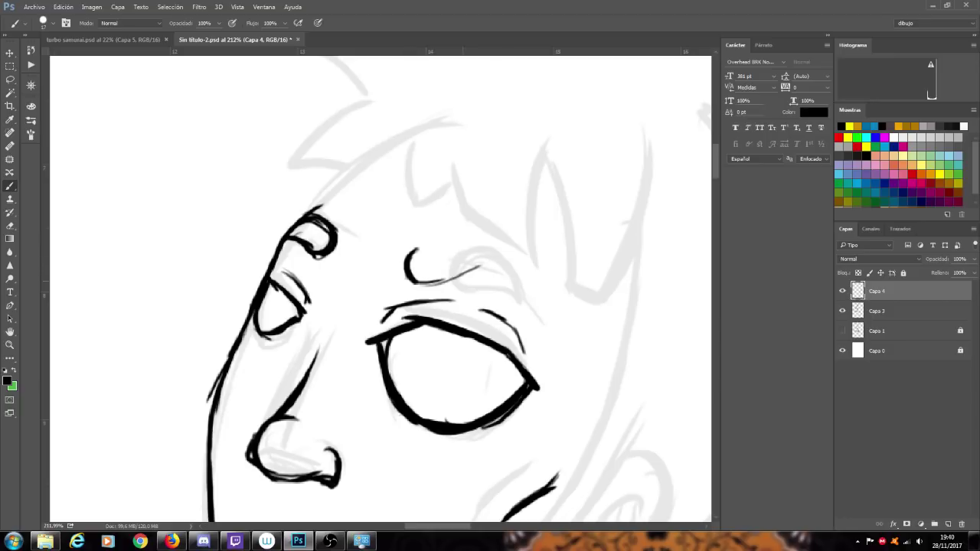
mouse_move(411, 275)
mouse_down()
mouse_move(448, 236)
mouse_move(479, 244)
mouse_move(493, 263)
mouse_move(420, 278)
mouse_move(469, 237)
mouse_move(451, 280)
mouse_up()
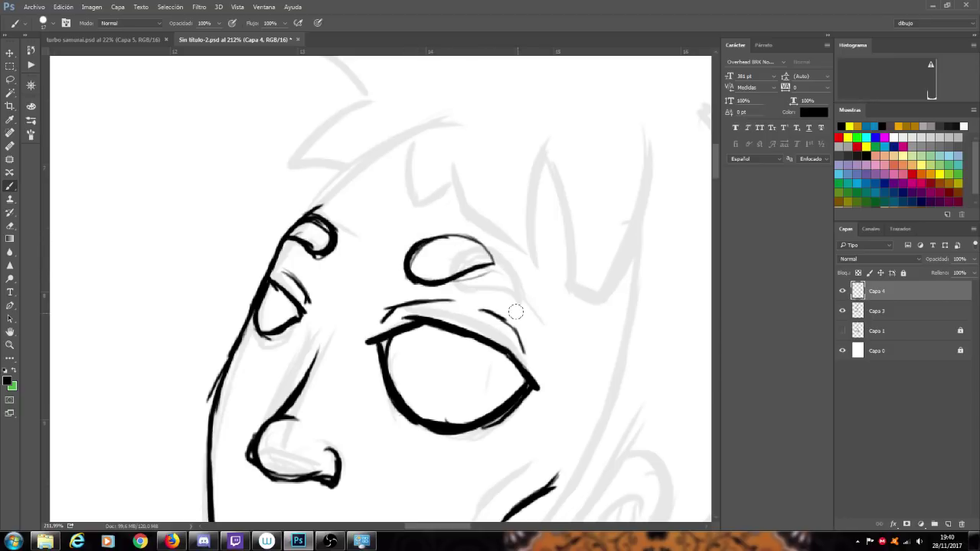
- Lasso both eyes with their creases, move them slightly down, and rotate them 1.82° clockwise with Free Transform
scroll(515, 312, down, 12)
scroll(658, 350, up, 2)
scroll(658, 349, up, 1)
scroll(633, 251, up, 1)
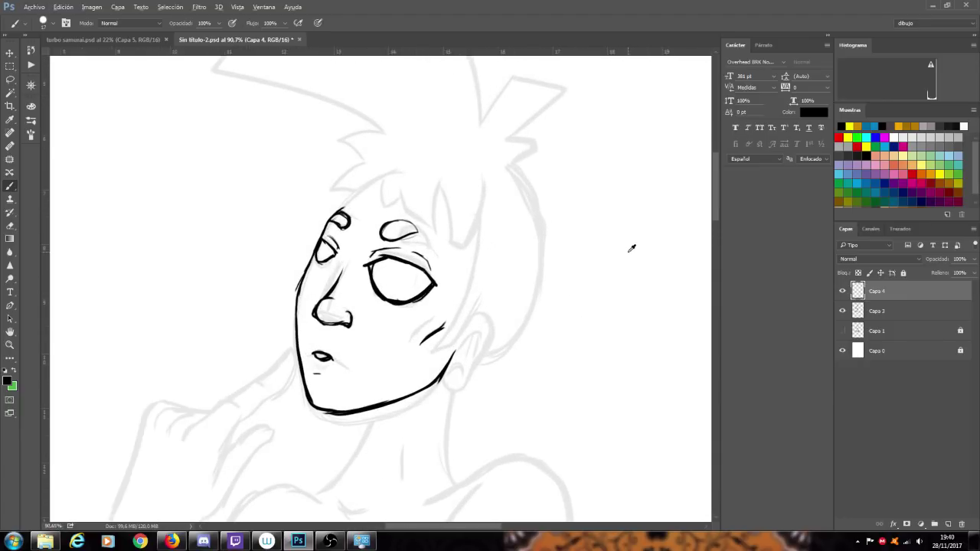
scroll(428, 200, up, 1)
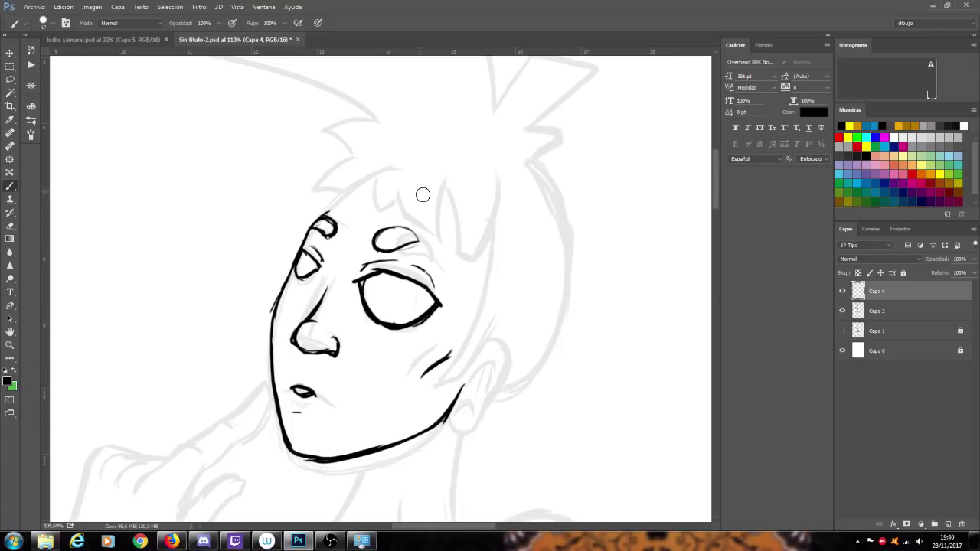
scroll(383, 206, up, 1)
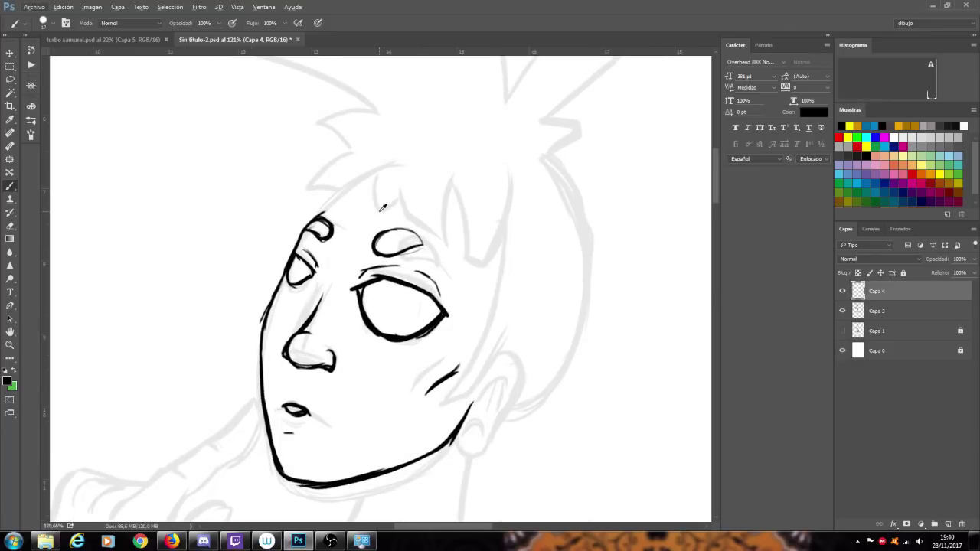
key(l)
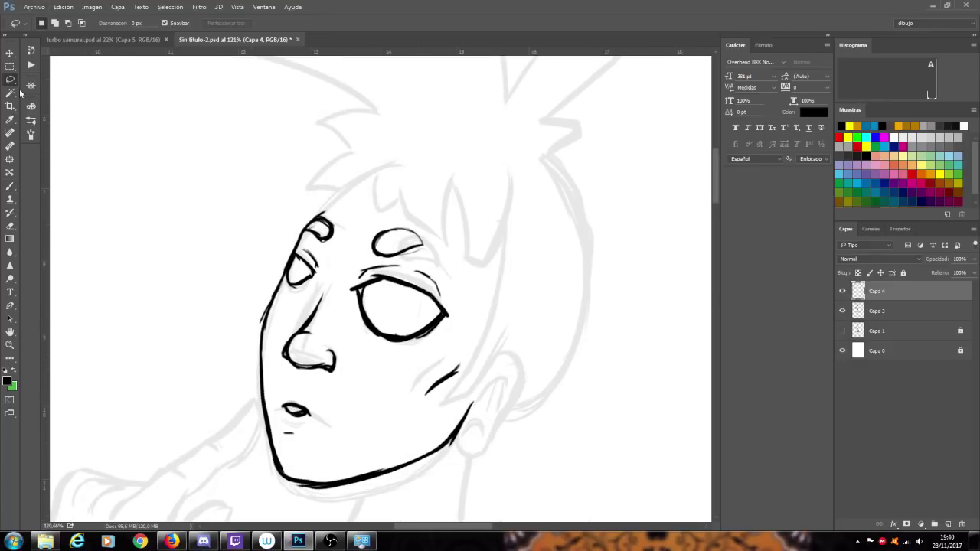
mouse_move(311, 246)
mouse_down()
mouse_move(320, 288)
mouse_move(298, 297)
mouse_move(289, 285)
mouse_up()
mouse_move(313, 248)
mouse_down()
mouse_move(352, 264)
mouse_move(340, 296)
mouse_move(356, 339)
mouse_move(401, 359)
mouse_move(438, 343)
mouse_move(465, 296)
mouse_move(442, 267)
mouse_move(363, 257)
mouse_up()
key(ctrl+t)
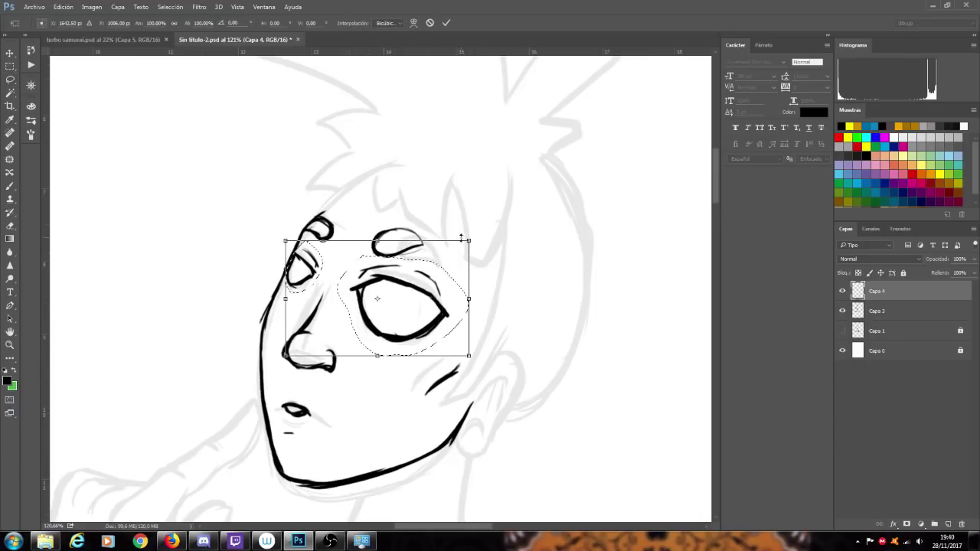
drag(413, 289, 414, 299)
drag(484, 251, 489, 260)
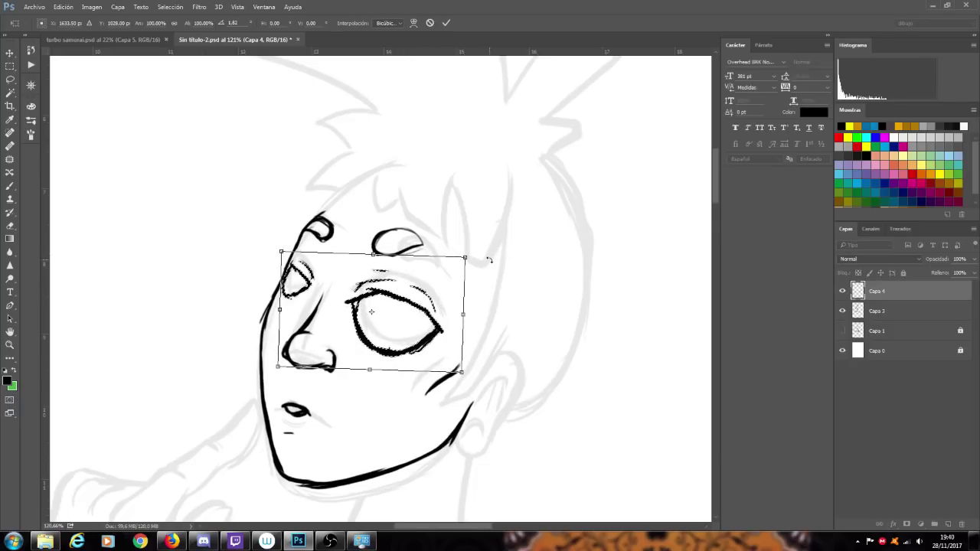
click(446, 23)
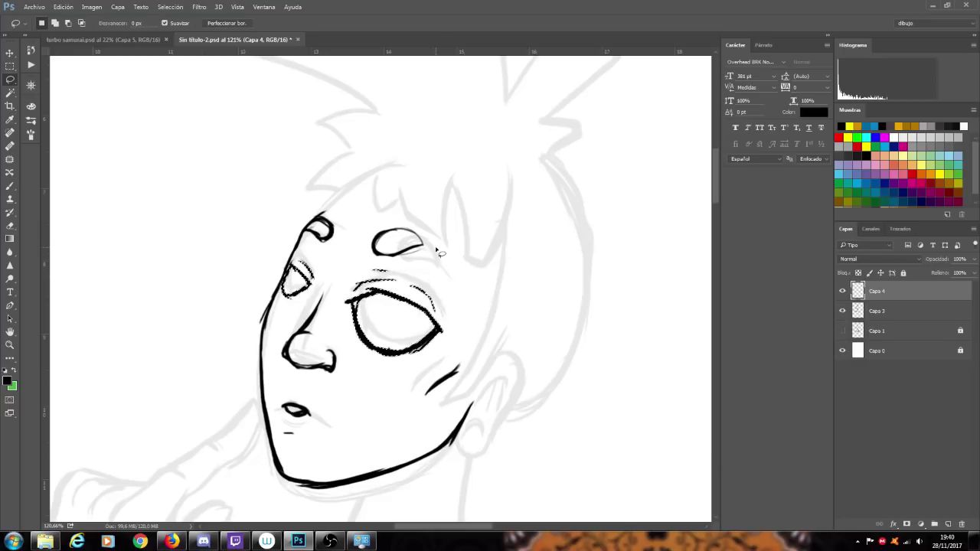
- Deselect the eyes and erase the far eye's outline with its crease
key(ctrl+d)
scroll(483, 368, down, 3)
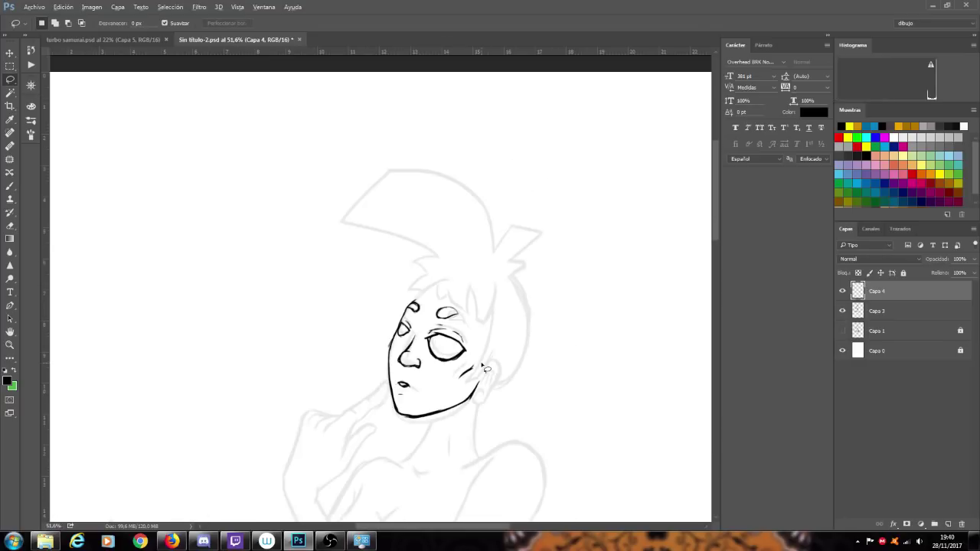
scroll(487, 402, down, 2)
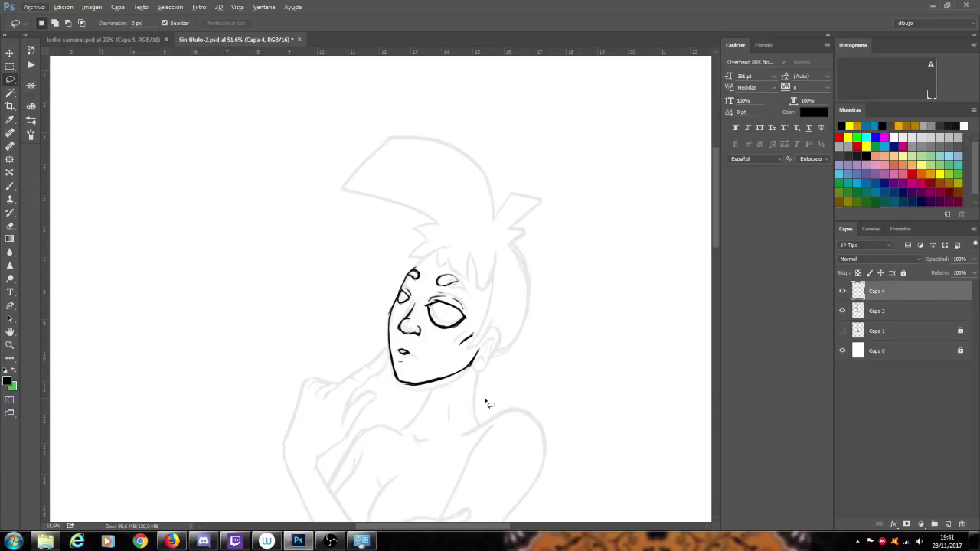
scroll(485, 400, up, 3)
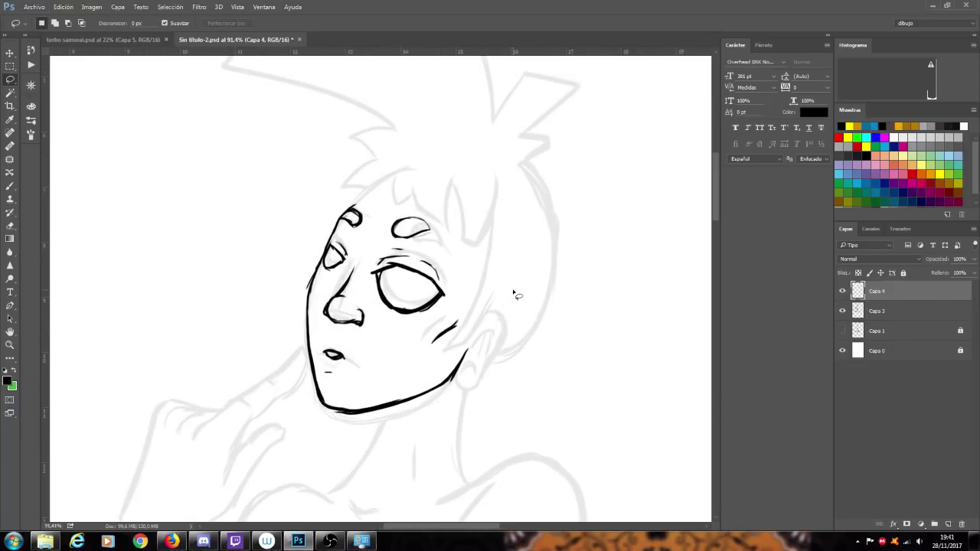
scroll(514, 294, up, 1)
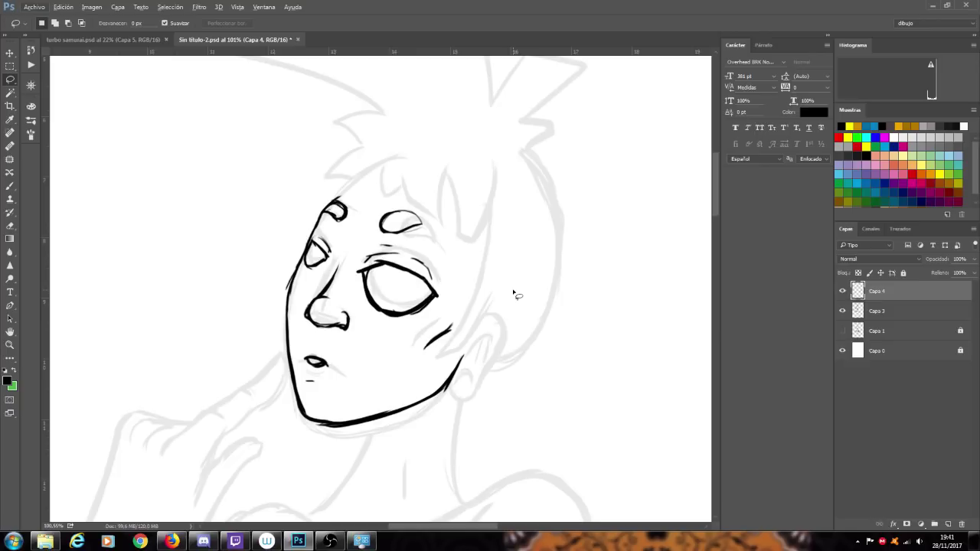
click(12, 185)
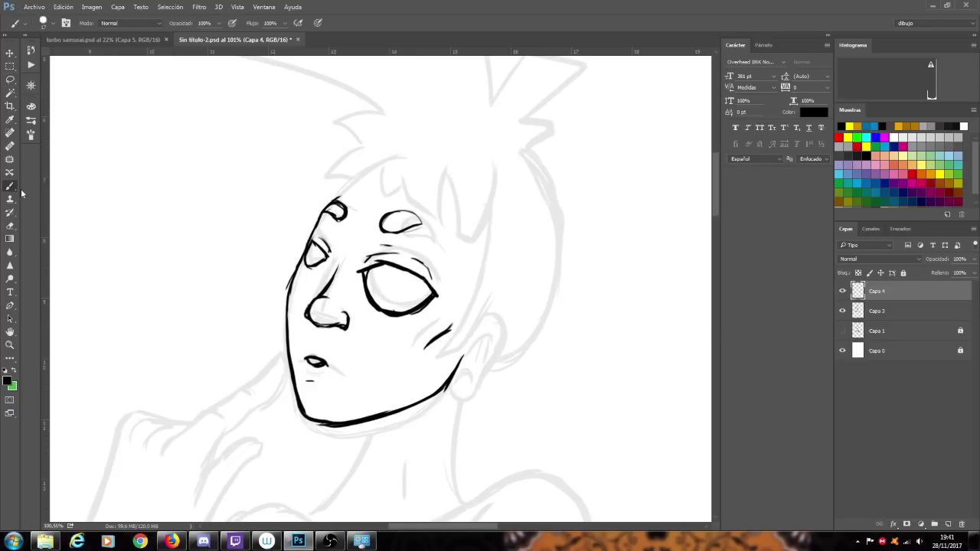
mouse_move(329, 249)
mouse_down()
mouse_move(313, 280)
mouse_move(318, 248)
mouse_up()
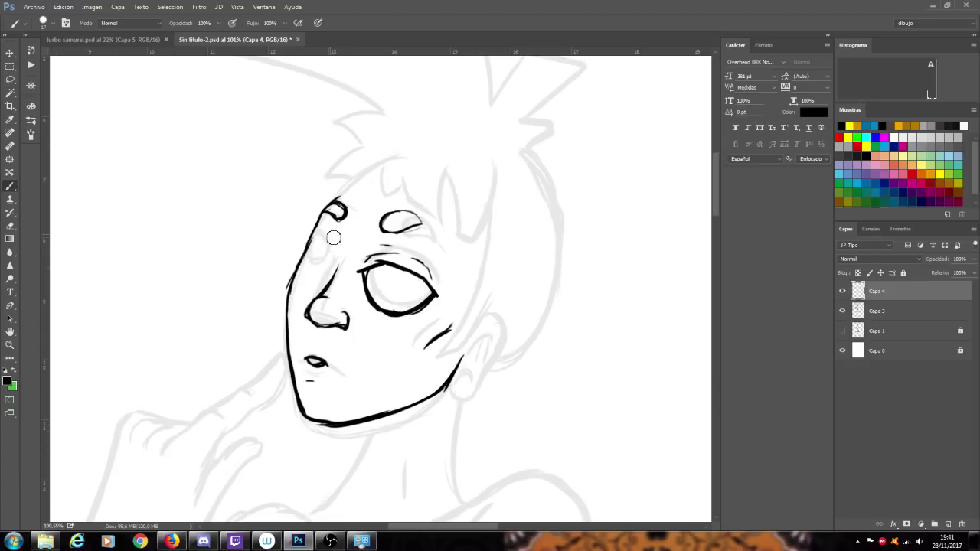
scroll(335, 245, up, 3)
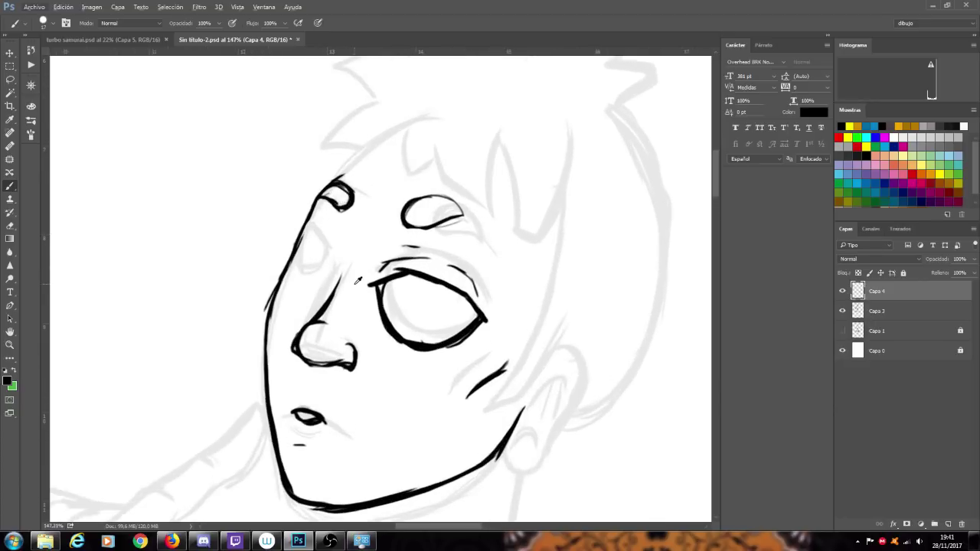
- Try several brush outlines for the far eye next to the face contour and undo them
drag(303, 237, 328, 268)
key(ctrl+alt+z)
key(ctrl+alt+z)
drag(317, 228, 337, 268)
mouse_move(313, 228)
mouse_down()
mouse_move(328, 243)
mouse_move(300, 260)
mouse_move(306, 269)
mouse_up()
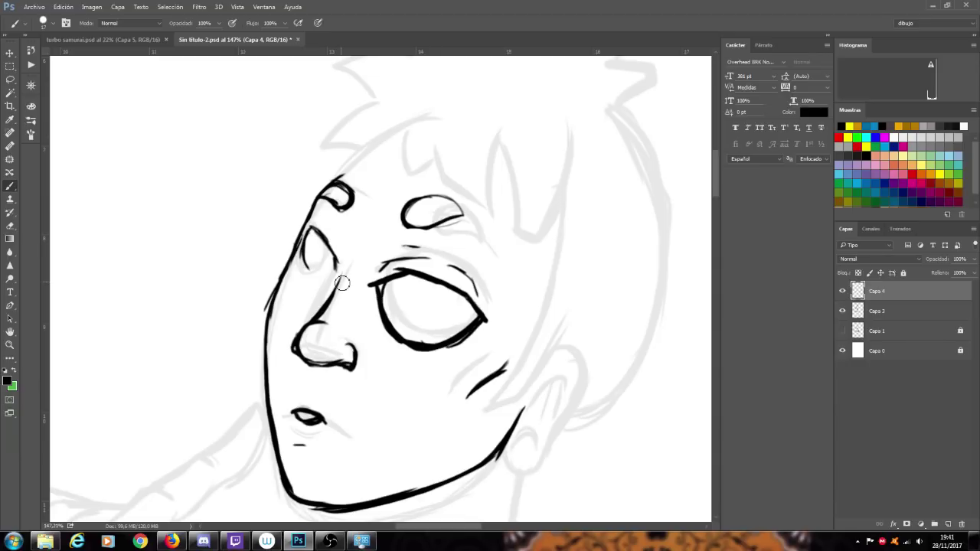
mouse_move(306, 262)
mouse_down()
mouse_move(332, 266)
mouse_move(315, 215)
mouse_move(339, 261)
mouse_up()
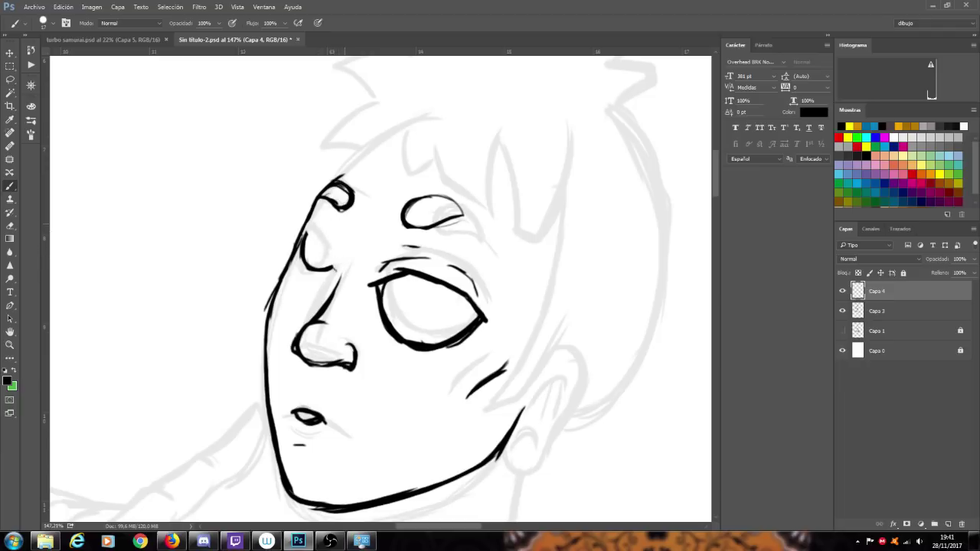
mouse_move(334, 271)
mouse_down()
mouse_move(334, 249)
mouse_move(335, 270)
mouse_move(310, 231)
mouse_move(329, 247)
mouse_move(302, 250)
mouse_up()
mouse_move(316, 228)
mouse_down()
mouse_move(303, 258)
mouse_move(310, 239)
mouse_move(326, 234)
mouse_up()
key(ctrl+alt+z)
key(ctrl+alt+z)
key(ctrl+alt+z)
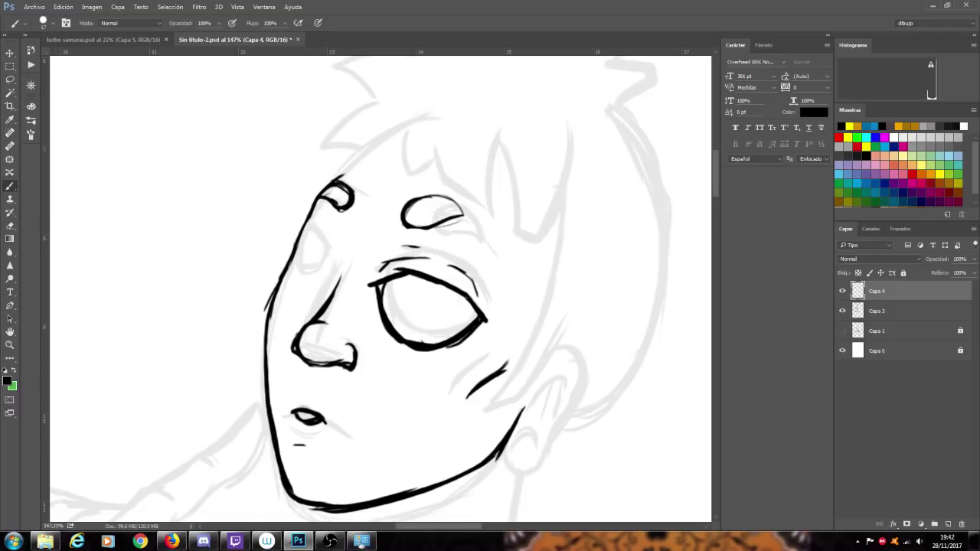
- Try inking the far eye as a pointed almond outline against the face contour and erase it
drag(334, 260, 335, 271)
mouse_move(317, 239)
mouse_down()
mouse_move(337, 263)
mouse_move(302, 254)
mouse_move(306, 270)
mouse_move(328, 273)
mouse_up()
scroll(348, 254, up, 2)
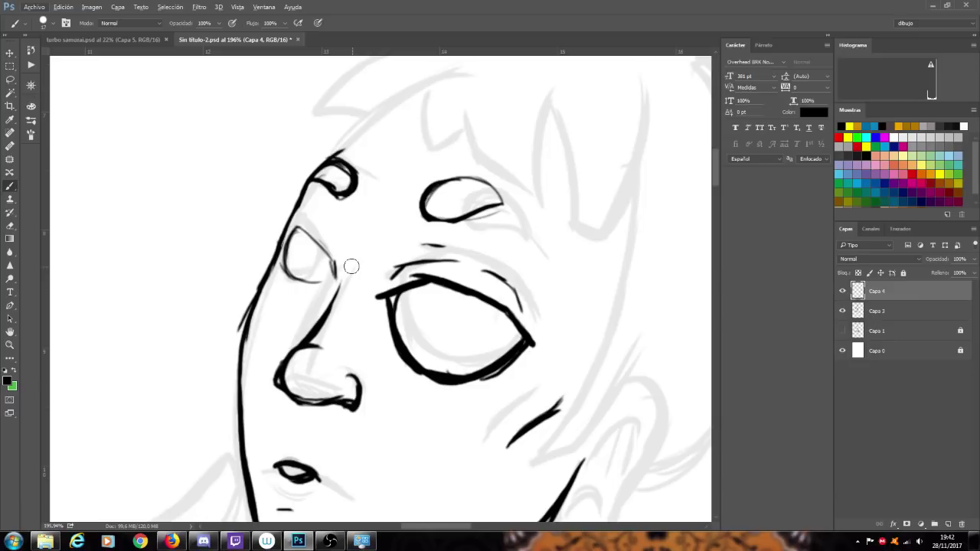
mouse_move(295, 228)
mouse_down()
mouse_move(285, 264)
mouse_move(297, 280)
mouse_move(331, 272)
mouse_move(334, 280)
mouse_move(331, 259)
mouse_move(298, 228)
mouse_move(331, 261)
mouse_up()
key(ctrl+z)
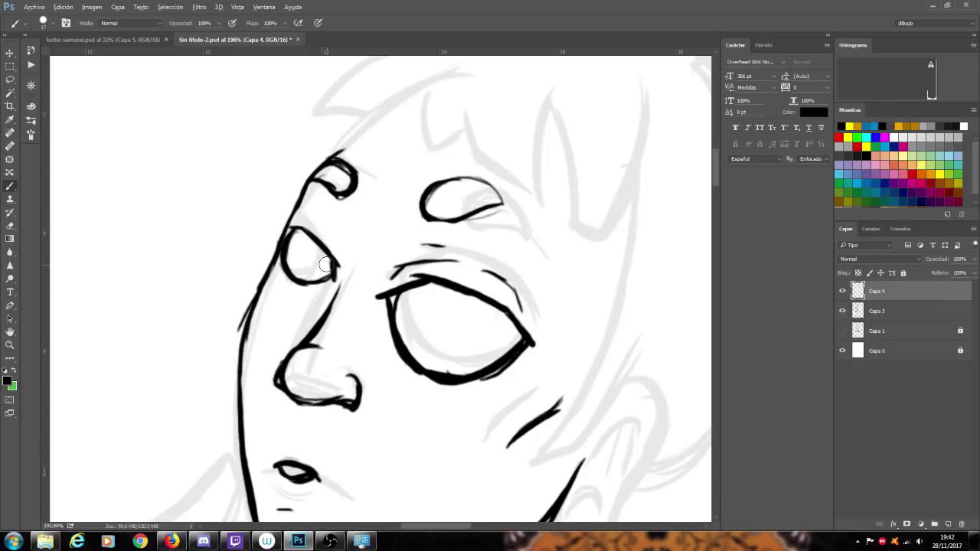
scroll(326, 264, down, 5)
scroll(367, 261, up, 3)
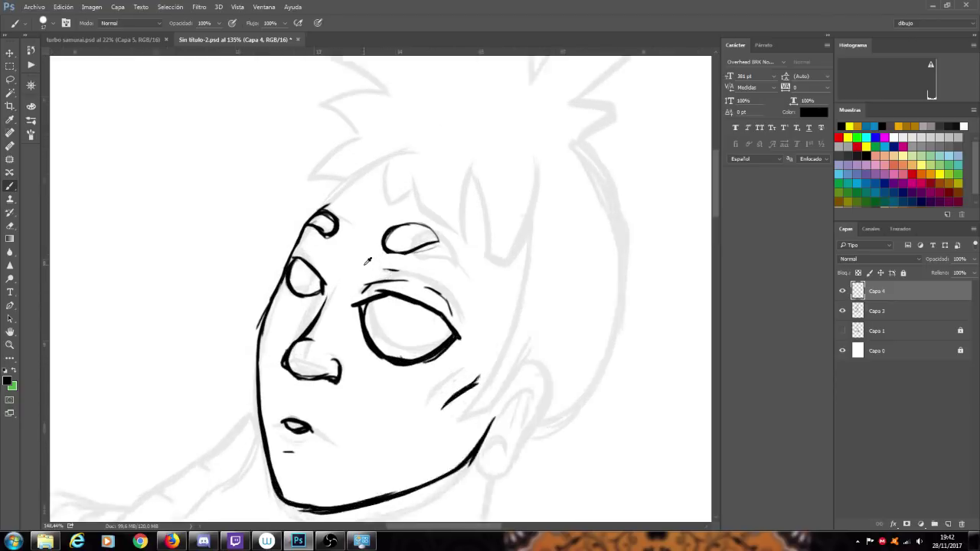
scroll(367, 261, up, 2)
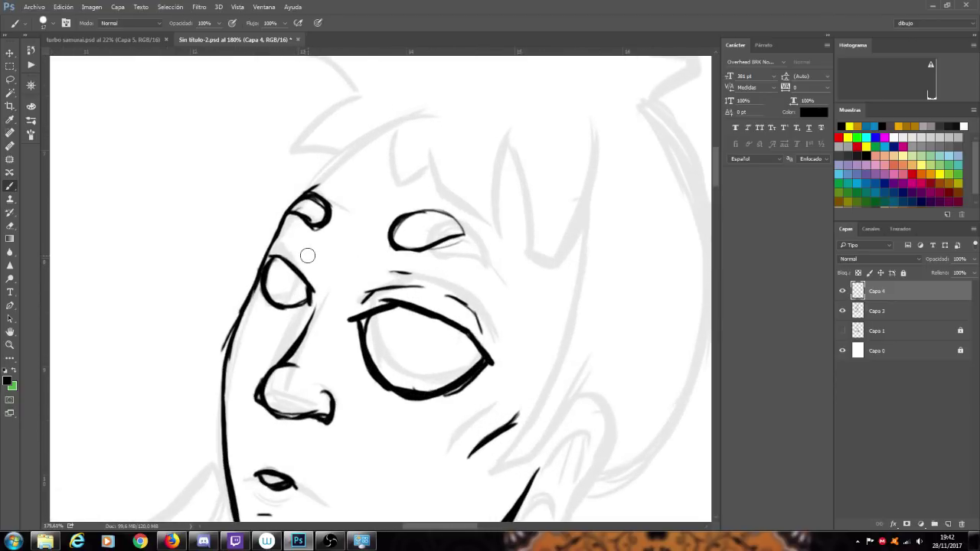
mouse_move(306, 295)
mouse_down()
mouse_move(281, 299)
mouse_move(312, 264)
mouse_move(262, 302)
mouse_move(279, 252)
mouse_up()
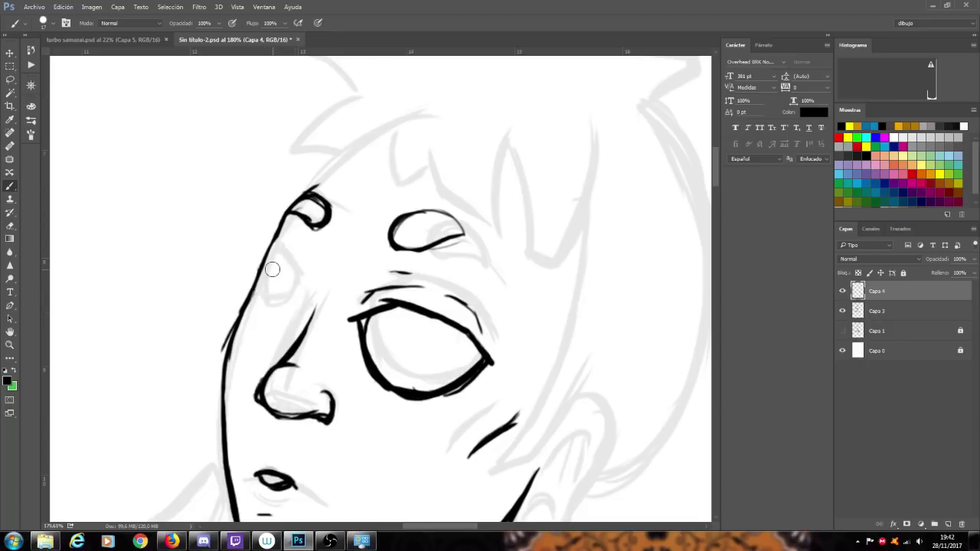
- Ink the far eye as a rounded oval touching the face contour, with a heavier upper lid and a small inner corner
mouse_move(268, 261)
mouse_down()
mouse_move(289, 264)
mouse_move(305, 289)
mouse_up()
mouse_move(255, 309)
mouse_down()
mouse_move(288, 312)
mouse_move(271, 316)
mouse_move(301, 303)
mouse_move(280, 312)
mouse_move(298, 303)
mouse_move(256, 293)
mouse_move(272, 266)
mouse_move(265, 312)
mouse_move(258, 301)
mouse_move(258, 289)
mouse_move(284, 315)
mouse_up()
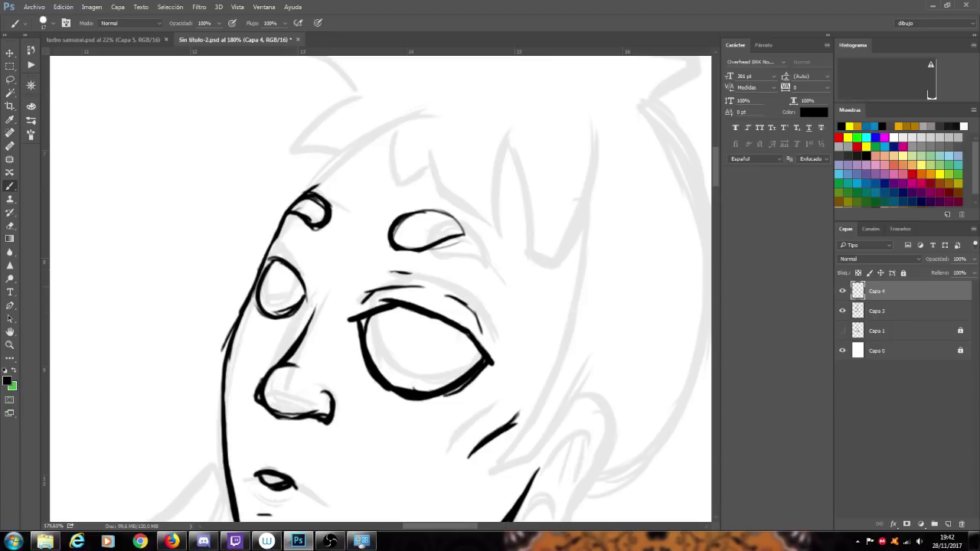
drag(266, 311, 307, 304)
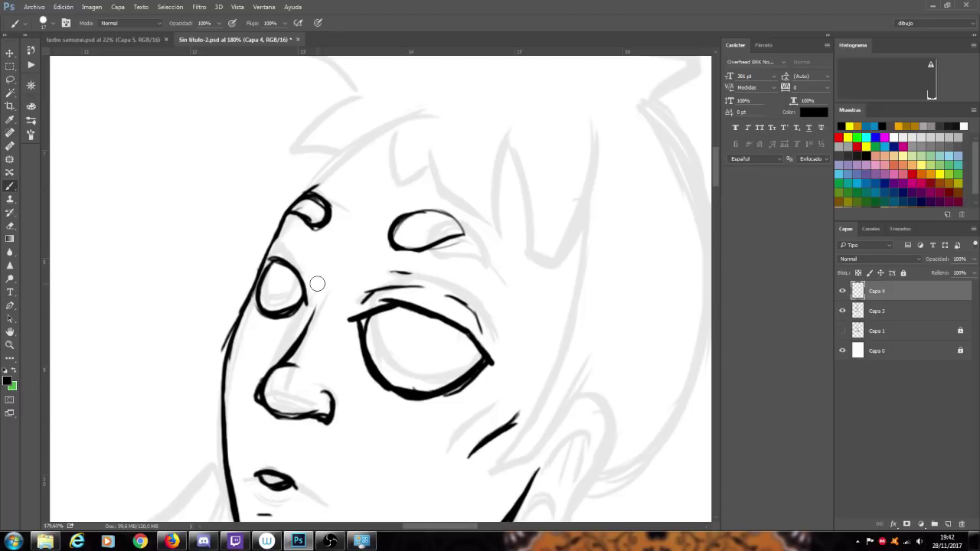
scroll(317, 284, down, 5)
scroll(347, 216, up, 4)
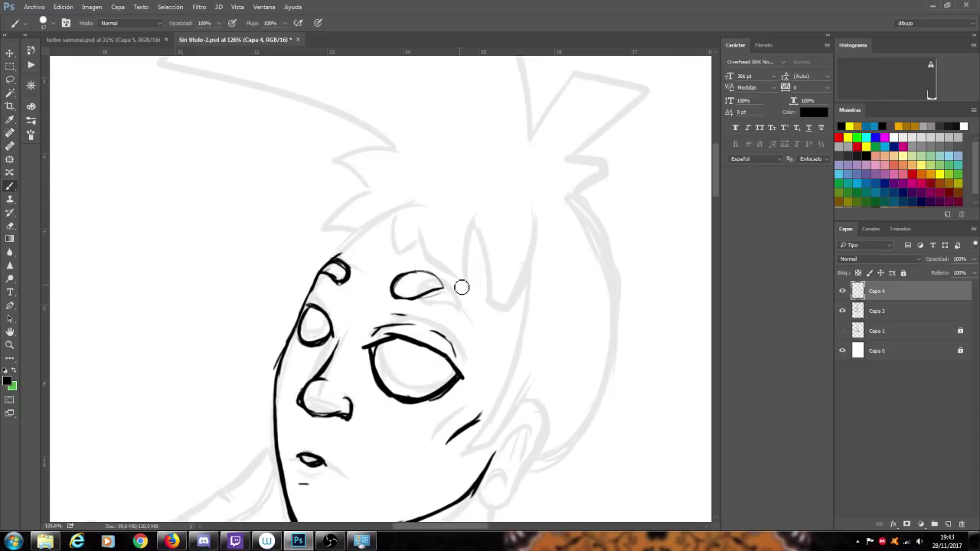
scroll(462, 287, up, 2)
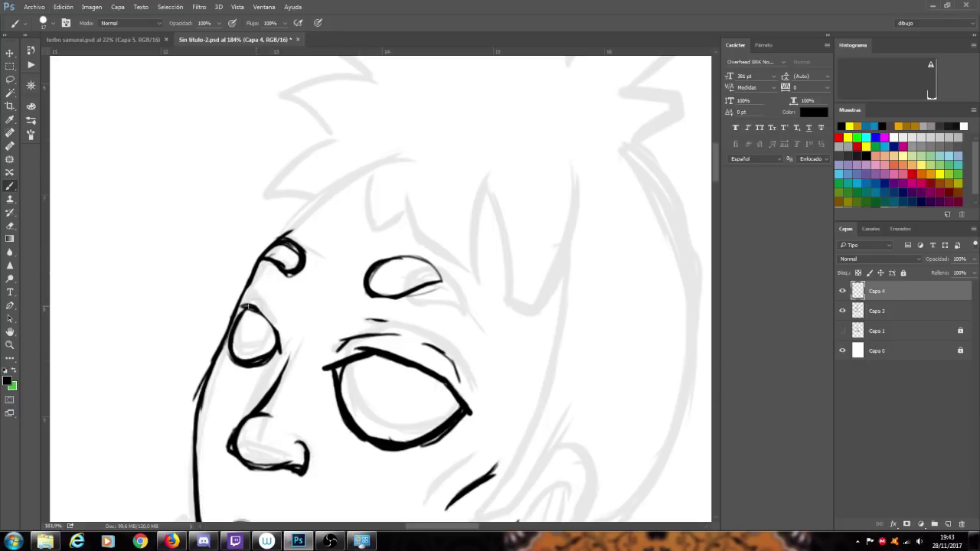
drag(252, 307, 280, 348)
scroll(290, 333, down, 8)
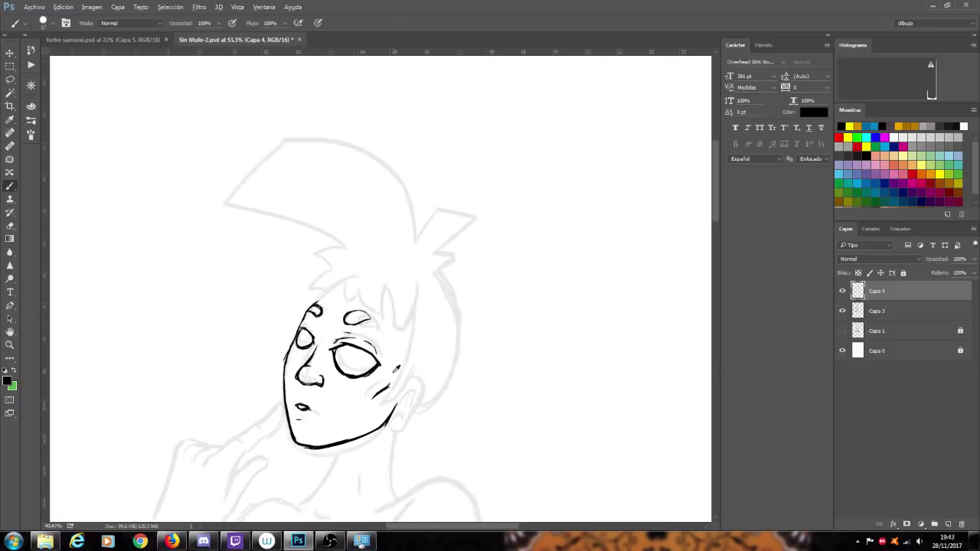
- Lasso the near eye with its crease, then narrow, slightly shrink, raise and rotate it counterclockwise with Free Transform, and deselect
scroll(376, 427, up, 6)
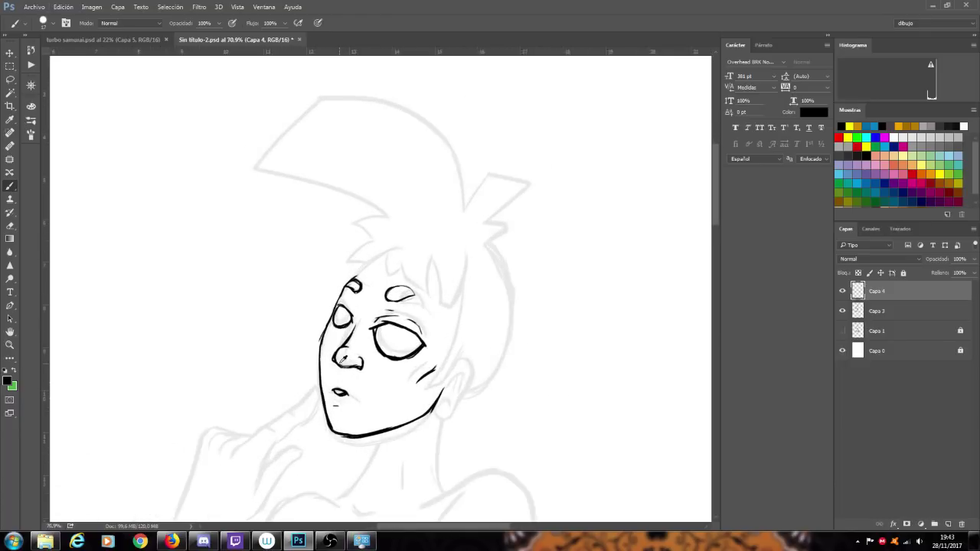
click(10, 79)
mouse_move(394, 283)
mouse_down()
mouse_move(362, 318)
mouse_move(363, 344)
mouse_move(406, 385)
mouse_move(456, 367)
mouse_move(476, 322)
mouse_move(452, 296)
mouse_move(398, 280)
mouse_up()
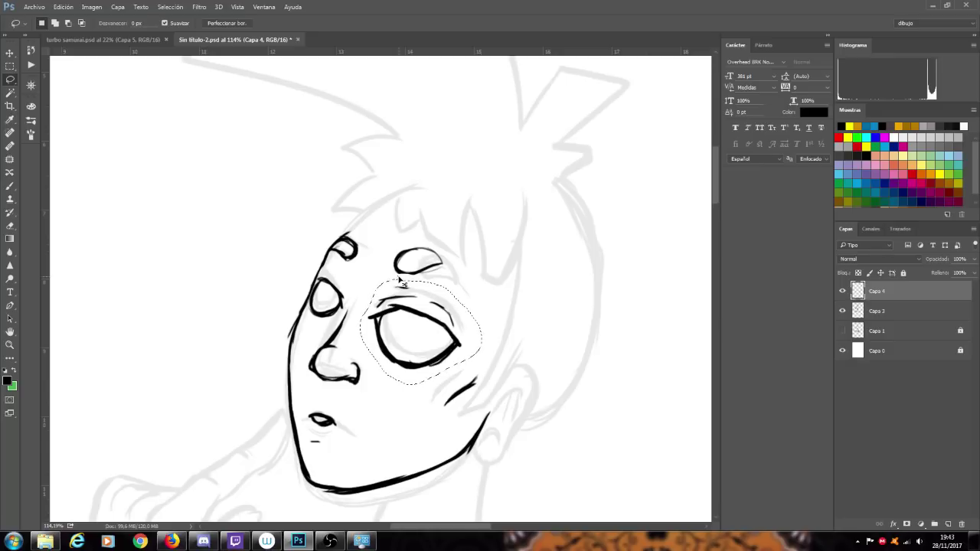
key(ctrl+t)
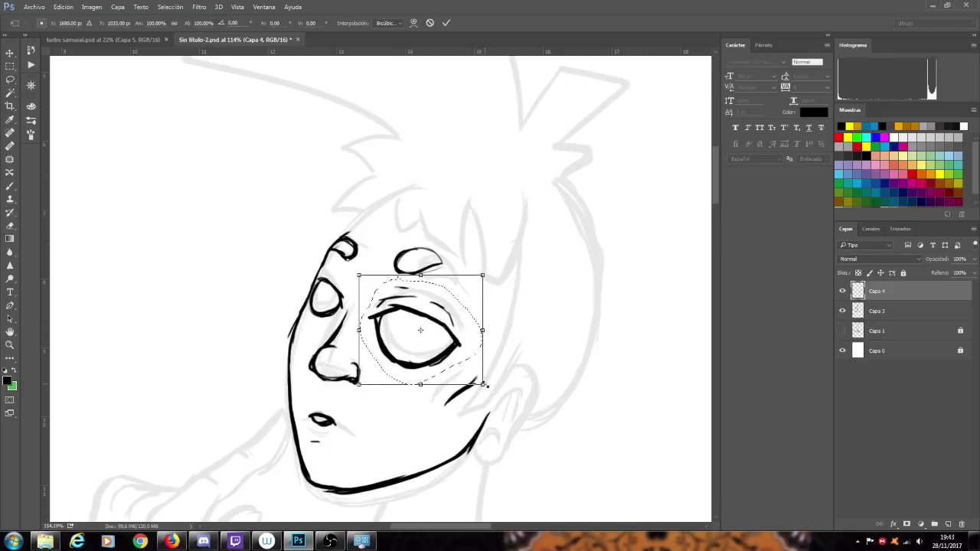
mouse_move(479, 329)
mouse_down()
mouse_move(467, 310)
mouse_move(472, 329)
mouse_up()
drag(480, 267, 475, 263)
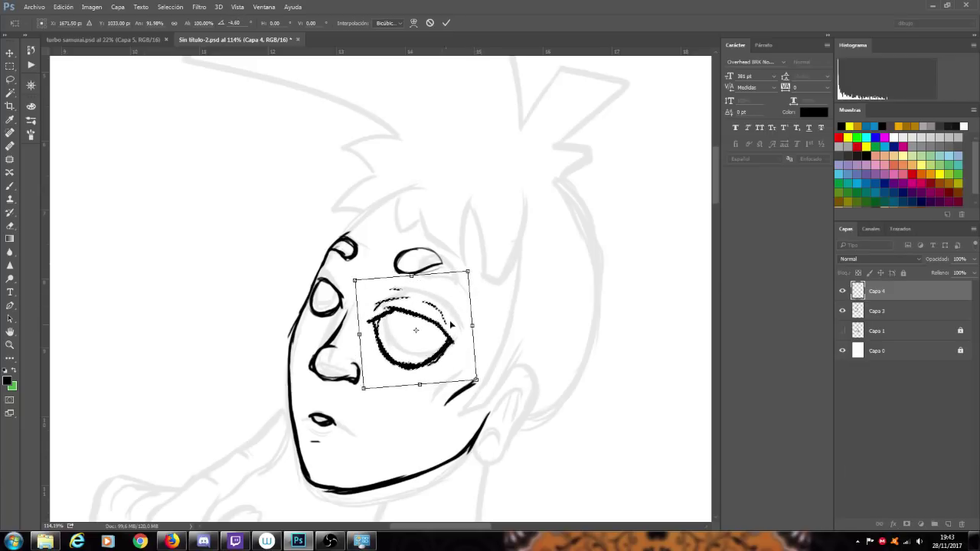
drag(444, 328, 448, 323)
drag(477, 262, 475, 261)
drag(481, 377, 475, 369)
click(446, 24)
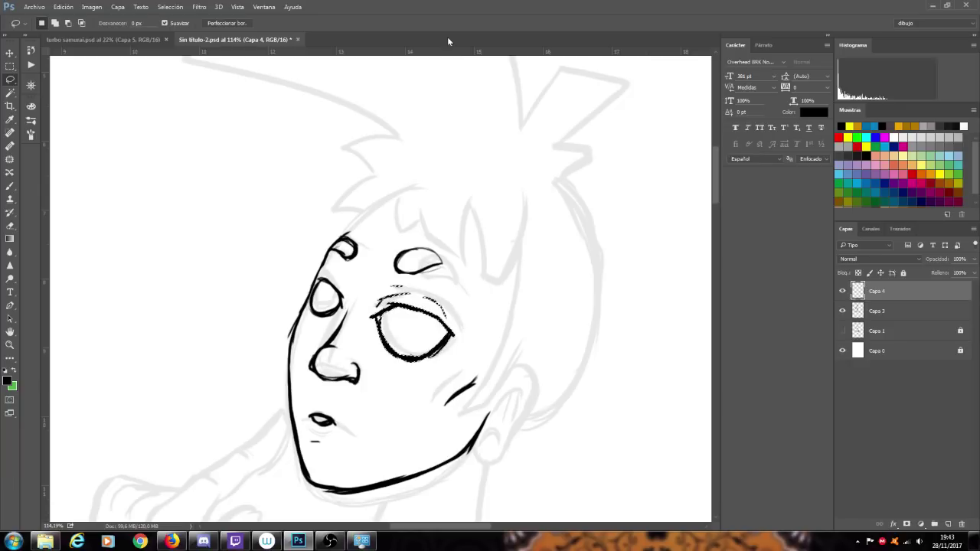
click(11, 93)
click(133, 109)
click(134, 108)
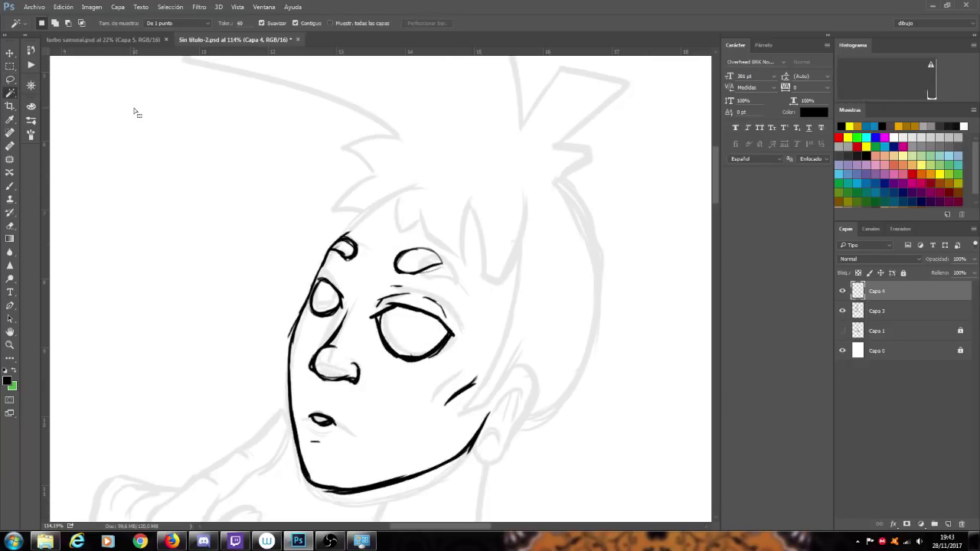
- Redraw the near eye's upper lid as a thick rounded arc with a pointed outer corner, and thin out its lower lid
click(10, 186)
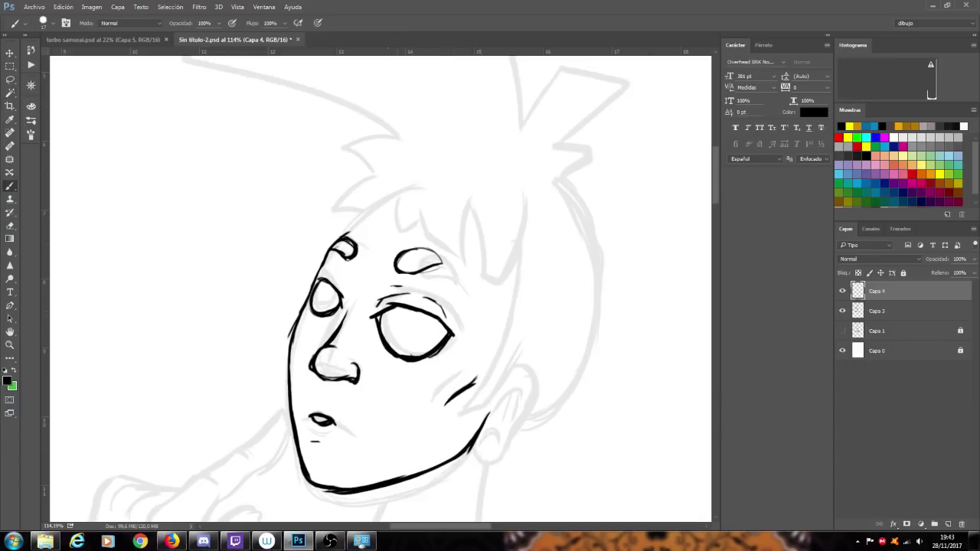
scroll(415, 347, up, 3)
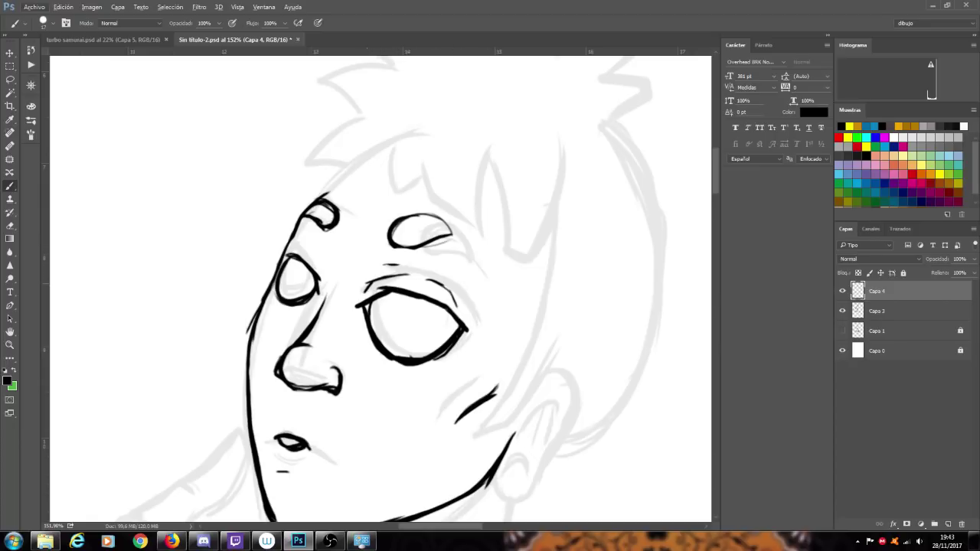
mouse_move(385, 287)
mouse_down()
mouse_move(428, 296)
mouse_move(401, 291)
mouse_move(470, 338)
mouse_move(436, 304)
mouse_move(466, 330)
mouse_up()
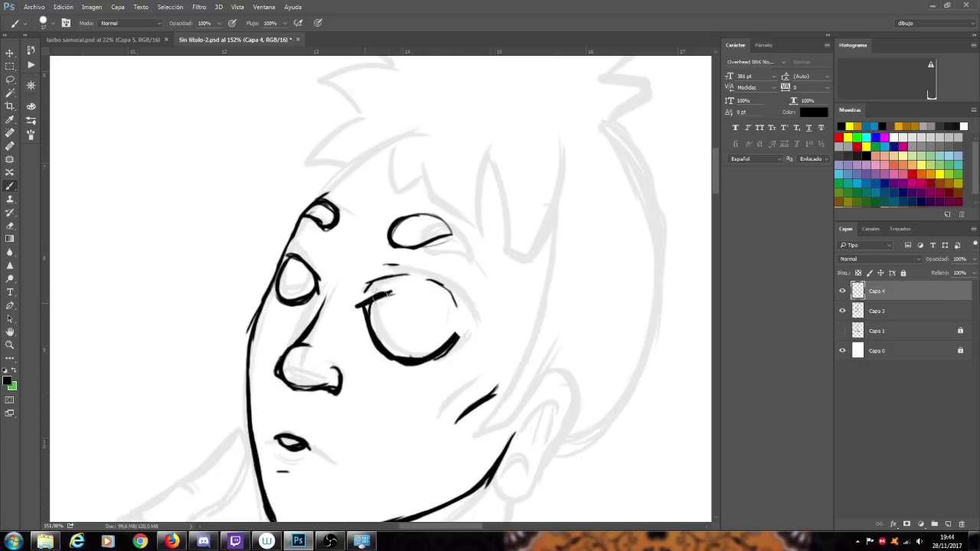
mouse_move(386, 293)
mouse_down()
mouse_move(446, 298)
mouse_move(472, 334)
mouse_move(444, 358)
mouse_move(357, 312)
mouse_move(462, 318)
mouse_up()
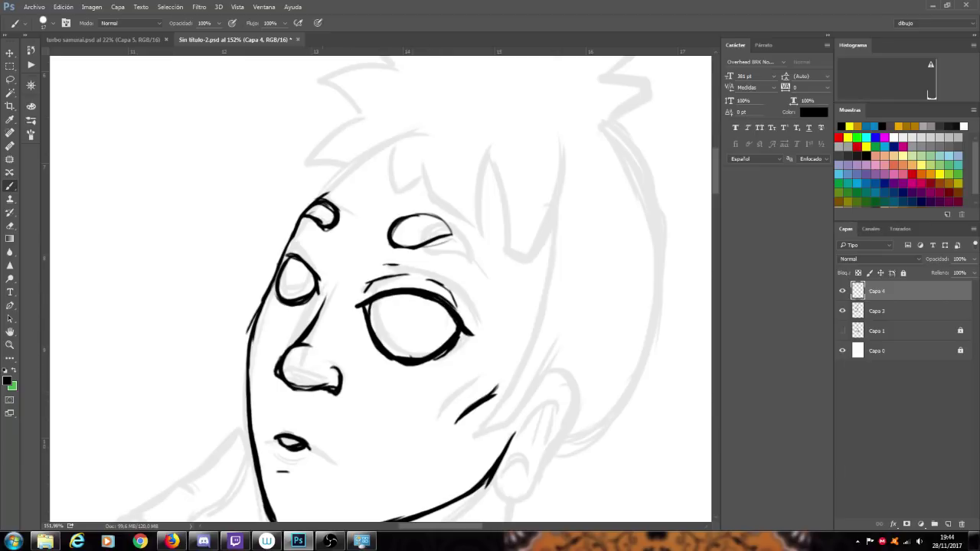
drag(294, 254, 283, 262)
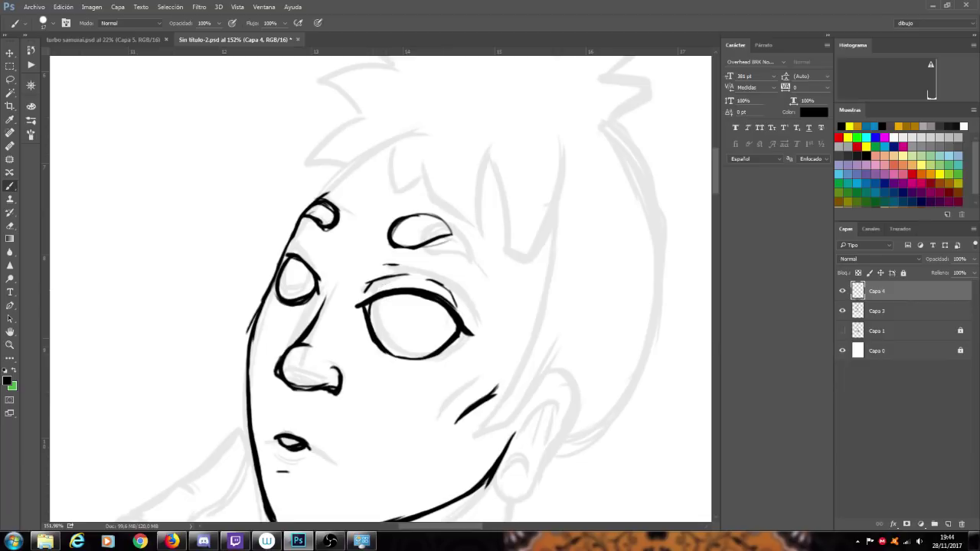
mouse_move(370, 335)
mouse_down()
mouse_move(409, 362)
mouse_move(457, 348)
mouse_up()
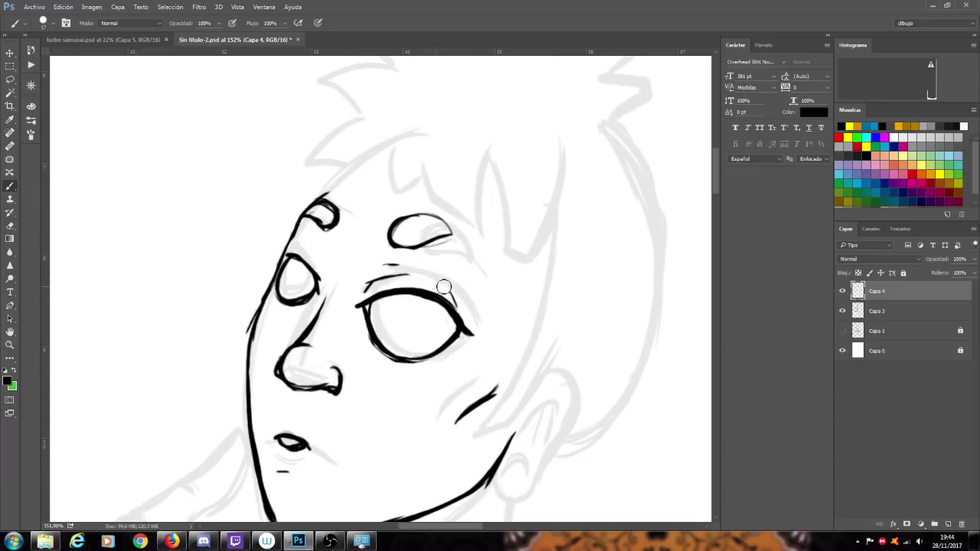
- Ink a short vertical pupil mark inside each eye, toward the side nearer the ear
scroll(470, 284, down, 5)
scroll(623, 312, up, 5)
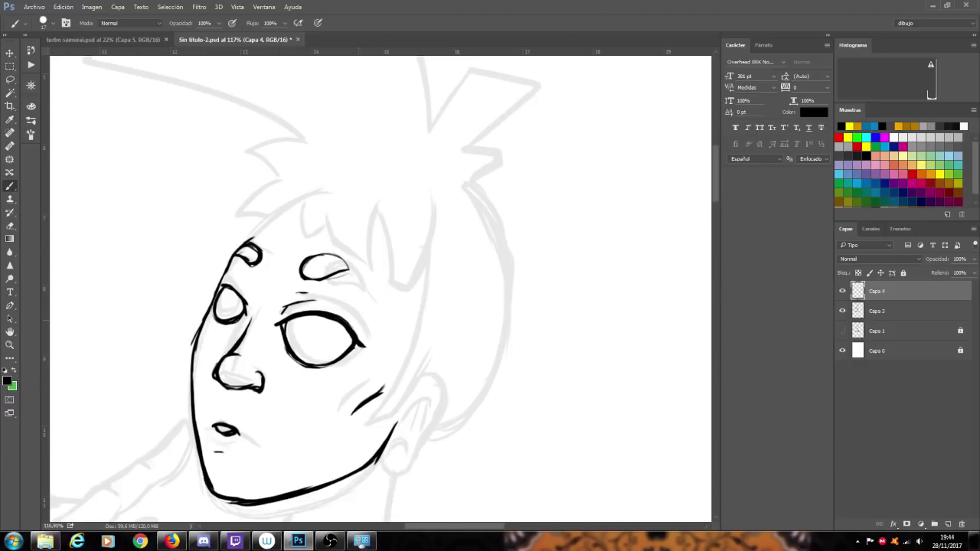
drag(339, 335, 338, 349)
drag(235, 299, 234, 309)
scroll(241, 302, down, 5)
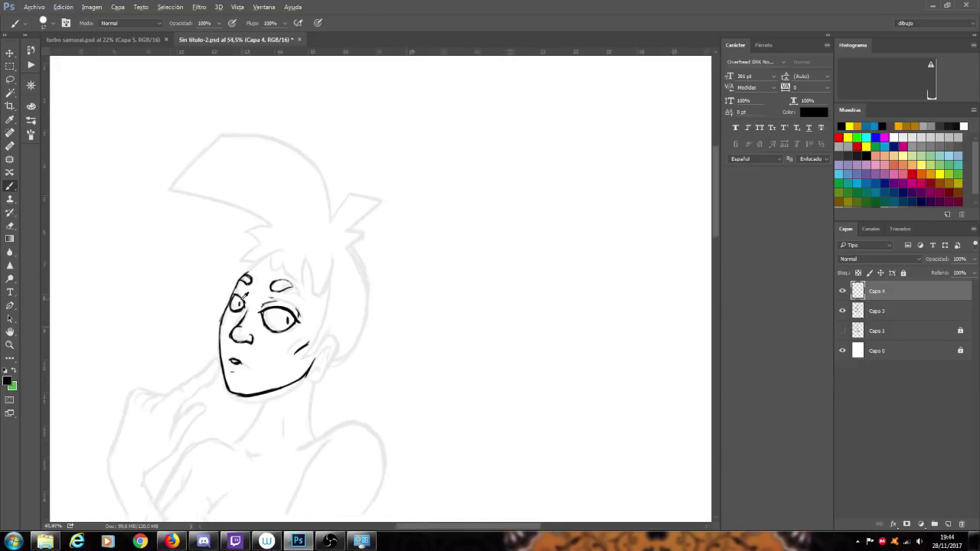
scroll(135, 337, up, 1)
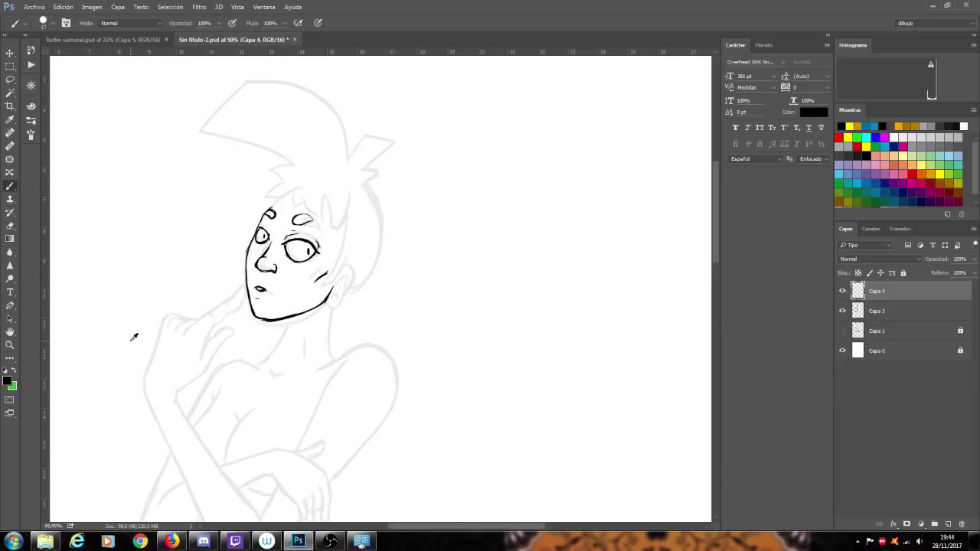
- Raise the opacity of the Capa 3 sketch layer to 100%
scroll(173, 301, up, 2)
scroll(234, 260, down, 4)
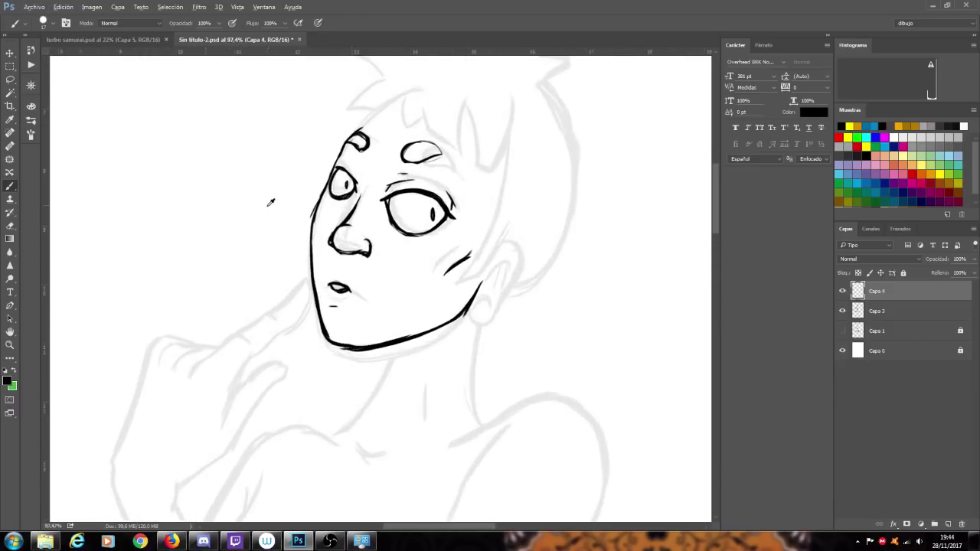
scroll(451, 255, down, 1)
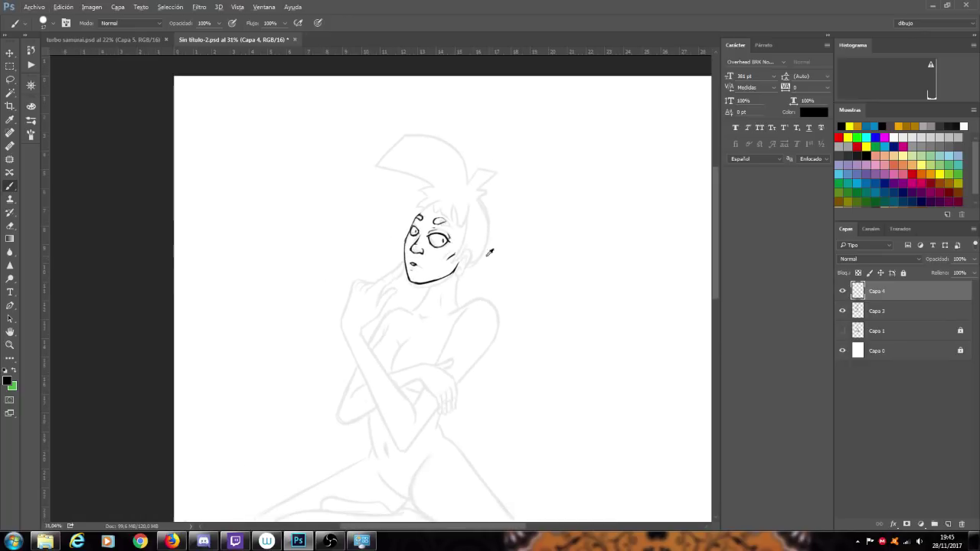
click(877, 313)
click(973, 259)
drag(959, 273, 974, 273)
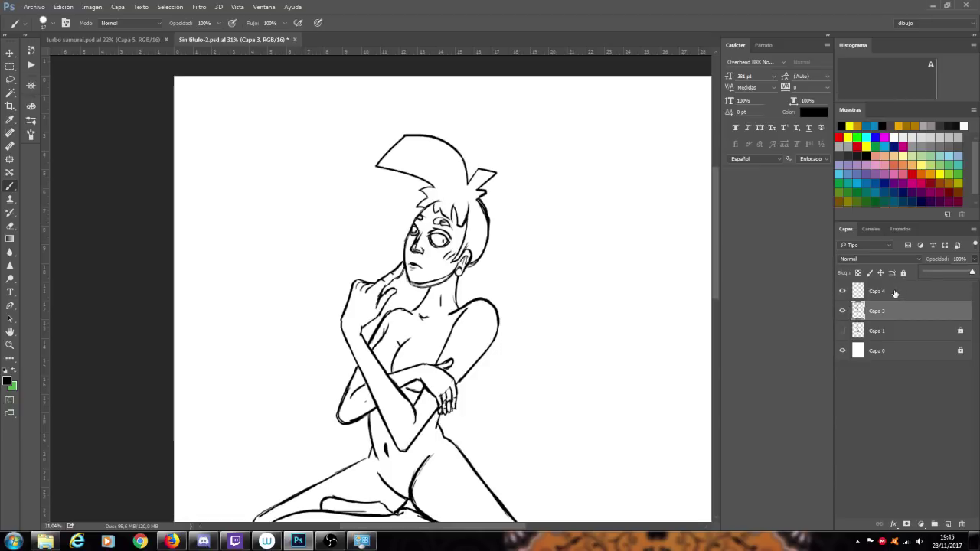
- Erase the old Capa 3 sketch lines around the eyes, nose, mouth, jaw, near eyebrow and cheek that duplicate the inked face
scroll(431, 189, up, 2)
scroll(563, 229, up, 1)
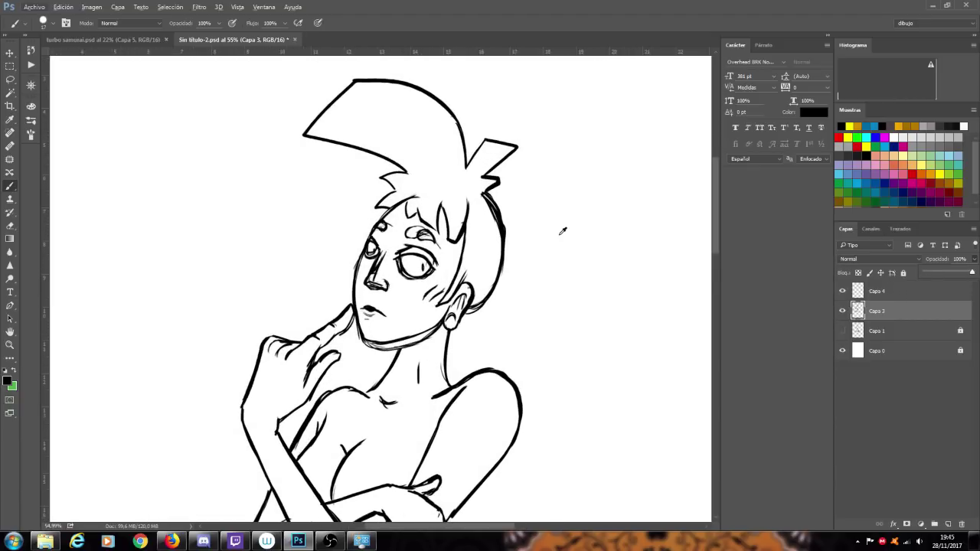
click(413, 260)
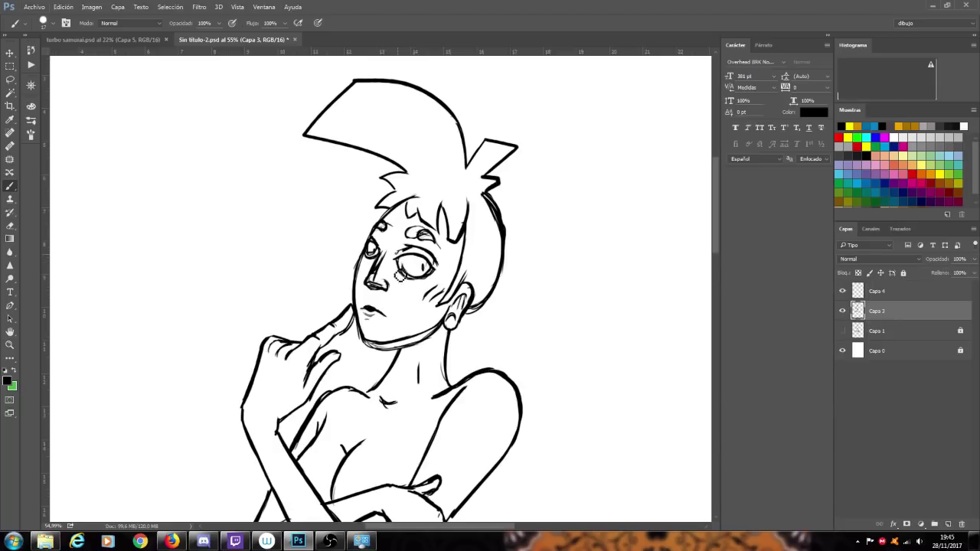
drag(408, 277, 444, 270)
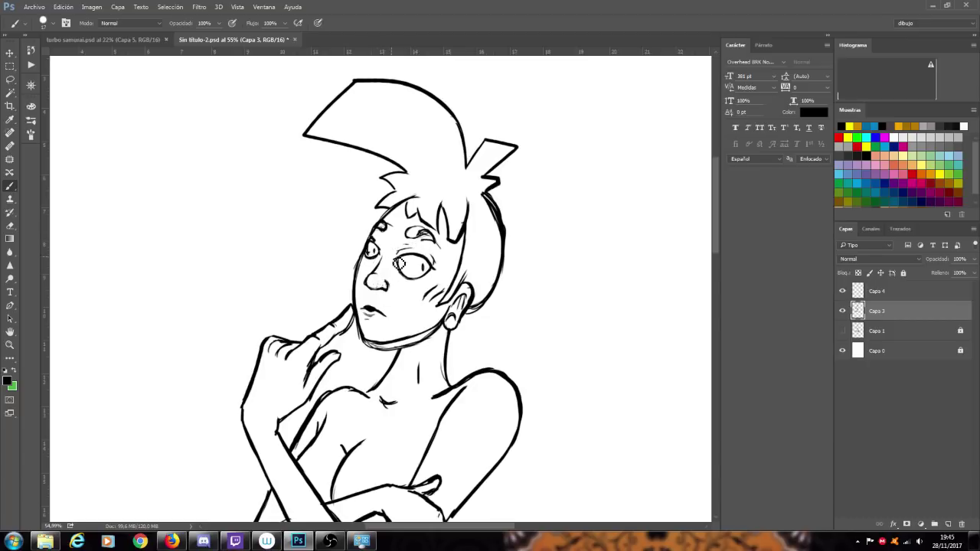
mouse_move(378, 304)
mouse_down()
mouse_move(371, 326)
mouse_move(385, 314)
mouse_move(374, 324)
mouse_move(369, 307)
mouse_up()
drag(419, 351, 373, 354)
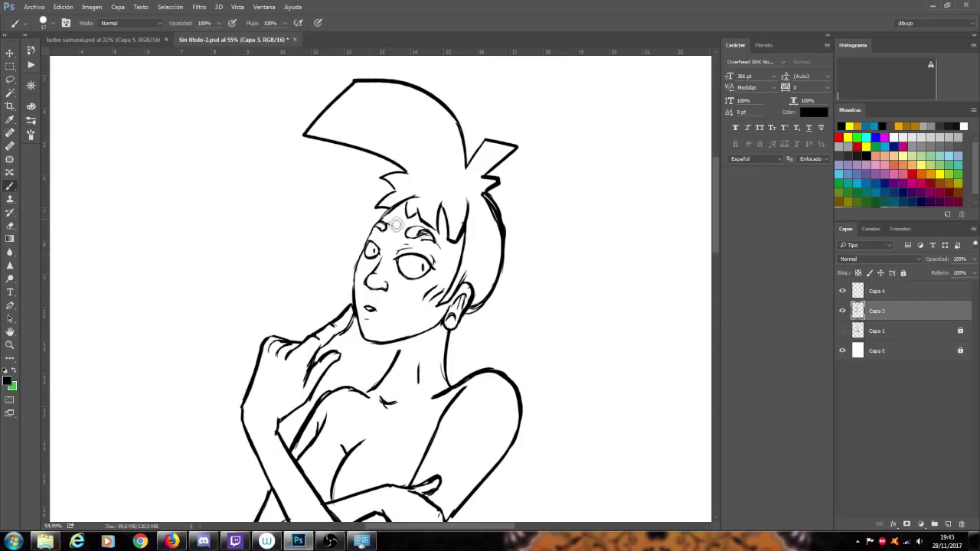
drag(440, 283, 432, 304)
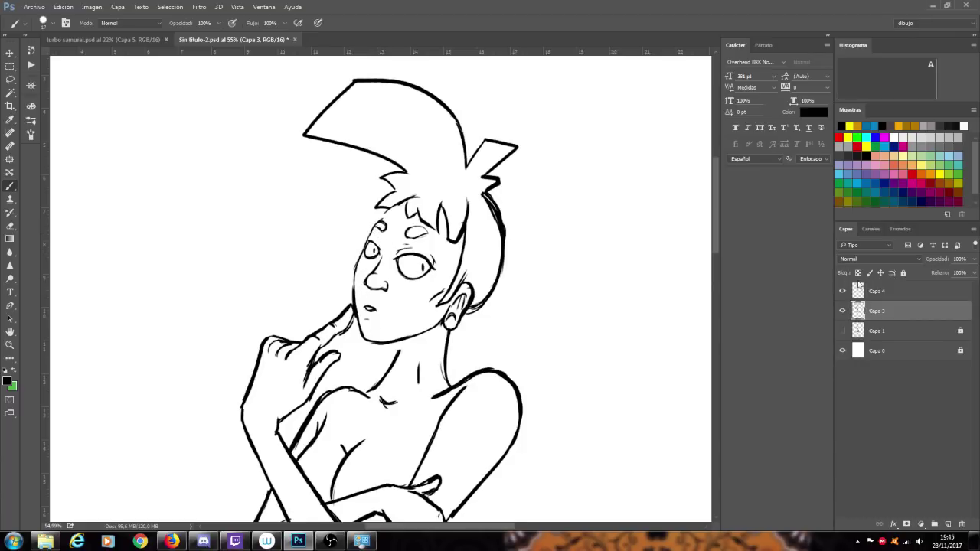
scroll(620, 271, down, 5)
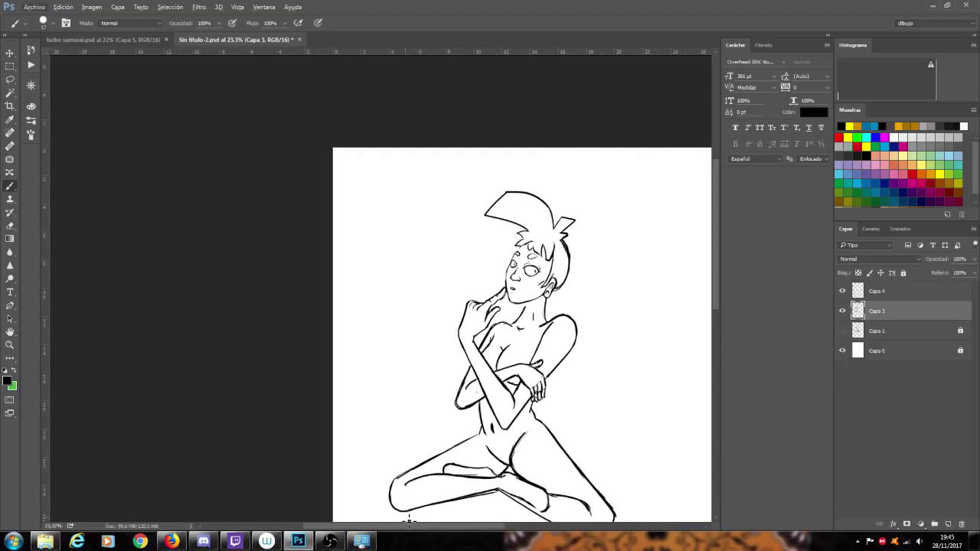
drag(437, 528, 489, 530)
scroll(522, 413, down, 3)
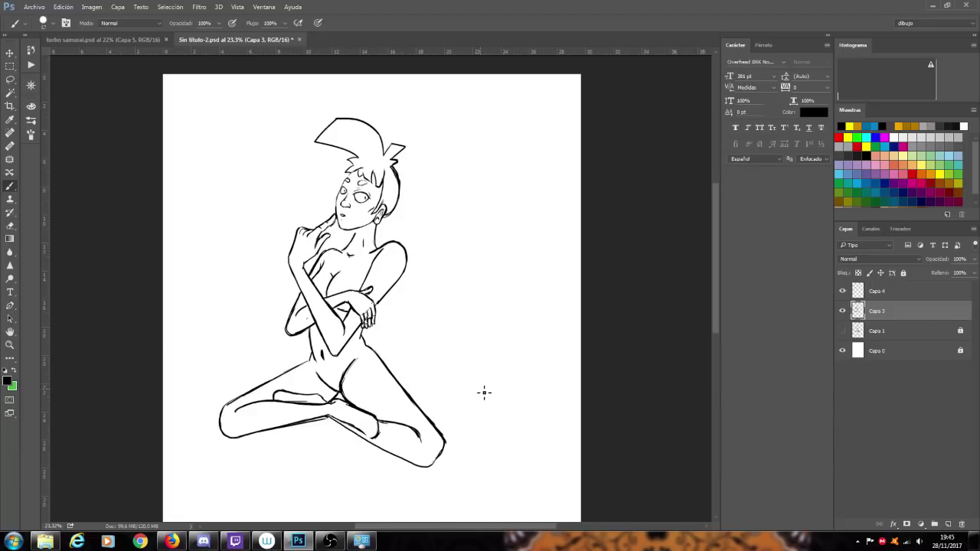
- Switch to Firefox to read the YouTube stream's live chat, and return to Photoshop
click(171, 541)
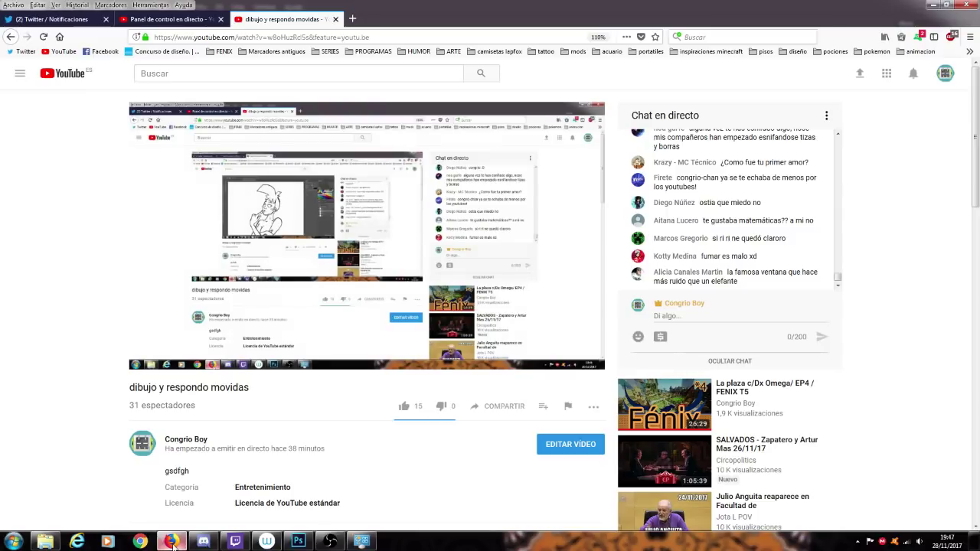
mouse_move(147, 361)
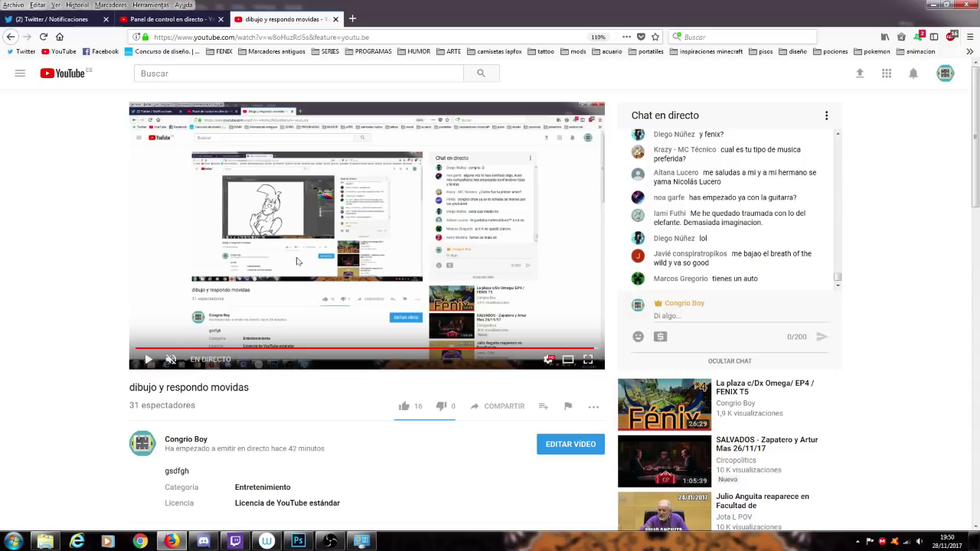
click(298, 541)
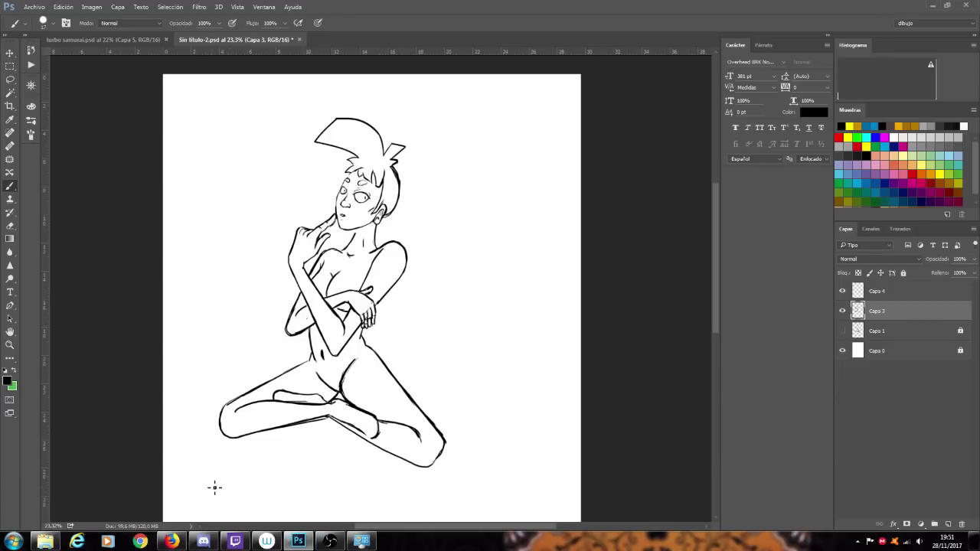
- Hide Capa 4 and show it again to compare its inked face with the sketch below
scroll(428, 149, up, 2)
scroll(335, 271, down, 2)
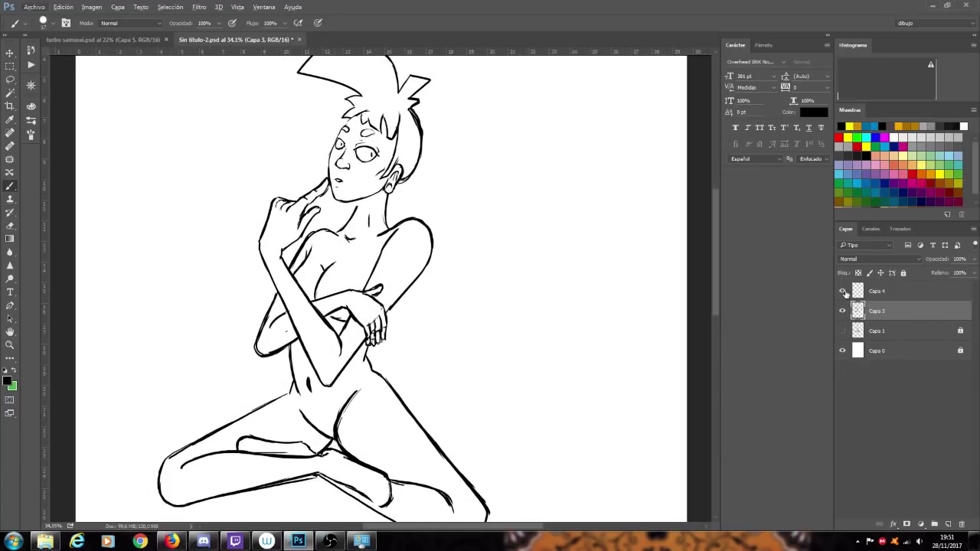
scroll(629, 365, down, 2)
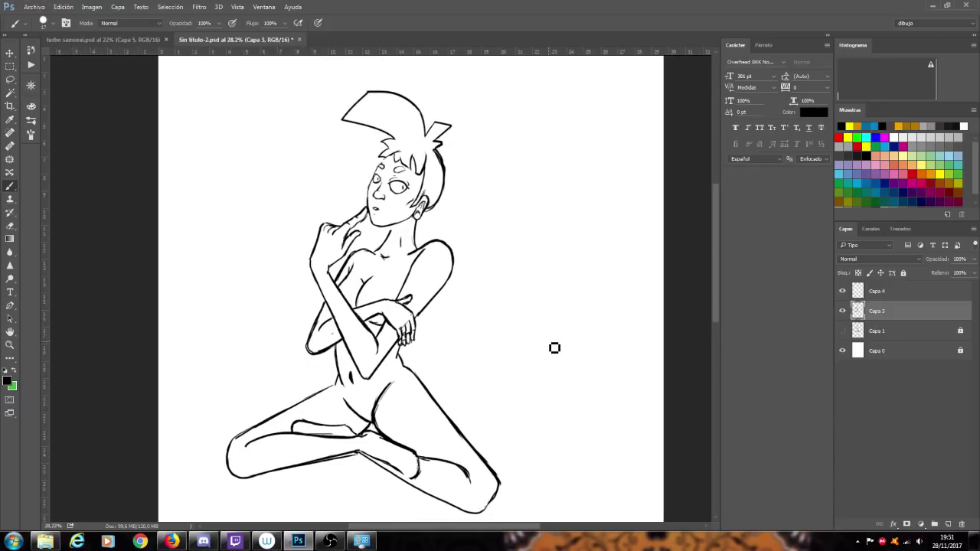
click(876, 292)
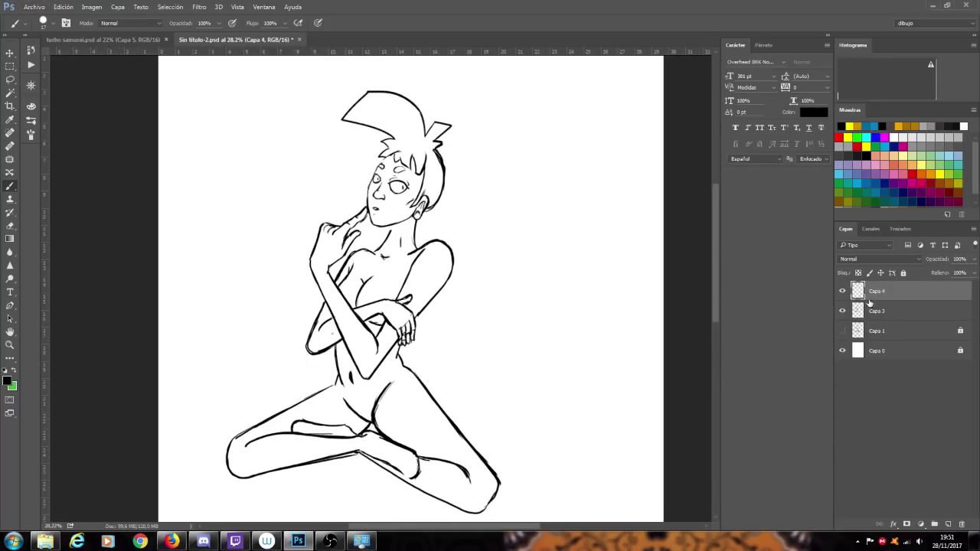
click(841, 292)
click(841, 291)
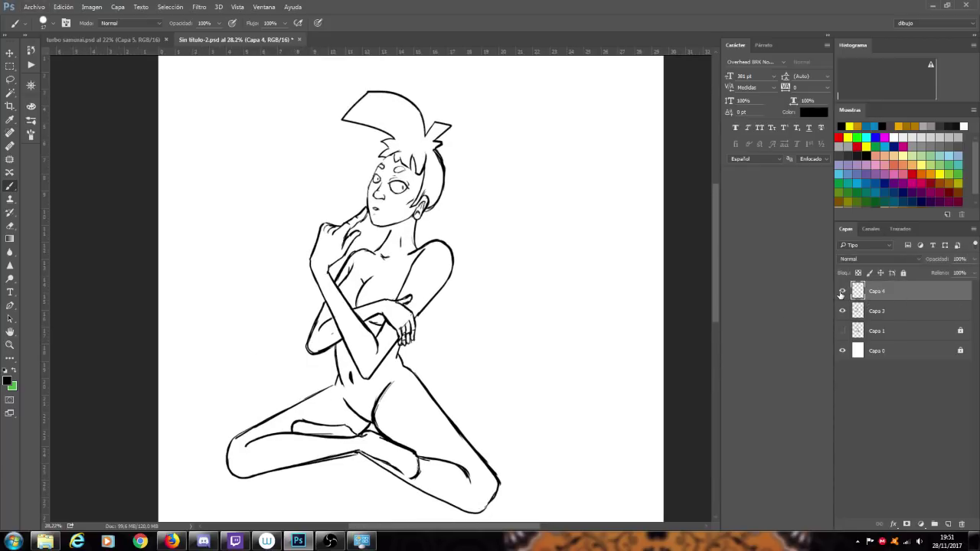
- Fade Capa 3 to 22% opacity and add a new layer above Capa 4
click(880, 311)
click(973, 259)
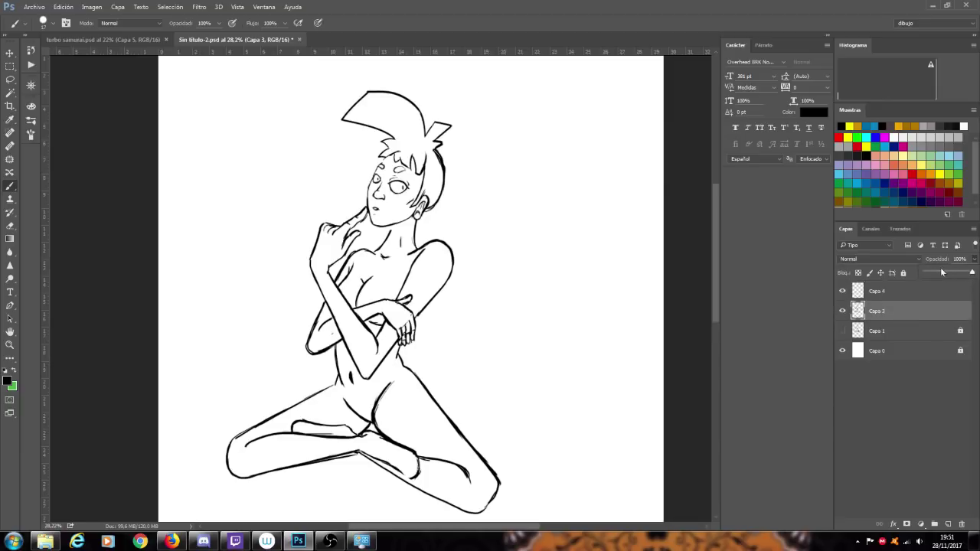
click(941, 273)
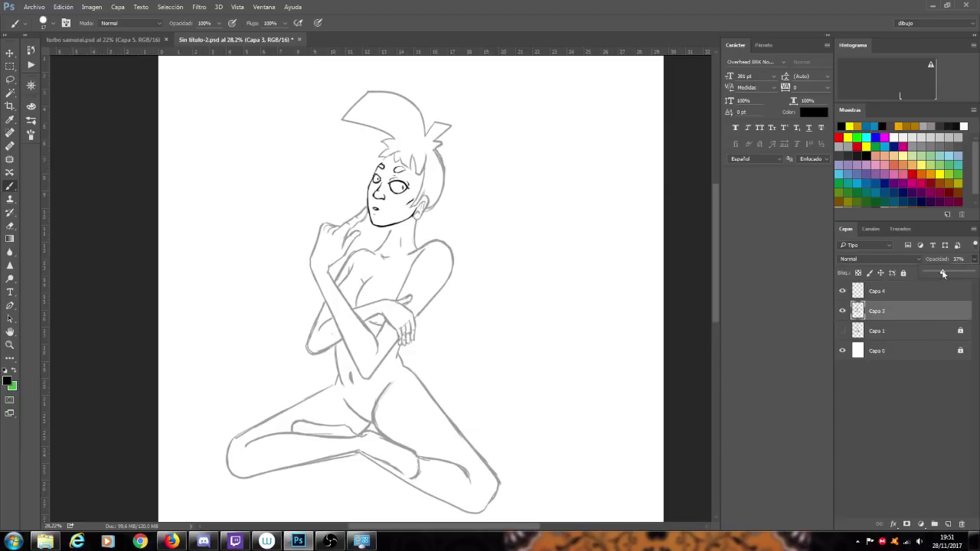
drag(938, 272, 934, 273)
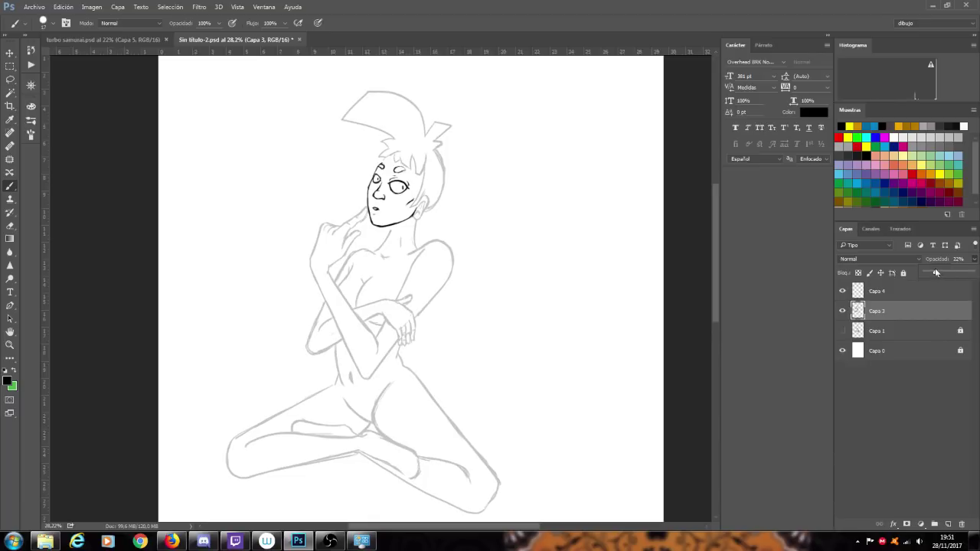
click(905, 288)
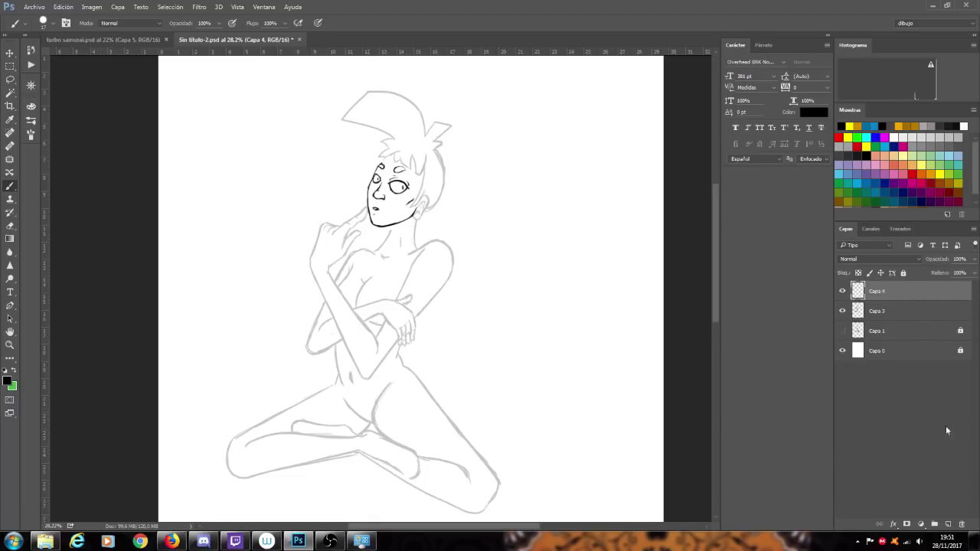
click(947, 524)
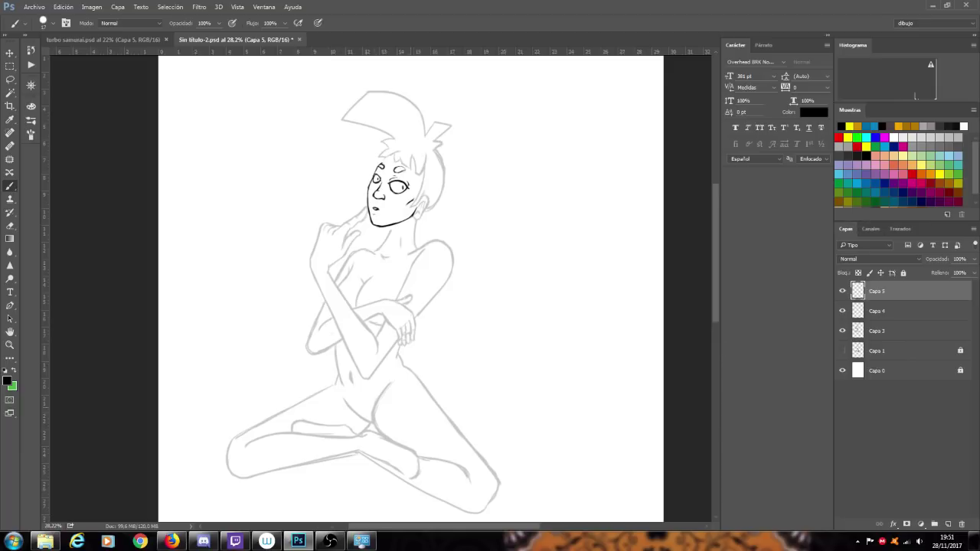
- Sketch a curved trouser waistband filled with zigzags around the hips, with a short line starting the outer hip
mouse_move(337, 383)
mouse_down()
mouse_move(394, 382)
mouse_move(373, 395)
mouse_move(386, 391)
mouse_move(404, 367)
mouse_up()
mouse_move(333, 380)
mouse_down()
mouse_move(386, 384)
mouse_move(406, 368)
mouse_up()
drag(401, 360, 414, 366)
mouse_move(332, 378)
mouse_down()
mouse_move(348, 395)
mouse_move(379, 395)
mouse_move(416, 370)
mouse_up()
mouse_move(329, 385)
mouse_down()
mouse_move(393, 395)
mouse_move(423, 368)
mouse_move(440, 397)
mouse_up()
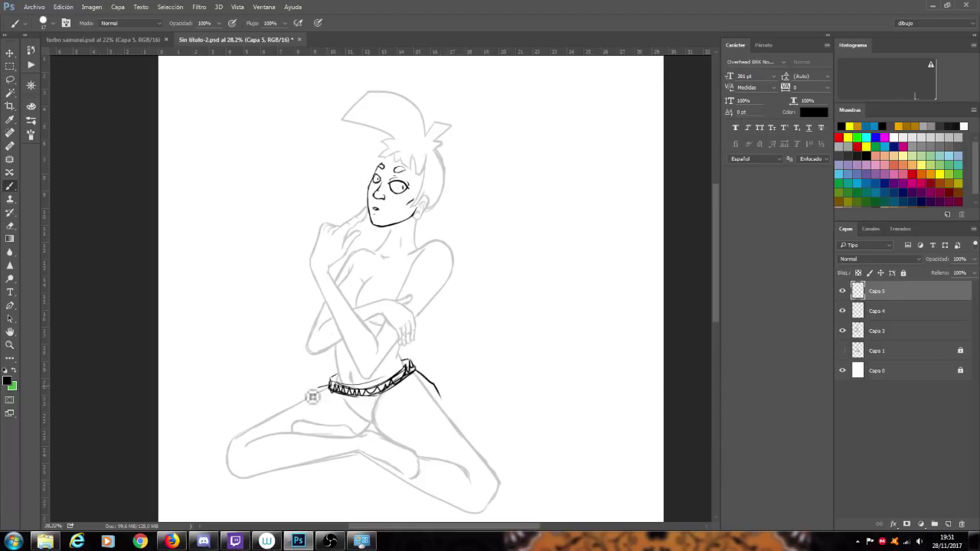
- Sketch loose trouser outlines along the outside of both thighs, with fold lines meeting at the centre seam
mouse_move(308, 393)
mouse_down()
mouse_move(270, 408)
mouse_move(227, 454)
mouse_up()
drag(342, 402, 368, 423)
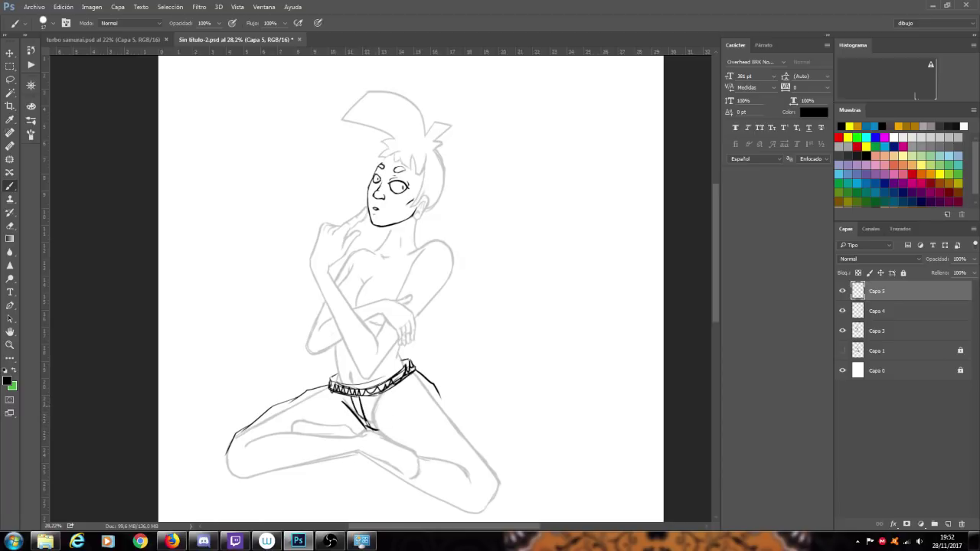
drag(376, 404, 375, 433)
drag(438, 391, 501, 473)
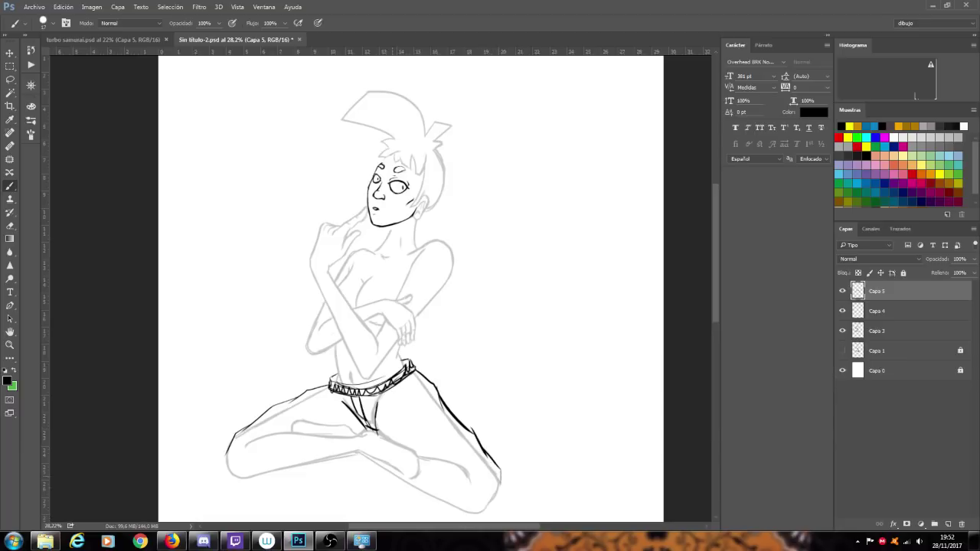
- Sketch the baggy lower trouser legs around the crossed shins, with folds and a zigzag-filled cuff at one ankle
mouse_move(243, 443)
mouse_down()
mouse_move(288, 429)
mouse_move(353, 452)
mouse_move(263, 485)
mouse_move(229, 477)
mouse_move(222, 461)
mouse_move(240, 430)
mouse_up()
key(ctrl+z)
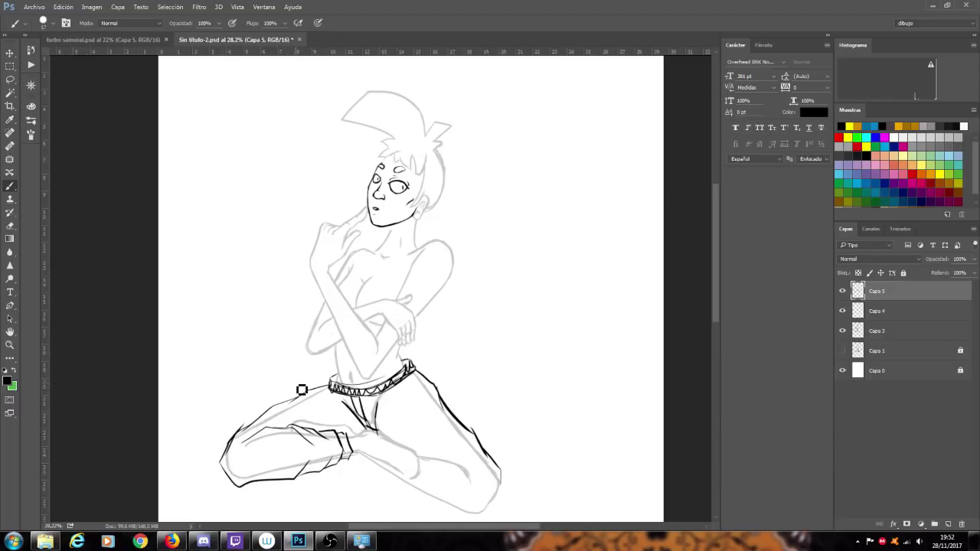
mouse_move(341, 435)
mouse_down()
mouse_move(356, 457)
mouse_move(346, 465)
mouse_move(411, 500)
mouse_move(484, 528)
mouse_move(502, 498)
mouse_up()
mouse_move(408, 449)
mouse_down()
mouse_move(442, 455)
mouse_move(474, 482)
mouse_up()
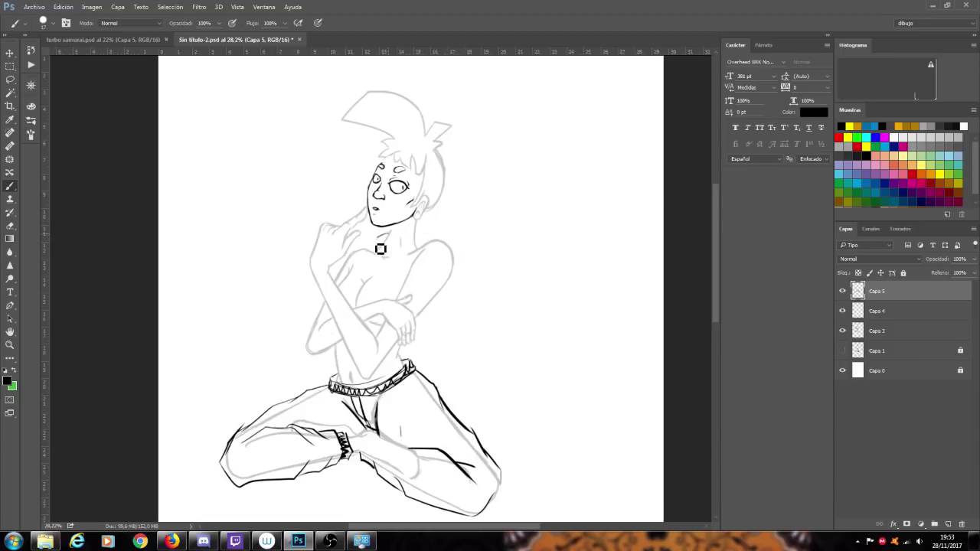
- Sketch an open raised vest collar around the neck and a jagged torn edge over the near shoulder
mouse_move(385, 235)
mouse_down()
mouse_move(374, 266)
mouse_move(379, 248)
mouse_move(419, 241)
mouse_up()
drag(408, 249, 401, 264)
mouse_move(423, 236)
mouse_down()
mouse_move(421, 258)
mouse_move(406, 253)
mouse_move(398, 267)
mouse_move(411, 266)
mouse_up()
drag(388, 235, 378, 255)
mouse_move(427, 244)
mouse_down()
mouse_move(453, 240)
mouse_move(454, 271)
mouse_up()
mouse_move(445, 236)
mouse_down()
mouse_move(439, 249)
mouse_move(423, 249)
mouse_up()
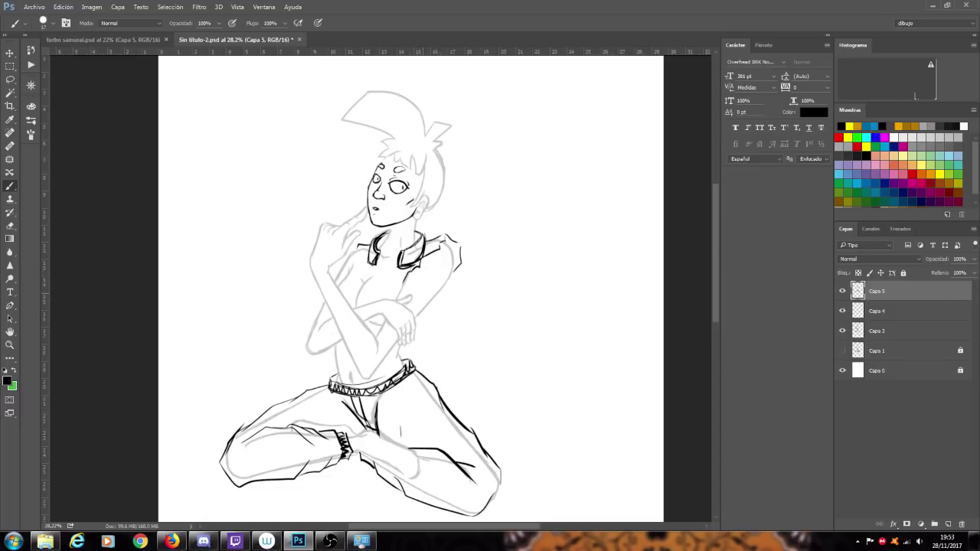
- Sketch the rest of the open vest: arm line, far armhole, both front edges and the lower hem corners beside the waist
mouse_move(450, 249)
mouse_down()
mouse_move(459, 276)
mouse_move(418, 314)
mouse_up()
drag(364, 254, 352, 282)
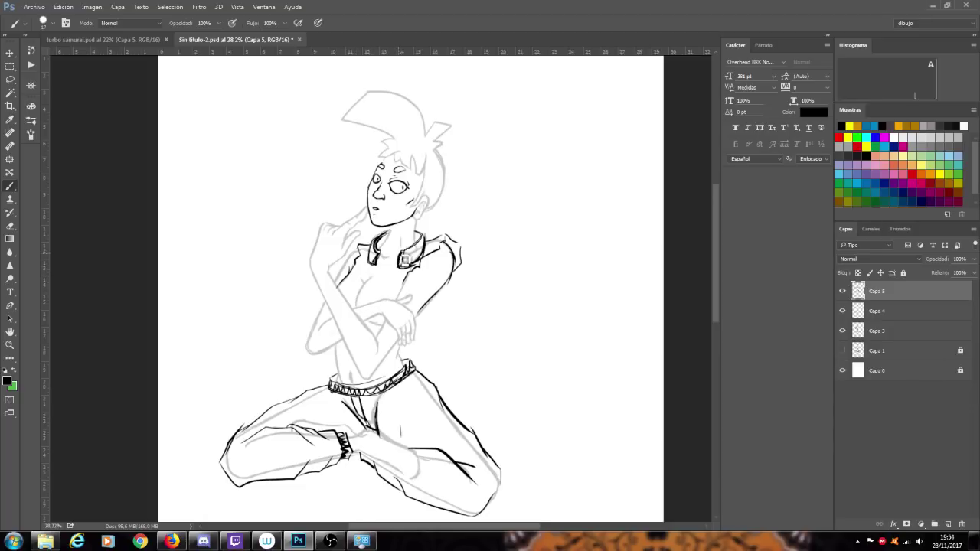
drag(396, 272, 385, 299)
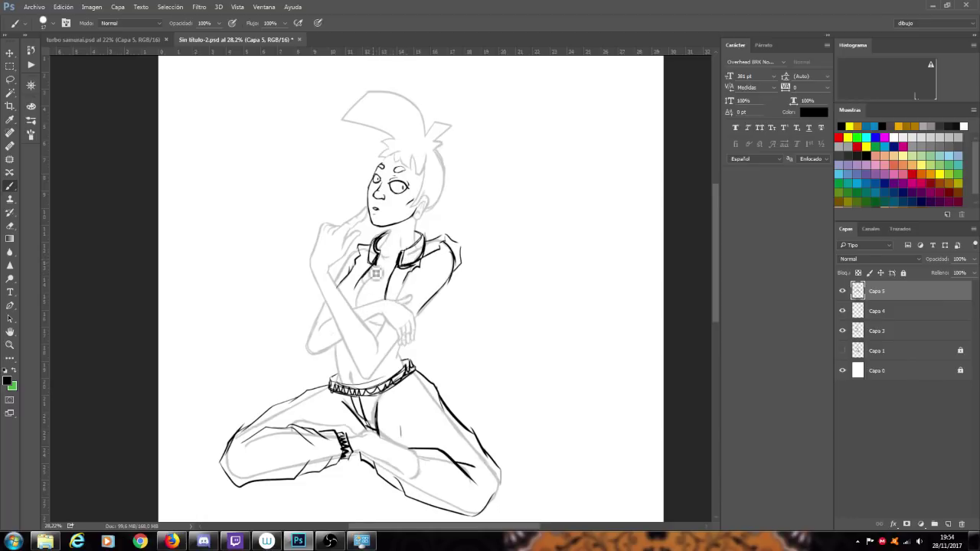
drag(359, 280, 350, 305)
drag(392, 347, 431, 350)
drag(423, 312, 428, 360)
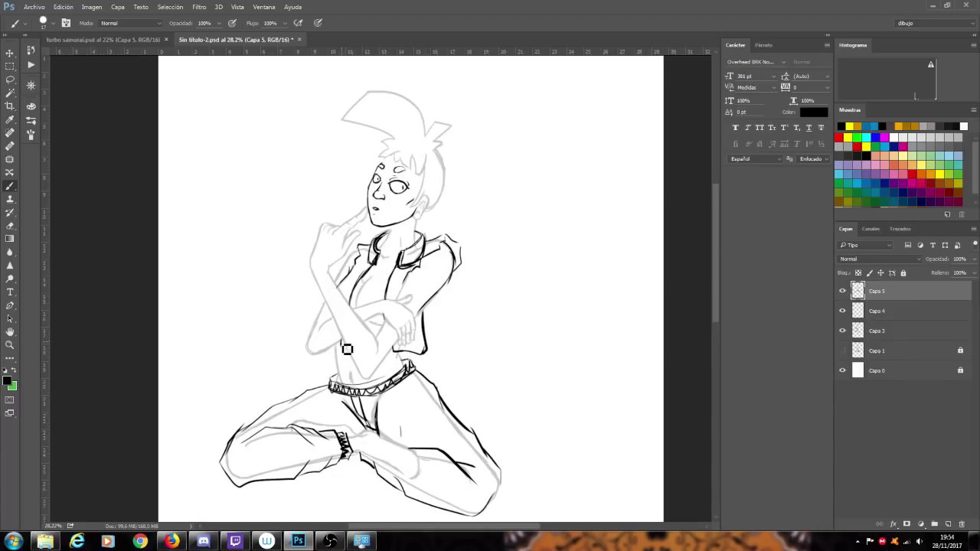
drag(341, 342, 329, 351)
- Thicken and darken the far side of the vest collar, undoing the last stroke
drag(381, 272, 373, 260)
mouse_move(379, 241)
mouse_down()
mouse_move(380, 268)
mouse_move(389, 234)
mouse_up()
key(ctrl+z)
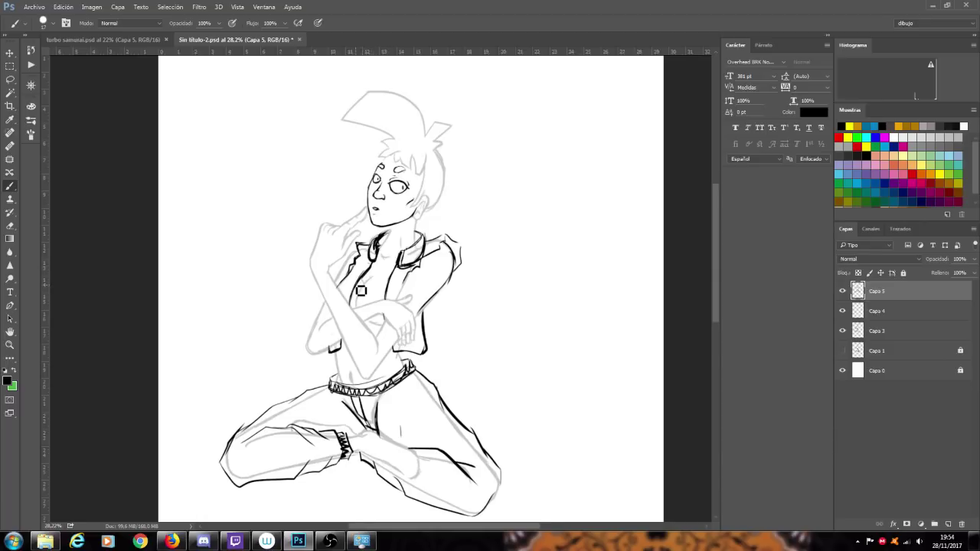
- Sketch a curved undershirt neckline across the chest and a wide hatched wristband on the raised wrist
drag(356, 287, 373, 290)
mouse_move(337, 281)
mouse_down()
mouse_move(319, 296)
mouse_move(322, 285)
mouse_move(317, 294)
mouse_move(322, 310)
mouse_move(346, 297)
mouse_move(345, 287)
mouse_move(339, 281)
mouse_move(314, 296)
mouse_up()
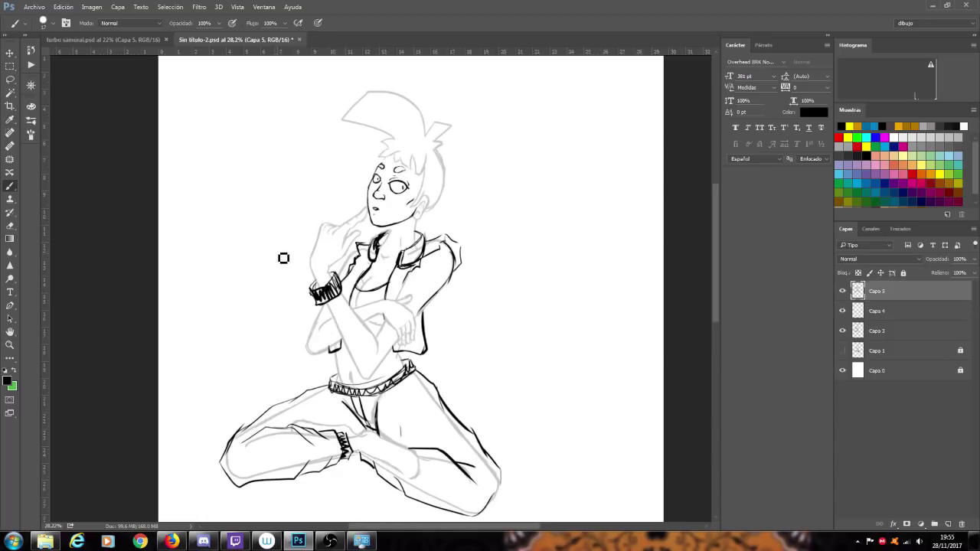
scroll(269, 247, down, 2)
scroll(370, 115, up, 2)
scroll(372, 124, up, 3)
scroll(381, 141, up, 4)
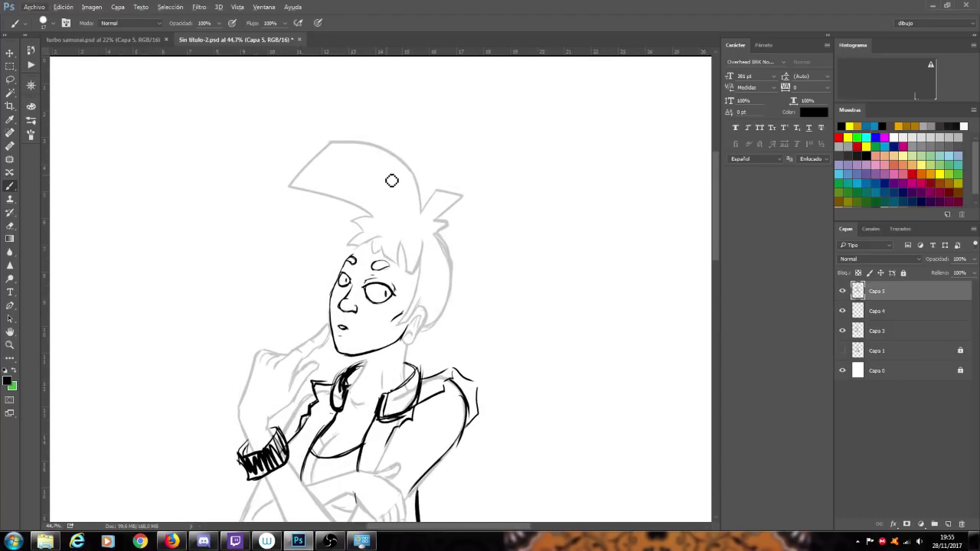
scroll(392, 182, down, 3)
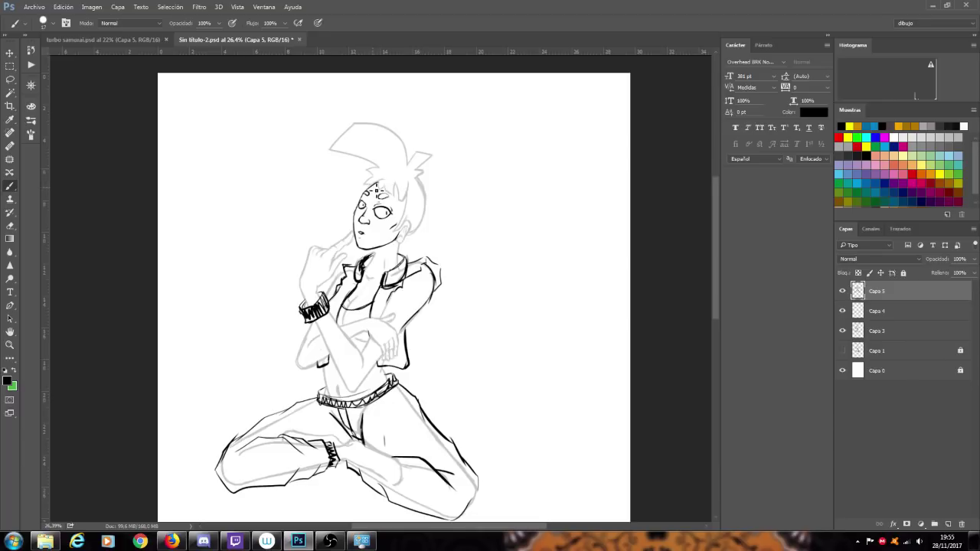
- Sketch a wide headband across the forehead and around the head, with two pointed knot tails behind the ear
mouse_move(367, 188)
mouse_down()
mouse_move(376, 177)
mouse_move(390, 189)
mouse_move(410, 225)
mouse_move(382, 171)
mouse_move(406, 180)
mouse_move(418, 231)
mouse_up()
key(ctrl+z)
key(ctrl+z)
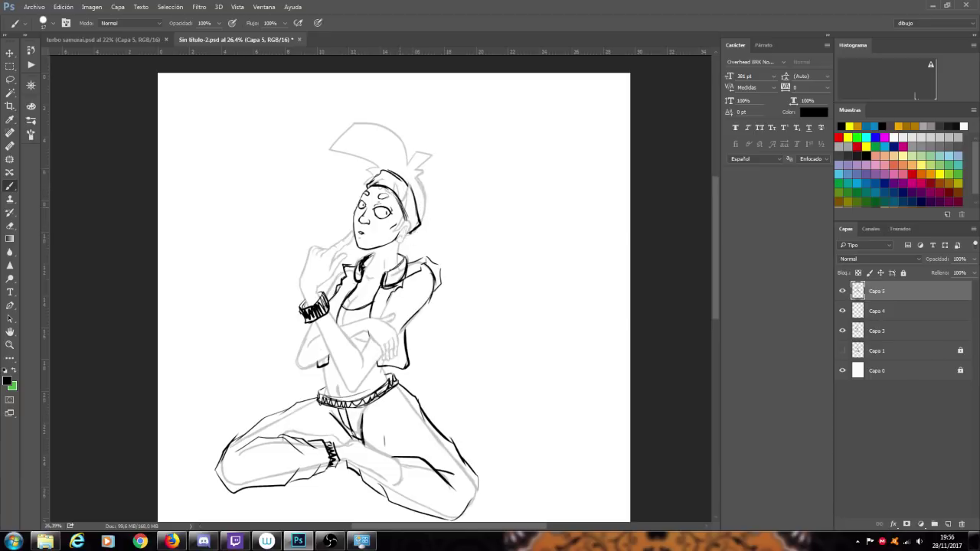
mouse_move(414, 230)
mouse_down()
mouse_move(432, 256)
mouse_move(423, 250)
mouse_move(432, 236)
mouse_move(421, 240)
mouse_up()
scroll(402, 150, up, 3)
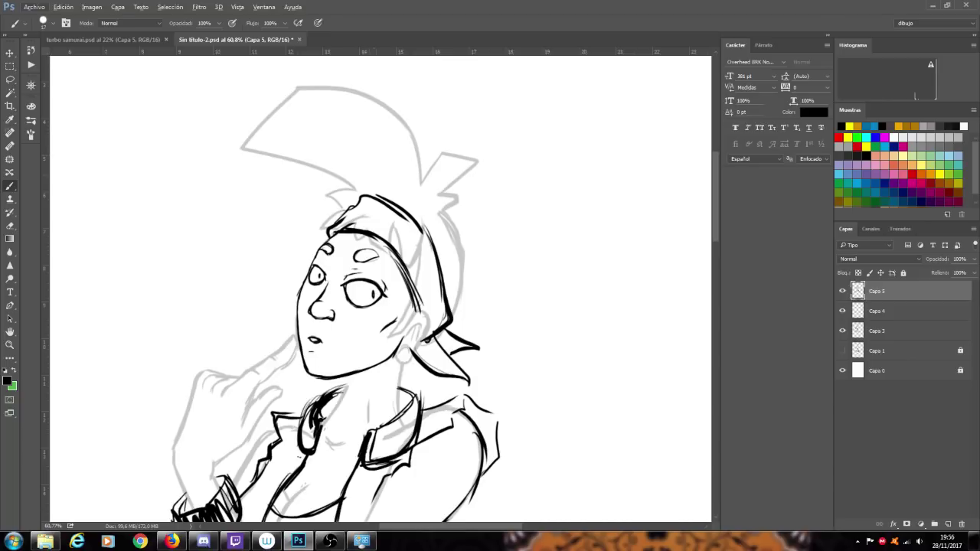
- Erase the front part of the headband and redraw its upper and lower edges closer to the forehead
mouse_move(342, 230)
mouse_down()
mouse_move(331, 239)
mouse_move(389, 199)
mouse_move(379, 202)
mouse_up()
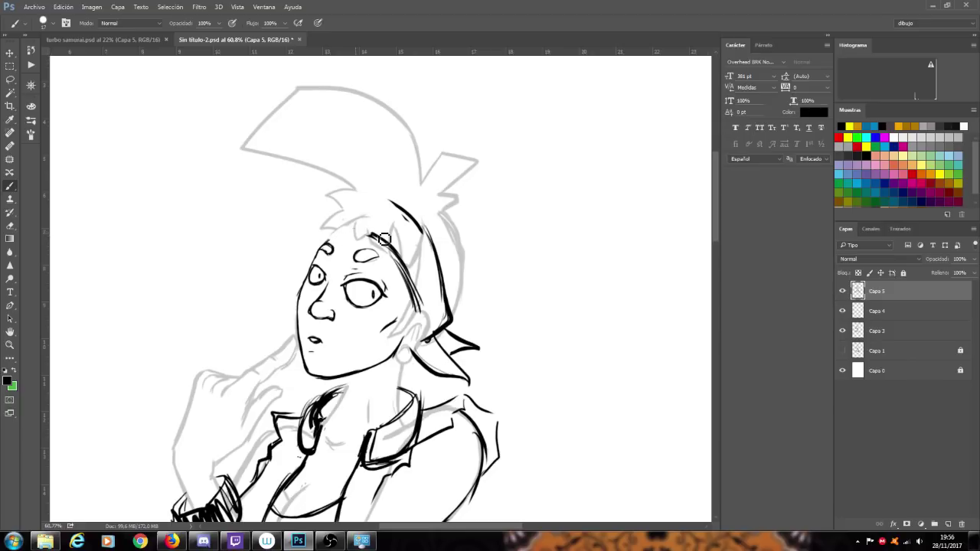
mouse_move(390, 203)
mouse_down()
mouse_move(415, 224)
mouse_move(406, 216)
mouse_move(383, 245)
mouse_up()
drag(331, 240, 388, 258)
mouse_move(327, 229)
mouse_down()
mouse_move(356, 211)
mouse_move(390, 214)
mouse_move(364, 210)
mouse_move(438, 253)
mouse_up()
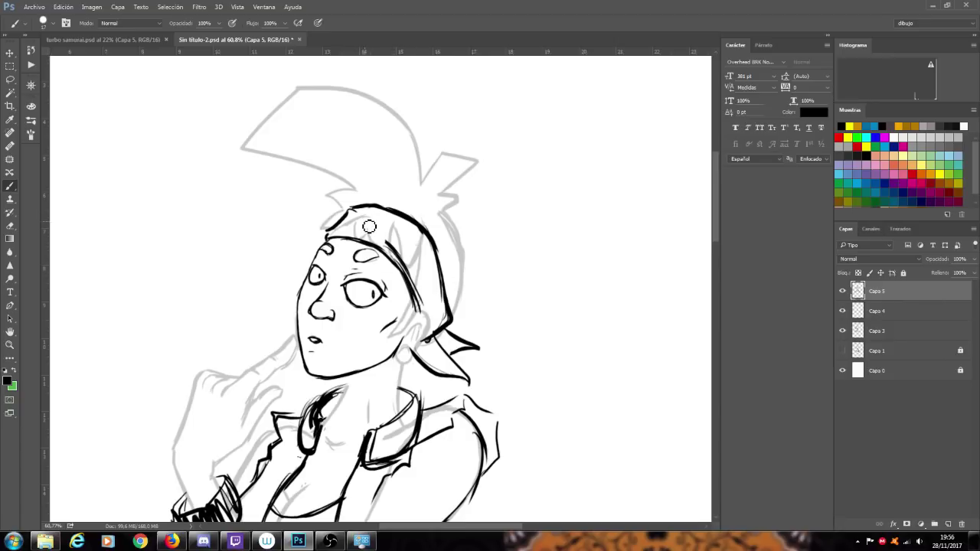
- Try a small spiral emblem on the front of the headband
mouse_move(363, 226)
mouse_down()
mouse_move(378, 215)
mouse_move(359, 229)
mouse_up()
scroll(369, 237, down, 3)
scroll(413, 225, up, 3)
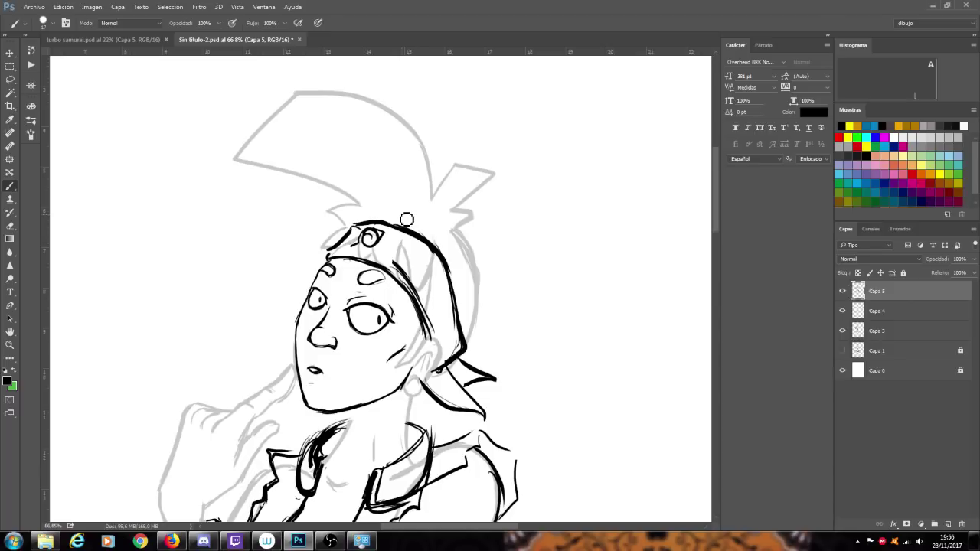
mouse_move(373, 240)
mouse_down()
mouse_move(364, 248)
mouse_move(371, 236)
mouse_move(376, 247)
mouse_move(363, 234)
mouse_move(376, 231)
mouse_up()
- Redraw the small far hem corner of the vest beside the waist and add a new layer above Capa 5
scroll(375, 230, down, 6)
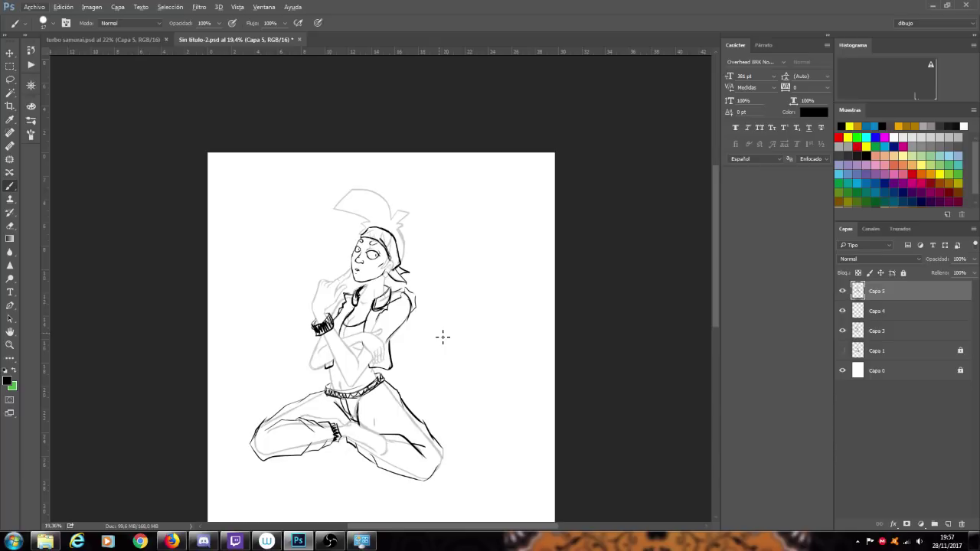
scroll(395, 218, up, 2)
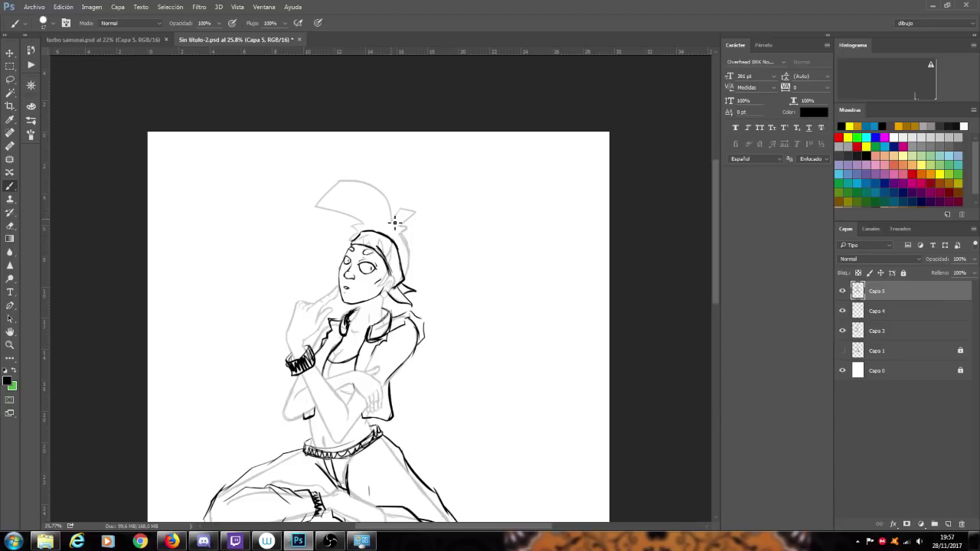
scroll(305, 325, up, 3)
scroll(260, 353, down, 1)
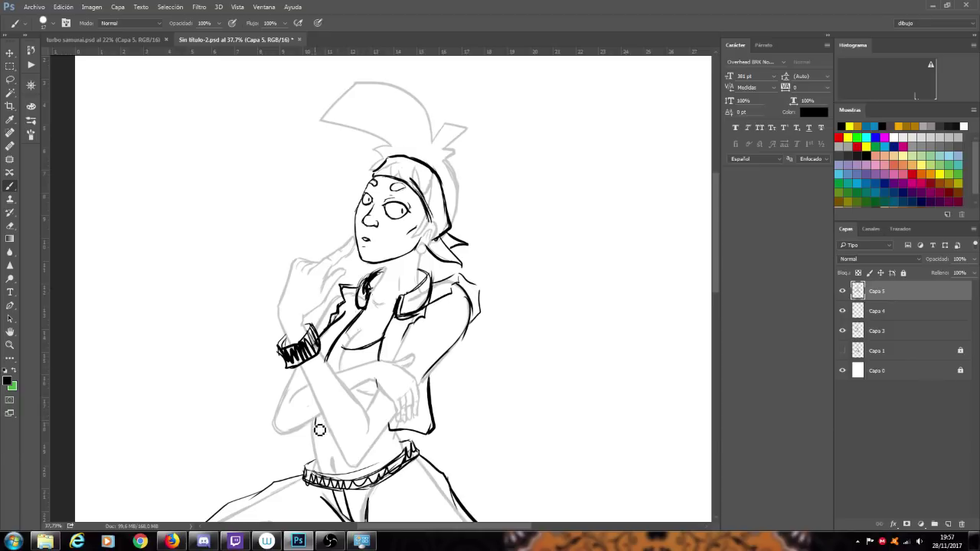
drag(302, 425, 310, 433)
click(947, 523)
- Try a tall pointed hair tuft above the headband with jagged hair behind the head, and undo it
mouse_move(387, 157)
mouse_down()
mouse_move(380, 127)
mouse_move(447, 145)
mouse_move(470, 208)
mouse_move(457, 224)
mouse_up()
scroll(488, 218, down, 4)
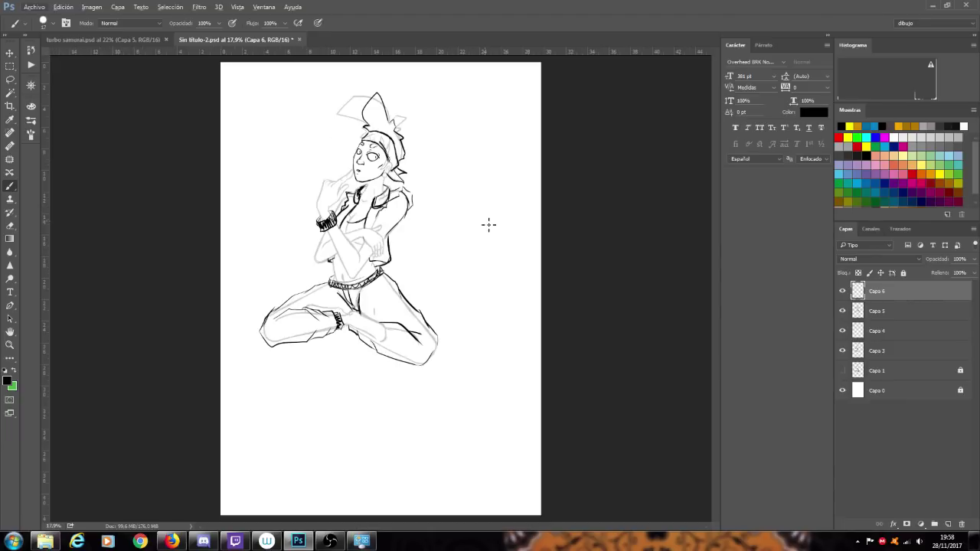
scroll(437, 142, up, 2)
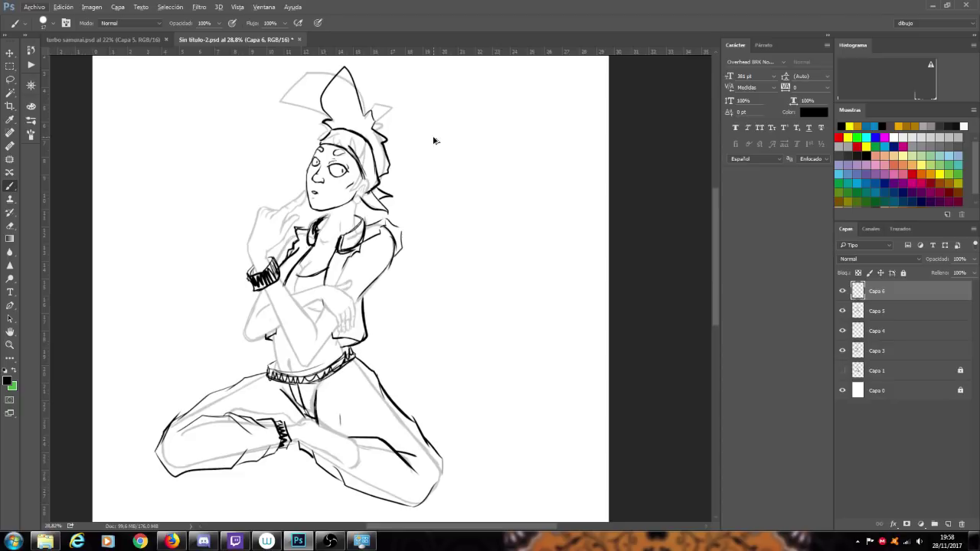
key(ctrl+alt+z)
key(ctrl+alt+z)
key(ctrl+alt+z)
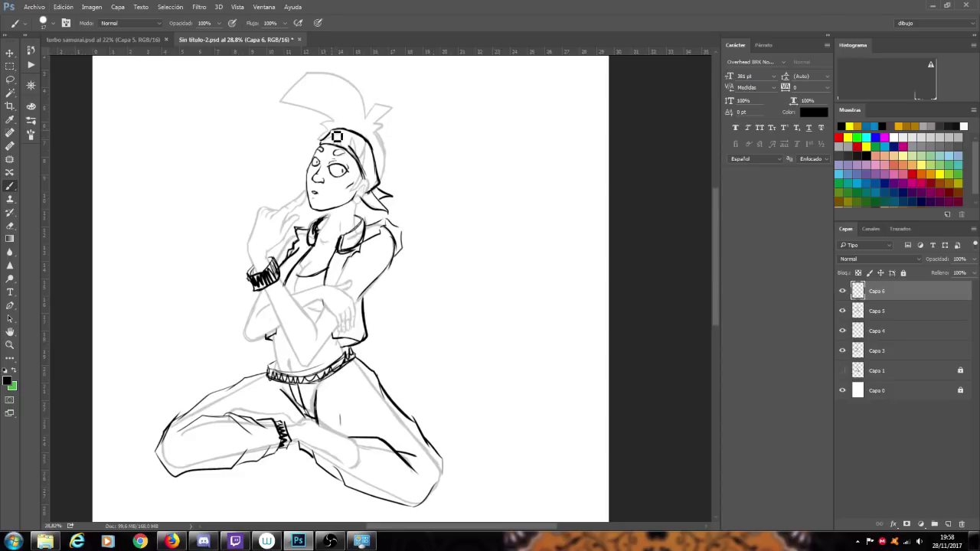
- Try several large rounded hair outlines from the forehead to the nape, undoing each one
drag(334, 124, 399, 147)
key(ctrl+alt+z)
mouse_move(337, 127)
mouse_down()
mouse_move(371, 130)
mouse_move(396, 227)
mouse_up()
key(ctrl+alt+z)
mouse_move(321, 124)
mouse_down()
mouse_move(393, 88)
mouse_move(432, 201)
mouse_move(383, 192)
mouse_up()
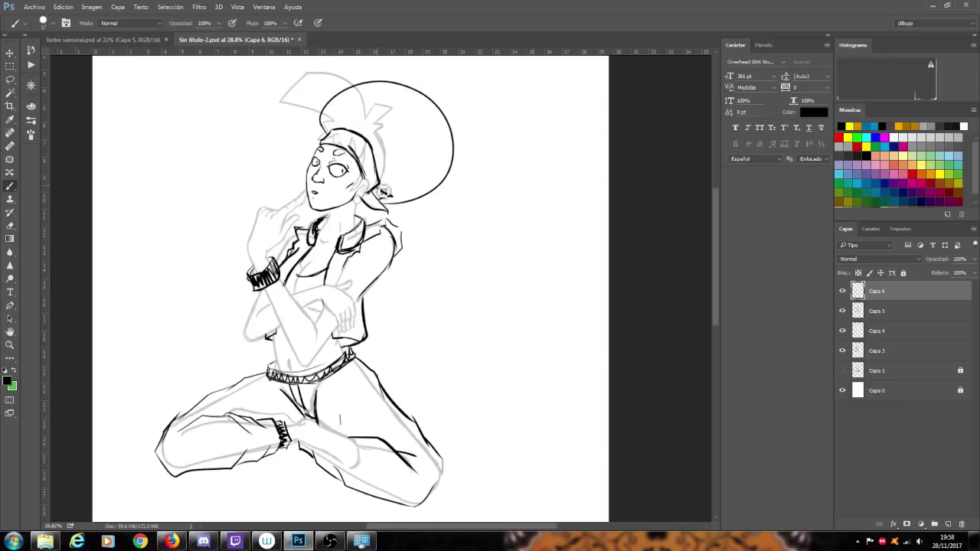
key(ctrl+alt+z)
mouse_move(332, 123)
mouse_down()
mouse_move(378, 84)
mouse_move(425, 89)
mouse_move(453, 135)
mouse_move(445, 169)
mouse_move(386, 193)
mouse_up()
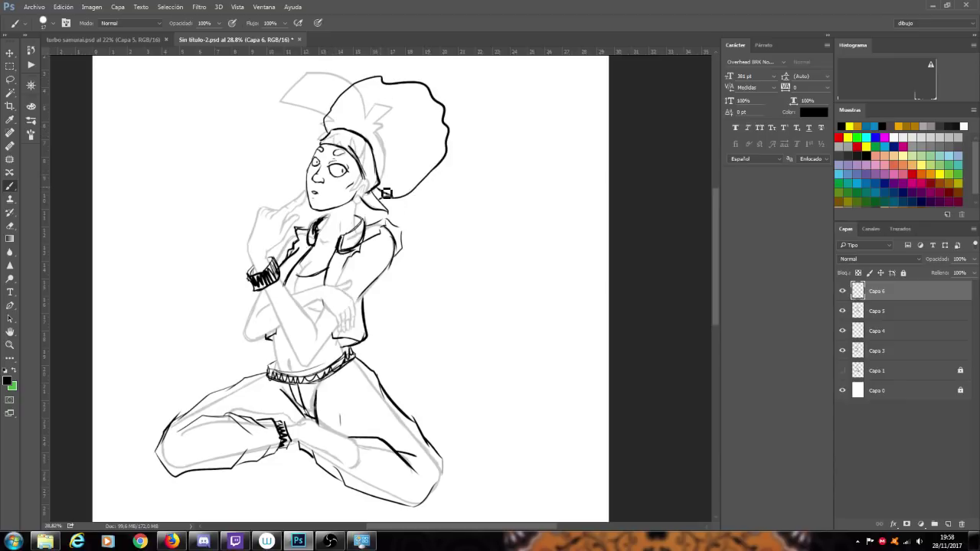
key(ctrl+alt+z)
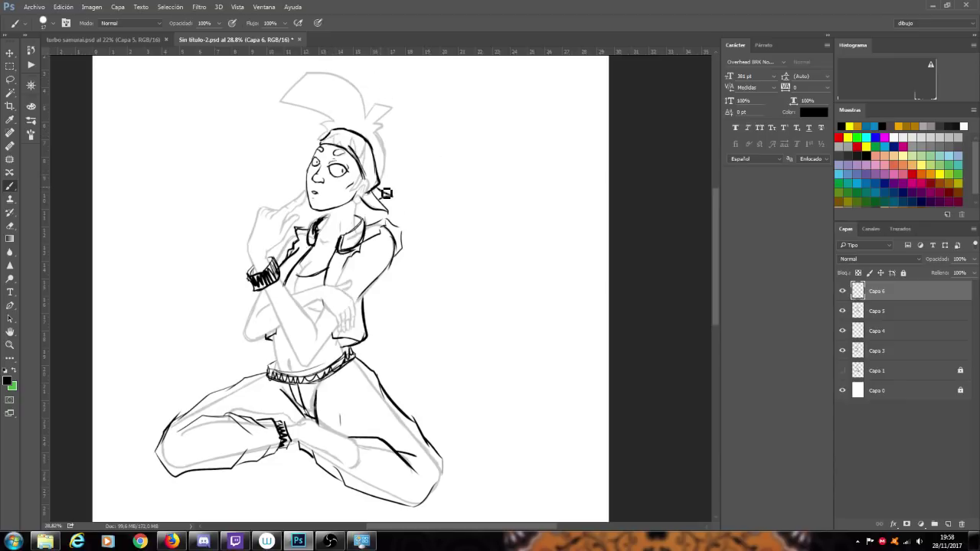
- Try a huge wavy afro outline with a few crossing strokes on its back side, and undo it
mouse_move(333, 125)
mouse_down()
mouse_move(357, 77)
mouse_move(457, 88)
mouse_move(443, 179)
mouse_move(387, 202)
mouse_up()
mouse_move(430, 131)
mouse_down()
mouse_move(455, 154)
mouse_move(437, 156)
mouse_move(448, 148)
mouse_move(490, 151)
mouse_up()
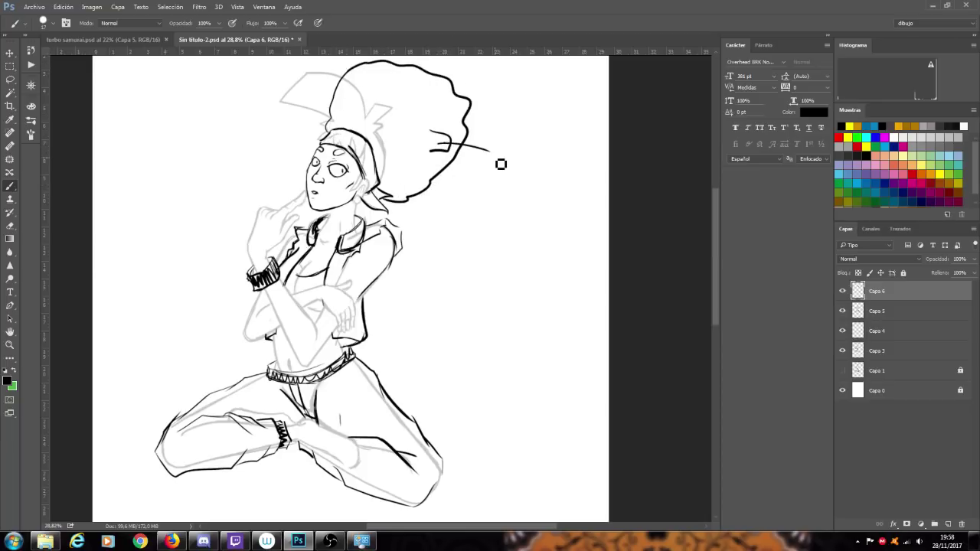
scroll(501, 164, down, 2)
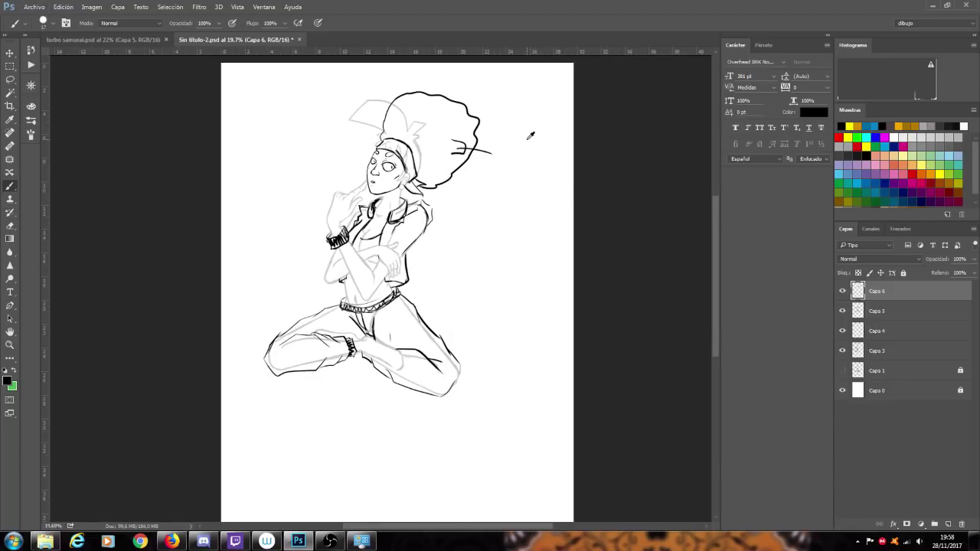
scroll(526, 127, up, 1)
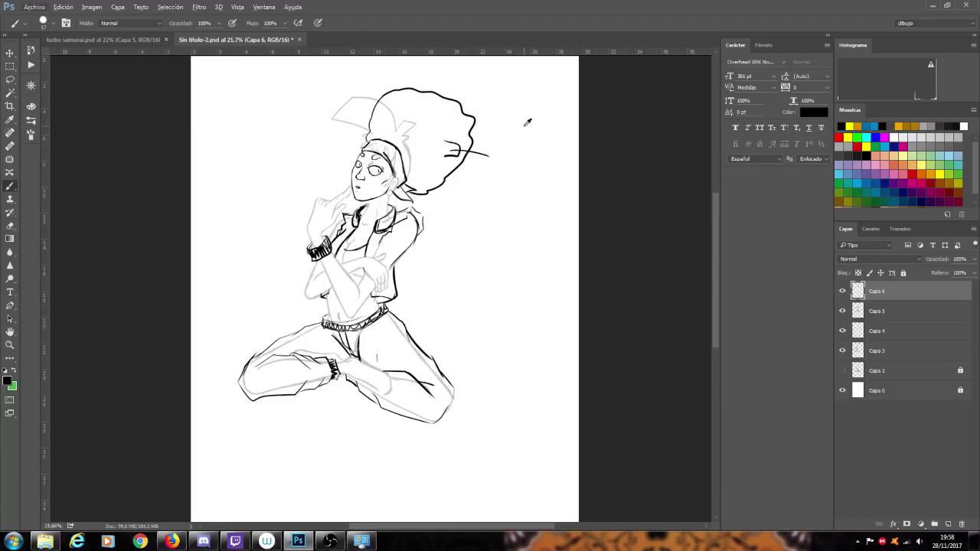
key(ctrl+alt+z)
key(ctrl+alt+z)
key(ctrl+alt+z)
key(ctrl+alt+z)
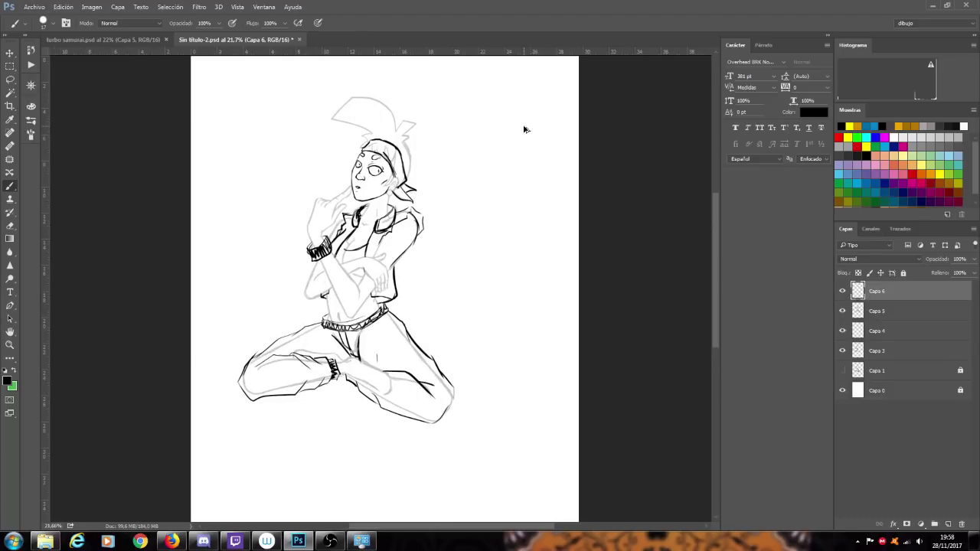
- Try a hair outline with a rounded block on top and angular hair behind the head, comparing it with Capa 5 hidden and shown
scroll(433, 91, up, 2)
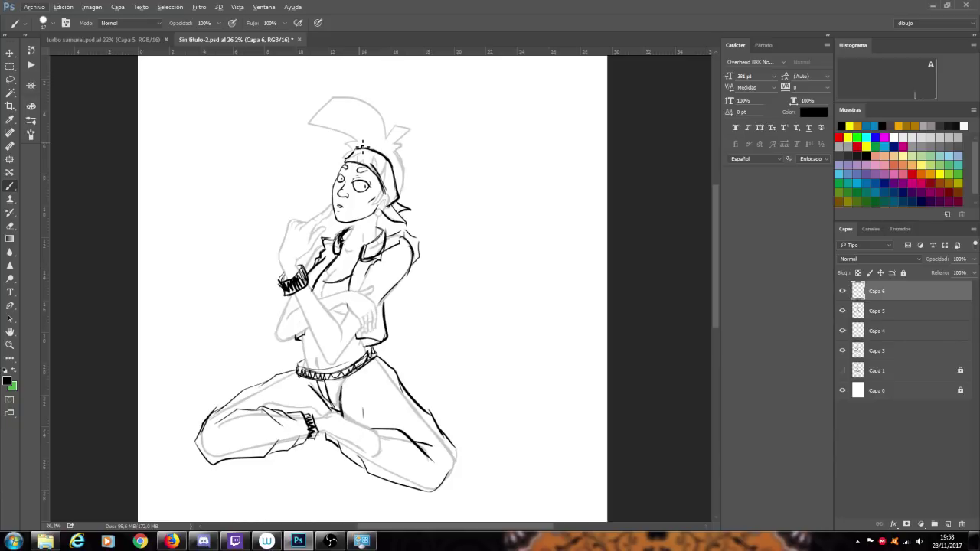
scroll(416, 153, up, 2)
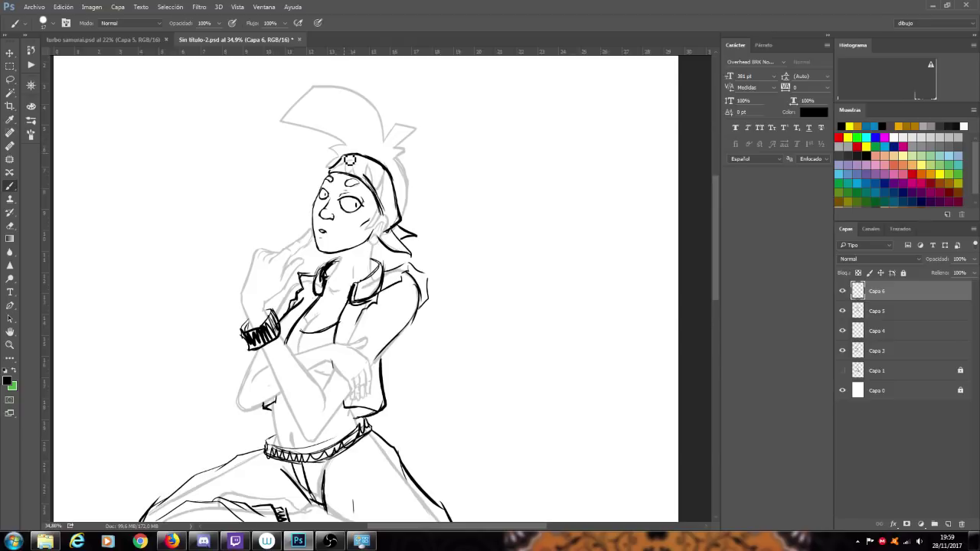
mouse_move(341, 154)
mouse_down()
mouse_move(348, 131)
mouse_move(398, 117)
mouse_move(402, 147)
mouse_move(444, 190)
mouse_move(410, 227)
mouse_up()
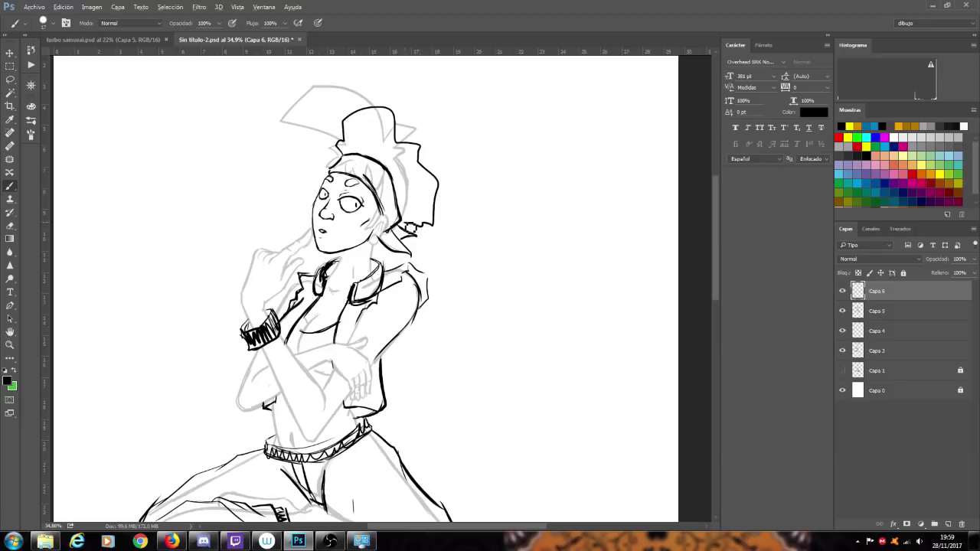
scroll(410, 226, down, 3)
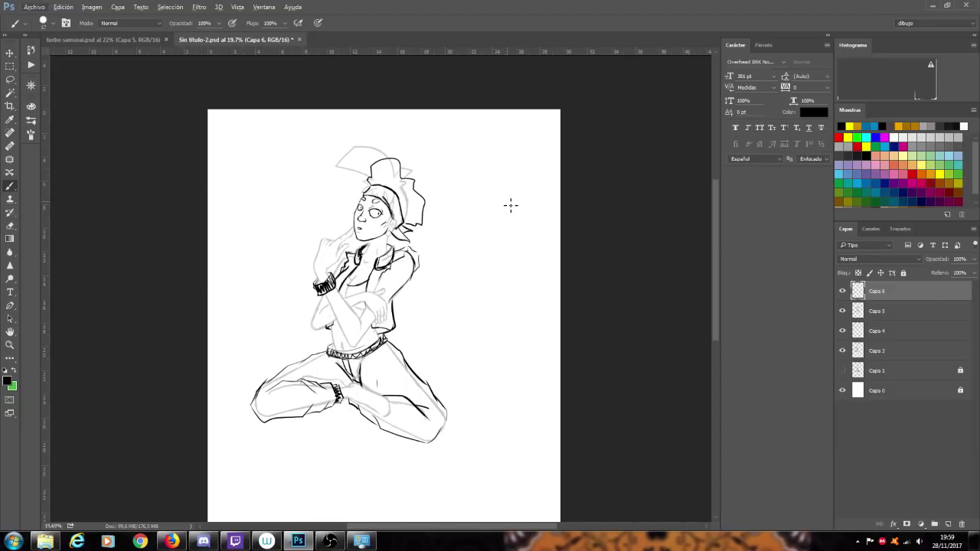
scroll(392, 157, up, 3)
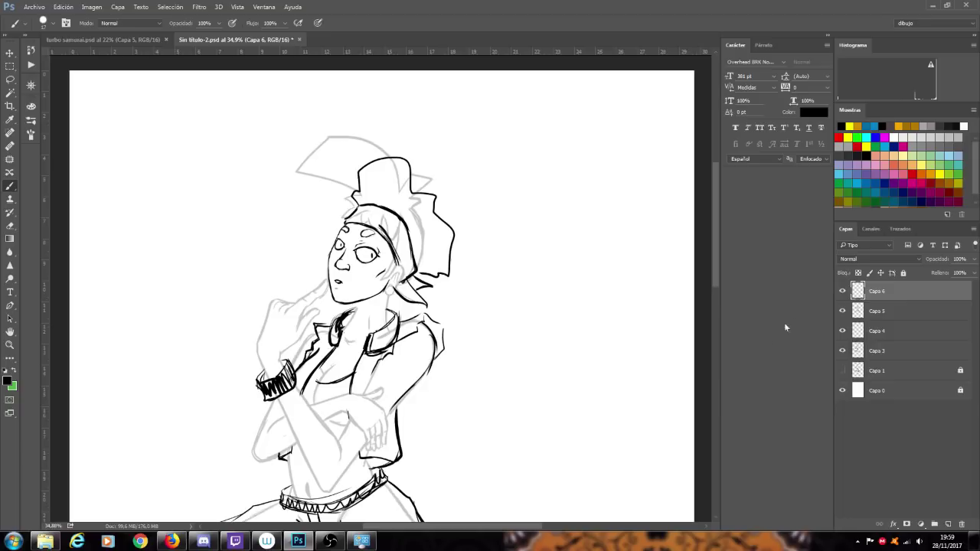
click(842, 312)
click(842, 311)
scroll(490, 277, down, 4)
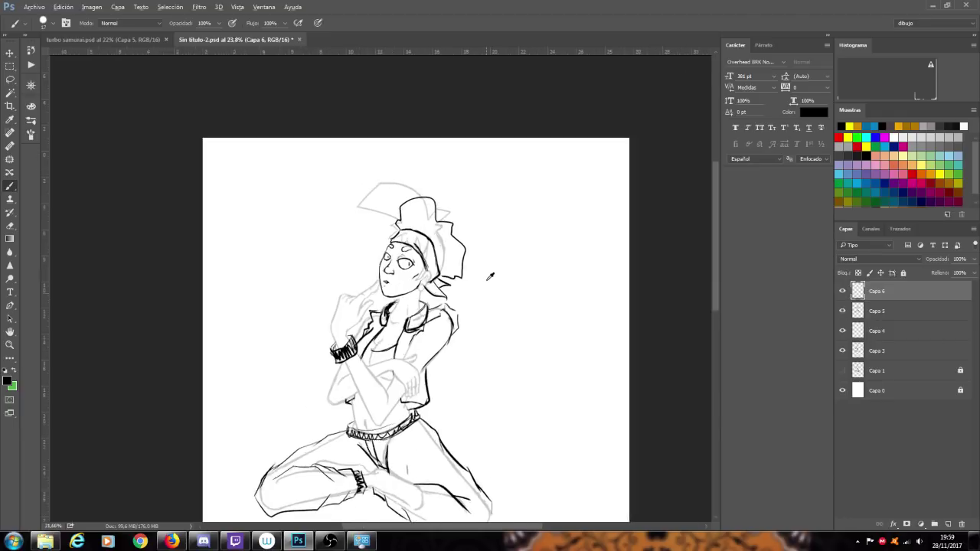
scroll(473, 205, up, 4)
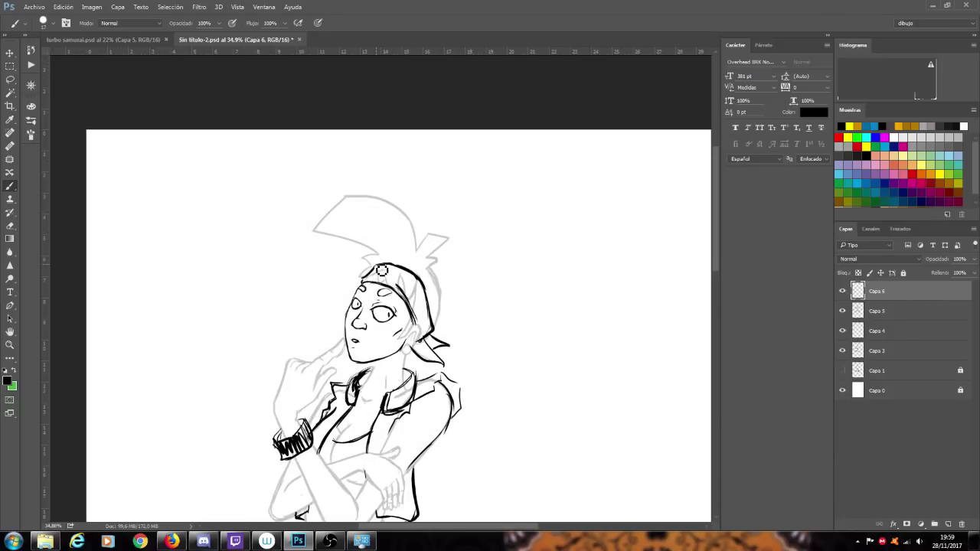
- Draw an angular, jagged hair outline rising from the front of the headband and ending at the knot behind the head
mouse_move(376, 264)
mouse_down()
mouse_move(391, 229)
mouse_move(405, 222)
mouse_move(428, 241)
mouse_move(462, 242)
mouse_move(478, 316)
mouse_move(444, 338)
mouse_up()
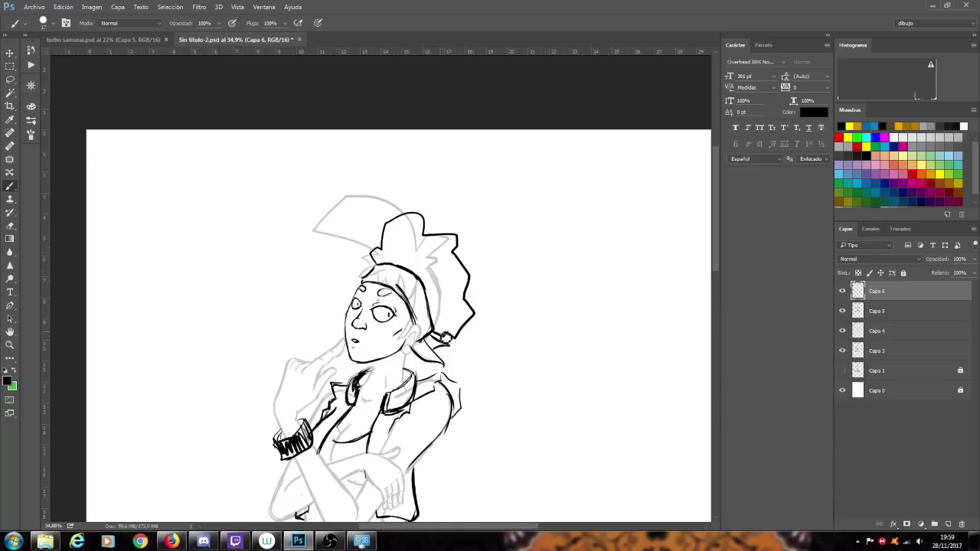
scroll(401, 382, down, 2)
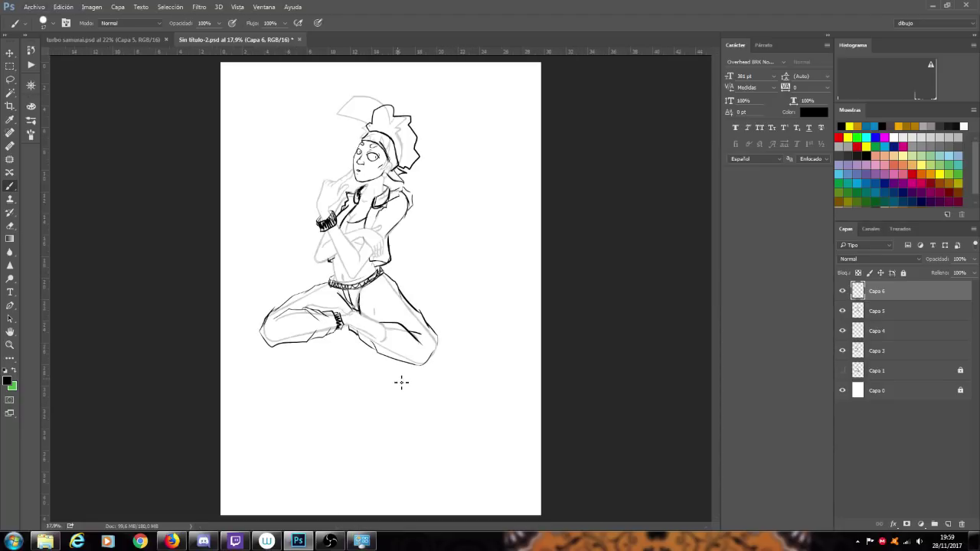
scroll(417, 104, up, 3)
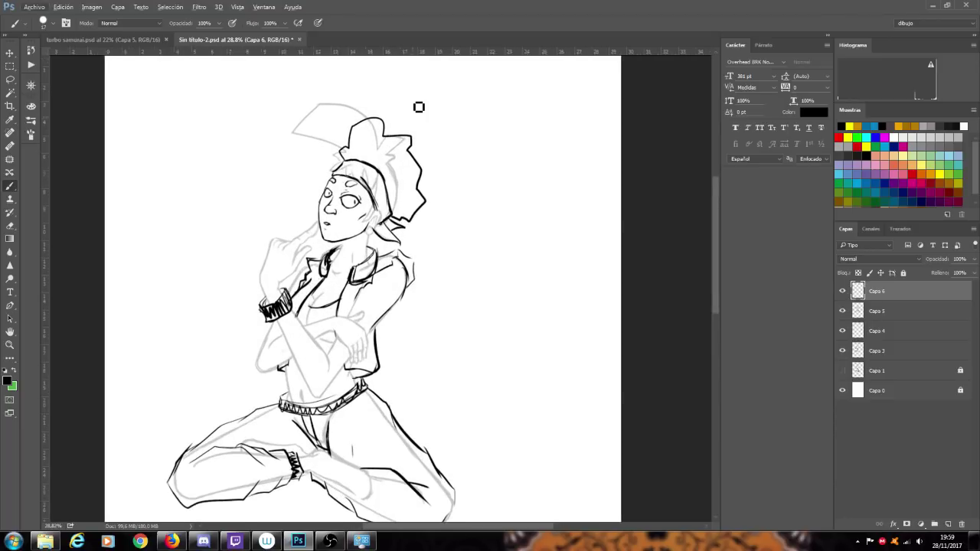
- Remove the old grey hair lines from Capa 3 around and inside the new hair outline, and clear the selection
click(842, 350)
click(842, 350)
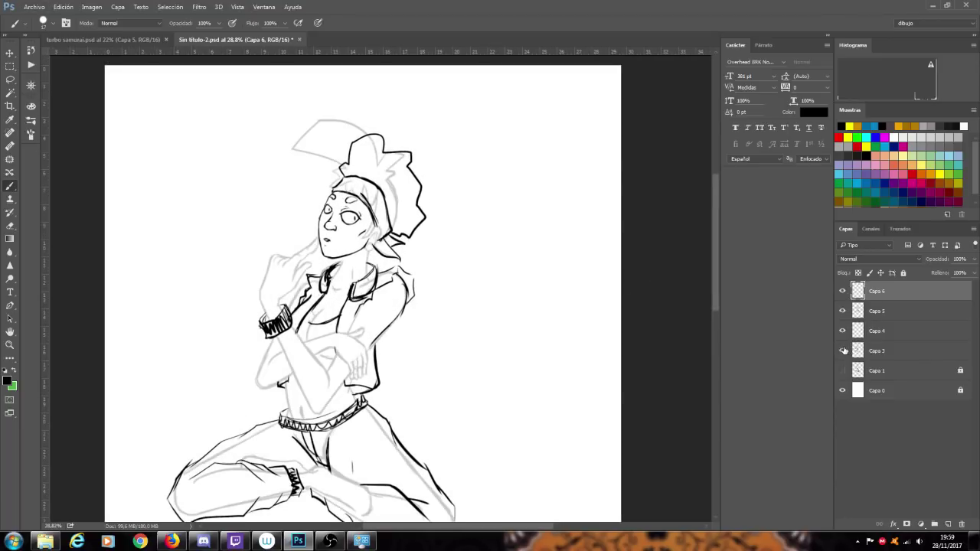
click(879, 352)
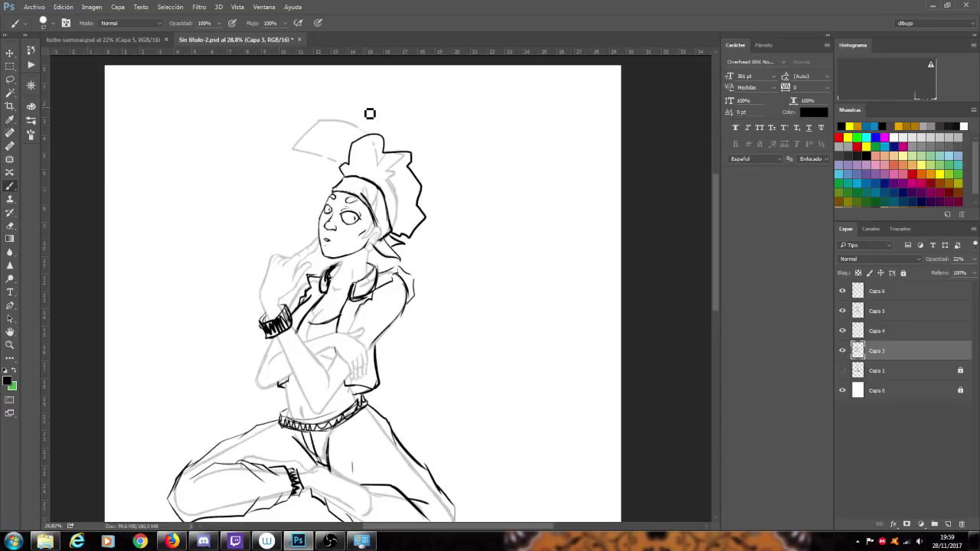
key(l)
mouse_move(323, 99)
mouse_down()
mouse_move(278, 158)
mouse_move(332, 173)
mouse_move(410, 241)
mouse_move(460, 214)
mouse_move(440, 151)
mouse_move(354, 105)
mouse_move(303, 113)
mouse_up()
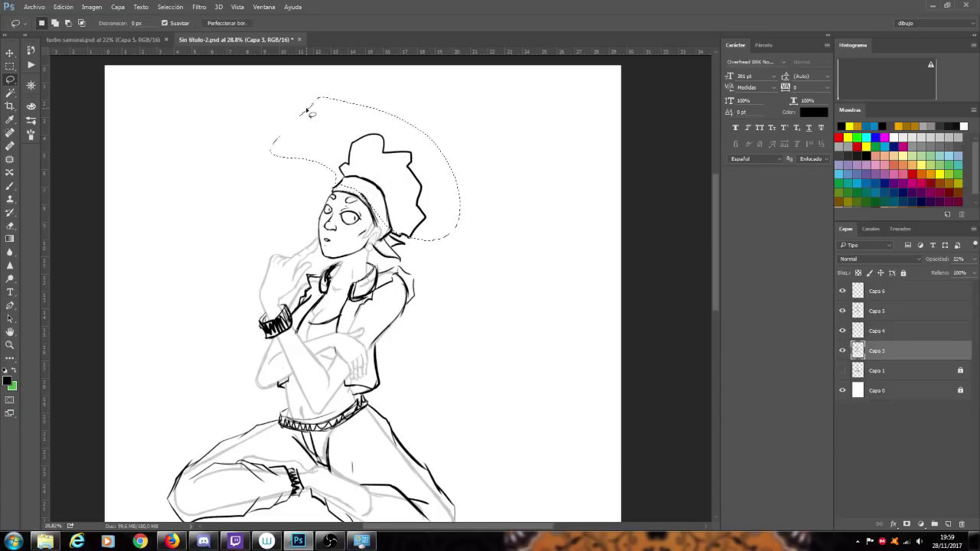
key(ctrl+d)
- Make Capa 5 the active layer for the Brush tool and hide its clothing sketch
click(10, 92)
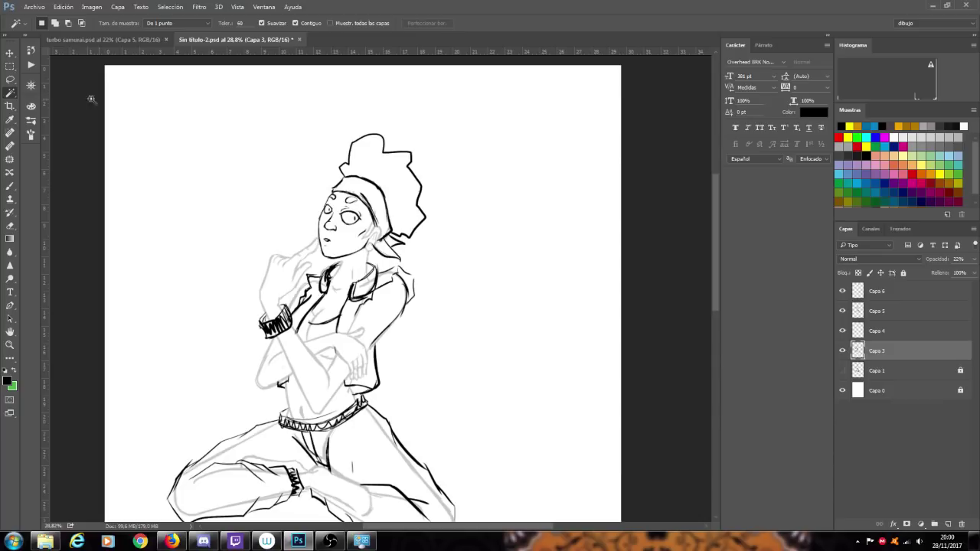
click(885, 312)
scroll(226, 288, up, 1)
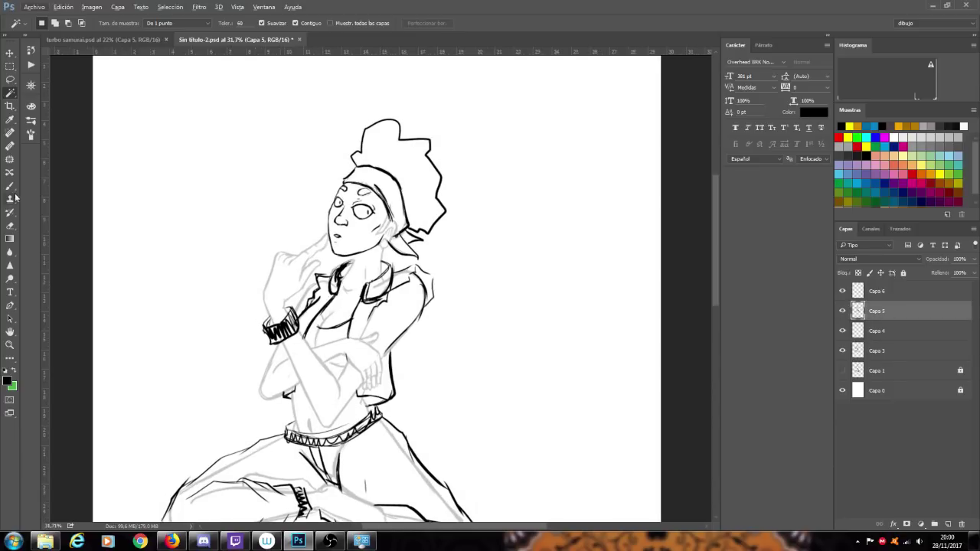
key(b)
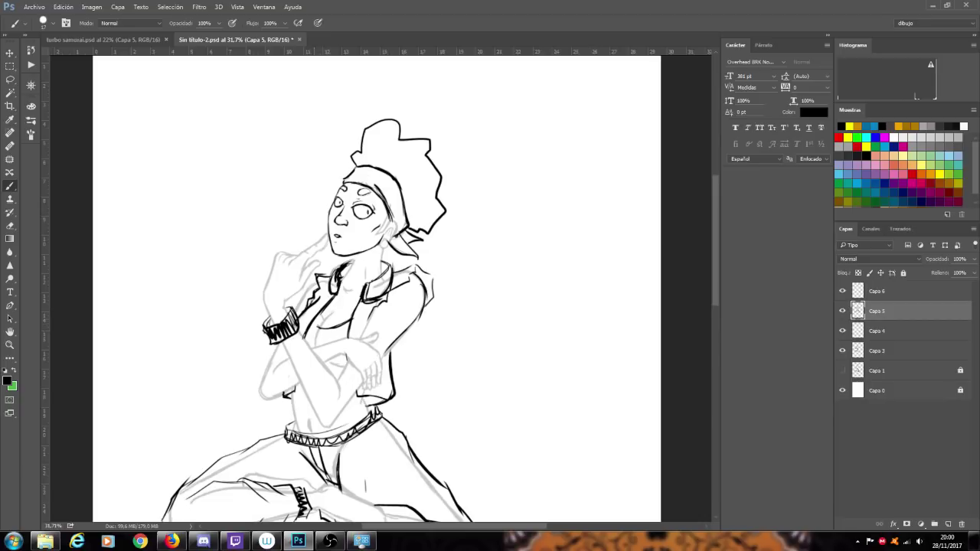
click(842, 311)
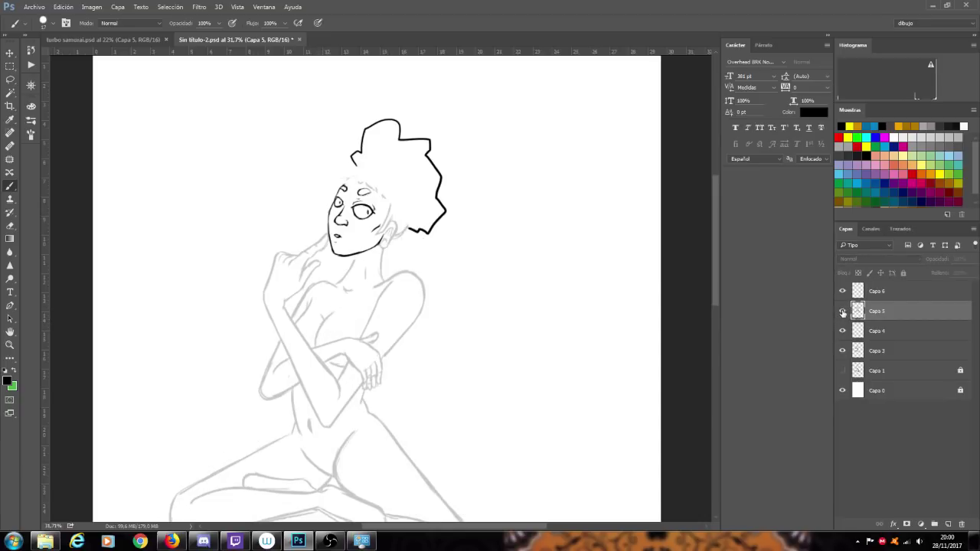
- Show the Capa 5 clothing sketch again and draw a small round earring below the ear
click(842, 311)
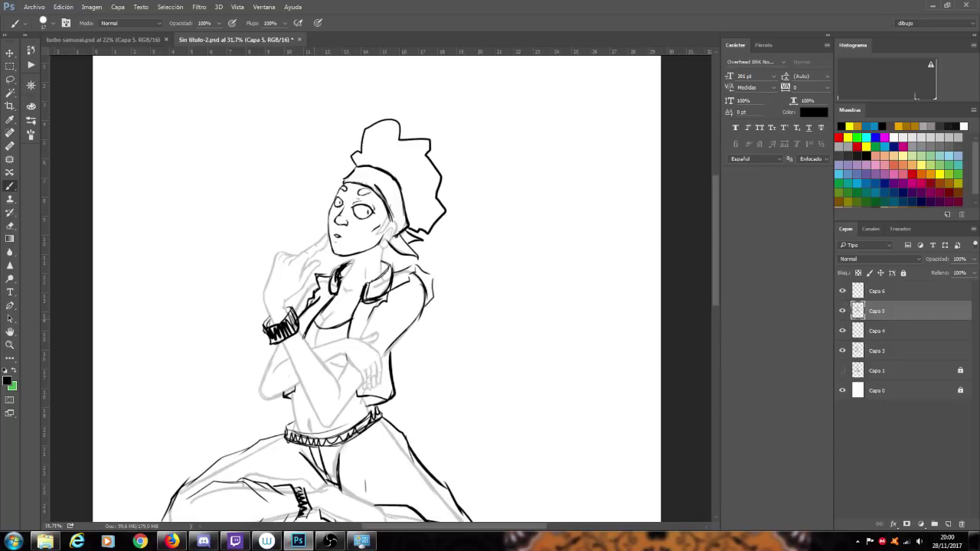
key(ctrl+0)
scroll(427, 80, up, 2)
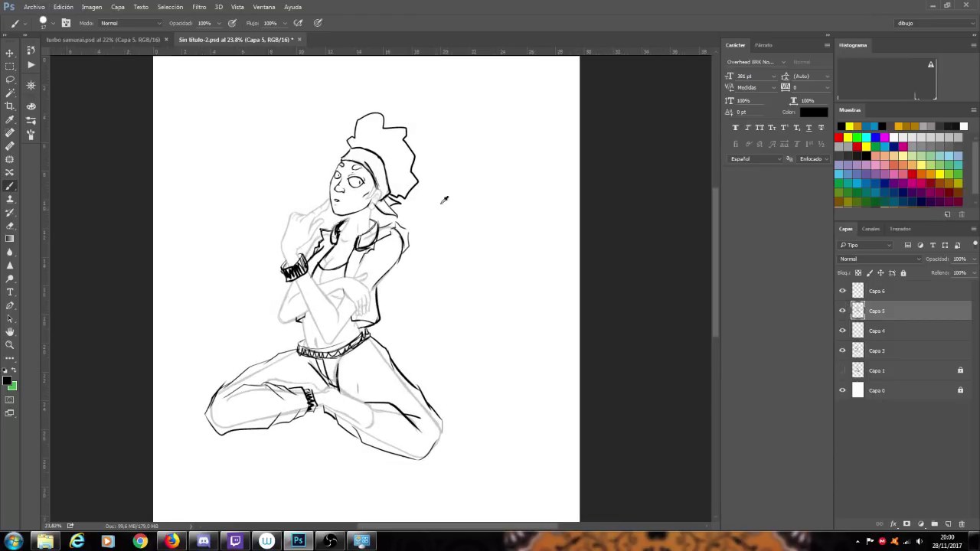
scroll(438, 211, up, 1)
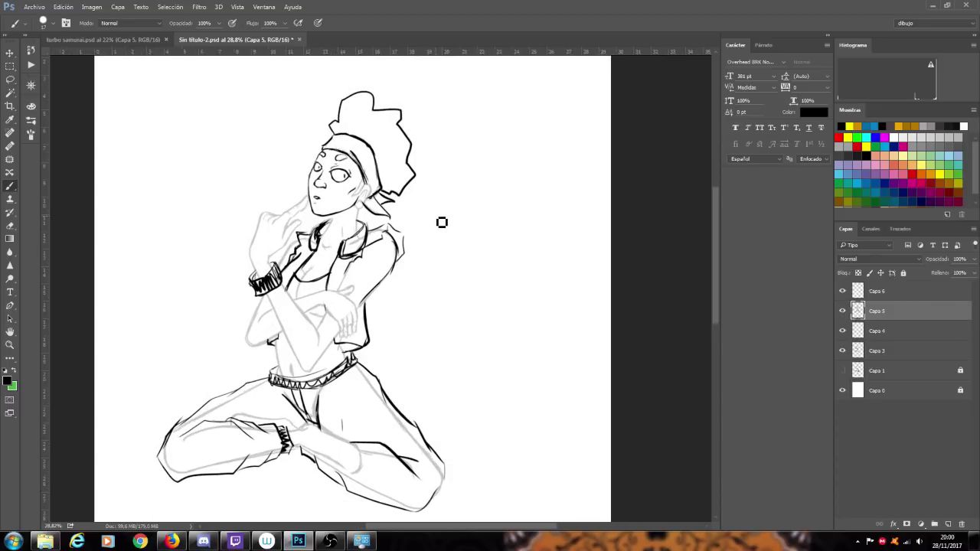
scroll(396, 175, up, 5)
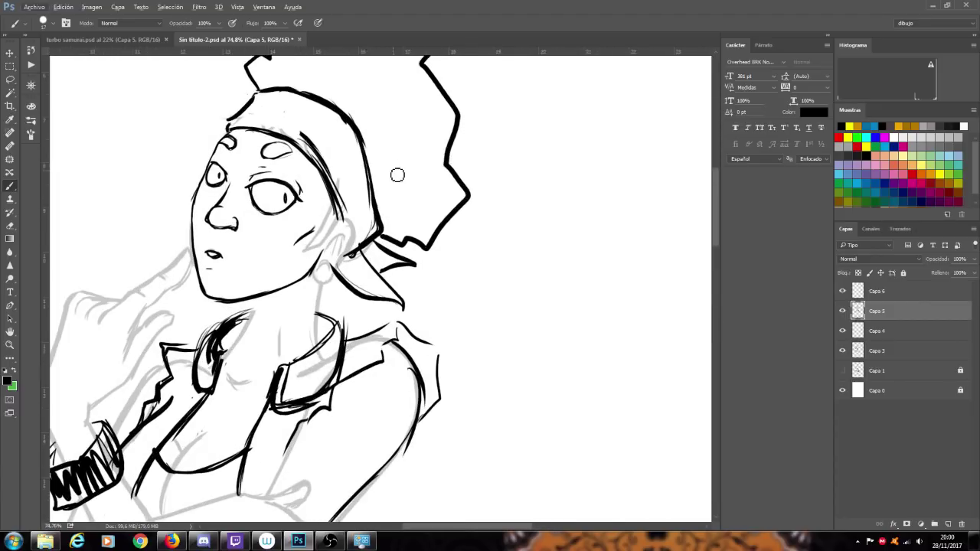
click(842, 311)
click(842, 311)
drag(323, 270, 317, 284)
key(ctrl+z)
drag(324, 276, 334, 299)
key(ctrl+z)
drag(317, 290, 328, 280)
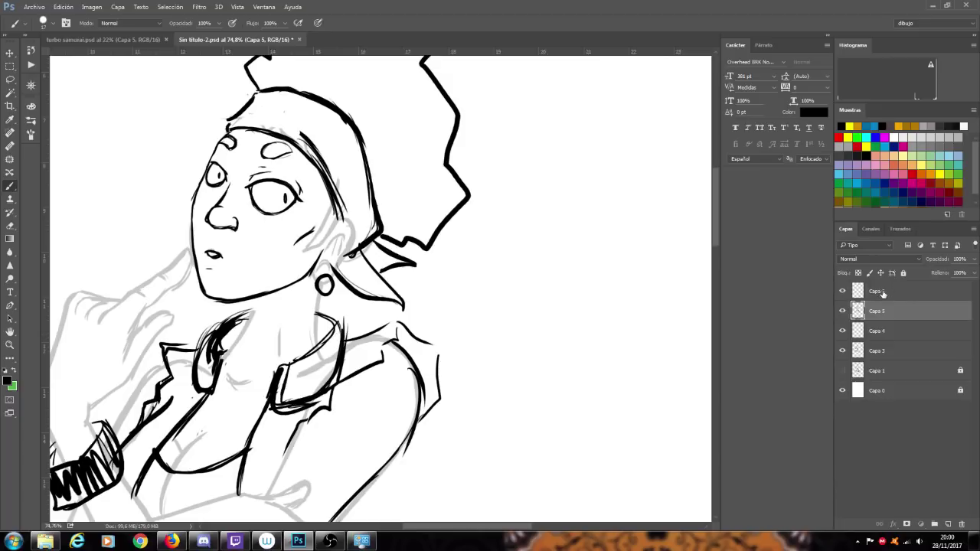
- On Capa 6, draw a short pointed sideburn in front of the ear, coming down from the headband
key(alt+bracketright)
mouse_move(336, 205)
mouse_down()
mouse_move(309, 256)
mouse_move(334, 224)
mouse_up()
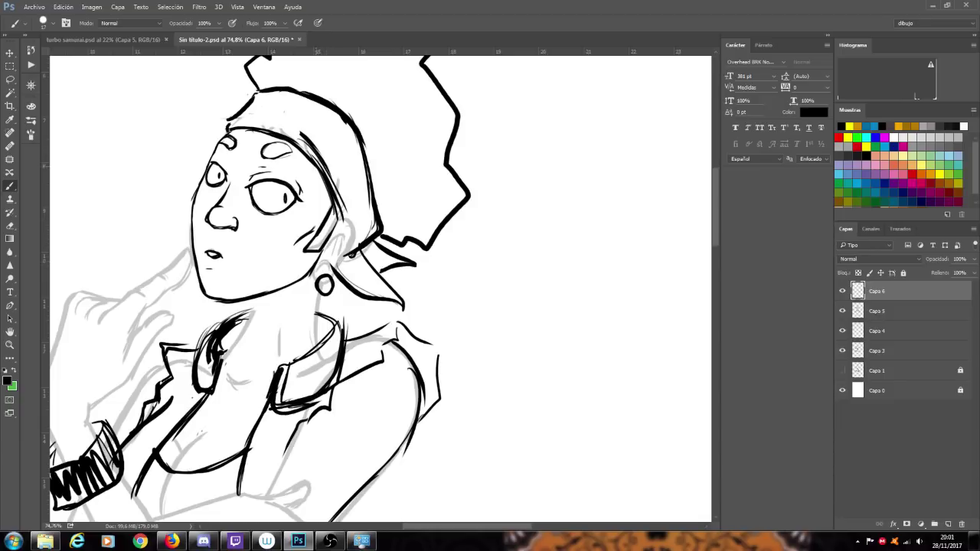
scroll(297, 162, down, 4)
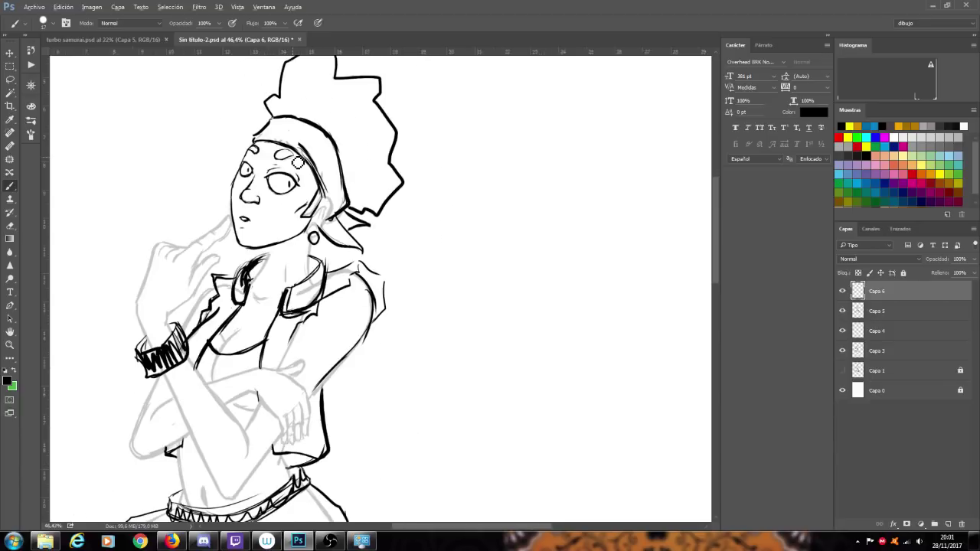
scroll(255, 164, down, 1)
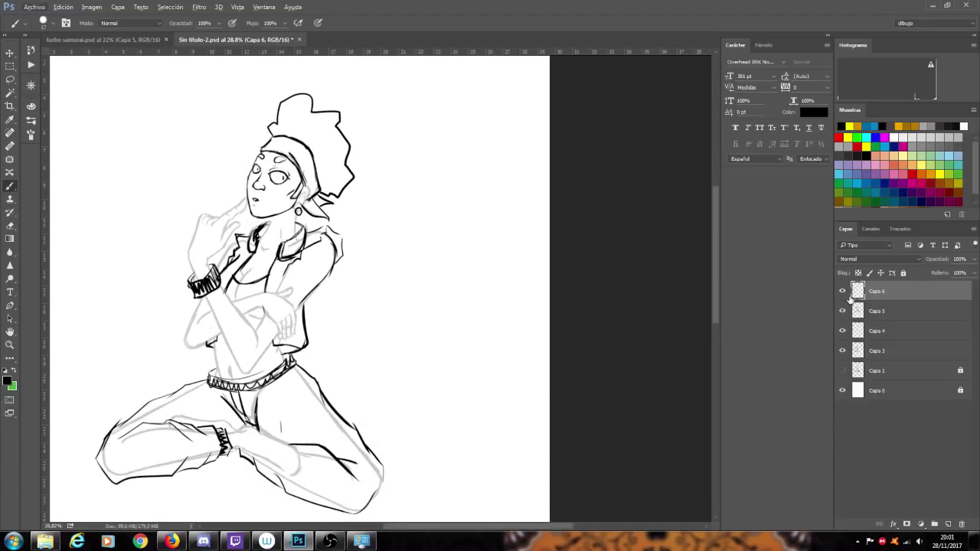
- On Capa 5, rework the zigzag trouser cuff into a narrower band and ink the front foot's upper and lower contours
click(890, 317)
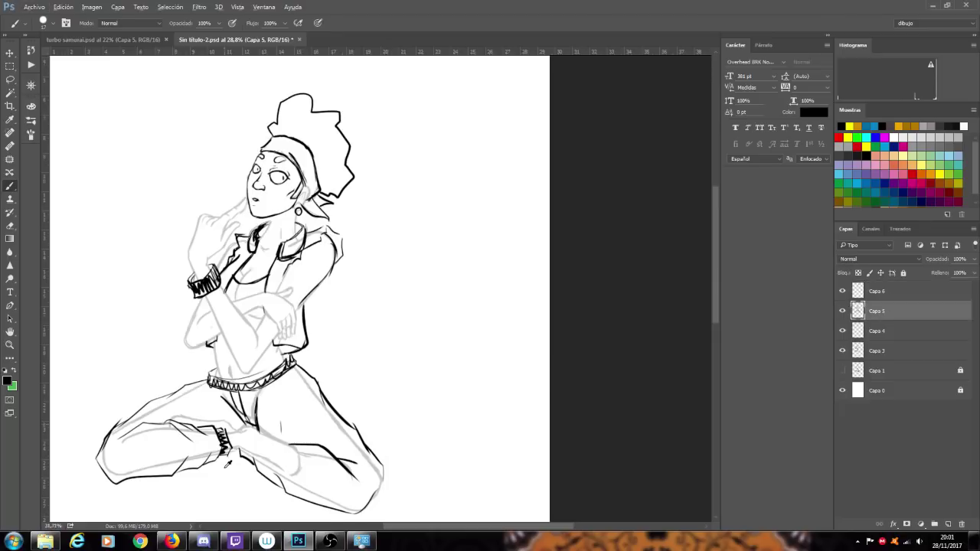
scroll(228, 464, up, 1)
scroll(291, 472, down, 2)
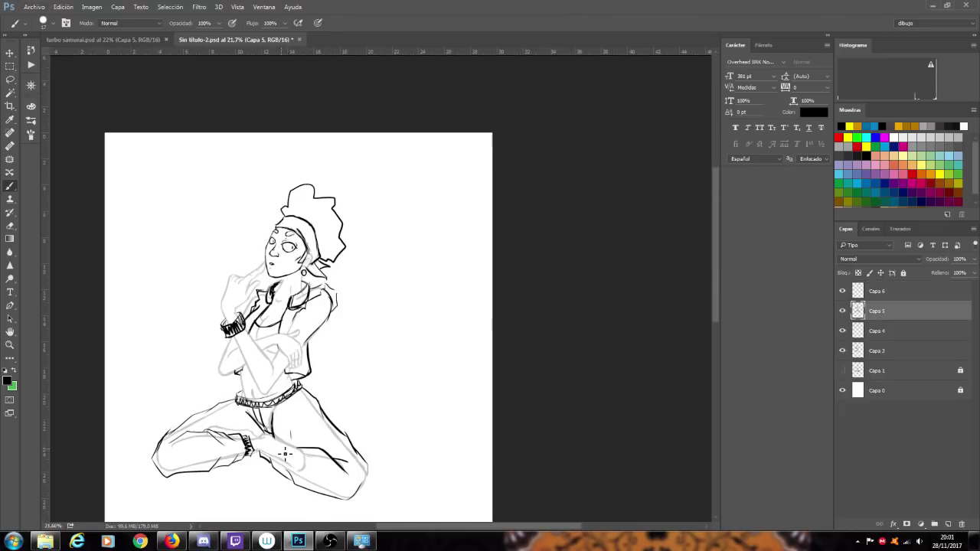
scroll(281, 478, up, 3)
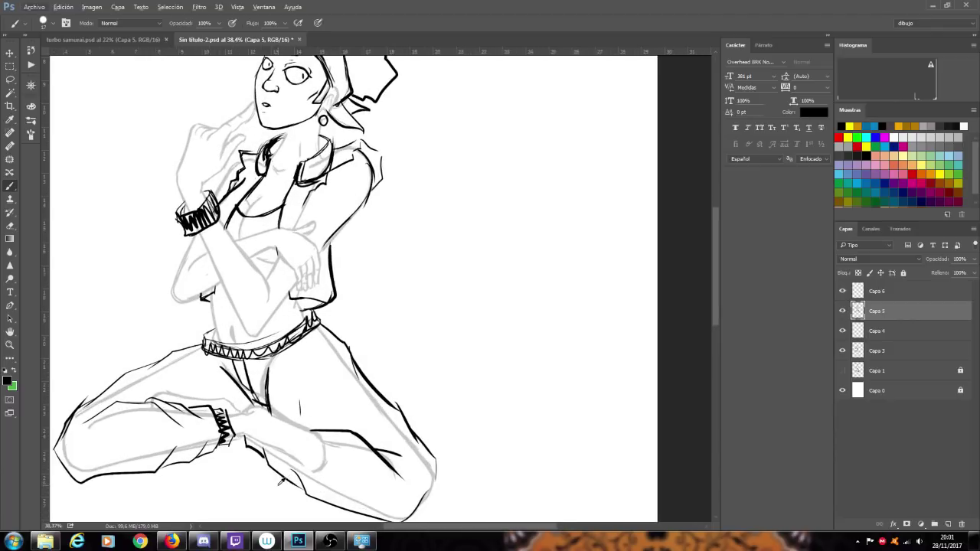
scroll(281, 481, up, 1)
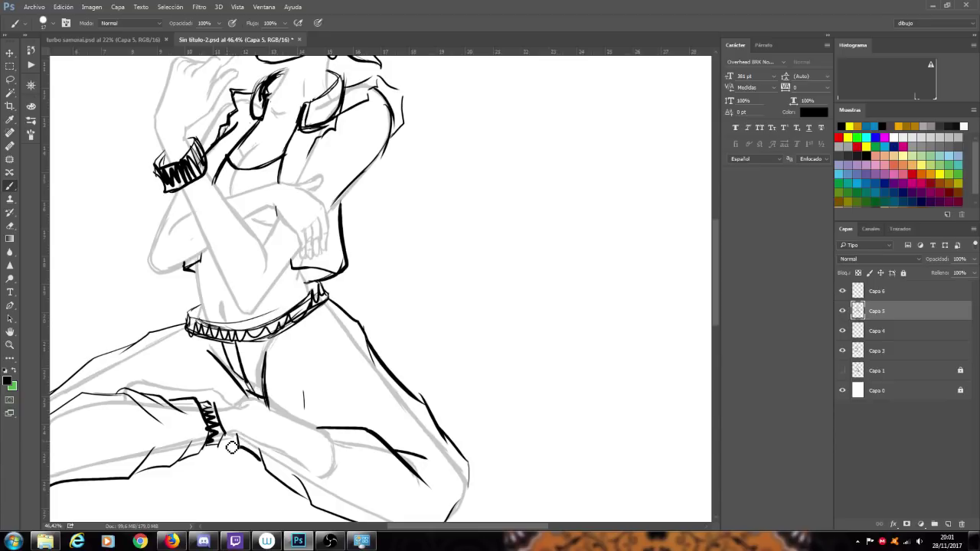
mouse_move(229, 443)
mouse_down()
mouse_move(265, 453)
mouse_move(228, 447)
mouse_move(226, 419)
mouse_move(229, 447)
mouse_up()
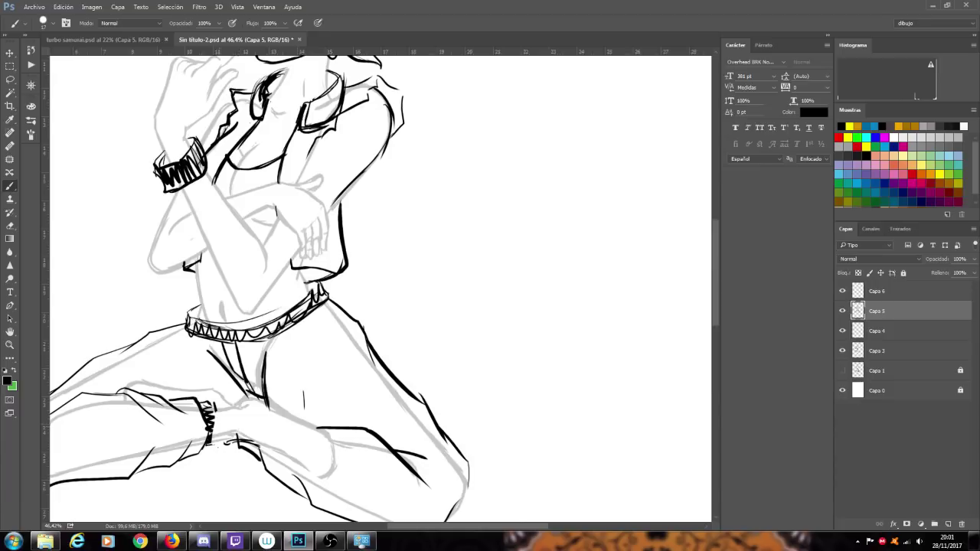
mouse_move(228, 444)
mouse_down()
mouse_move(217, 412)
mouse_move(238, 399)
mouse_move(220, 411)
mouse_move(246, 412)
mouse_move(221, 411)
mouse_move(257, 451)
mouse_move(299, 460)
mouse_up()
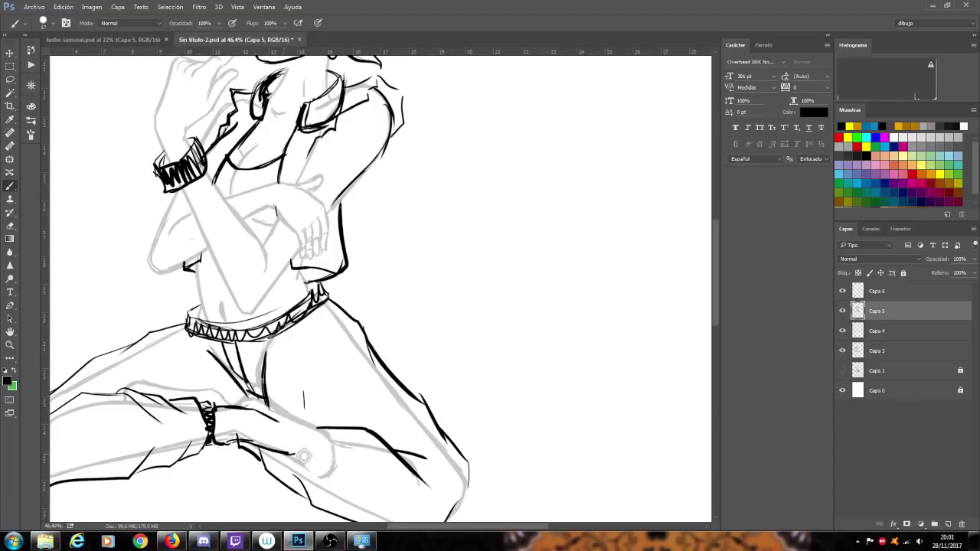
- Draw the front shoe around the foot, with its opening, toe curve and a thick rounded sole edge
mouse_move(265, 415)
mouse_down()
mouse_move(300, 440)
mouse_move(293, 464)
mouse_move(281, 458)
mouse_move(319, 477)
mouse_move(322, 435)
mouse_up()
key(ctrl+z)
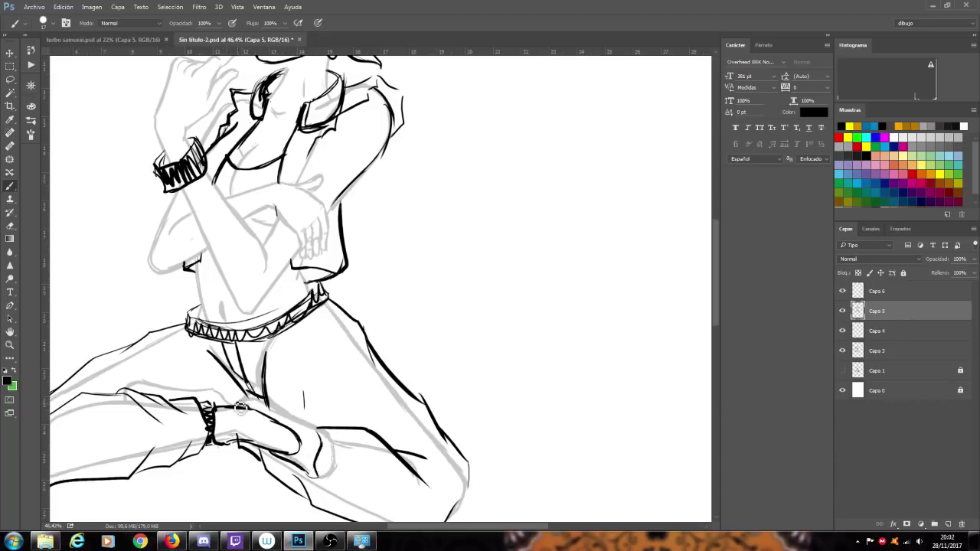
mouse_move(231, 405)
mouse_down()
mouse_move(247, 393)
mouse_move(320, 432)
mouse_up()
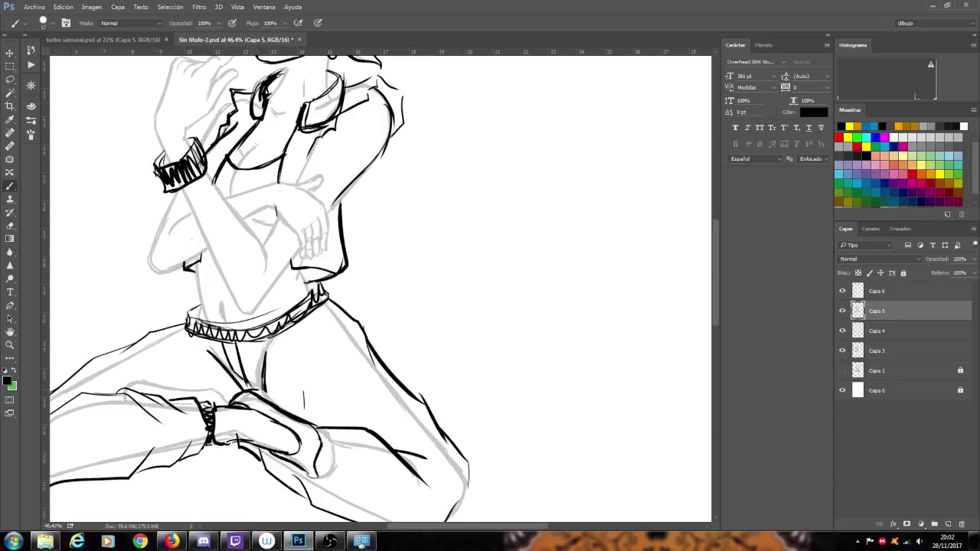
mouse_move(277, 400)
mouse_down()
mouse_move(334, 437)
mouse_move(322, 422)
mouse_move(337, 460)
mouse_move(314, 482)
mouse_move(329, 481)
mouse_move(318, 483)
mouse_move(335, 445)
mouse_up()
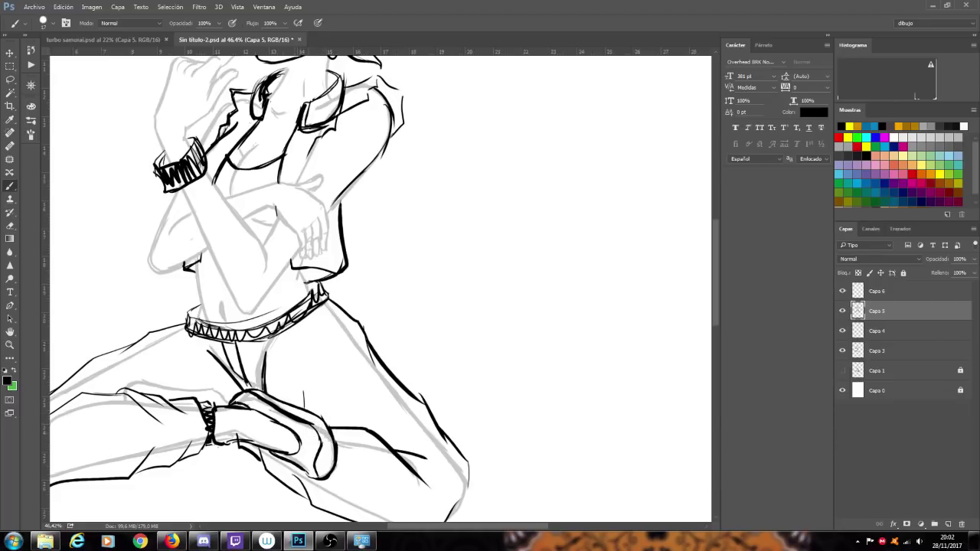
- Add a striped panel to the middle of the front shoe and a small star-like emblem near its ankle
mouse_move(295, 430)
mouse_down()
mouse_move(293, 457)
mouse_move(285, 455)
mouse_move(296, 454)
mouse_up()
mouse_move(275, 414)
mouse_down()
mouse_move(280, 457)
mouse_move(263, 447)
mouse_move(262, 413)
mouse_up()
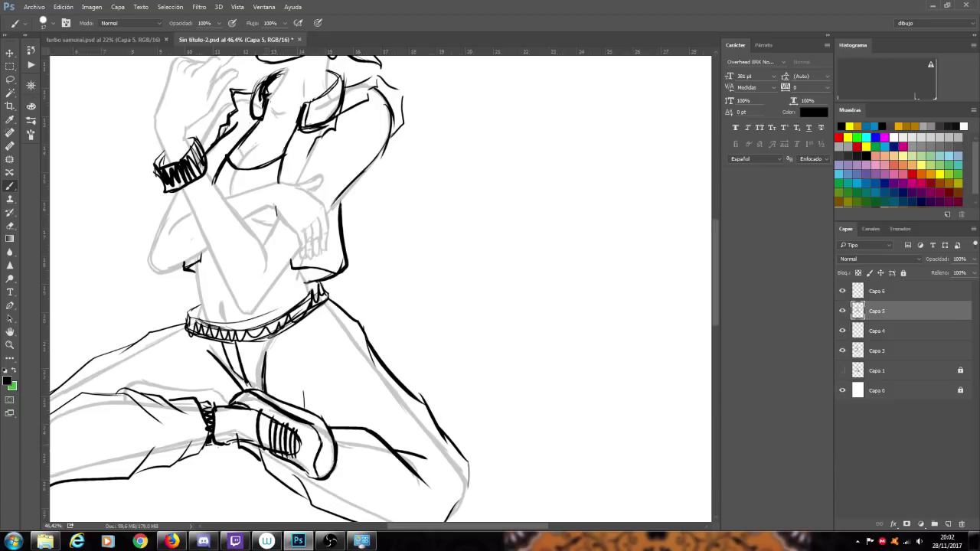
drag(271, 448, 268, 418)
mouse_move(230, 421)
mouse_down()
mouse_move(228, 437)
mouse_move(227, 427)
mouse_move(243, 433)
mouse_up()
scroll(342, 403, down, 5)
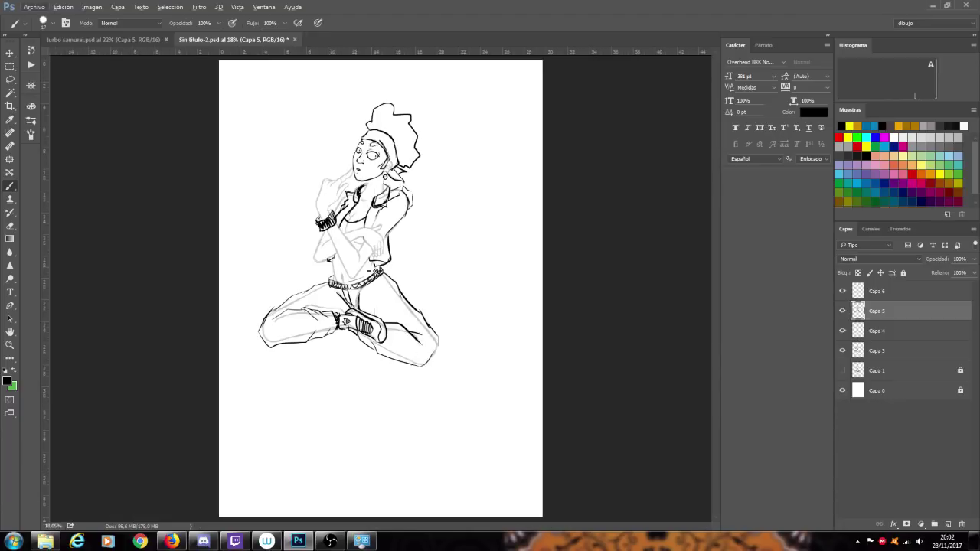
- Draw the visible part of the second shoe along the top of the other bent leg, behind the front shoe
scroll(320, 261, up, 3)
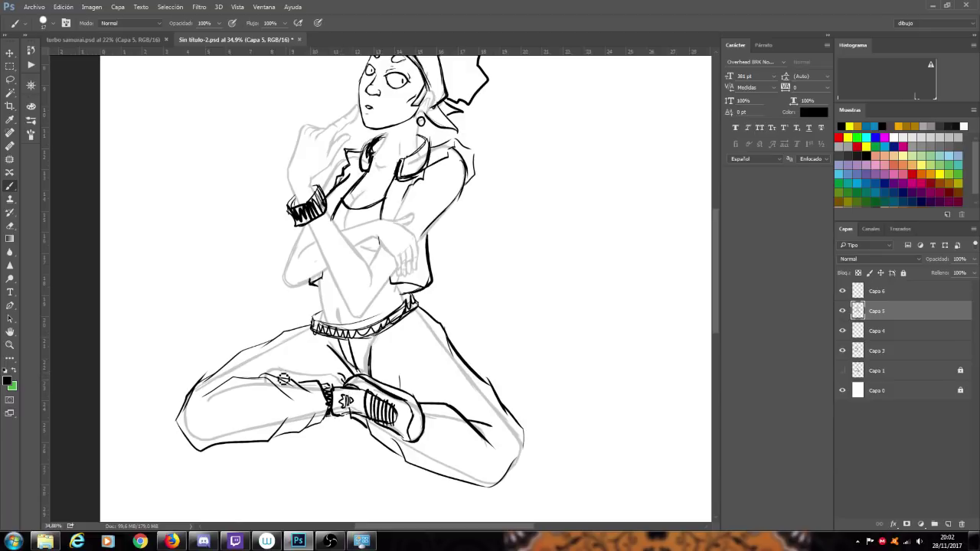
drag(271, 375, 356, 382)
mouse_move(272, 376)
mouse_down()
mouse_move(299, 366)
mouse_move(358, 391)
mouse_move(333, 391)
mouse_up()
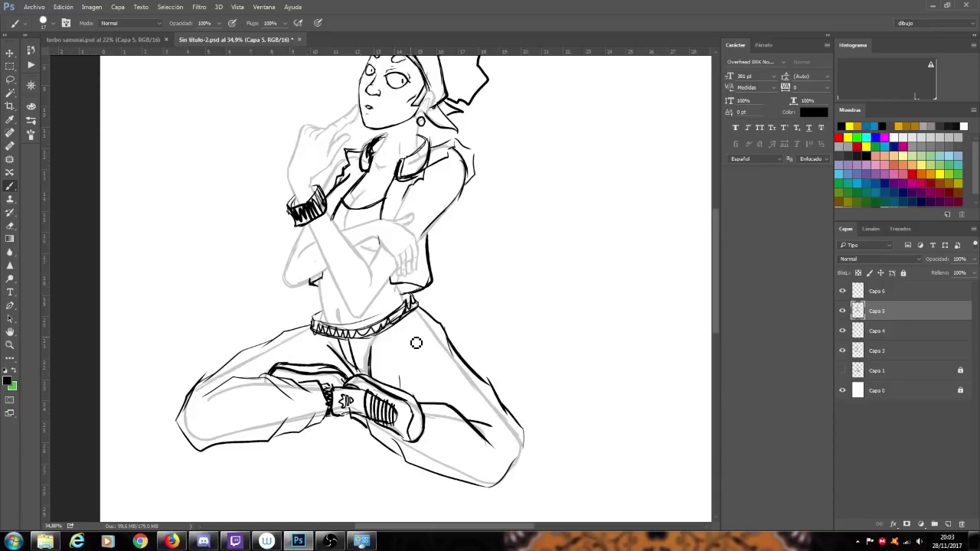
scroll(443, 360, up, 2)
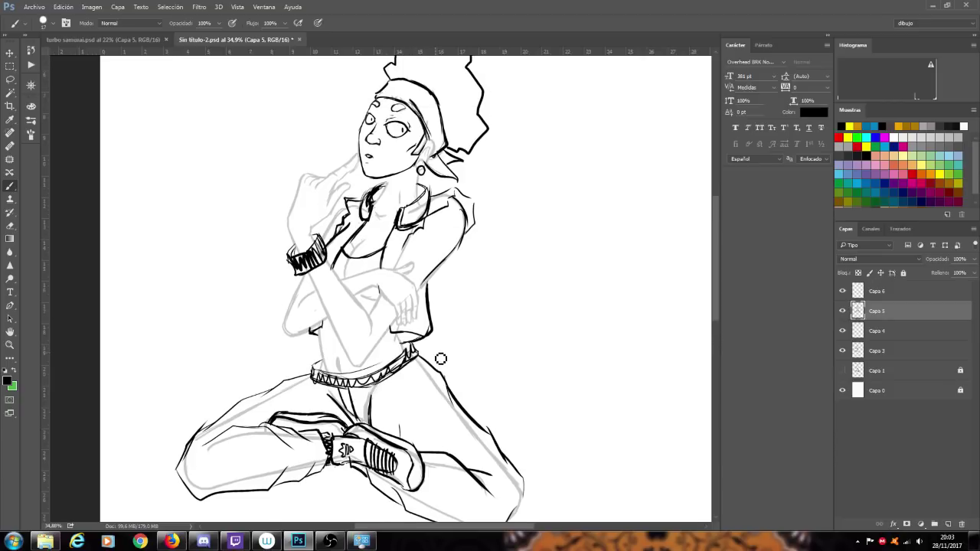
scroll(441, 359, up, 1)
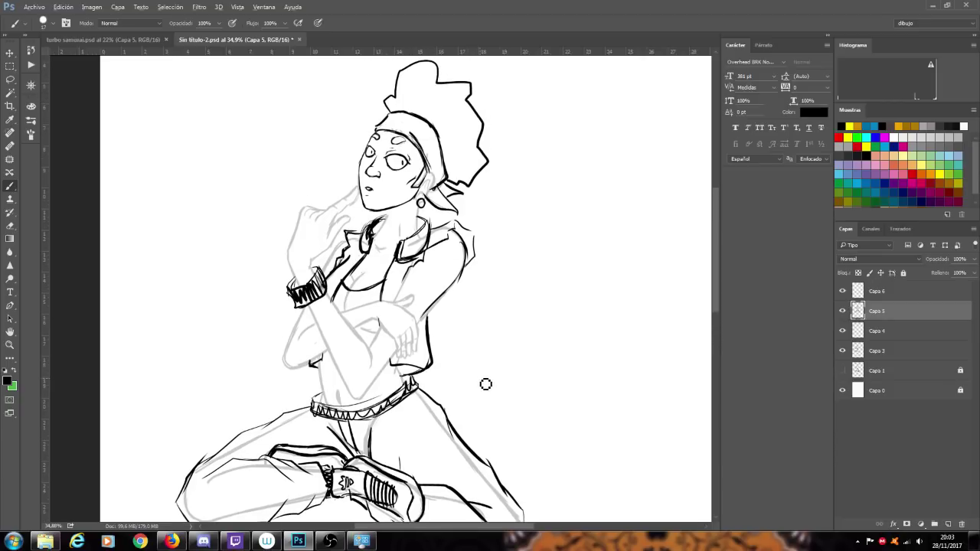
scroll(486, 383, down, 1)
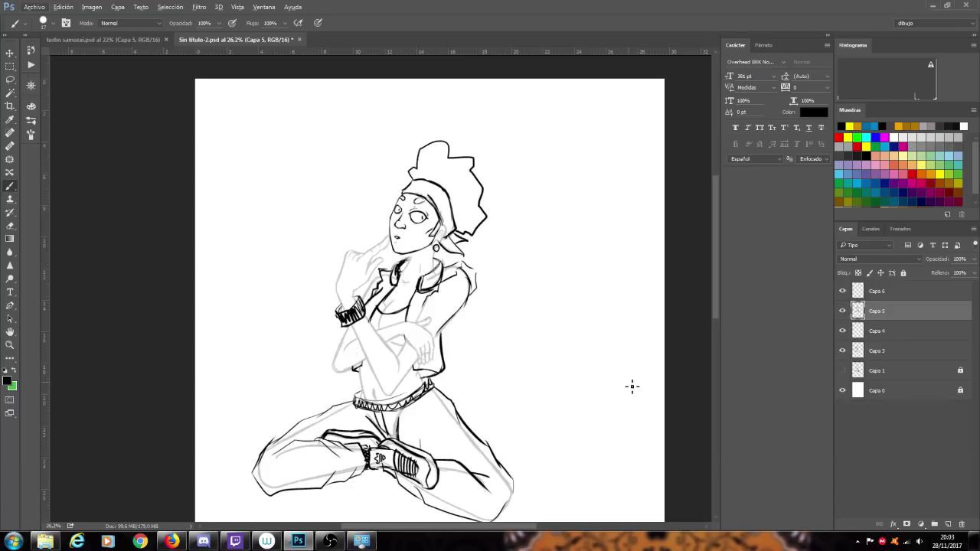
scroll(632, 386, down, 1)
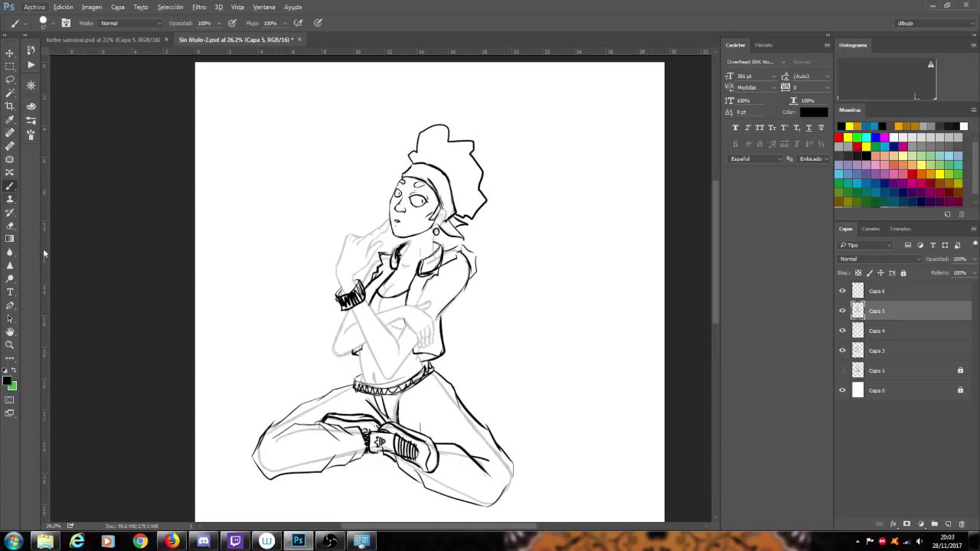
- Save the drawing under the new name "negra zumbona" as a Photoshop file with maximized compatibility
click(35, 7)
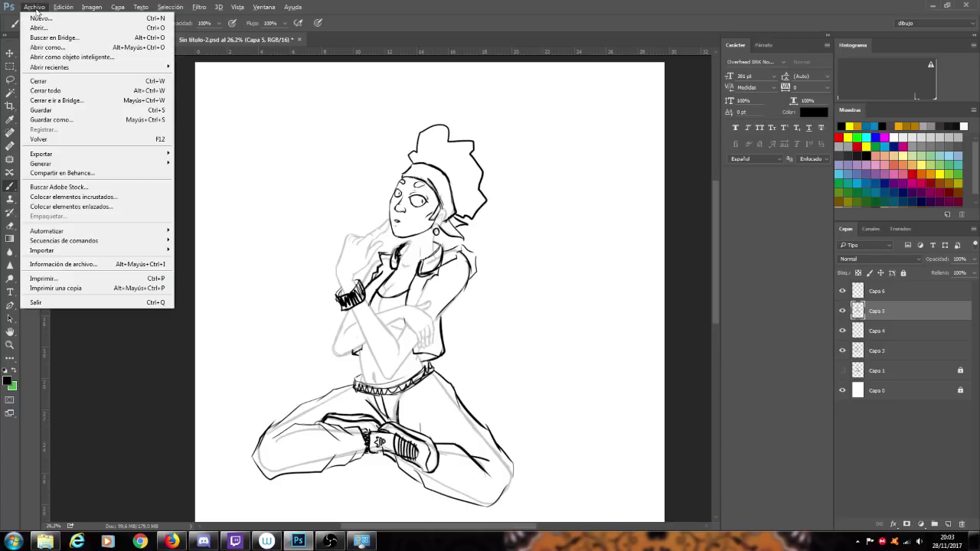
click(52, 119)
drag(118, 219, 52, 224)
text(n)
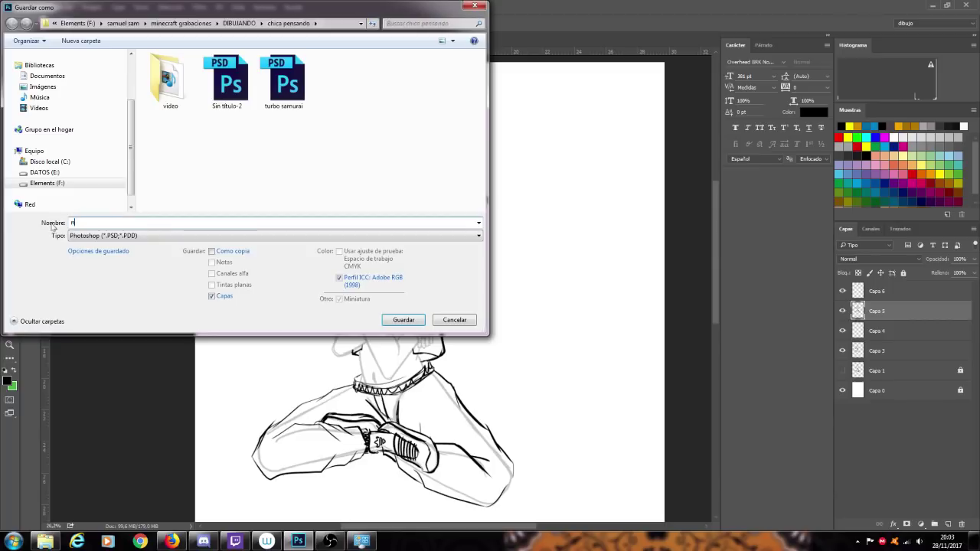
text(egra zumbona)
click(405, 320)
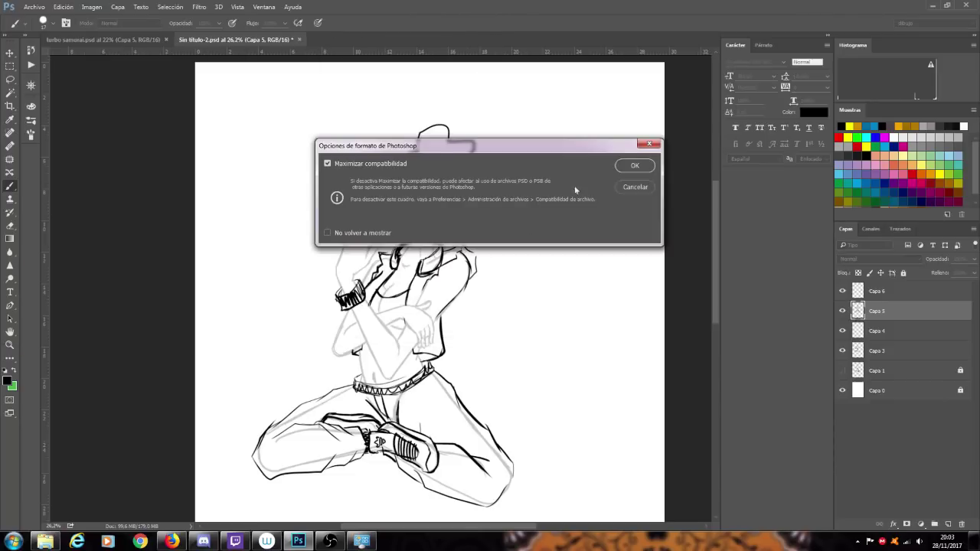
click(634, 167)
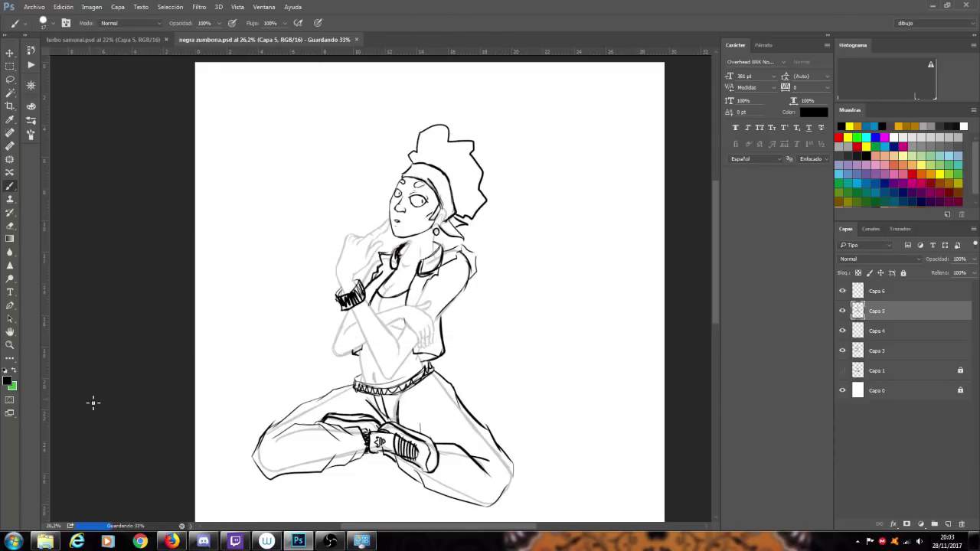
- Switch to Firefox, open YouTube in a new tab, search for "beret" and look through the videos
click(172, 541)
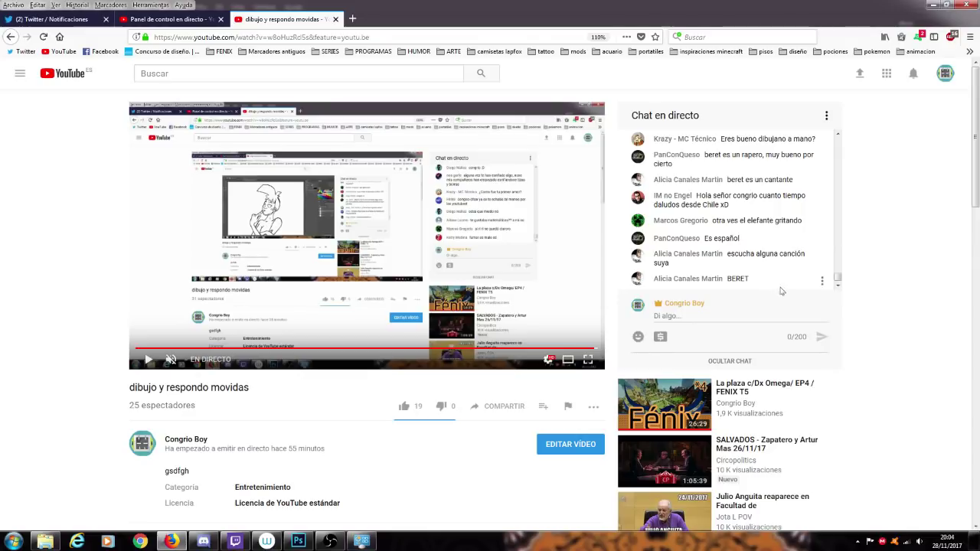
middle_click(59, 79)
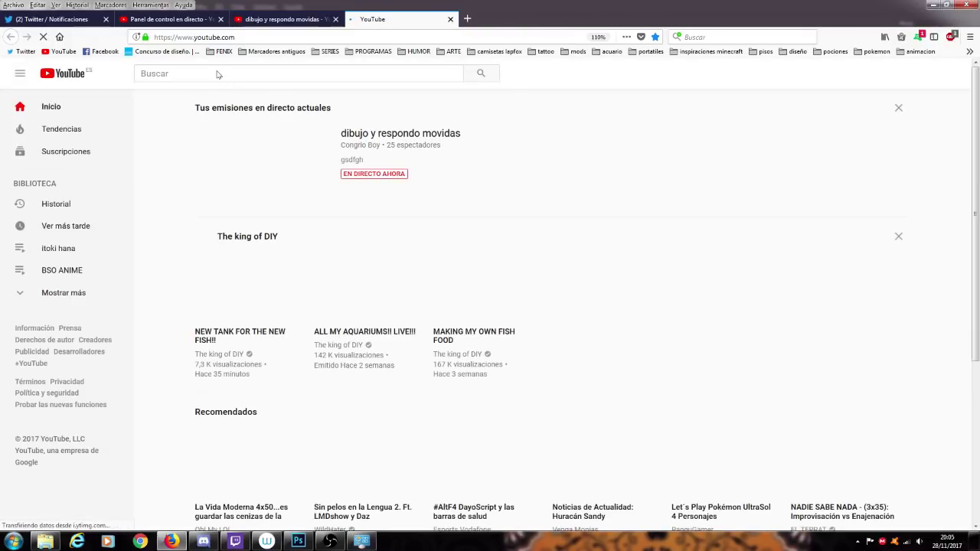
click(225, 70)
text(n)
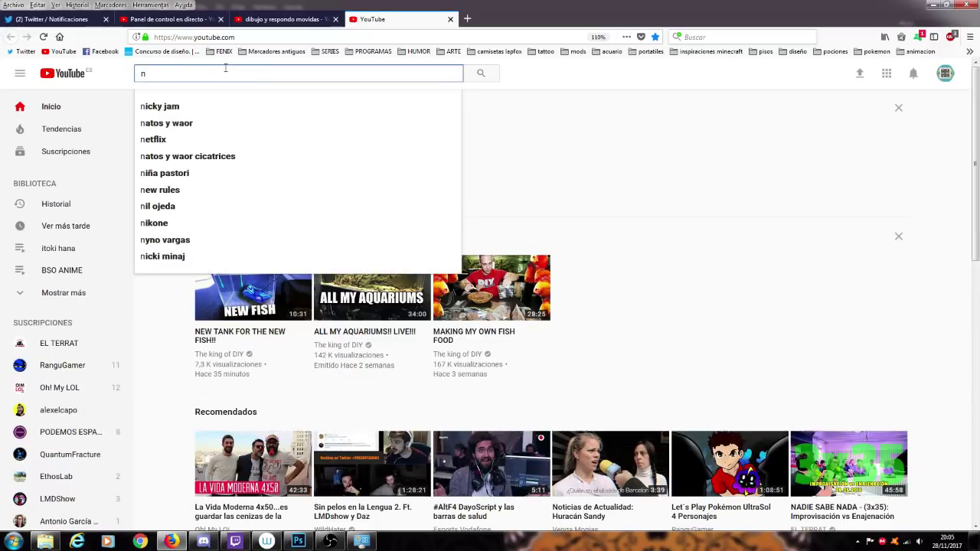
key(BackSpace)
text(beret)
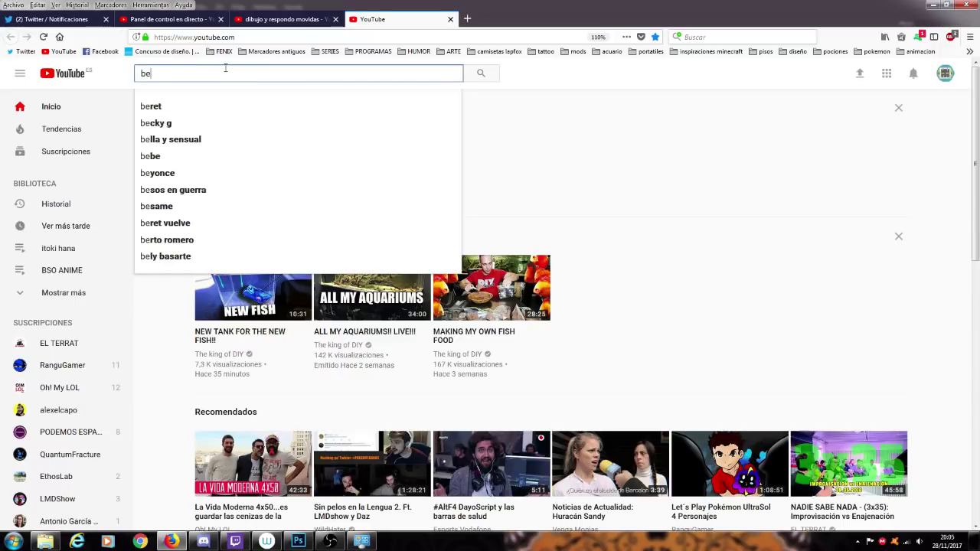
key(Return)
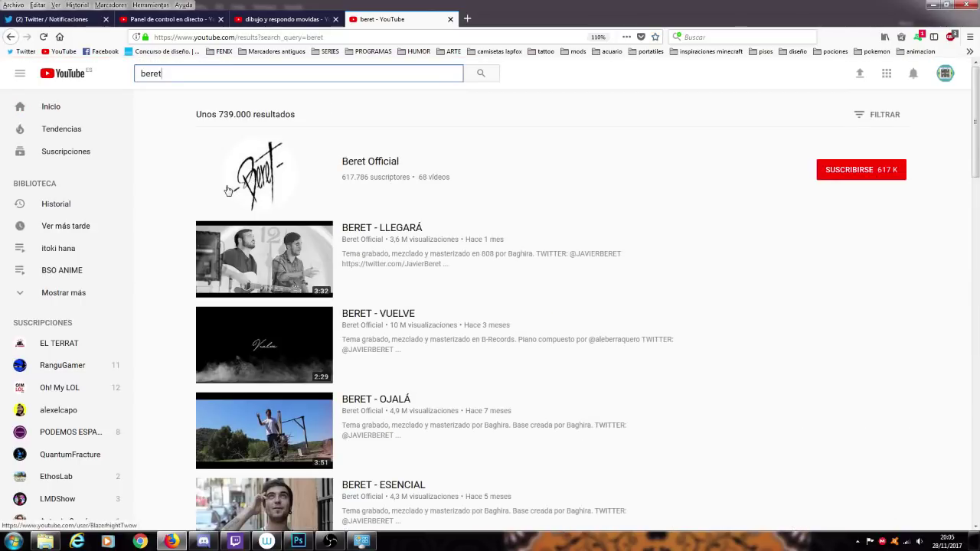
scroll(227, 191, down, 3)
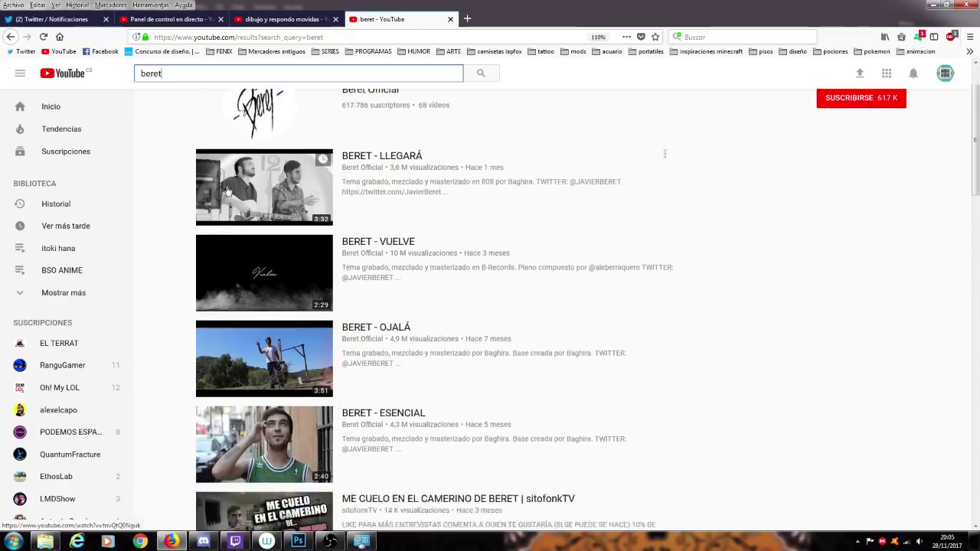
- Look through the remaining "beret" video results and return to the "dibujo y respondo movidas" livestream page to read the chat
scroll(228, 190, down, 3)
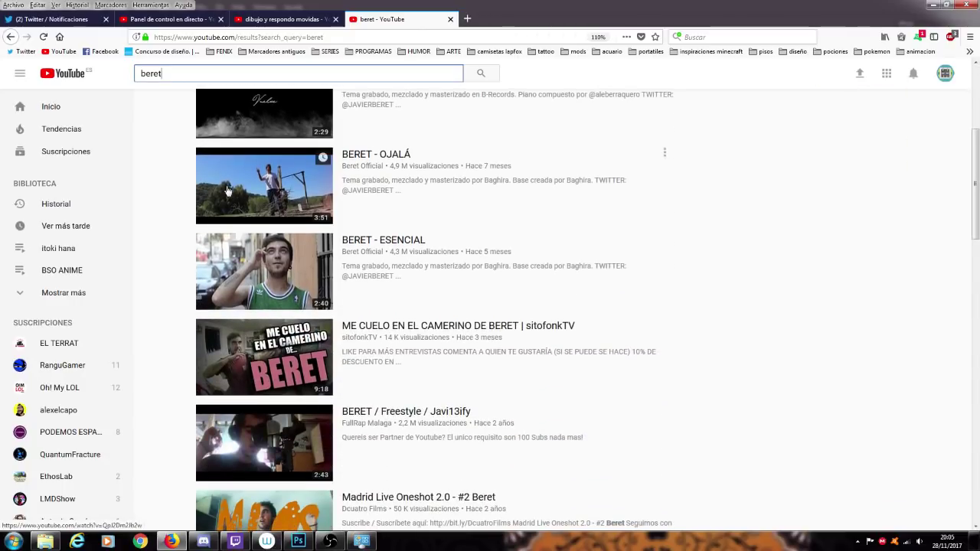
scroll(227, 191, down, 3)
scroll(227, 190, down, 3)
mouse_move(228, 190)
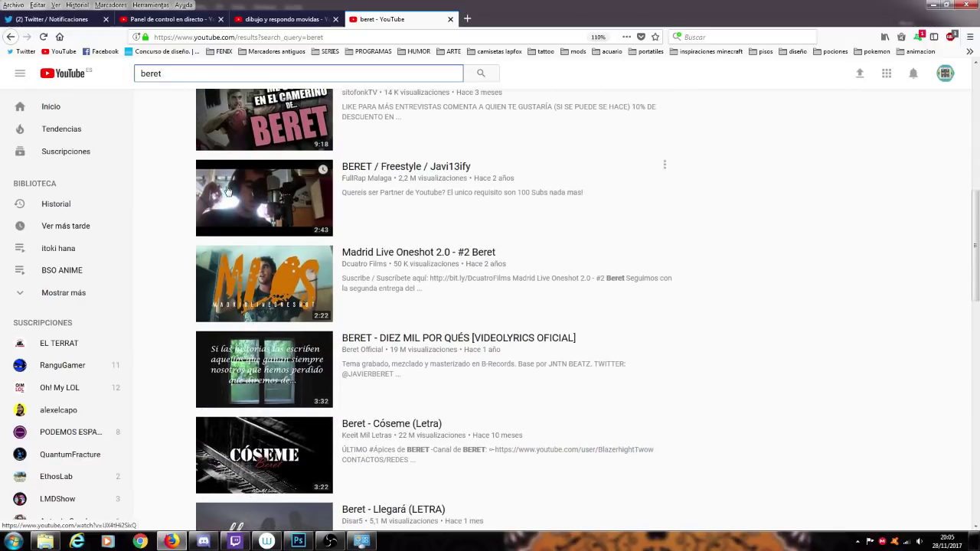
scroll(227, 191, up, 6)
scroll(227, 190, up, 6)
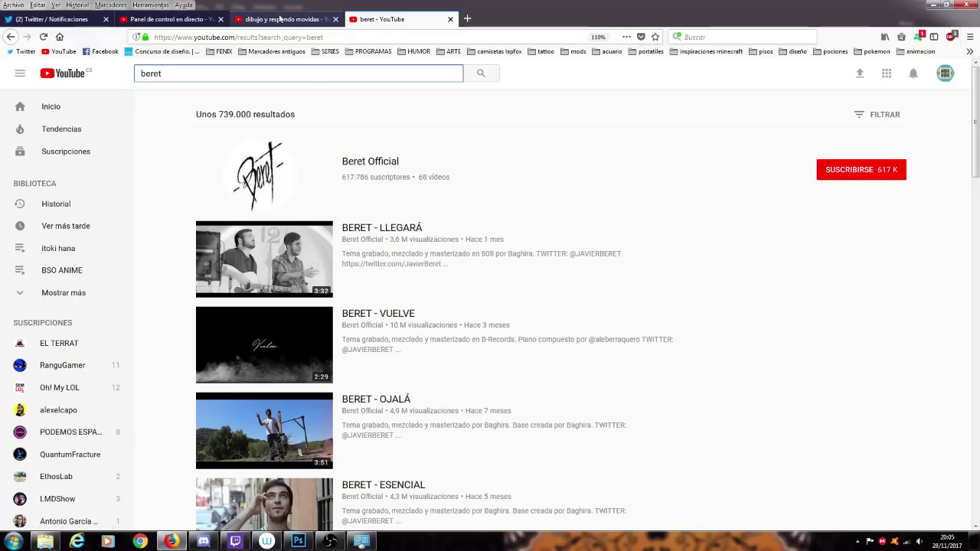
click(281, 19)
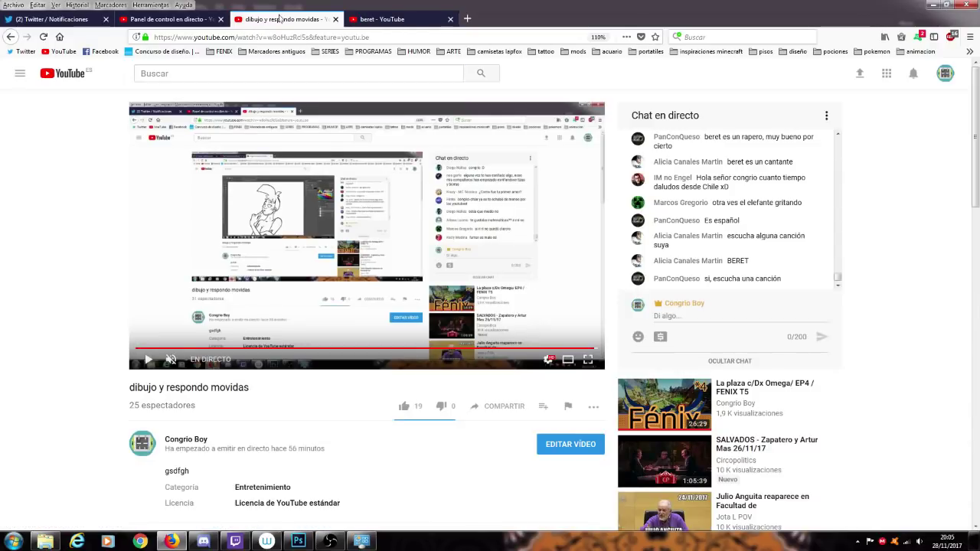
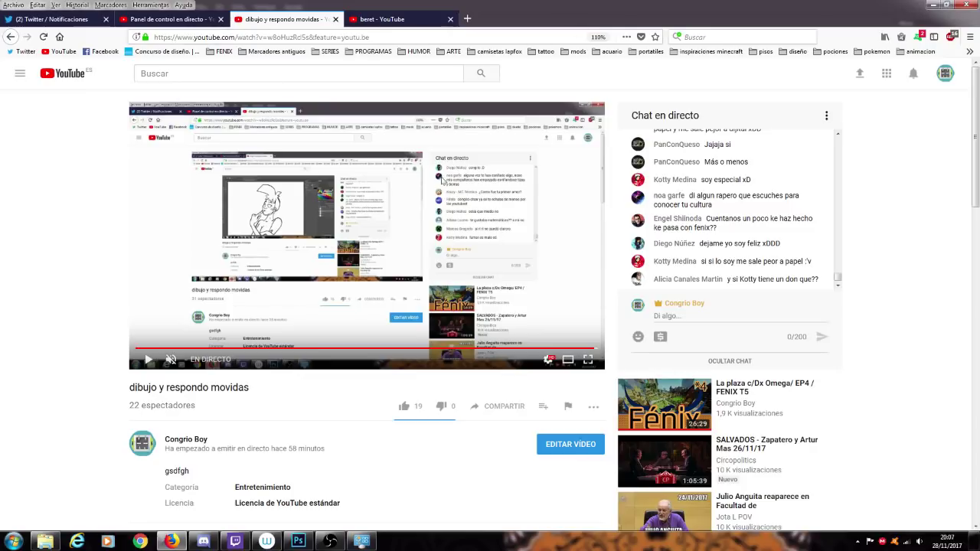
- Switch to Photoshop, check what Capa 5 and Capa 4 contain by toggling their visibility, and make Capa 4 the active layer
click(300, 541)
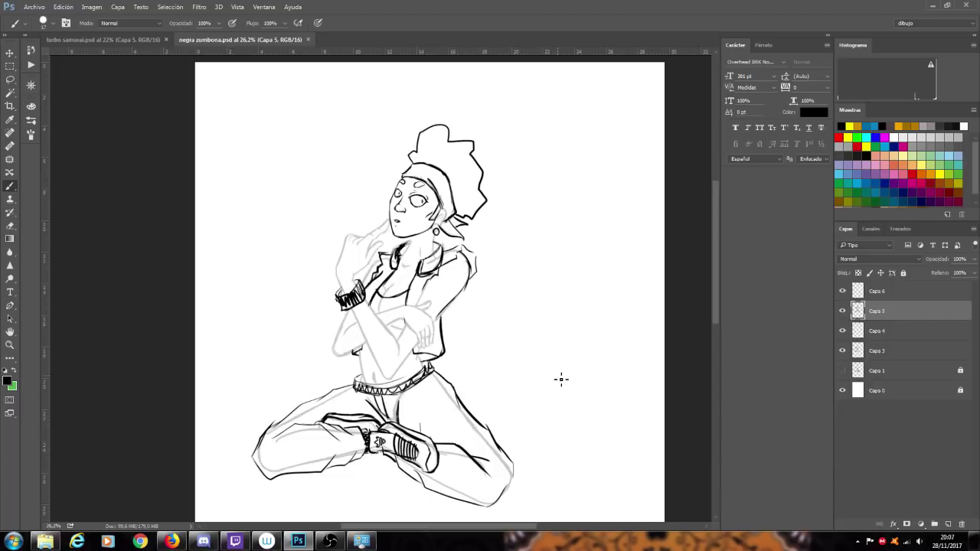
click(844, 310)
click(843, 311)
click(844, 311)
click(843, 311)
click(871, 336)
click(842, 331)
click(842, 331)
- Draw fuller lips around the figure's small mouth, with a notched upper lip and a rounded lower lip
scroll(390, 164, up, 10)
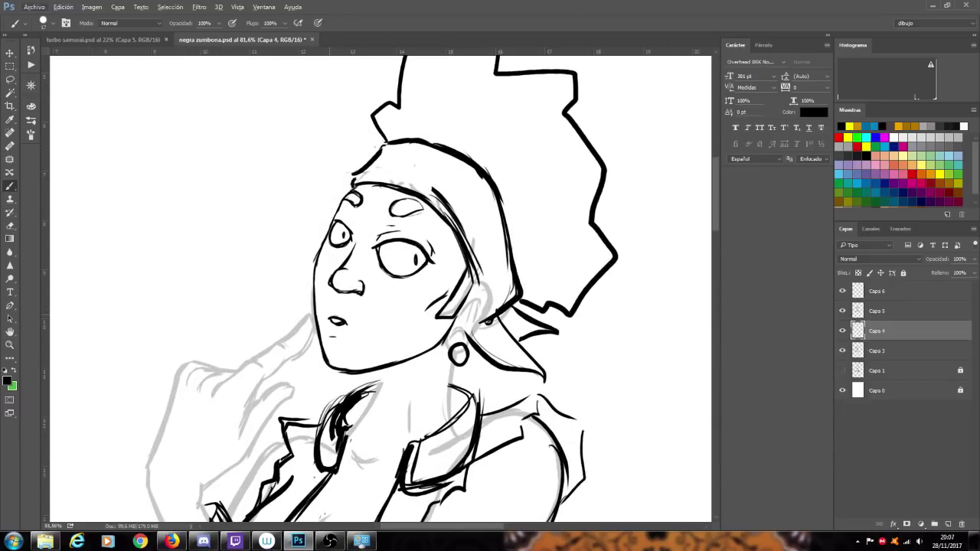
mouse_move(329, 317)
mouse_down()
mouse_move(346, 318)
mouse_move(334, 331)
mouse_up()
scroll(352, 311, up, 4)
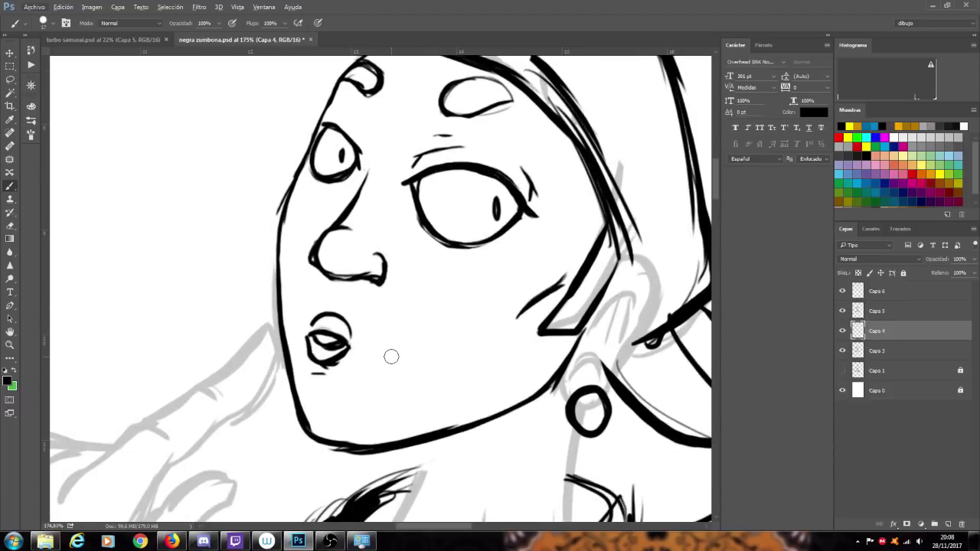
mouse_move(343, 358)
mouse_down()
mouse_move(327, 365)
mouse_move(307, 349)
mouse_move(343, 325)
mouse_move(317, 316)
mouse_move(309, 324)
mouse_move(343, 318)
mouse_move(350, 337)
mouse_move(315, 320)
mouse_move(325, 317)
mouse_up()
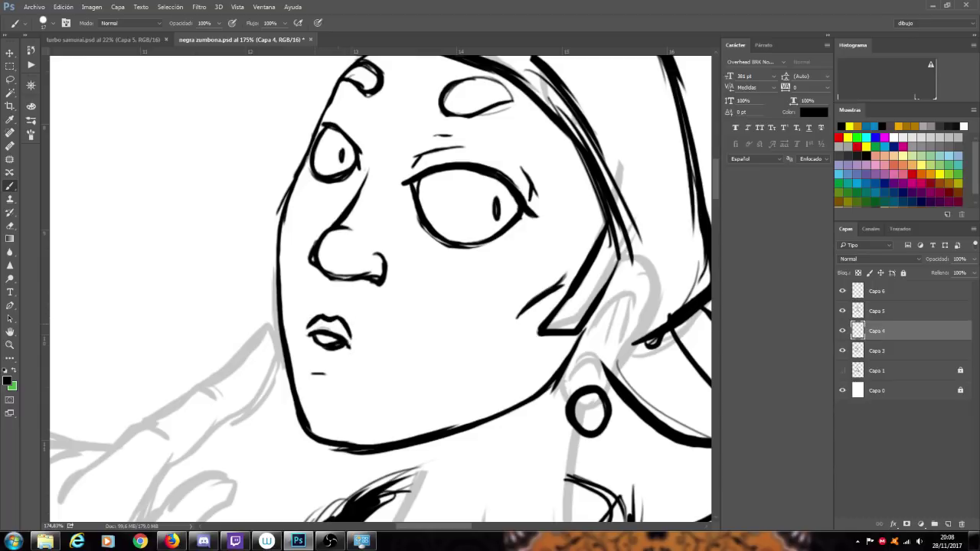
mouse_move(306, 340)
mouse_down()
mouse_move(330, 365)
mouse_move(307, 349)
mouse_move(318, 362)
mouse_move(350, 346)
mouse_up()
key(ctrl+z)
key(ctrl+z)
mouse_move(303, 338)
mouse_down()
mouse_move(345, 356)
mouse_move(345, 324)
mouse_move(351, 350)
mouse_move(345, 327)
mouse_move(349, 344)
mouse_move(301, 333)
mouse_up()
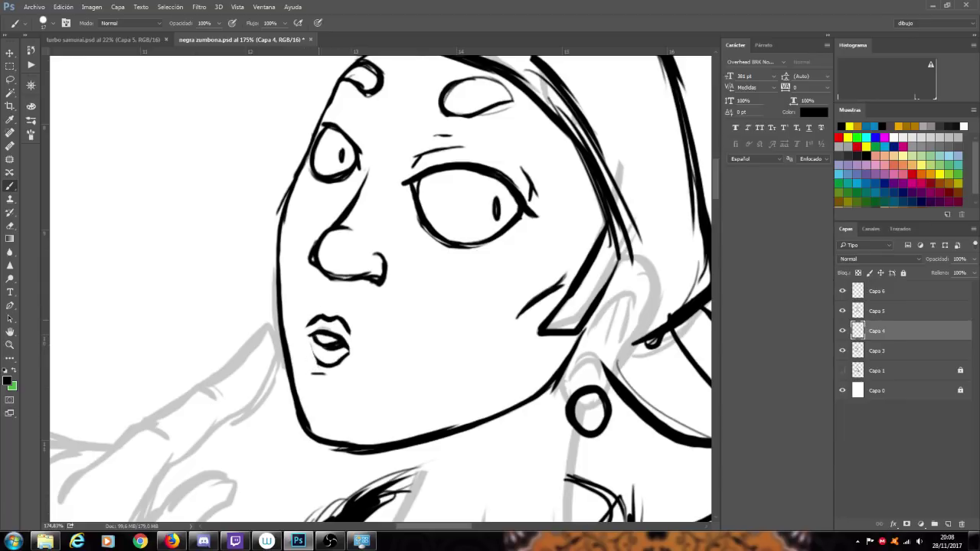
- Redraw the lower lip as a simple curve and add a short line beneath it on the Capa 4 layer
key(ctrl+z)
drag(310, 348, 330, 366)
key(ctrl+z)
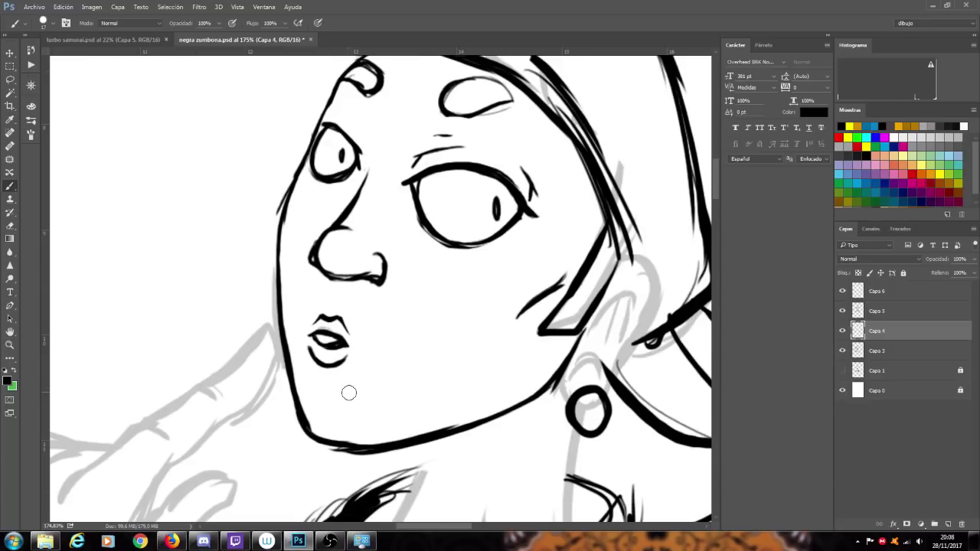
drag(316, 385, 334, 390)
- Select the mouth and chin line with the Lasso and scale them up to about 136%
click(10, 79)
mouse_move(318, 300)
mouse_down()
mouse_move(301, 340)
mouse_move(305, 360)
mouse_move(334, 377)
mouse_move(362, 354)
mouse_move(351, 309)
mouse_move(324, 304)
mouse_move(385, 283)
mouse_up()
key(ctrl+t)
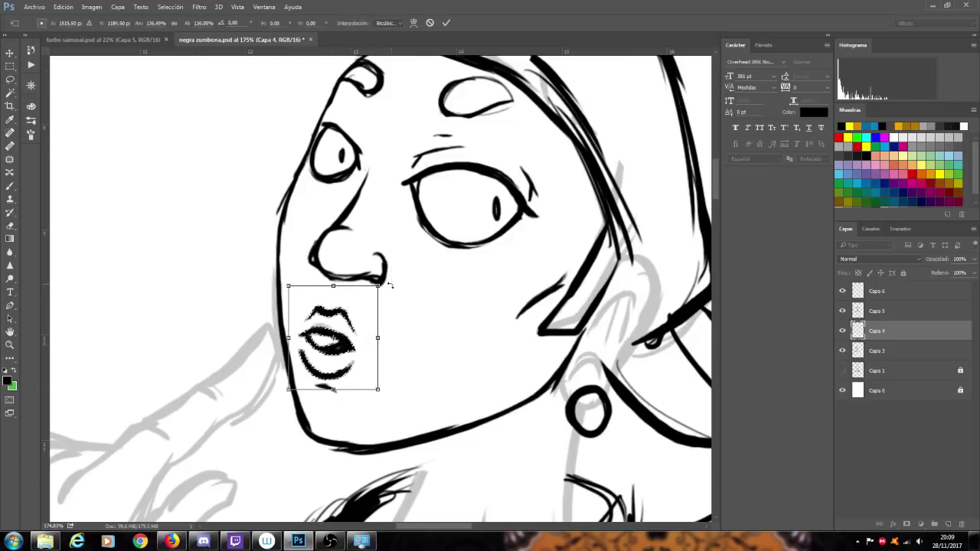
click(446, 23)
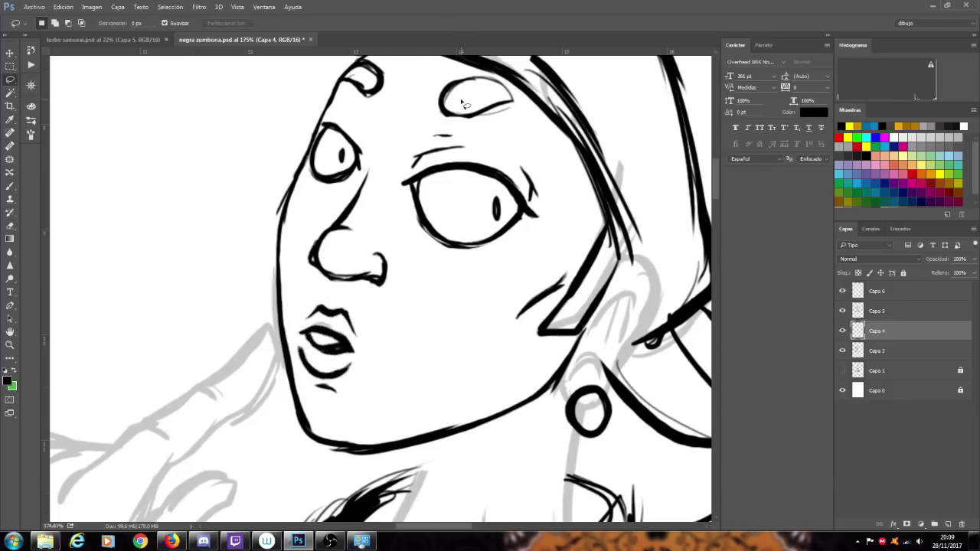
- Erase the long nose bridge line and draw a rounded top on the nose with a short bridge stroke
scroll(462, 101, down, 4)
scroll(462, 100, down, 4)
scroll(499, 119, up, 2)
scroll(538, 140, up, 3)
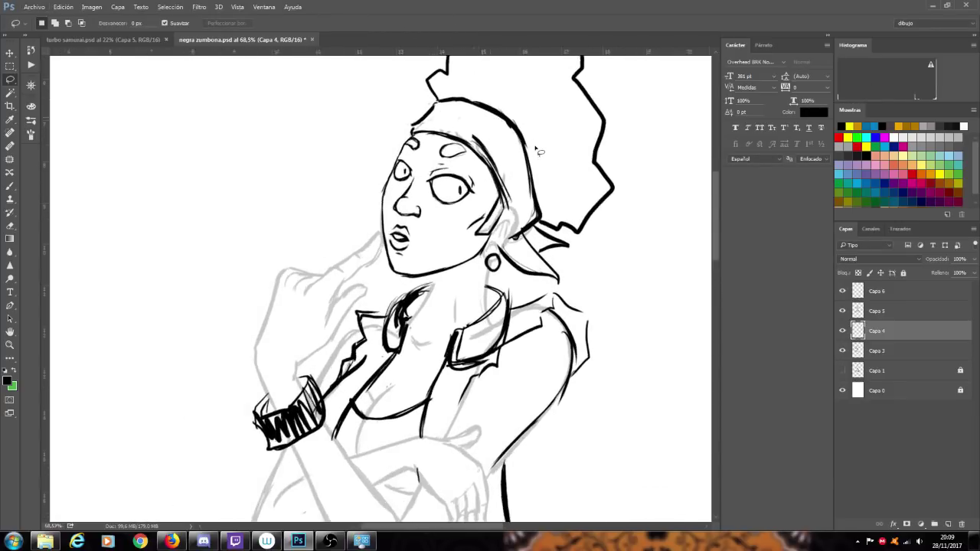
scroll(436, 154, up, 3)
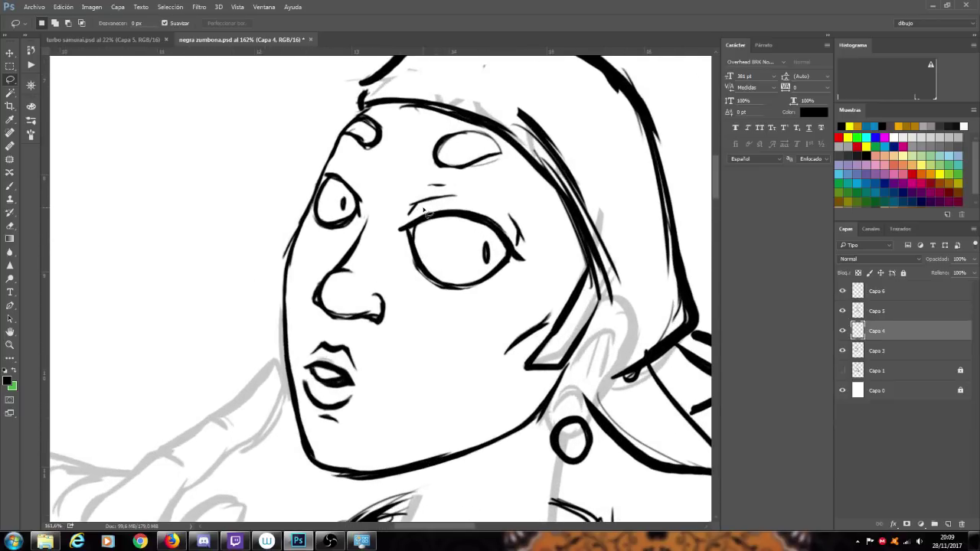
click(10, 186)
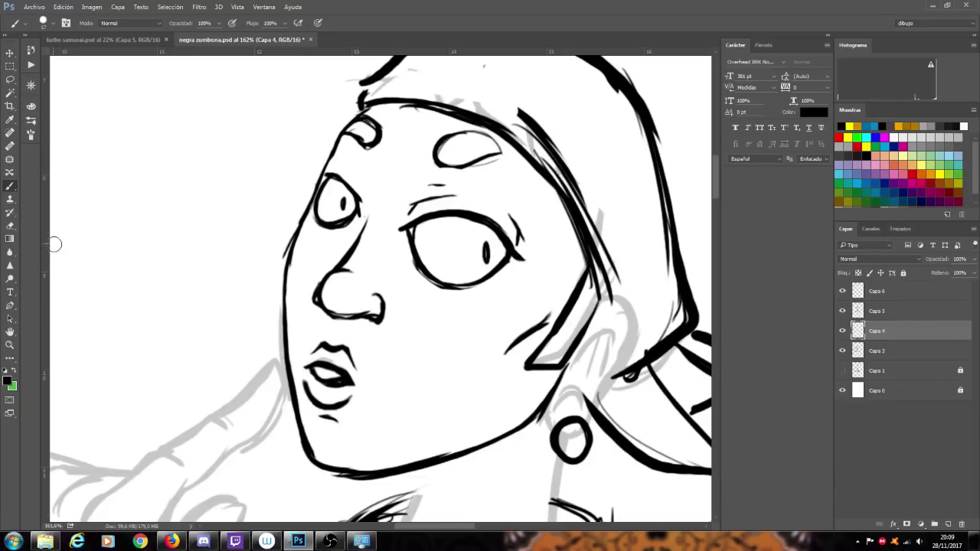
mouse_move(370, 221)
mouse_down()
mouse_move(342, 257)
mouse_move(331, 262)
mouse_up()
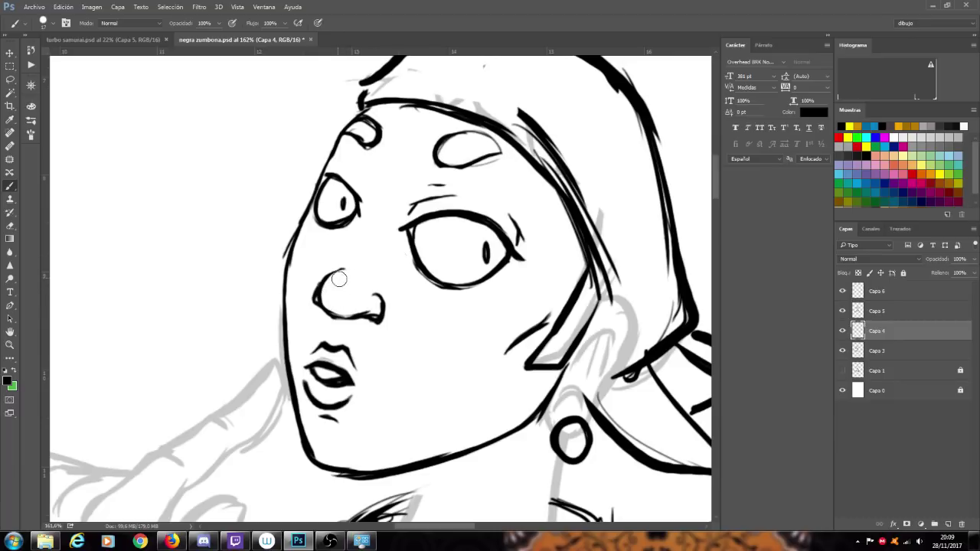
drag(343, 278, 365, 285)
drag(329, 276, 346, 257)
- Rework the nose outline with a short slanted bridge line and a small wing for the far nostril
scroll(391, 297, down, 5)
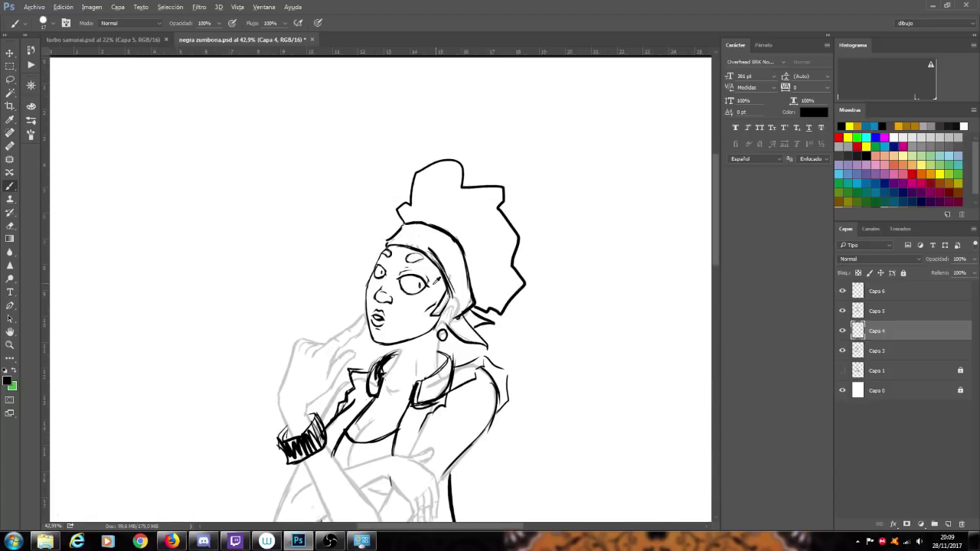
scroll(440, 320, down, 1)
scroll(418, 339, up, 5)
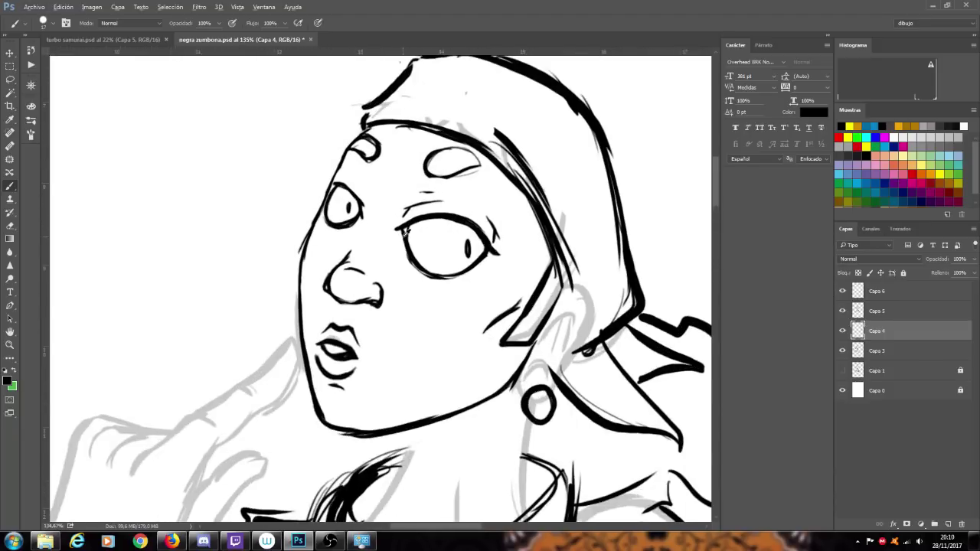
mouse_move(310, 296)
mouse_down()
mouse_move(315, 269)
mouse_move(311, 305)
mouse_move(345, 236)
mouse_move(318, 283)
mouse_move(350, 239)
mouse_up()
mouse_move(324, 312)
mouse_down()
mouse_move(315, 283)
mouse_move(349, 274)
mouse_up()
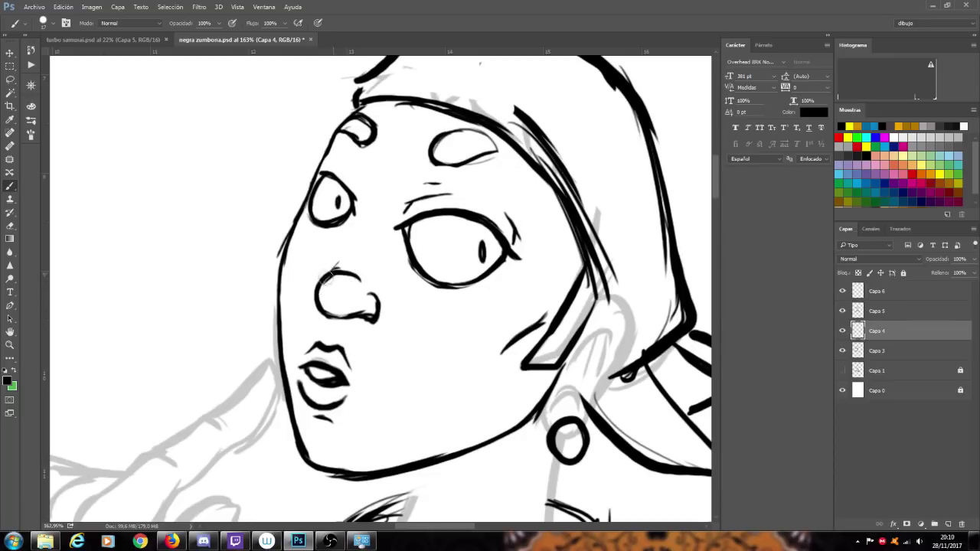
drag(337, 269, 351, 247)
drag(310, 297, 317, 306)
mouse_move(378, 299)
mouse_down()
mouse_move(381, 313)
mouse_move(371, 294)
mouse_up()
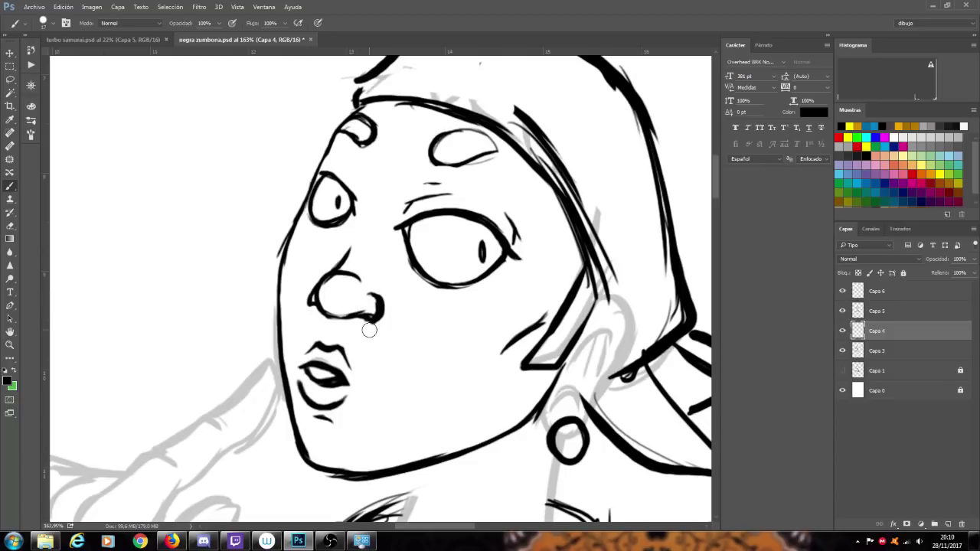
key(ctrl+alt+z)
key(ctrl+alt+z)
key(ctrl+alt+z)
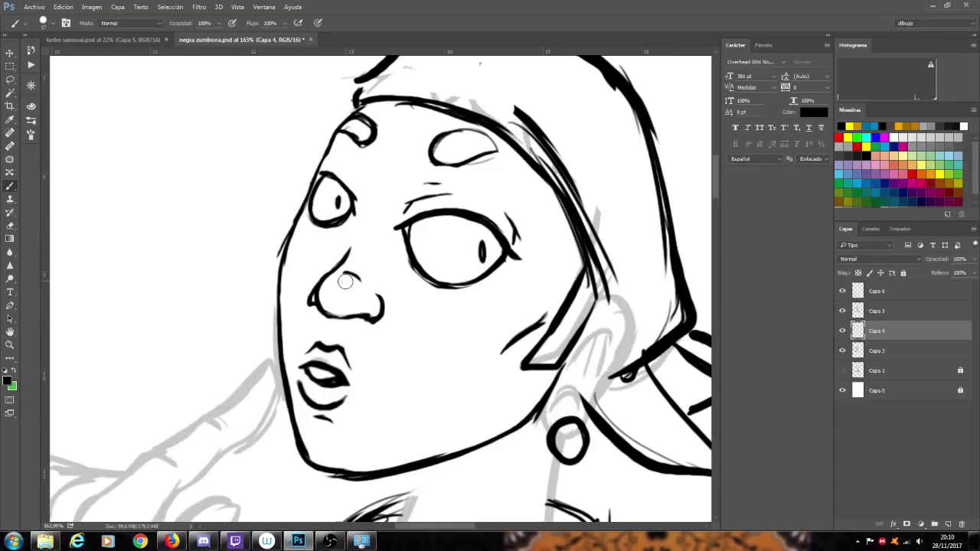
- Round off the far nostril's outer curve and smooth the line along the underside of the nose
scroll(345, 282, down, 5)
scroll(328, 314, up, 4)
scroll(355, 251, up, 4)
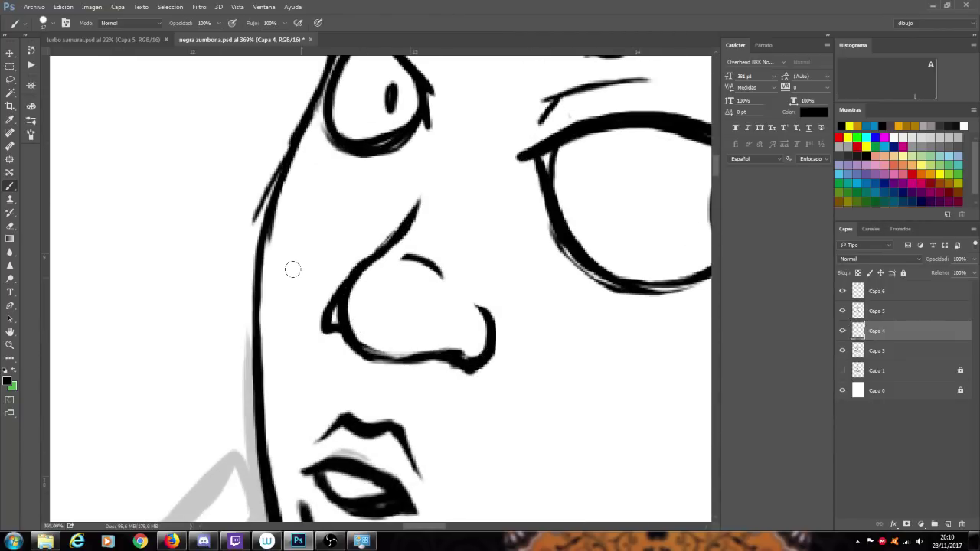
mouse_move(326, 333)
mouse_down()
mouse_move(322, 313)
mouse_move(333, 299)
mouse_up()
mouse_move(334, 332)
mouse_down()
mouse_move(327, 297)
mouse_move(330, 307)
mouse_move(349, 253)
mouse_move(378, 249)
mouse_up()
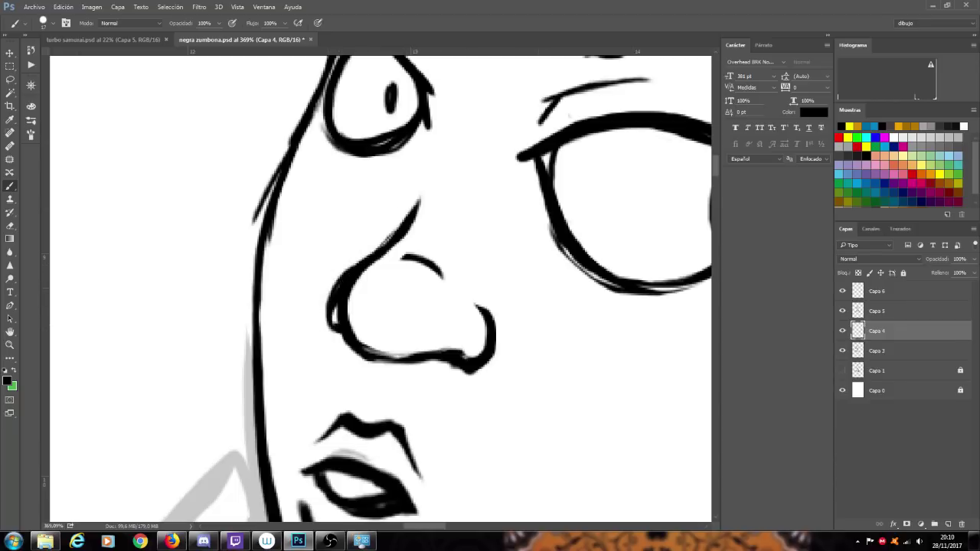
mouse_move(348, 334)
mouse_down()
mouse_move(394, 355)
mouse_move(435, 340)
mouse_move(372, 349)
mouse_move(459, 349)
mouse_up()
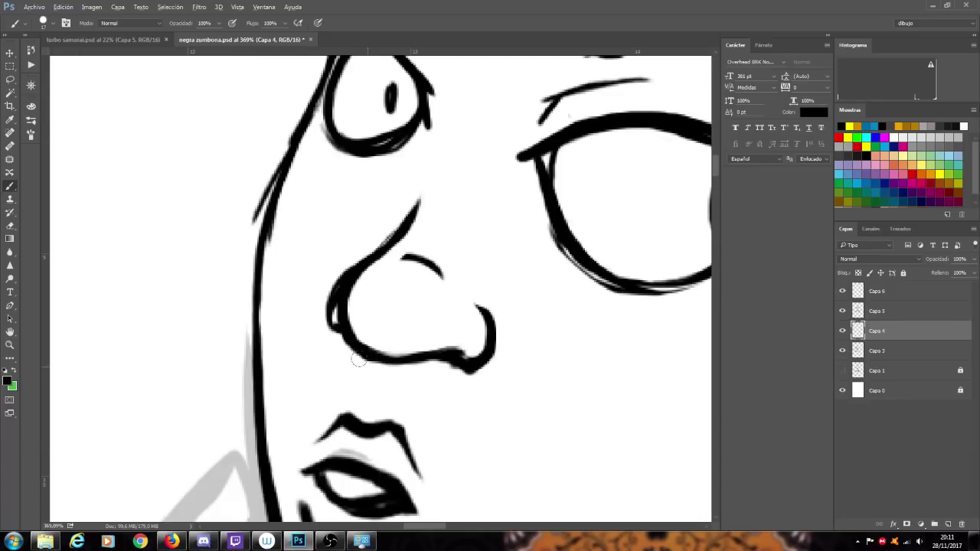
- Reshape the lower lip's sides and join both lips at a pointed mouth corner on the cheek side
scroll(363, 363, down, 15)
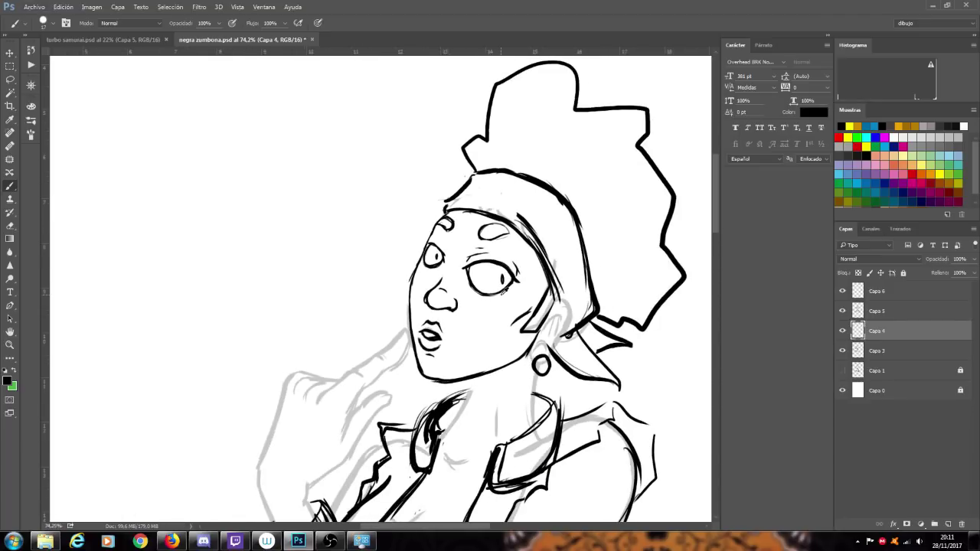
scroll(507, 304, down, 3)
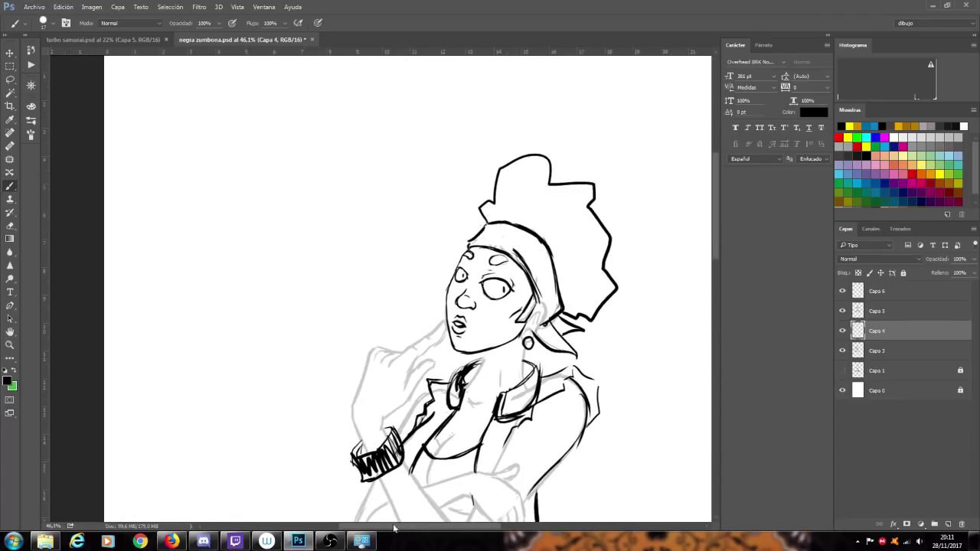
scroll(505, 329, up, 6)
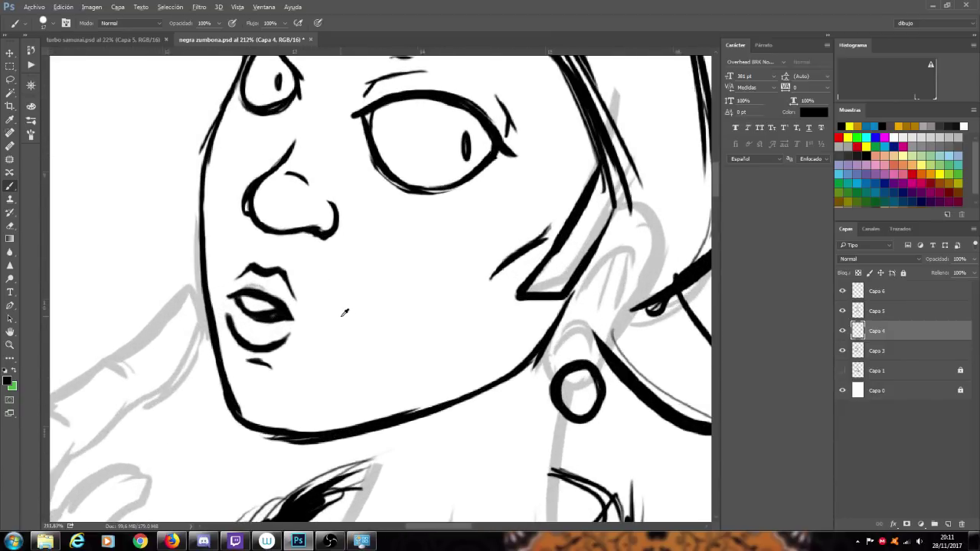
scroll(346, 314, up, 1)
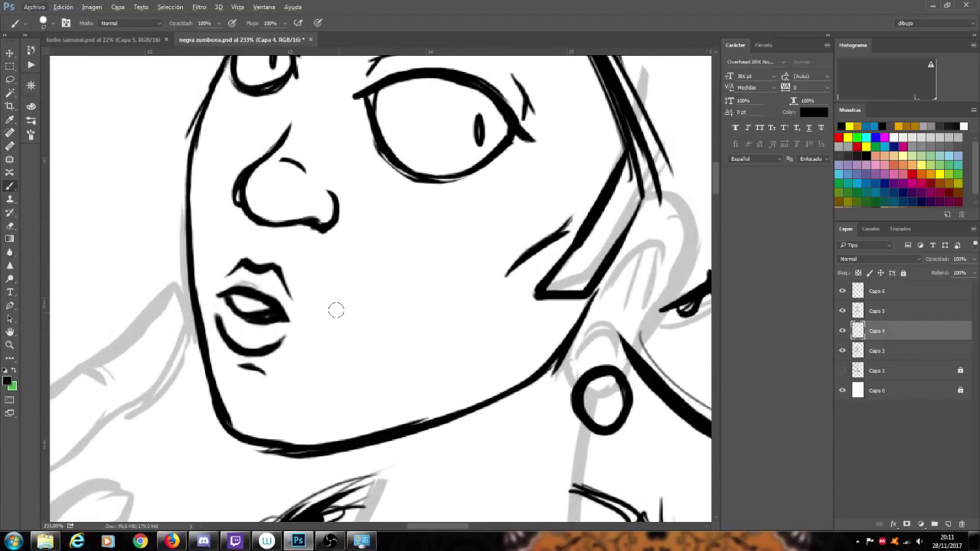
mouse_move(222, 342)
mouse_down()
mouse_move(211, 304)
mouse_move(229, 361)
mouse_move(218, 317)
mouse_move(279, 302)
mouse_up()
drag(273, 343, 291, 330)
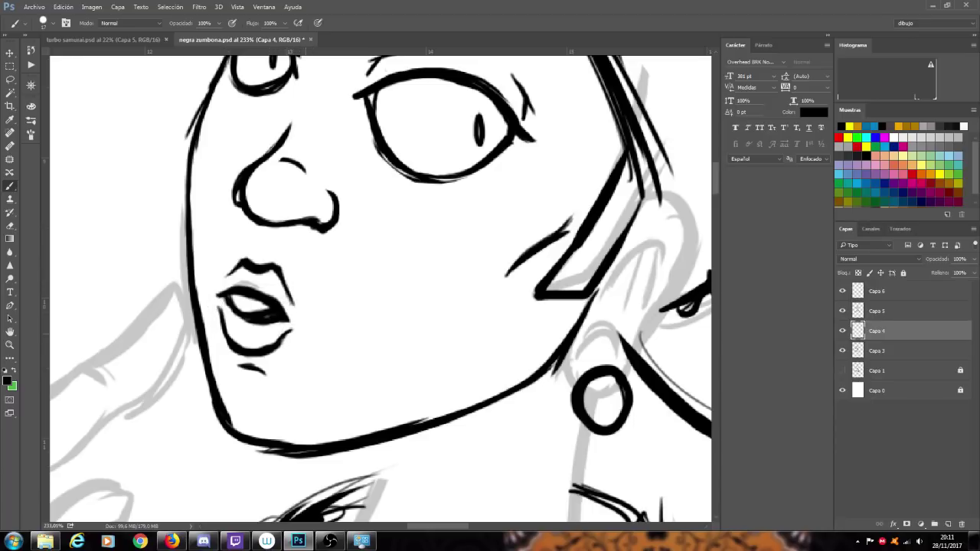
drag(301, 337, 301, 329)
key(ctrl+z)
drag(288, 318, 292, 323)
drag(284, 279, 293, 323)
mouse_move(295, 321)
mouse_down()
mouse_move(293, 331)
mouse_move(296, 316)
mouse_up()
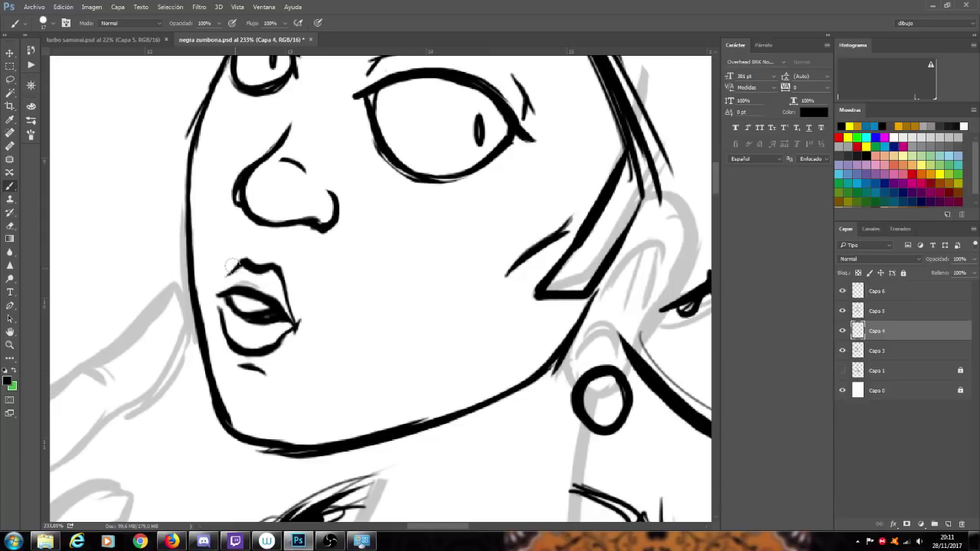
- Close the lips at the far mouth corner and clean up the outline of the mouth opening
drag(220, 285, 239, 259)
key(ctrl+alt+z)
key(ctrl+alt+z)
key(ctrl+alt+z)
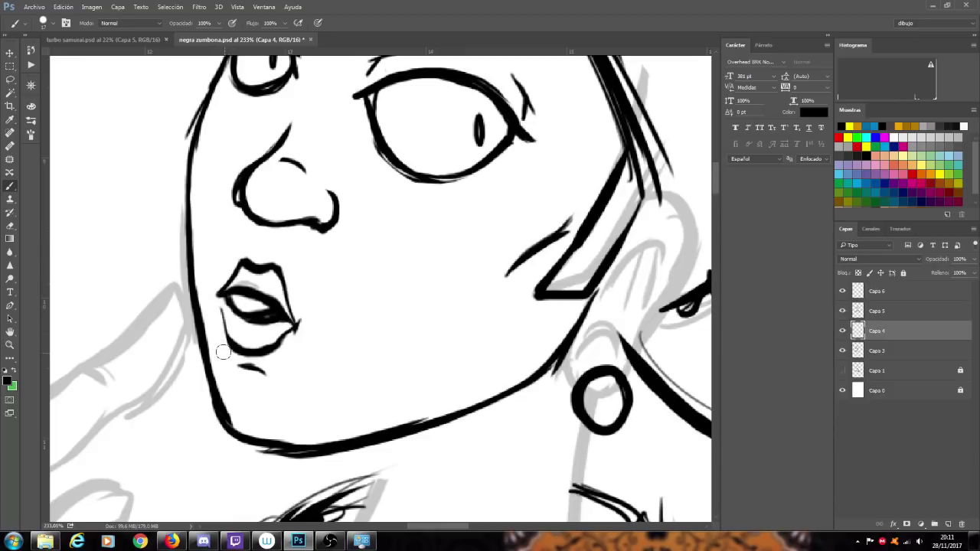
drag(219, 297, 224, 329)
mouse_move(216, 299)
mouse_down()
mouse_move(234, 280)
mouse_move(257, 309)
mouse_move(276, 312)
mouse_up()
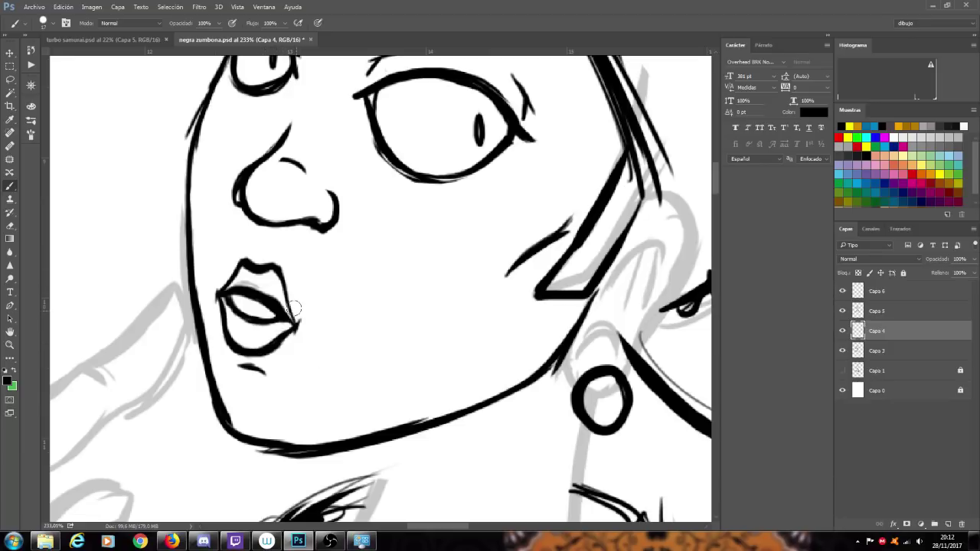
- Select only the lips with the Lasso and widen them slightly toward the cheek using Free Transform
scroll(308, 265, down, 15)
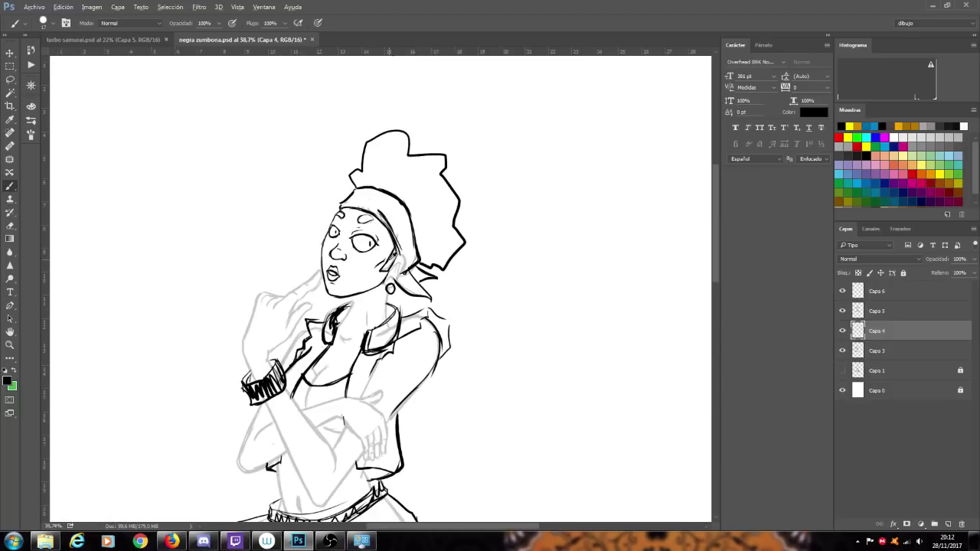
scroll(367, 316, down, 2)
scroll(367, 310, down, 3)
scroll(363, 158, up, 3)
scroll(357, 287, up, 12)
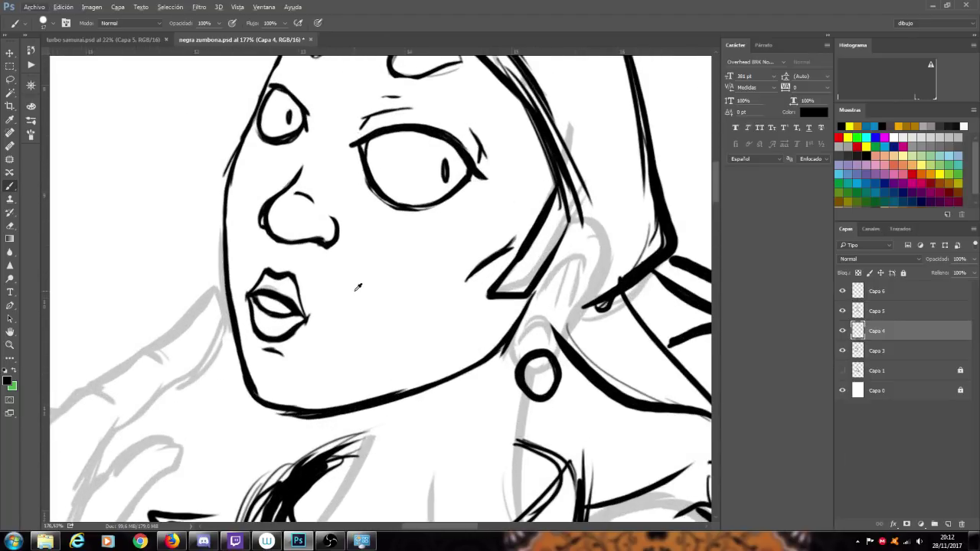
click(10, 79)
drag(262, 257, 243, 318)
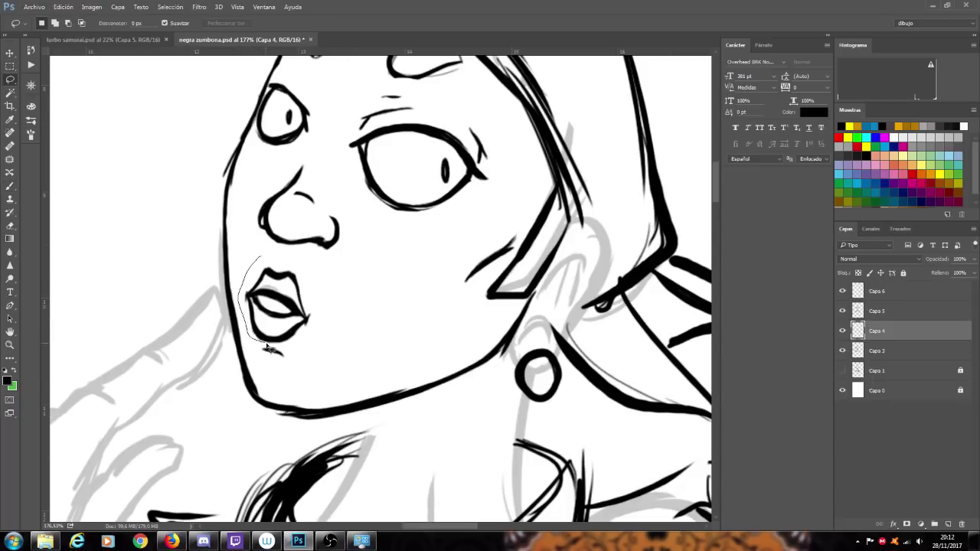
drag(283, 263, 284, 264)
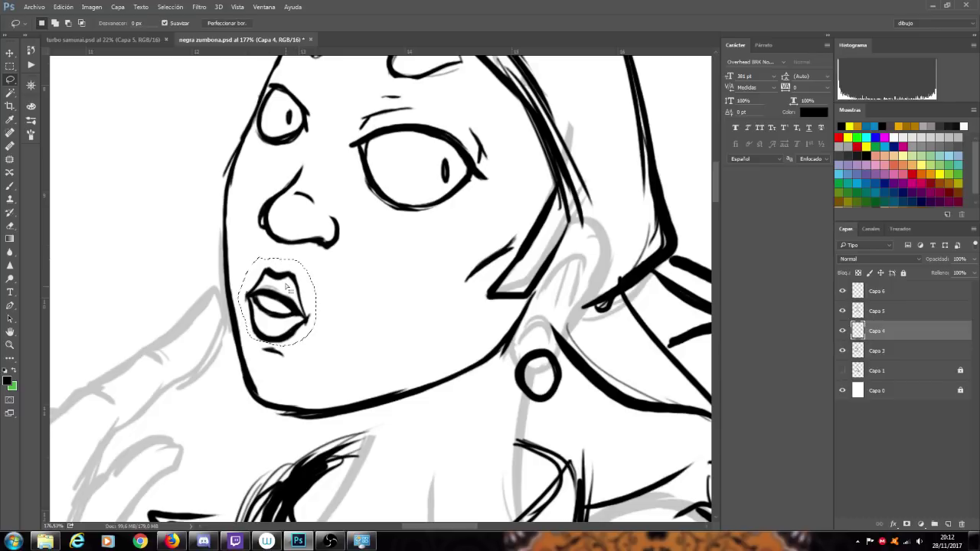
key(ctrl+t)
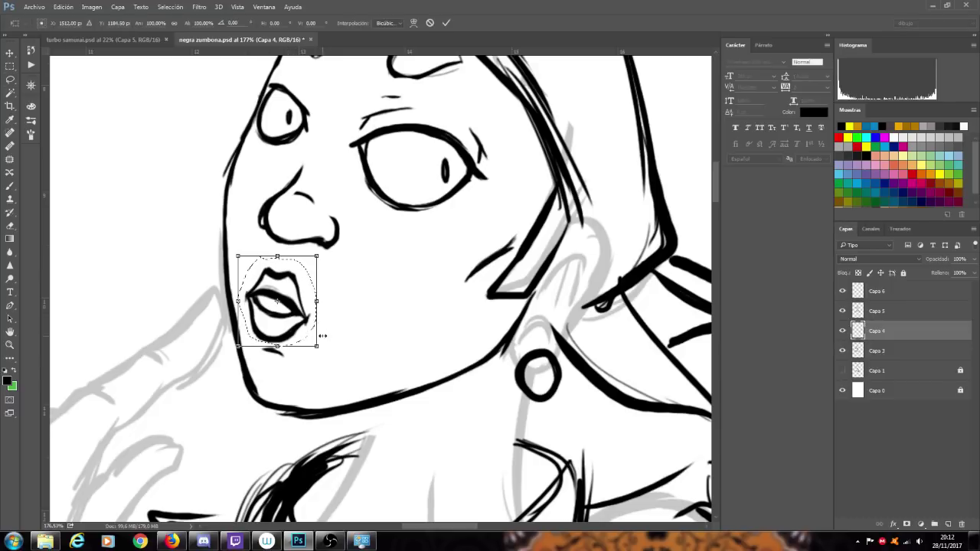
drag(319, 349, 332, 351)
click(446, 23)
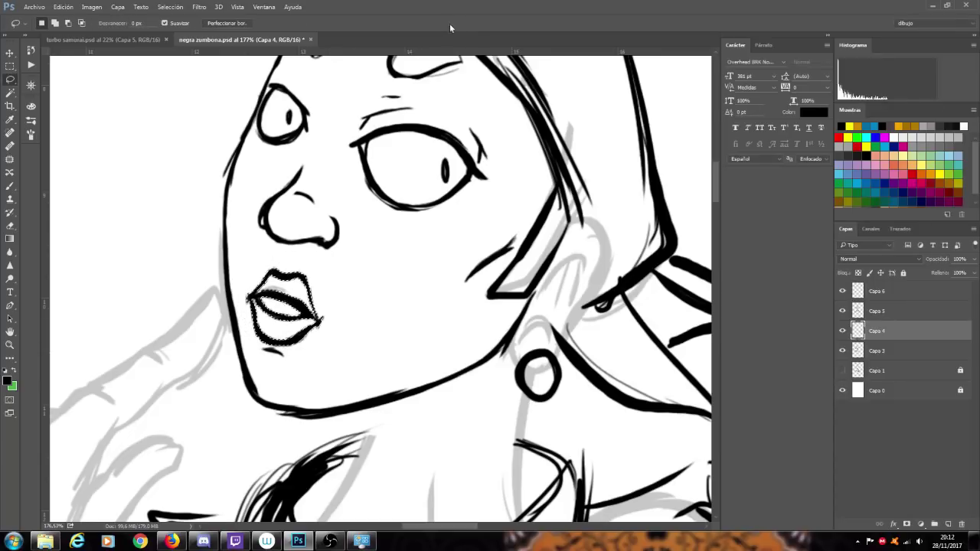
- Shift the selected lips slightly toward the far side of the face and clear the selection
drag(320, 300, 315, 297)
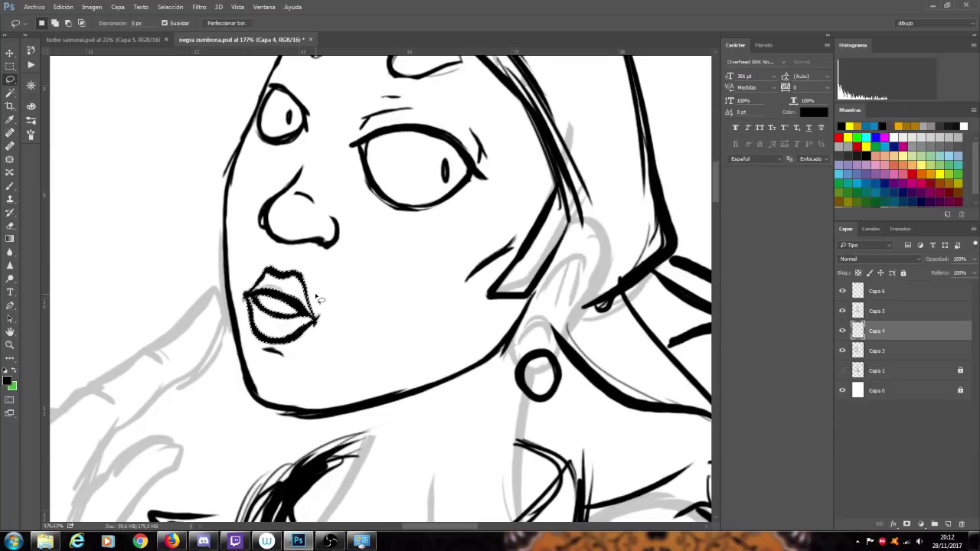
click(10, 92)
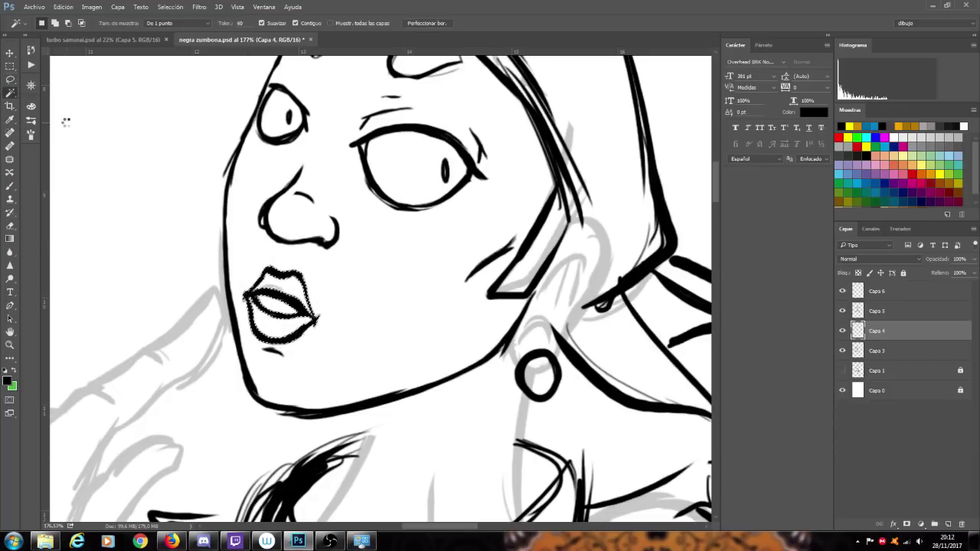
key(ctrl+d)
scroll(403, 248, down, 5)
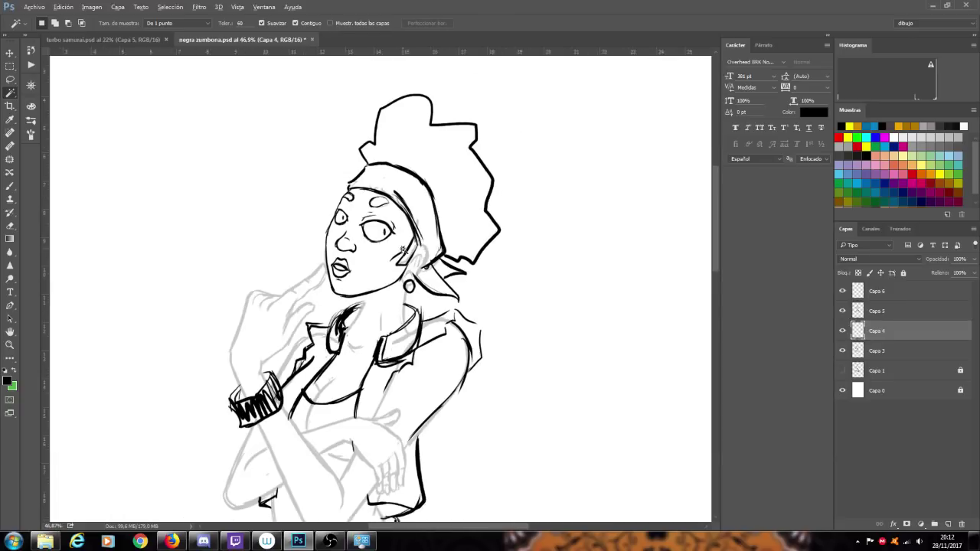
scroll(403, 249, down, 3)
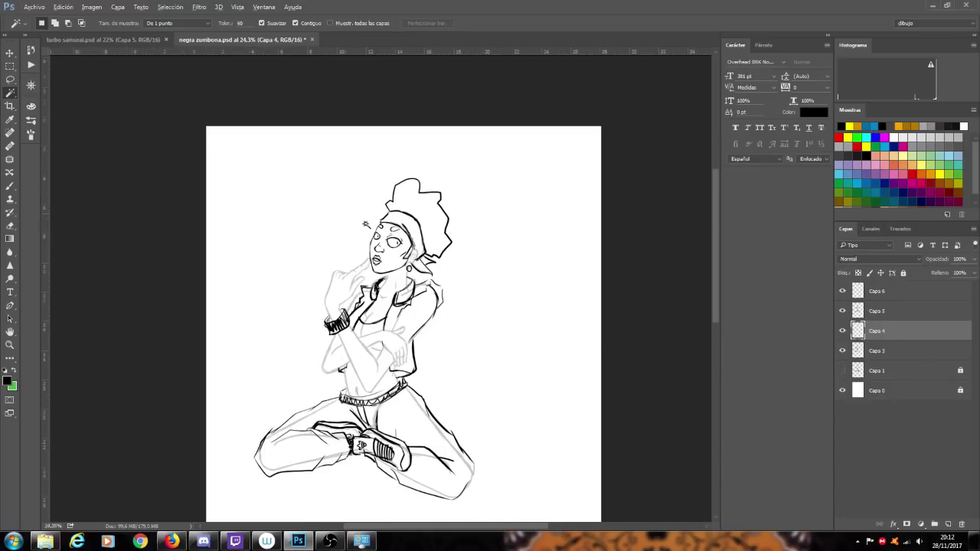
scroll(410, 218, up, 4)
scroll(452, 254, up, 1)
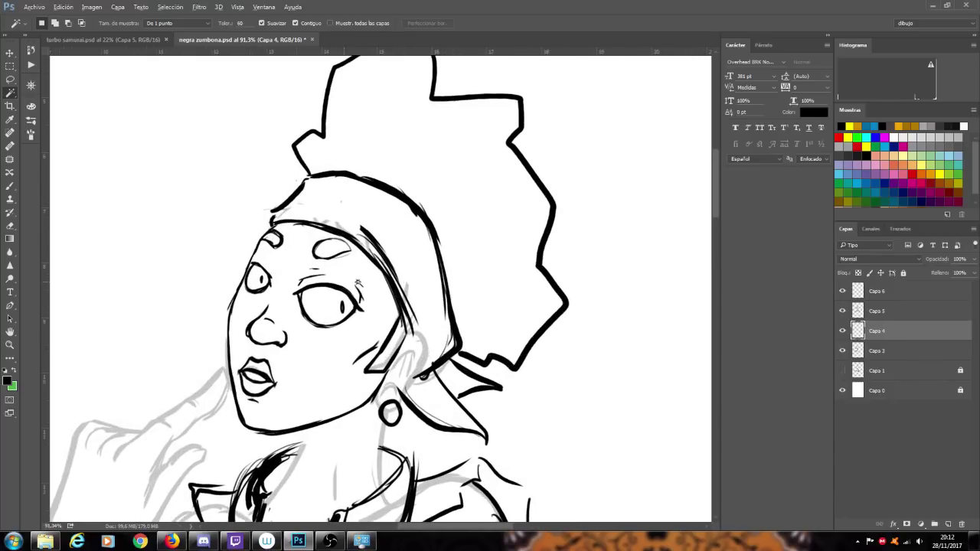
scroll(358, 283, up, 3)
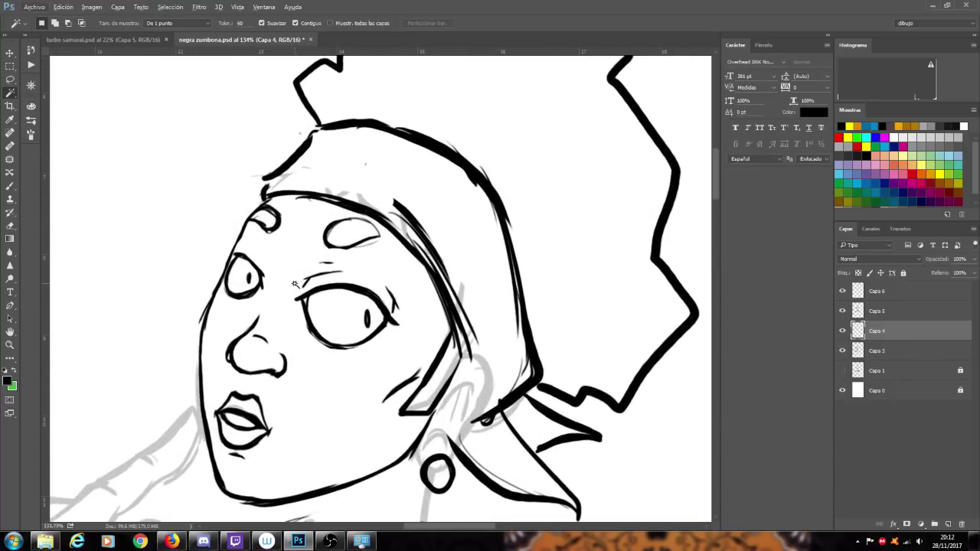
- Thicken the near eye's outline and upper lash line with the Brush, and add short lash strokes beside the far eye
click(11, 186)
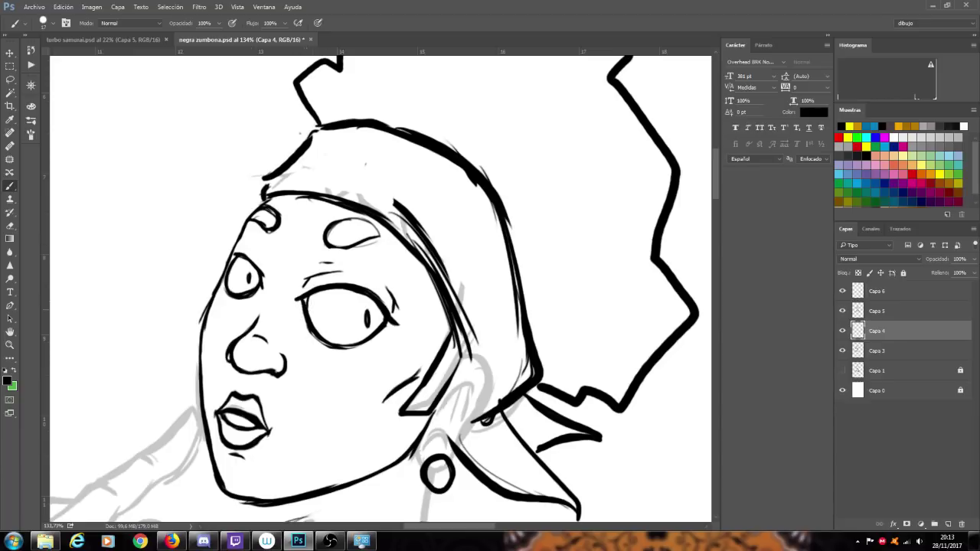
mouse_move(304, 316)
mouse_down()
mouse_move(315, 341)
mouse_move(336, 350)
mouse_move(359, 349)
mouse_move(386, 312)
mouse_up()
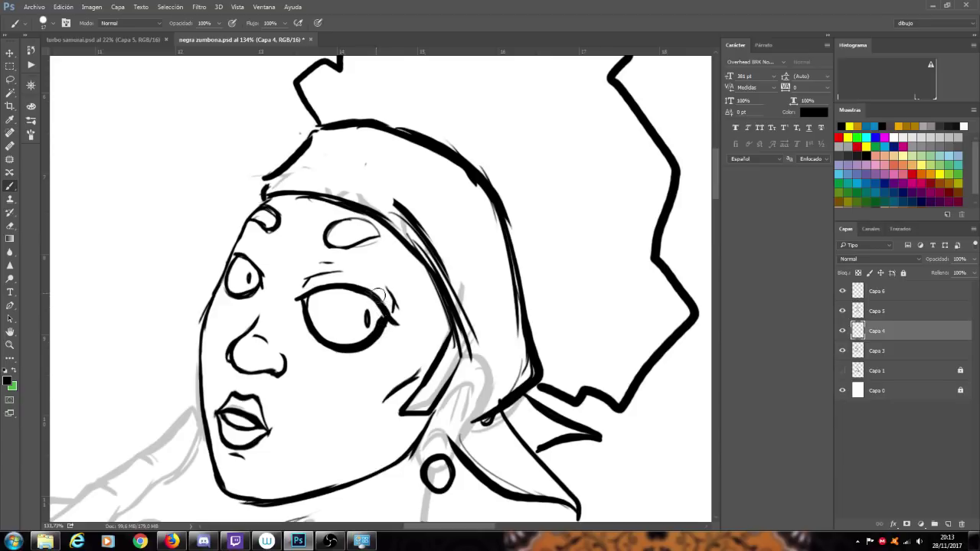
key(ctrl+z)
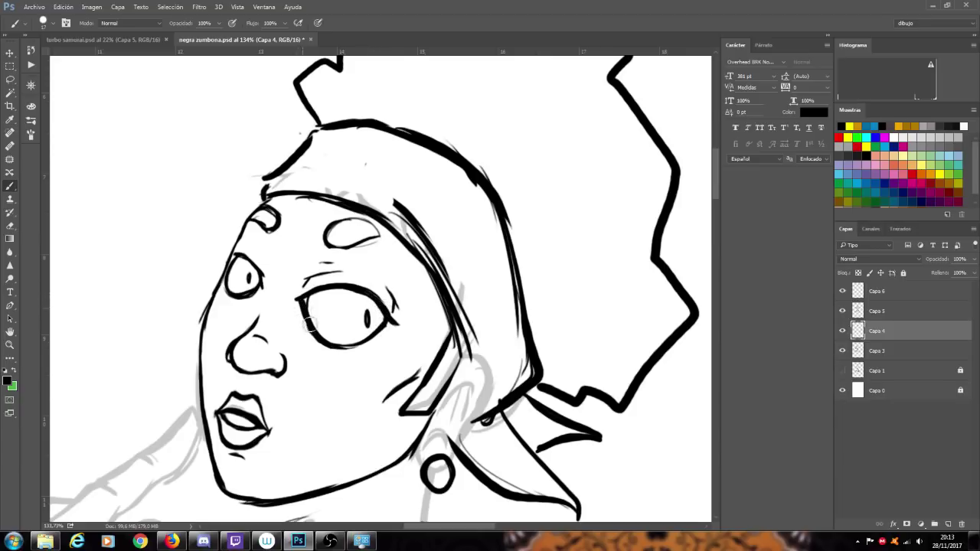
mouse_move(345, 346)
mouse_down()
mouse_move(382, 332)
mouse_move(392, 312)
mouse_up()
mouse_move(297, 300)
mouse_down()
mouse_move(350, 288)
mouse_move(410, 323)
mouse_up()
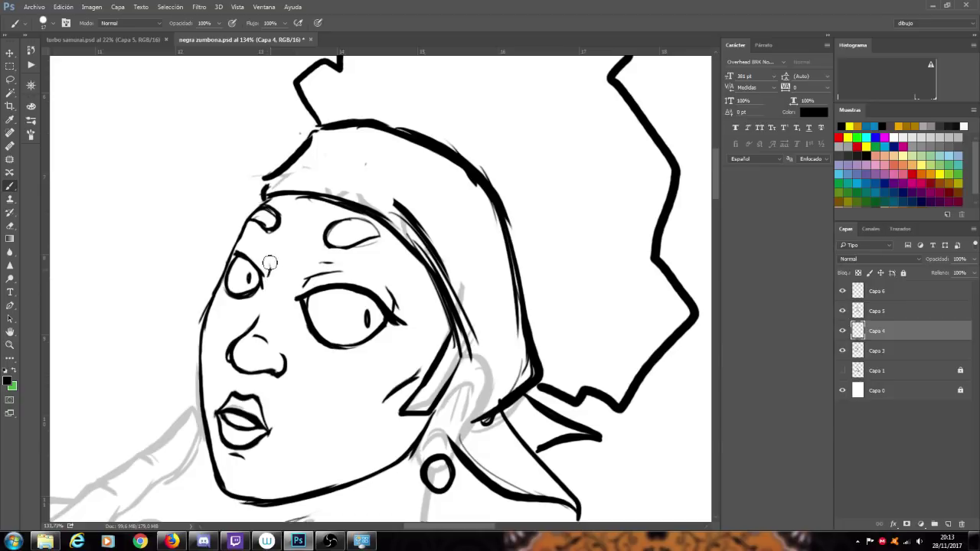
drag(269, 274, 255, 247)
drag(303, 284, 352, 269)
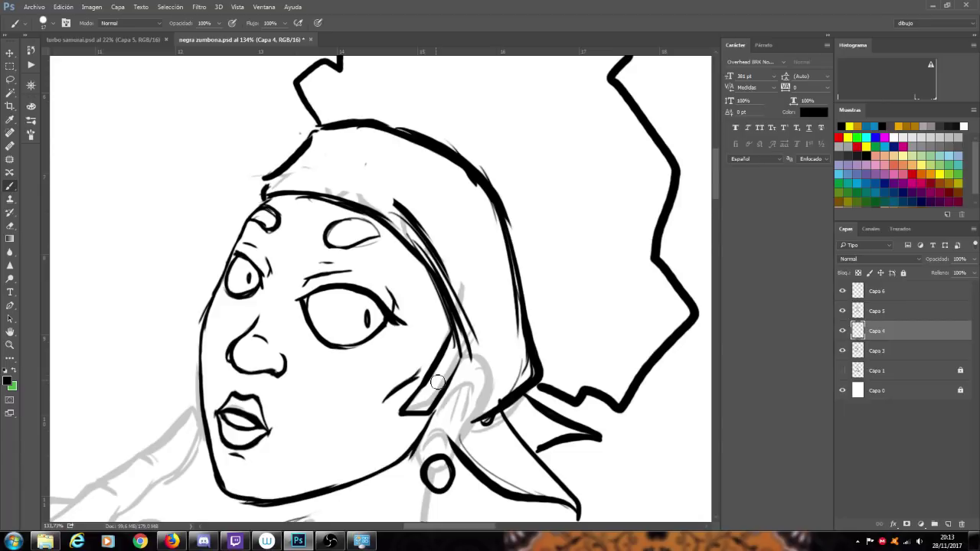
- Remove the narrow vertical pupils from both eyes on Capa 4 and add a new layer above it
scroll(436, 381, up, 2)
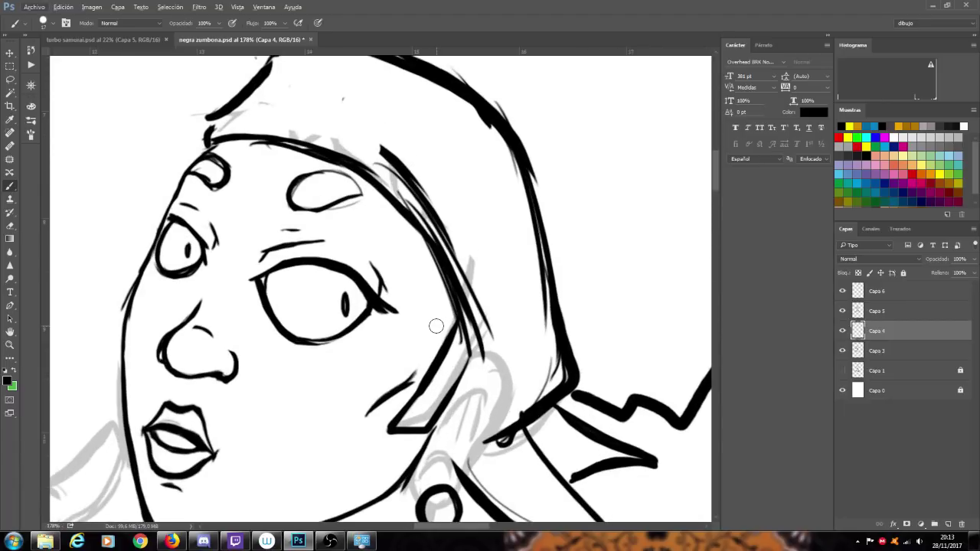
drag(345, 298, 339, 313)
drag(186, 250, 188, 255)
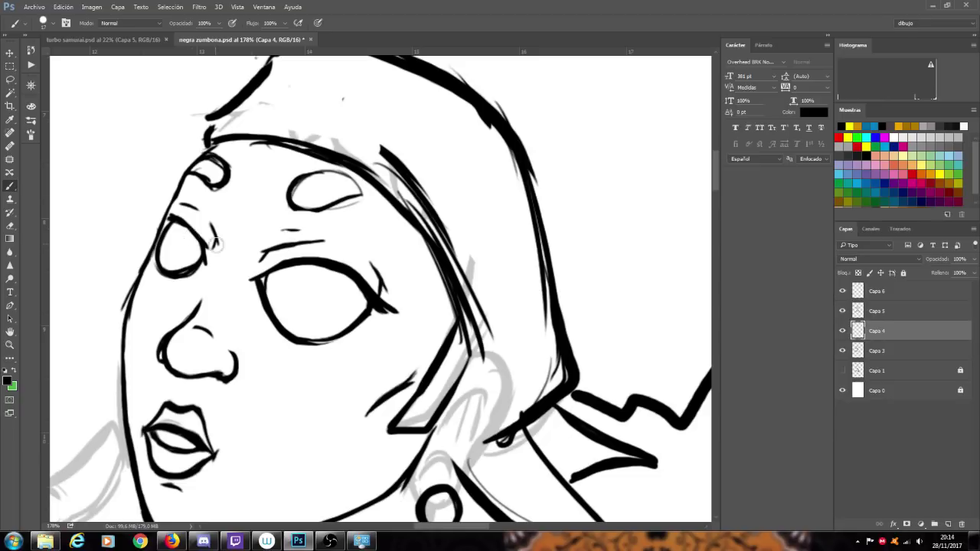
drag(183, 220, 205, 245)
click(947, 524)
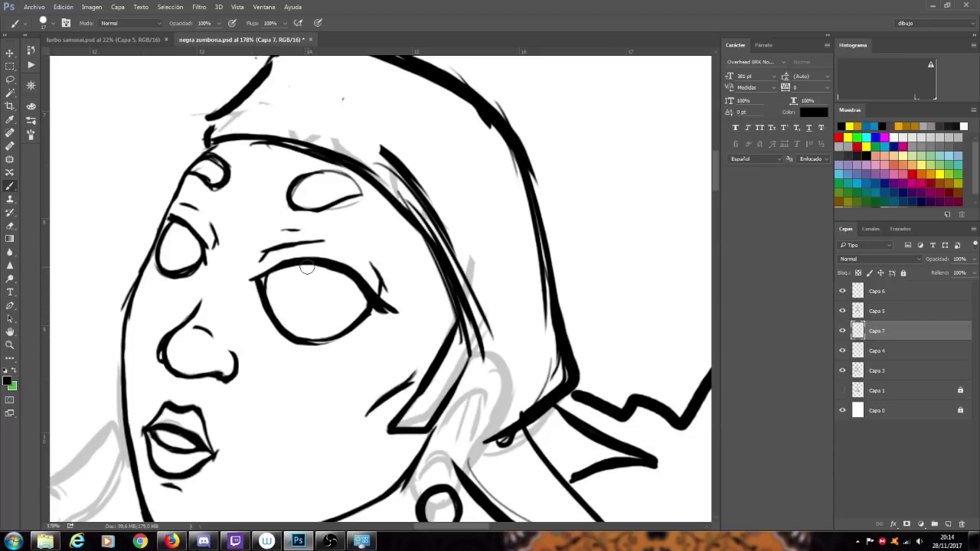
- Try a small round iris with a thin vertical pupil in the near eye and undo it
mouse_move(323, 267)
mouse_down()
mouse_move(304, 301)
mouse_move(327, 318)
mouse_move(343, 313)
mouse_move(346, 288)
mouse_move(313, 278)
mouse_move(336, 289)
mouse_up()
scroll(341, 289, down, 6)
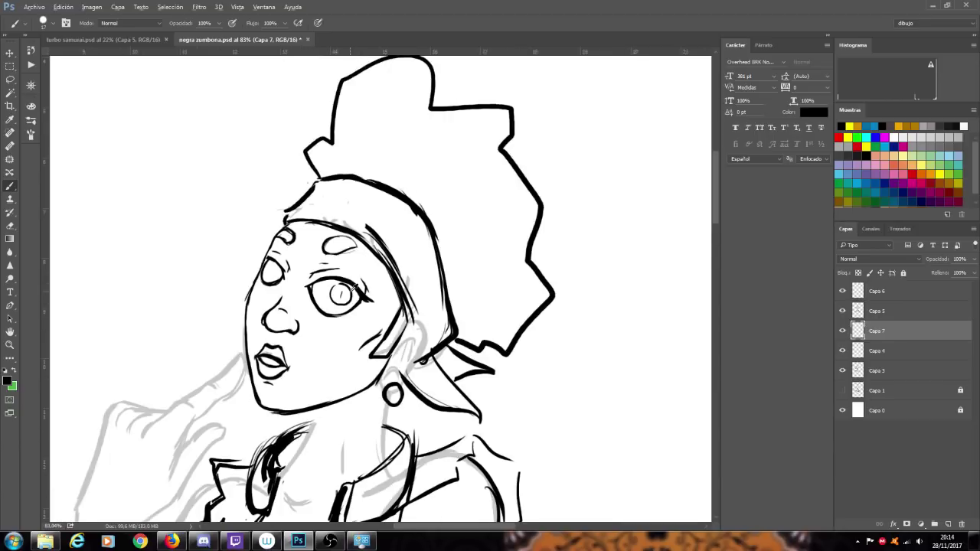
scroll(366, 313, up, 6)
key(ctrl+alt+z)
key(ctrl+alt+z)
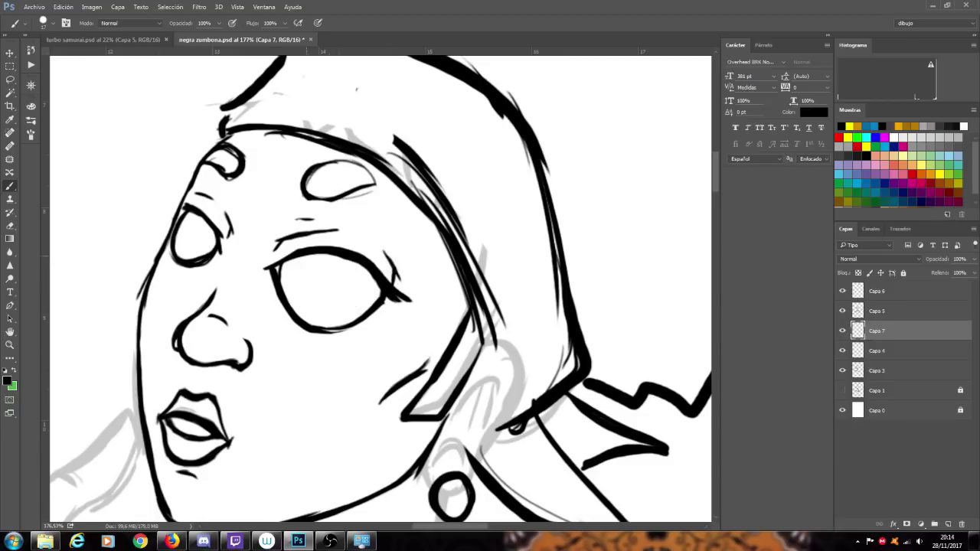
- Try a larger round iris with a thin pupil in the near eye, compare it with the full figure, and undo it
mouse_move(309, 254)
mouse_down()
mouse_move(296, 299)
mouse_move(317, 319)
mouse_move(375, 256)
mouse_up()
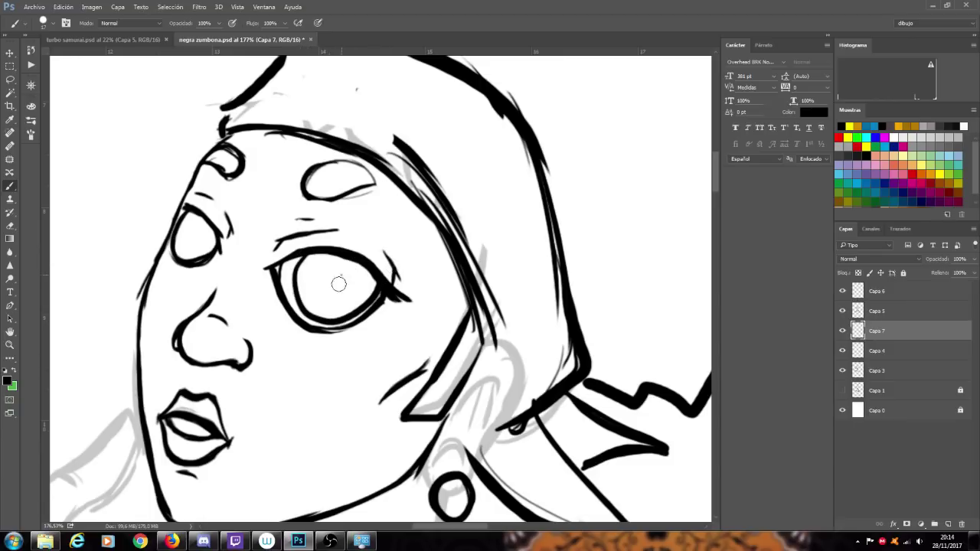
scroll(331, 314, down, 5)
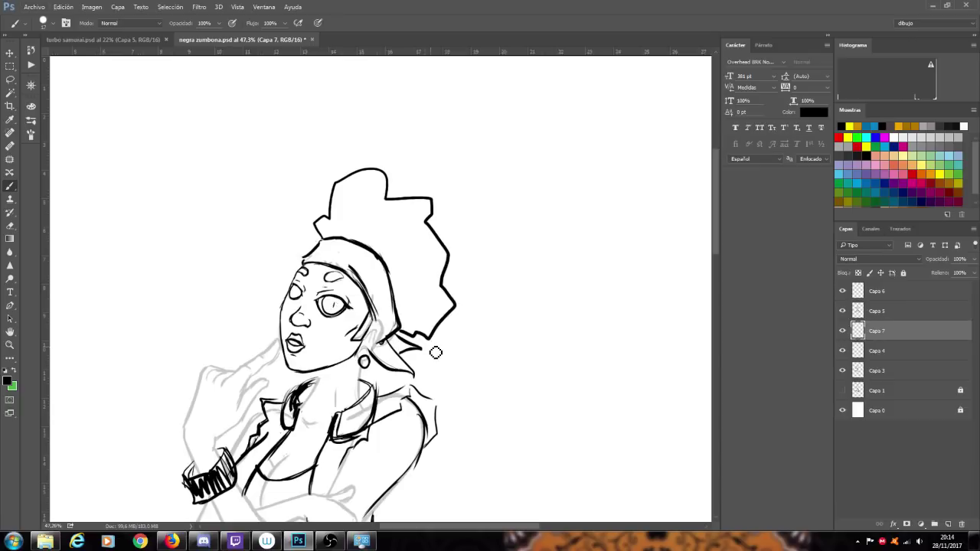
scroll(435, 352, down, 2)
scroll(349, 413, down, 3)
scroll(349, 412, down, 3)
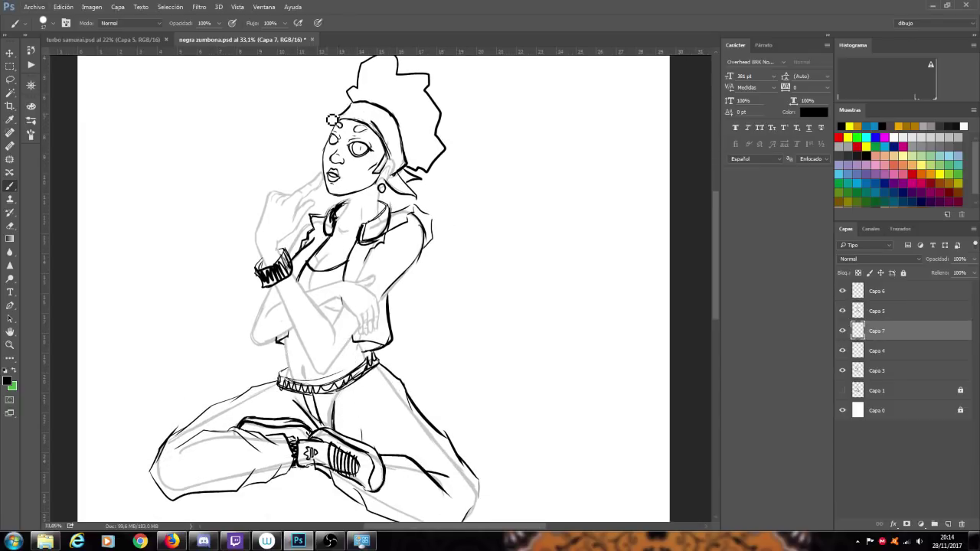
scroll(358, 109, up, 5)
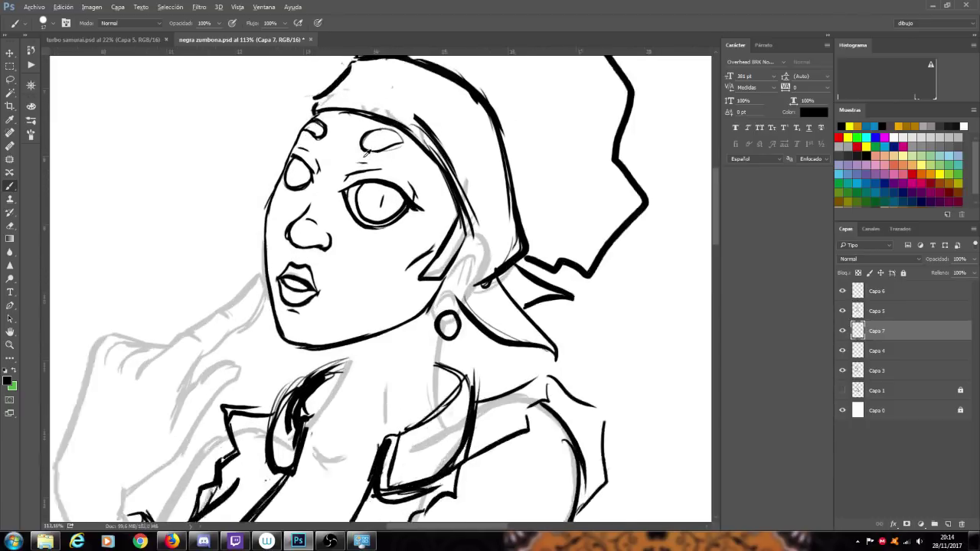
key(ctrl+z)
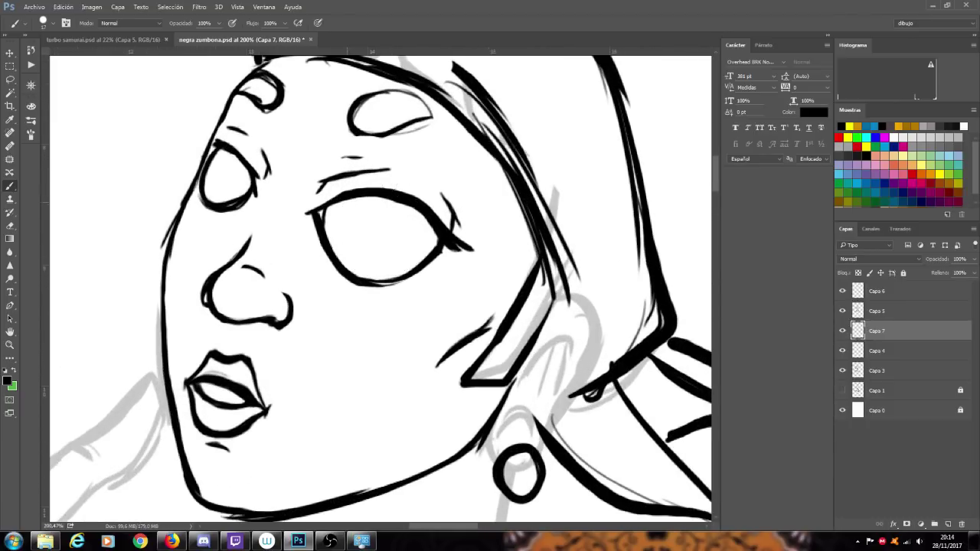
- Draw the near eye's iris as two curved side strokes running between the upper and lower lids
drag(350, 198, 346, 250)
drag(343, 215, 358, 267)
key(ctrl+z)
drag(345, 199, 361, 274)
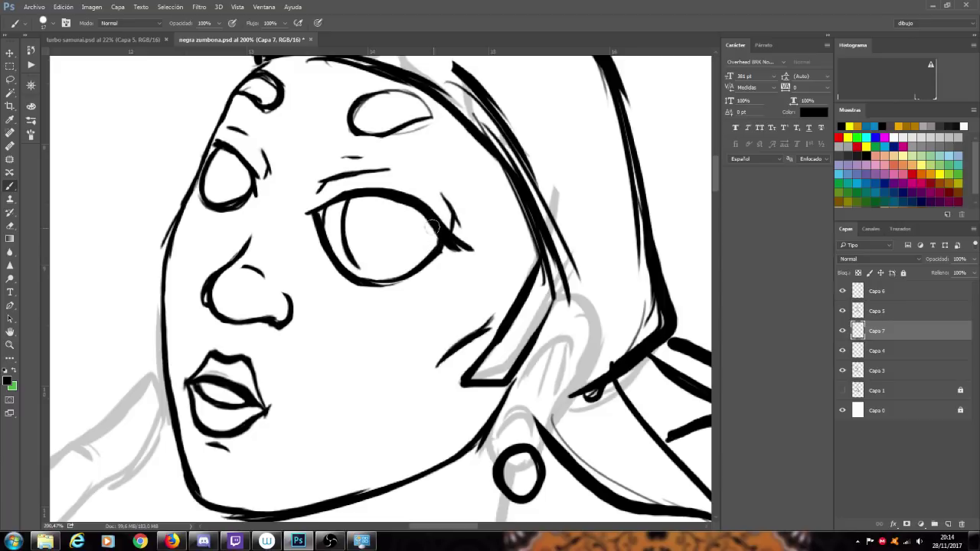
drag(433, 231, 417, 259)
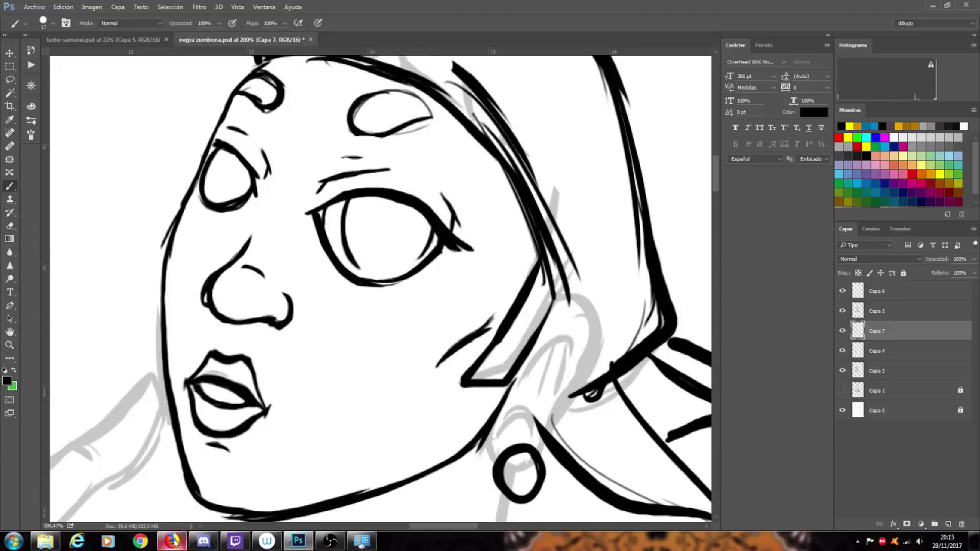
- Switch to the YouTube live stream in Firefox, read the recent chat messages, and return to Photoshop
click(171, 541)
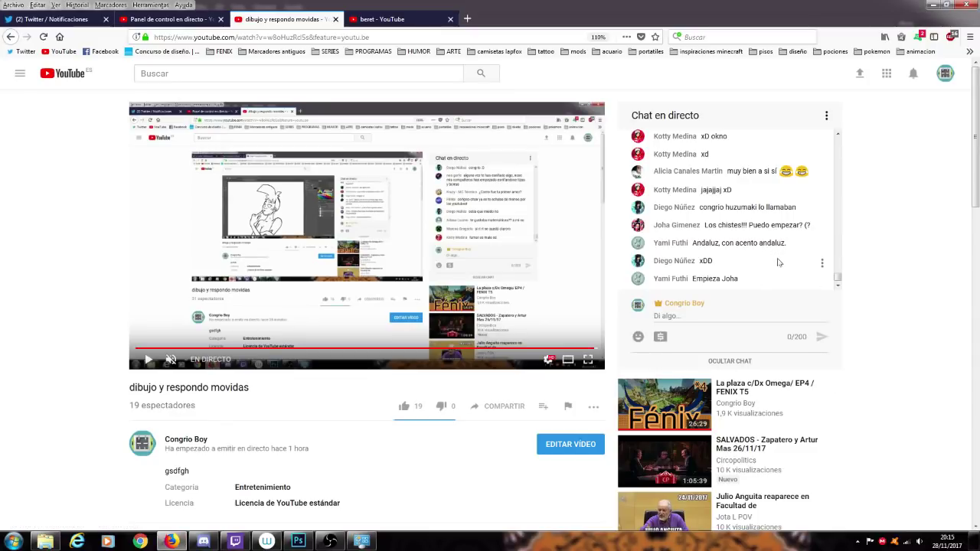
scroll(776, 260, up, 2)
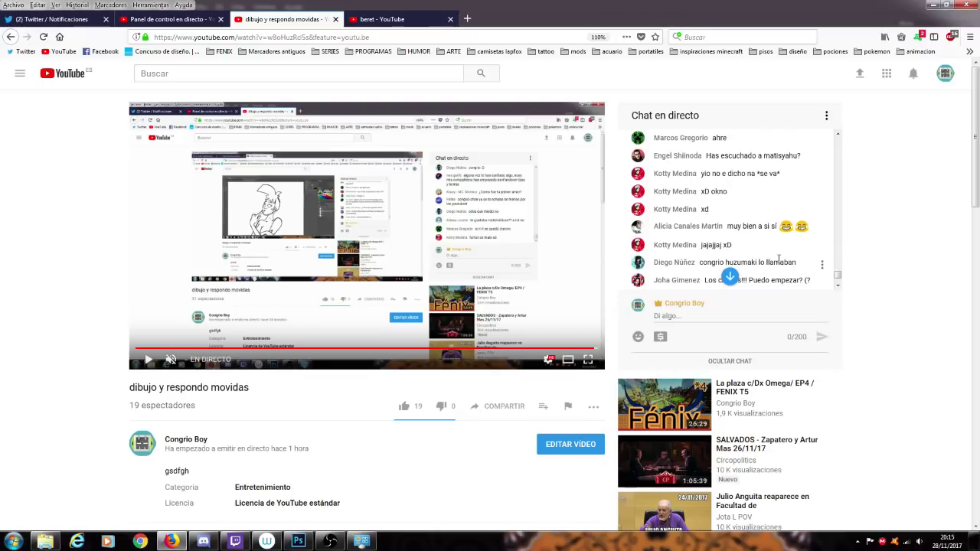
scroll(778, 258, down, 2)
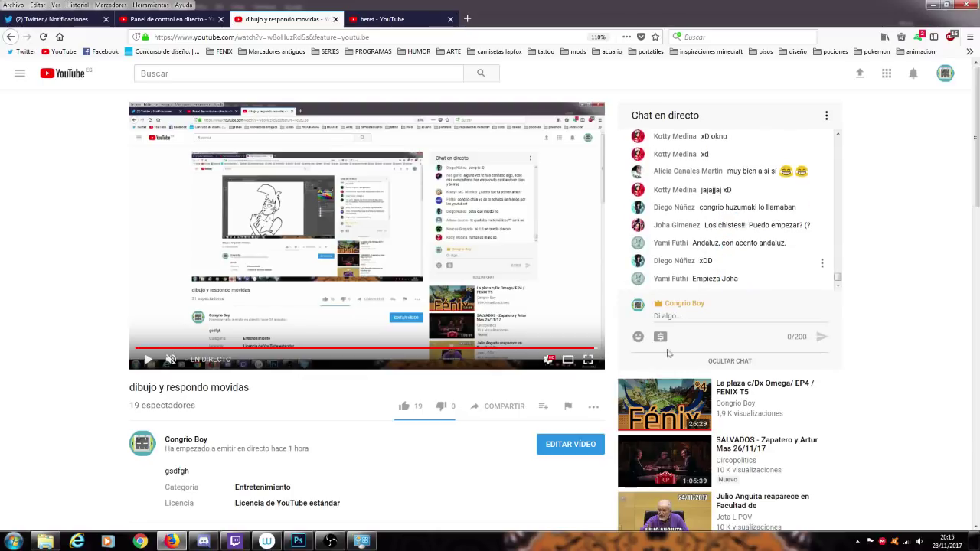
click(310, 543)
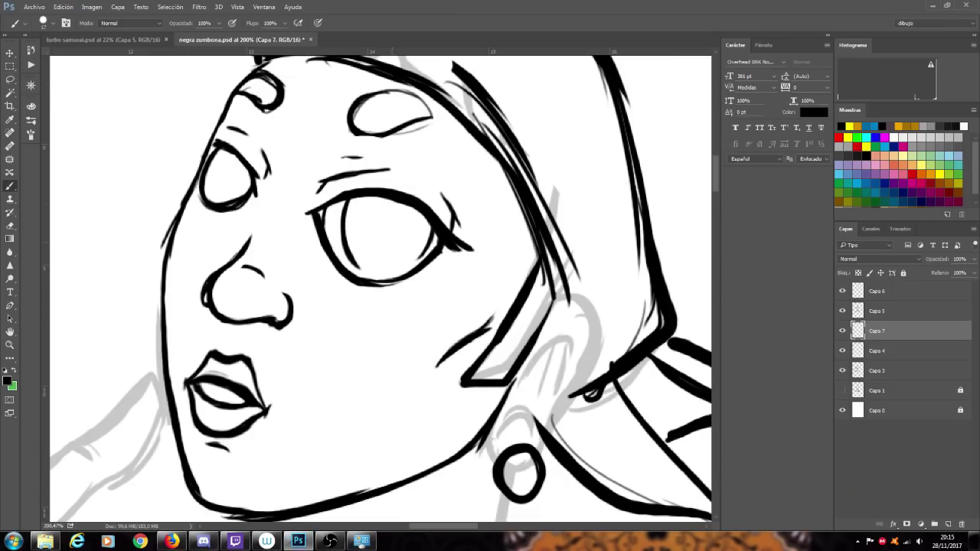
- Try a thin pupil stroke inside the near eye's new iris and judge it against the whole figure
drag(388, 234, 395, 234)
key(ctrl+0)
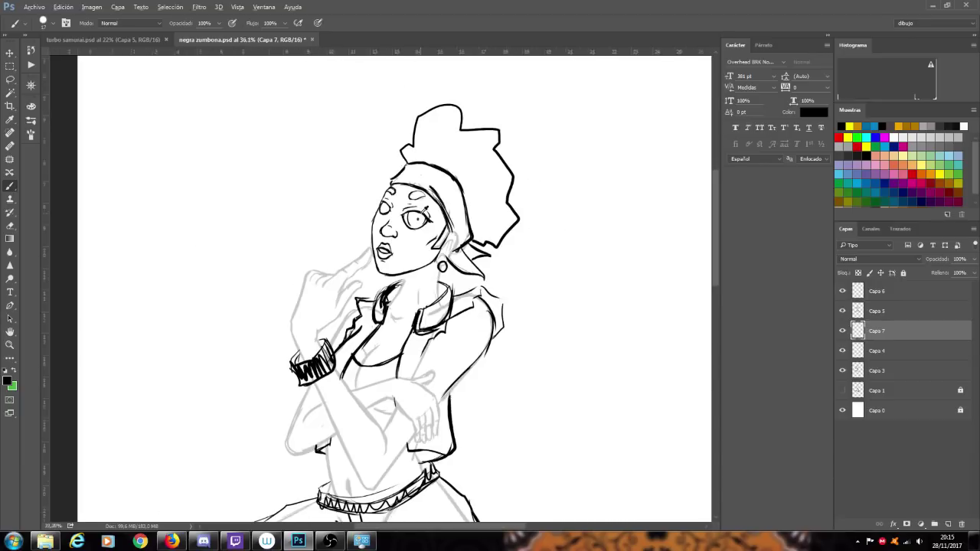
scroll(449, 187, up, 10)
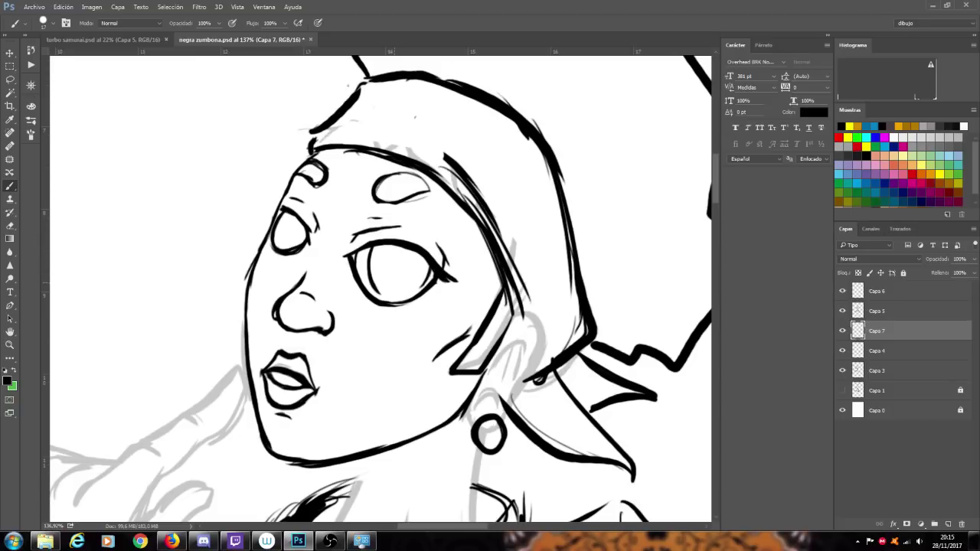
- Draw a heart-shaped pupil inside the near eye's iris and check it at full-figure size
mouse_move(396, 282)
mouse_down()
mouse_move(398, 261)
mouse_move(391, 266)
mouse_move(402, 285)
mouse_up()
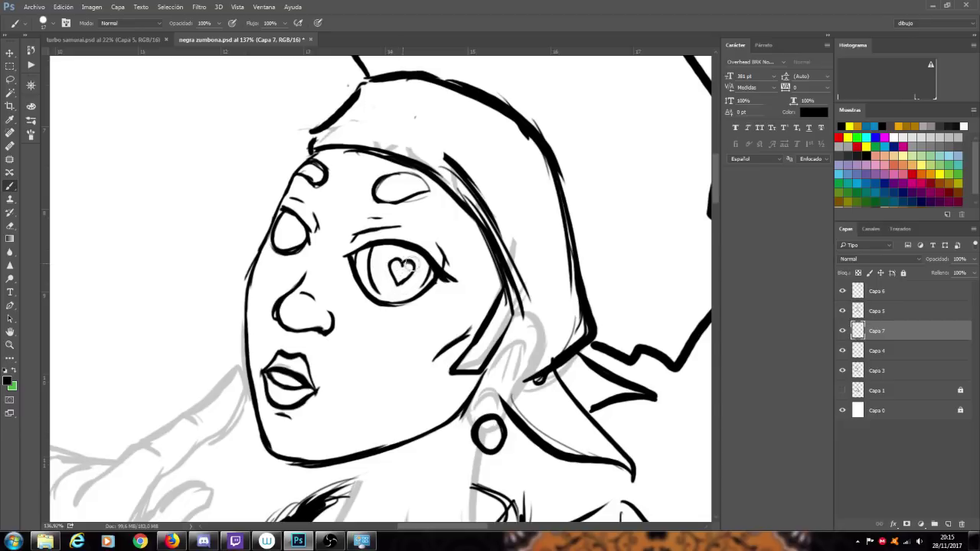
scroll(423, 282, down, 5)
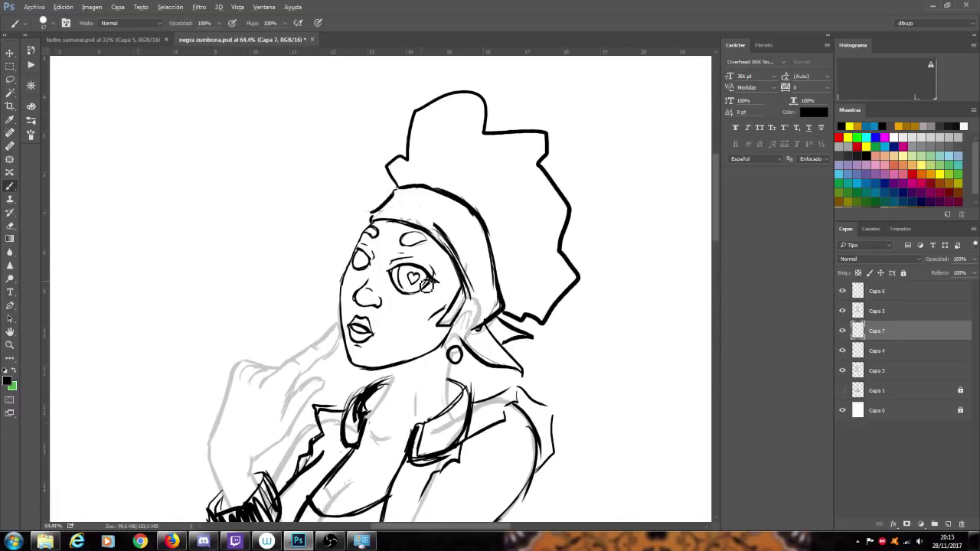
scroll(570, 342, down, 2)
scroll(505, 378, down, 5)
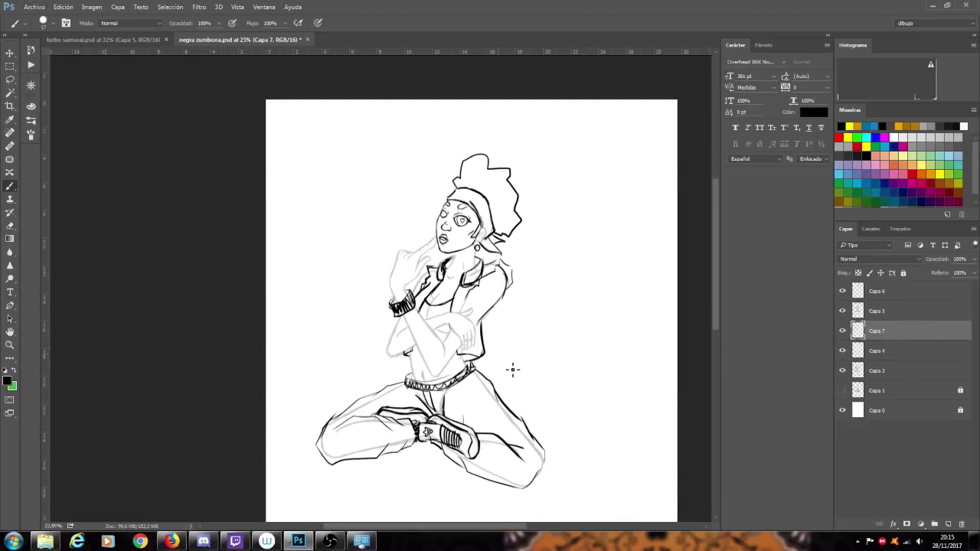
scroll(488, 172, up, 3)
scroll(480, 228, up, 5)
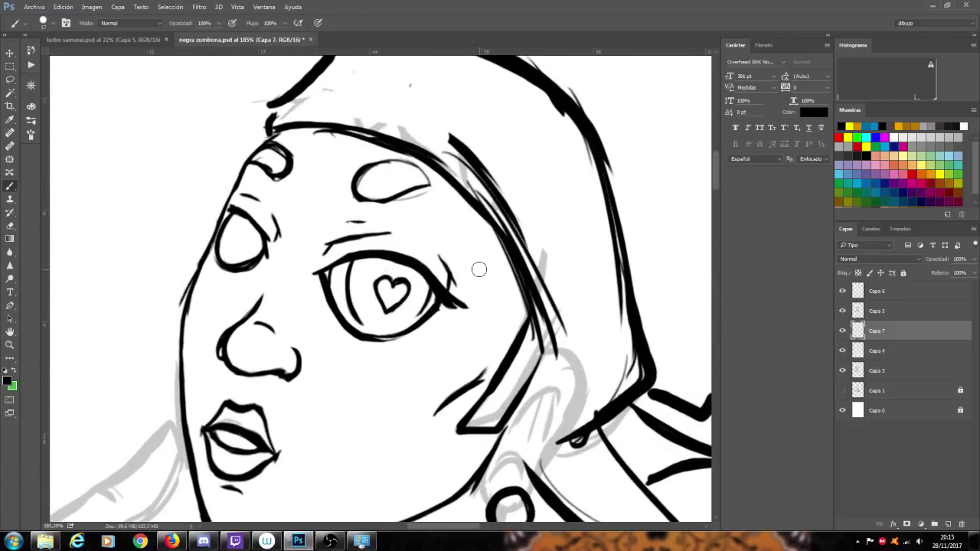
- Draw the curved iris edge in the far eye and add a small heart-shaped pupil beside it
mouse_move(237, 217)
mouse_down()
mouse_move(230, 245)
mouse_move(242, 266)
mouse_move(224, 241)
mouse_up()
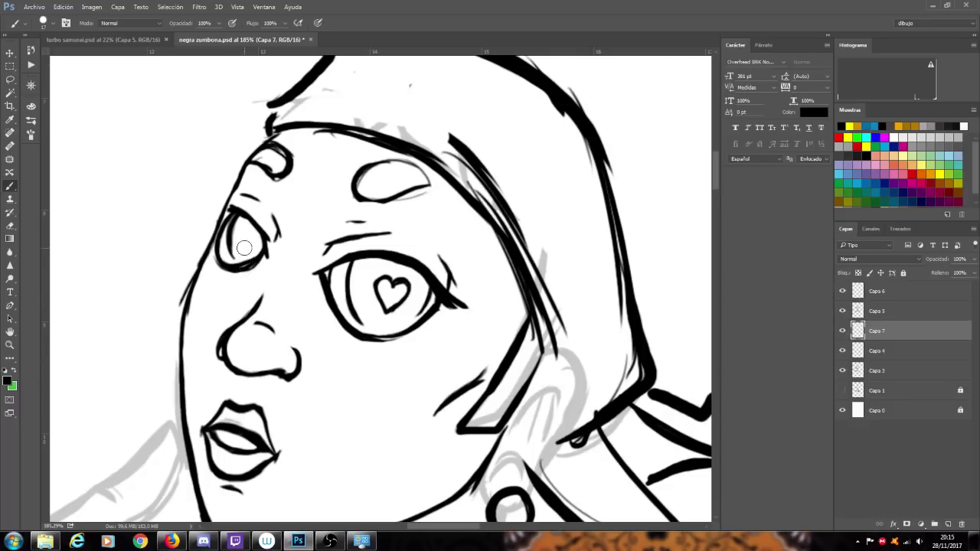
mouse_move(242, 247)
mouse_down()
mouse_move(238, 234)
mouse_move(259, 231)
mouse_move(248, 250)
mouse_move(249, 239)
mouse_up()
scroll(268, 249, down, 1)
scroll(268, 249, down, 6)
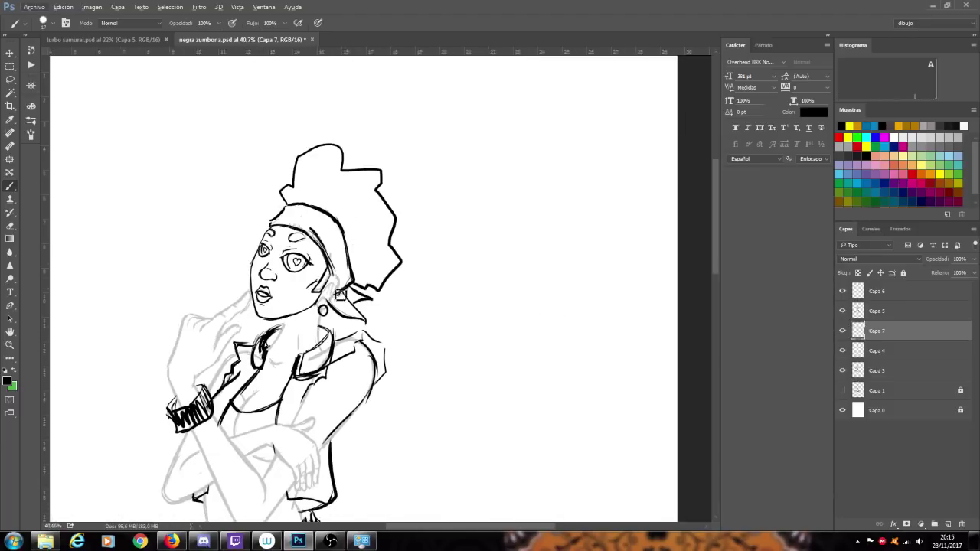
scroll(268, 249, up, 5)
scroll(338, 248, up, 4)
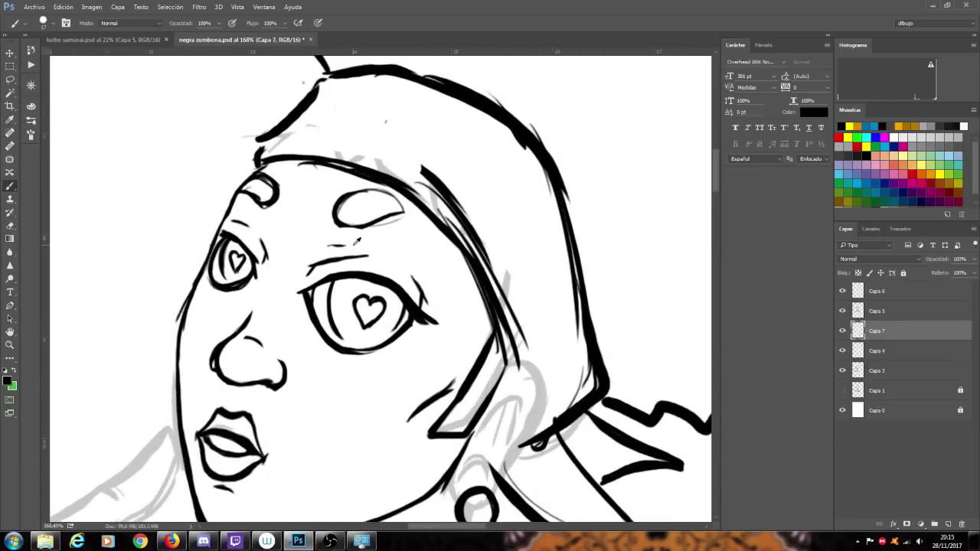
- Remove the heart-shaped pupils from both eyes, keeping the iris edges on Capa 7
key(ctrl+alt+z)
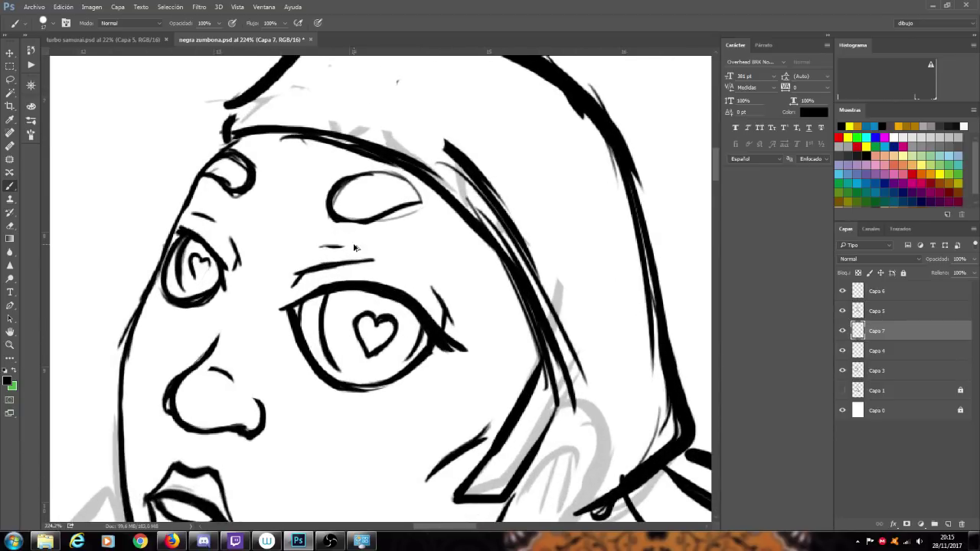
drag(193, 261, 204, 268)
mouse_move(353, 313)
mouse_down()
mouse_move(371, 335)
mouse_move(380, 319)
mouse_up()
click(842, 331)
click(840, 330)
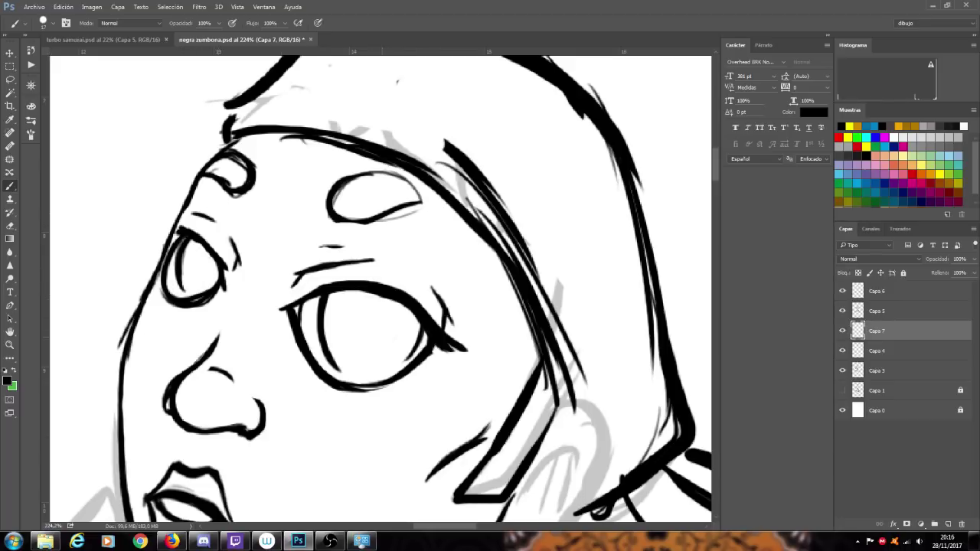
- Paint solid black round pupils in both eyes, set toward the cheek side of each iris
mouse_move(383, 352)
mouse_down()
mouse_move(382, 313)
mouse_move(386, 351)
mouse_move(400, 320)
mouse_move(373, 346)
mouse_move(396, 322)
mouse_move(367, 330)
mouse_move(388, 344)
mouse_move(392, 331)
mouse_up()
mouse_move(200, 264)
mouse_down()
mouse_move(193, 268)
mouse_move(207, 272)
mouse_move(220, 252)
mouse_up()
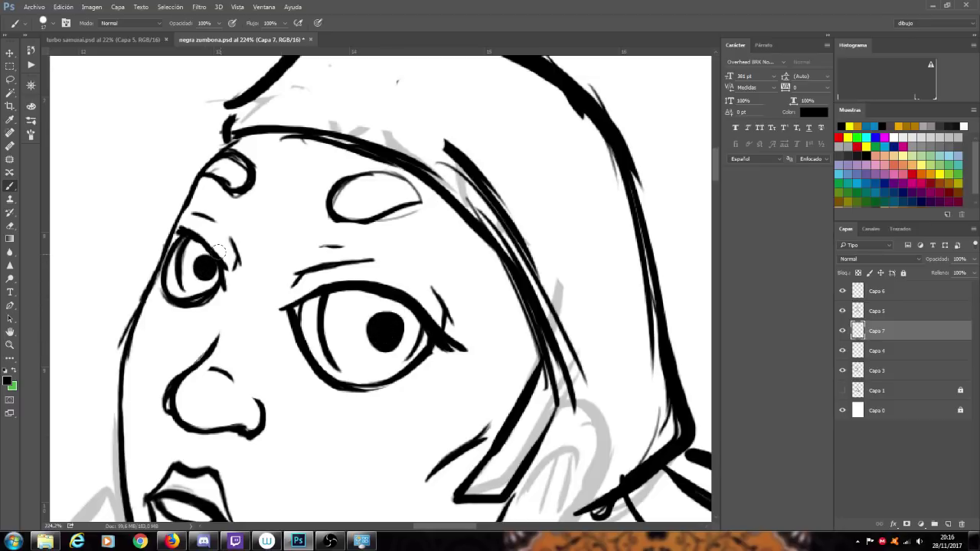
scroll(220, 252, down, 6)
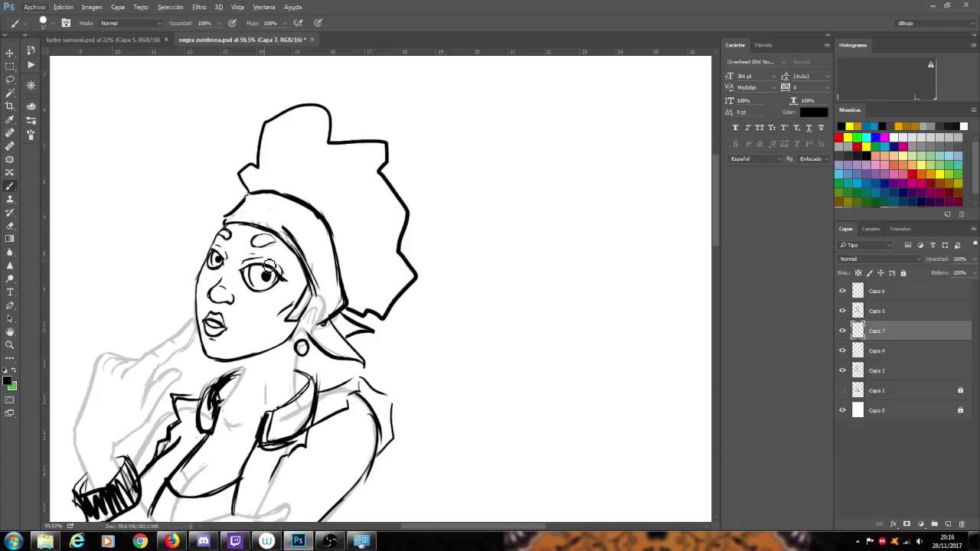
scroll(229, 259, down, 3)
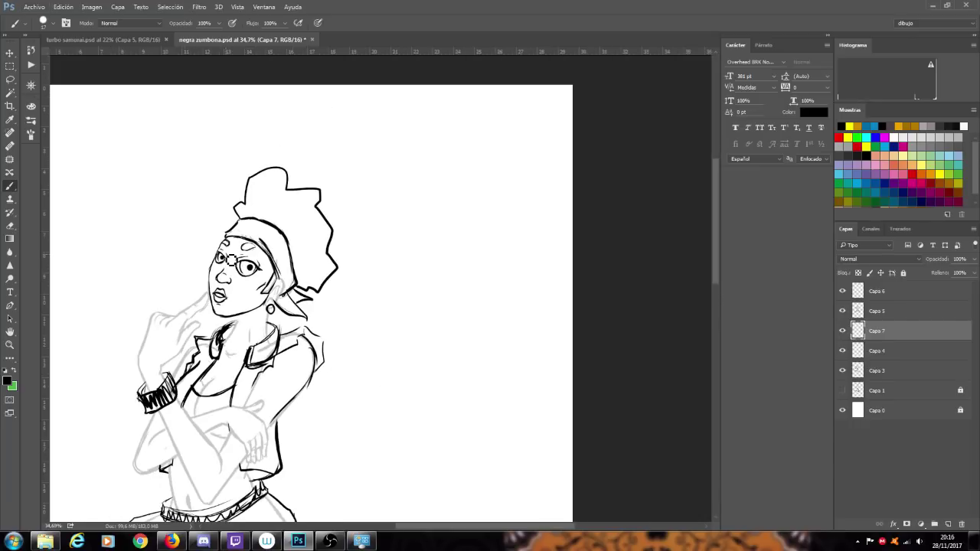
- Redraw the curved iris edge in the near eye with a bolder line and check it at full-figure size
scroll(226, 264, up, 6)
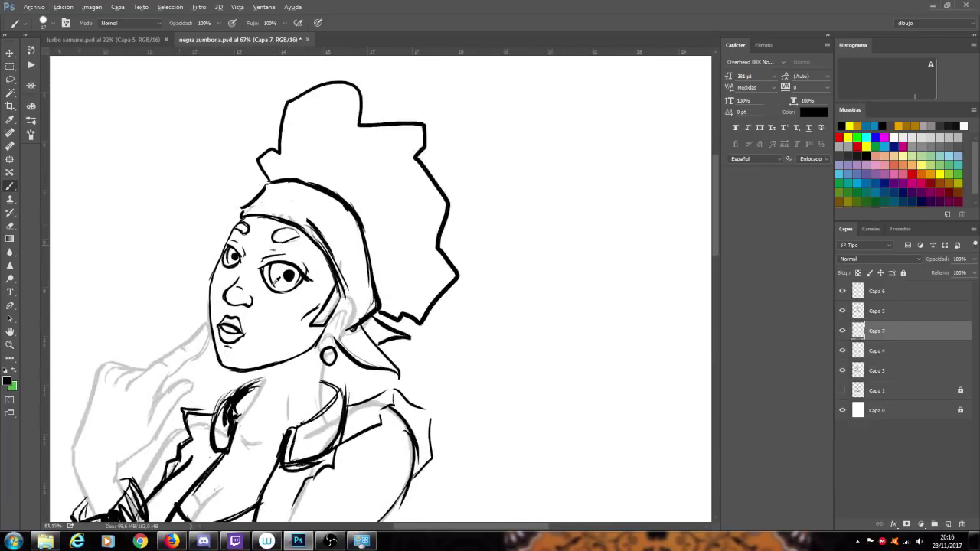
scroll(277, 274, up, 2)
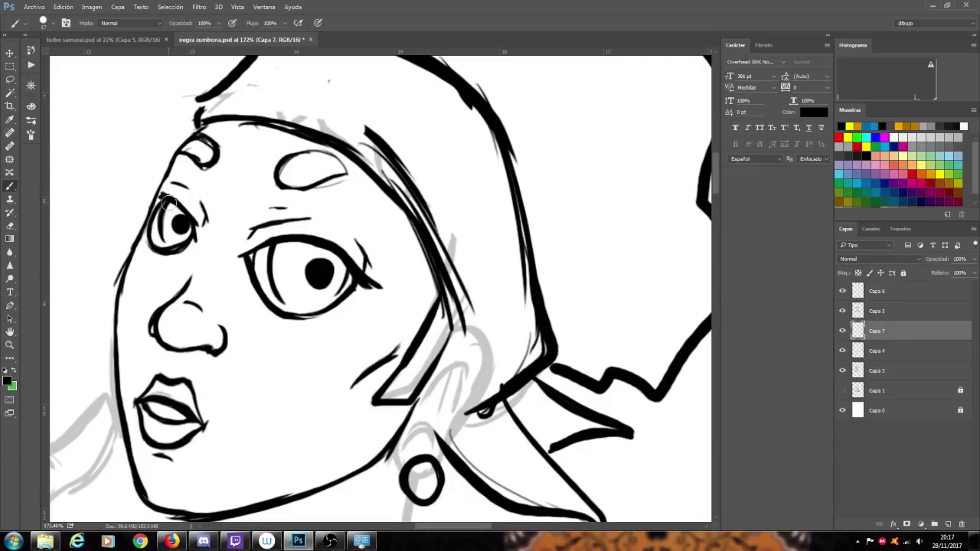
drag(276, 244, 284, 300)
scroll(173, 304, down, 10)
scroll(157, 351, down, 5)
scroll(157, 349, down, 1)
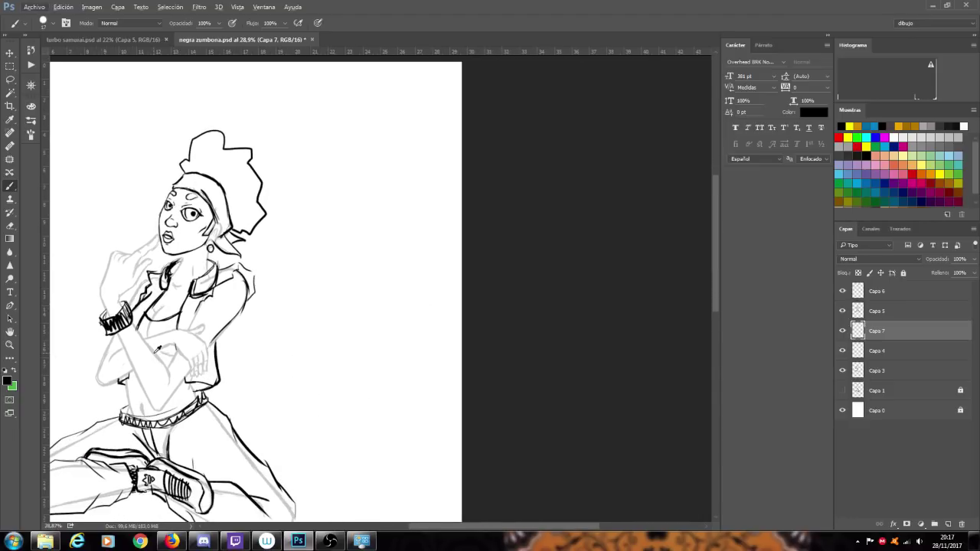
drag(430, 527, 377, 525)
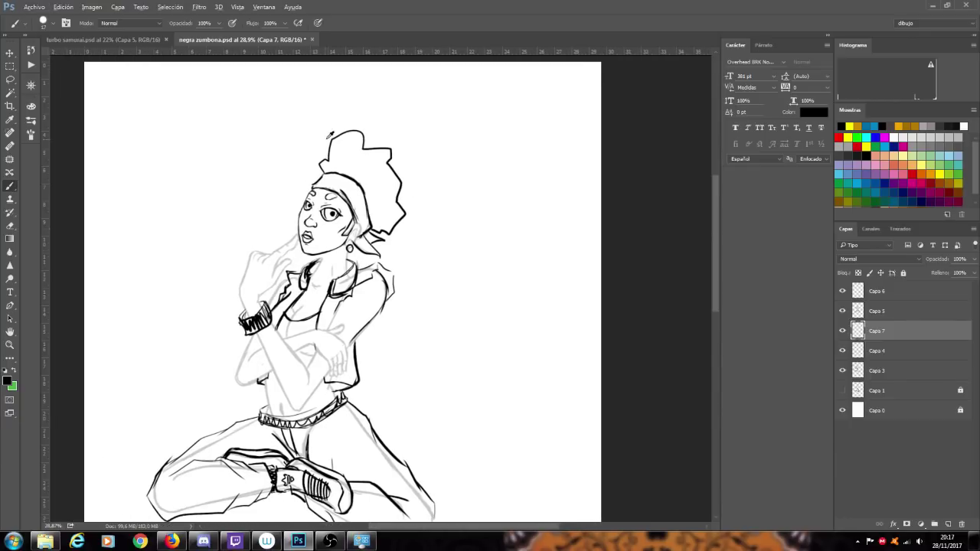
- On Capa 4, erase the near eyebrow and redraw it as a bolder arched outline with a nearly straight lower edge
scroll(335, 183, up, 9)
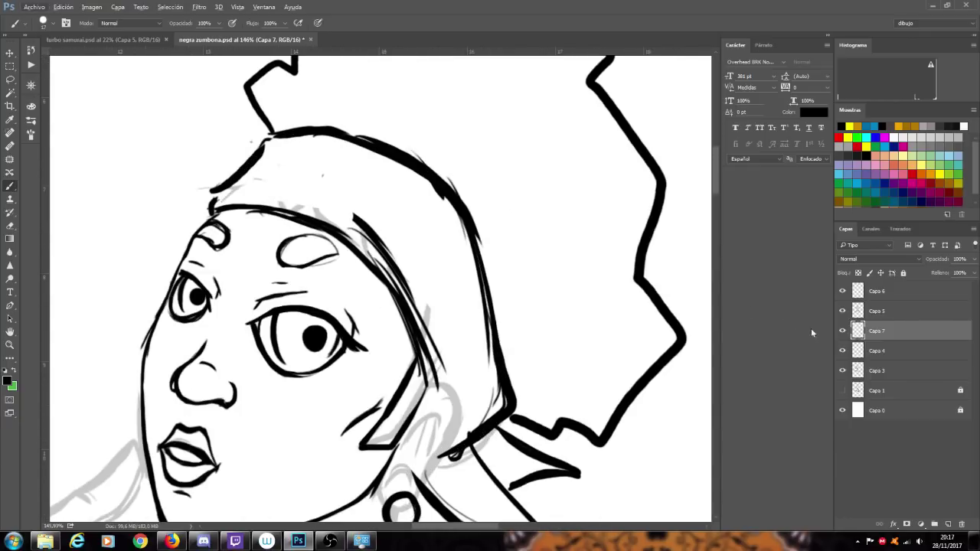
click(837, 330)
click(837, 330)
click(874, 358)
click(842, 350)
click(843, 352)
scroll(329, 219, up, 3)
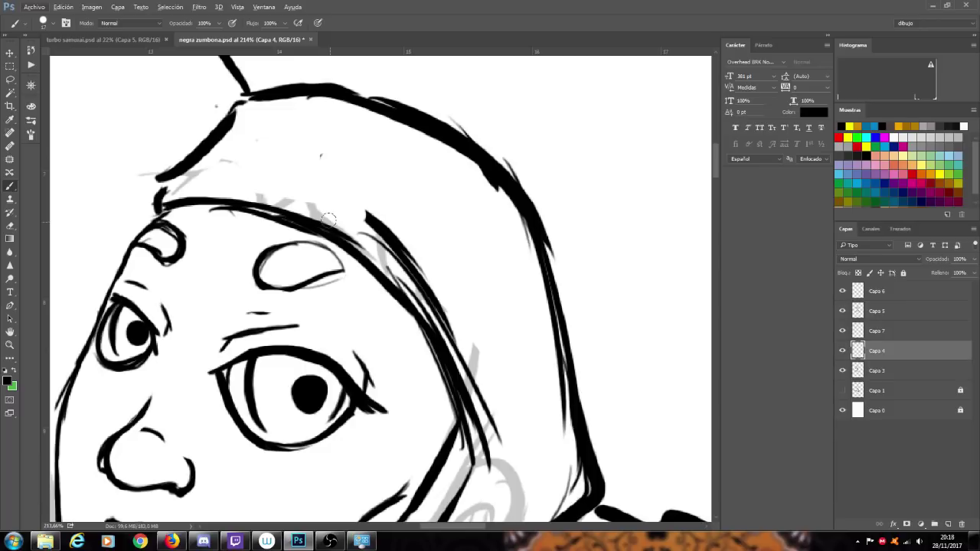
drag(254, 258, 306, 291)
drag(282, 239, 336, 271)
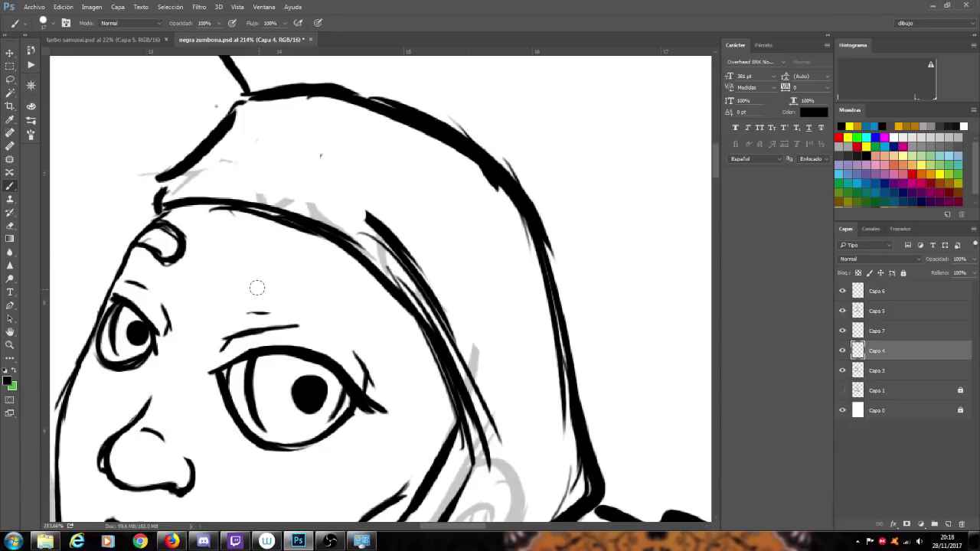
mouse_move(257, 289)
mouse_down()
mouse_move(266, 258)
mouse_move(322, 244)
mouse_move(268, 252)
mouse_move(322, 249)
mouse_move(371, 302)
mouse_move(310, 295)
mouse_move(257, 268)
mouse_move(260, 254)
mouse_move(300, 249)
mouse_up()
mouse_move(258, 291)
mouse_down()
mouse_move(277, 243)
mouse_move(321, 245)
mouse_move(360, 285)
mouse_up()
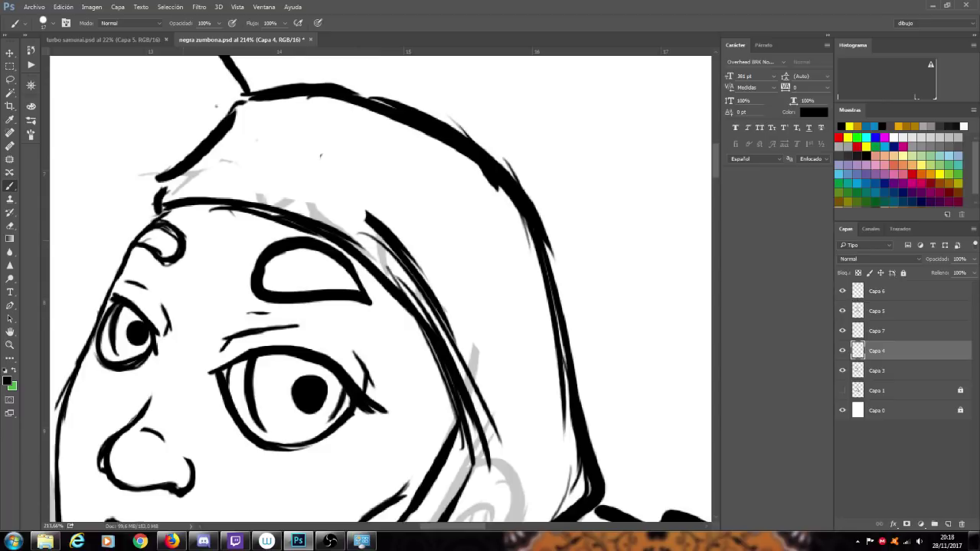
- Thicken the far eyebrow's outline and redraw the forehead contour from the headscarf down past the far eye
mouse_move(129, 248)
mouse_down()
mouse_move(138, 226)
mouse_move(157, 222)
mouse_move(159, 251)
mouse_move(140, 247)
mouse_move(148, 254)
mouse_move(175, 256)
mouse_up()
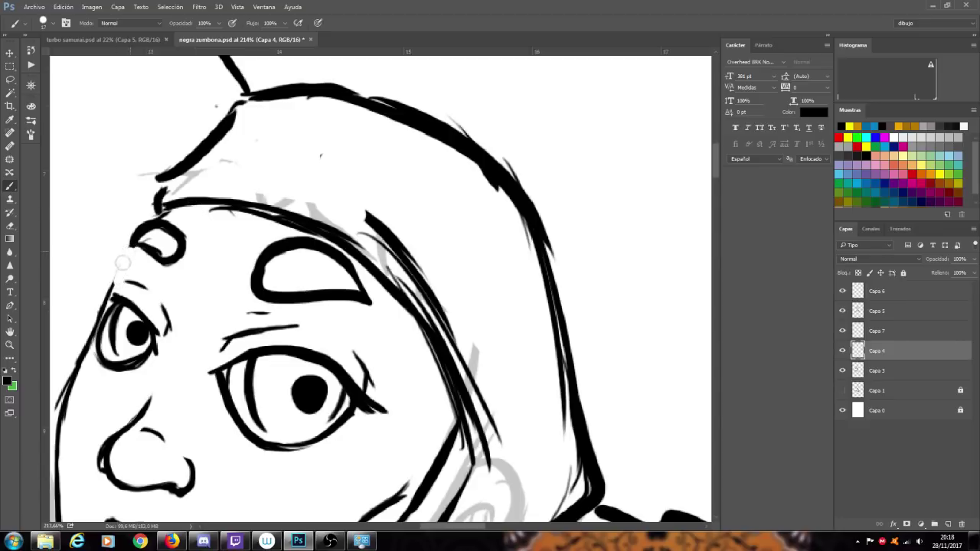
mouse_move(105, 289)
mouse_down()
mouse_move(80, 352)
mouse_move(84, 343)
mouse_up()
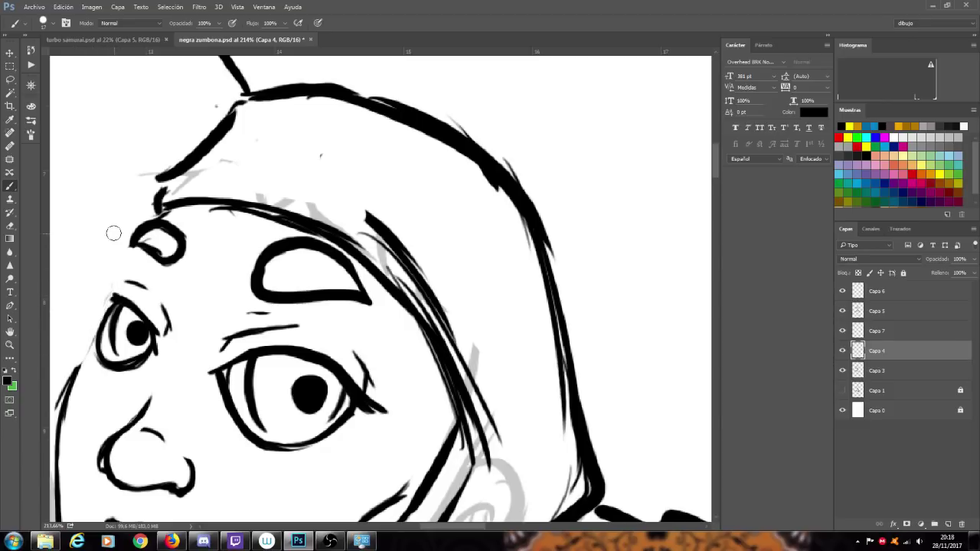
mouse_move(132, 241)
mouse_down()
mouse_move(65, 384)
mouse_move(63, 409)
mouse_up()
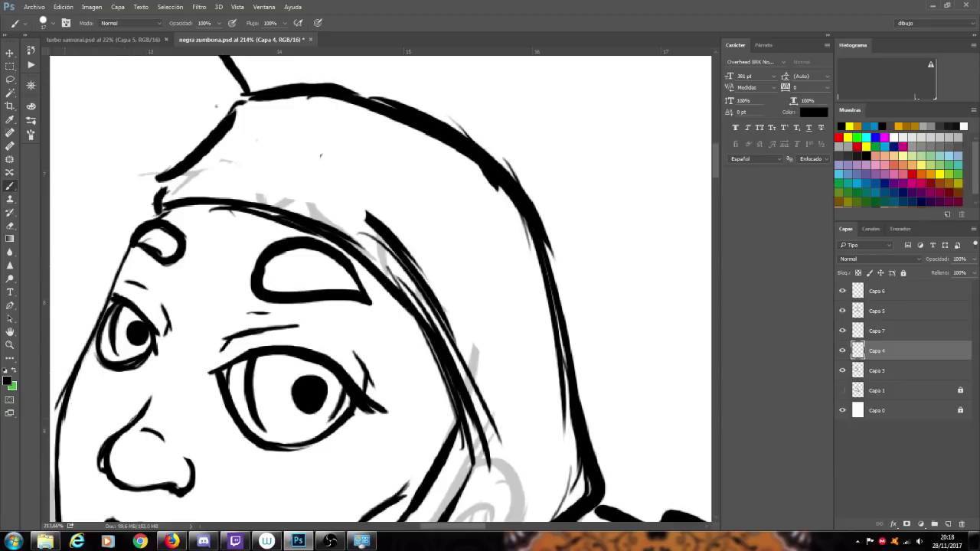
mouse_move(78, 359)
mouse_down()
mouse_move(127, 243)
mouse_move(164, 208)
mouse_up()
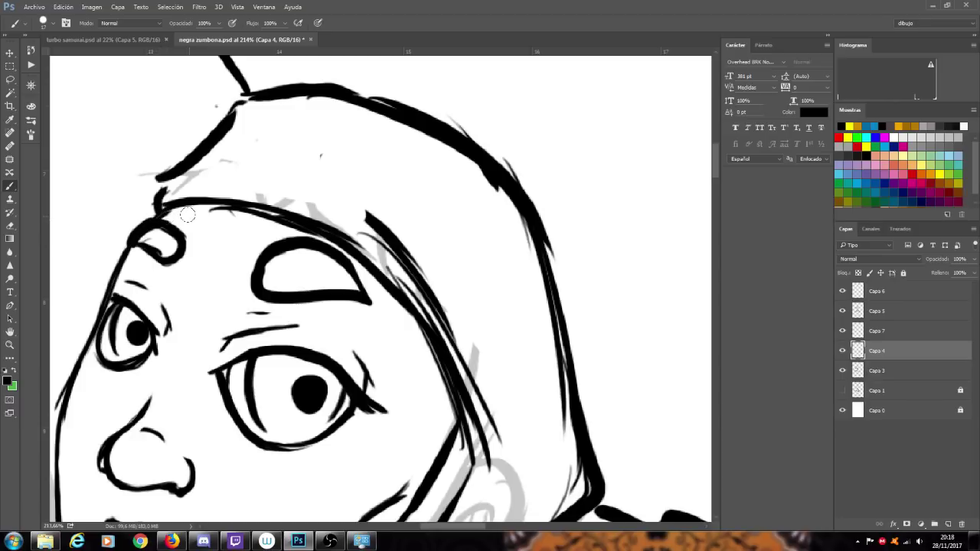
scroll(192, 217, down, 3)
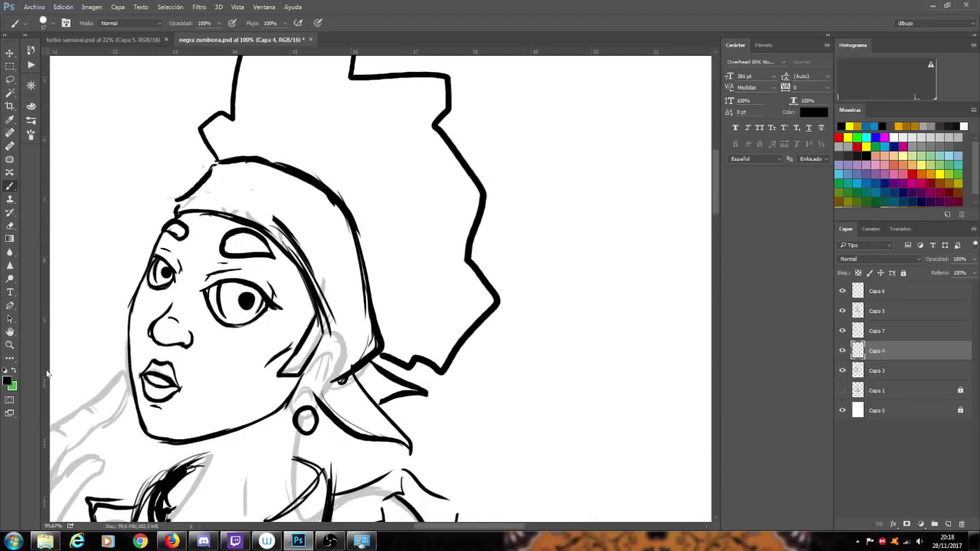
- Try to erase and redraw the far cheek contour between the eye and the mouth
scroll(59, 368, up, 2)
scroll(111, 378, up, 1)
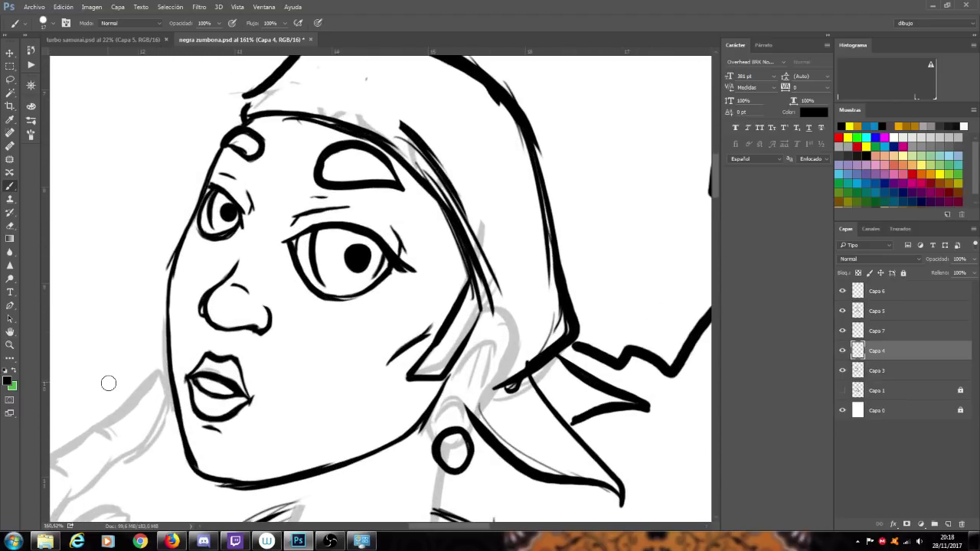
mouse_move(175, 253)
mouse_down()
mouse_move(165, 340)
mouse_move(167, 308)
mouse_up()
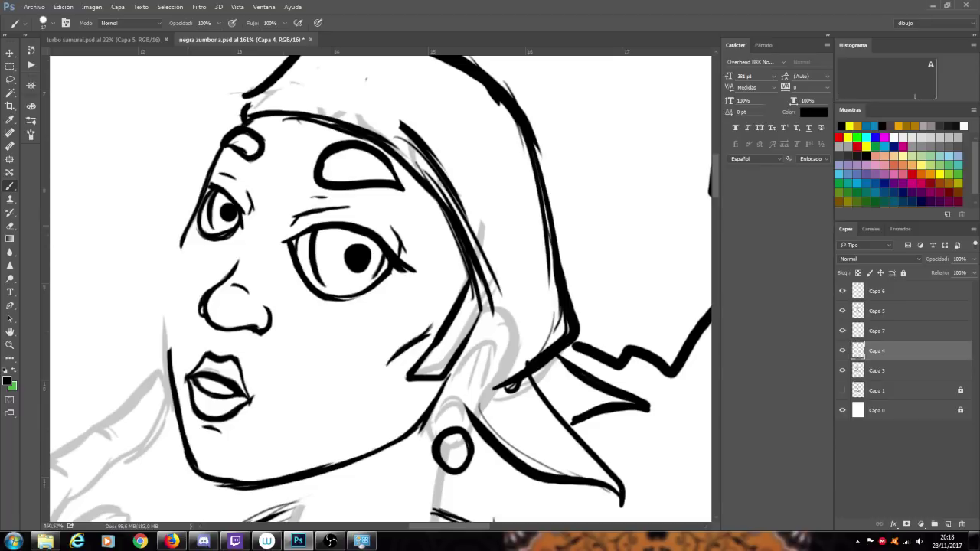
drag(187, 226, 168, 306)
drag(175, 262, 168, 337)
drag(170, 286, 168, 371)
drag(165, 312, 170, 378)
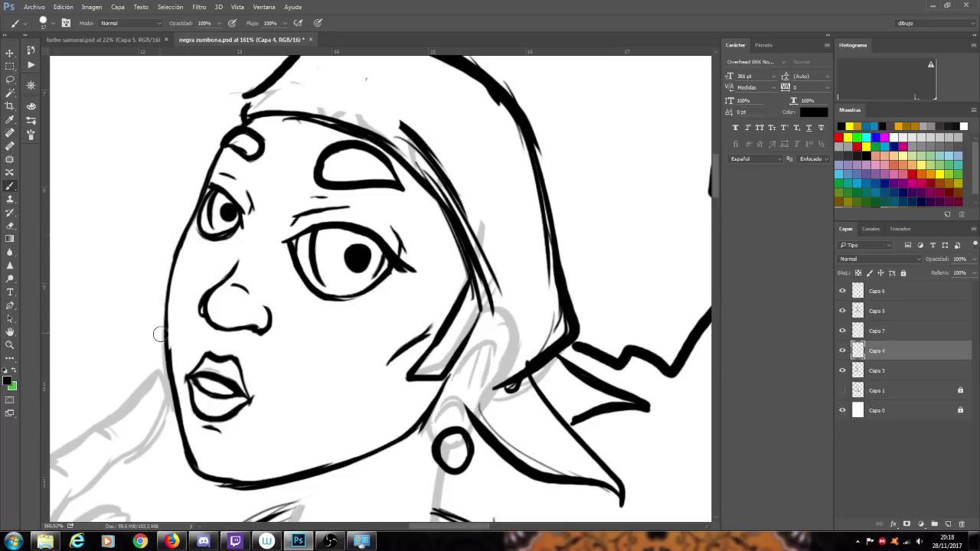
key(ctrl+alt+z)
key(ctrl+alt+z)
key(ctrl+alt+z)
key(ctrl+alt+z)
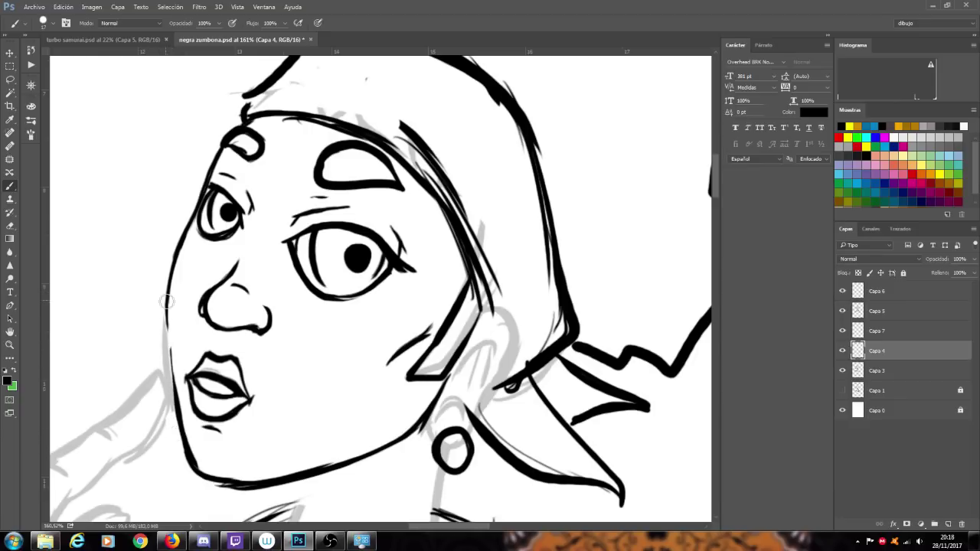
- Redraw the far cheek contour below the eye and erase the old line beside the mouth toward the chin
drag(175, 257, 169, 344)
drag(169, 294, 172, 372)
drag(166, 317, 175, 400)
mouse_move(166, 263)
mouse_down()
mouse_move(160, 306)
mouse_move(174, 390)
mouse_move(206, 484)
mouse_up()
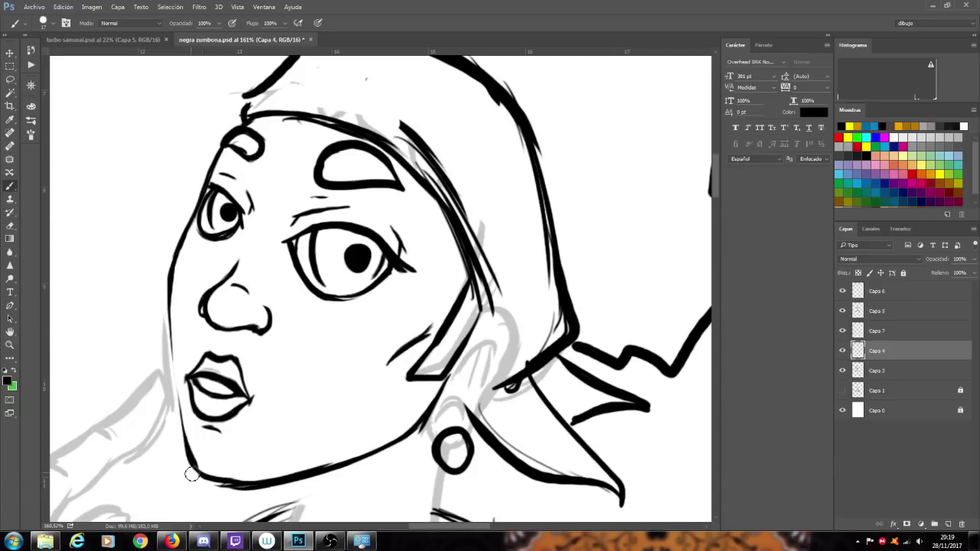
- Ink the far face contour from cheek to chin as one continuous line, clean its inner edge, and check the full figure
mouse_move(181, 240)
mouse_down()
mouse_move(170, 285)
mouse_move(173, 342)
mouse_up()
drag(169, 285, 177, 396)
drag(173, 359, 182, 428)
drag(176, 391, 196, 460)
drag(183, 426, 219, 482)
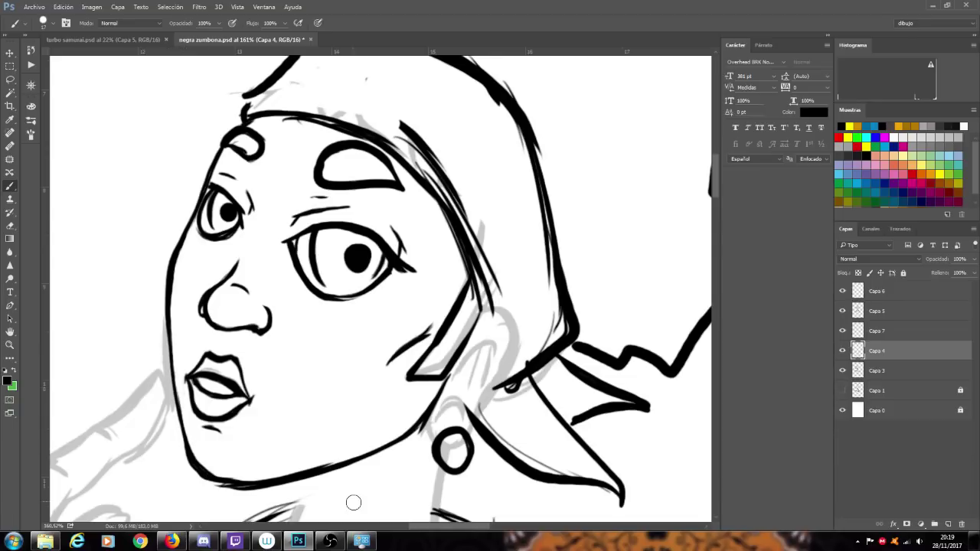
drag(181, 281, 177, 302)
drag(186, 259, 179, 313)
scroll(211, 236, down, 5)
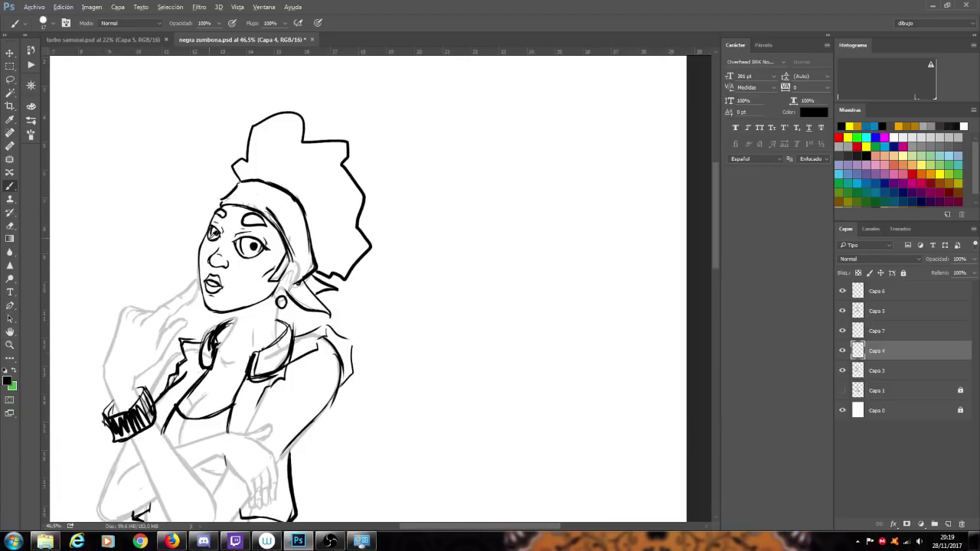
scroll(416, 389, down, 2)
scroll(418, 394, down, 3)
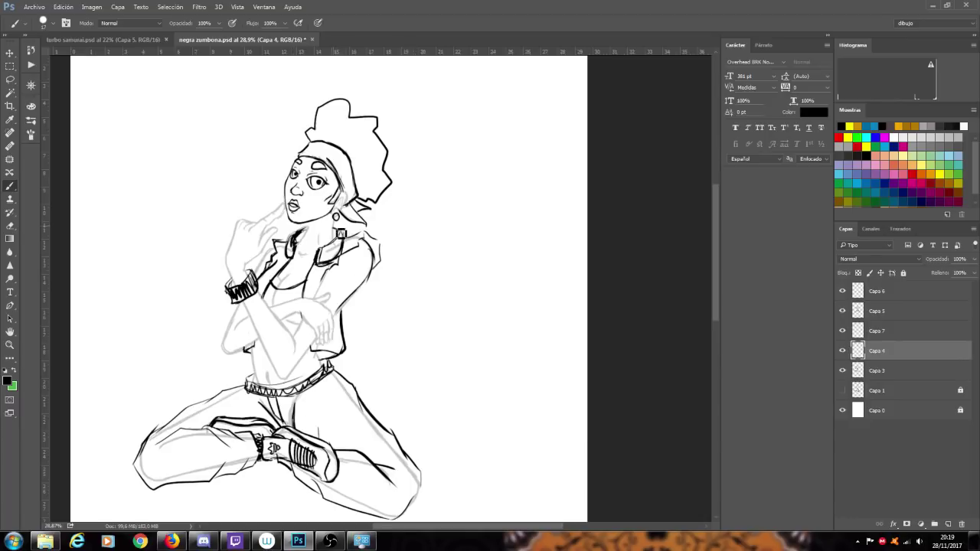
scroll(239, 187, up, 1)
scroll(243, 199, down, 1)
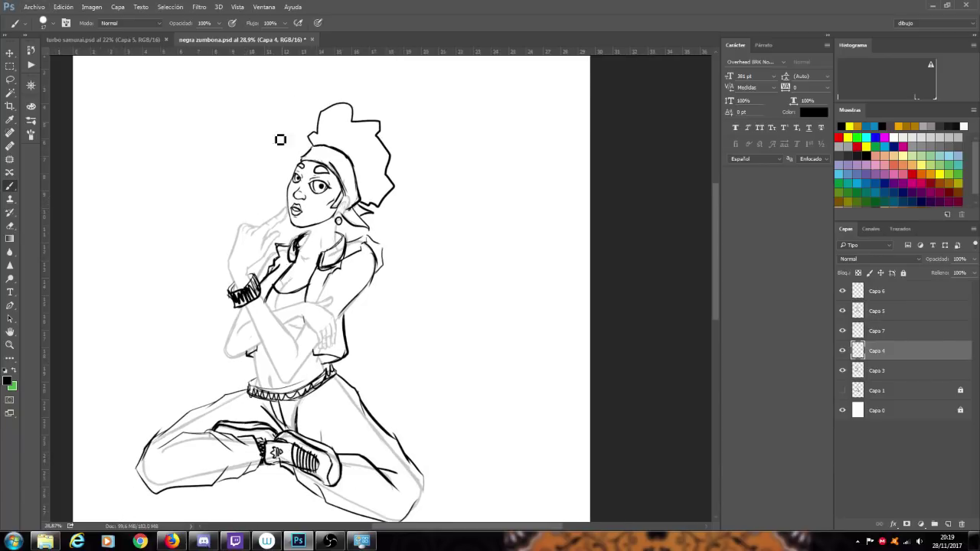
- Lasso the near eyebrow, shift it slightly down toward the temple, rotate it 6.73°, and deselect it
scroll(273, 125, up, 4)
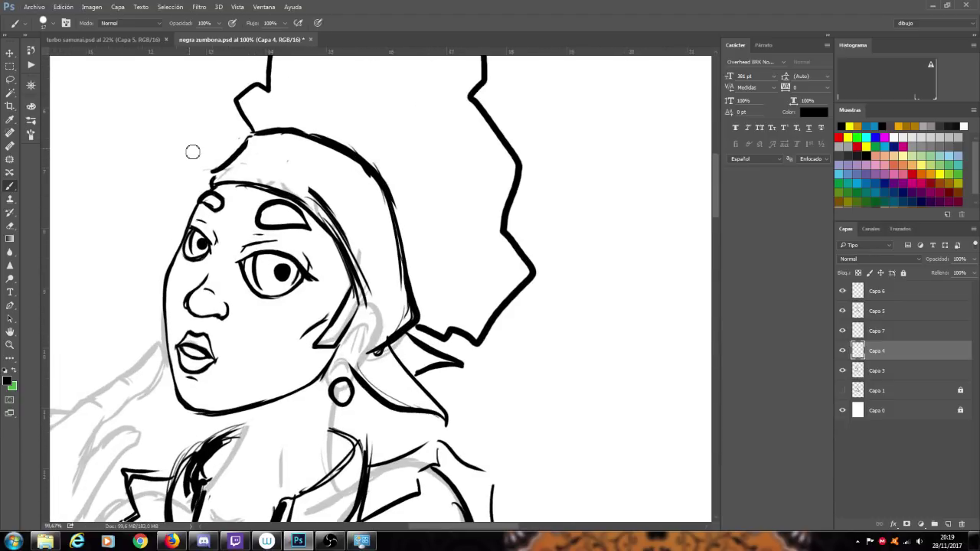
key(l)
mouse_move(269, 197)
mouse_down()
mouse_move(255, 231)
mouse_move(273, 238)
mouse_up()
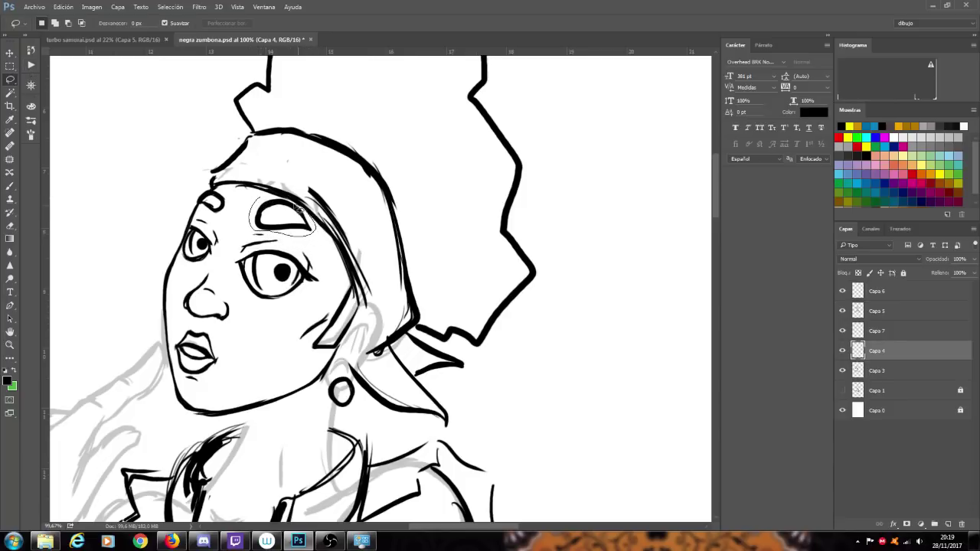
drag(258, 202, 260, 200)
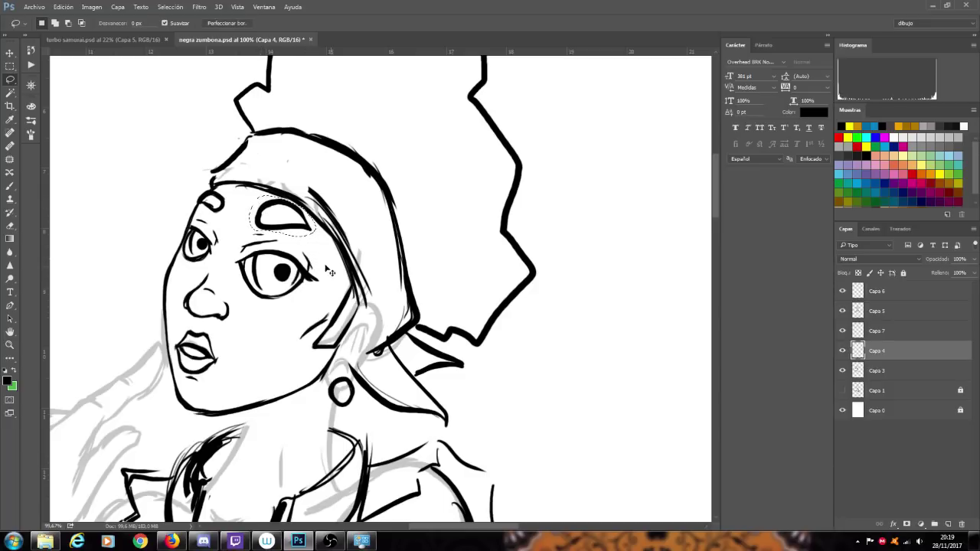
drag(307, 228, 315, 231)
key(ctrl+t)
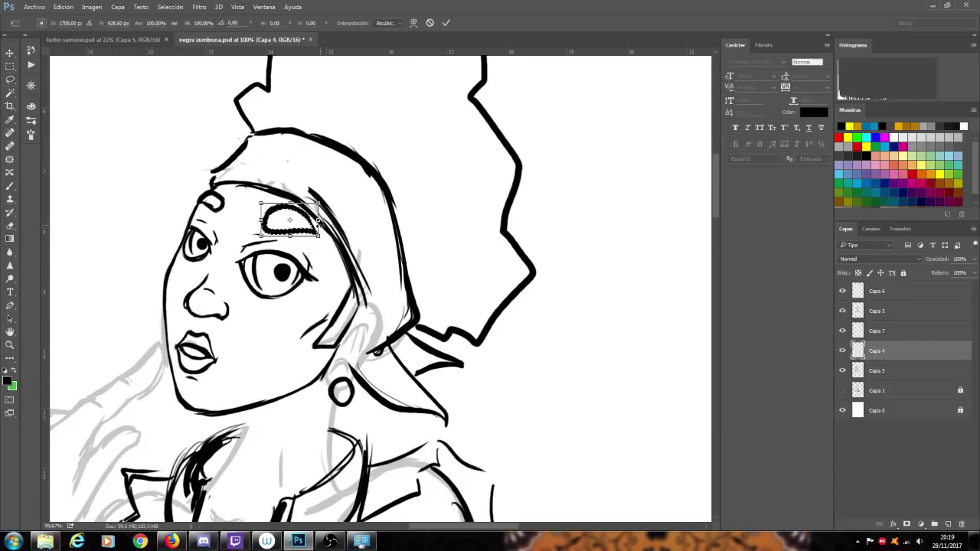
drag(327, 195, 328, 199)
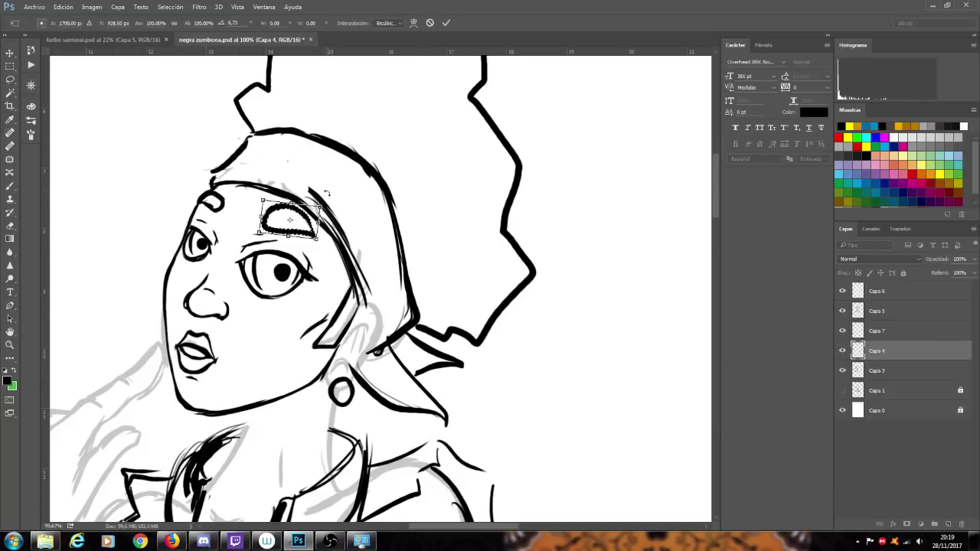
click(445, 23)
click(10, 92)
key(ctrl+d)
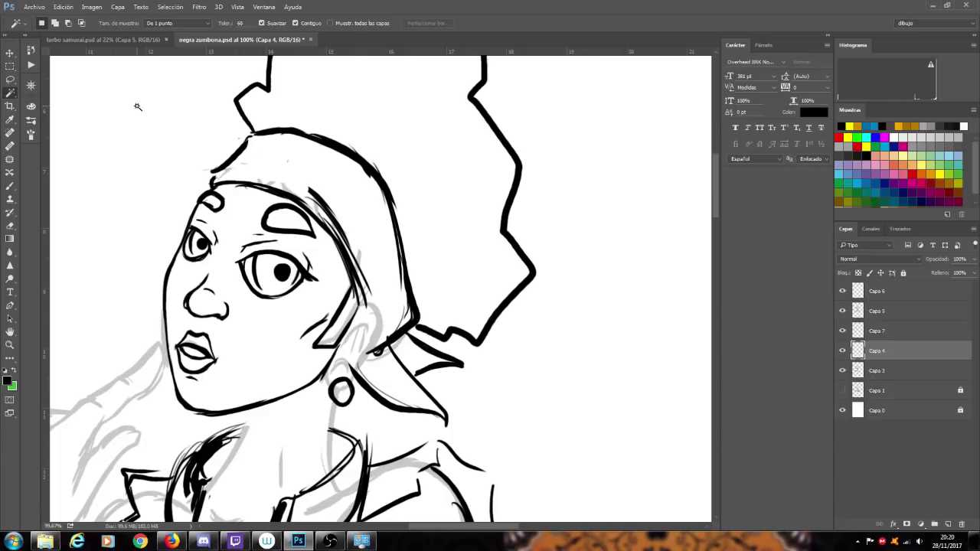
- Replace the cheek stroke beside the sideburn with a flatter one, and add small marks on the jaw and beside the mouth
scroll(334, 253, down, 3)
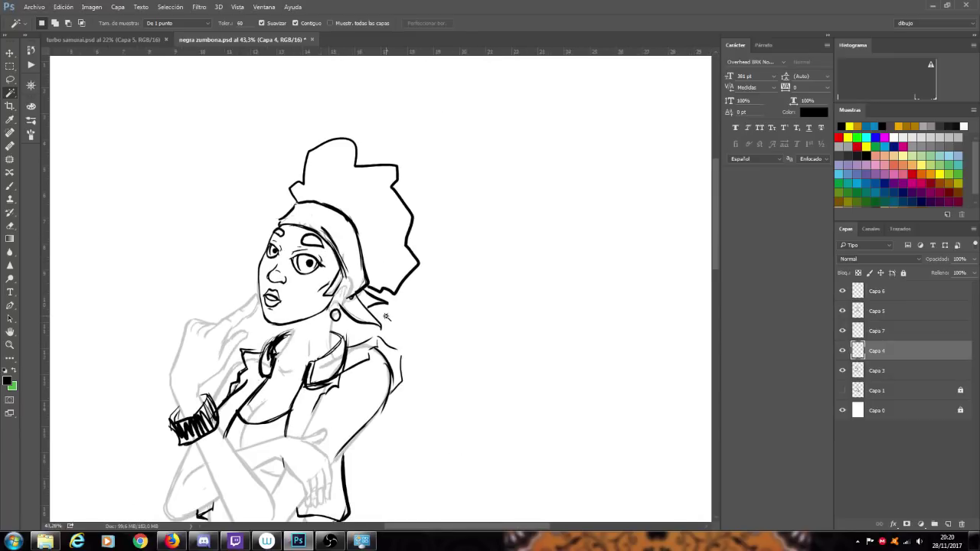
scroll(256, 329, up, 3)
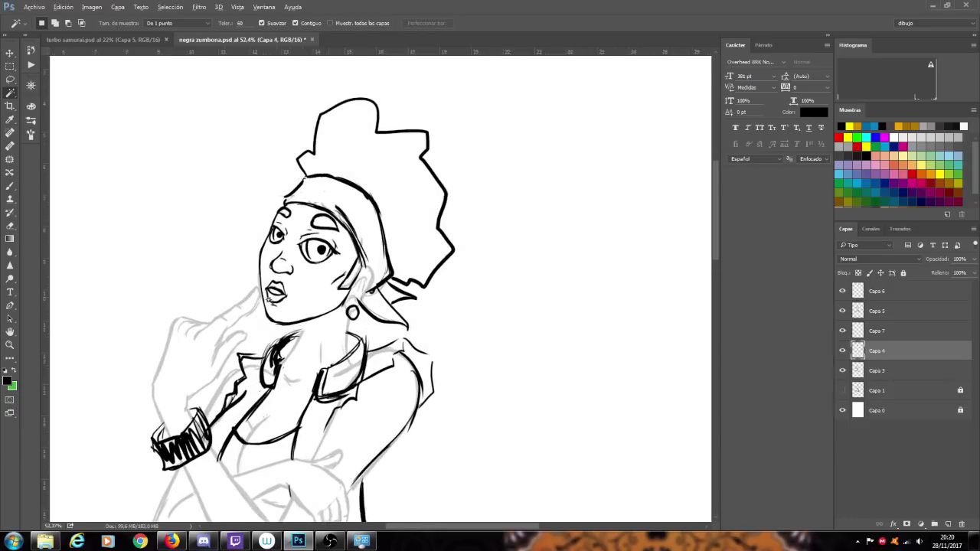
scroll(321, 291, up, 2)
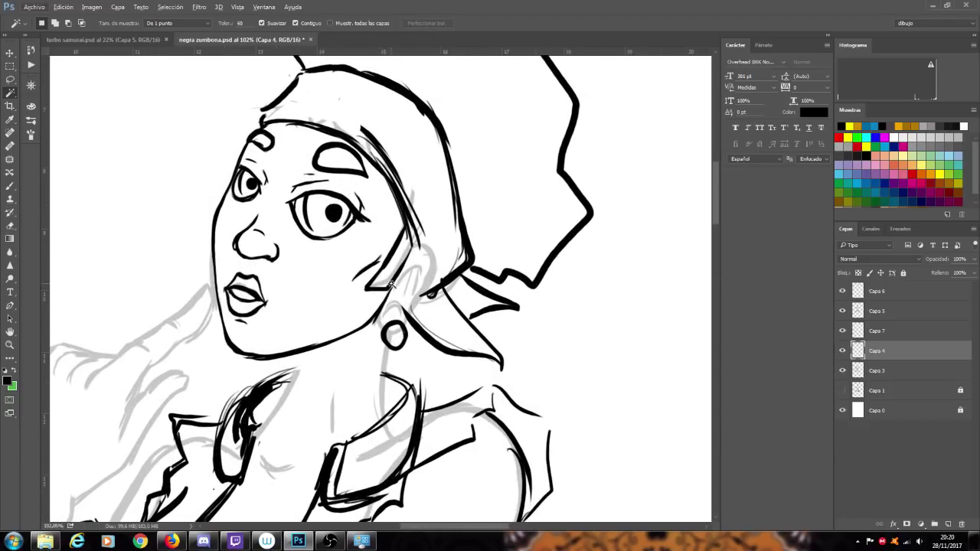
click(10, 186)
drag(318, 308, 324, 301)
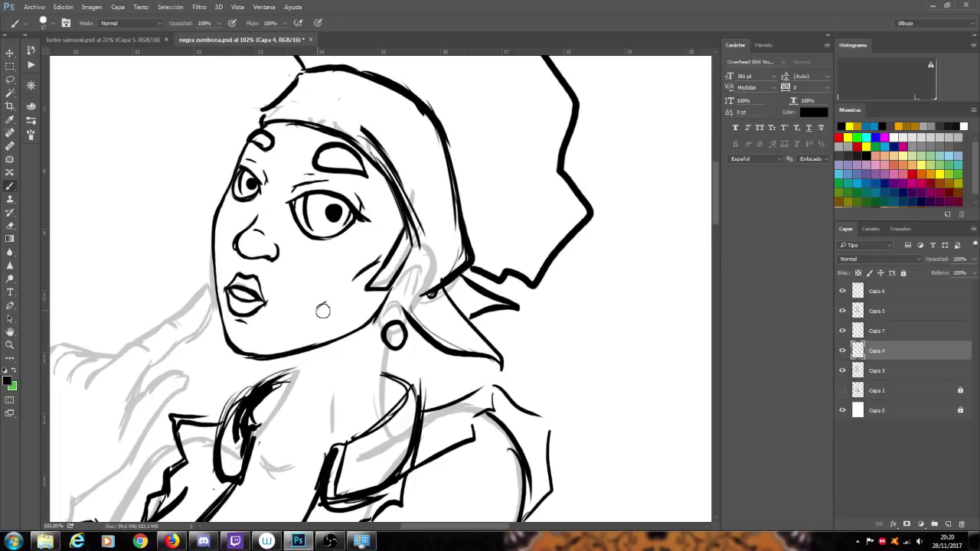
mouse_move(362, 272)
mouse_down()
mouse_move(391, 253)
mouse_move(353, 284)
mouse_move(377, 267)
mouse_up()
drag(354, 282, 382, 269)
drag(221, 274, 221, 279)
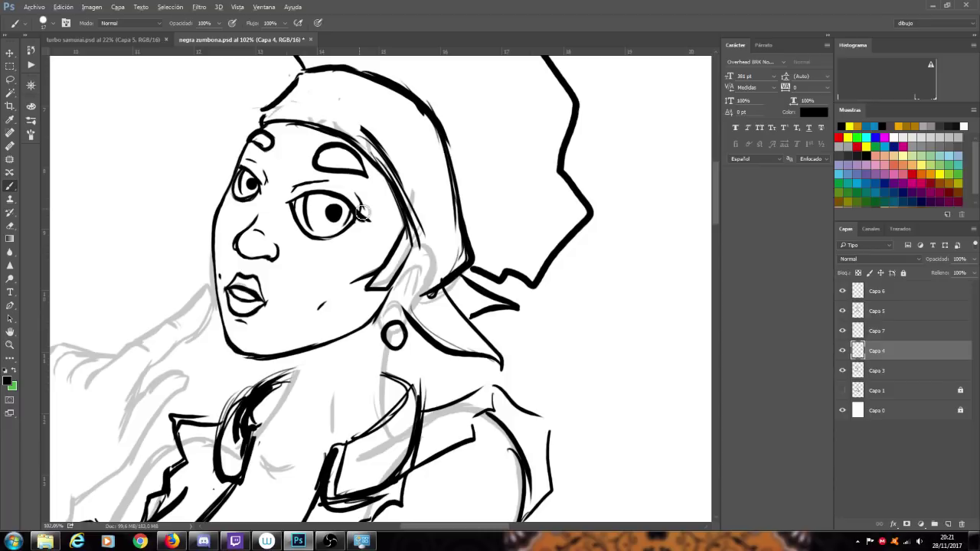
- Erase the near eye's upper eyelid crease and redraw it as a thinner curved line with a short inner-corner stroke
scroll(362, 214, up, 5)
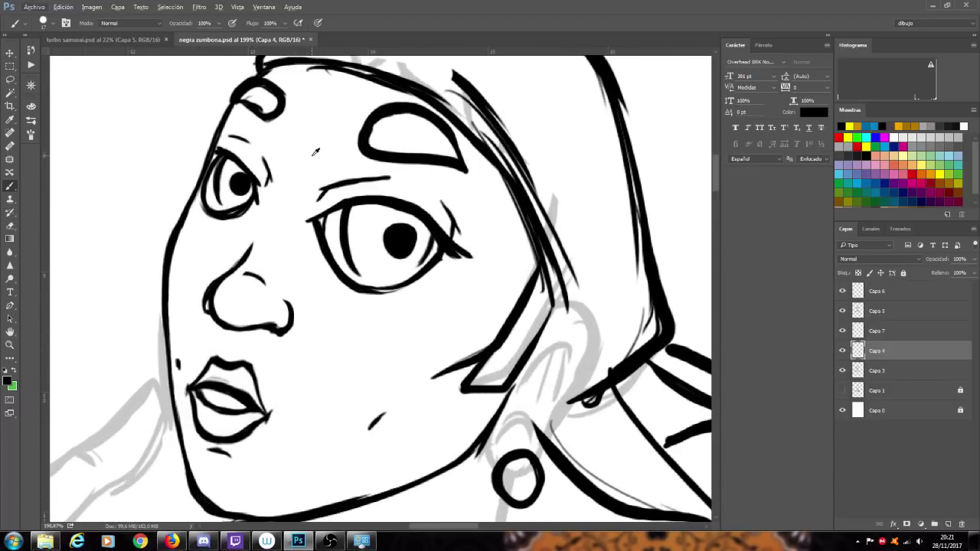
drag(397, 176, 324, 183)
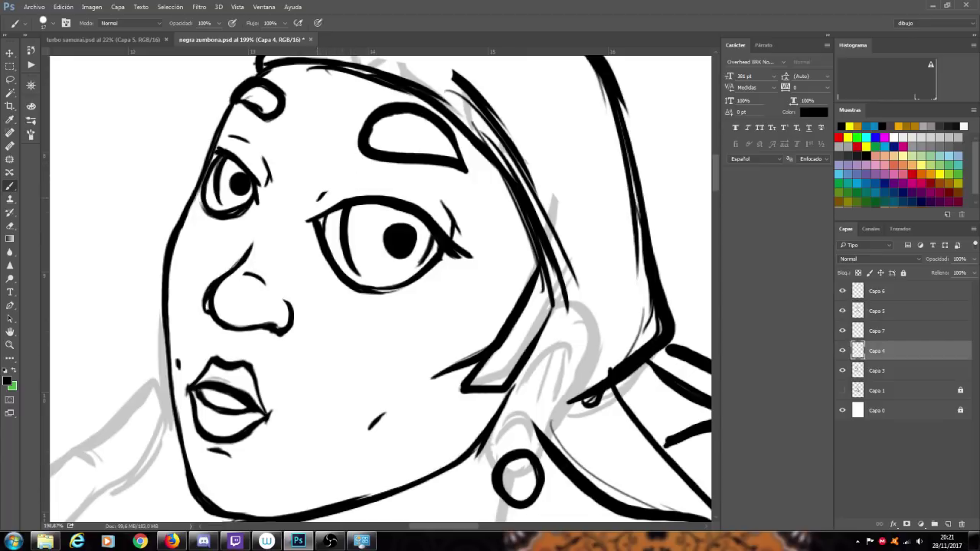
mouse_move(317, 197)
mouse_down()
mouse_move(331, 186)
mouse_move(399, 181)
mouse_up()
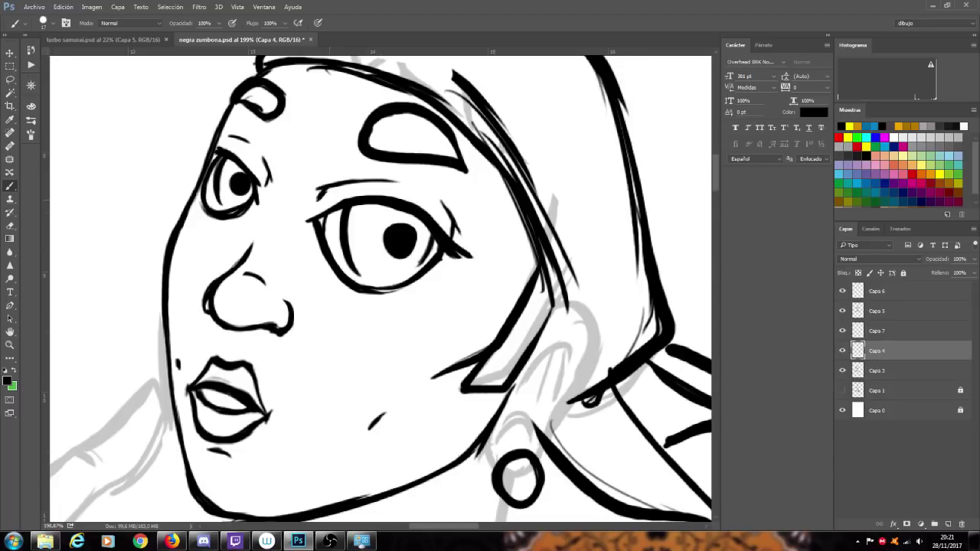
drag(330, 186, 321, 195)
- Clean the inside of the far eyebrow, touch up the near eye's lid lines, and add short crease marks below both eyes
scroll(300, 176, up, 3)
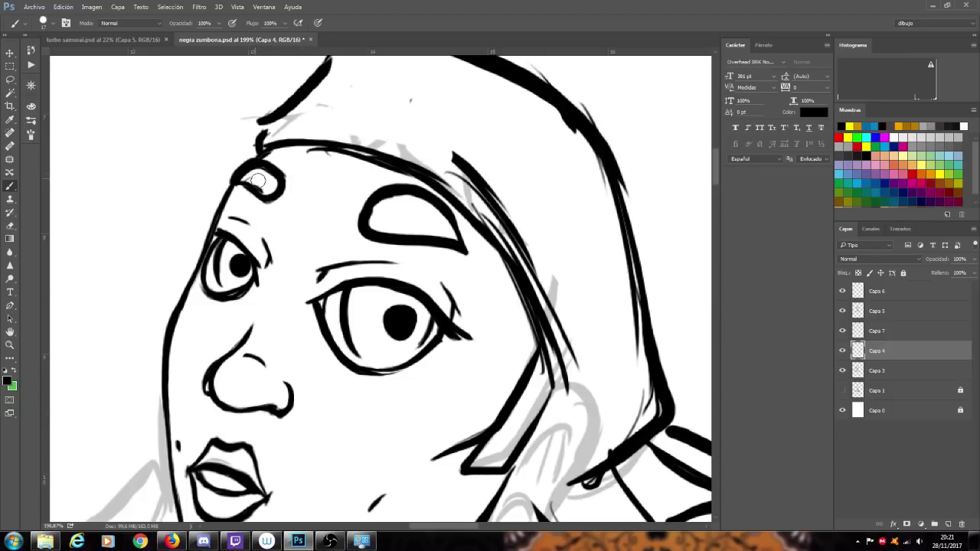
mouse_move(253, 177)
mouse_down()
mouse_move(239, 179)
mouse_move(264, 173)
mouse_move(272, 186)
mouse_move(254, 193)
mouse_move(236, 170)
mouse_move(288, 193)
mouse_up()
drag(327, 287, 368, 276)
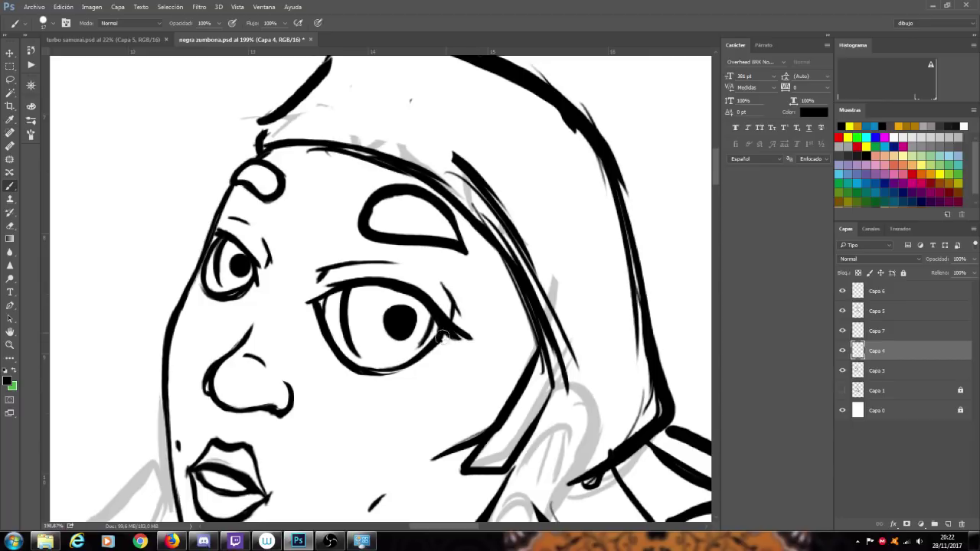
drag(412, 358, 446, 339)
drag(328, 352, 340, 373)
drag(218, 308, 230, 307)
- Check the whole figure, toggle the visibility of Capa 5 to identify its linework, and make it the active layer
scroll(270, 294, down, 5)
scroll(207, 375, down, 2)
scroll(257, 385, down, 3)
scroll(161, 378, up, 3)
scroll(188, 292, up, 1)
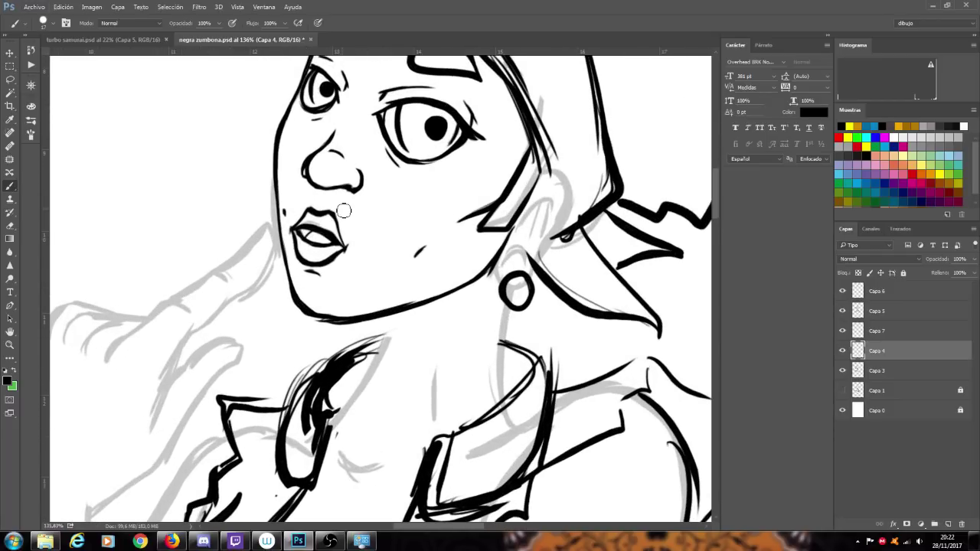
scroll(343, 210, down, 3)
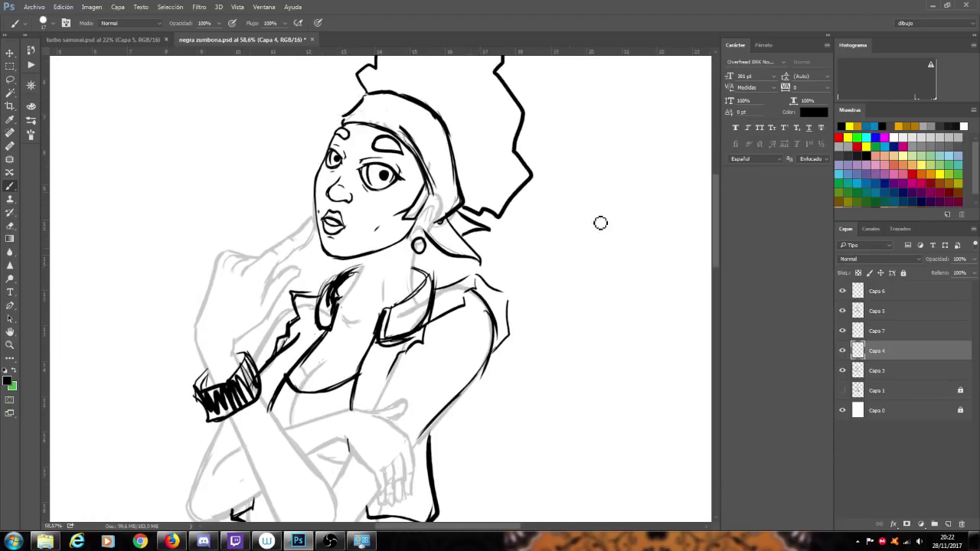
click(842, 310)
click(843, 310)
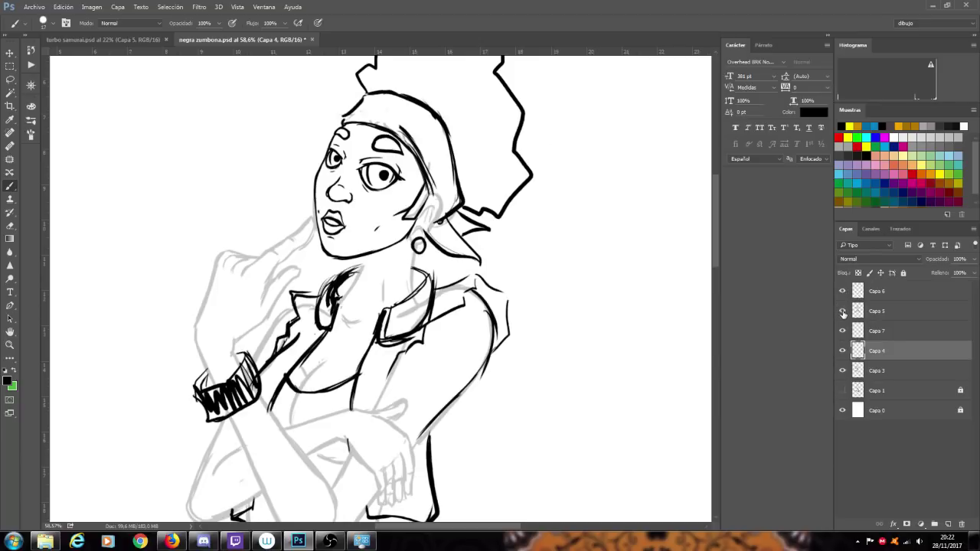
click(886, 314)
- Erase the doubled strokes along the headscarf's temple edge and redraw its front outline from the forehead up to the hair
scroll(479, 177, up, 2)
scroll(480, 154, up, 5)
scroll(483, 150, up, 1)
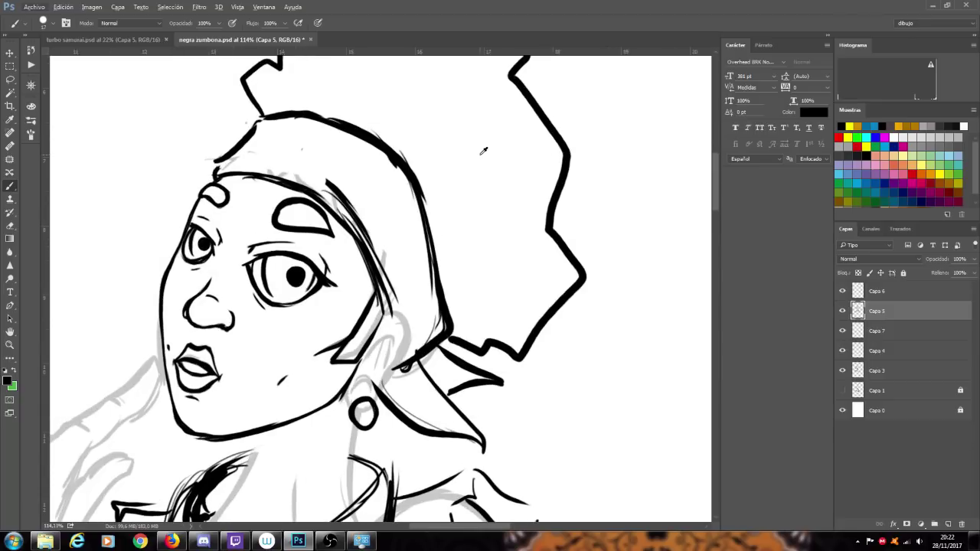
mouse_move(323, 178)
mouse_down()
mouse_move(370, 234)
mouse_move(347, 213)
mouse_move(404, 311)
mouse_move(368, 235)
mouse_move(396, 317)
mouse_move(354, 223)
mouse_up()
mouse_move(313, 181)
mouse_down()
mouse_move(339, 200)
mouse_move(255, 161)
mouse_move(221, 159)
mouse_move(236, 147)
mouse_up()
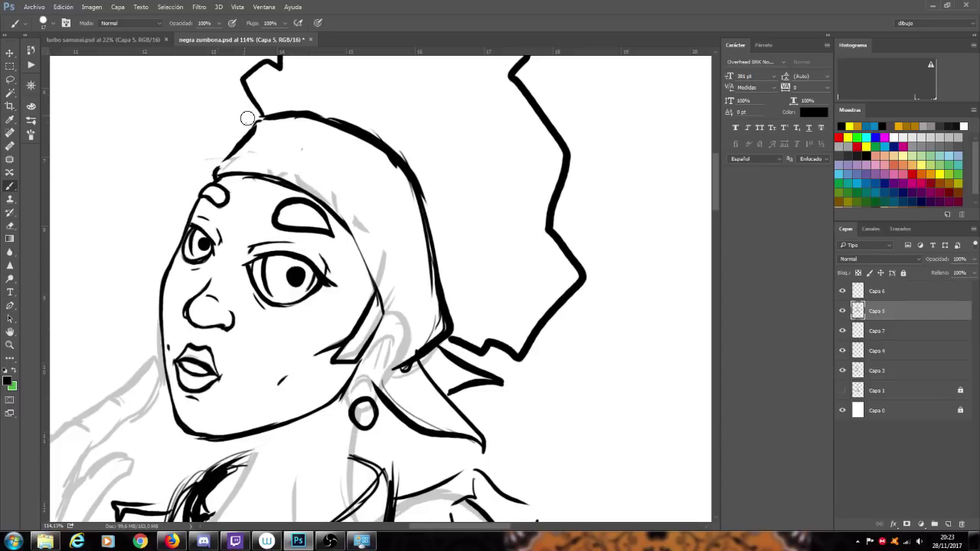
drag(218, 182, 269, 120)
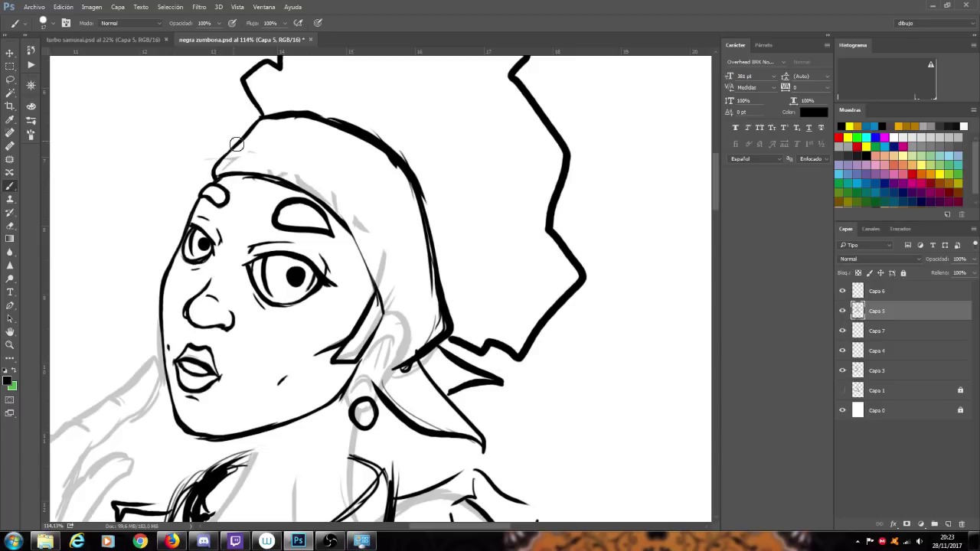
- Thicken the headscarf's lower edge from the forehead down past the temple and add two short fold marks above it
scroll(226, 175, up, 3)
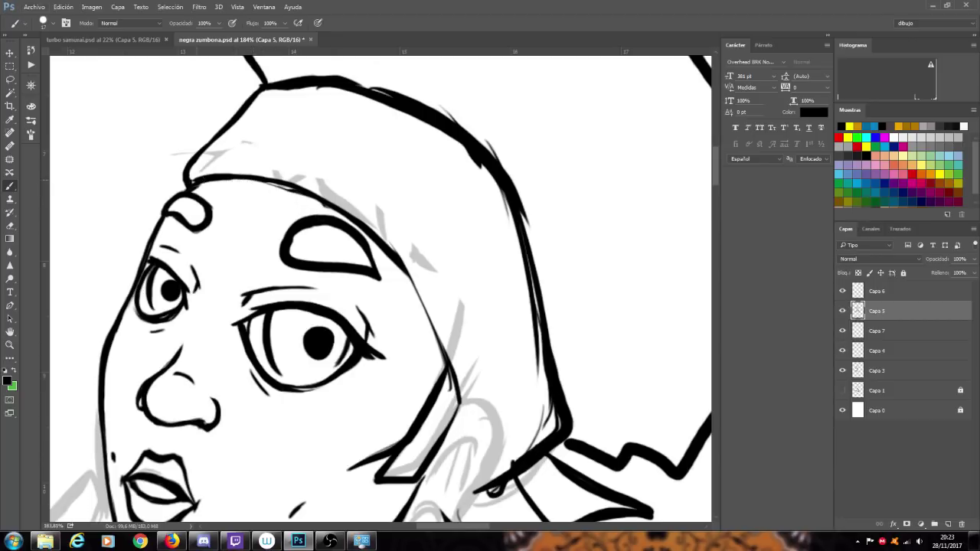
mouse_move(198, 174)
mouse_down()
mouse_move(248, 173)
mouse_move(294, 187)
mouse_move(286, 181)
mouse_up()
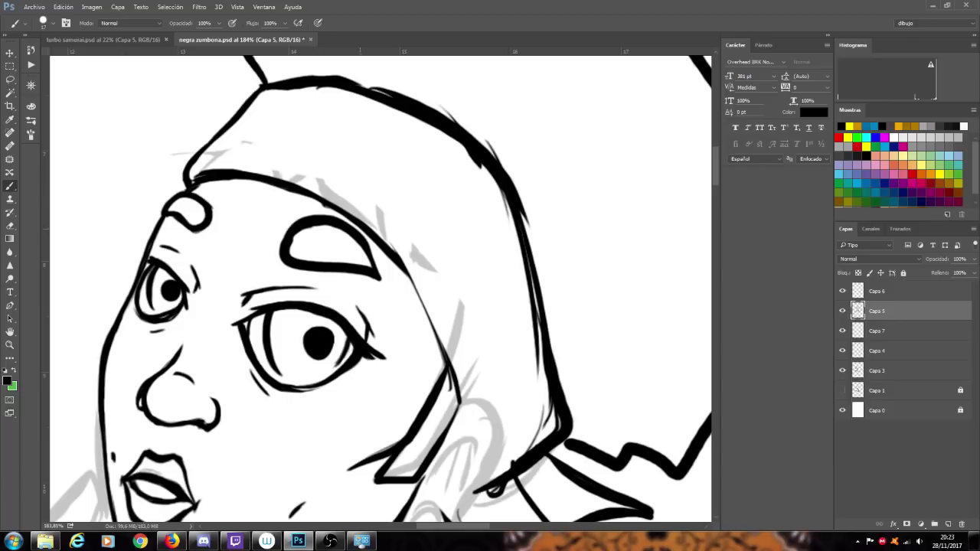
drag(392, 259, 440, 342)
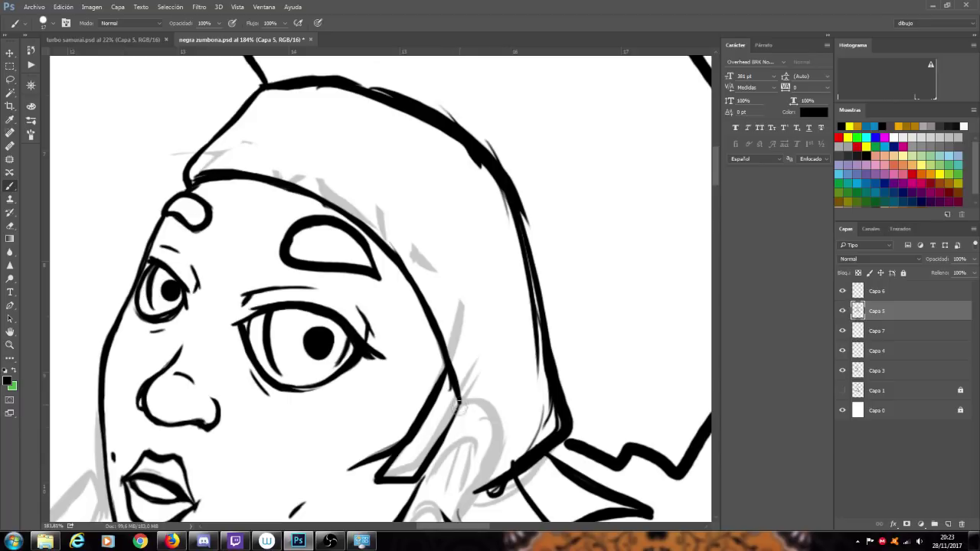
drag(464, 396, 444, 440)
drag(313, 164, 339, 176)
drag(422, 251, 445, 310)
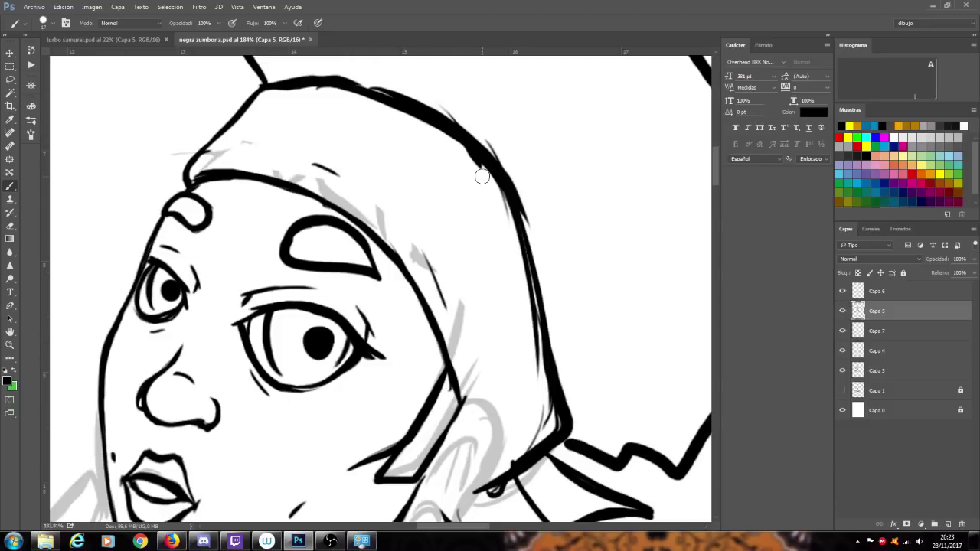
- Trim the rough edges of the headscarf's crown outline into one smooth, thinner line
mouse_move(265, 91)
mouse_down()
mouse_move(338, 94)
mouse_move(384, 109)
mouse_move(486, 184)
mouse_up()
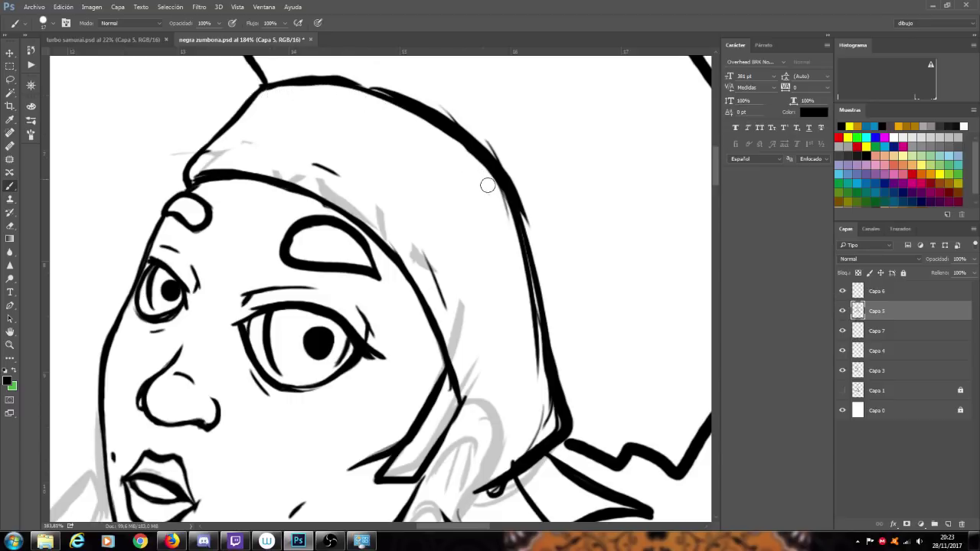
mouse_move(480, 131)
mouse_down()
mouse_move(505, 164)
mouse_move(537, 230)
mouse_move(493, 139)
mouse_move(544, 268)
mouse_up()
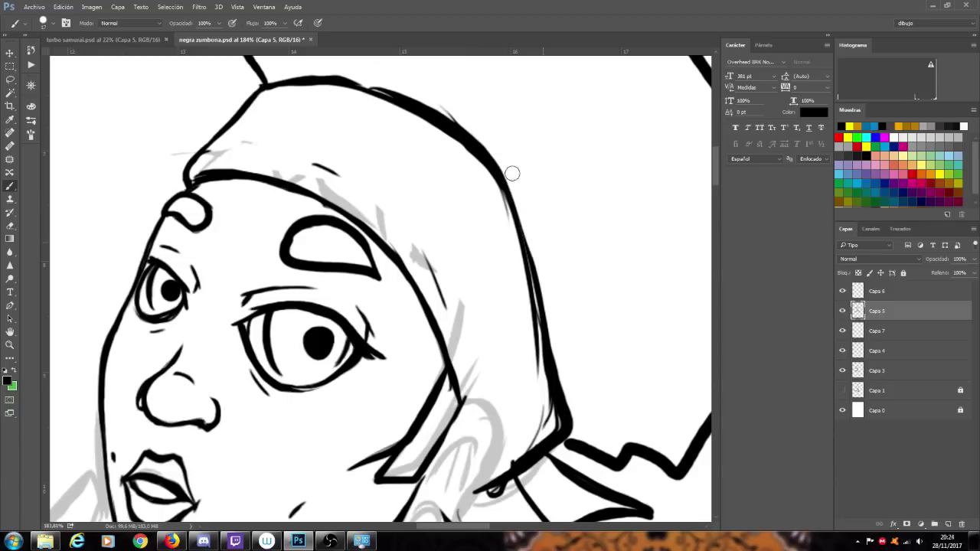
key(ctrl+z)
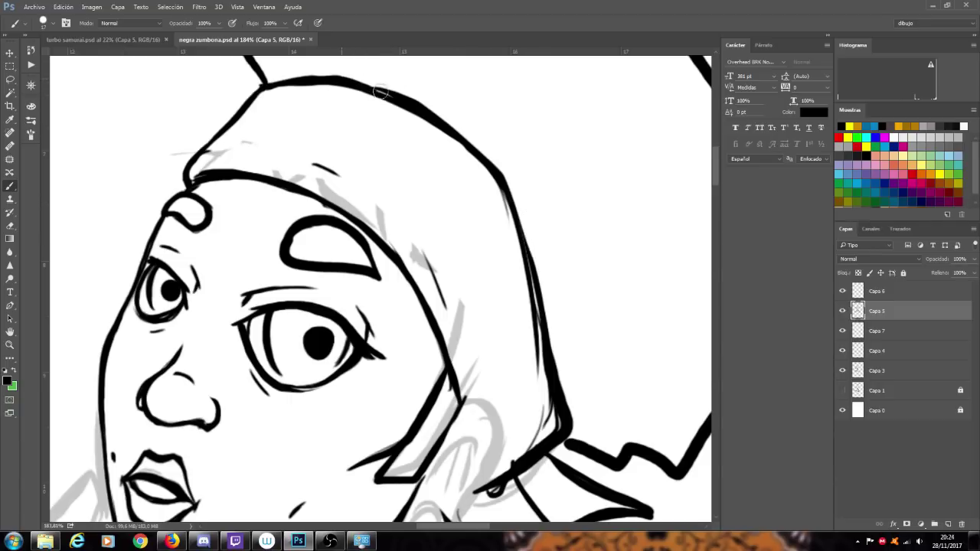
- Clean the headscarf's back contour down to the nape corner and trim the stray strokes along the lower edge toward the ear
mouse_move(504, 189)
mouse_down()
mouse_move(526, 246)
mouse_move(538, 337)
mouse_up()
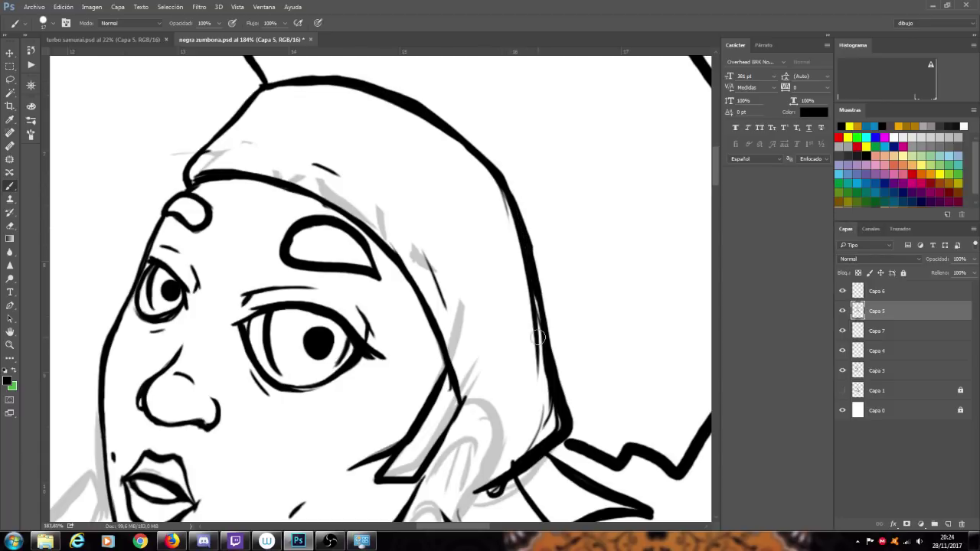
key(ctrl+alt+z)
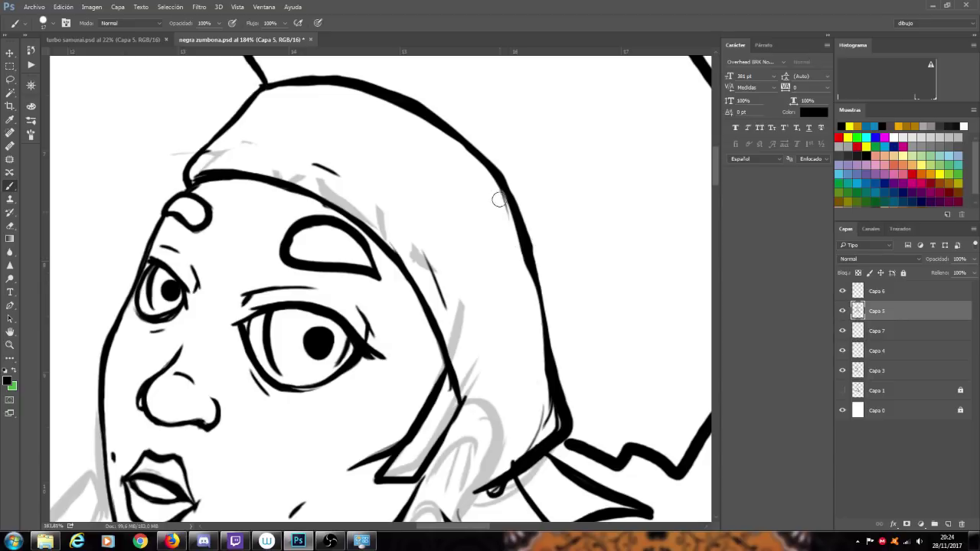
key(ctrl+alt+z)
key(ctrl+alt+z)
key(ctrl+alt+z)
key(ctrl+alt+z)
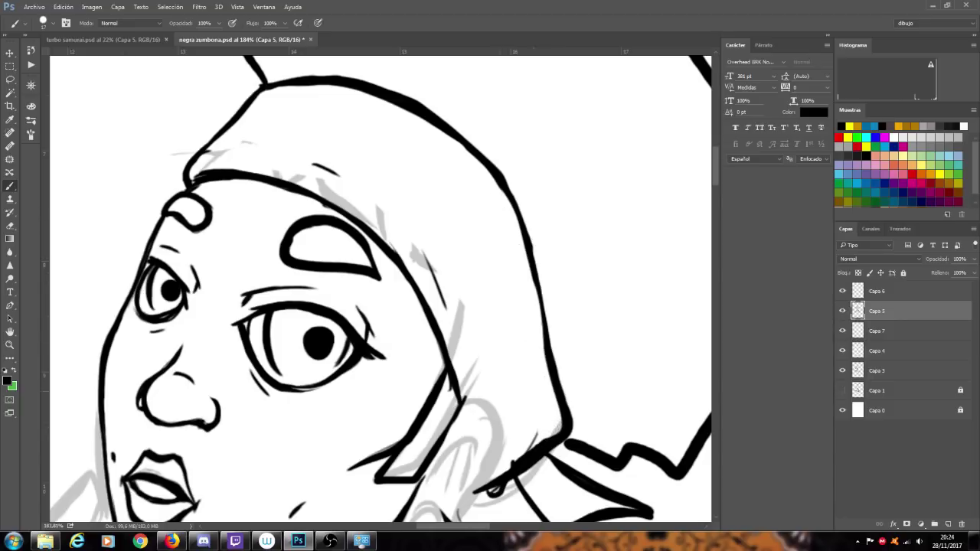
key(ctrl+alt+z)
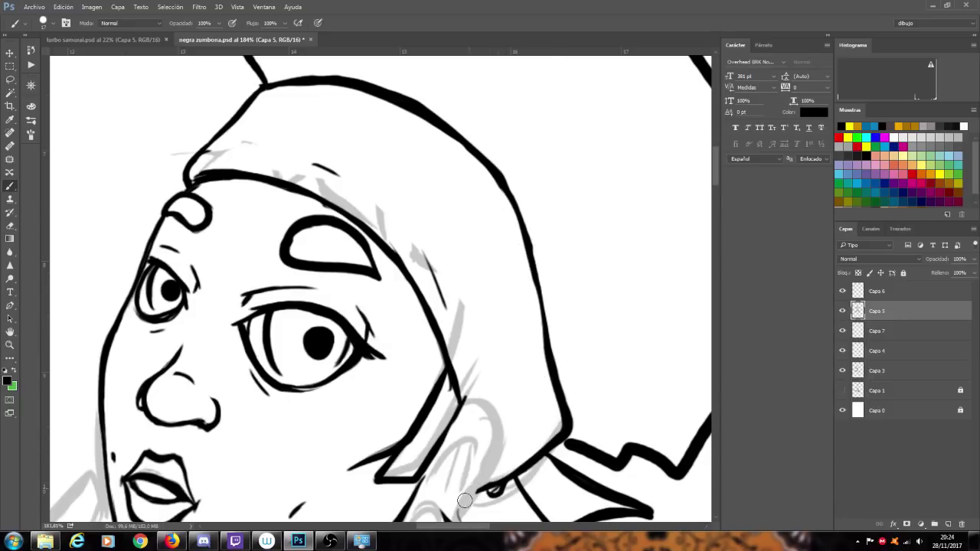
- Round off the headscarf's lower edge behind the ear, trim the hanging tail's start, and join the small knot tail to it
scroll(482, 460, down, 2)
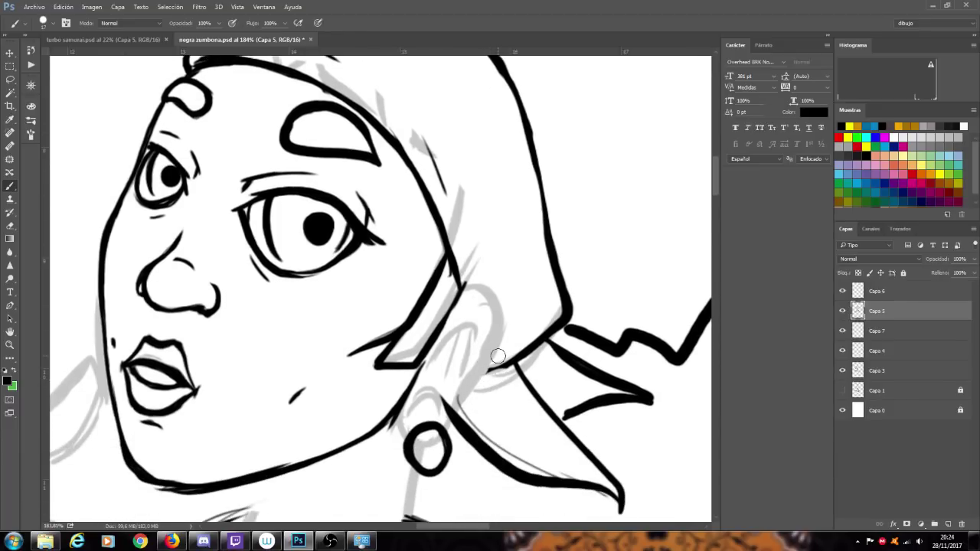
drag(485, 374, 526, 355)
key(ctrl+z)
drag(442, 398, 447, 417)
drag(559, 420, 574, 412)
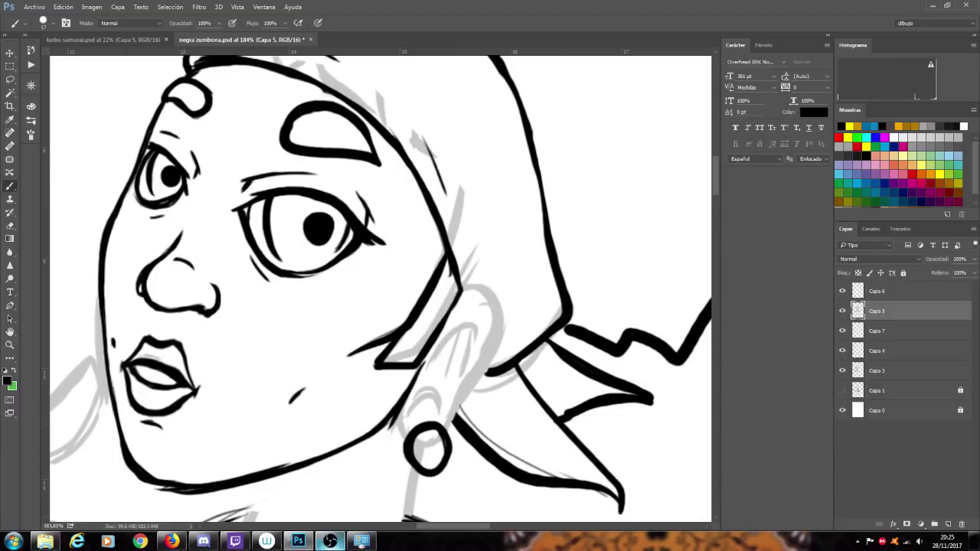
click(203, 541)
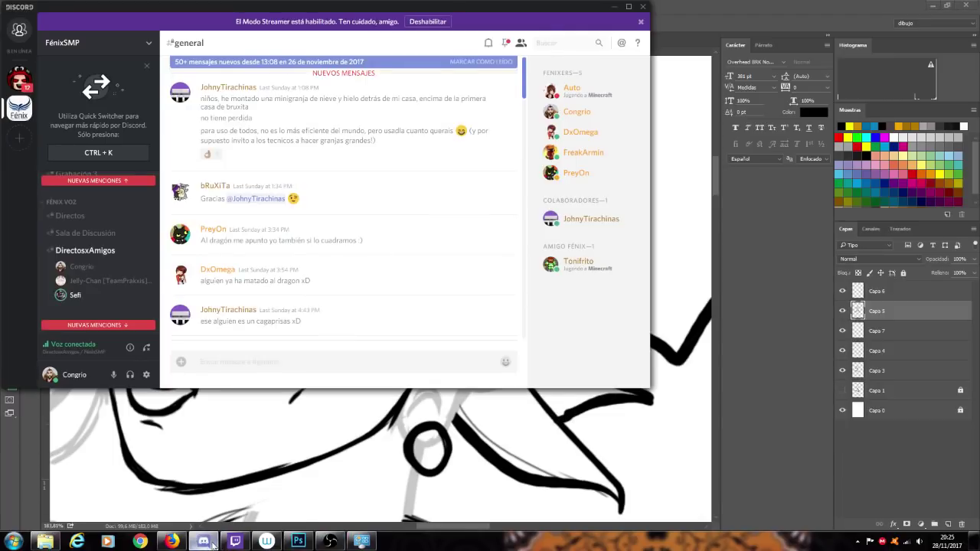
click(213, 542)
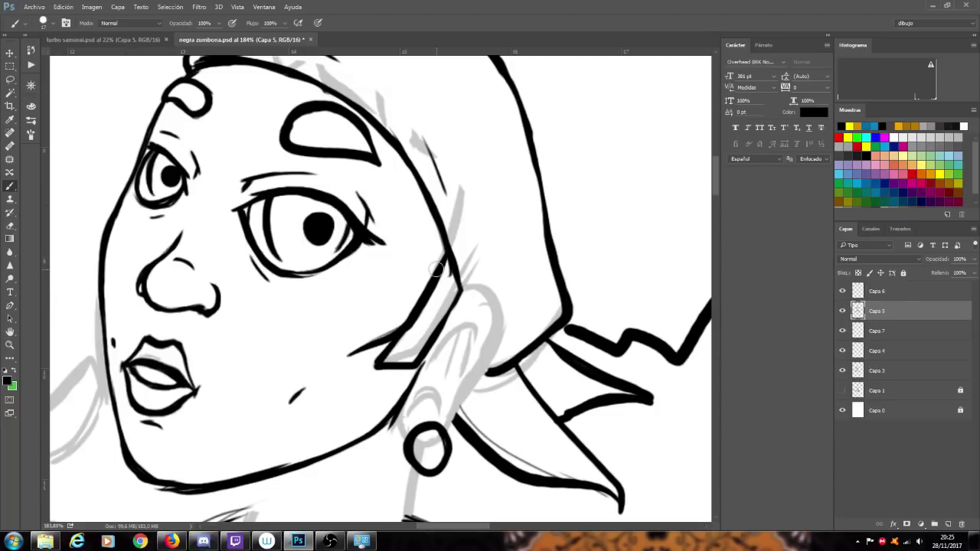
- Draw a second hem line just above the headscarf's lower edge, following it from the forehead down past the temple
scroll(436, 269, up, 5)
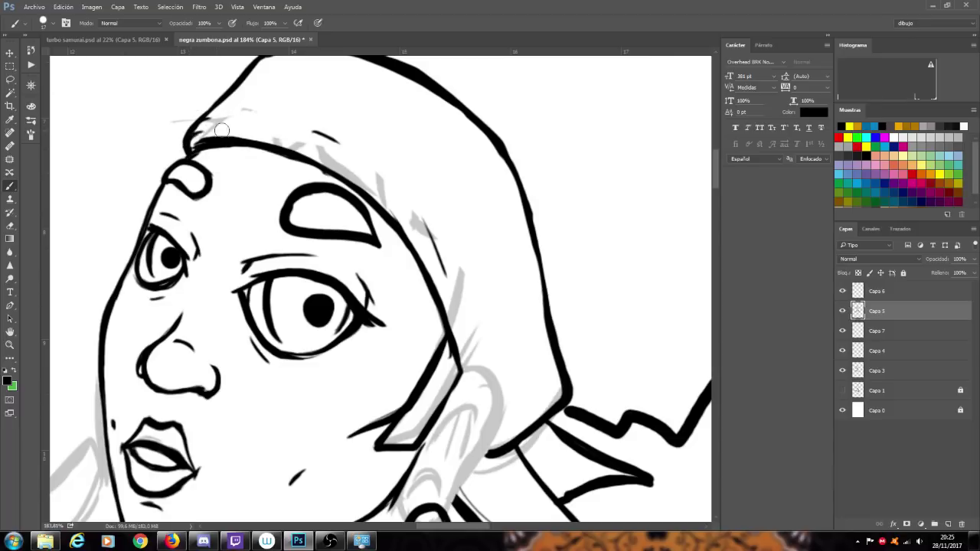
mouse_move(244, 134)
mouse_down()
mouse_move(314, 147)
mouse_move(285, 136)
mouse_move(339, 159)
mouse_move(310, 151)
mouse_move(365, 185)
mouse_up()
drag(325, 150, 374, 187)
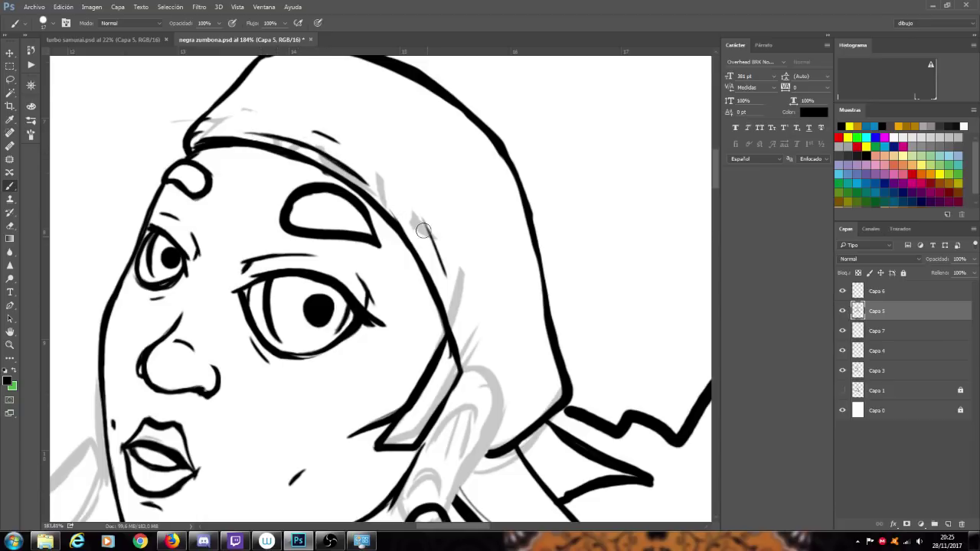
drag(418, 240, 452, 310)
drag(426, 264, 457, 332)
mouse_move(434, 287)
mouse_down()
mouse_move(467, 353)
mouse_move(465, 375)
mouse_up()
- Toggle the visibility of Capa 7 and Capa 4 to find the face linework, and make Capa 4 the active layer
scroll(450, 389, down, 5)
scroll(457, 365, down, 3)
scroll(455, 362, down, 1)
scroll(321, 433, up, 5)
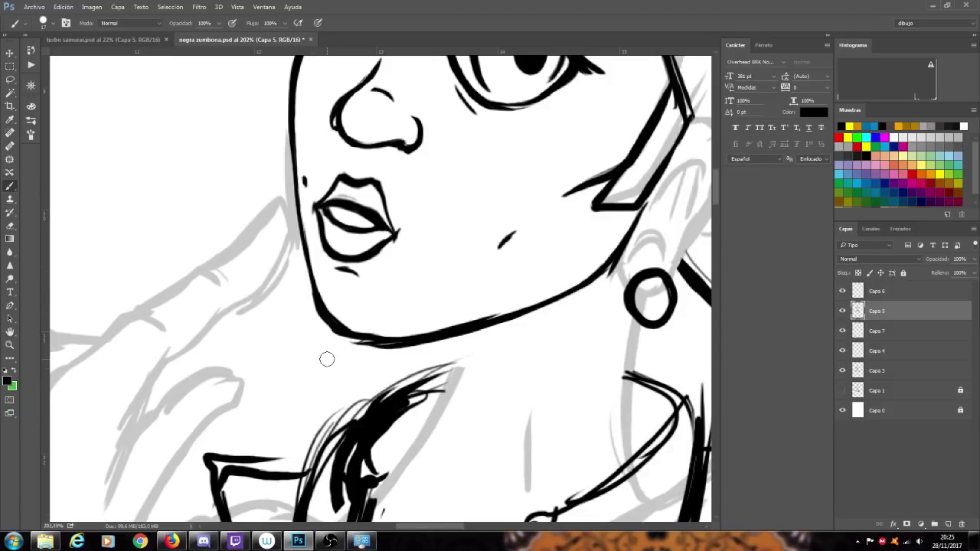
click(874, 333)
click(841, 332)
click(842, 331)
click(842, 351)
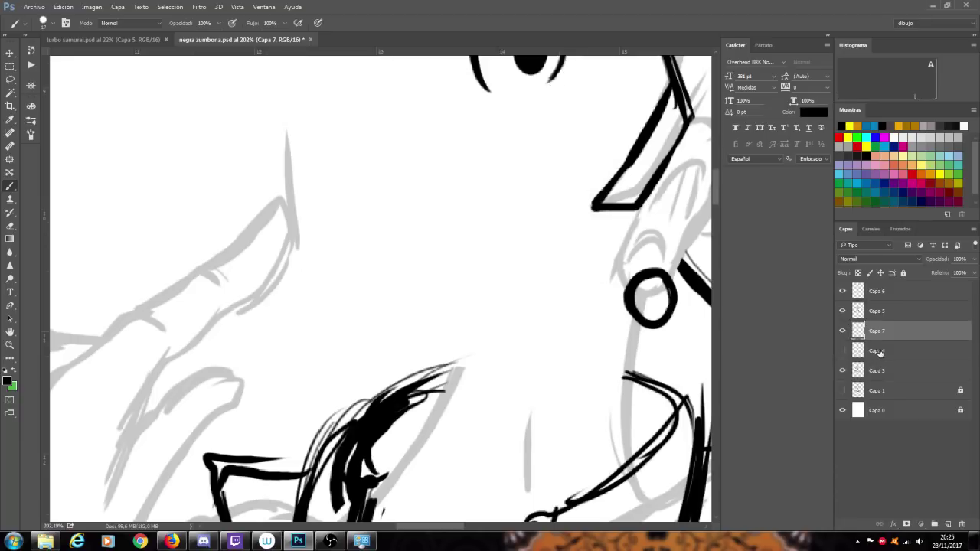
click(877, 352)
click(842, 351)
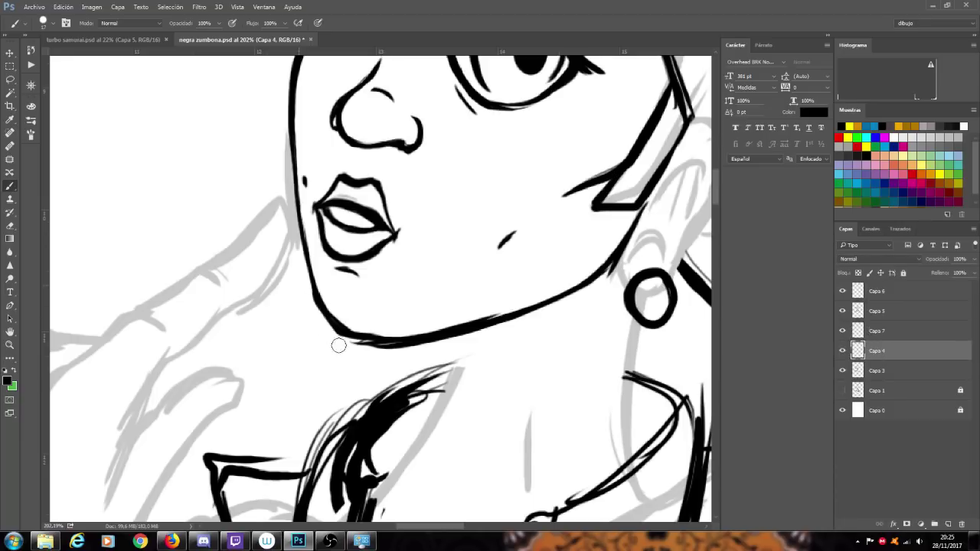
- Clean and smooth the chin and jaw contour into one even line, and touch up the small mark on the cheek
key(ctrl+z)
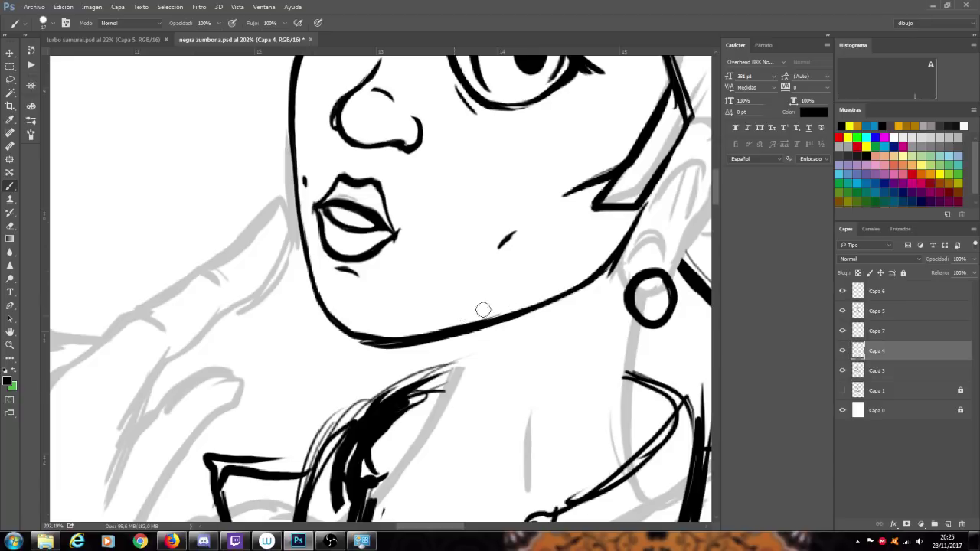
drag(342, 344, 482, 333)
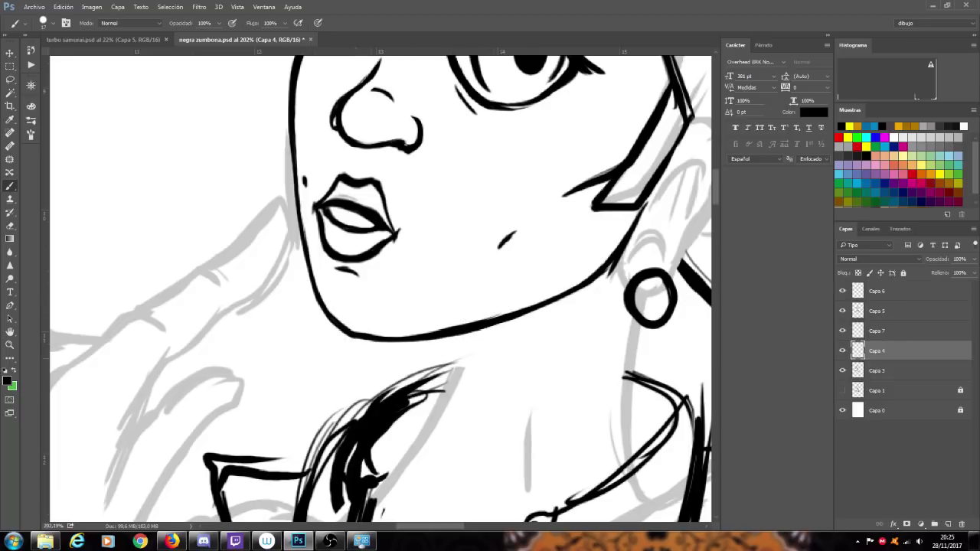
drag(337, 321, 381, 337)
drag(517, 230, 501, 244)
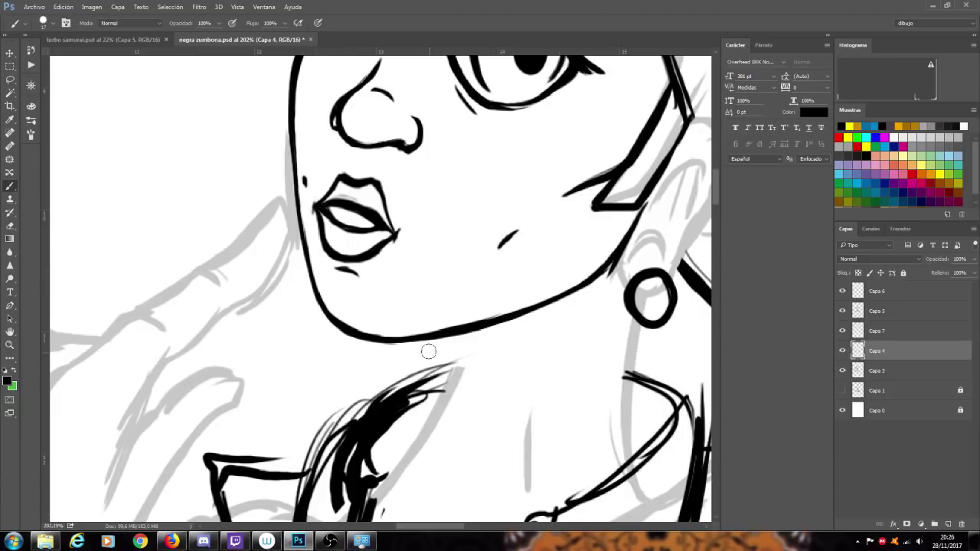
scroll(622, 275, down, 4)
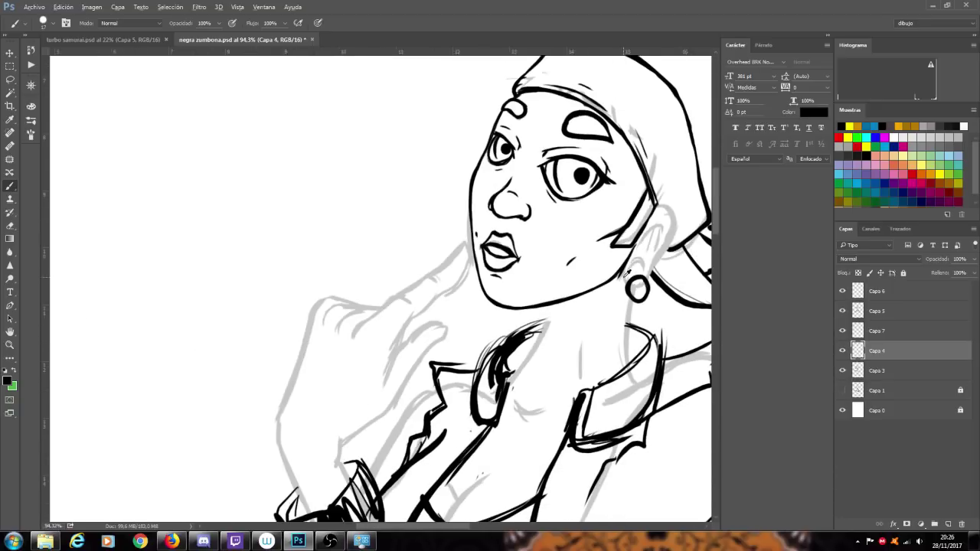
- Check the face linework of Capa 4 up close and against the whole figure, and save the document
click(842, 350)
click(842, 351)
scroll(617, 329, up, 3)
scroll(616, 329, up, 1)
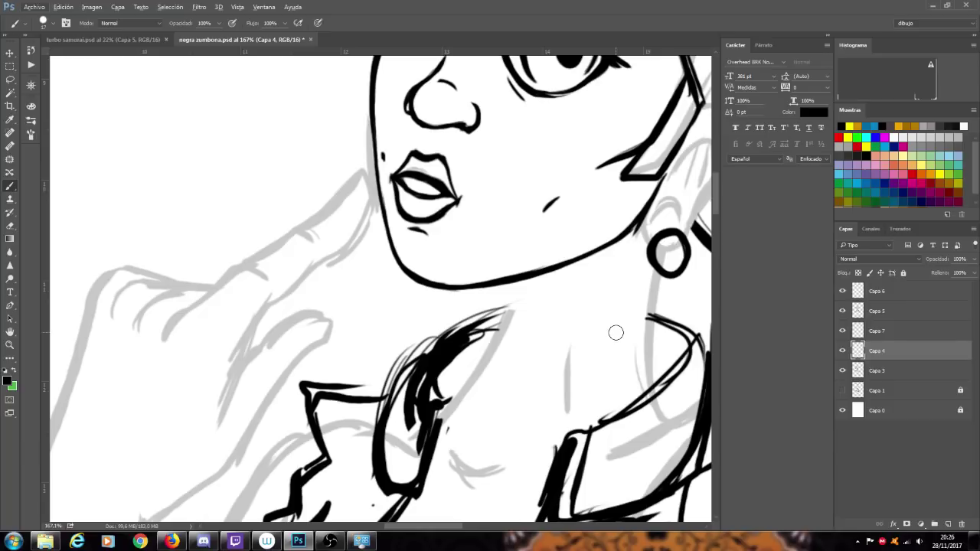
scroll(615, 332, down, 5)
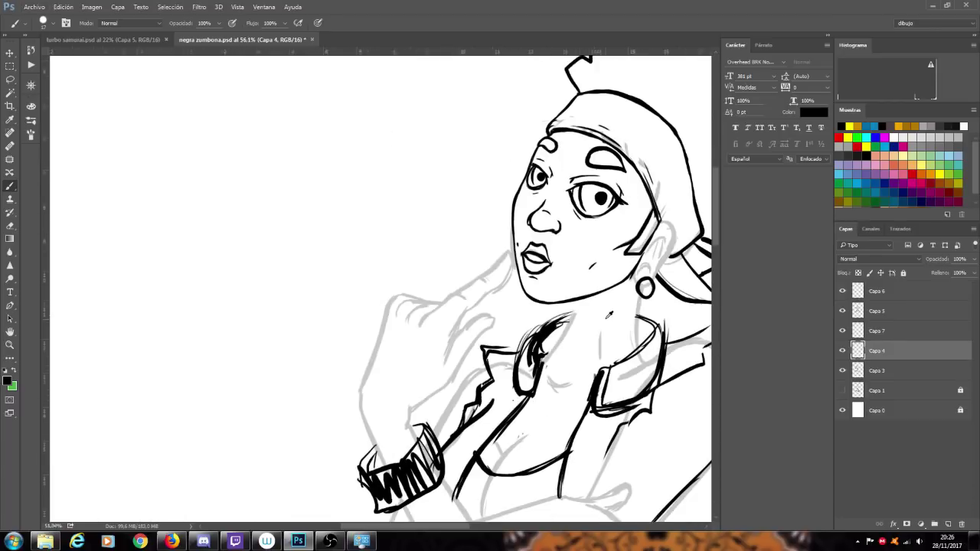
scroll(401, 375, down, 3)
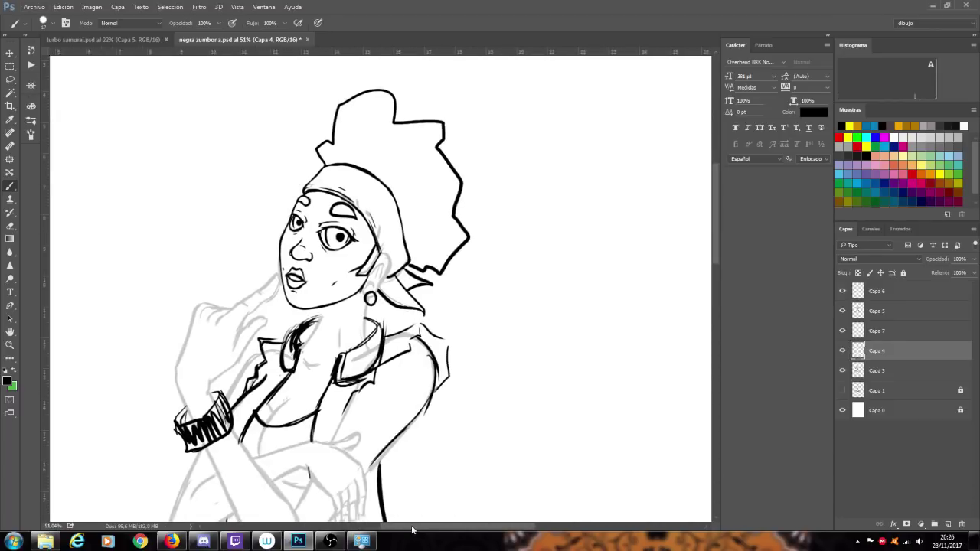
scroll(400, 375, down, 5)
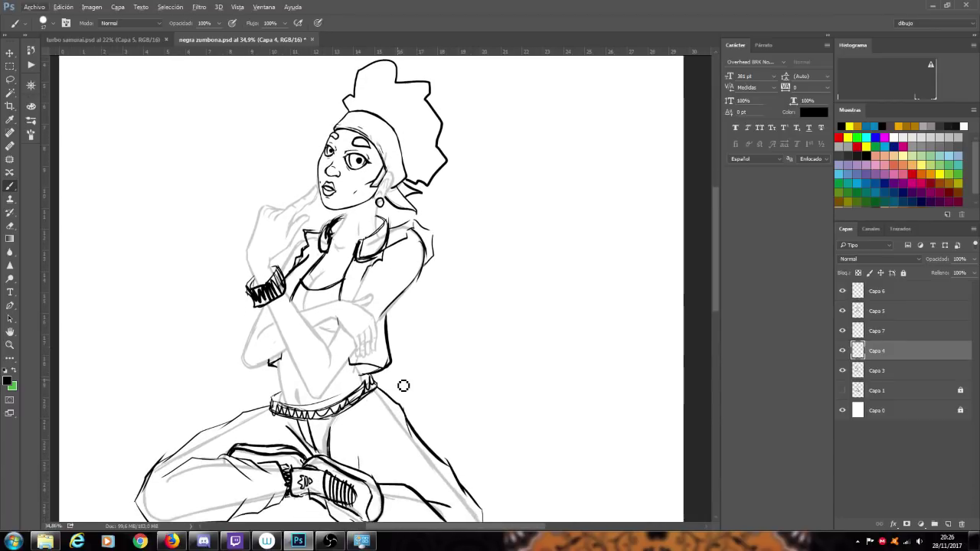
scroll(403, 385, down, 2)
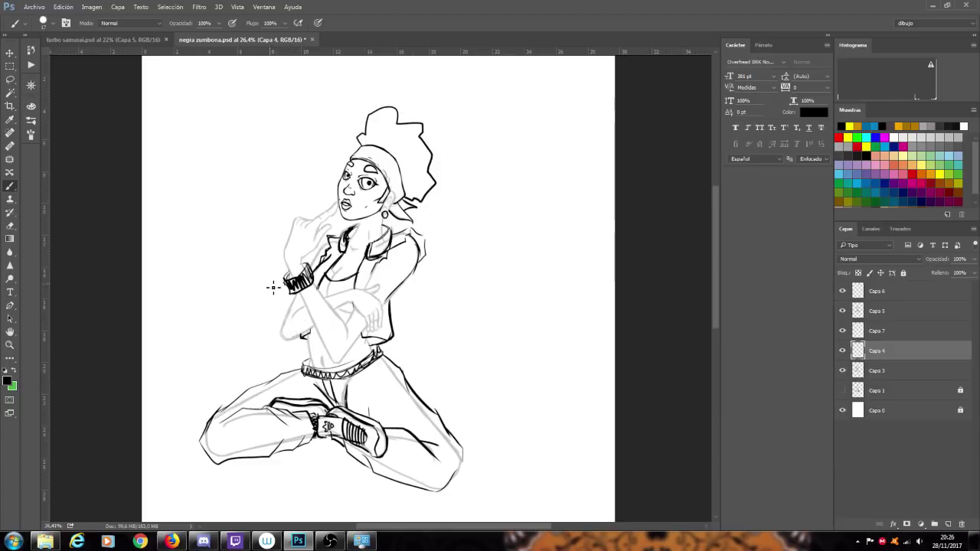
scroll(380, 301, down, 2)
scroll(381, 290, up, 1)
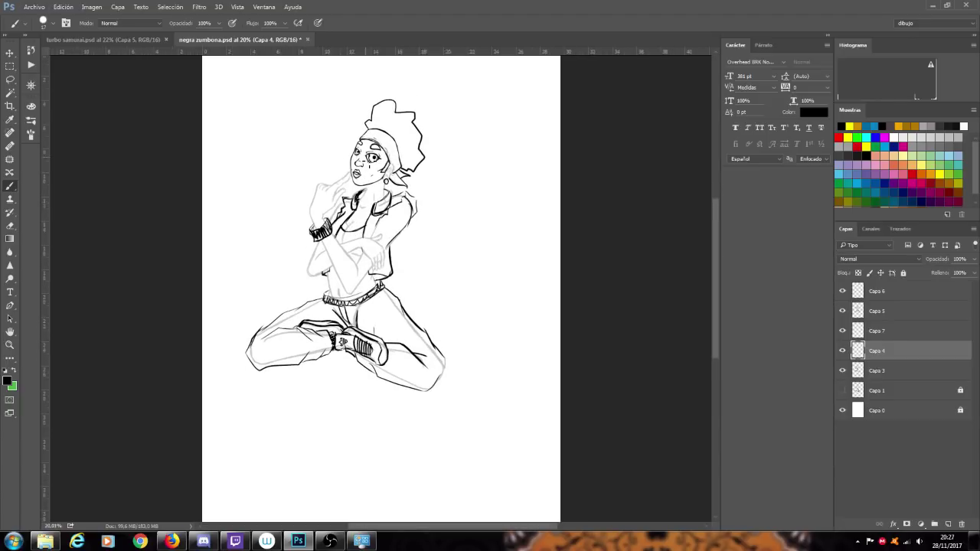
scroll(345, 186, up, 1)
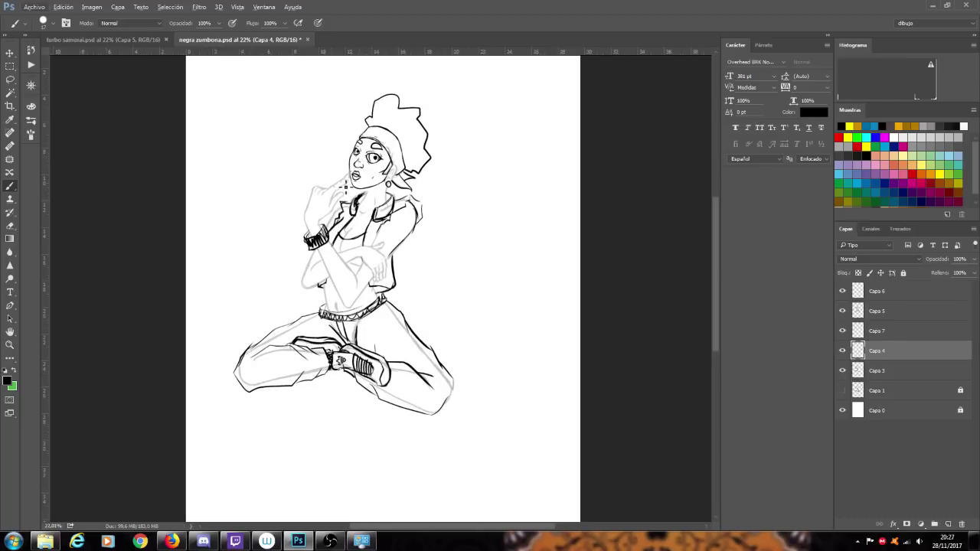
click(34, 7)
click(41, 110)
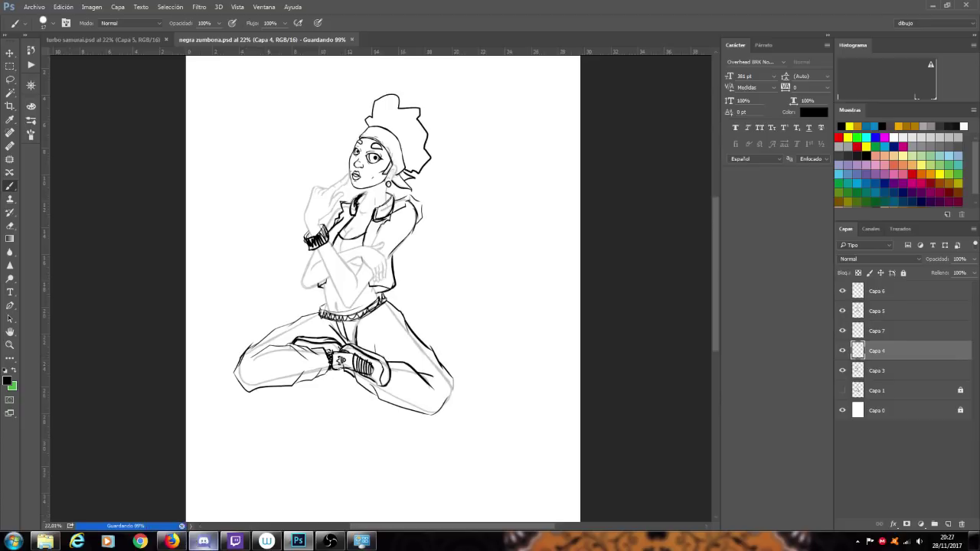
- Switch to Firefox to read the recent messages in the YouTube live chat, and return to Photoshop
click(181, 543)
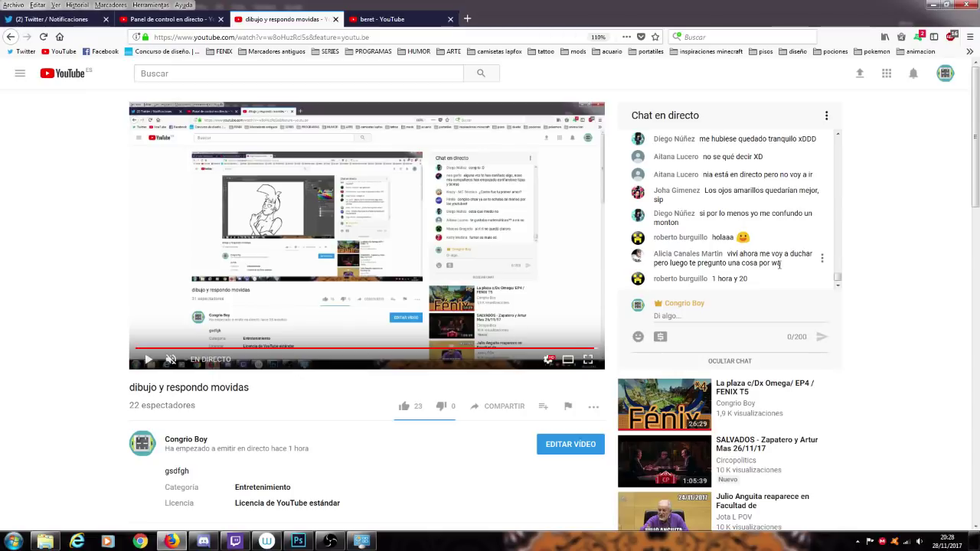
scroll(779, 264, up, 2)
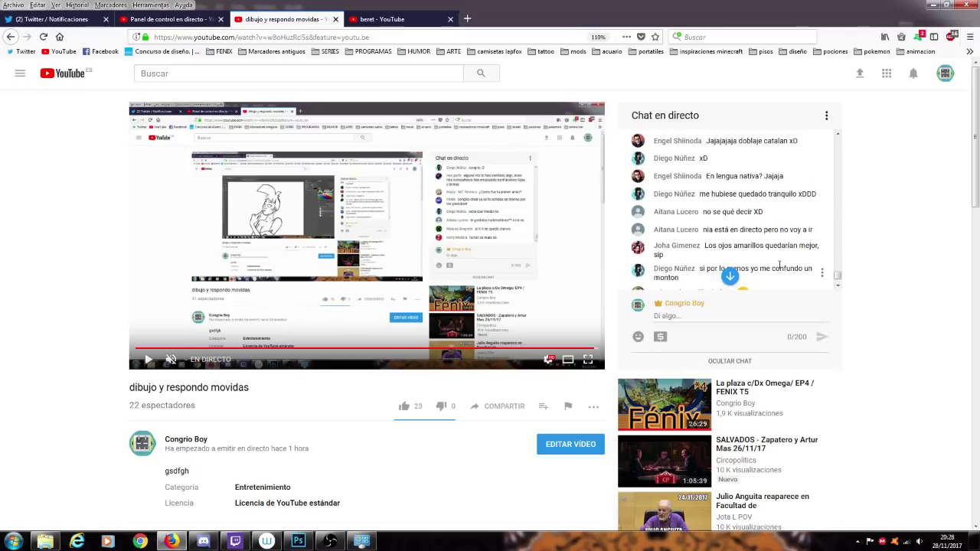
scroll(782, 280, up, 3)
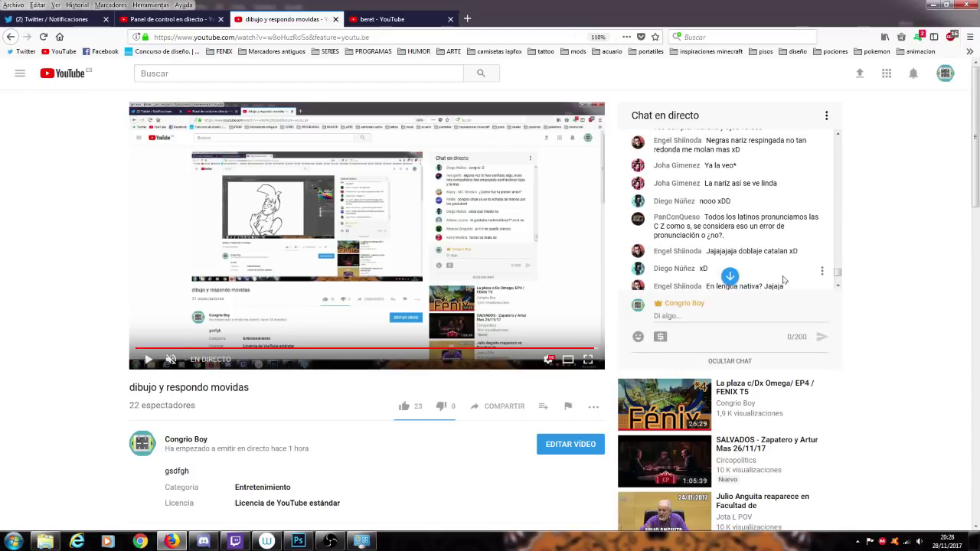
scroll(782, 279, down, 2)
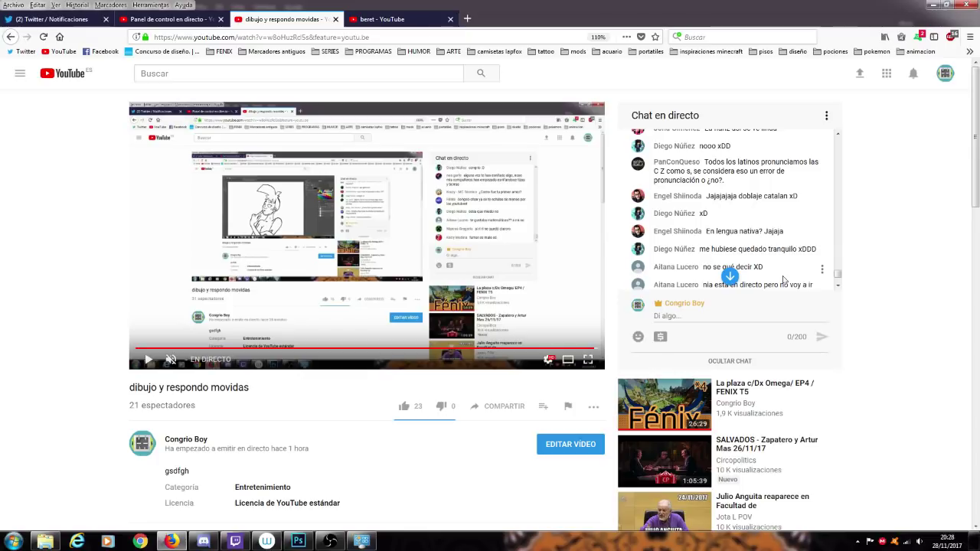
scroll(799, 222, down, 5)
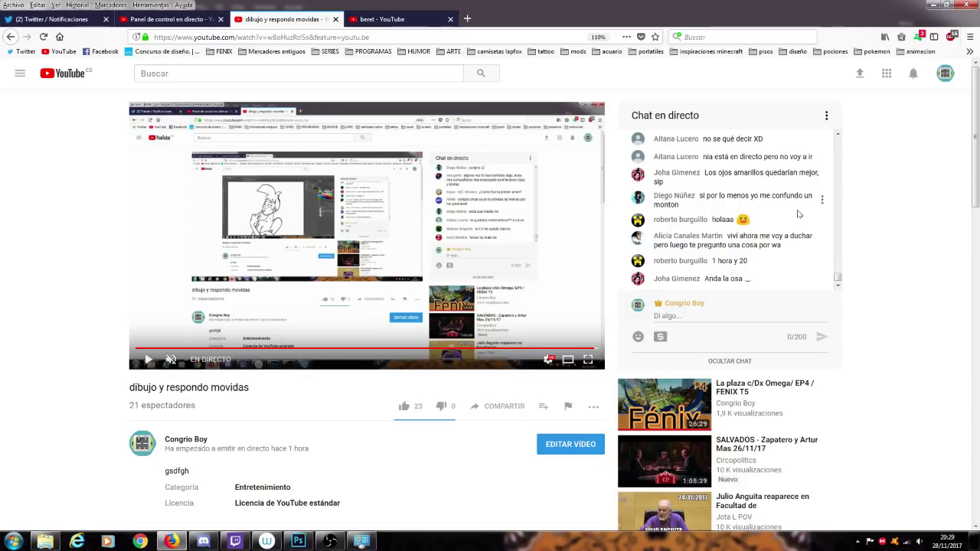
scroll(796, 210, down, 1)
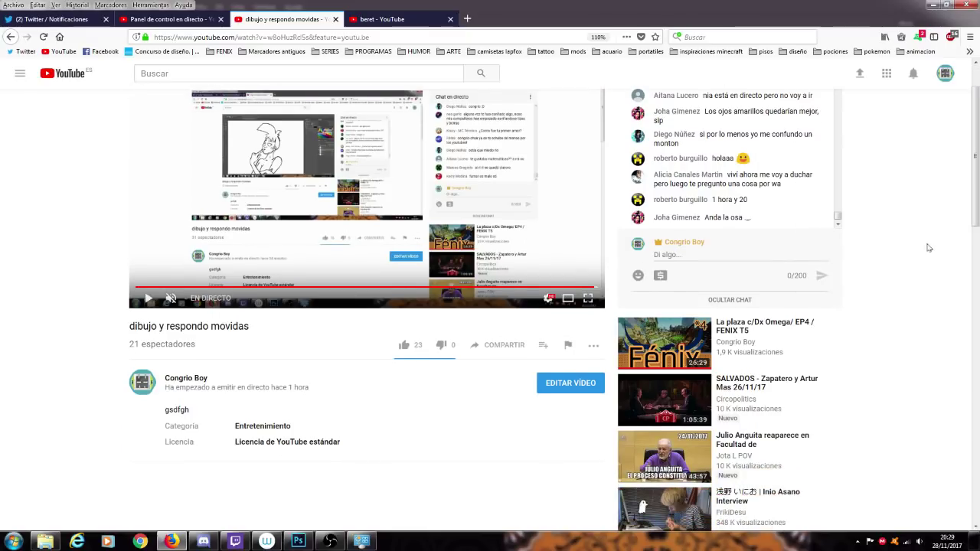
scroll(928, 247, up, 1)
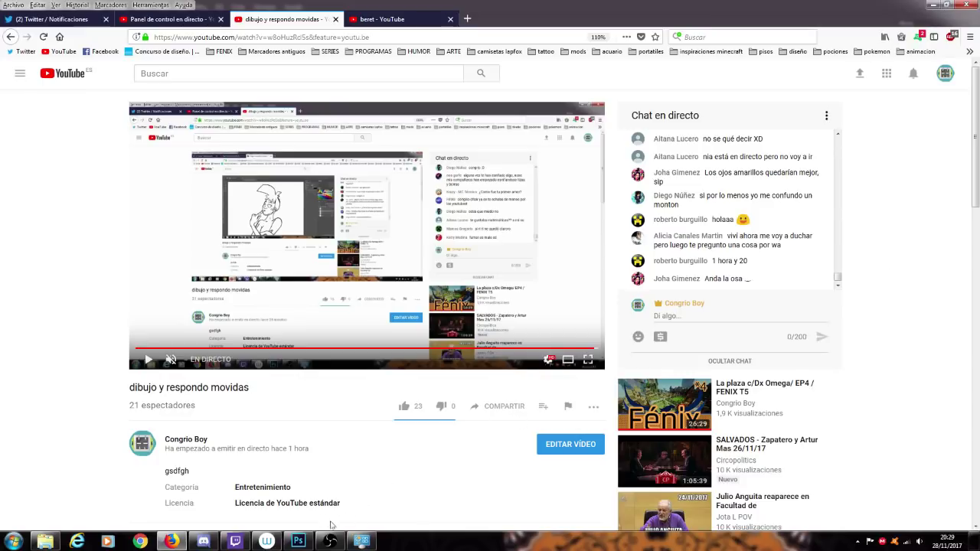
click(298, 541)
click(298, 541)
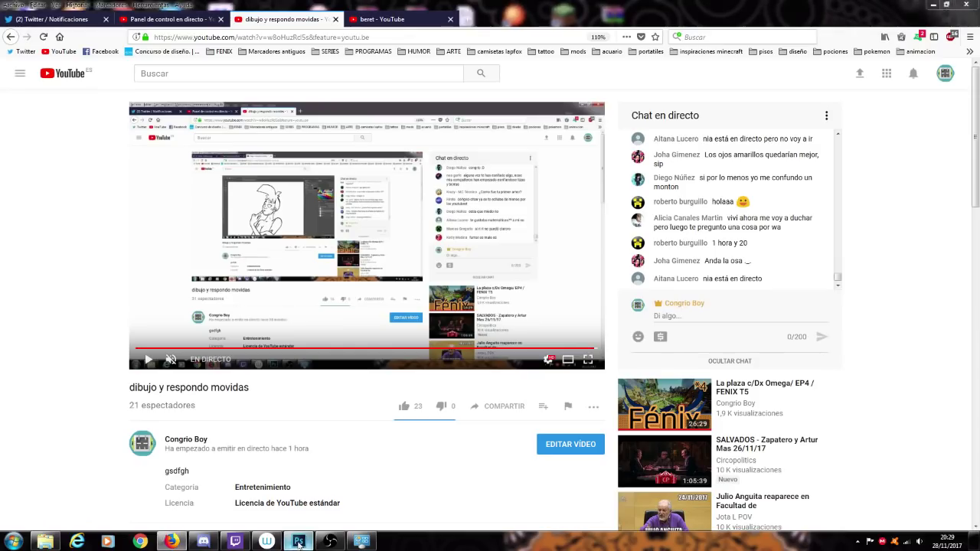
click(299, 541)
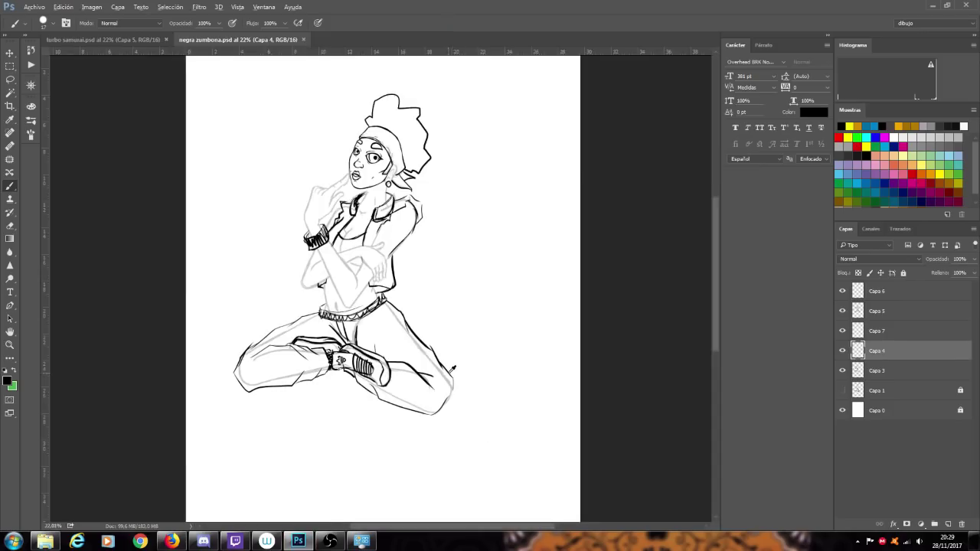
- Review the whole figure and compare it with Capa 4 hidden and shown
scroll(453, 369, down, 2)
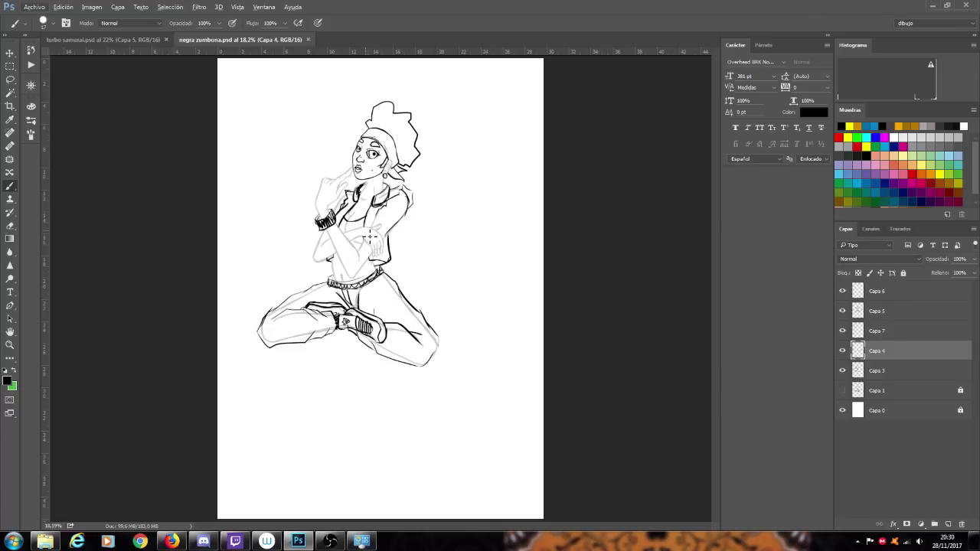
scroll(361, 190, up, 2)
scroll(343, 192, up, 2)
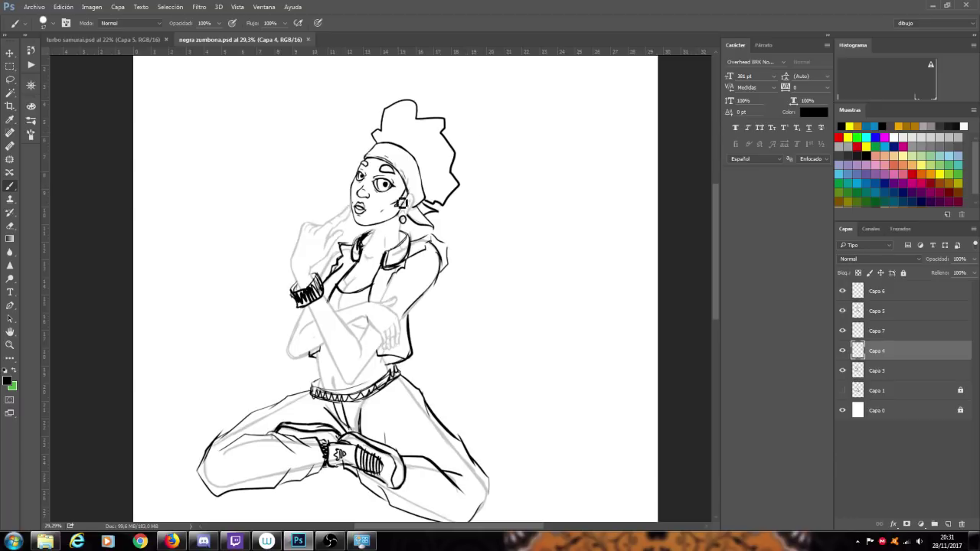
scroll(398, 214, up, 2)
key(ctrl+z)
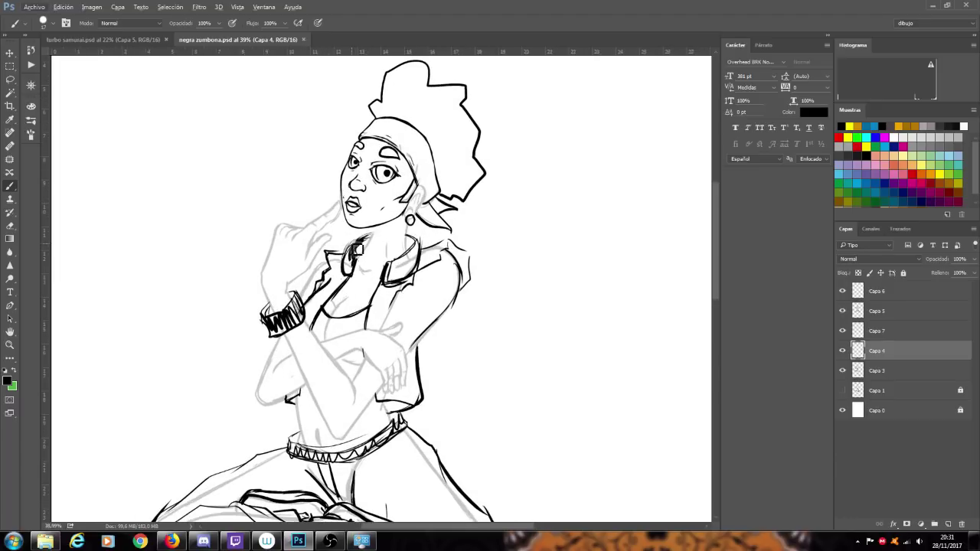
key(ctrl+z)
click(842, 352)
click(842, 352)
key(ctrl+0)
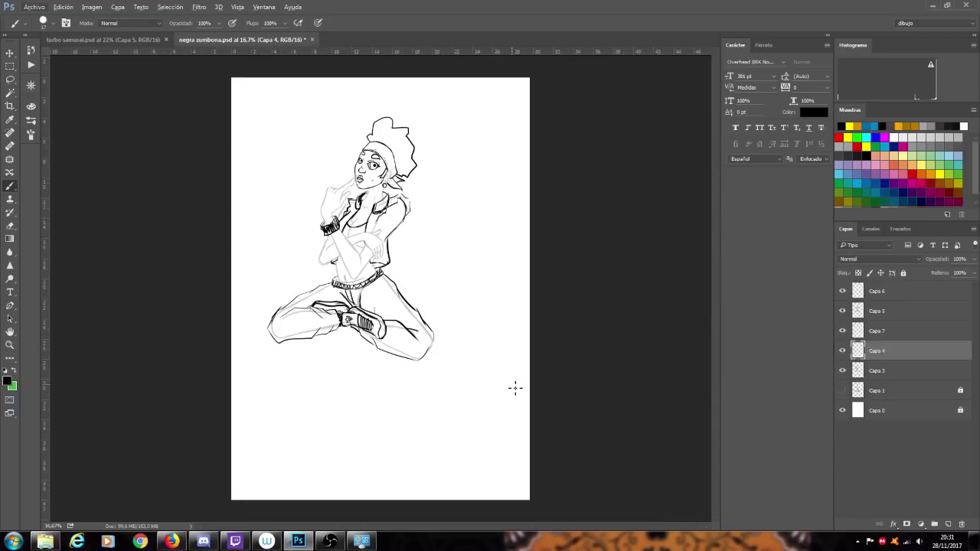
scroll(368, 196, up, 9)
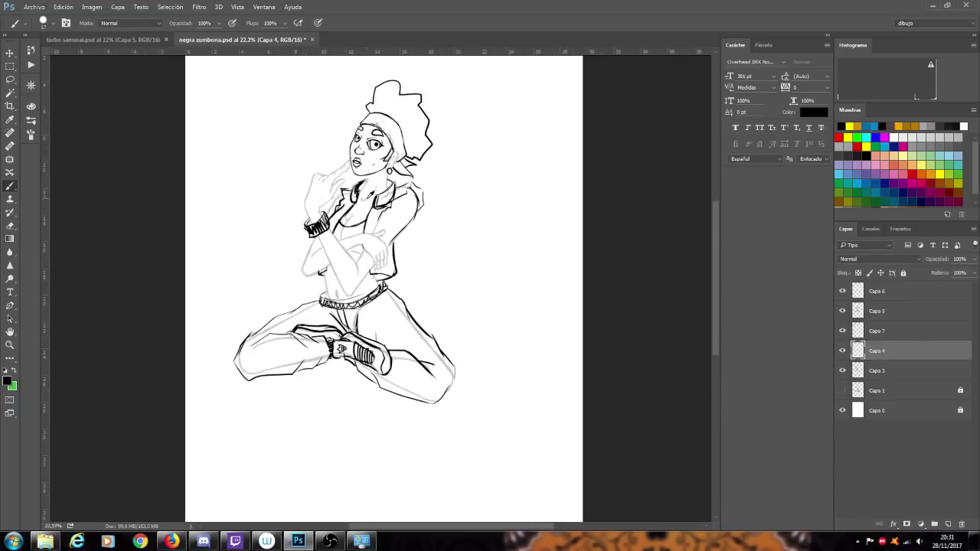
scroll(404, 203, up, 2)
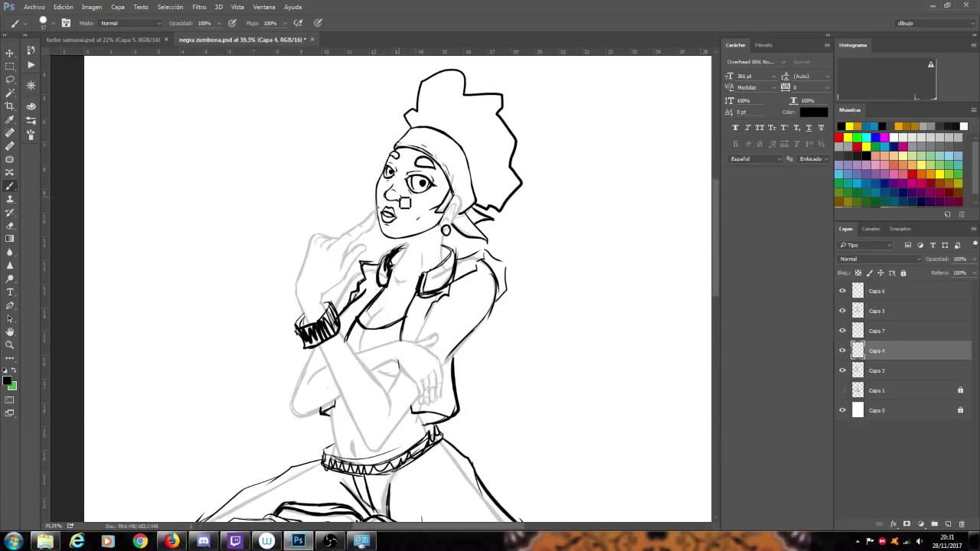
- Toggle Capa 4 and Capa 3 to find the faded body sketch, and set Capa 3's opacity to 100%
click(842, 350)
click(841, 351)
click(842, 372)
click(841, 371)
click(842, 371)
click(842, 371)
click(863, 373)
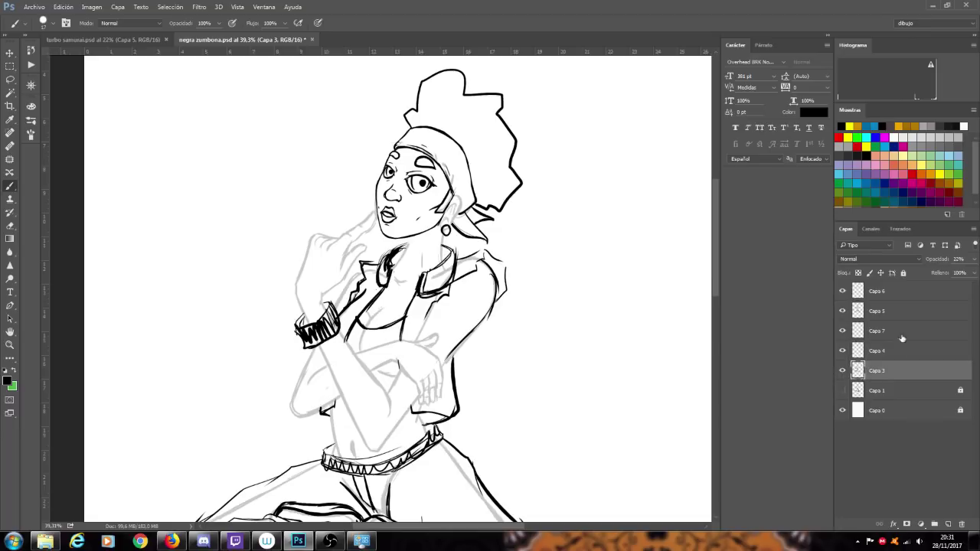
click(973, 260)
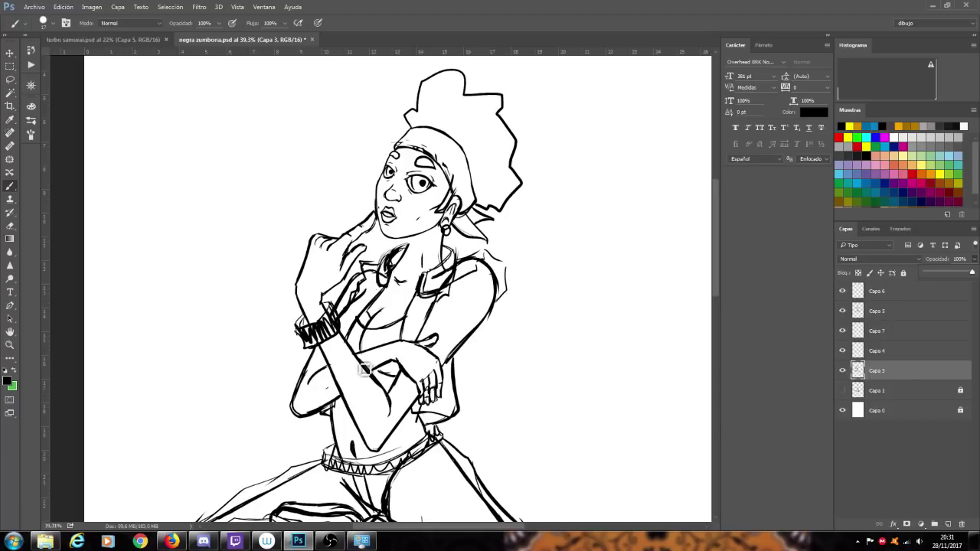
- Remove the body sketch lines on Capa 3 that overlap the bracelet and the vest collar
scroll(316, 331, up, 2)
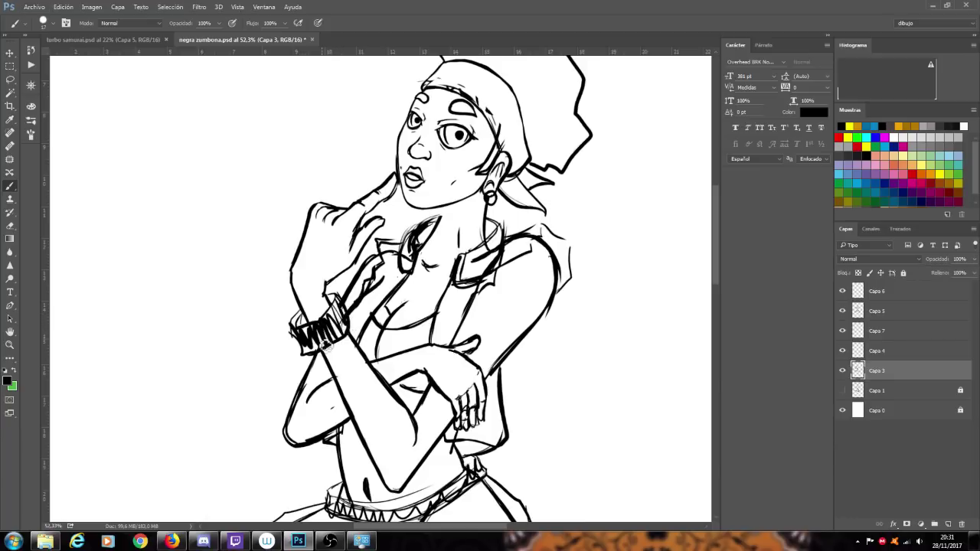
drag(310, 342, 318, 353)
mouse_move(482, 267)
mouse_down()
mouse_move(490, 253)
mouse_move(504, 259)
mouse_move(485, 279)
mouse_up()
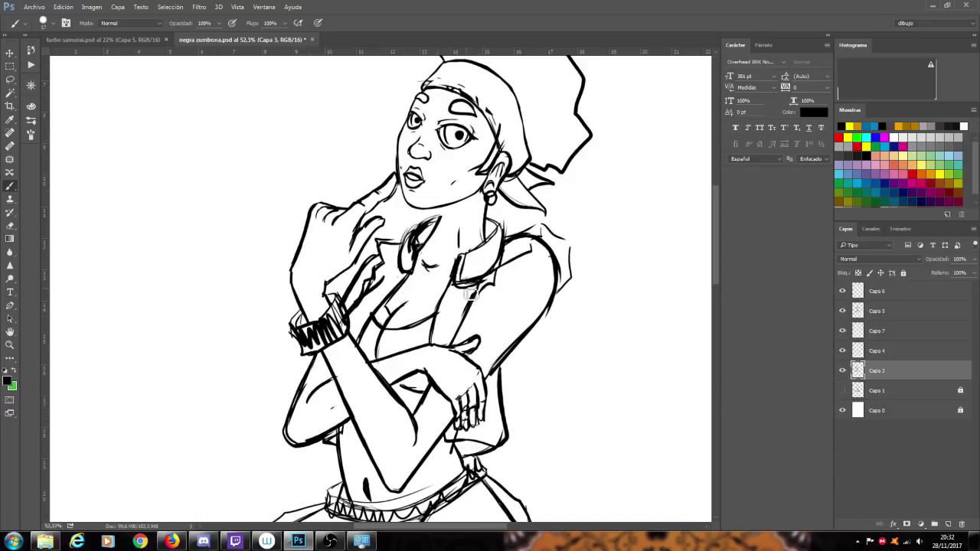
- With a 58 px Eraser, remove the underlying sketch lines of the folded leg, sock and sneakers on Capa 3
scroll(471, 294, down, 3)
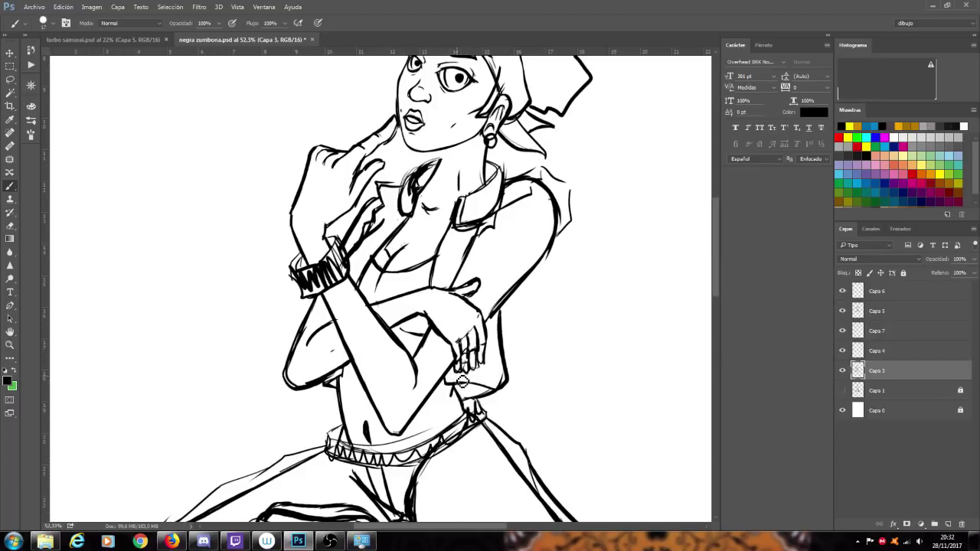
scroll(461, 380, down, 5)
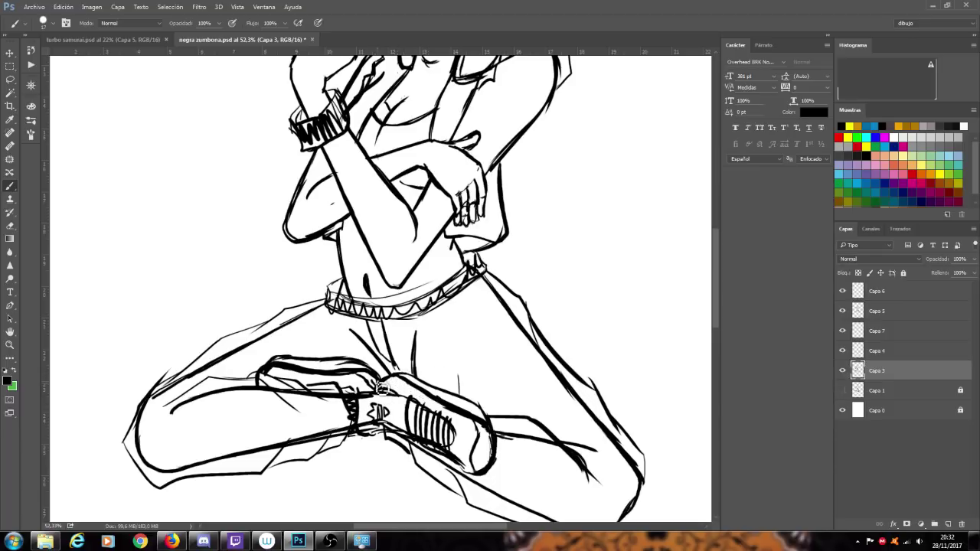
click(10, 226)
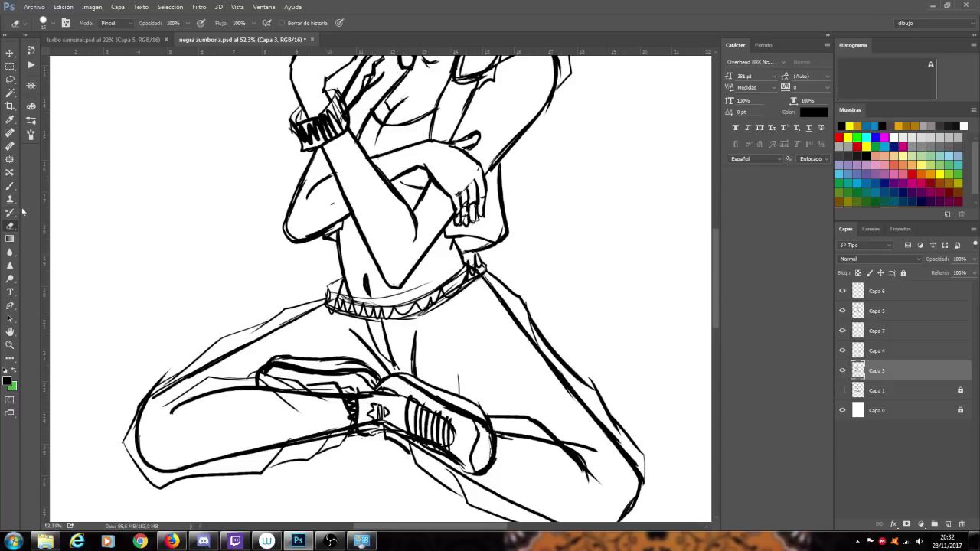
click(52, 25)
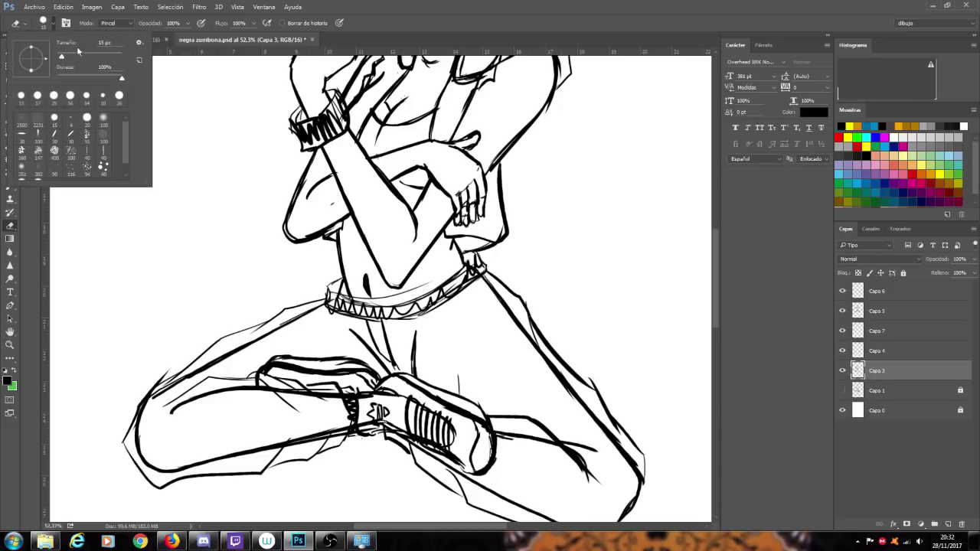
text(58)
key(Return)
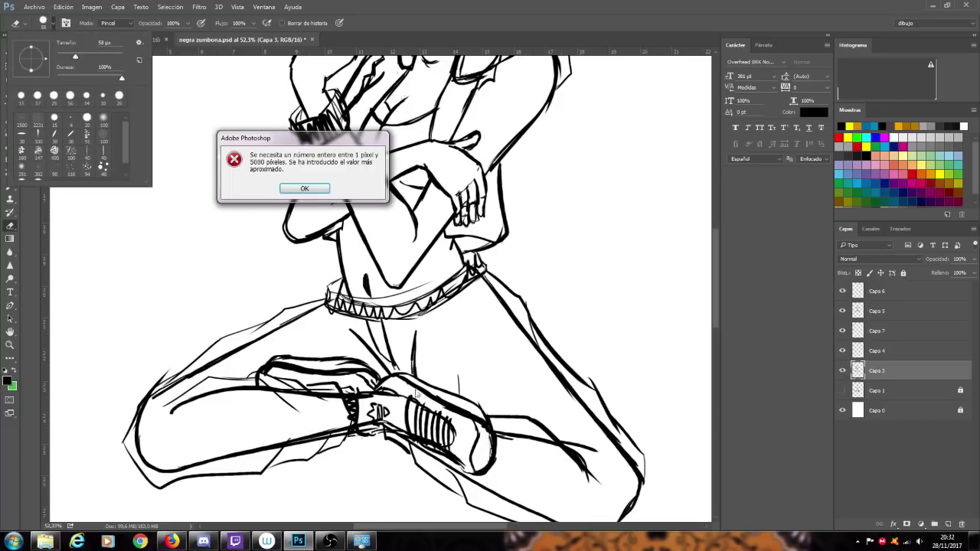
click(304, 188)
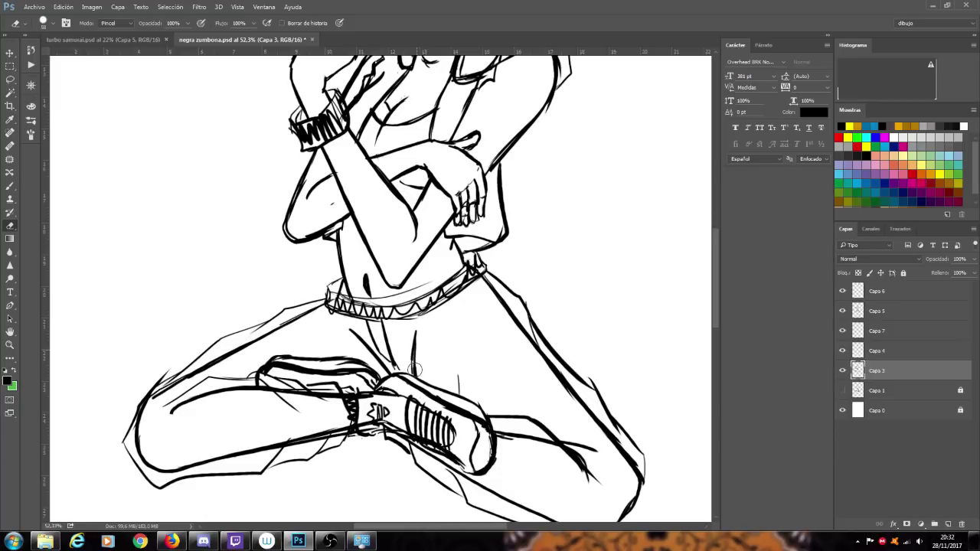
drag(358, 372, 317, 373)
mouse_move(398, 383)
mouse_down()
mouse_move(285, 397)
mouse_move(387, 391)
mouse_move(241, 387)
mouse_move(294, 391)
mouse_move(177, 408)
mouse_move(150, 464)
mouse_move(138, 441)
mouse_move(162, 393)
mouse_move(150, 451)
mouse_move(171, 472)
mouse_move(303, 440)
mouse_move(289, 443)
mouse_move(372, 408)
mouse_move(467, 463)
mouse_up()
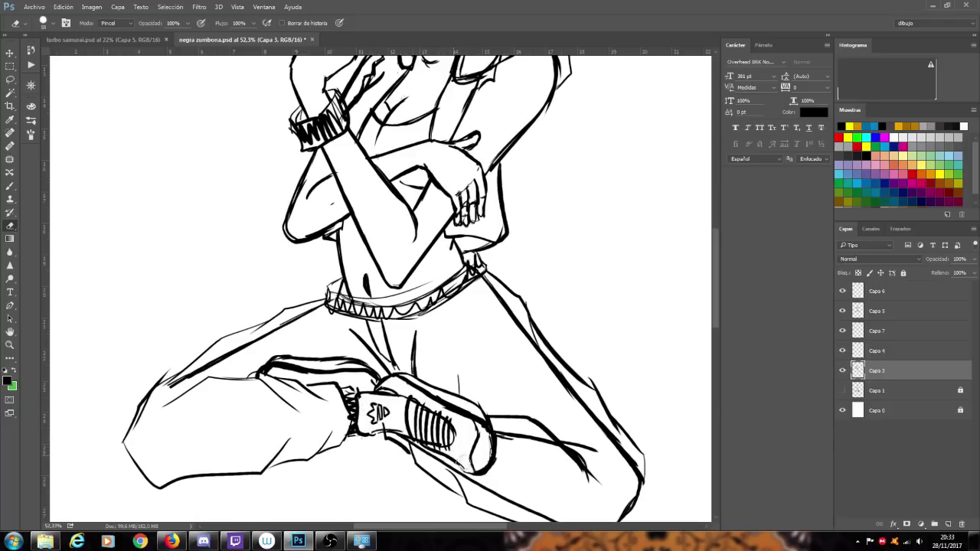
mouse_move(494, 419)
mouse_down()
mouse_move(535, 414)
mouse_move(498, 451)
mouse_move(472, 454)
mouse_move(457, 407)
mouse_move(463, 417)
mouse_up()
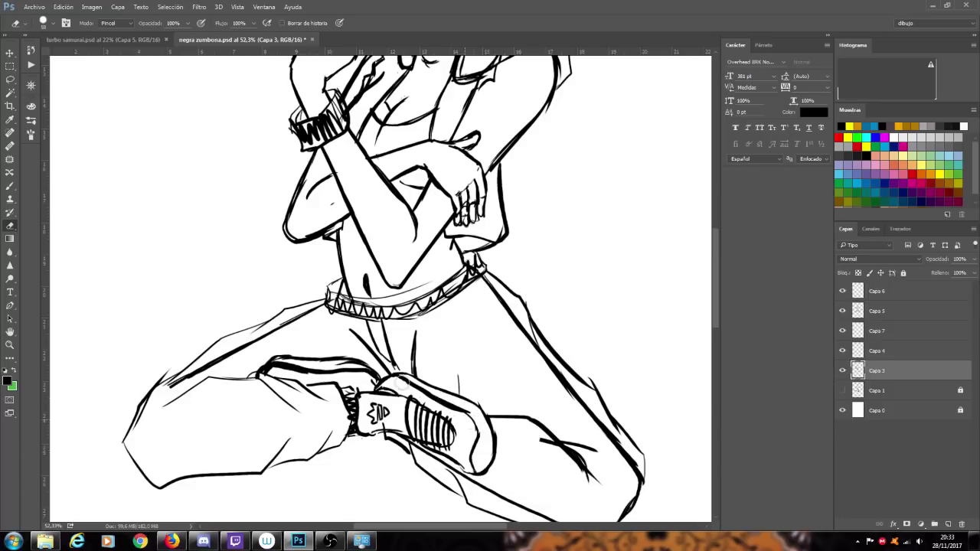
- Remove the remaining body sketch lines under the trousers on Capa 3, along both thighs, the knee fold and the shin
drag(436, 457, 496, 490)
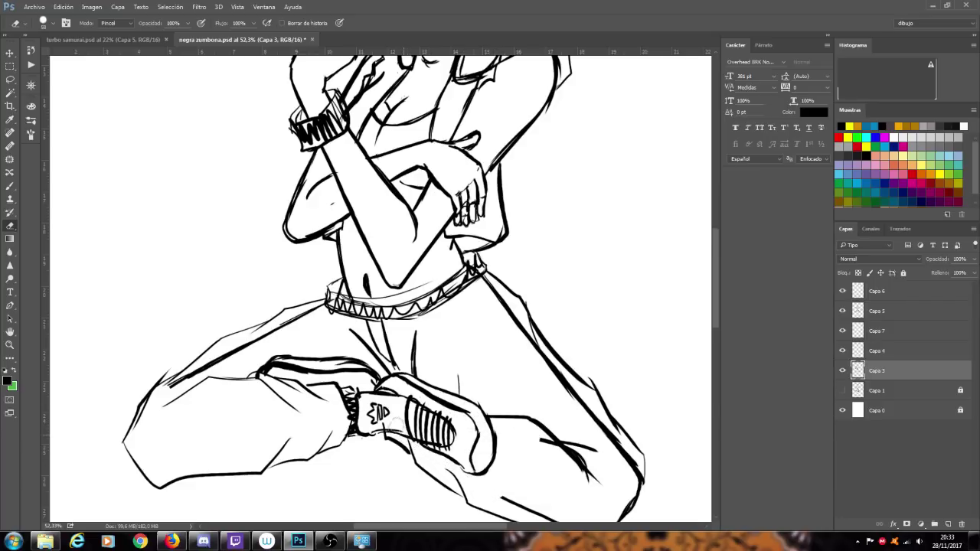
scroll(403, 413, down, 1)
scroll(502, 437, down, 1)
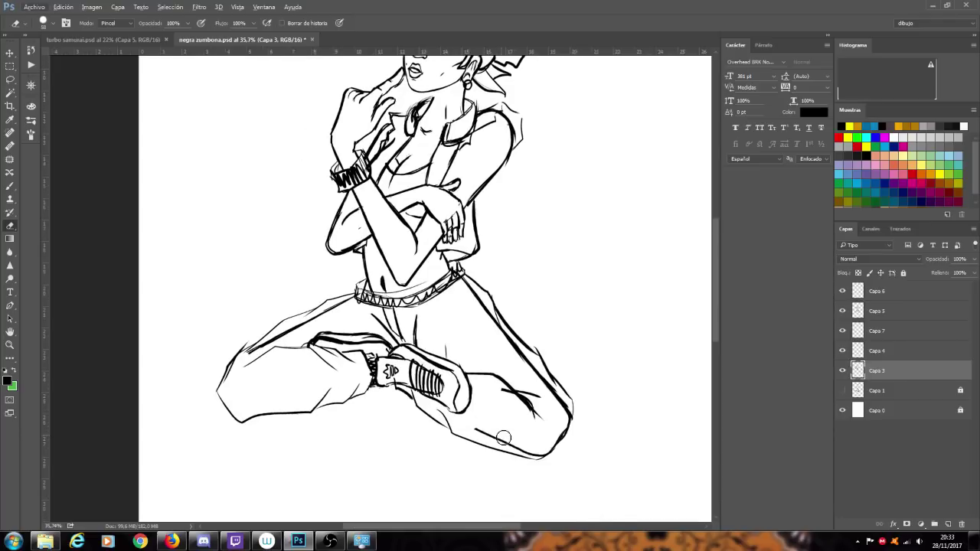
drag(507, 393, 535, 401)
drag(483, 427, 534, 453)
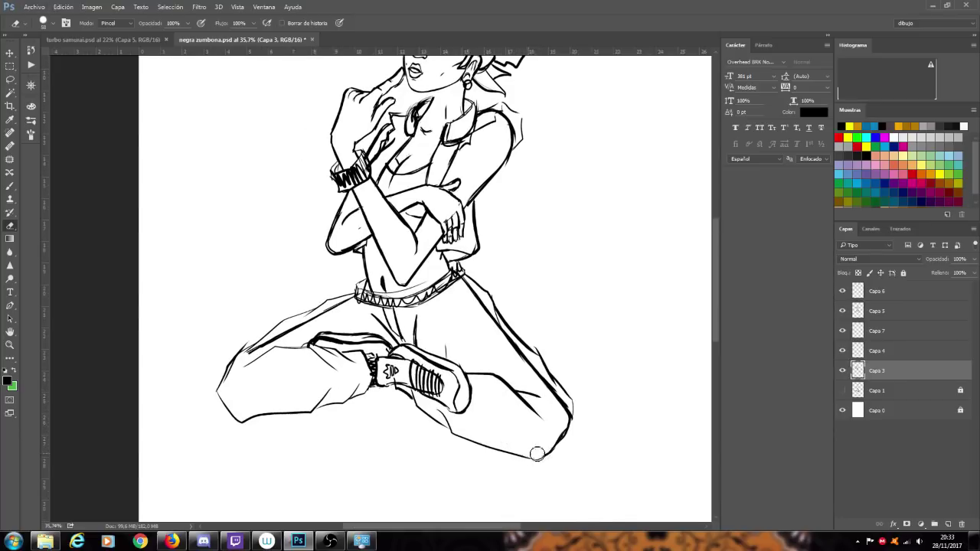
mouse_move(567, 406)
mouse_down()
mouse_move(567, 428)
mouse_move(459, 278)
mouse_up()
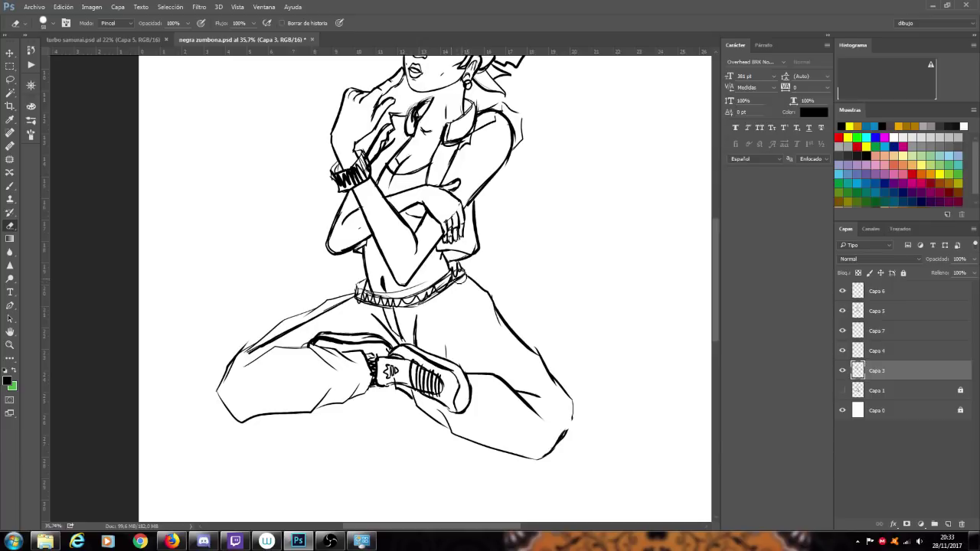
mouse_move(248, 360)
mouse_down()
mouse_move(356, 304)
mouse_move(330, 311)
mouse_up()
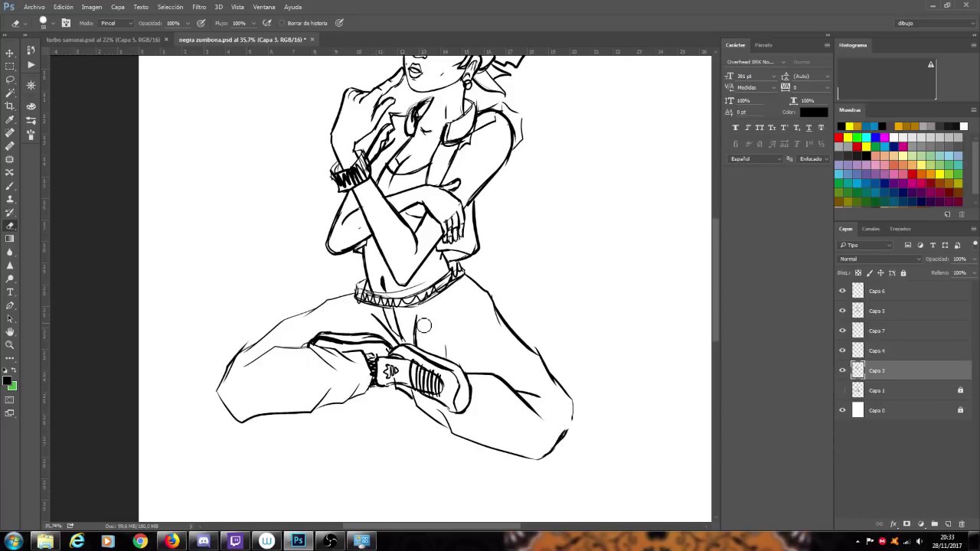
- Erase the leftover sketch lines on Capa 3 around the headband, the chin beside the fingertip and the shoulder
scroll(421, 320, down, 5)
scroll(478, 283, up, 3)
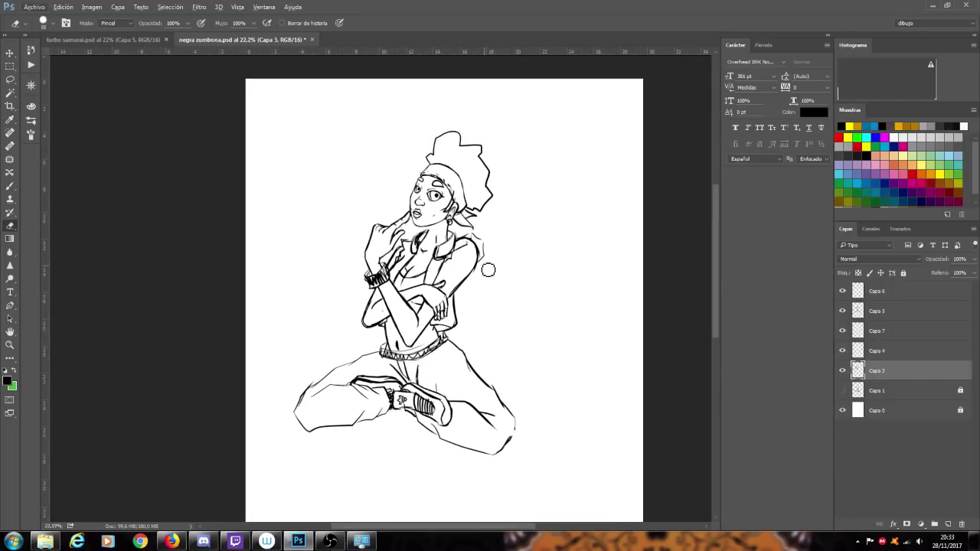
scroll(505, 241, up, 2)
scroll(505, 240, up, 2)
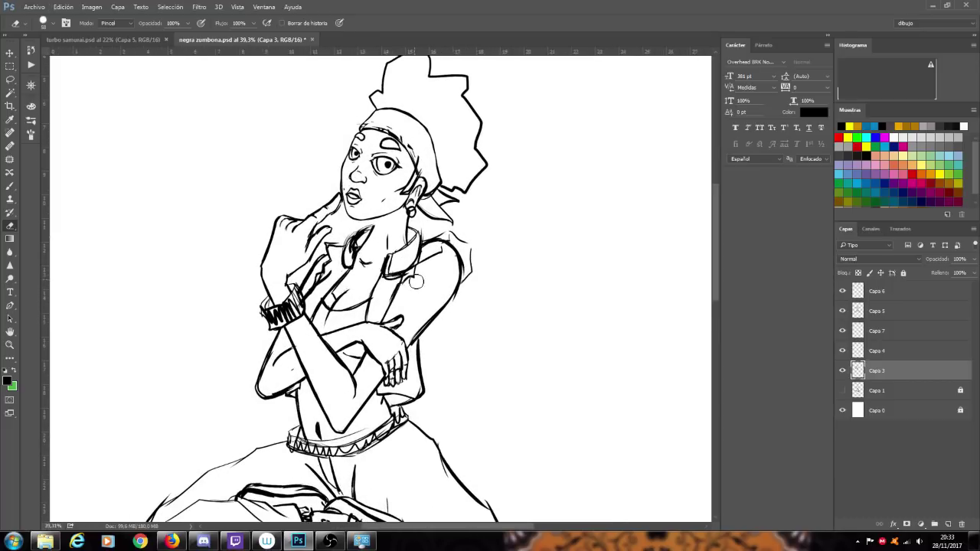
scroll(416, 282, up, 1)
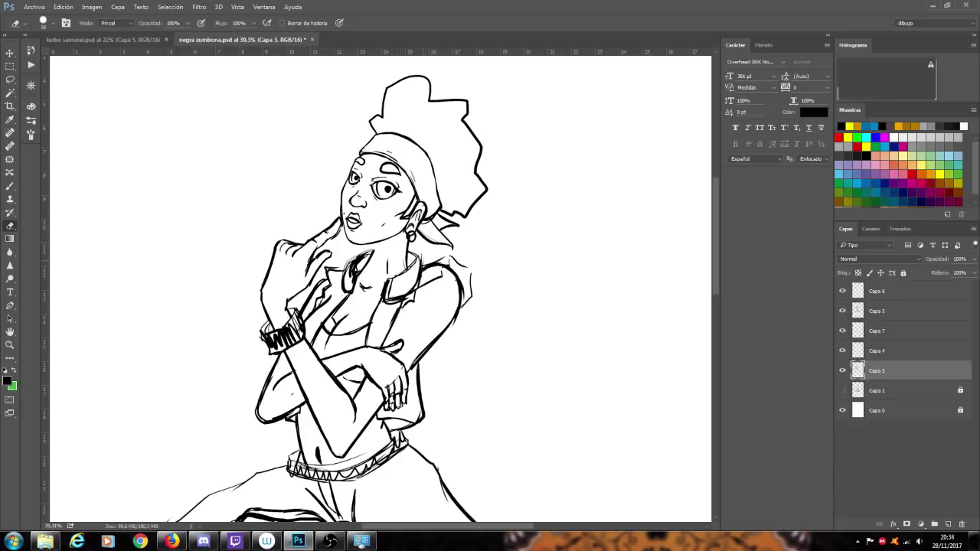
drag(342, 208, 342, 227)
mouse_move(345, 211)
mouse_down()
mouse_move(339, 187)
mouse_move(340, 201)
mouse_up()
drag(436, 266, 426, 273)
- Review the whole figure and the head and torso up close for leftover sketch lines
scroll(432, 250, down, 3)
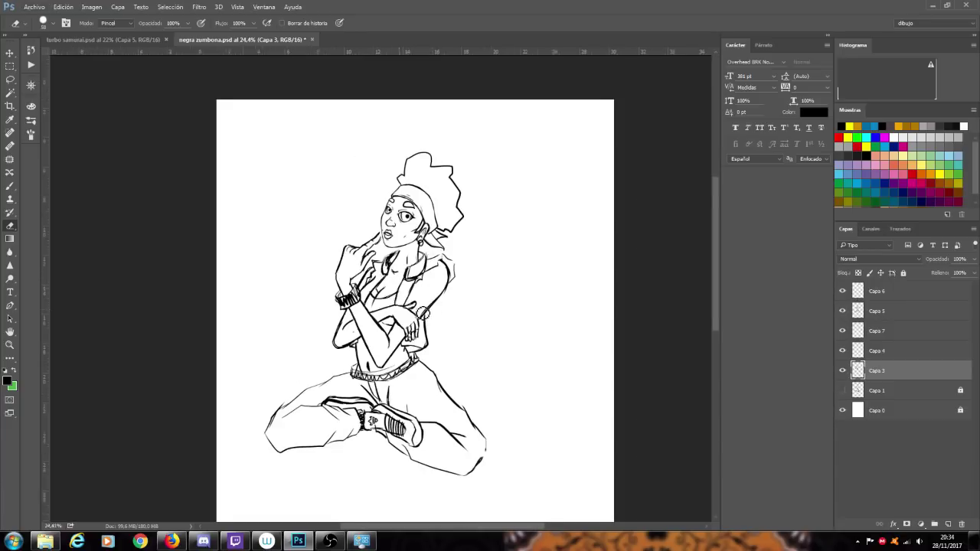
scroll(423, 313, up, 1)
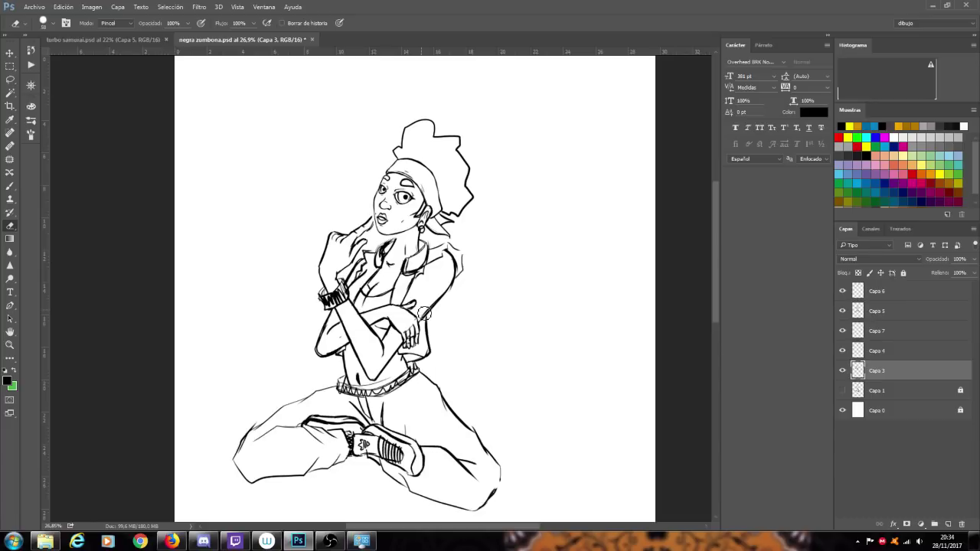
scroll(459, 203, up, 2)
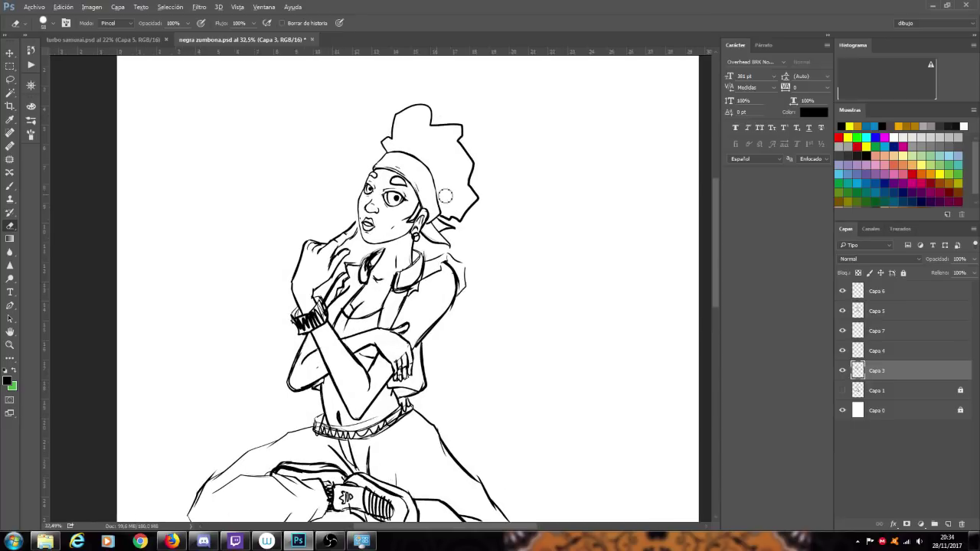
scroll(361, 208, up, 2)
scroll(374, 201, up, 1)
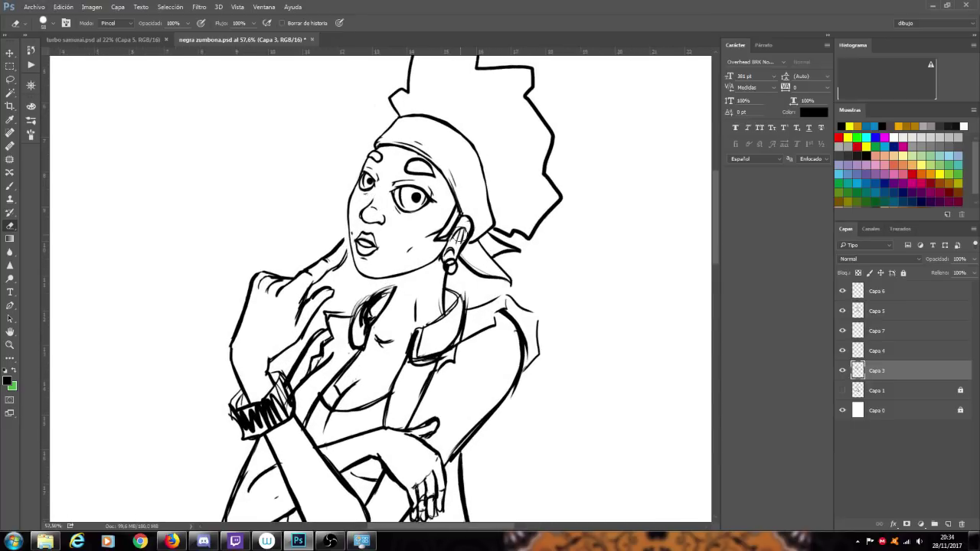
scroll(463, 239, down, 2)
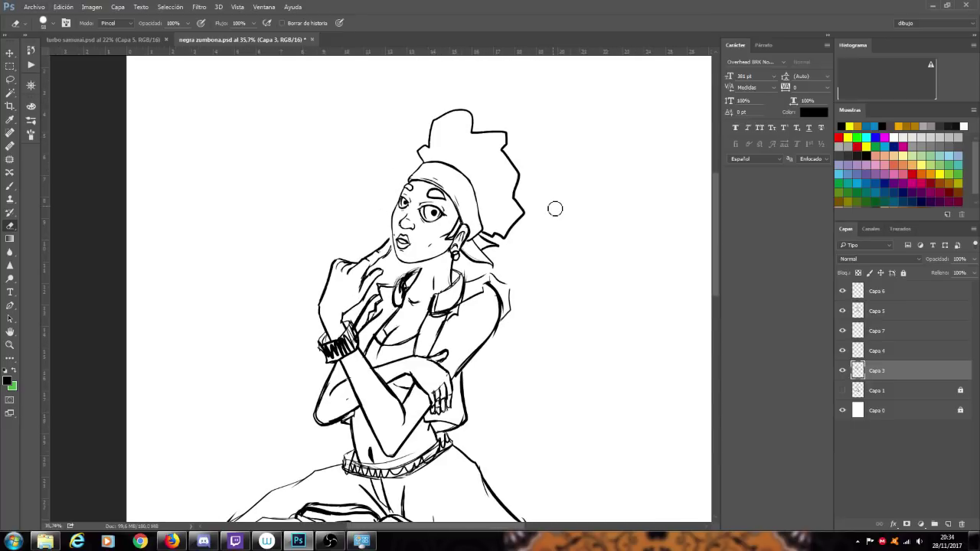
scroll(555, 208, down, 2)
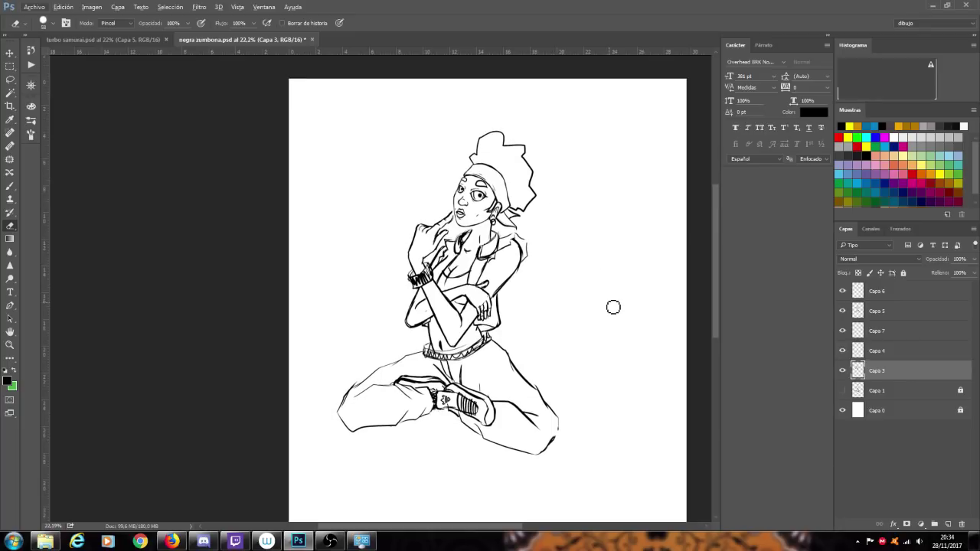
scroll(488, 306, down, 1)
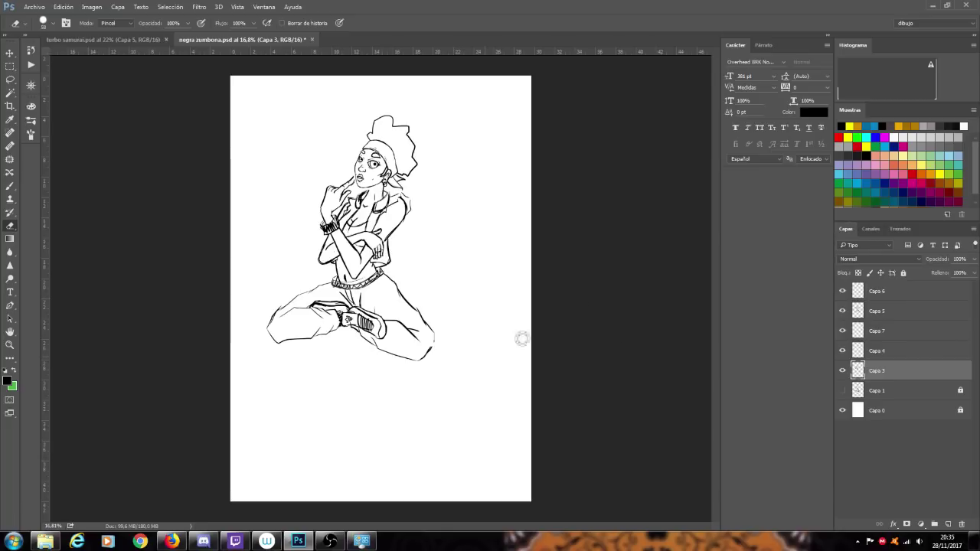
- Select the layers from Capa 3 to Capa 6 together and move the figure lower on the page
shift+click(885, 350)
shift+click(883, 331)
shift+click(882, 309)
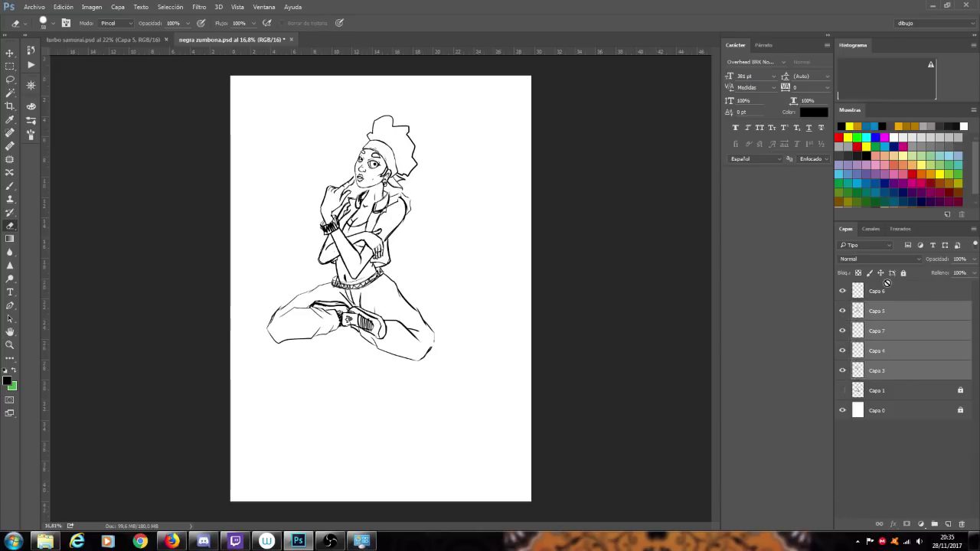
shift+click(886, 291)
drag(380, 260, 374, 315)
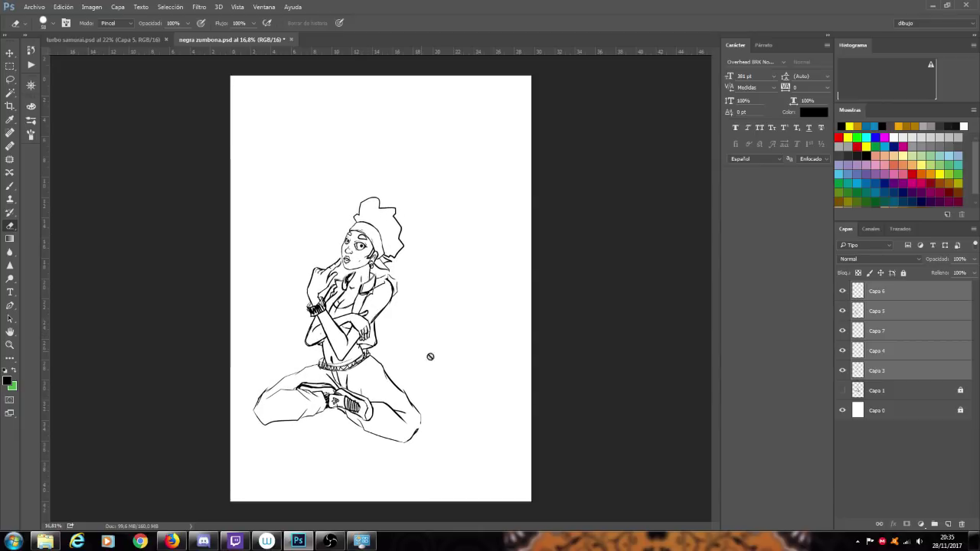
mouse_move(367, 330)
mouse_down()
mouse_move(411, 325)
mouse_move(440, 339)
mouse_move(365, 338)
mouse_move(365, 325)
mouse_up()
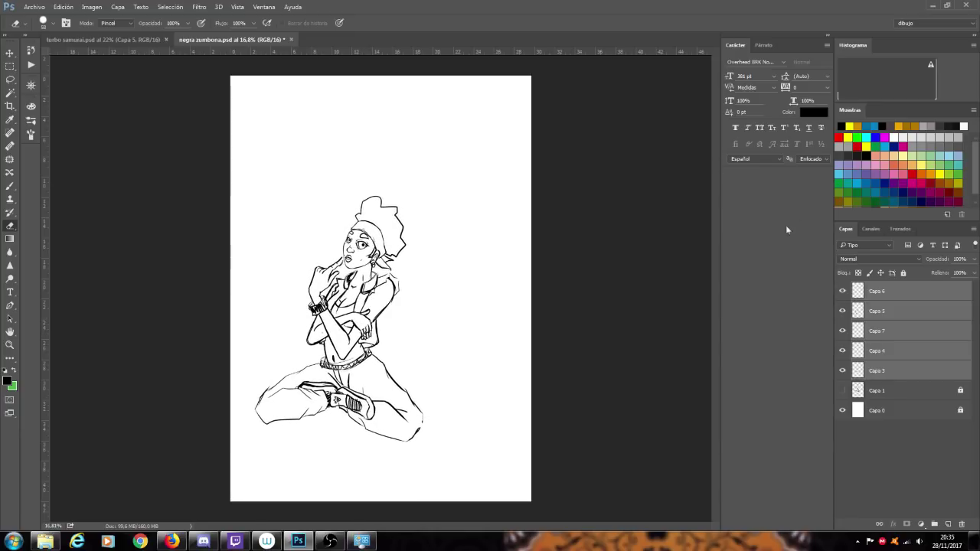
- On Capa 3, erase the sketch stroke along the outer edge of the upper arm, from the elbow towards the shoulder
click(546, 208)
click(306, 184)
click(884, 291)
scroll(309, 294, up, 2)
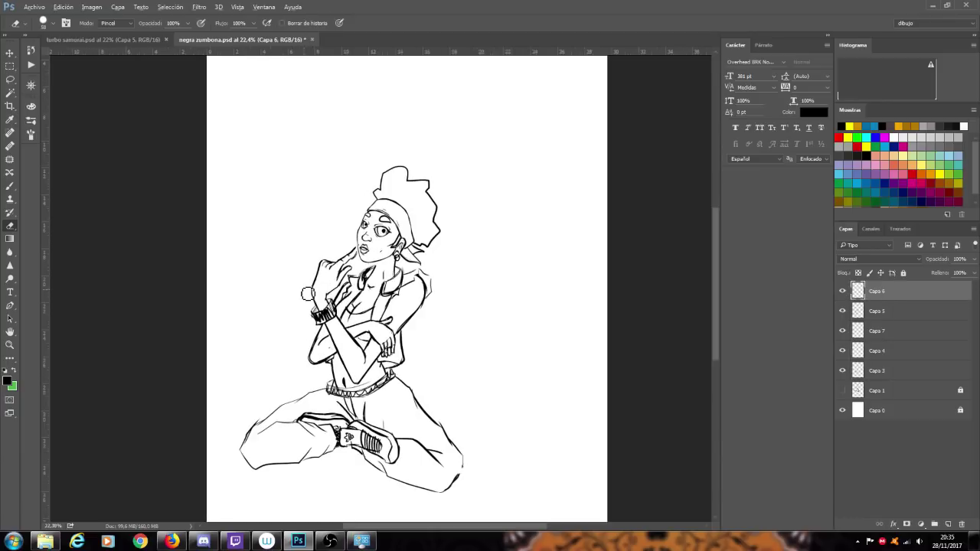
scroll(395, 300, up, 1)
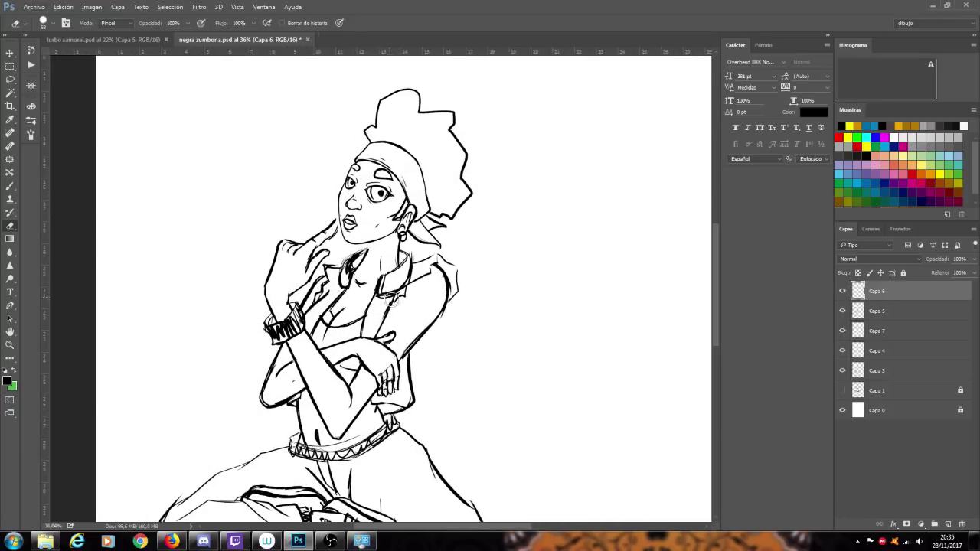
scroll(394, 298, up, 1)
click(878, 371)
click(842, 370)
click(842, 371)
scroll(499, 380, up, 1)
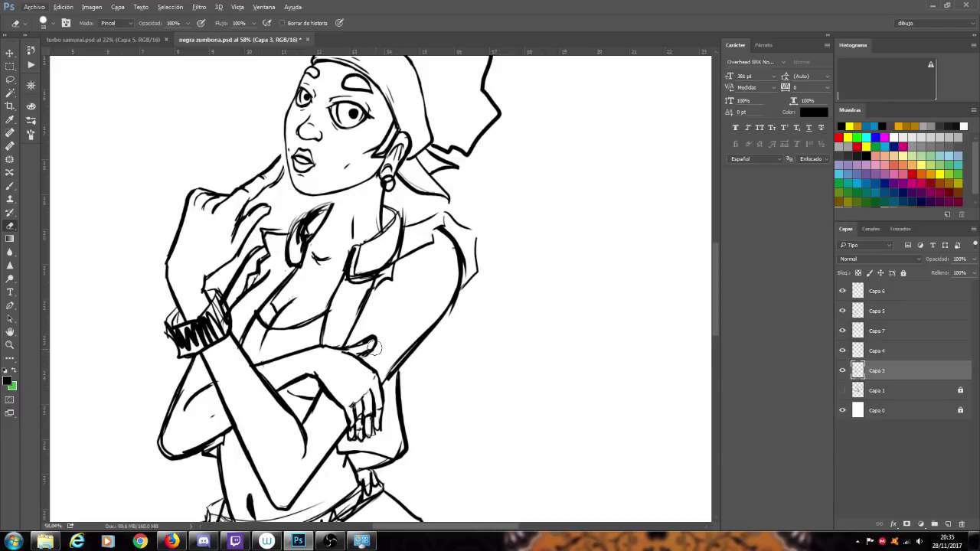
mouse_move(383, 366)
mouse_down()
mouse_move(426, 322)
mouse_move(389, 375)
mouse_up()
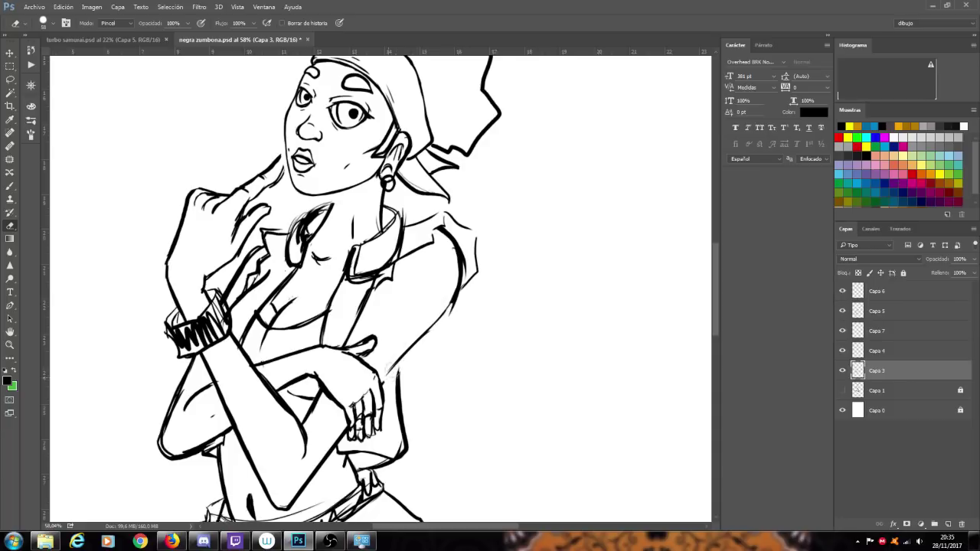
- Toggle Capa 3, Capa 4, Capa 7 and Capa 5 to find the remaining upper-arm line, and erase it on Capa 5
click(842, 370)
click(842, 370)
click(842, 351)
click(841, 351)
click(843, 333)
click(843, 332)
click(842, 311)
click(842, 312)
click(856, 312)
mouse_move(441, 328)
mouse_down()
mouse_move(386, 365)
mouse_move(450, 298)
mouse_up()
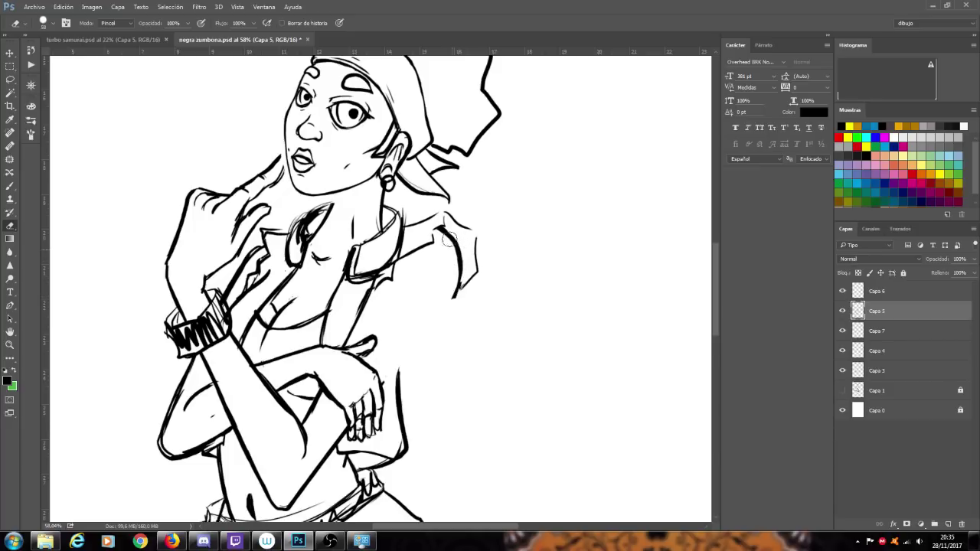
- Redraw the outer contour of the upper arm with the Brush on Capa 3, from the shoulder to the hand
click(873, 333)
click(876, 372)
click(842, 371)
click(842, 371)
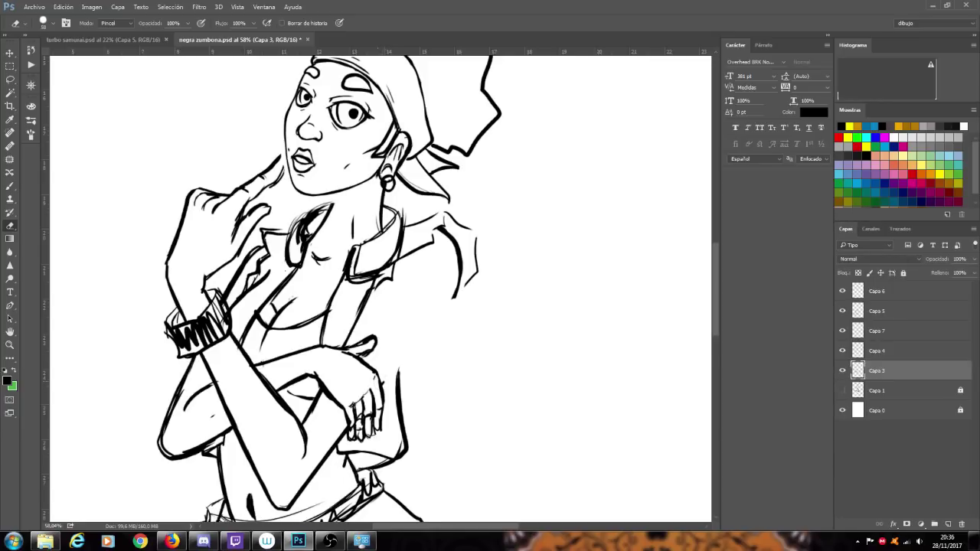
key(b)
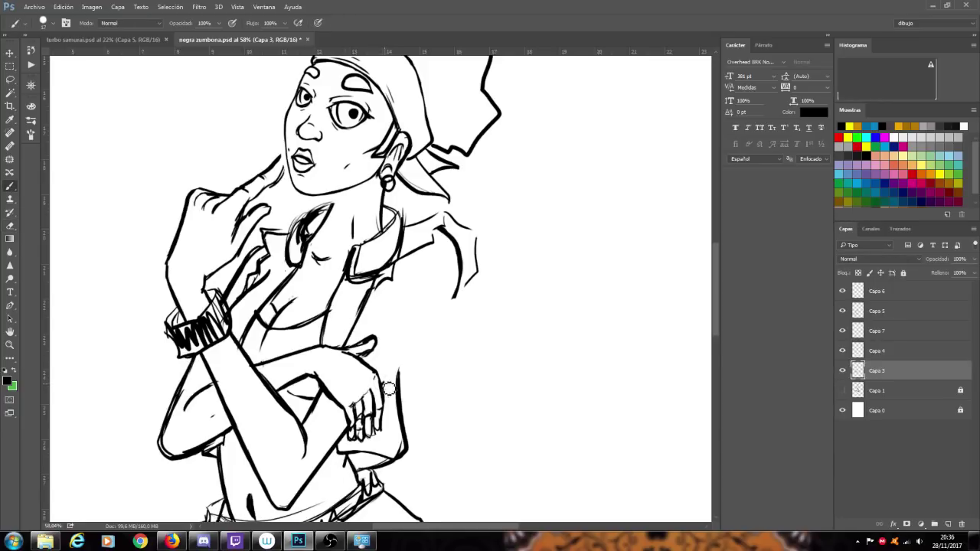
mouse_move(392, 377)
mouse_down()
mouse_move(464, 274)
mouse_move(443, 320)
mouse_move(384, 388)
mouse_up()
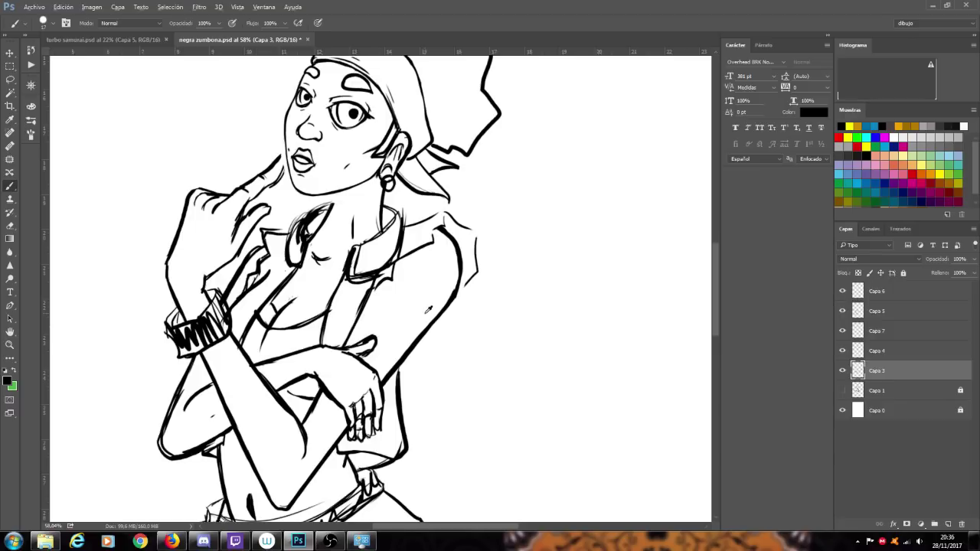
- Thicken the upper arm's outer contour below the shoulder and touch up the line at the wrist of the resting hand
scroll(427, 329, up, 4)
drag(479, 237, 467, 289)
mouse_move(478, 248)
mouse_down()
mouse_move(464, 286)
mouse_move(470, 267)
mouse_up()
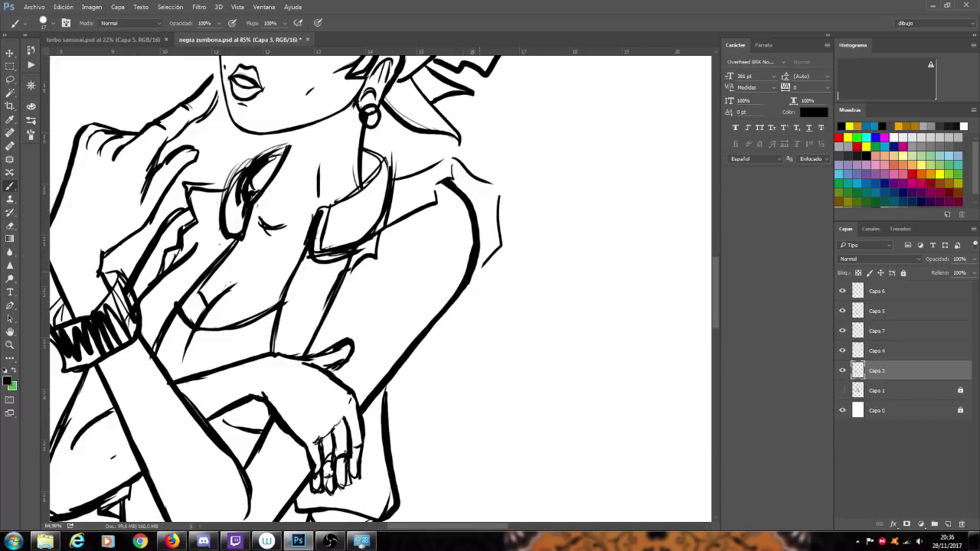
key(ctrl+z)
drag(474, 269, 459, 299)
drag(480, 250, 455, 298)
scroll(436, 282, down, 5)
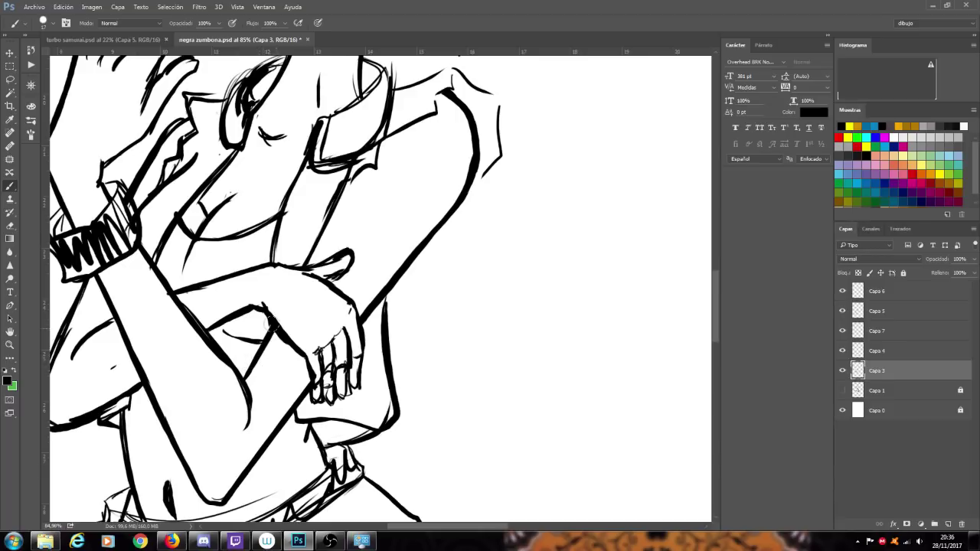
drag(277, 329, 287, 340)
- With a 28 px Eraser, clean the overlapping lines between and at the tips of the resting hand's fingers on Capa 3
click(10, 225)
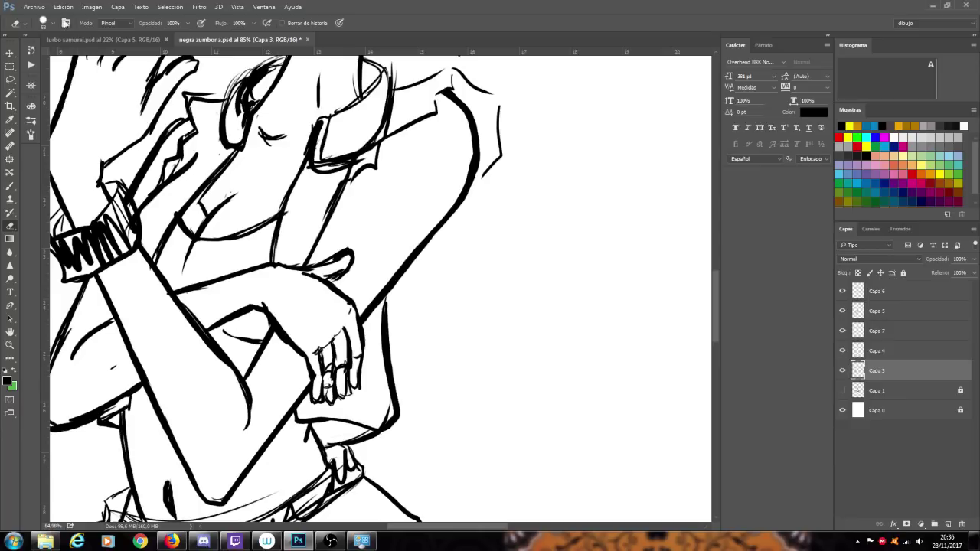
click(51, 23)
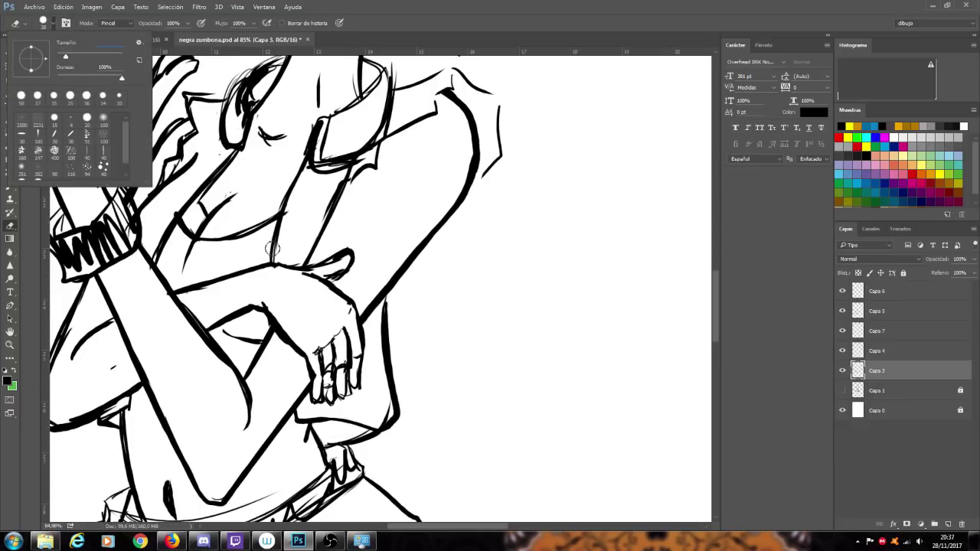
click(329, 380)
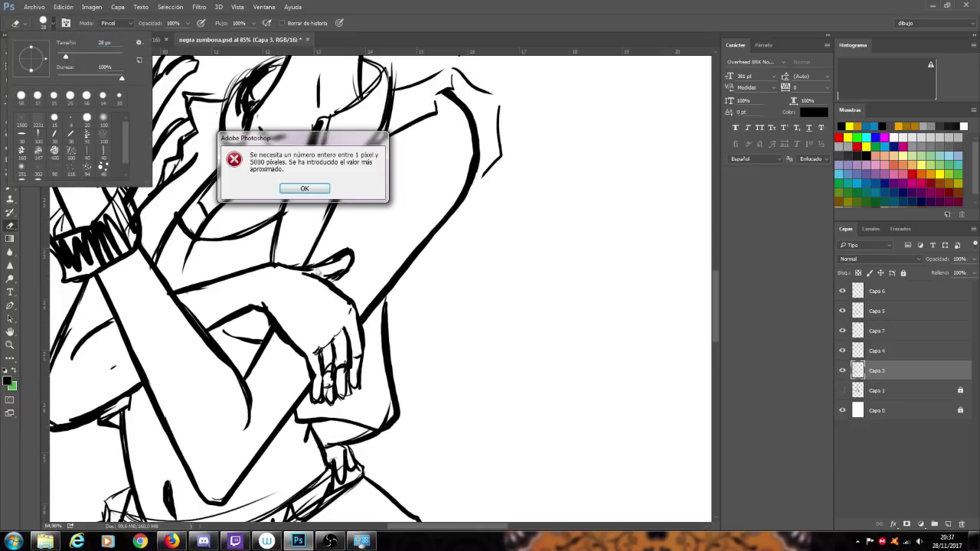
click(305, 189)
mouse_move(327, 367)
mouse_down()
mouse_move(329, 387)
mouse_move(329, 362)
mouse_move(341, 354)
mouse_move(345, 394)
mouse_move(349, 354)
mouse_move(349, 379)
mouse_up()
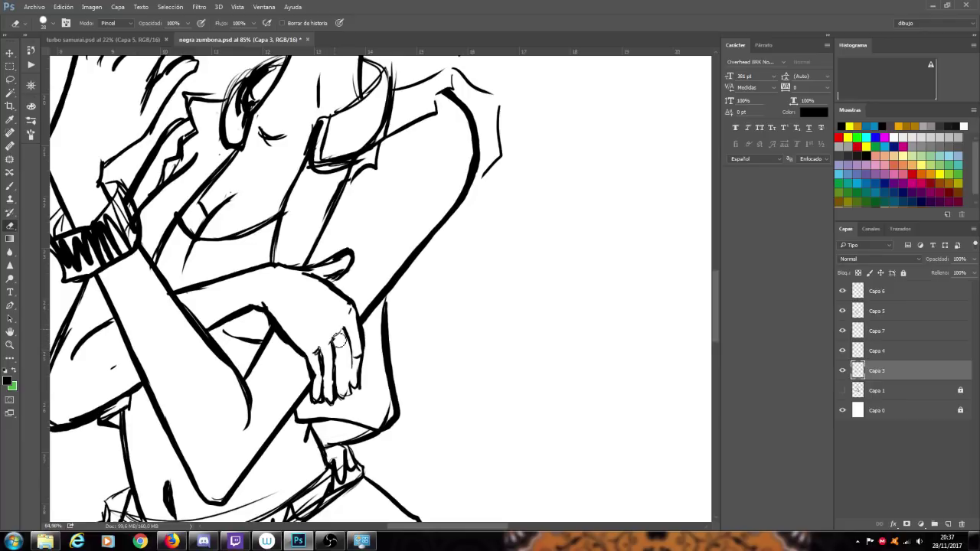
mouse_move(318, 344)
mouse_down()
mouse_move(318, 385)
mouse_move(324, 351)
mouse_up()
mouse_move(328, 393)
mouse_down()
mouse_move(331, 377)
mouse_move(336, 407)
mouse_move(314, 407)
mouse_move(350, 399)
mouse_up()
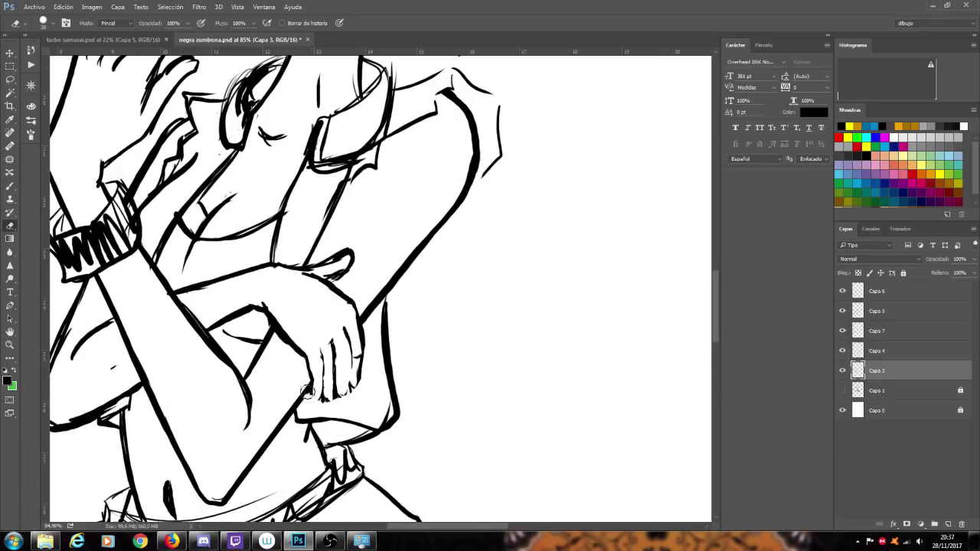
- Erase the stray marks beside the resting hand's first finger on Capa 3 and redraw its contour and tip with the Brush
click(315, 365)
drag(308, 359, 306, 371)
key(b)
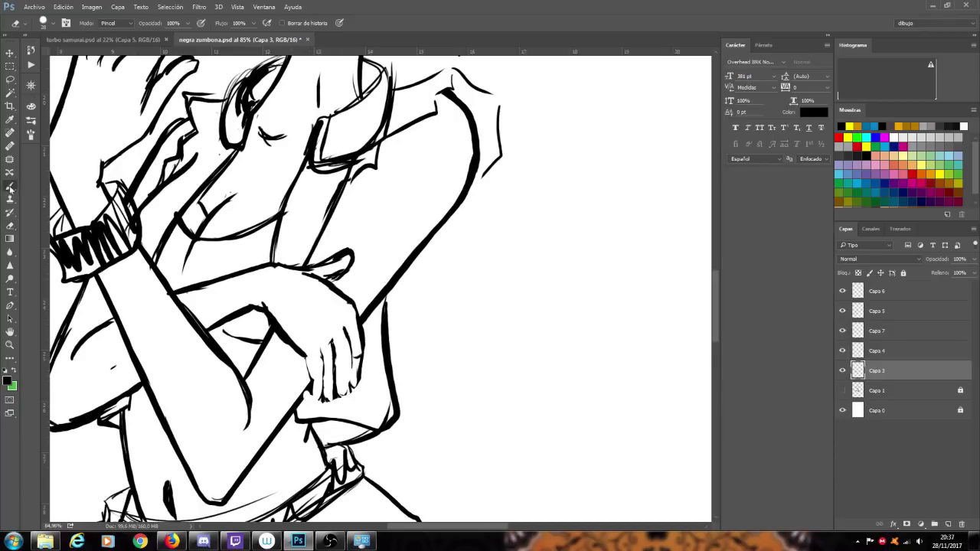
drag(309, 362, 317, 391)
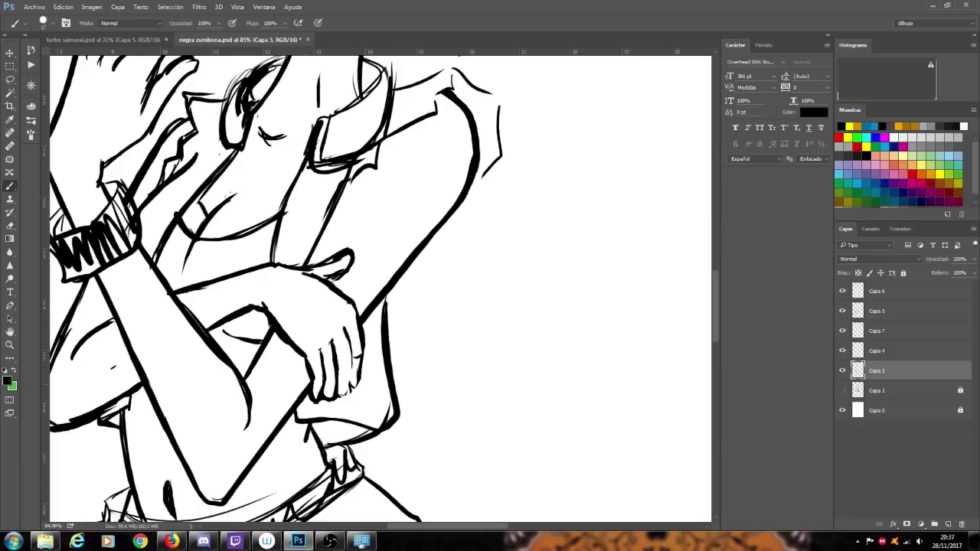
- Switch to Firefox, browse the recommended videos on the YouTube home page, and return to the live stream page
click(171, 541)
click(386, 18)
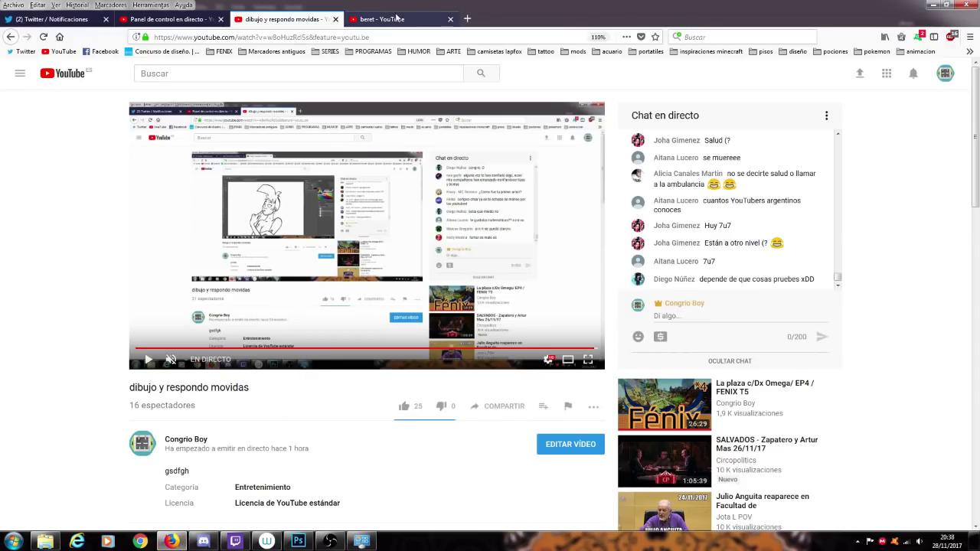
click(77, 77)
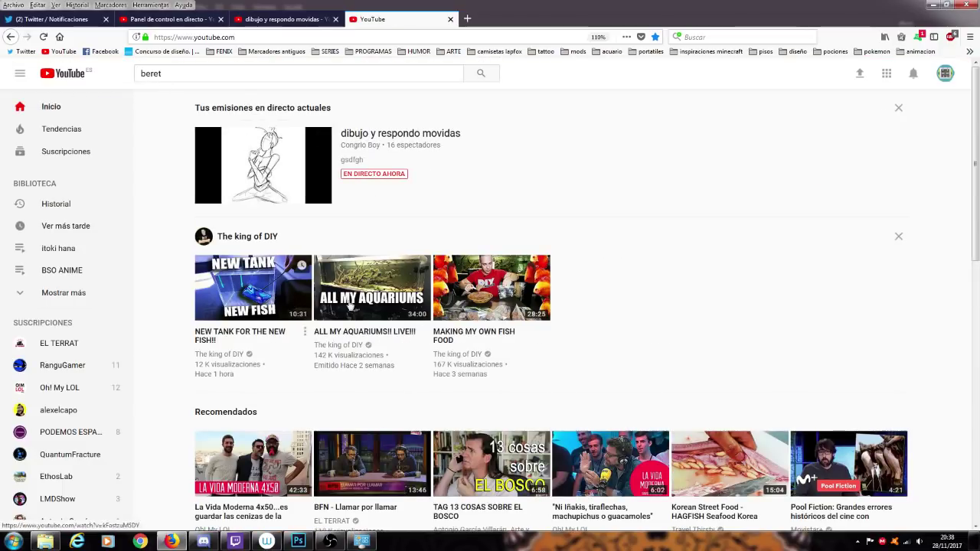
scroll(440, 308, down, 3)
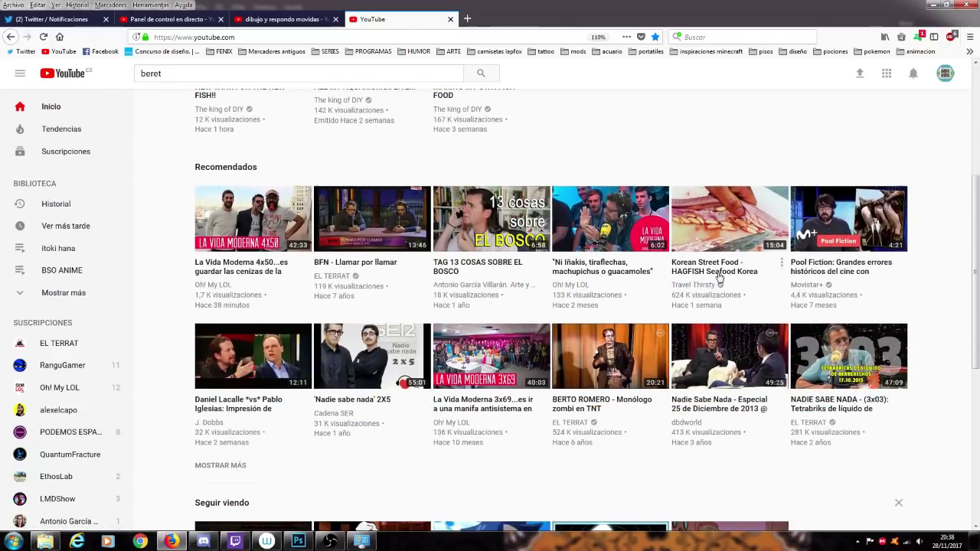
scroll(719, 276, down, 1)
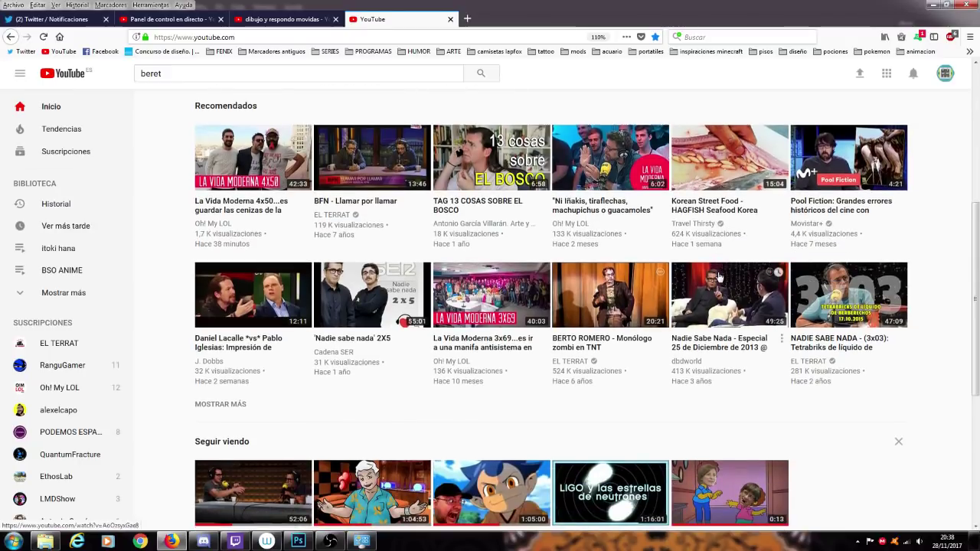
scroll(490, 290, down, 1)
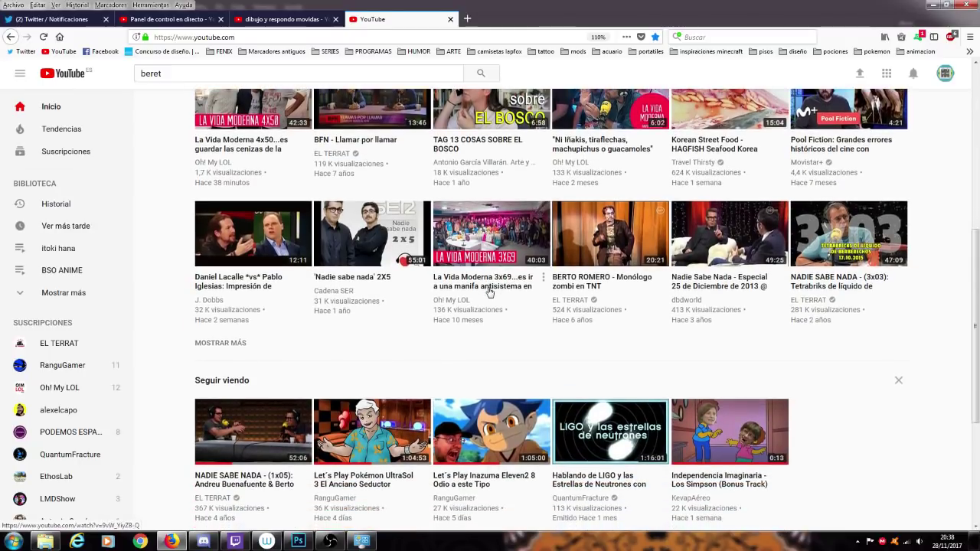
scroll(489, 292, down, 5)
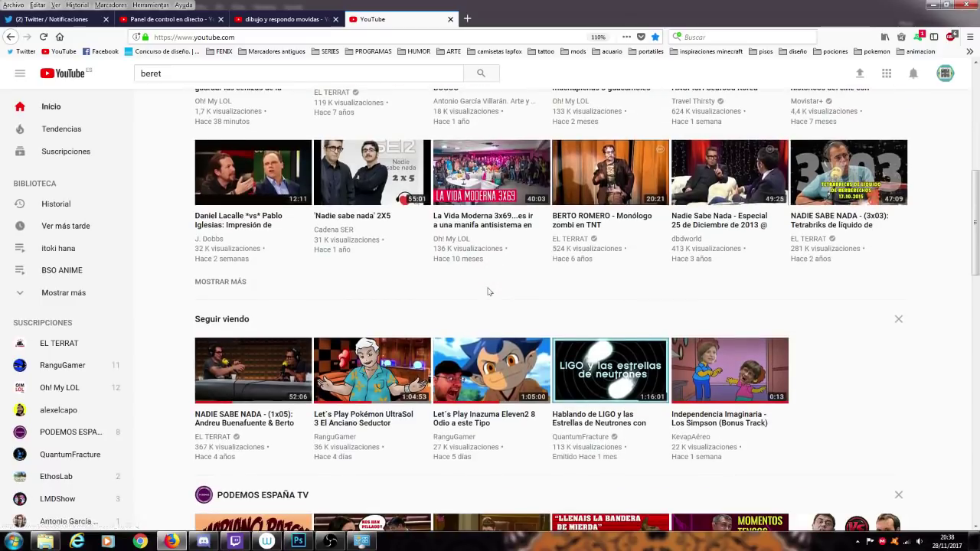
scroll(490, 292, down, 1)
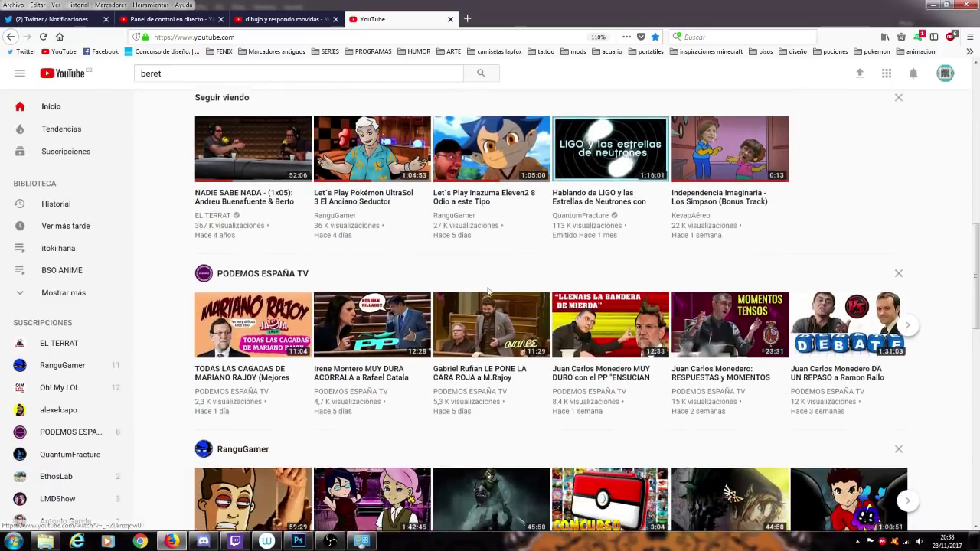
scroll(488, 291, down, 3)
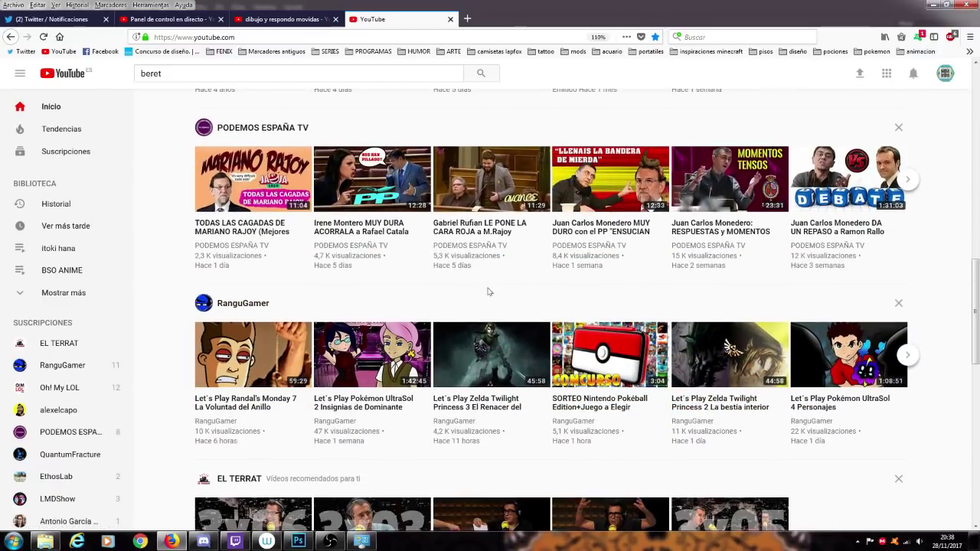
scroll(489, 292, down, 3)
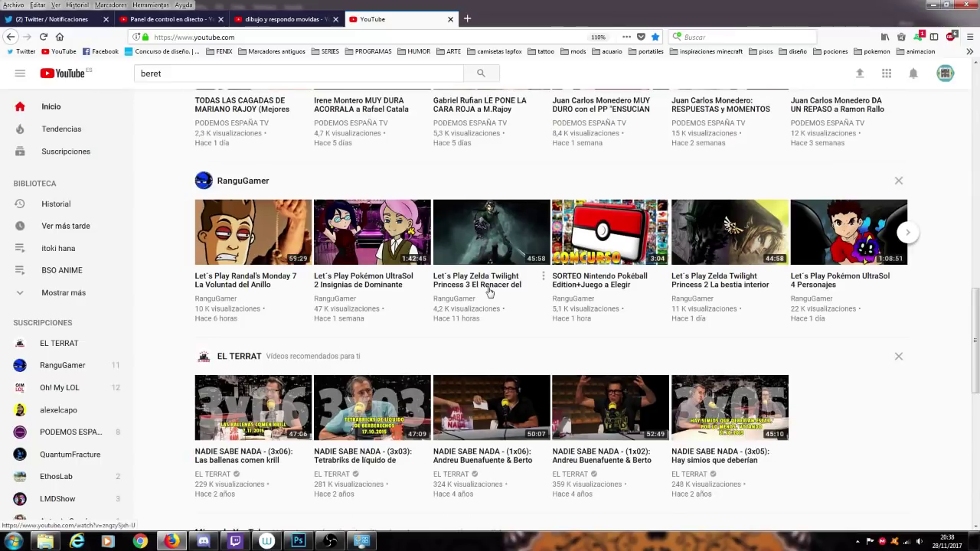
scroll(490, 292, down, 6)
scroll(490, 293, down, 4)
scroll(488, 289, down, 4)
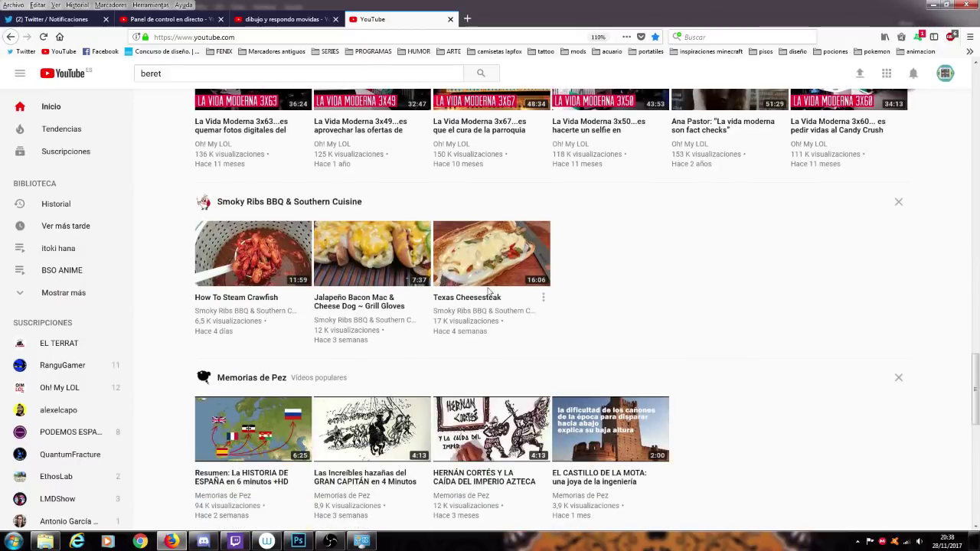
scroll(488, 289, up, 20)
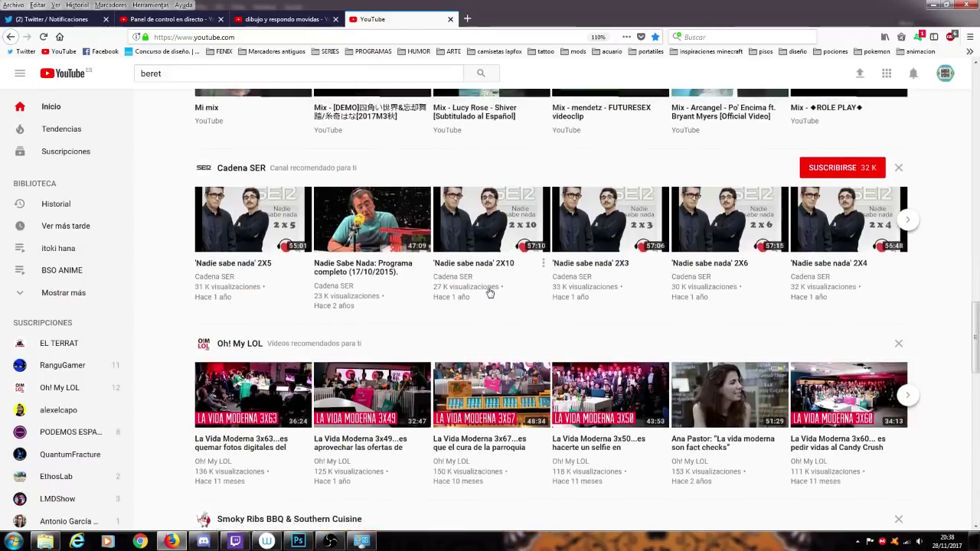
scroll(490, 293, up, 10)
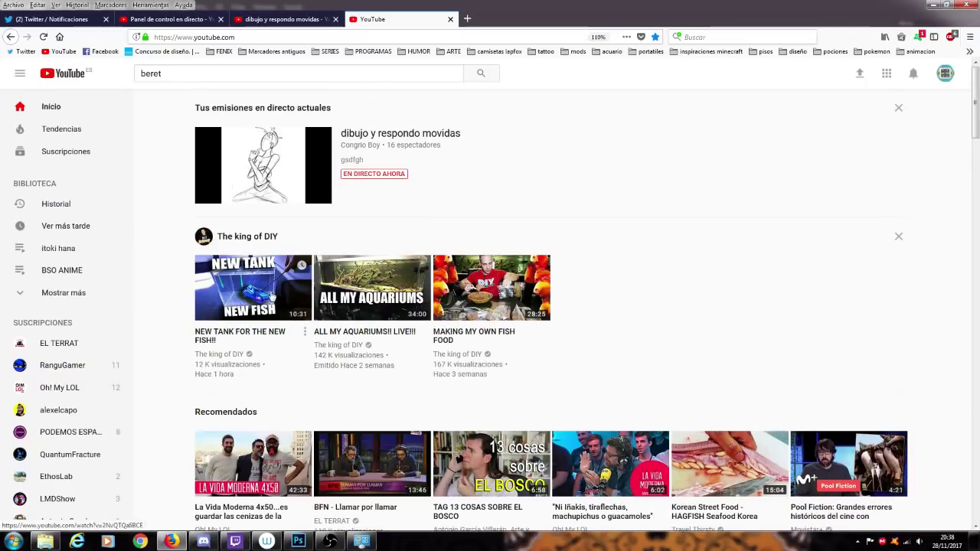
click(261, 20)
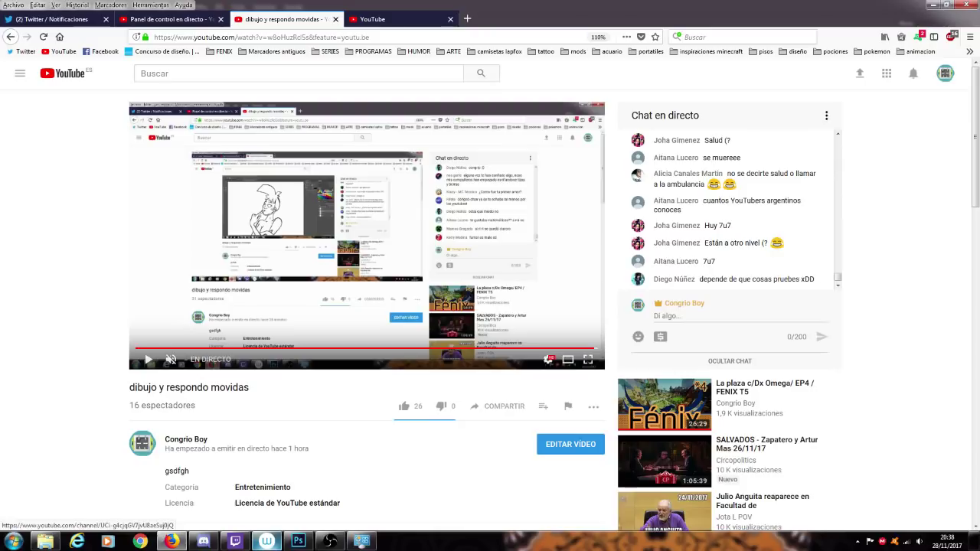
- Switch back to Photoshop and draw the missing finger contours, fingertips and fingernails of the resting hand on Capa 3
click(297, 541)
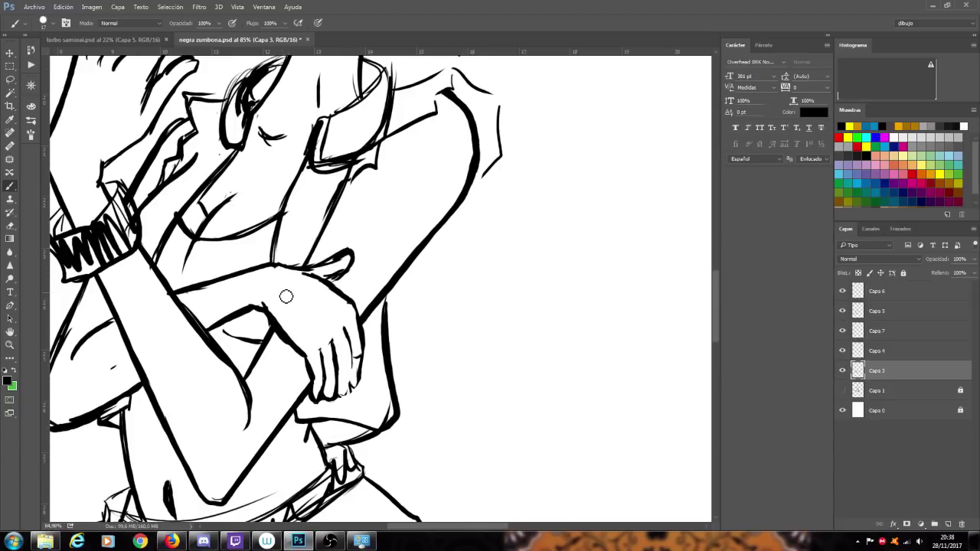
scroll(281, 198, up, 2)
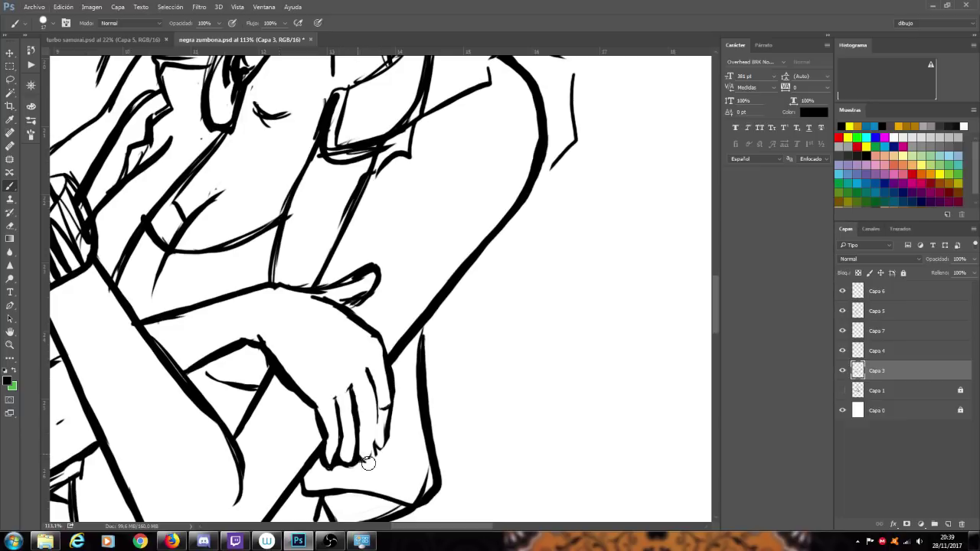
mouse_move(375, 458)
mouse_down()
mouse_move(377, 410)
mouse_move(376, 431)
mouse_up()
drag(369, 375, 380, 403)
mouse_move(369, 437)
mouse_down()
mouse_move(341, 446)
mouse_move(332, 466)
mouse_move(331, 456)
mouse_move(350, 465)
mouse_move(351, 453)
mouse_move(387, 446)
mouse_up()
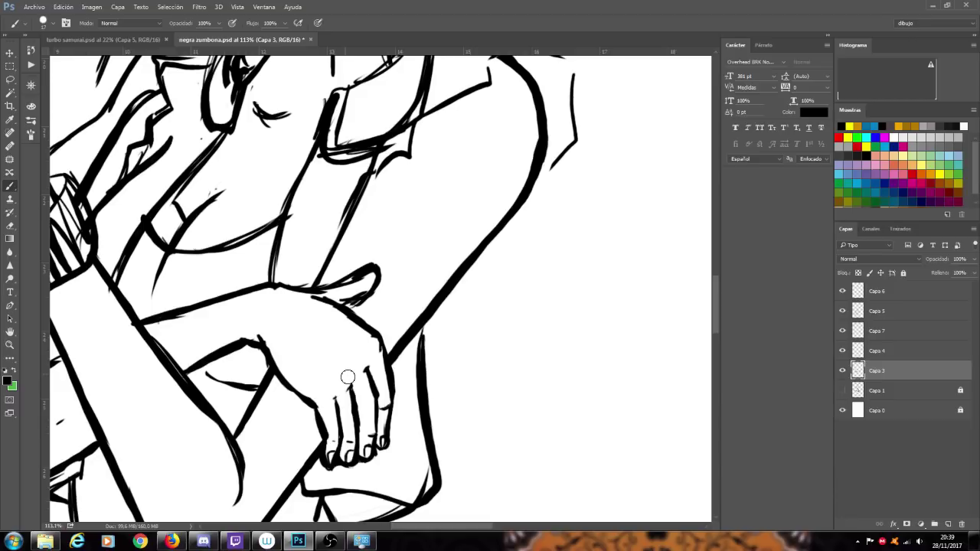
- Undo the last stroke, smooth the contour below the resting hand's wrist, and refine the fingertips and nails
key(ctrl+z)
drag(284, 381, 314, 409)
mouse_move(331, 459)
mouse_down()
mouse_move(385, 453)
mouse_move(391, 417)
mouse_move(379, 456)
mouse_up()
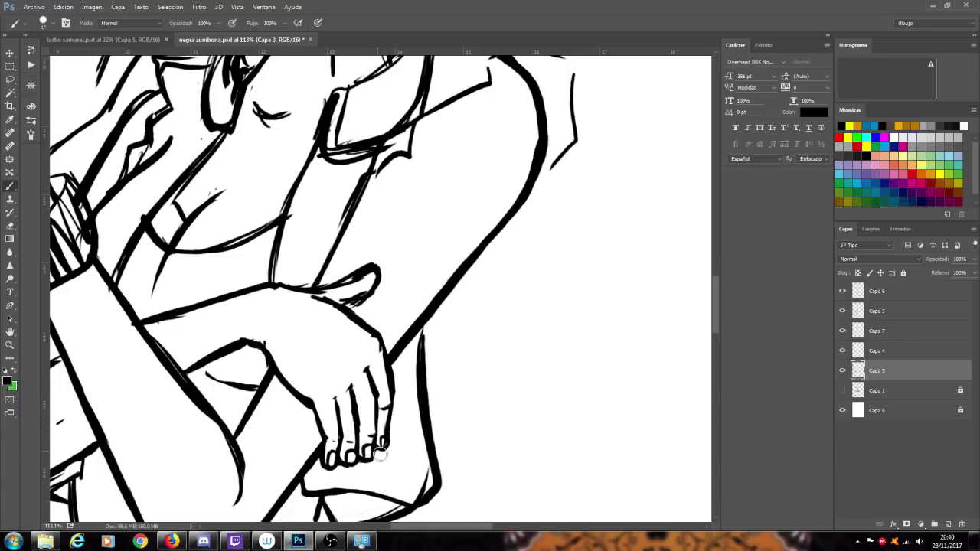
- Slim and redraw the resting hand's thumb, smooth the contour joining it to the forearm, and touch up the inner wrist corner
mouse_move(344, 301)
mouse_down()
mouse_move(384, 264)
mouse_move(363, 298)
mouse_move(378, 260)
mouse_move(336, 275)
mouse_move(374, 255)
mouse_move(347, 284)
mouse_move(371, 261)
mouse_move(355, 303)
mouse_move(367, 280)
mouse_up()
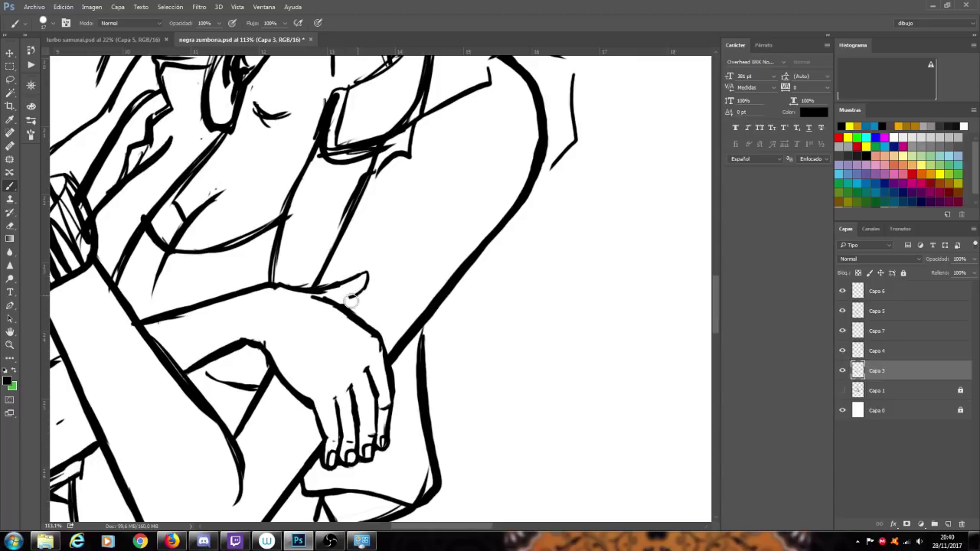
drag(344, 298, 367, 286)
drag(271, 294, 345, 287)
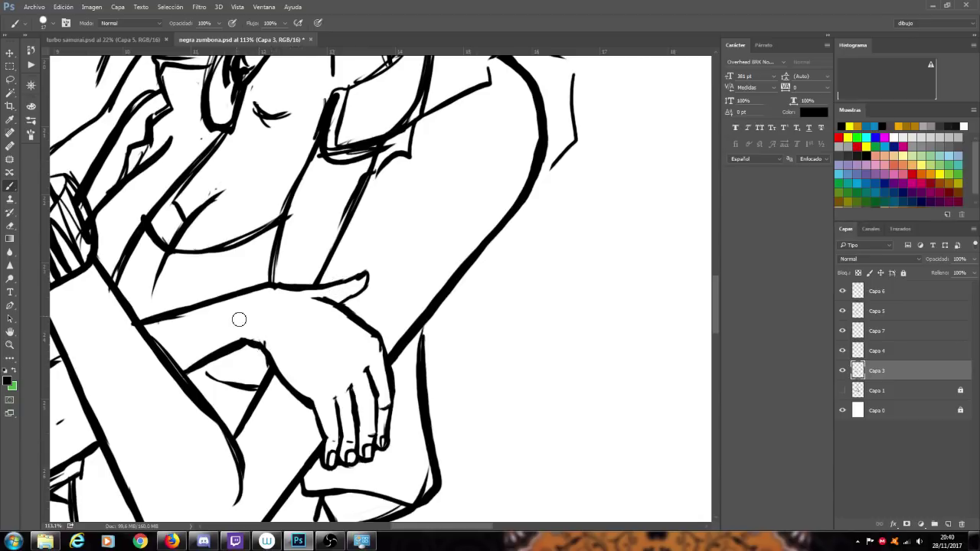
key(ctrl+z)
drag(262, 351, 272, 367)
- Examine the whole figure and the reworked arms and resting hand at different magnifications
scroll(304, 398, down, 5)
scroll(66, 485, up, 2)
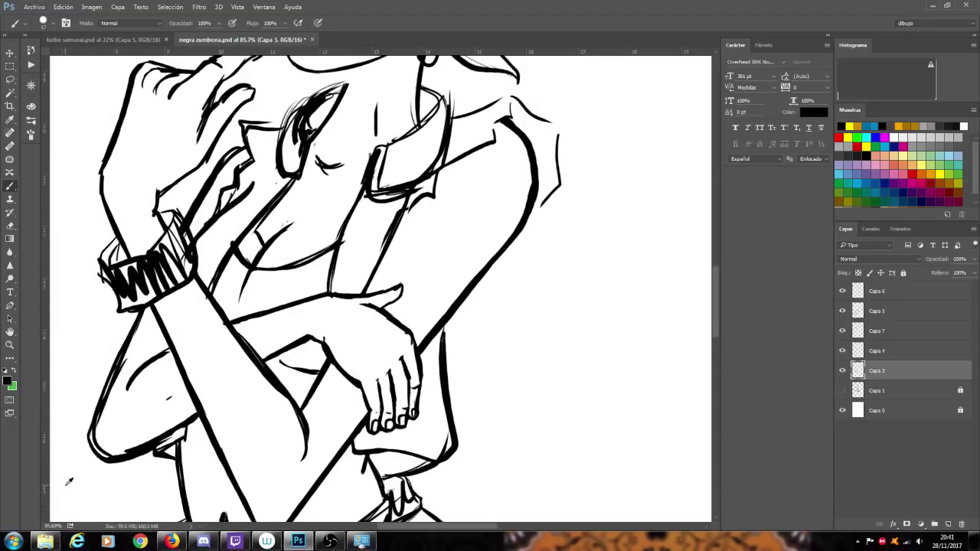
scroll(69, 483, down, 3)
scroll(289, 483, down, 1)
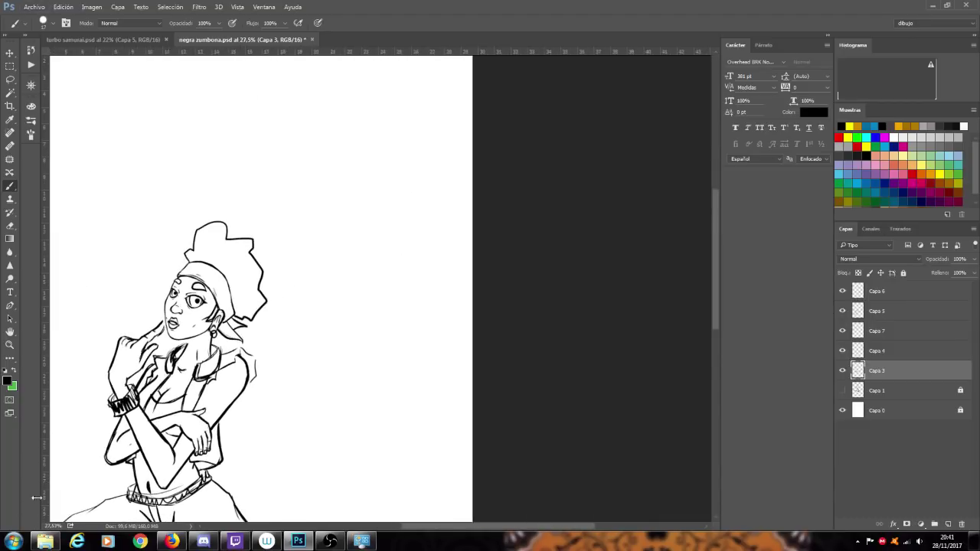
scroll(78, 478, up, 3)
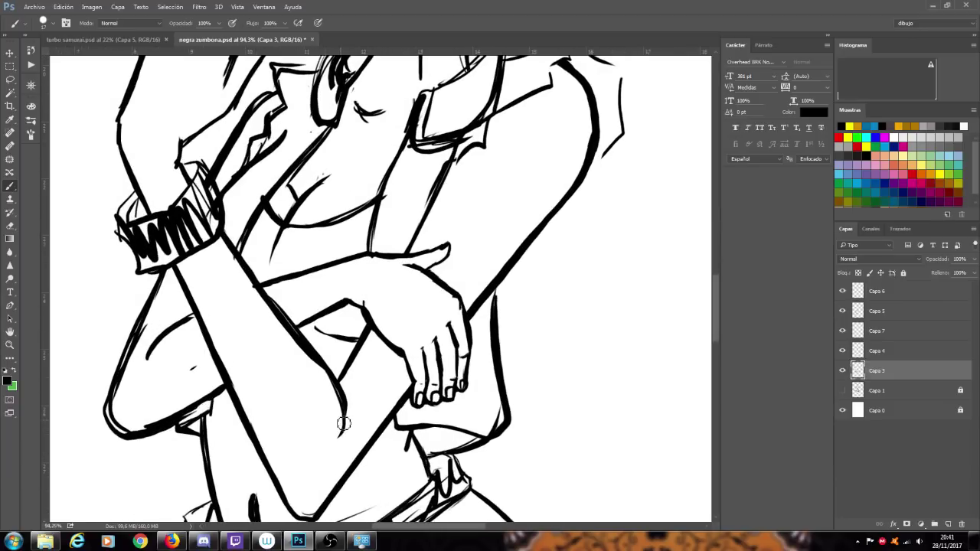
scroll(326, 425, up, 1)
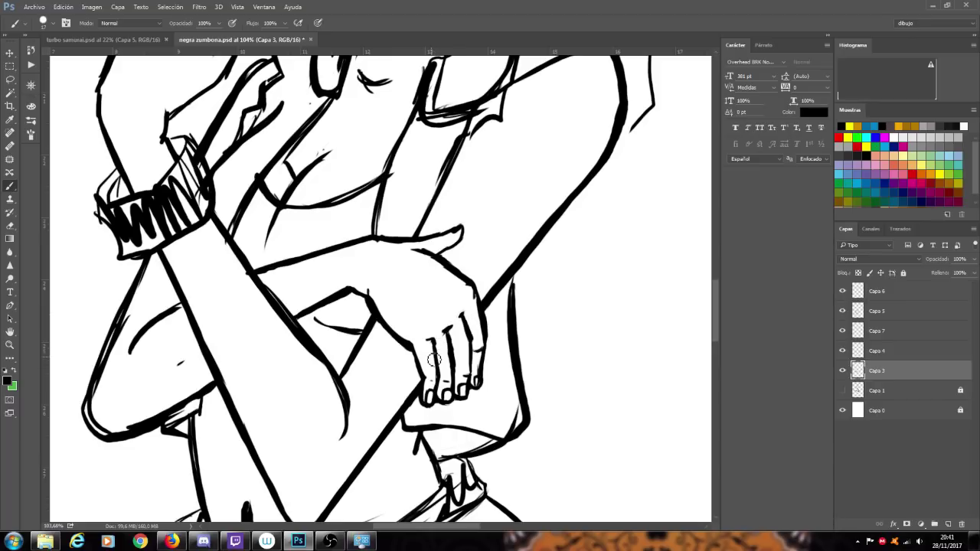
scroll(433, 359, down, 4)
scroll(433, 360, up, 2)
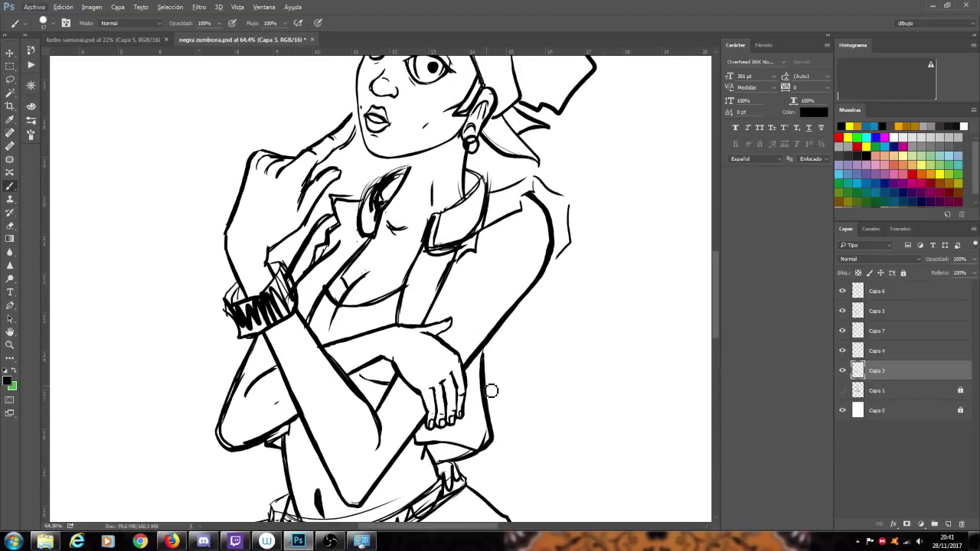
scroll(407, 378, up, 4)
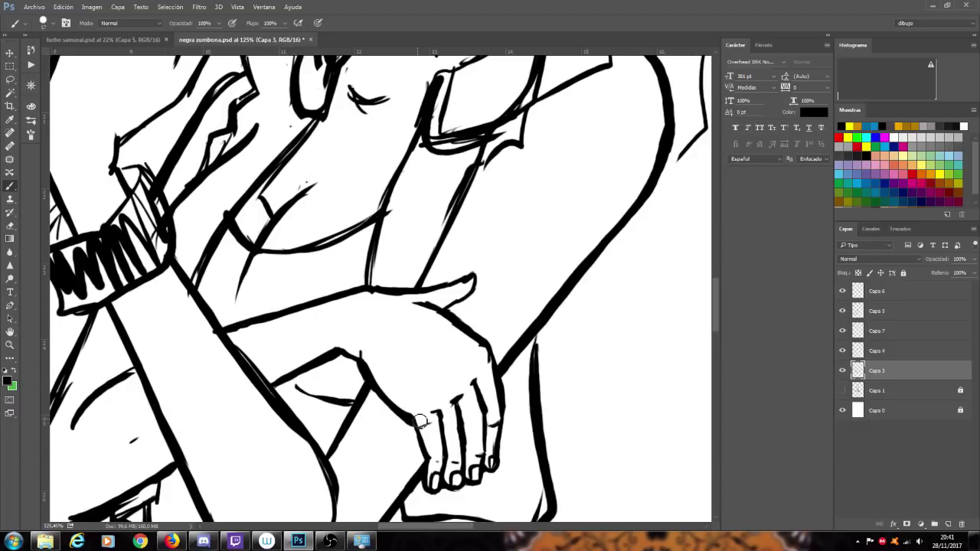
- Check Capa 5 by toggling its visibility, and draw a fingerless-glove edge across the bases of the resting hand's fingers on it
click(888, 316)
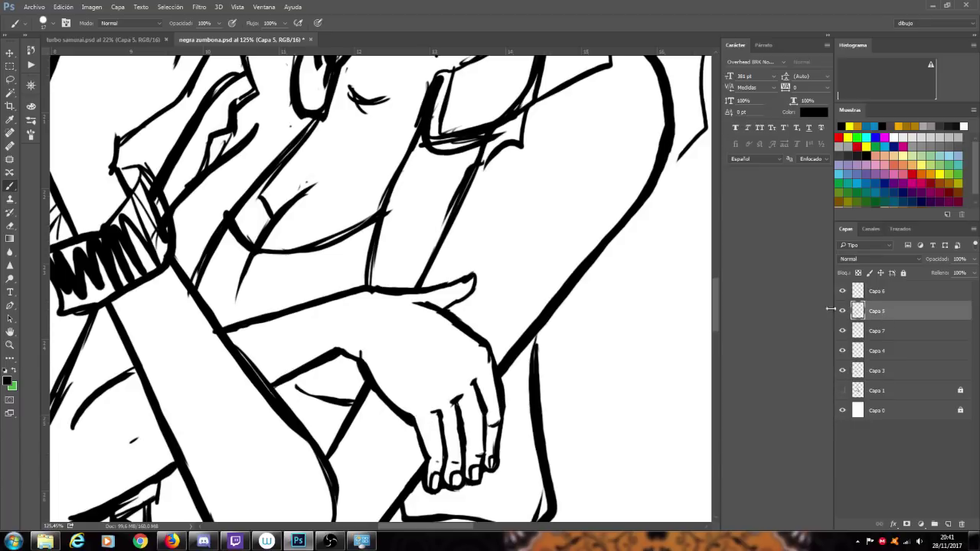
click(843, 311)
click(842, 312)
mouse_move(417, 433)
mouse_down()
mouse_move(410, 421)
mouse_move(414, 434)
mouse_move(471, 398)
mouse_move(479, 404)
mouse_move(499, 366)
mouse_move(503, 393)
mouse_up()
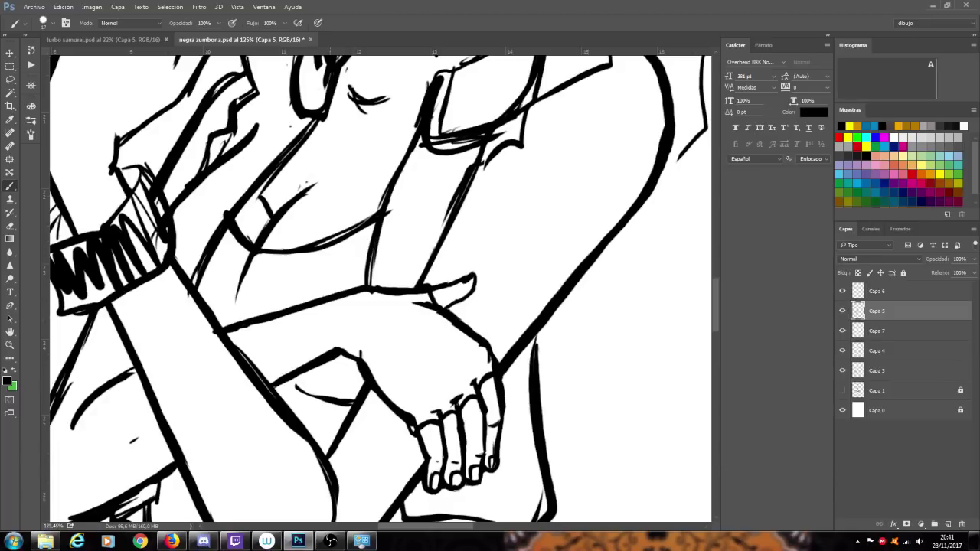
- Draw the glove's curved cuff around the resting hand's wrist on Capa 5 and thicken the adjoining hand contours
mouse_move(338, 295)
mouse_down()
mouse_move(326, 314)
mouse_move(331, 355)
mouse_move(325, 314)
mouse_move(344, 290)
mouse_up()
drag(339, 352, 364, 371)
drag(337, 298, 398, 292)
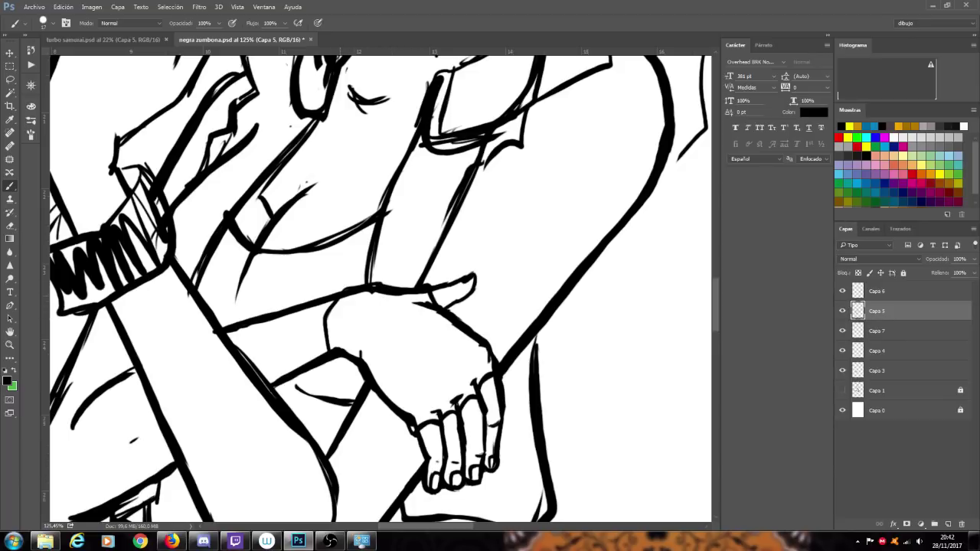
mouse_move(324, 305)
mouse_down()
mouse_move(330, 363)
mouse_move(337, 356)
mouse_move(322, 319)
mouse_up()
scroll(354, 268, down, 8)
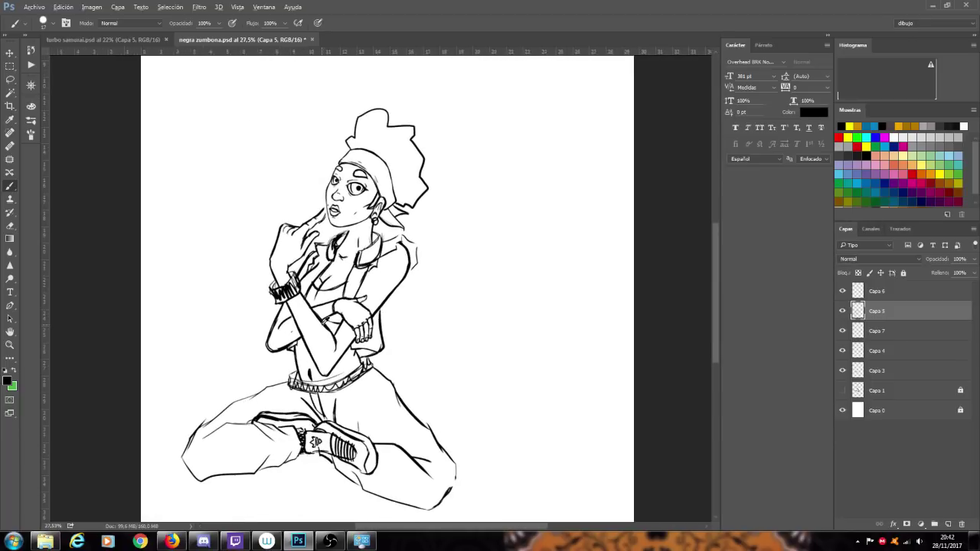
scroll(274, 240, up, 4)
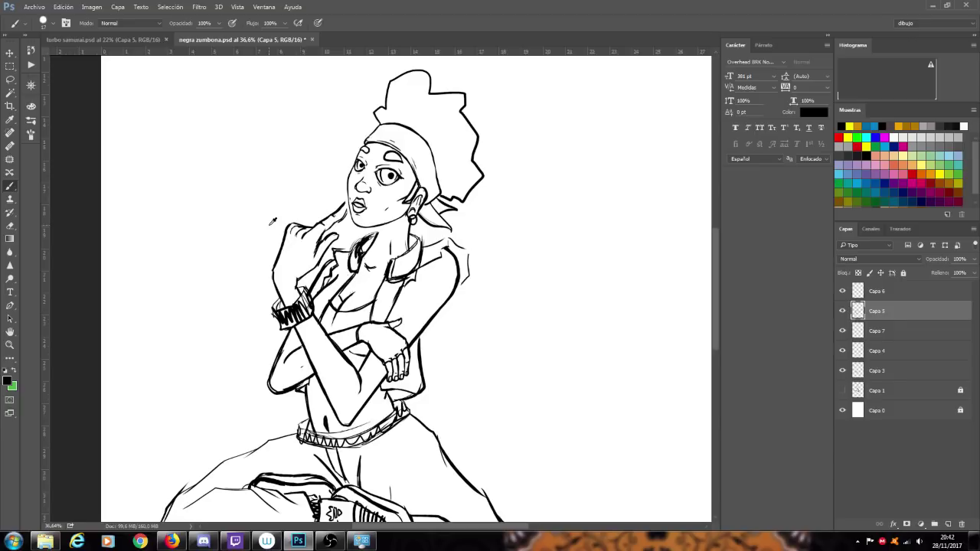
scroll(513, 363, up, 4)
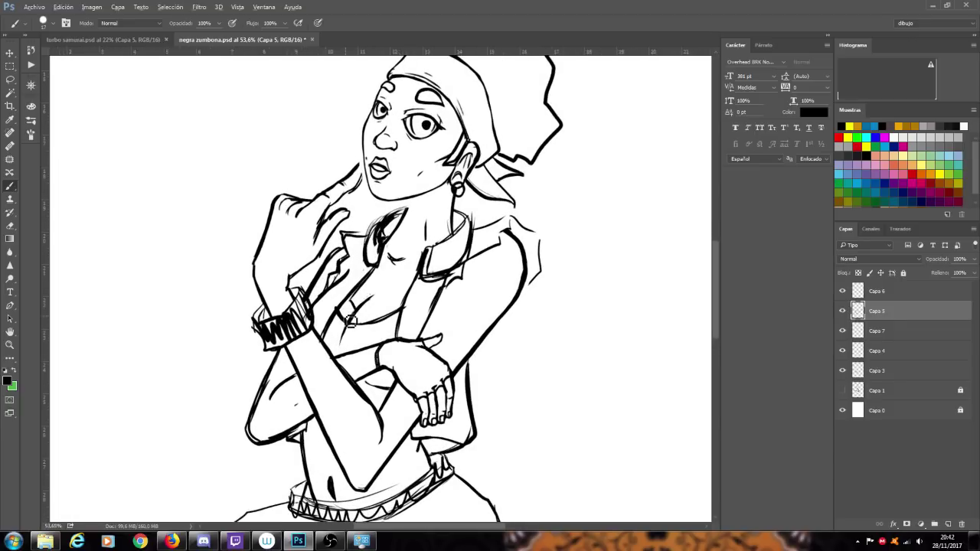
scroll(513, 363, up, 2)
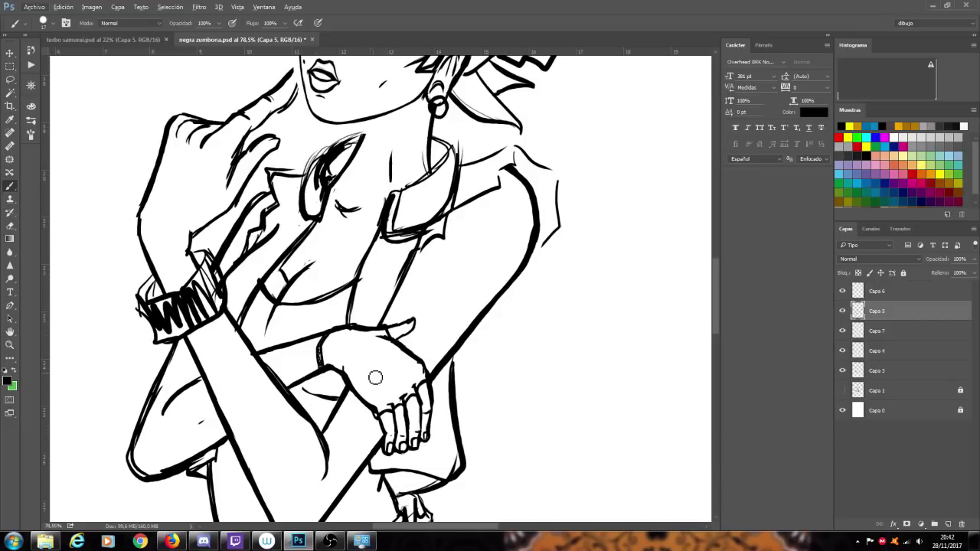
mouse_move(367, 374)
mouse_down()
mouse_move(396, 353)
mouse_move(365, 373)
mouse_up()
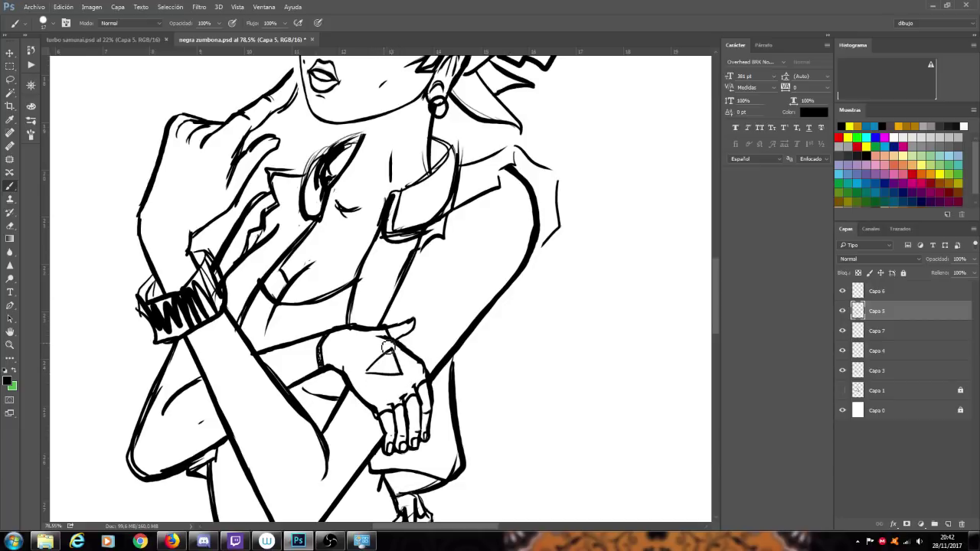
scroll(388, 346, up, 2)
key(ctrl+z)
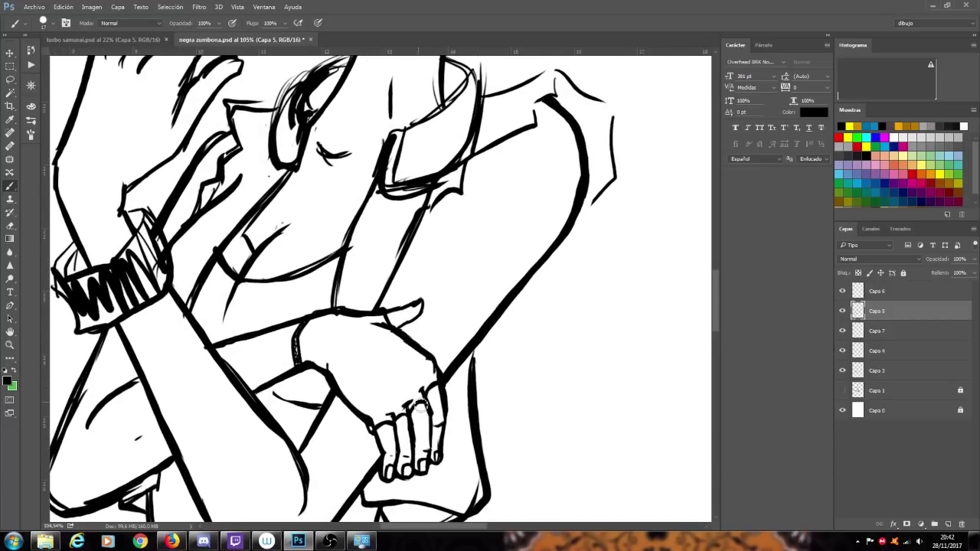
- Draw a small triangle emblem on the back of the resting hand's glove on Capa 5 and thicken its outline
mouse_move(359, 367)
mouse_down()
mouse_move(391, 342)
mouse_move(374, 379)
mouse_move(358, 372)
mouse_move(400, 381)
mouse_move(392, 351)
mouse_move(401, 377)
mouse_up()
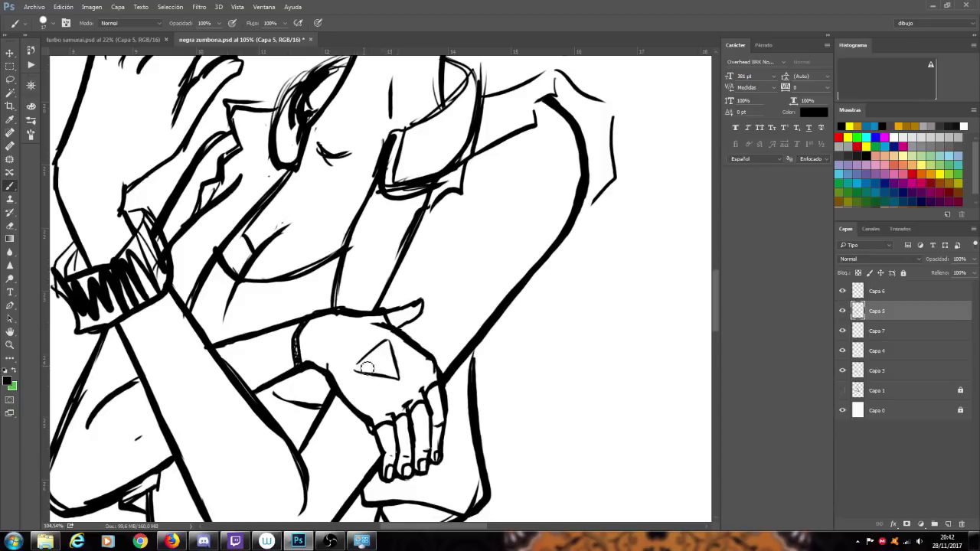
drag(381, 353, 360, 368)
mouse_move(387, 355)
mouse_down()
mouse_move(391, 378)
mouse_move(367, 369)
mouse_move(395, 366)
mouse_up()
scroll(395, 366, down, 4)
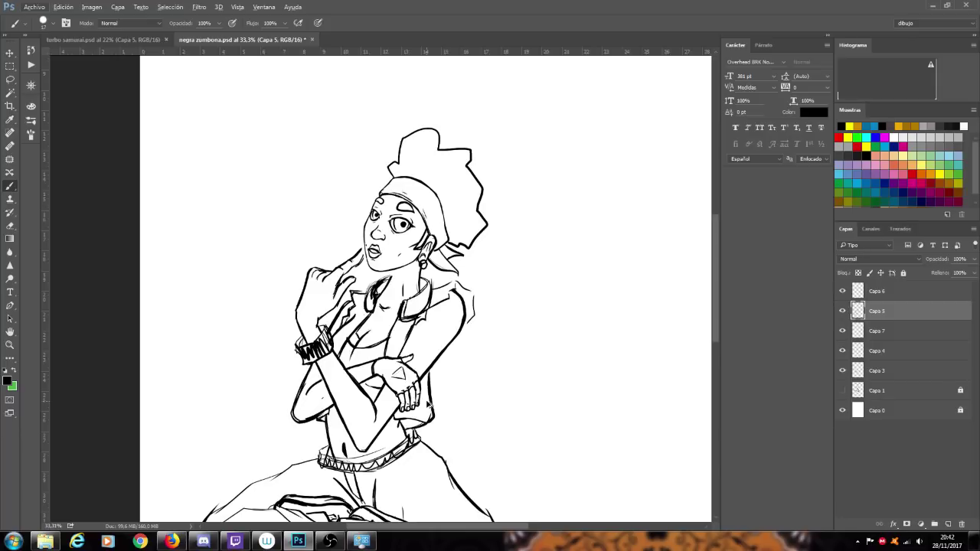
scroll(430, 401, up, 4)
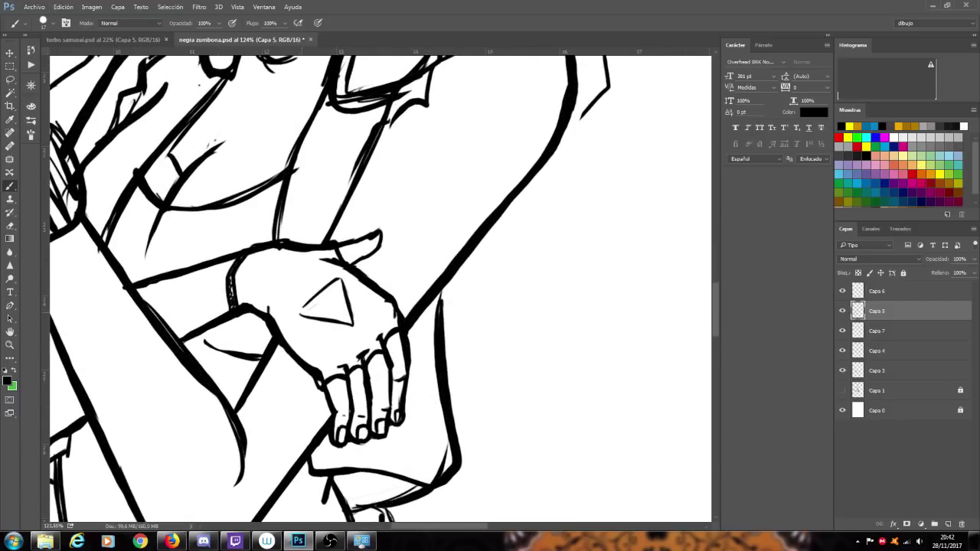
mouse_move(301, 313)
mouse_down()
mouse_move(340, 278)
mouse_move(351, 314)
mouse_move(327, 322)
mouse_move(352, 329)
mouse_up()
key(ctrl+z)
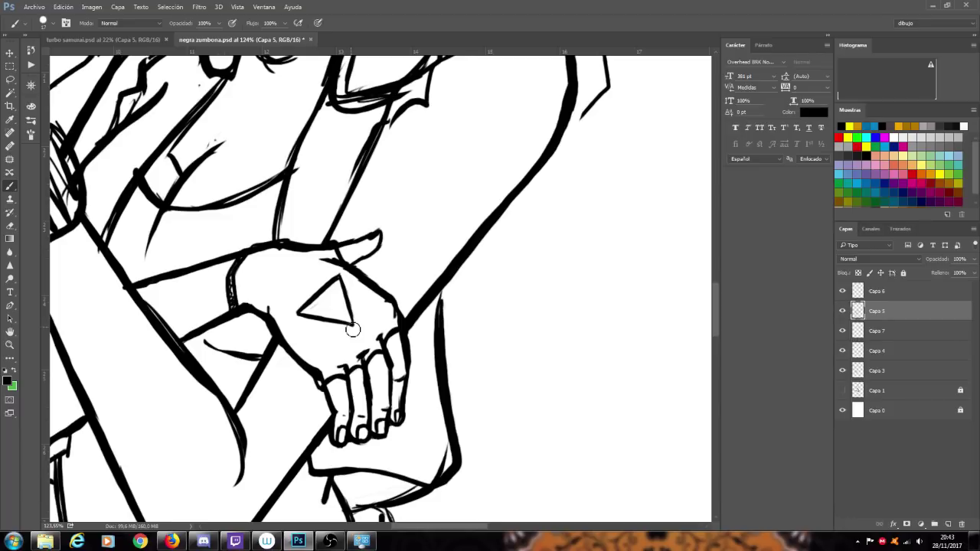
scroll(352, 329, down, 6)
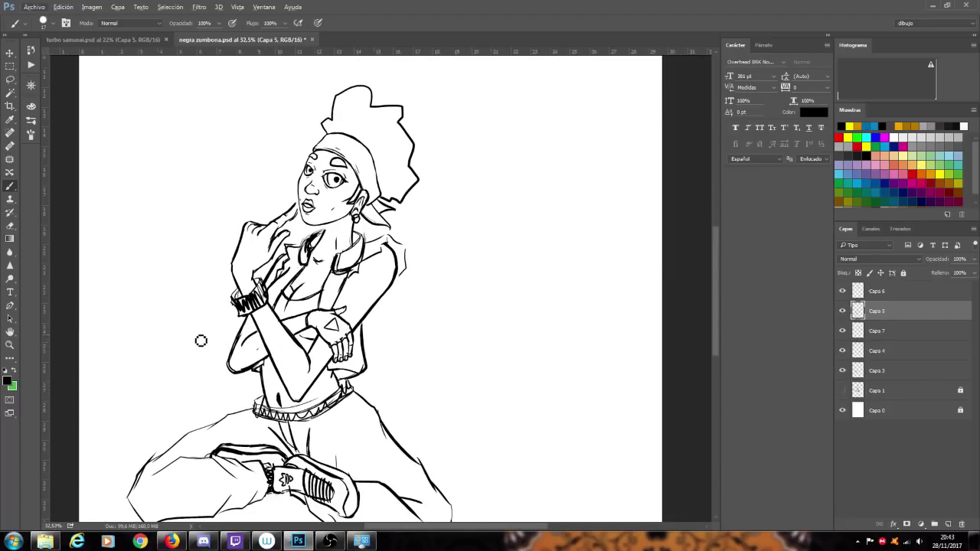
- Make Capa 3 the working layer, check it by toggling its visibility, and sketch the raised index finger's tip with a nail beside the chin
scroll(132, 310, up, 1)
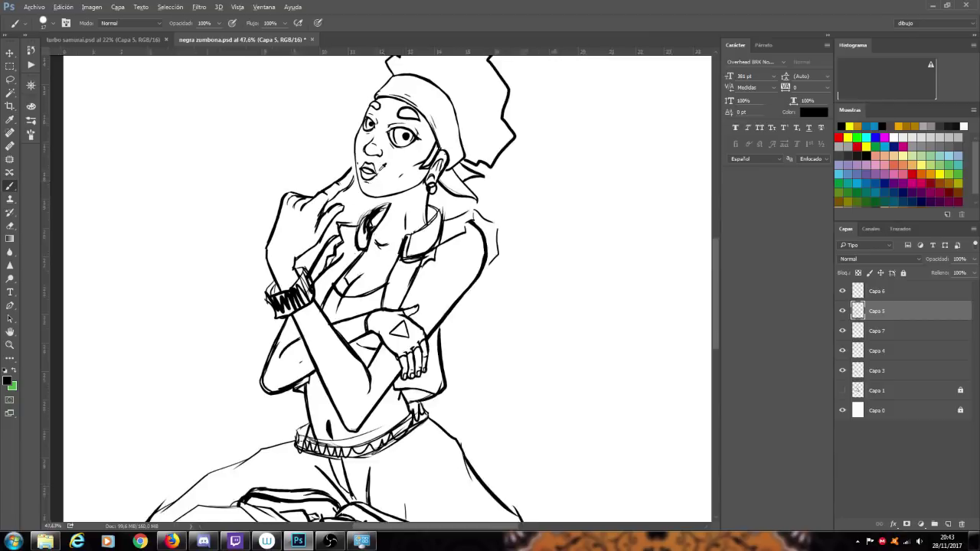
scroll(322, 280, up, 1)
click(889, 371)
click(842, 370)
click(842, 369)
scroll(368, 176, up, 2)
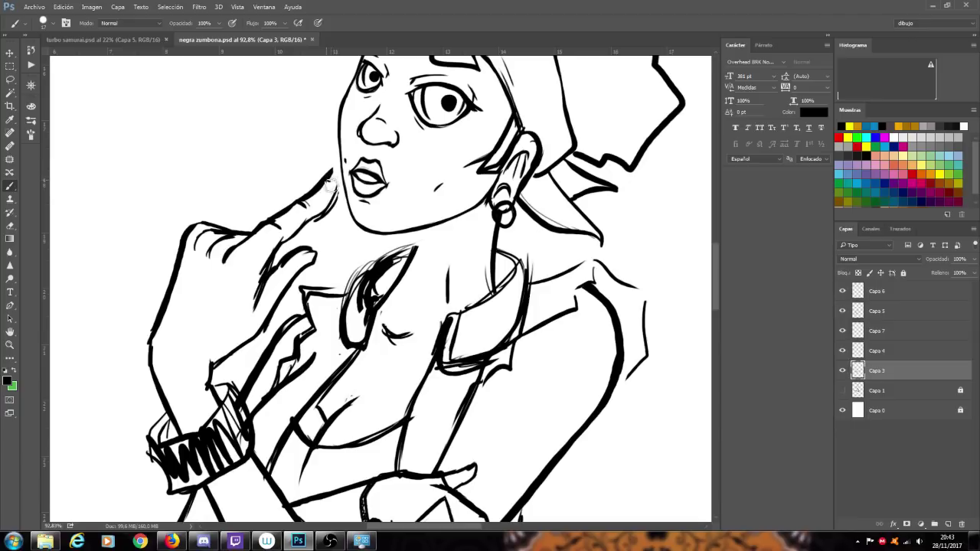
drag(330, 176, 337, 175)
drag(337, 174, 334, 201)
scroll(320, 225, up, 1)
scroll(317, 205, up, 5)
scroll(436, 118, up, 2)
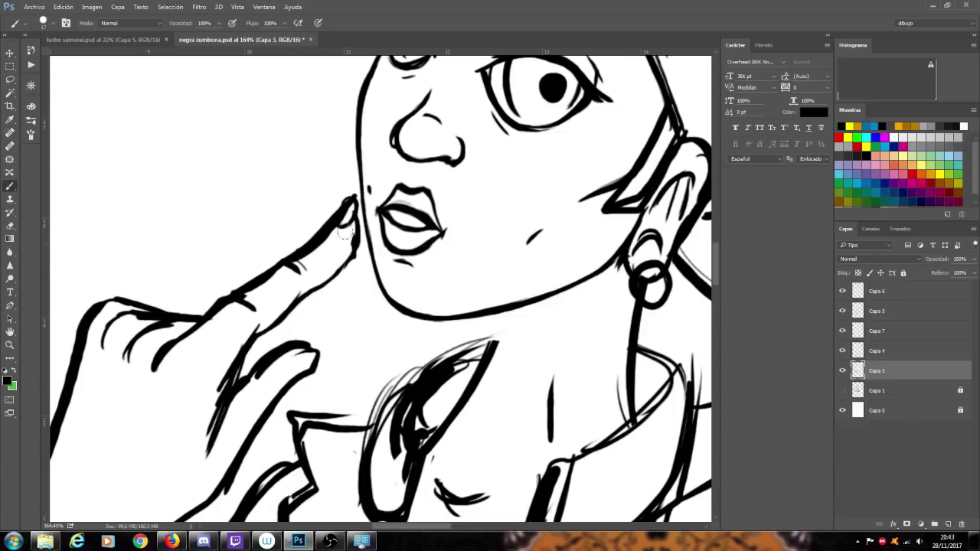
- Redraw the raised index finger's tip shorter and rounded, smooth the finger's upper contour, and add its nail and small joint marks
mouse_move(338, 220)
mouse_down()
mouse_move(349, 207)
mouse_move(347, 226)
mouse_move(348, 212)
mouse_move(314, 256)
mouse_up()
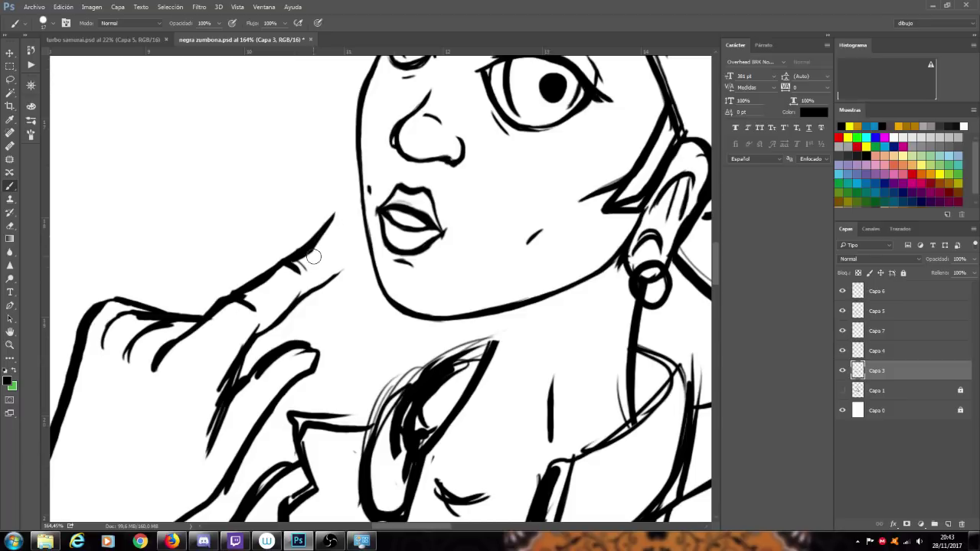
mouse_move(334, 217)
mouse_down()
mouse_move(352, 222)
mouse_move(349, 259)
mouse_move(336, 273)
mouse_up()
mouse_move(335, 225)
mouse_down()
mouse_move(324, 238)
mouse_move(350, 222)
mouse_up()
mouse_move(272, 271)
mouse_down()
mouse_move(247, 289)
mouse_move(311, 244)
mouse_up()
drag(256, 289, 211, 313)
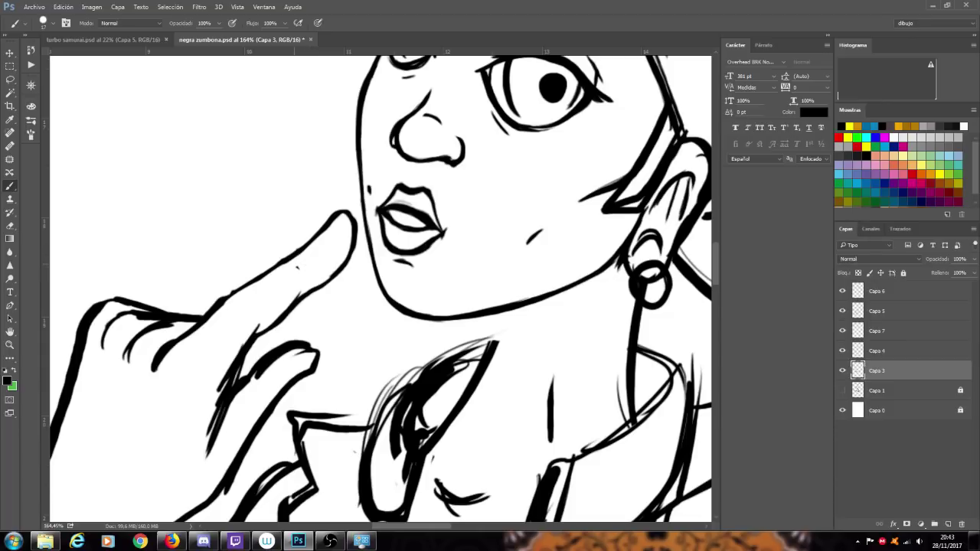
drag(234, 304, 251, 282)
mouse_move(319, 234)
mouse_down()
mouse_move(329, 242)
mouse_move(351, 229)
mouse_move(319, 235)
mouse_move(335, 244)
mouse_move(339, 229)
mouse_move(331, 234)
mouse_up()
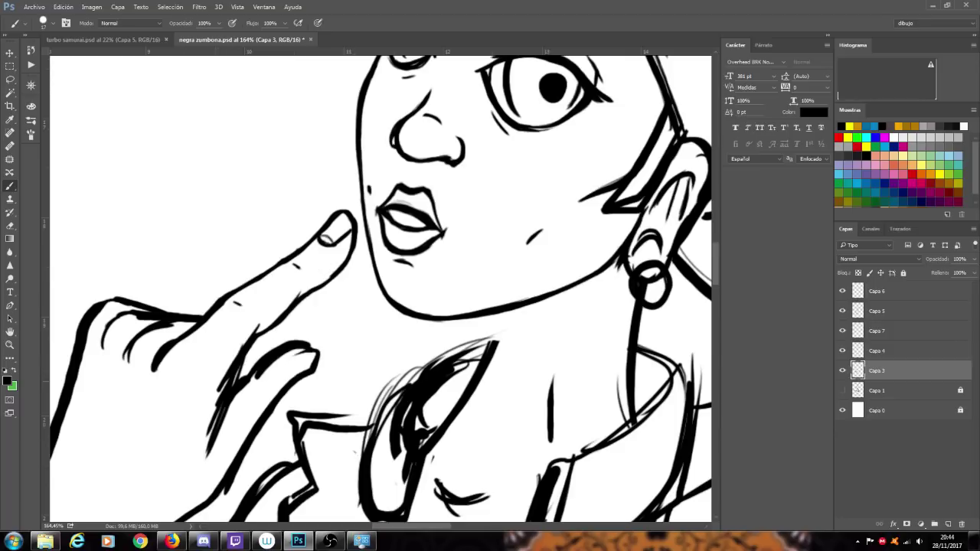
- Slim the heavy line between the raised hand's index and curled fingers, and round off the curled fingertip with a small nail
key(ctrl+alt+z)
key(ctrl+alt+z)
key(ctrl+alt+z)
key(ctrl+alt+z)
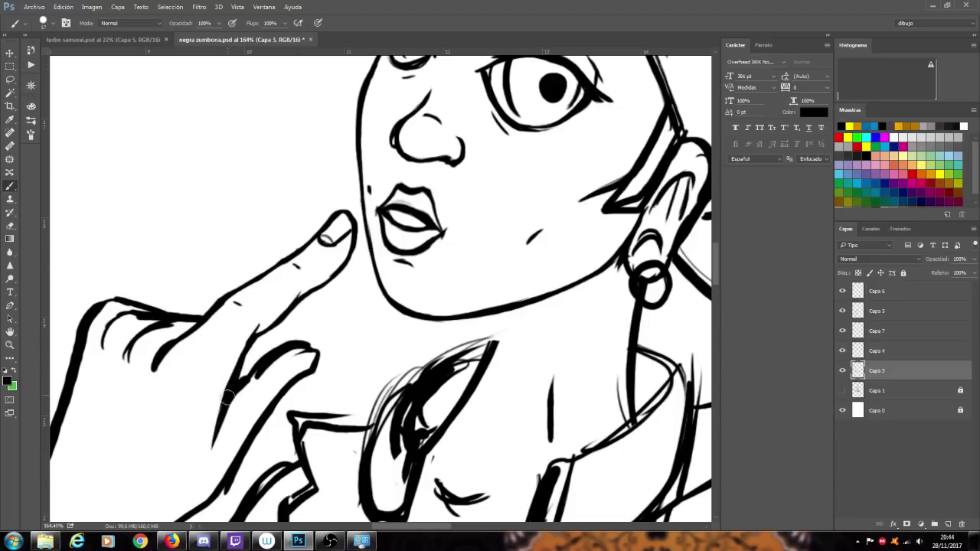
drag(214, 427, 219, 413)
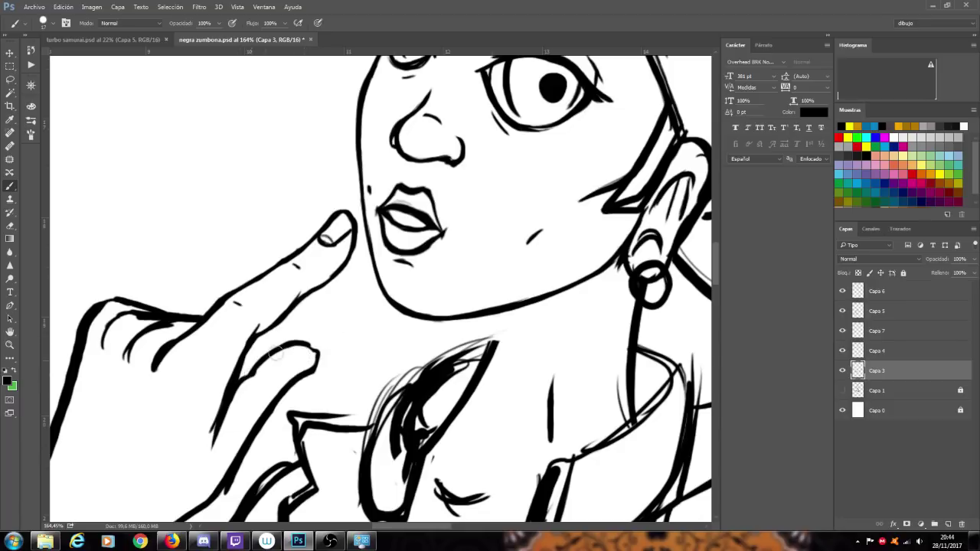
drag(292, 343, 314, 353)
mouse_move(297, 375)
mouse_down()
mouse_move(320, 358)
mouse_move(315, 372)
mouse_move(316, 355)
mouse_move(320, 364)
mouse_up()
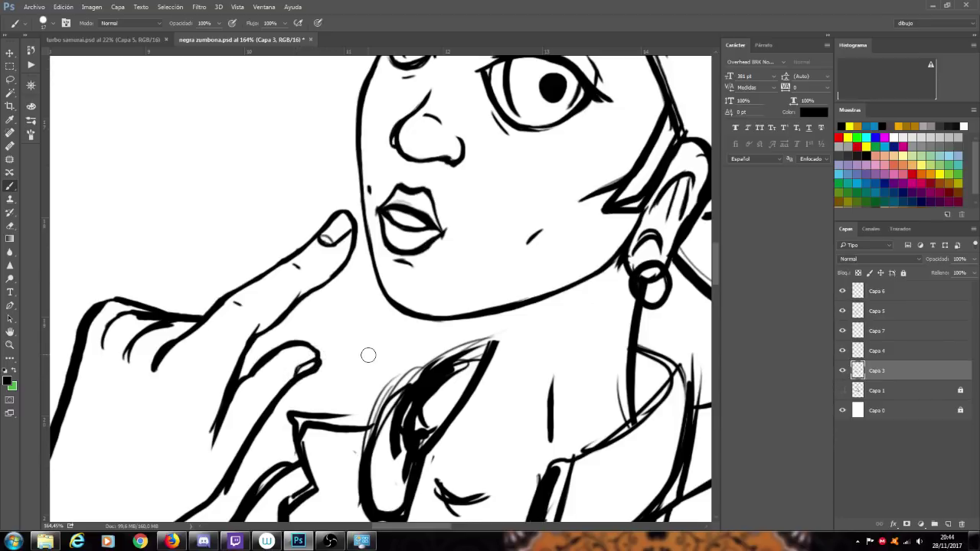
- Clean up the raised hand's knuckle contour and smooth the bend in its outer wrist line
scroll(368, 354, down, 5)
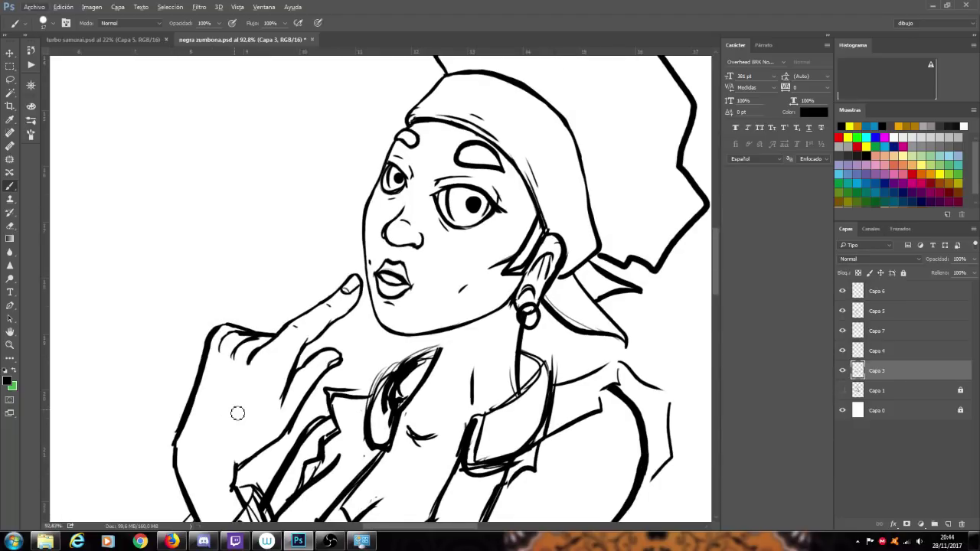
scroll(238, 413, down, 3)
scroll(252, 431, down, 2)
scroll(205, 458, up, 4)
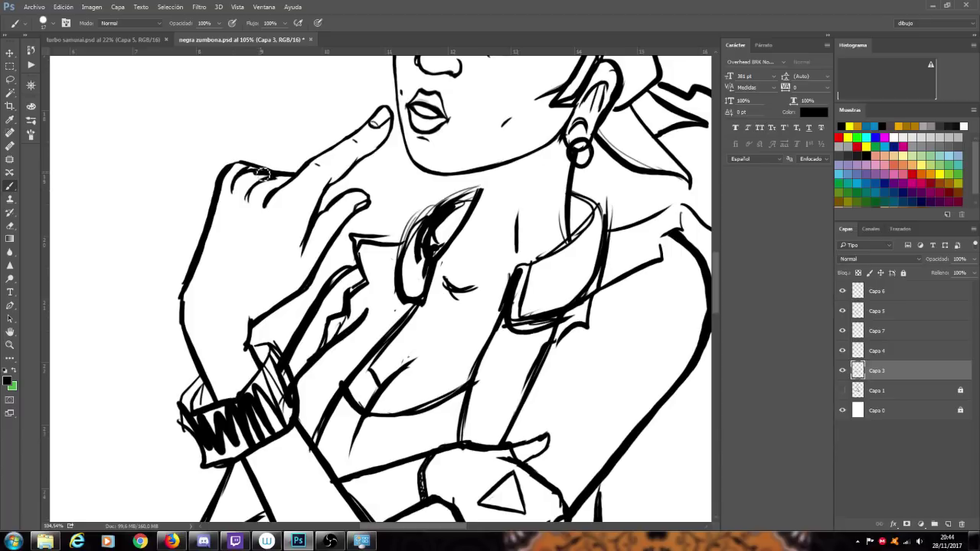
mouse_move(259, 171)
mouse_down()
mouse_move(234, 193)
mouse_move(277, 175)
mouse_up()
drag(245, 165, 234, 173)
drag(187, 279, 186, 334)
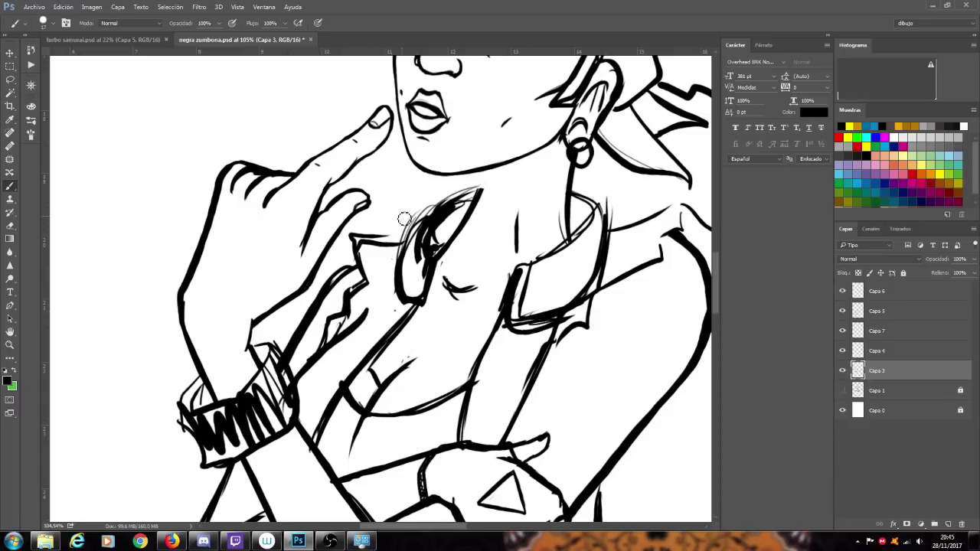
- Redraw the raised forearm's inner contour toward the elbow crease as one clean, tapering line
scroll(554, 287, down, 5)
scroll(554, 286, up, 2)
scroll(554, 286, down, 3)
scroll(554, 287, down, 2)
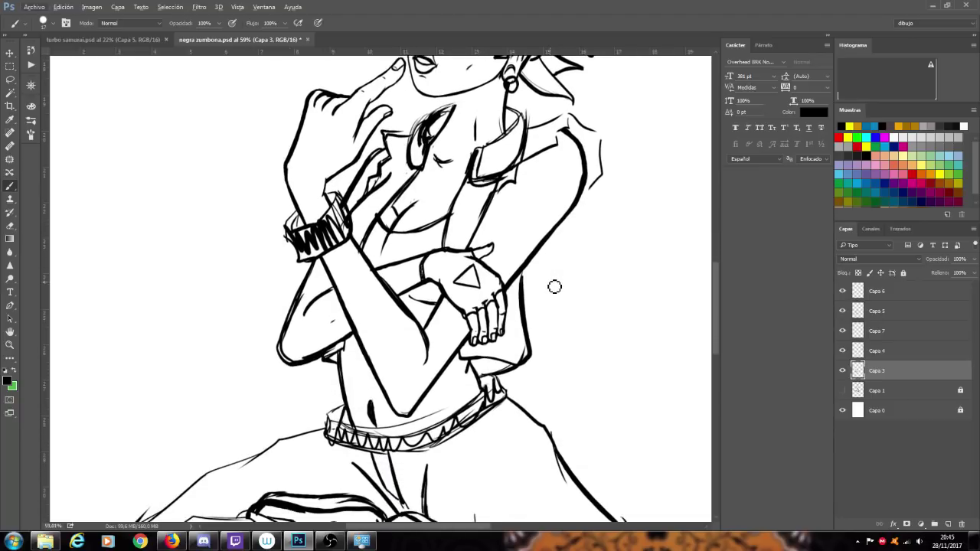
scroll(618, 281, up, 3)
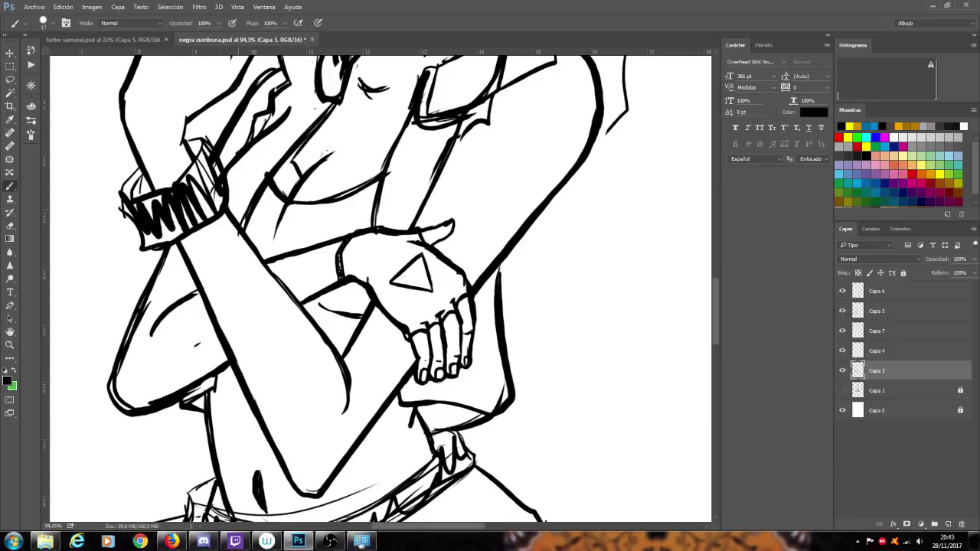
drag(309, 320, 348, 407)
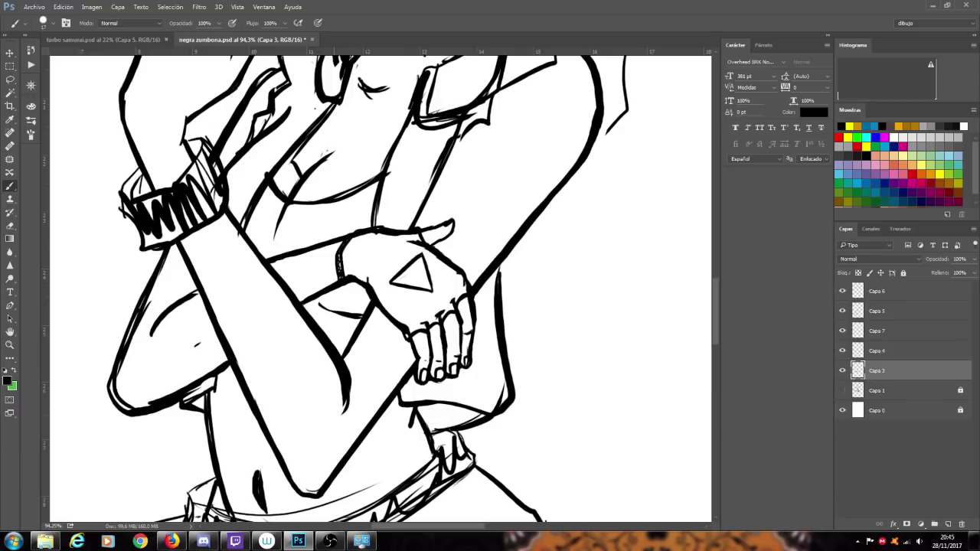
mouse_move(333, 419)
mouse_down()
mouse_move(337, 379)
mouse_move(339, 406)
mouse_up()
key(ctrl+z)
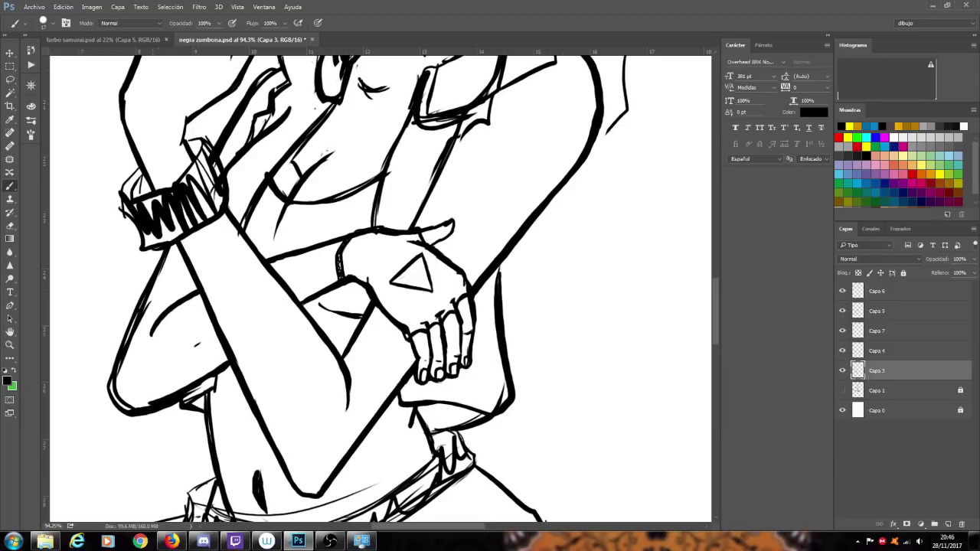
- Thin and smooth the folded arm's outer contour around the elbow and along its lower edge
drag(175, 309, 197, 293)
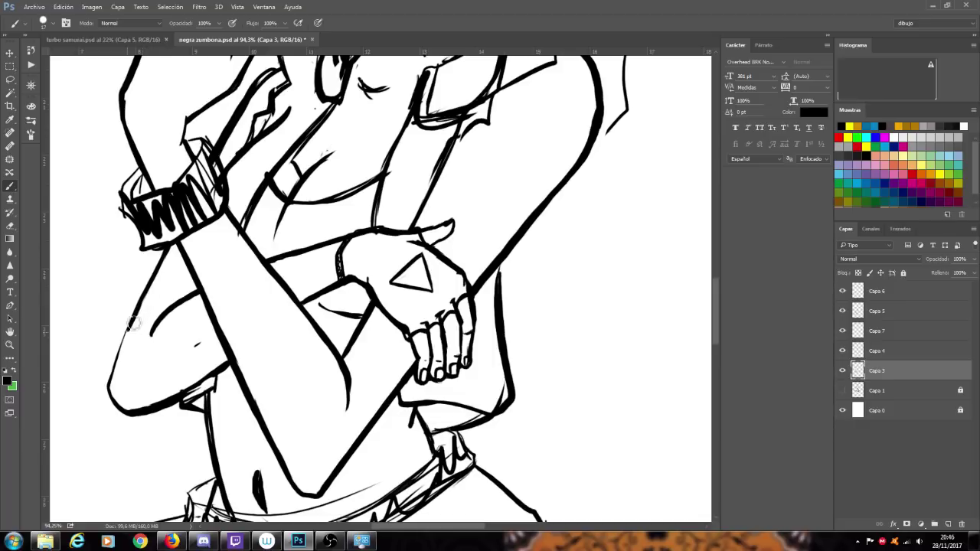
mouse_move(142, 306)
mouse_down()
mouse_move(111, 388)
mouse_move(121, 410)
mouse_up()
drag(185, 400, 231, 370)
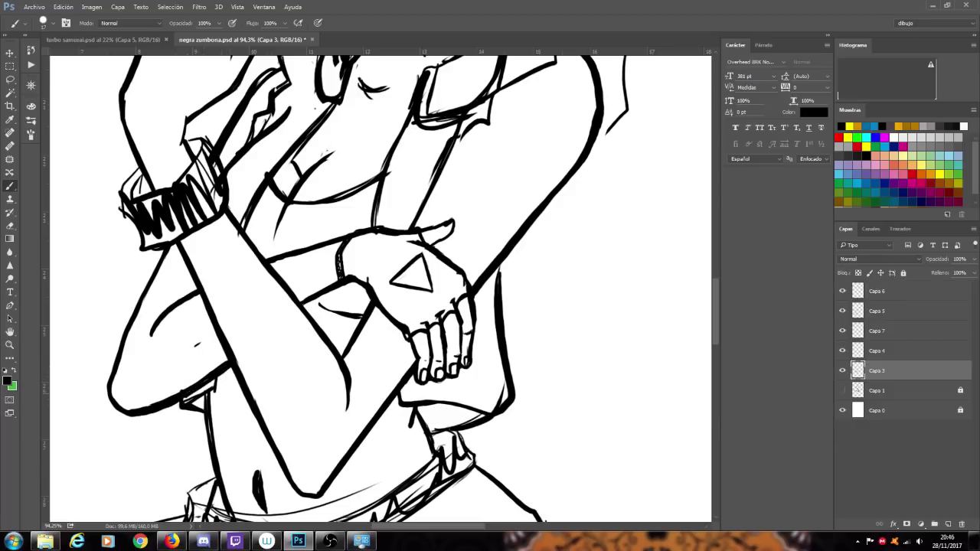
click(174, 399)
key(ctrl+z)
key(ctrl+alt+z)
key(ctrl+alt+z)
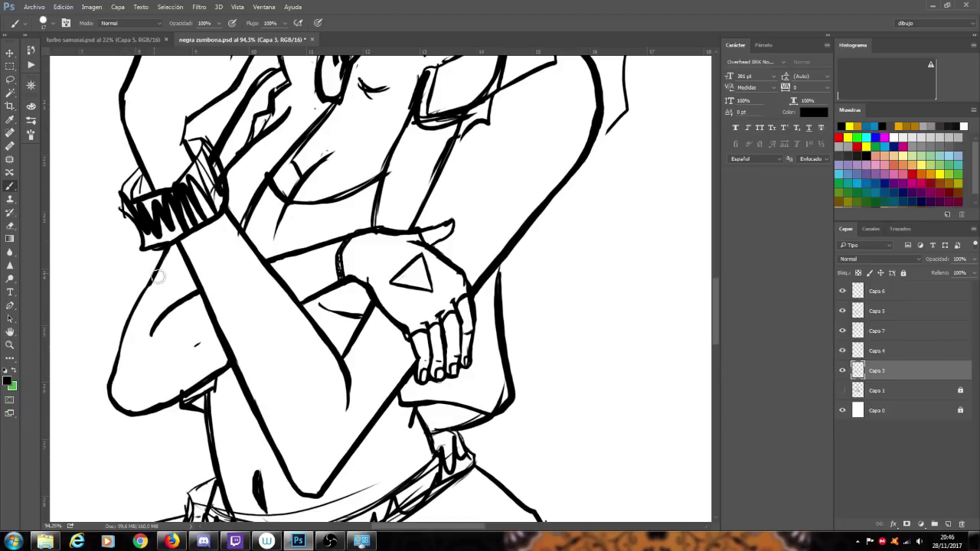
- Erase the upper part of the folded arm's outer contour and redraw it from above the elbow up to the wristband
drag(154, 286, 144, 300)
scroll(382, 298, down, 3)
scroll(371, 322, down, 2)
scroll(429, 280, up, 3)
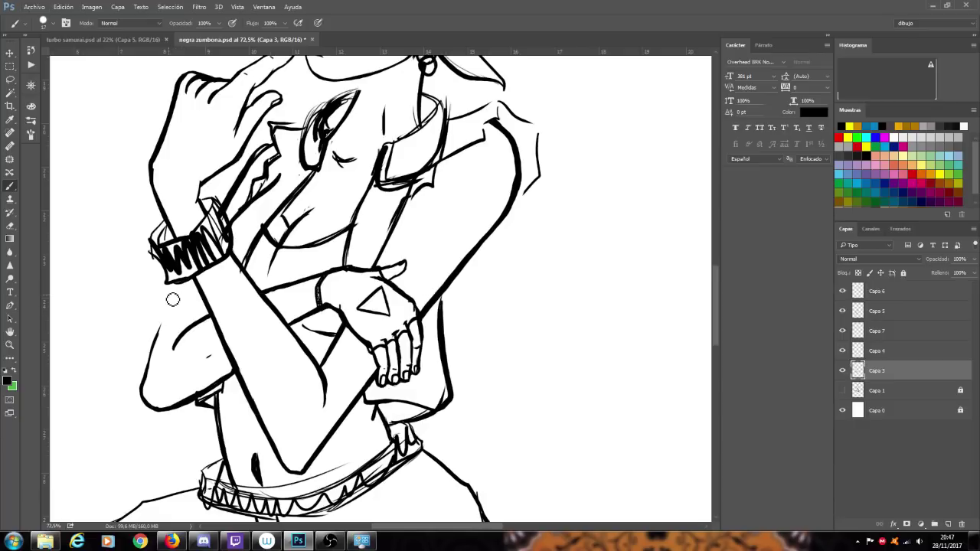
drag(156, 336, 169, 306)
drag(153, 359, 181, 282)
drag(167, 320, 186, 284)
- Thin the thick open-vest edge line between the raised hand and the wristband, clearing its stray strokes
scroll(262, 210, up, 3)
scroll(268, 218, up, 2)
scroll(267, 218, up, 1)
drag(214, 300, 271, 218)
drag(240, 251, 271, 220)
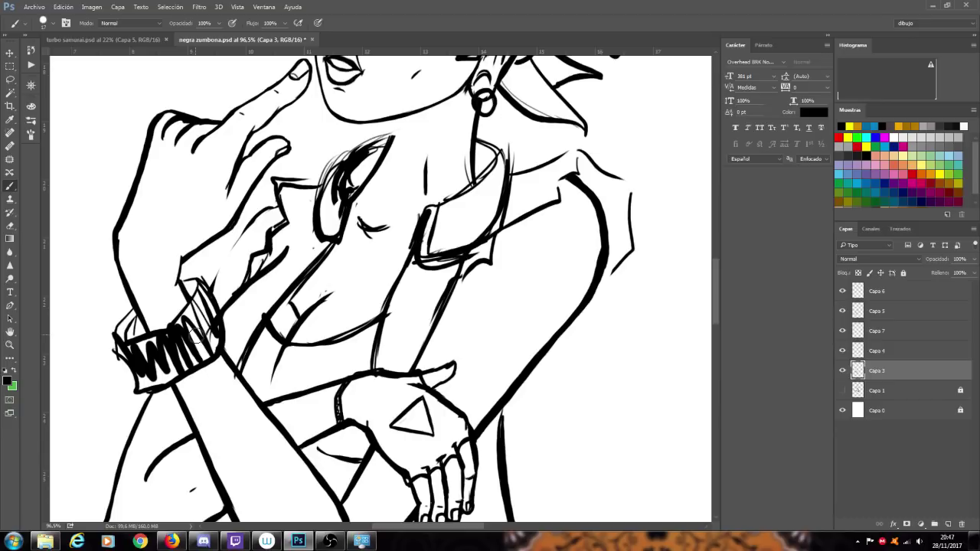
drag(215, 295, 261, 216)
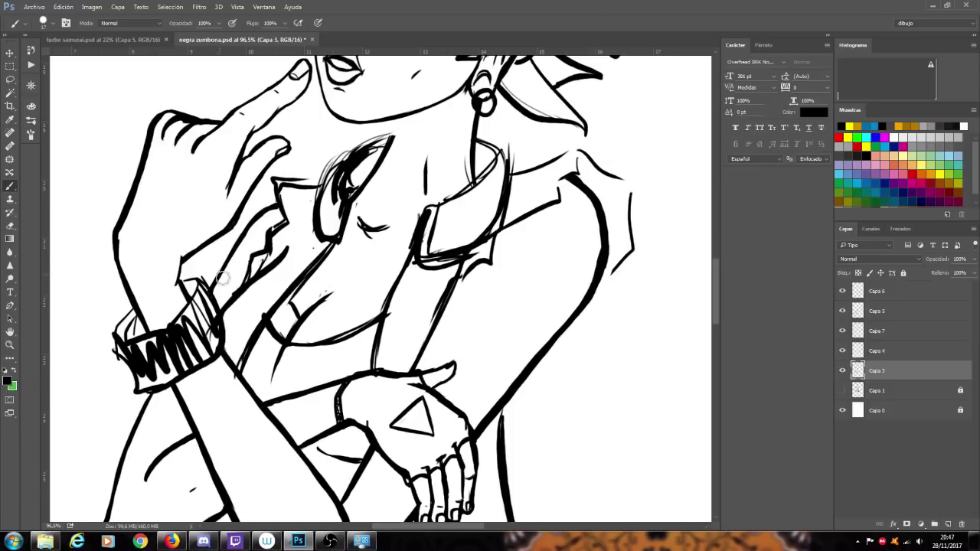
scroll(230, 306, down, 5)
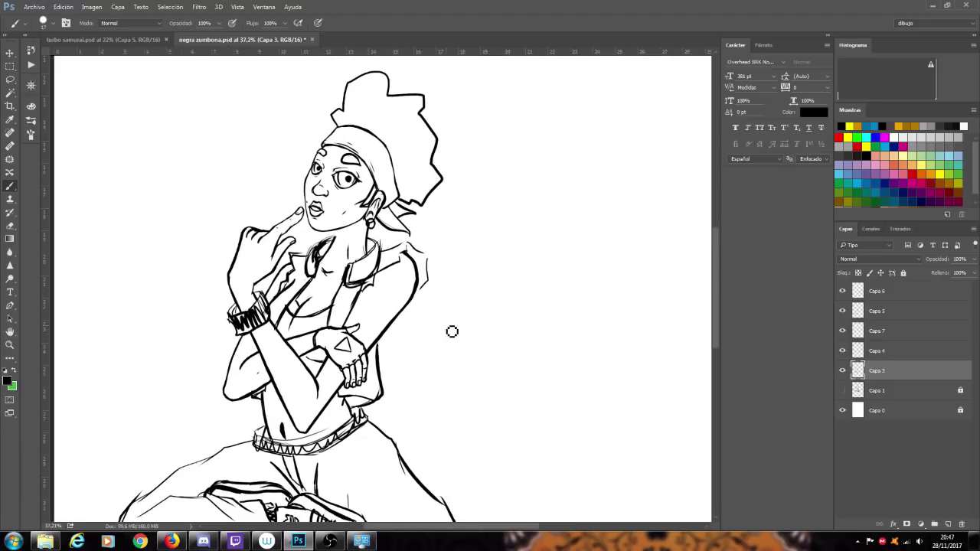
scroll(451, 331, down, 1)
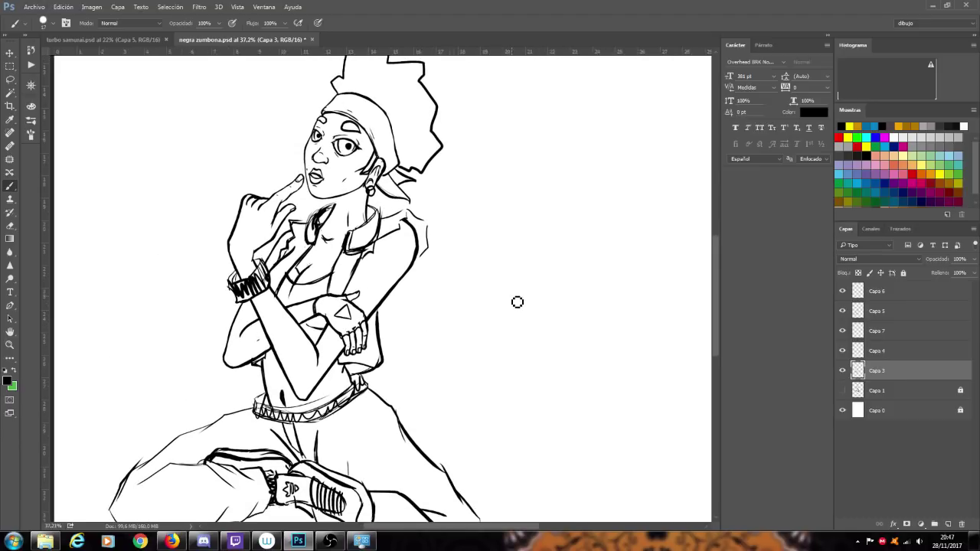
- Refine the larger eye's inner and outer corners and slim the sideburn line in front of the ear on layer Capa 4
scroll(517, 302, up, 1)
scroll(416, 145, up, 6)
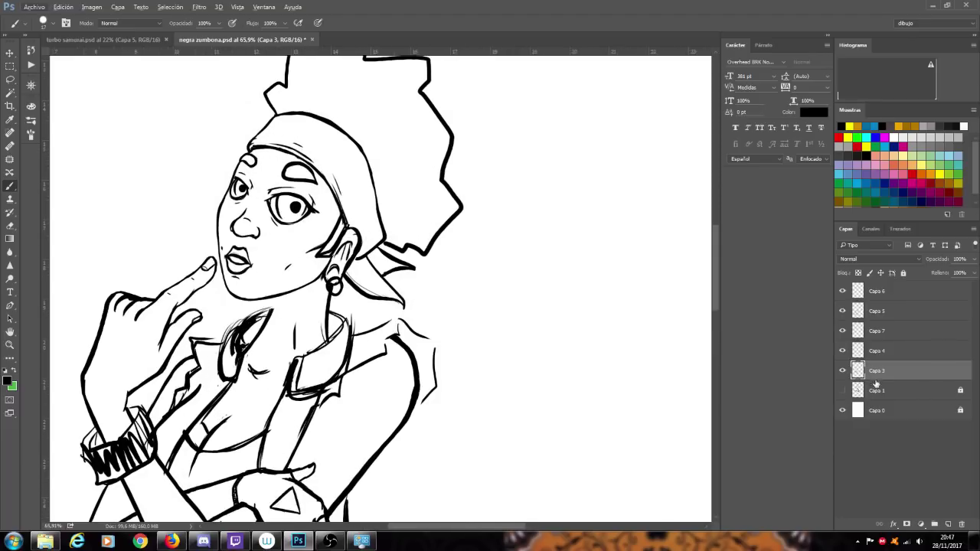
click(842, 350)
click(842, 351)
click(876, 350)
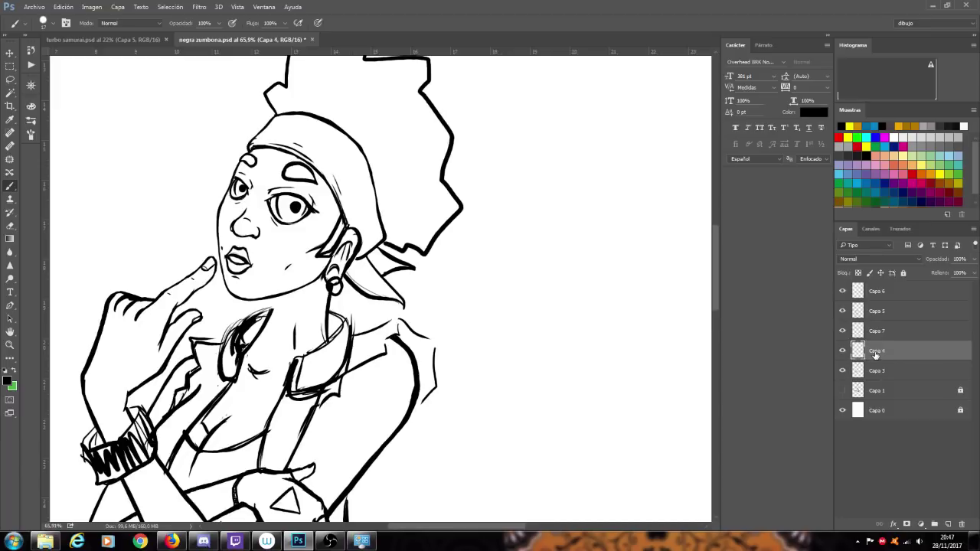
scroll(183, 192, up, 2)
scroll(183, 191, up, 2)
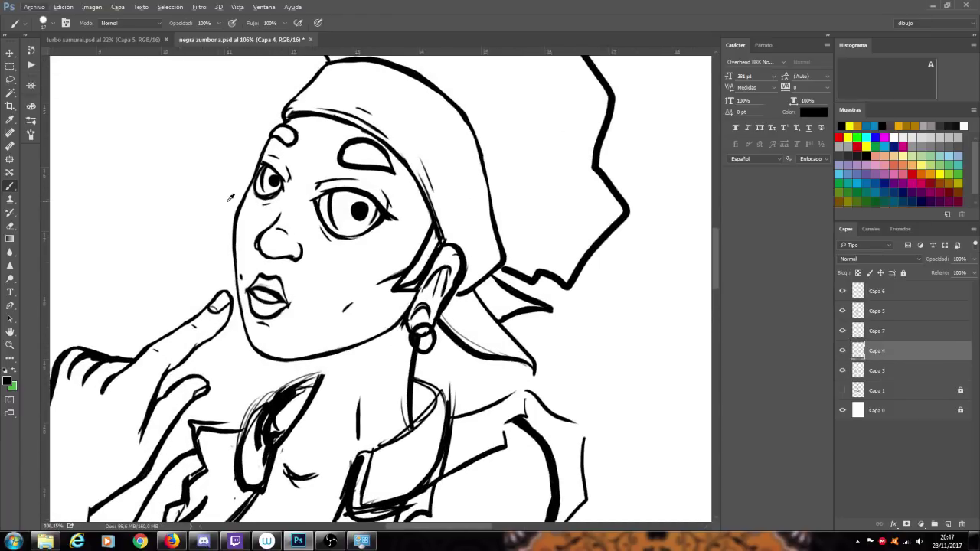
mouse_move(277, 134)
mouse_down()
mouse_move(253, 176)
mouse_move(236, 243)
mouse_move(254, 351)
mouse_move(271, 361)
mouse_move(322, 356)
mouse_move(407, 320)
mouse_up()
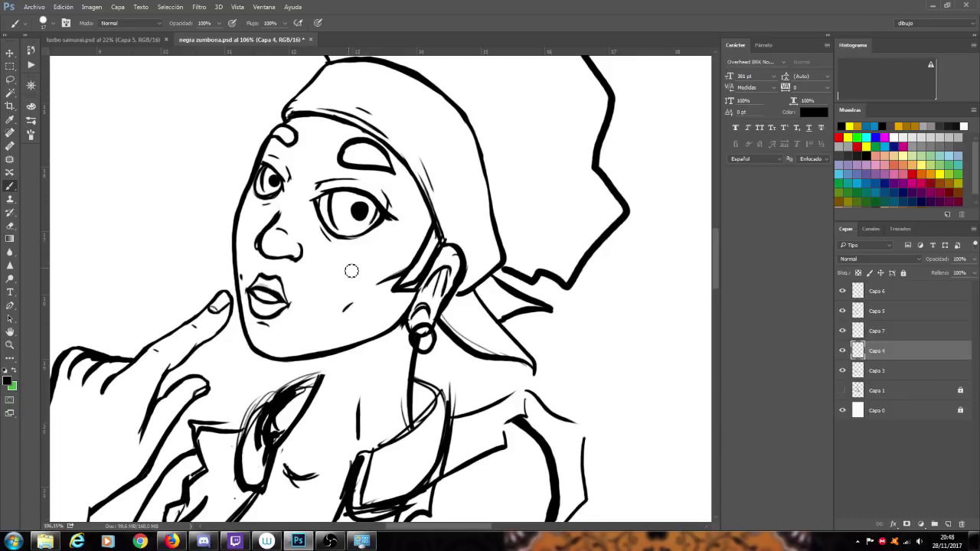
key(ctrl+z)
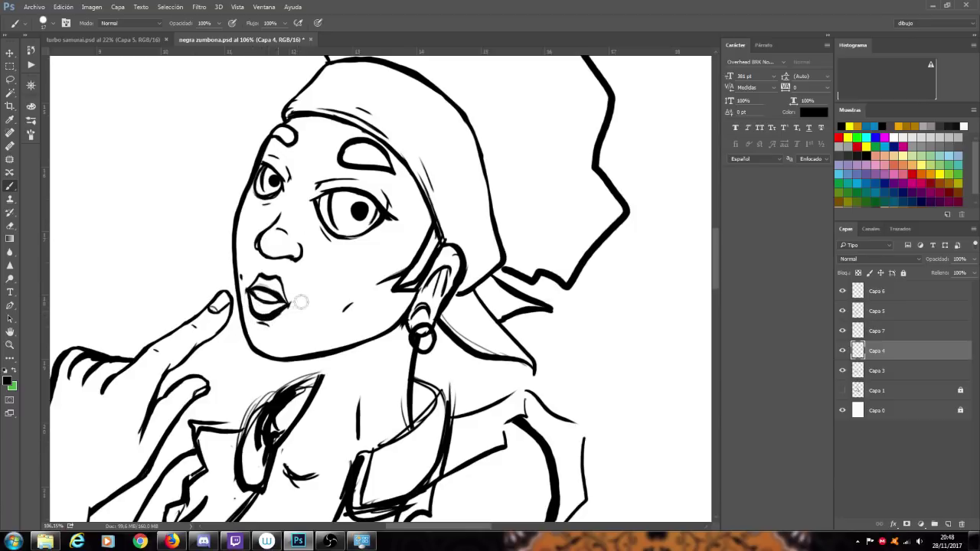
key(ctrl+alt+z)
drag(313, 202, 334, 191)
drag(373, 234, 395, 219)
- Clean the earlobe and inner ear lines and clear the overlap inside the round earring, working on layers Capa 4 and Capa 3
click(877, 372)
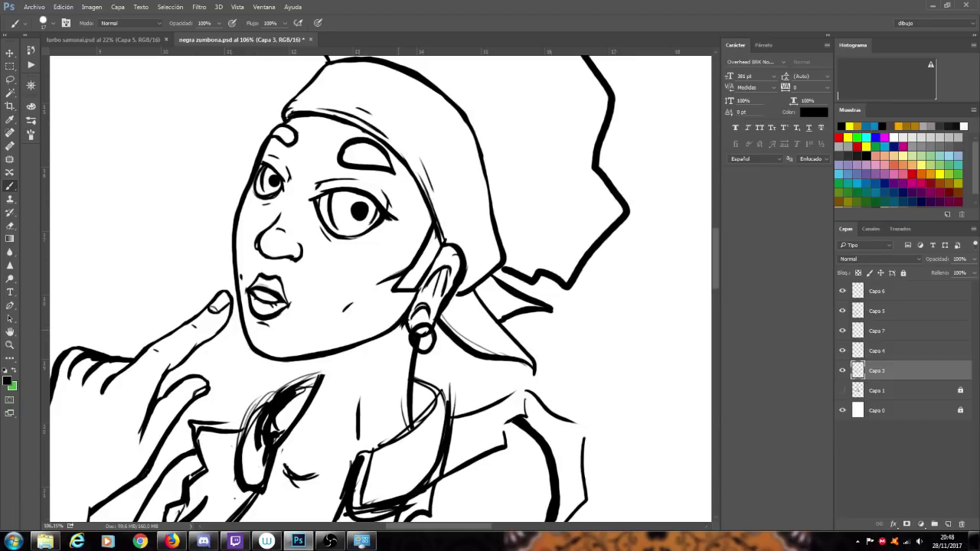
click(876, 350)
click(842, 349)
click(841, 350)
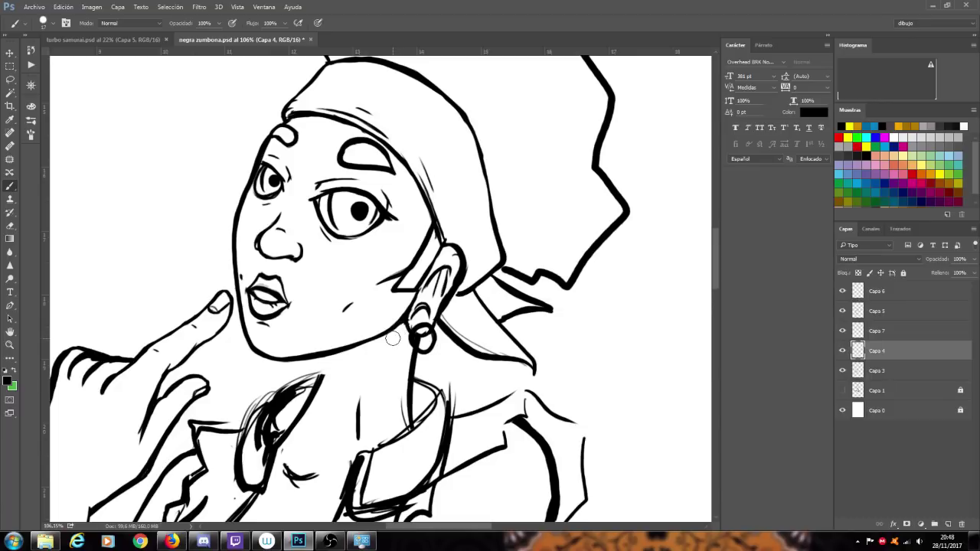
mouse_move(426, 293)
mouse_down()
mouse_move(454, 273)
mouse_move(445, 270)
mouse_move(429, 311)
mouse_up()
drag(412, 325, 426, 351)
click(882, 370)
drag(421, 339, 424, 336)
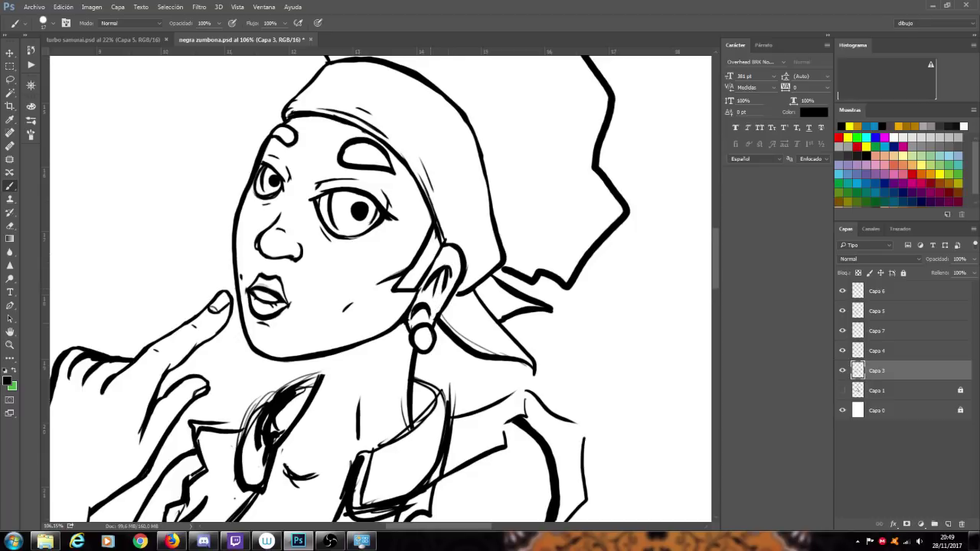
- Tidy and thicken the ear's upper contour where it meets the sideburn and the headscarf edge
click(878, 350)
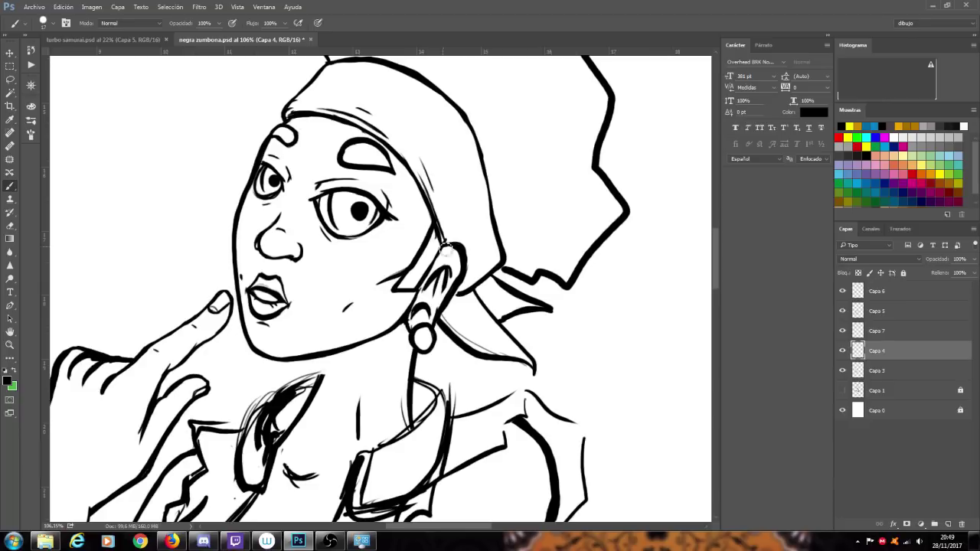
mouse_move(423, 282)
mouse_down()
mouse_move(441, 253)
mouse_move(437, 220)
mouse_up()
click(877, 372)
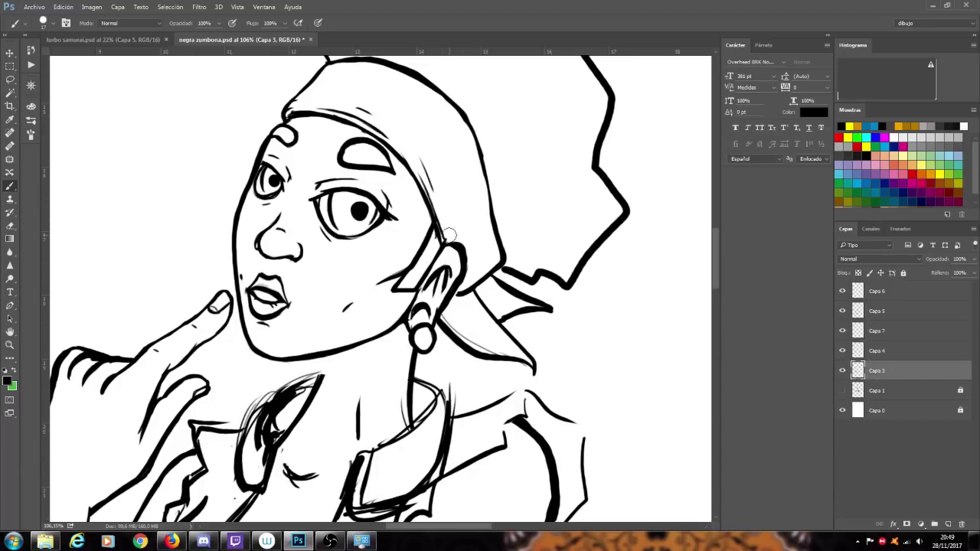
click(877, 354)
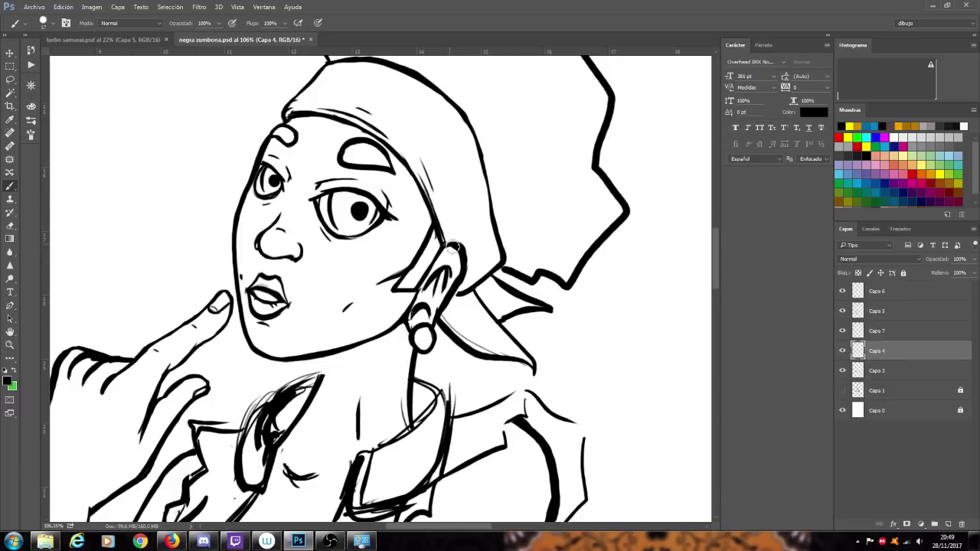
- Strengthen the larger eye's inner corner, extending the lid line toward the nose
key(ctrl+0)
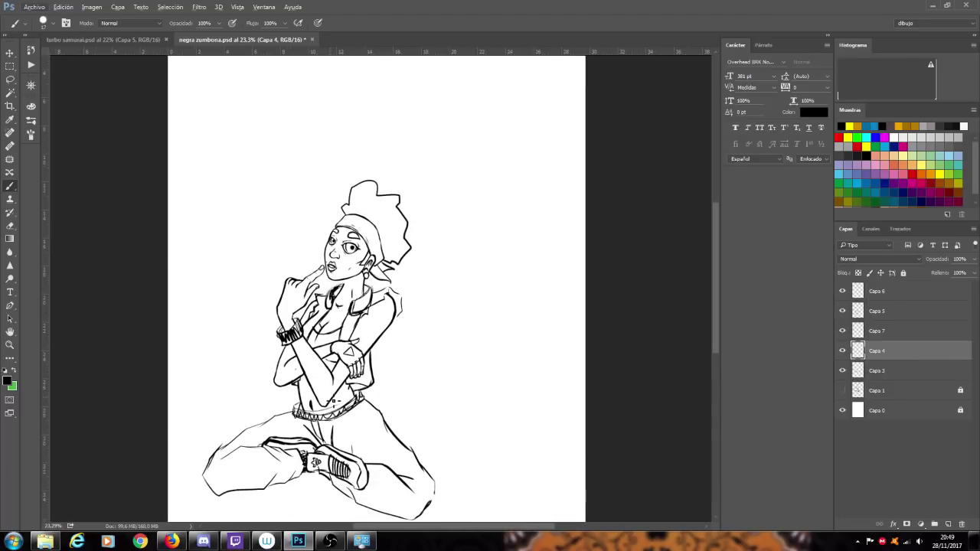
scroll(364, 191, up, 13)
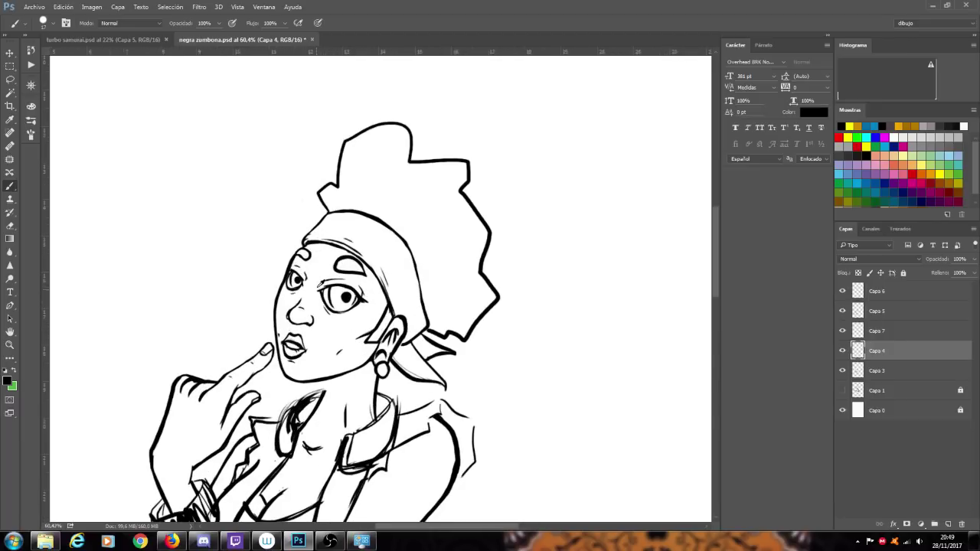
scroll(429, 279, up, 1)
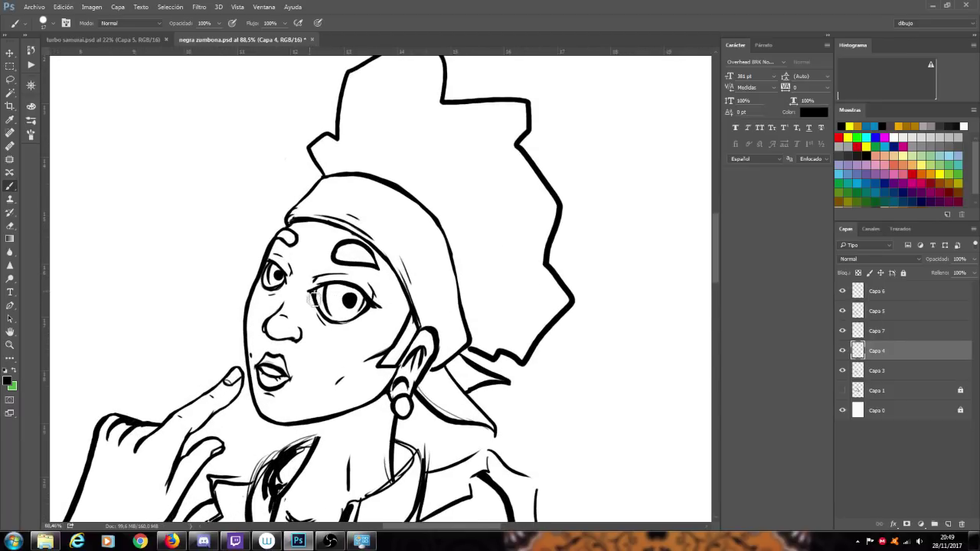
drag(319, 312, 331, 326)
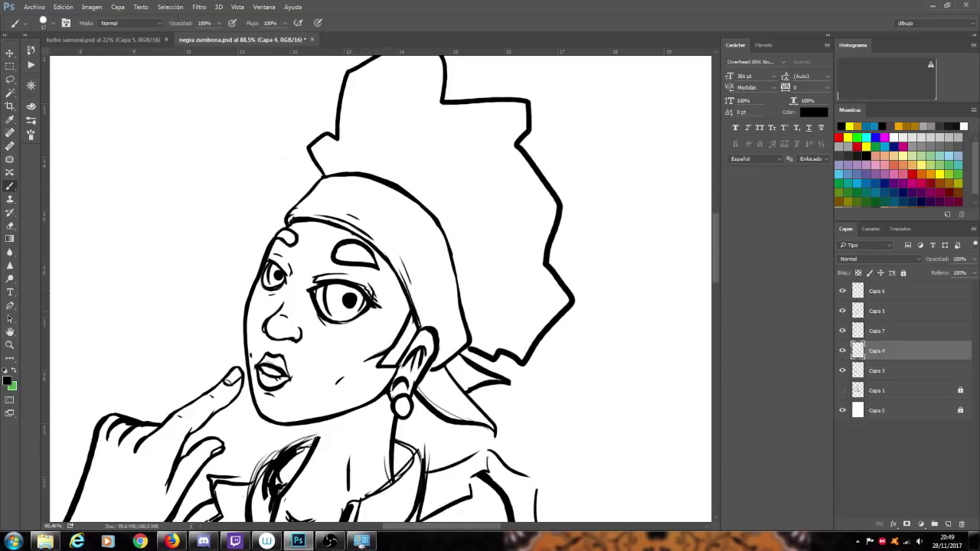
- Thicken the larger eye's outer corner and upper lashes, and erase the middle of its lower lid line
scroll(443, 325, up, 5)
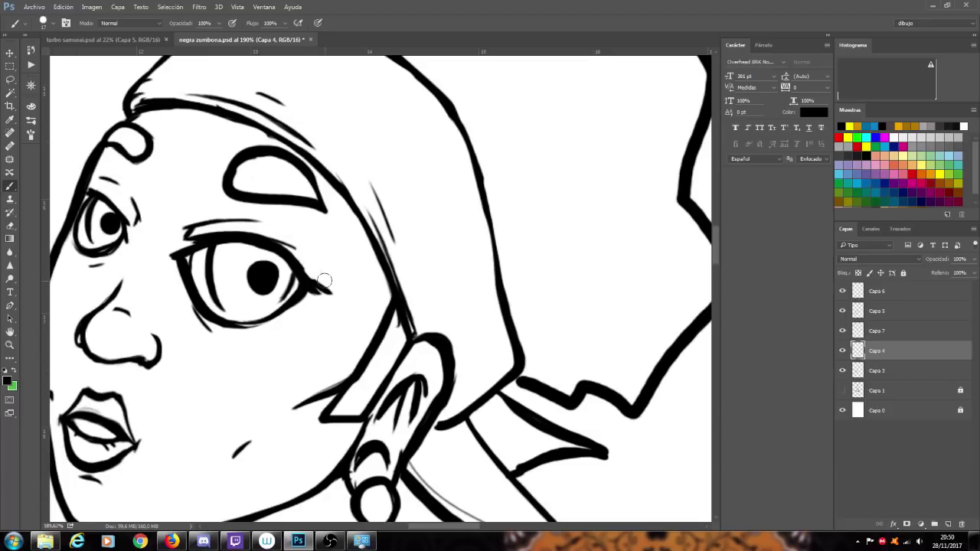
drag(309, 282, 331, 292)
mouse_move(272, 240)
mouse_down()
mouse_move(298, 251)
mouse_move(311, 276)
mouse_up()
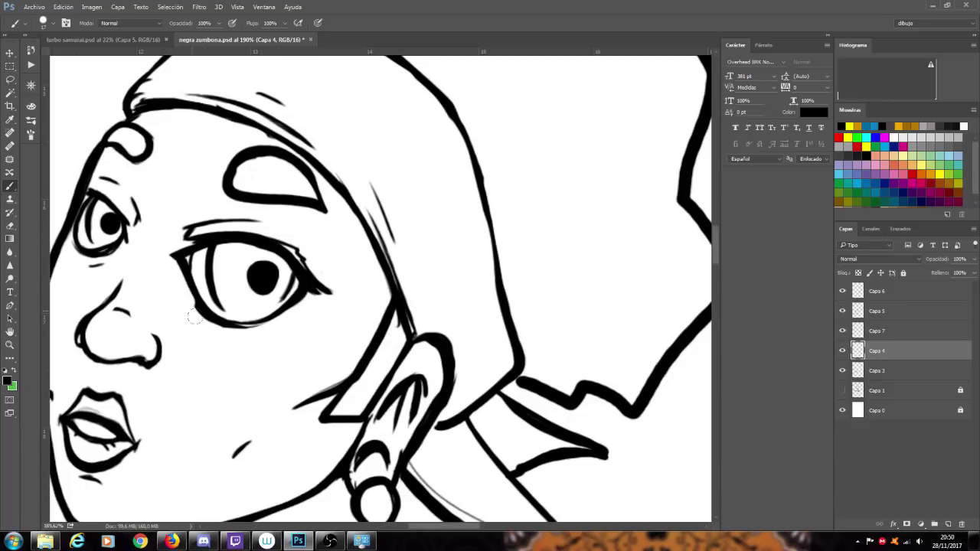
key(ctrl+z)
key(ctrl+alt+z)
key(ctrl+alt+z)
- Sketch two crossed adhesive bandages with rounded ends on the cheek below the larger eye
scroll(260, 330, down, 8)
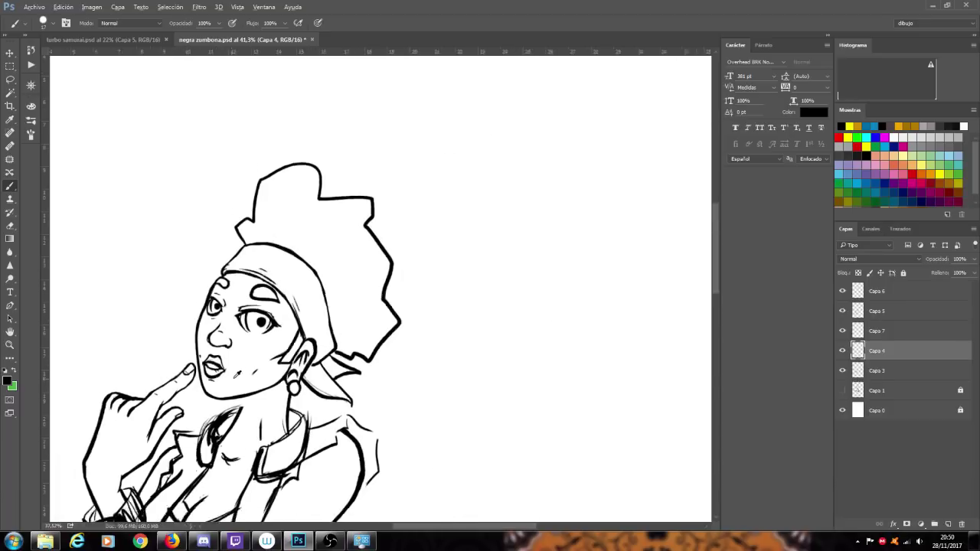
scroll(198, 402, up, 4)
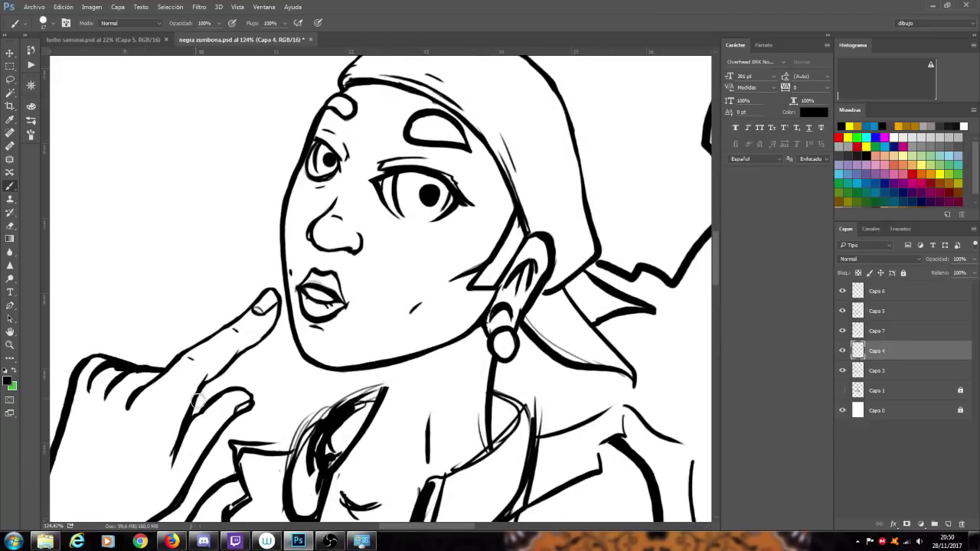
drag(381, 269, 435, 241)
mouse_move(389, 285)
mouse_down()
mouse_move(381, 269)
mouse_move(417, 295)
mouse_up()
mouse_move(430, 260)
mouse_down()
mouse_move(402, 229)
mouse_move(388, 243)
mouse_up()
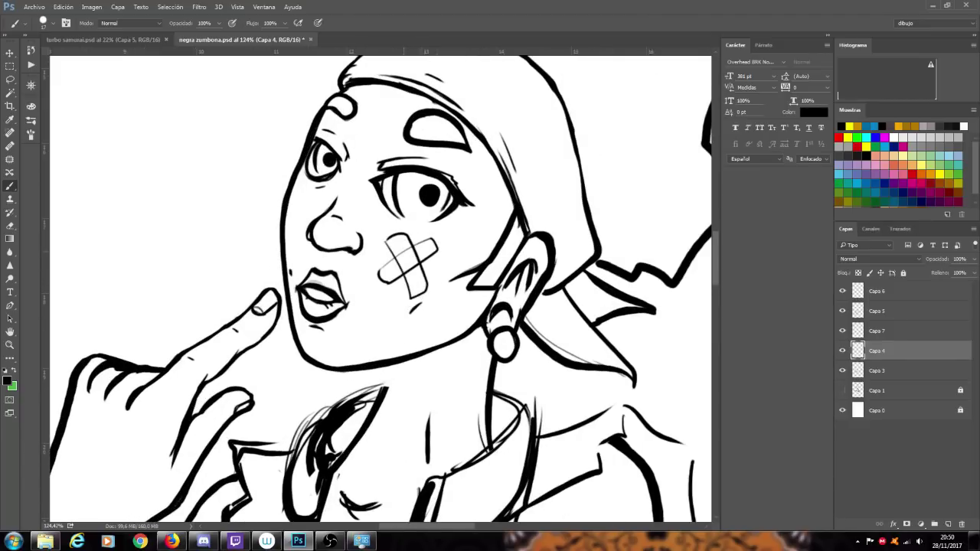
- Clean up the crossed bandage outlines on the cheek and dot the square pad at their centre
click(403, 239)
click(399, 241)
click(398, 247)
click(410, 277)
click(413, 275)
drag(435, 240, 433, 251)
click(411, 263)
click(416, 264)
mouse_move(392, 279)
mouse_down()
mouse_move(380, 272)
mouse_move(399, 256)
mouse_up()
- Thicken the outlines of the crossed cheek bandages and complete the dots on their pad
scroll(427, 274, down, 10)
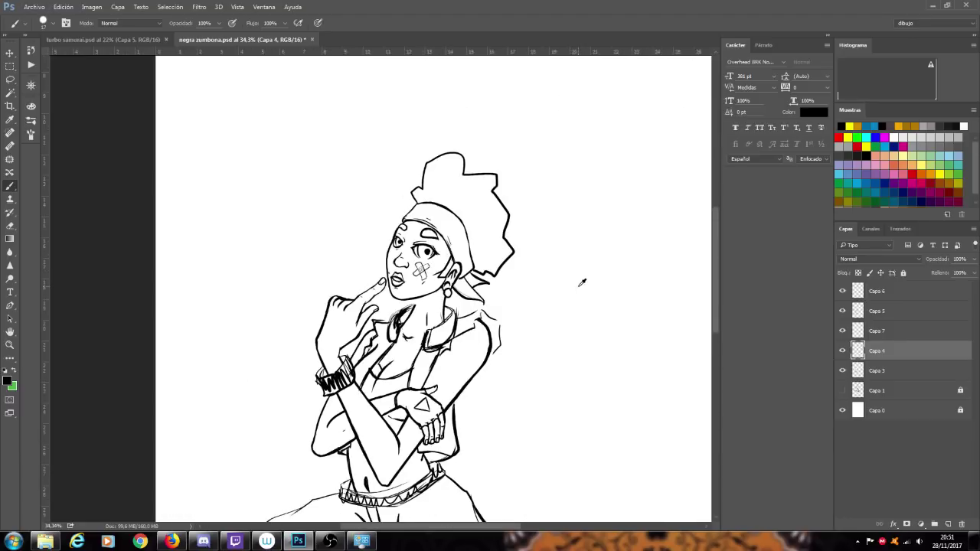
scroll(582, 282, up, 1)
scroll(575, 295, down, 2)
scroll(574, 306, up, 4)
scroll(358, 287, up, 4)
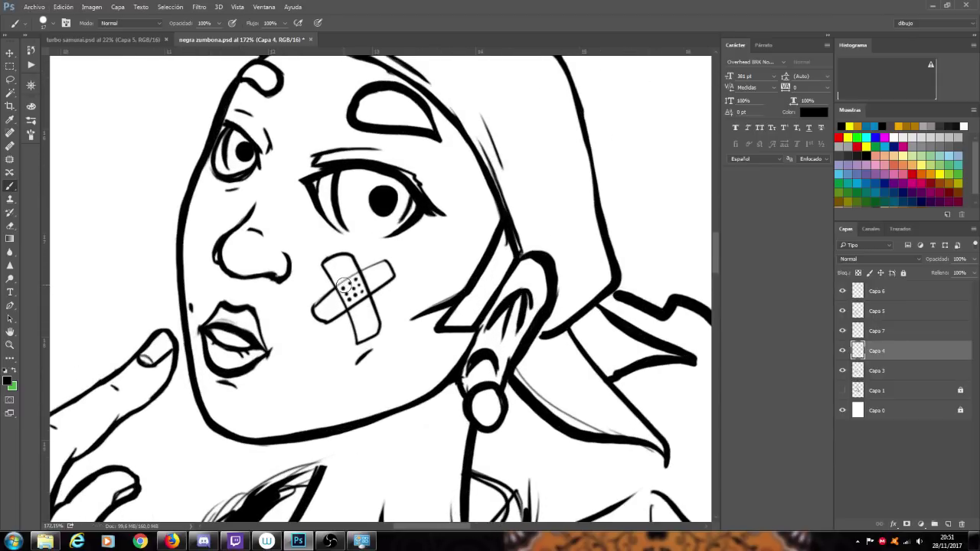
mouse_move(335, 288)
mouse_down()
mouse_move(325, 271)
mouse_move(331, 257)
mouse_move(356, 268)
mouse_move(372, 298)
mouse_move(342, 301)
mouse_move(352, 310)
mouse_move(370, 294)
mouse_move(327, 294)
mouse_move(312, 312)
mouse_move(331, 320)
mouse_move(353, 309)
mouse_move(357, 346)
mouse_move(380, 327)
mouse_move(369, 297)
mouse_move(391, 258)
mouse_move(385, 294)
mouse_move(372, 299)
mouse_up()
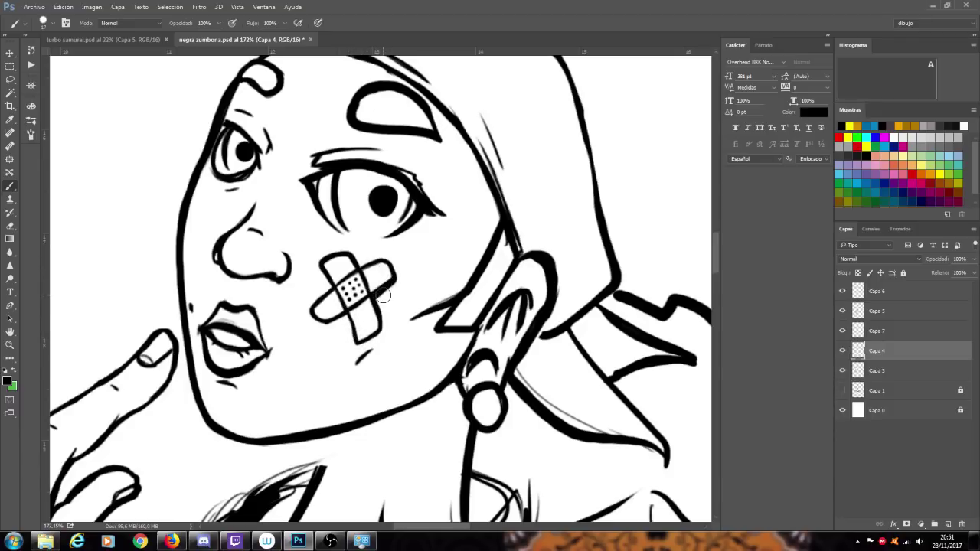
- Add a new empty layer directly above Capa 4
scroll(384, 296, down, 5)
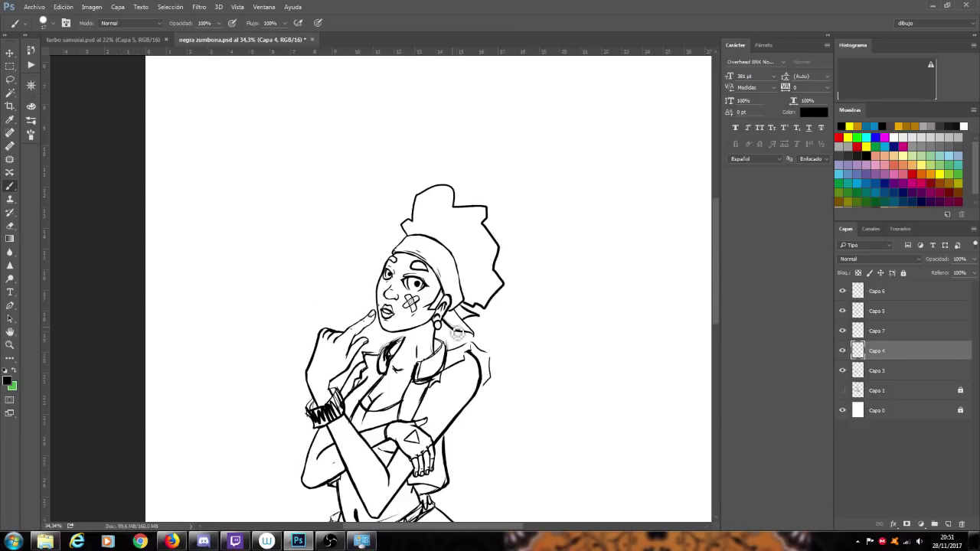
scroll(457, 333, down, 2)
scroll(562, 280, down, 1)
scroll(580, 322, up, 1)
scroll(577, 311, up, 1)
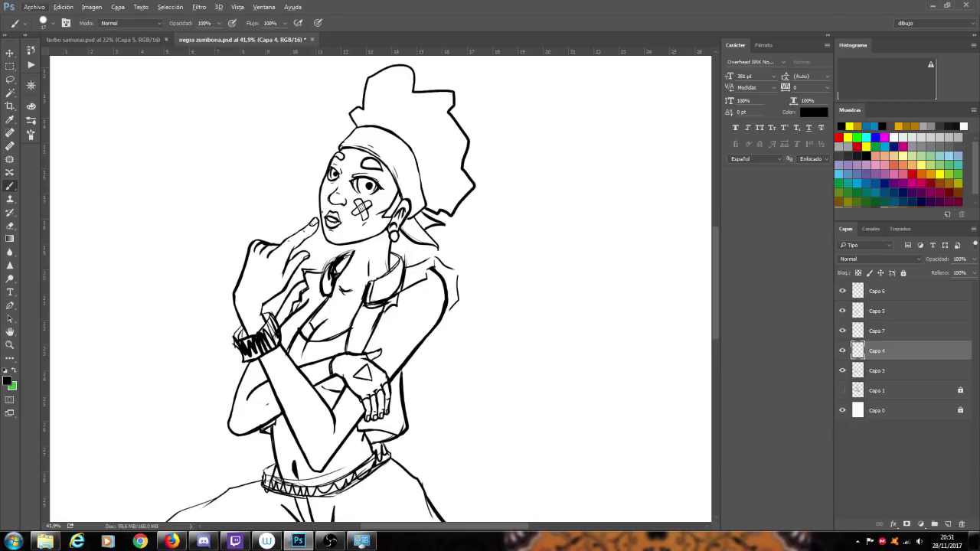
click(947, 525)
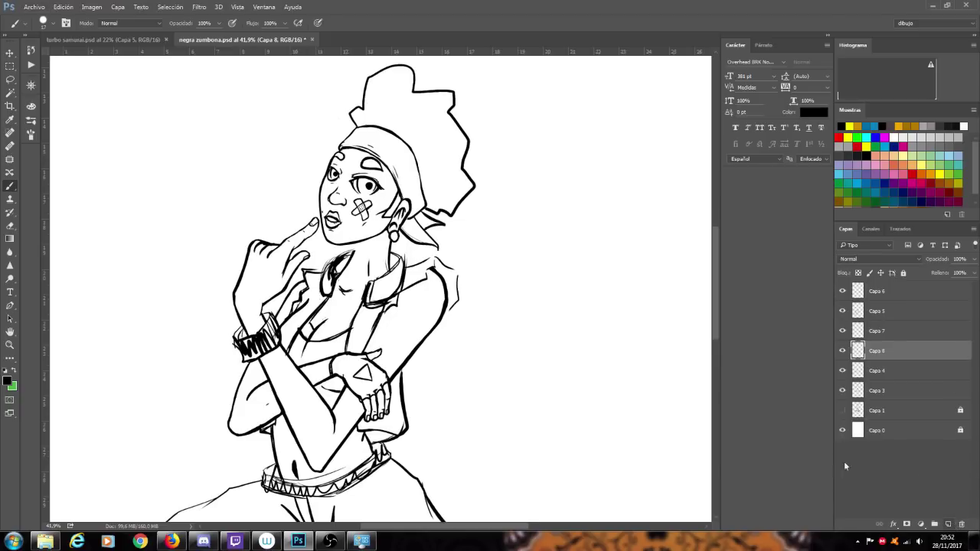
- Try a round emblem on the upper arm near the shoulder, filled with crossing double lines inside an inner circle
scroll(647, 429, up, 2)
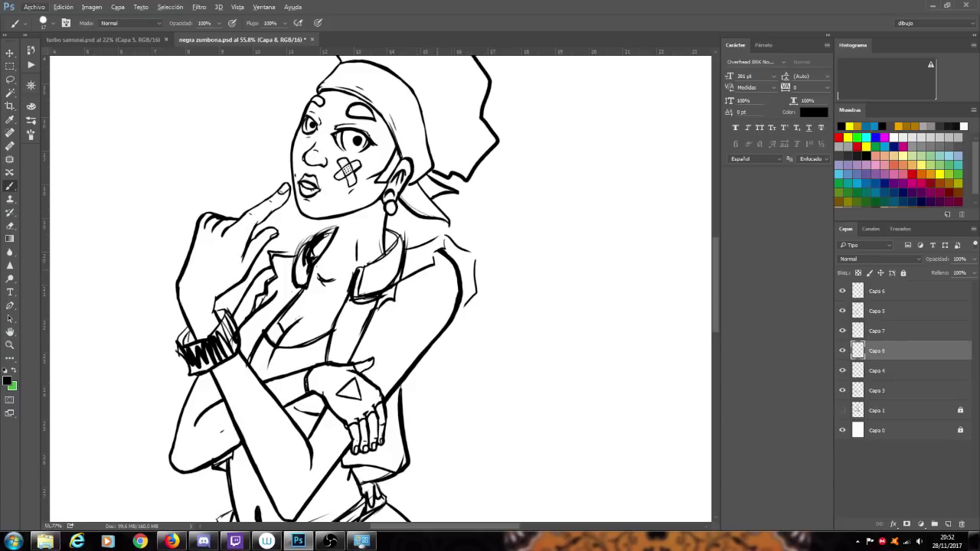
mouse_move(438, 265)
mouse_down()
mouse_move(427, 283)
mouse_move(437, 301)
mouse_move(447, 307)
mouse_move(463, 291)
mouse_move(456, 272)
mouse_move(429, 275)
mouse_move(426, 297)
mouse_move(455, 306)
mouse_move(459, 281)
mouse_up()
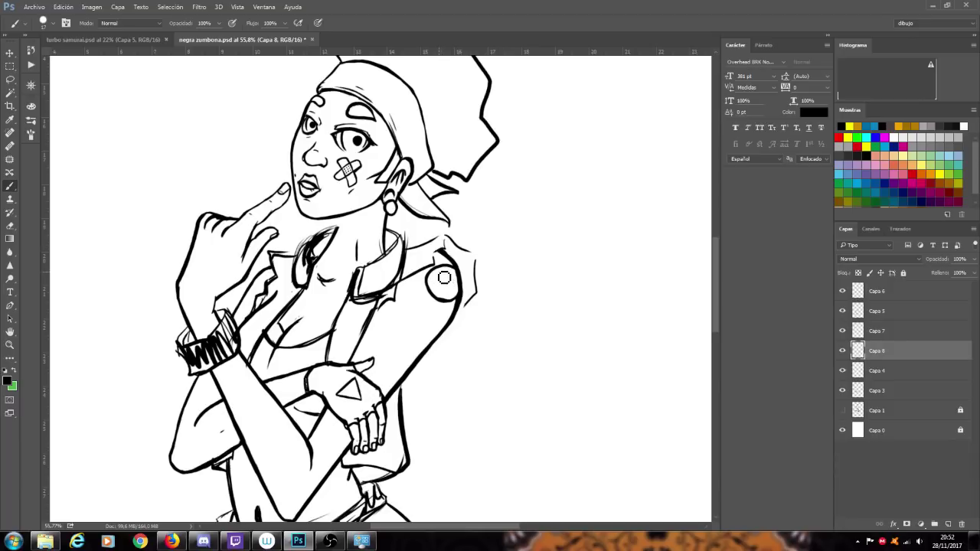
mouse_move(440, 271)
mouse_down()
mouse_move(447, 297)
mouse_move(444, 283)
mouse_move(457, 286)
mouse_up()
key(ctrl+z)
mouse_move(461, 288)
mouse_down()
mouse_move(451, 302)
mouse_move(438, 290)
mouse_up()
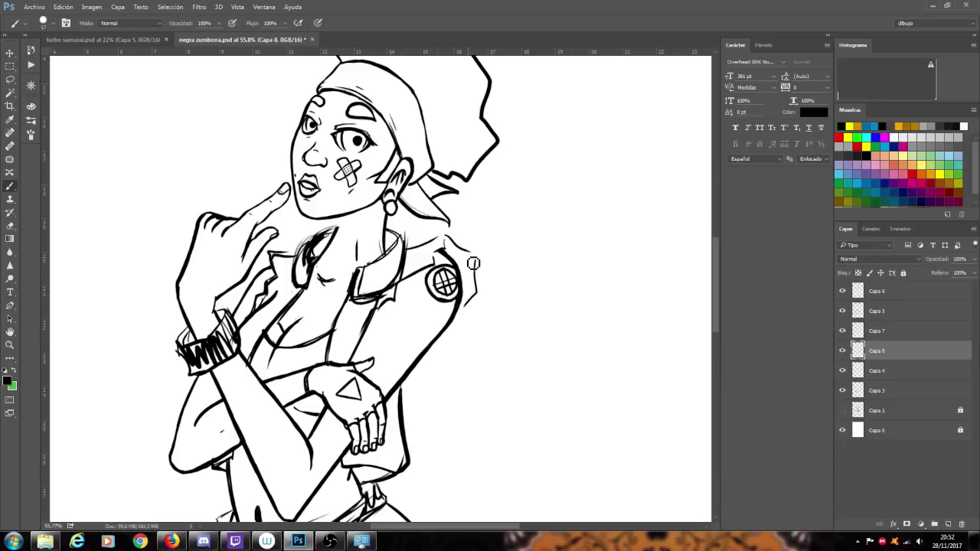
- Undo all the strokes of the round emblem on the upper arm
scroll(473, 263, down, 5)
scroll(517, 294, up, 9)
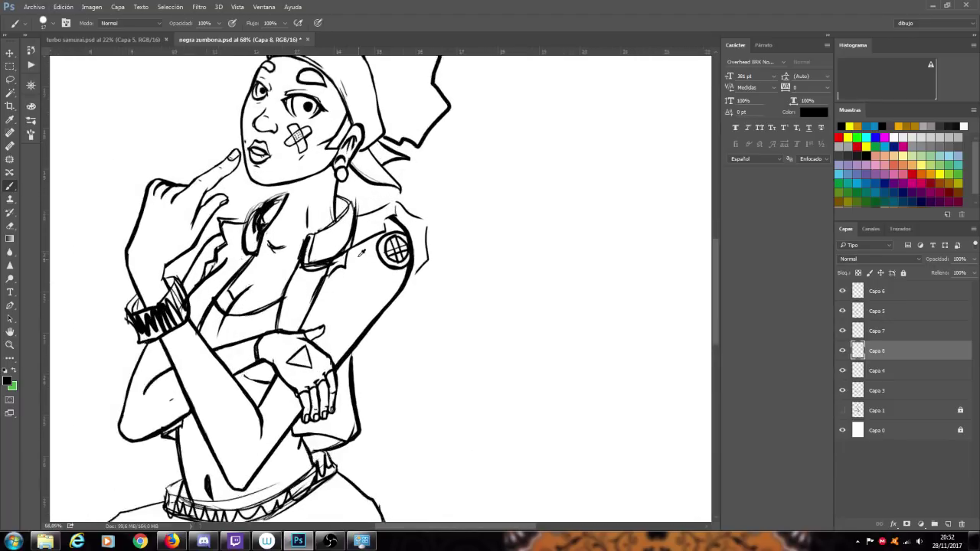
key(ctrl+alt+z)
key(ctrl+alt+z)
key(ctrl+alt+z)
key(ctrl+alt+z)
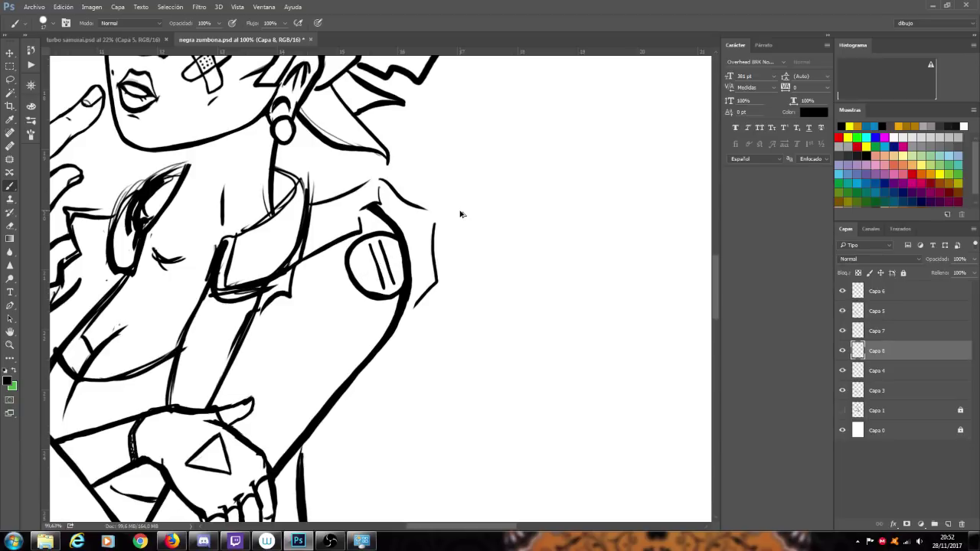
key(ctrl+alt+z)
key(ctrl+alt+z)
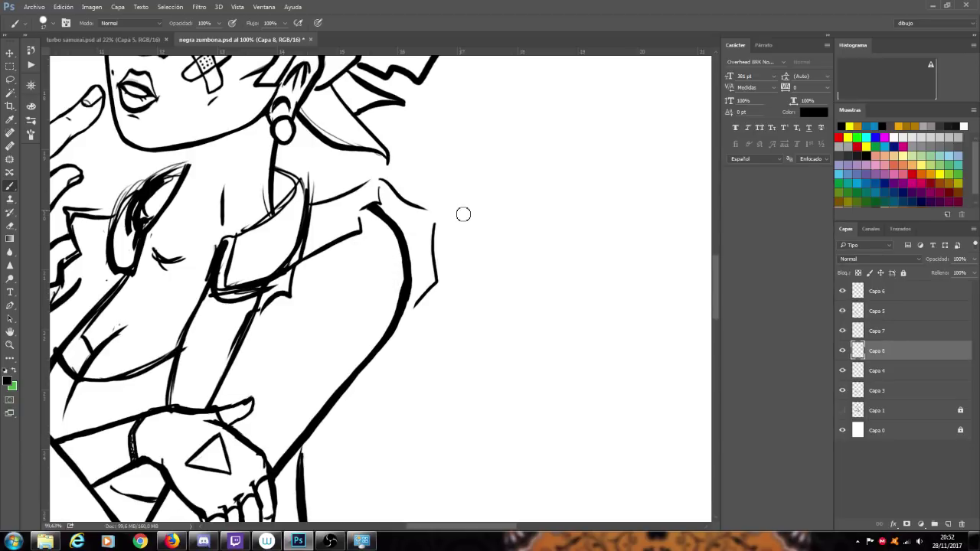
- Switch to Firefox and search the web for "panter" in a new tab
click(171, 541)
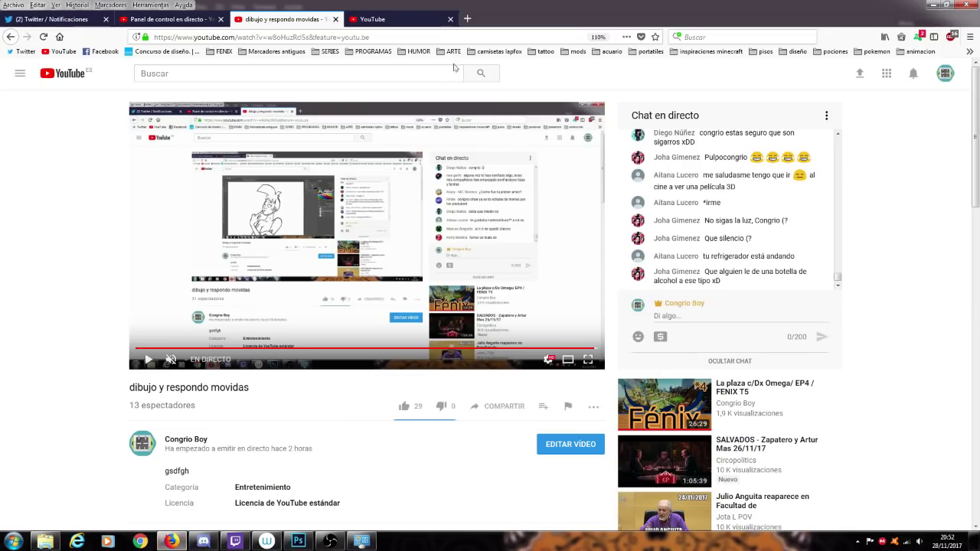
click(467, 18)
click(699, 36)
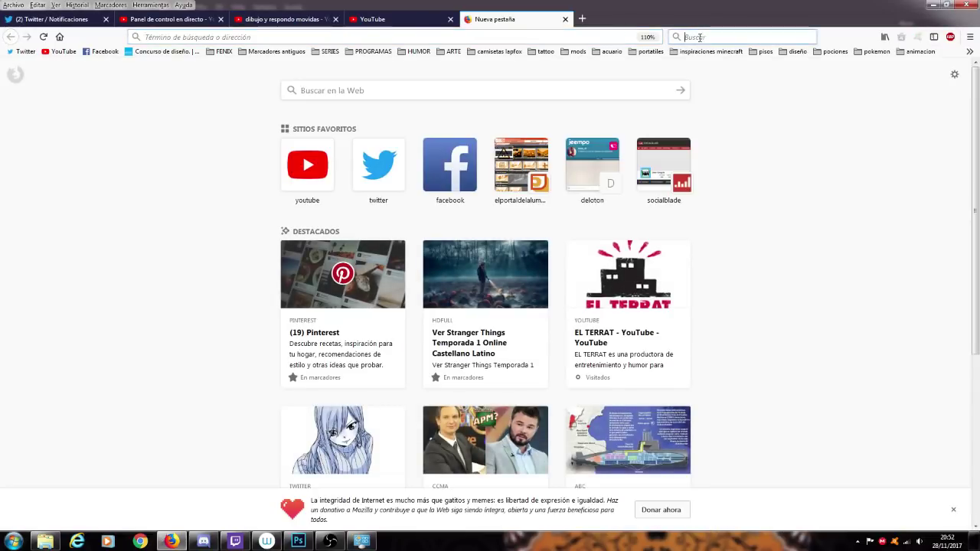
text(panter)
key(Return)
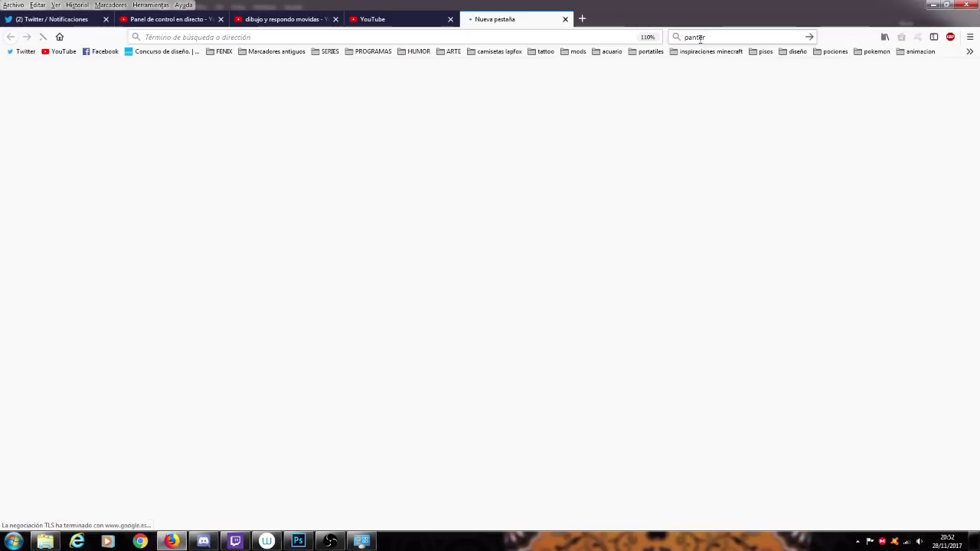
- Refine the web search to "panter tatto" and open the black climbing panther from the image results
click(165, 78)
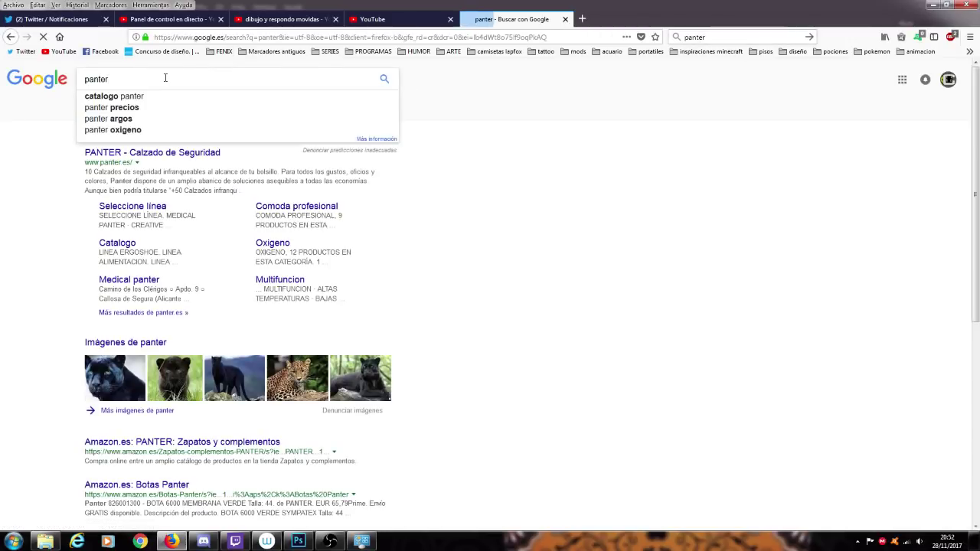
text(tatto)
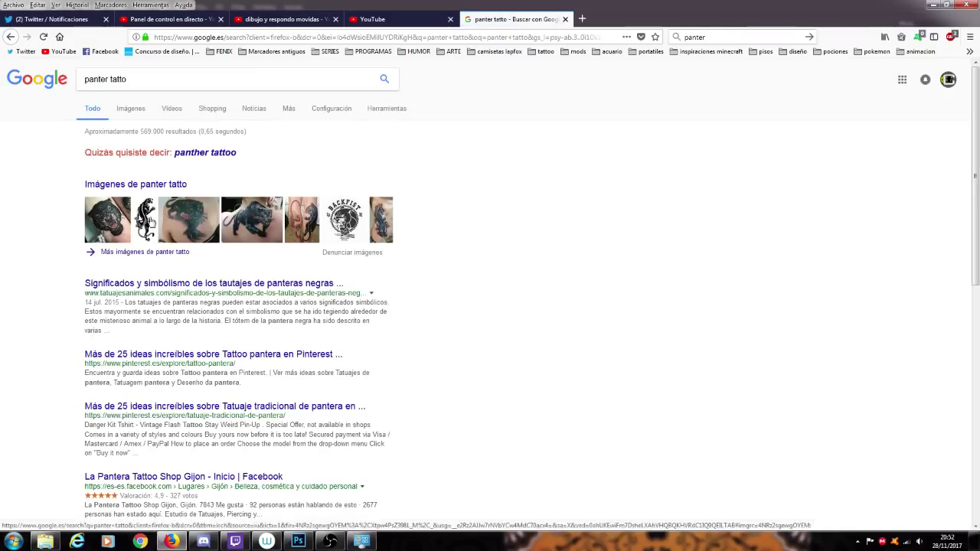
click(157, 221)
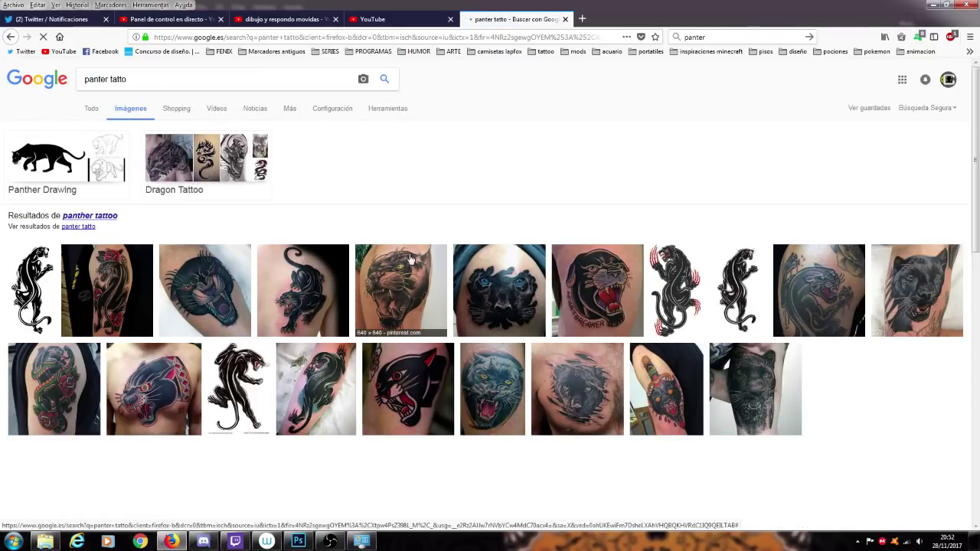
click(38, 287)
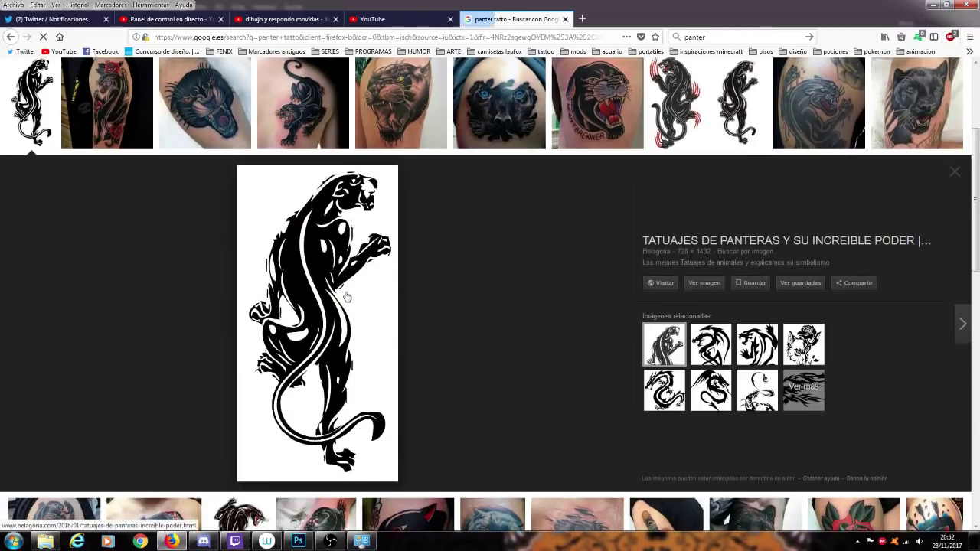
- Save the panther image as tatuajes-de-panteras-05 in the chica pensando folder inside DIBUJANDO on the Elements drive
right_click(346, 294)
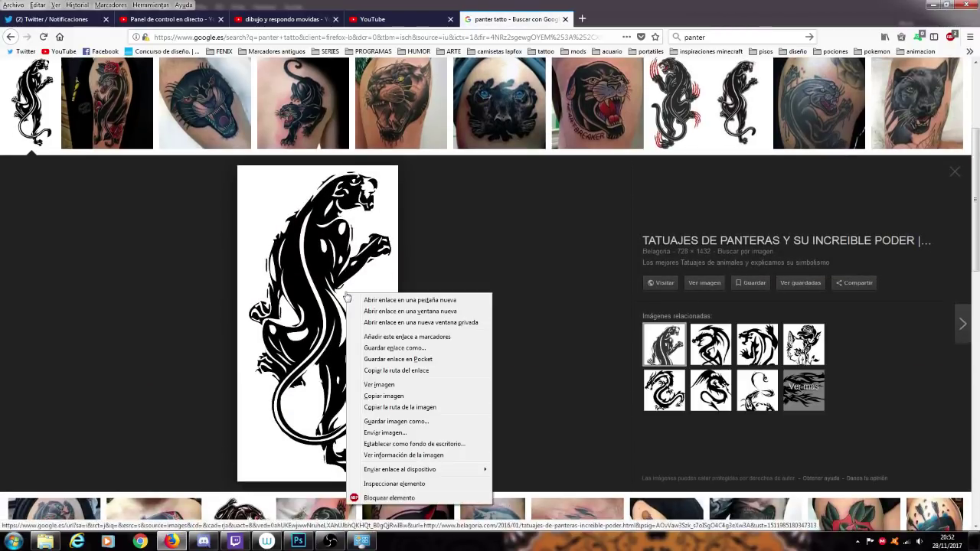
click(423, 422)
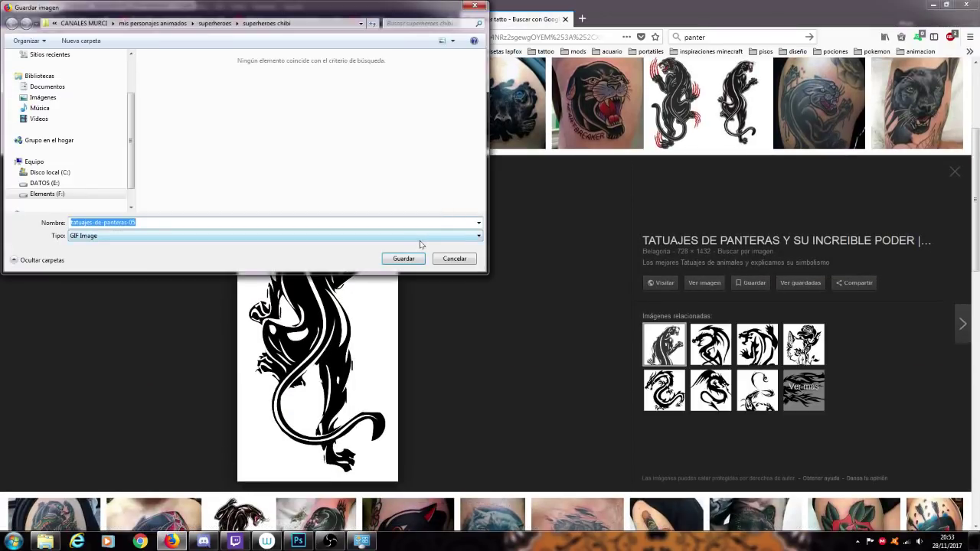
click(45, 194)
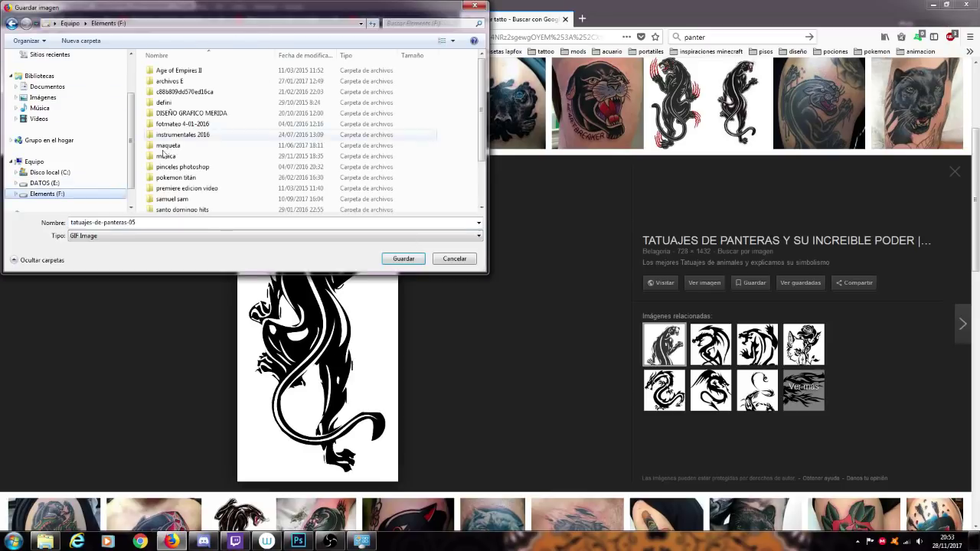
double_click(178, 198)
double_click(186, 135)
click(184, 136)
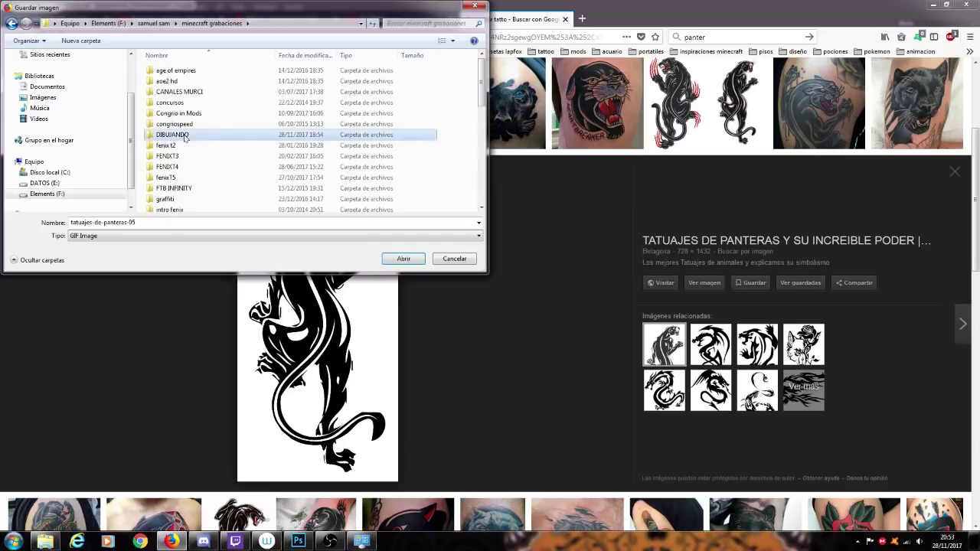
double_click(185, 136)
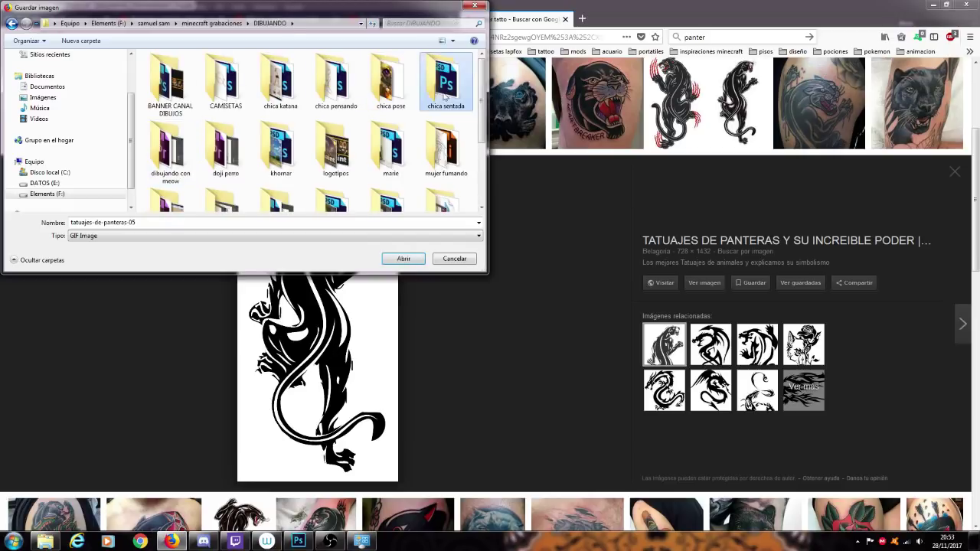
double_click(335, 80)
click(388, 259)
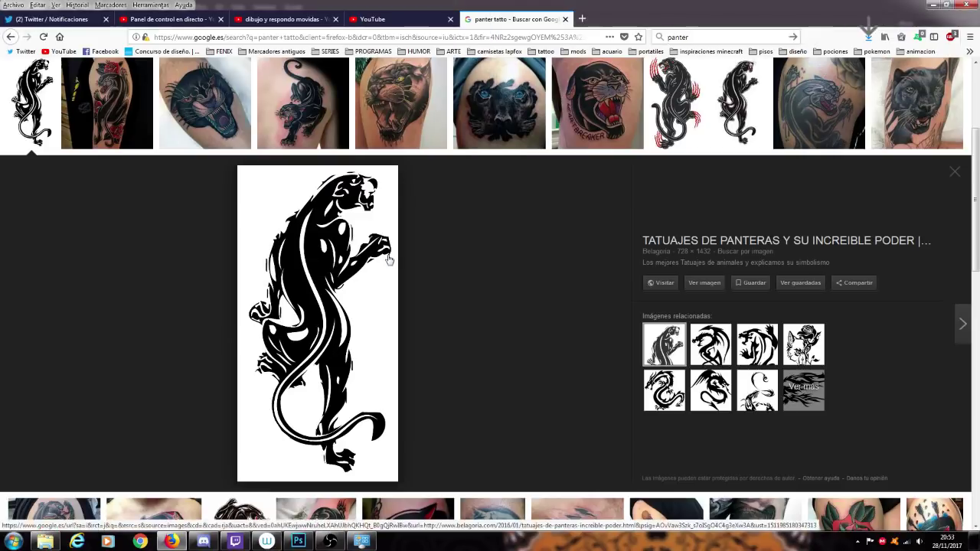
- Switch to Photoshop and add a new empty layer directly above Capa 4 in negra zumbona.psd
click(298, 542)
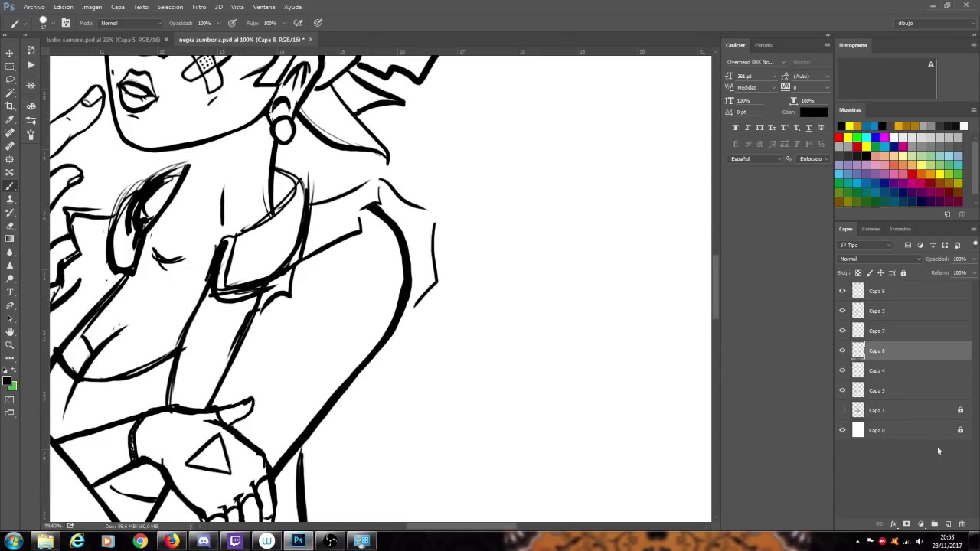
click(882, 375)
click(948, 524)
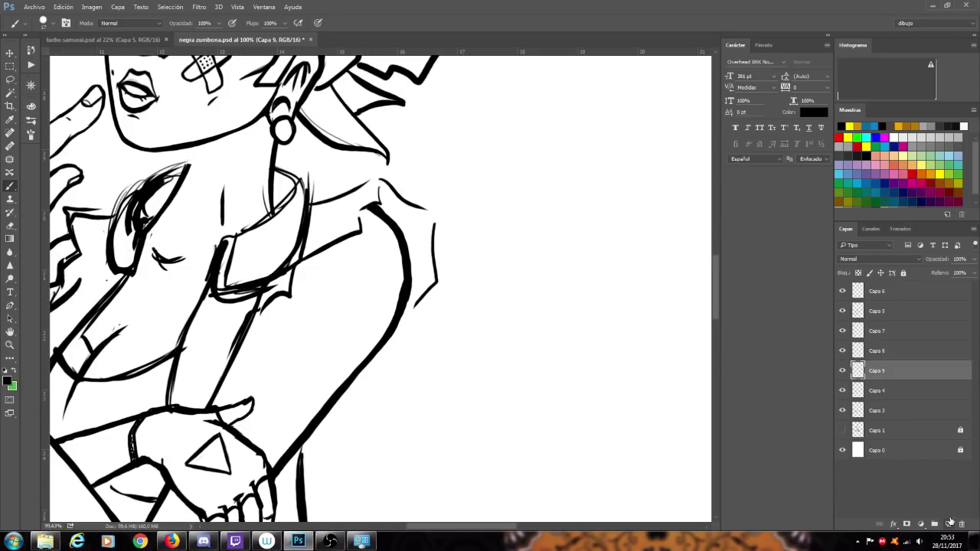
- Place tatuajes-de-panteras-05 from the chica pensando folder into the open drawing
click(44, 541)
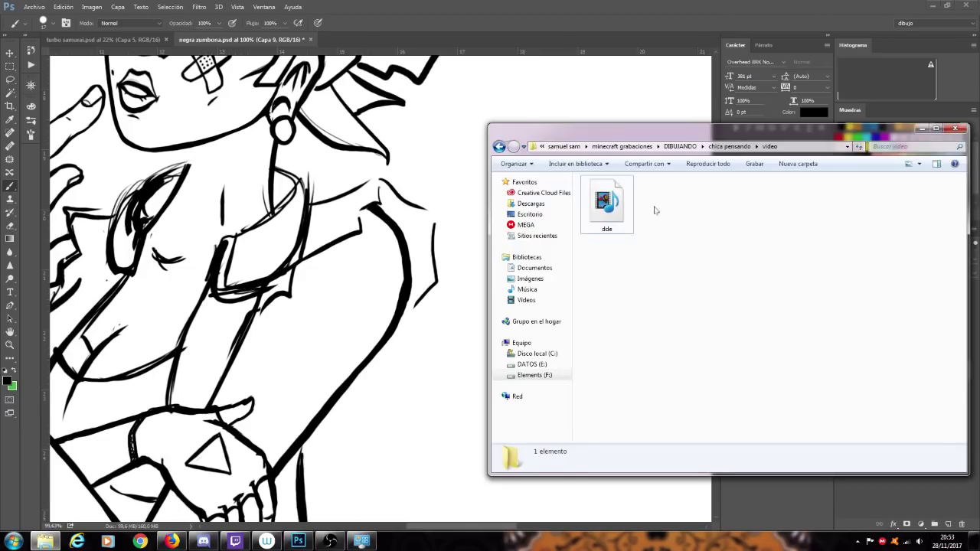
key(BackSpace)
drag(826, 206, 389, 310)
- Scale the placed panther to about 6.3%, rotate it about 33 degrees and fit it onto the woman's upper arm
scroll(389, 310, down, 10)
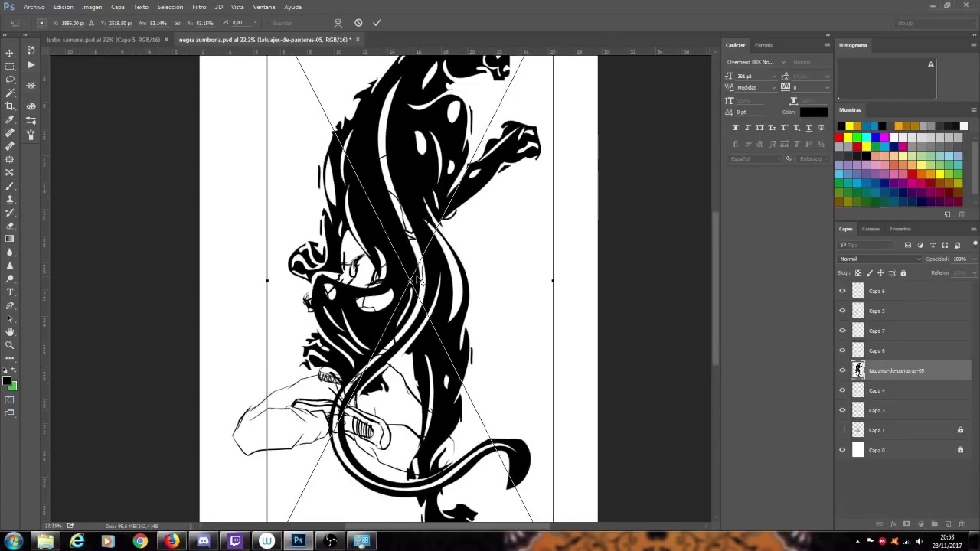
drag(476, 116, 393, 243)
scroll(375, 203, up, 3)
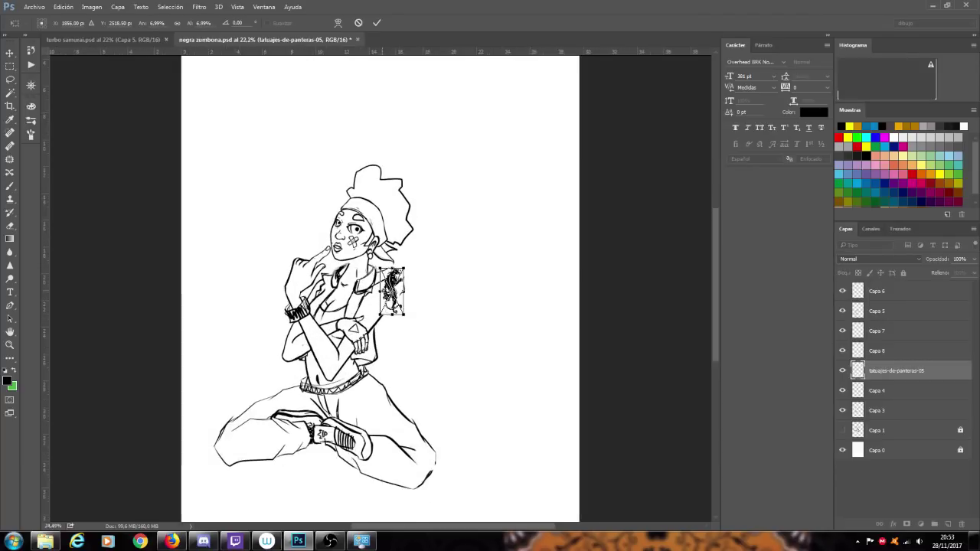
scroll(379, 283, up, 5)
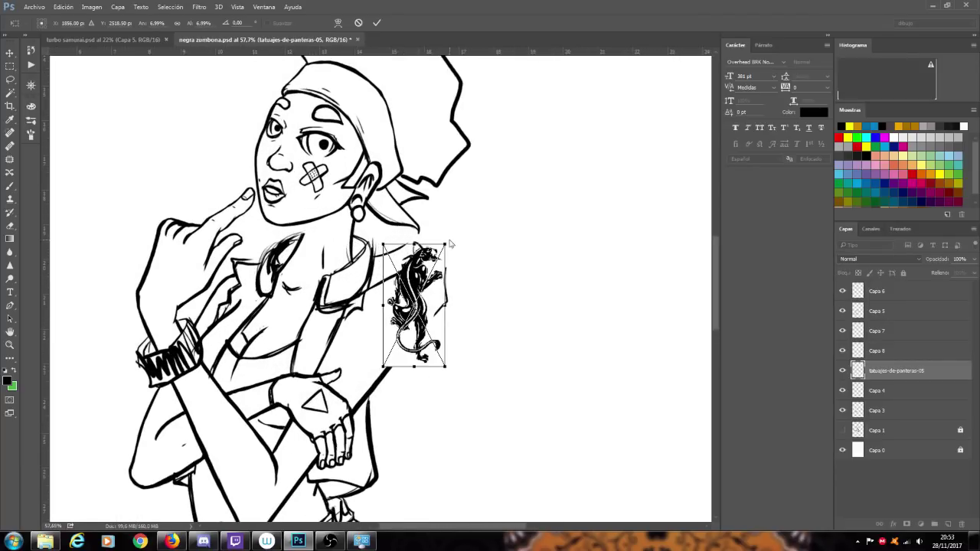
drag(447, 238, 465, 270)
drag(417, 306, 385, 329)
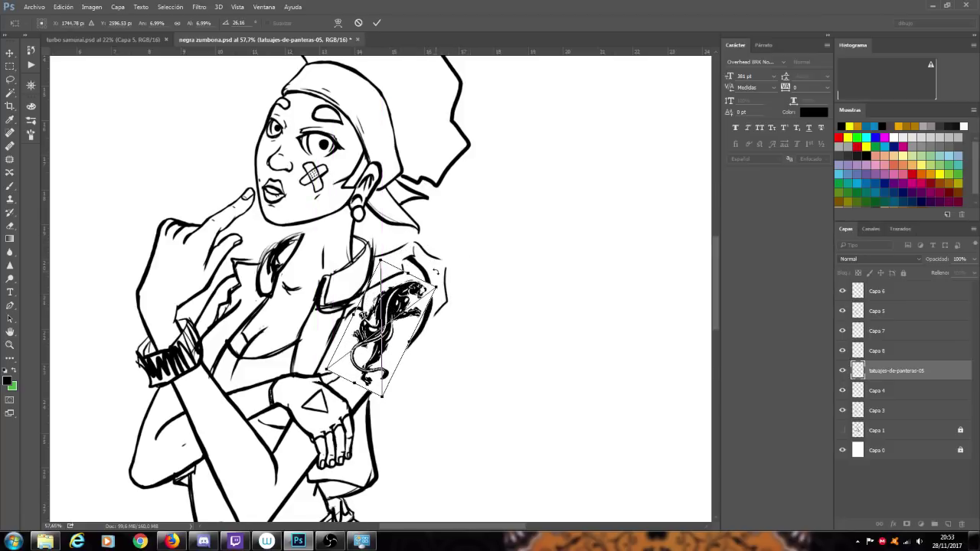
drag(440, 285, 450, 298)
drag(400, 328, 404, 324)
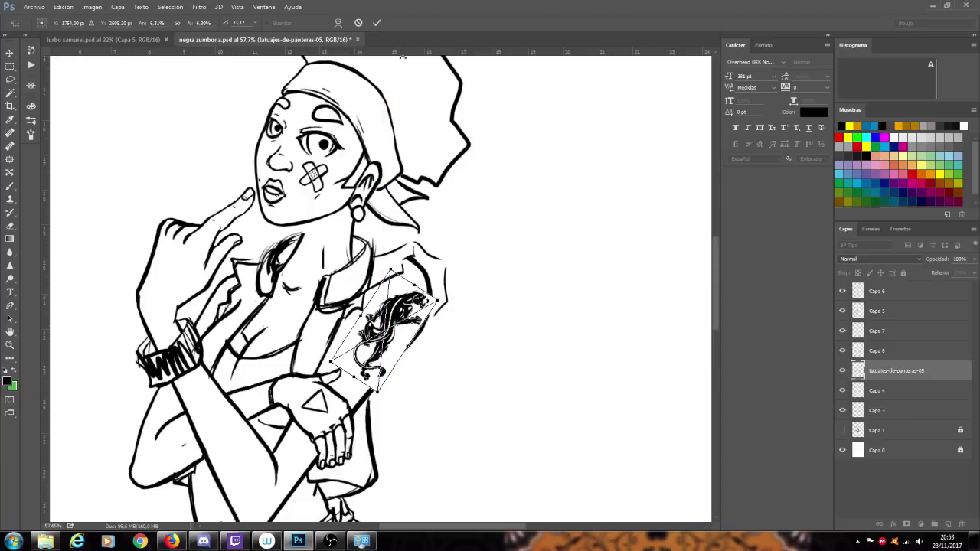
click(377, 22)
- Lower the opacity of the tatuajes-de-panteras-05 layer to 24%
drag(975, 261, 937, 273)
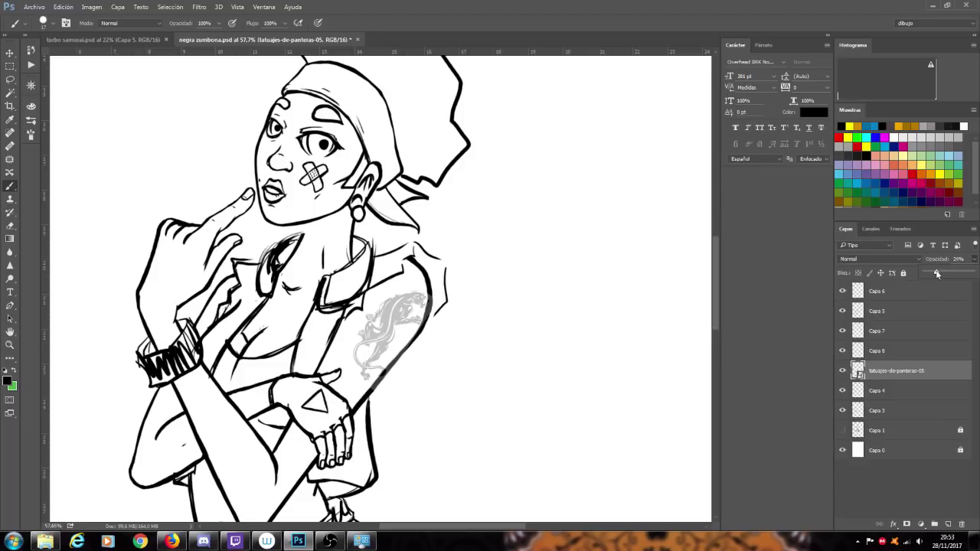
scroll(551, 341, down, 5)
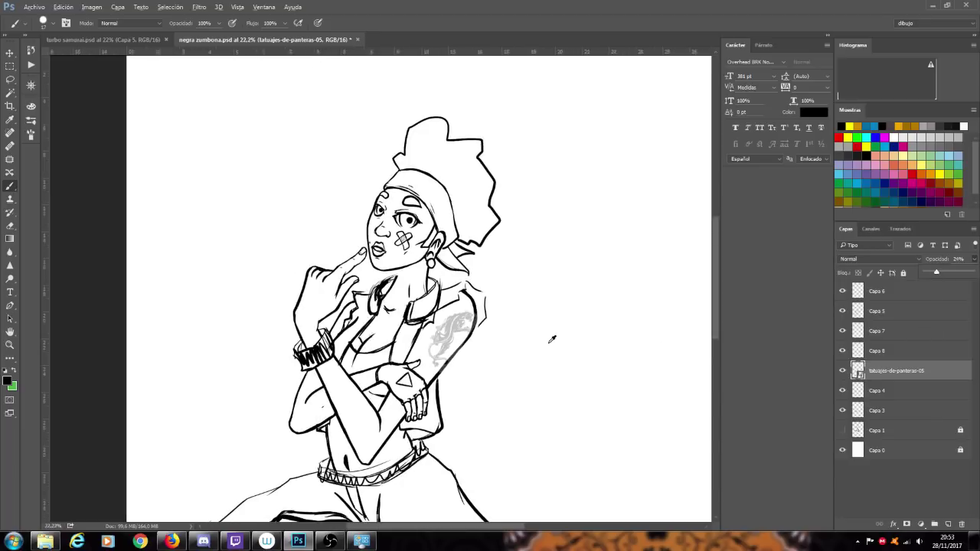
scroll(589, 403, up, 2)
scroll(507, 304, up, 1)
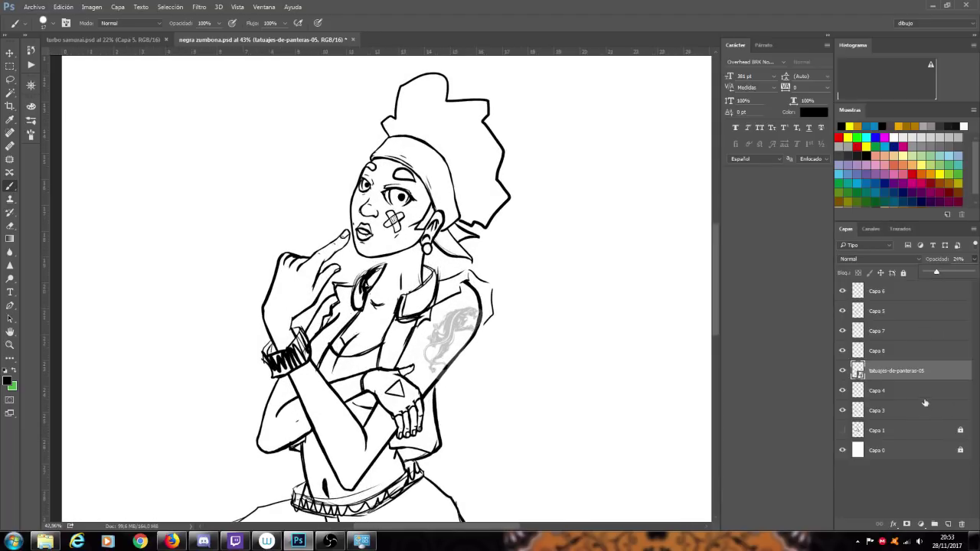
- On Capa 8, trace the faded panther's head, back, belly, front legs and upper hind paw in black
click(881, 351)
click(842, 351)
click(843, 351)
scroll(524, 341, up, 2)
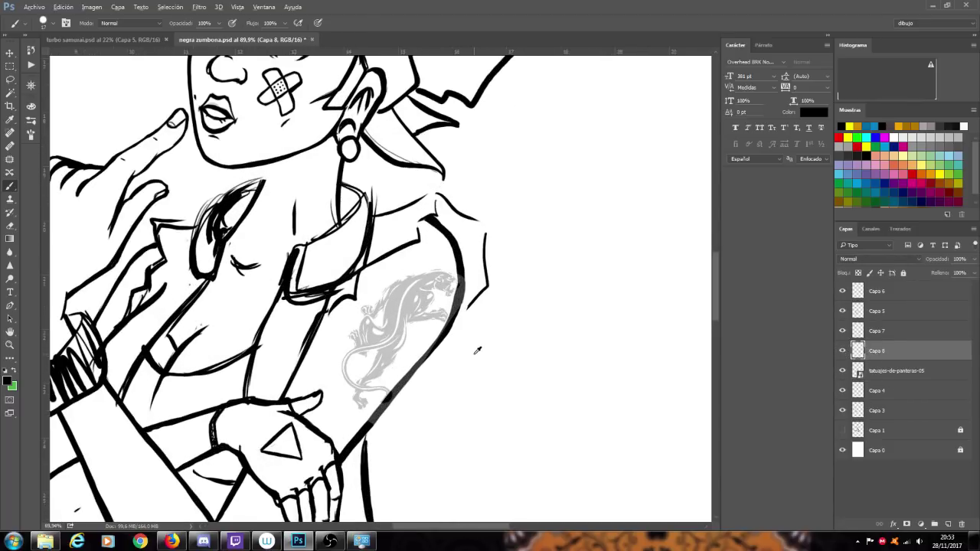
scroll(438, 308, up, 1)
scroll(434, 300, up, 1)
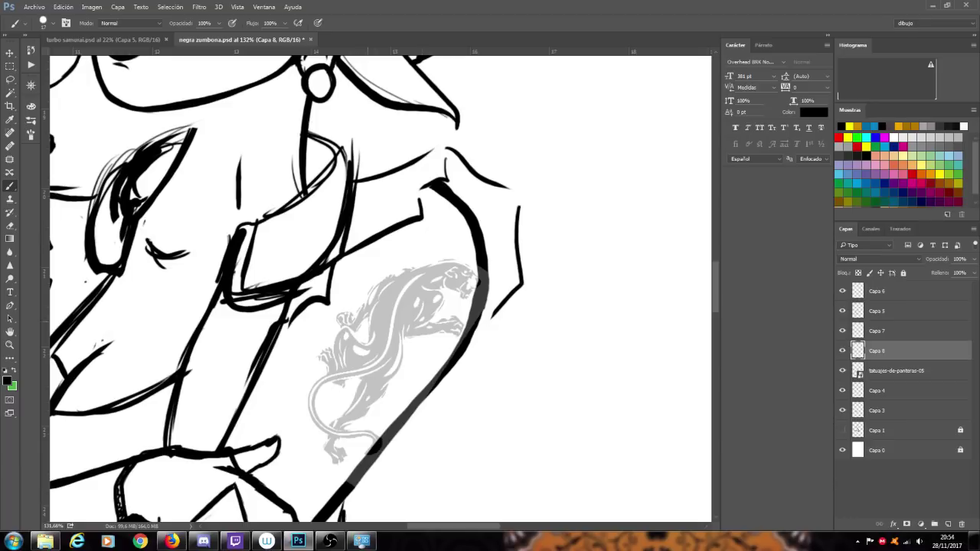
mouse_move(335, 367)
mouse_down()
mouse_move(337, 335)
mouse_move(348, 327)
mouse_move(367, 342)
mouse_move(376, 333)
mouse_move(370, 322)
mouse_move(389, 283)
mouse_up()
mouse_move(344, 325)
mouse_down()
mouse_move(344, 310)
mouse_move(352, 308)
mouse_move(358, 325)
mouse_move(381, 287)
mouse_move(417, 266)
mouse_up()
mouse_move(416, 271)
mouse_down()
mouse_move(463, 265)
mouse_move(479, 290)
mouse_move(468, 301)
mouse_move(455, 267)
mouse_move(444, 274)
mouse_move(470, 283)
mouse_move(438, 293)
mouse_move(446, 303)
mouse_move(422, 326)
mouse_move(467, 329)
mouse_move(404, 357)
mouse_move(385, 390)
mouse_up()
drag(406, 338, 438, 332)
mouse_move(332, 348)
mouse_down()
mouse_move(320, 363)
mouse_move(327, 374)
mouse_move(339, 365)
mouse_up()
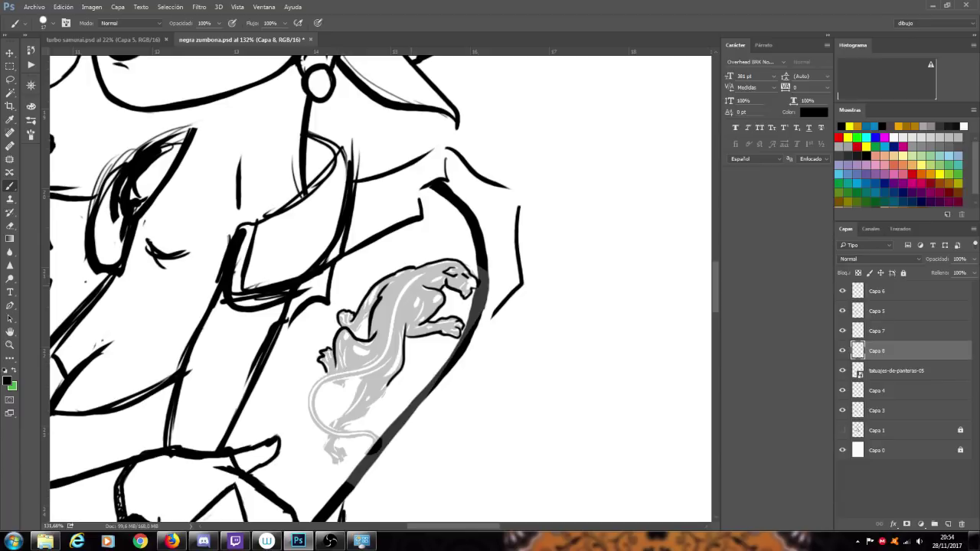
- Trace the panther's lower hind leg and paw, the line along its back and the curled tail
drag(334, 381, 345, 383)
mouse_move(388, 388)
mouse_down()
mouse_move(344, 431)
mouse_move(330, 429)
mouse_move(364, 385)
mouse_up()
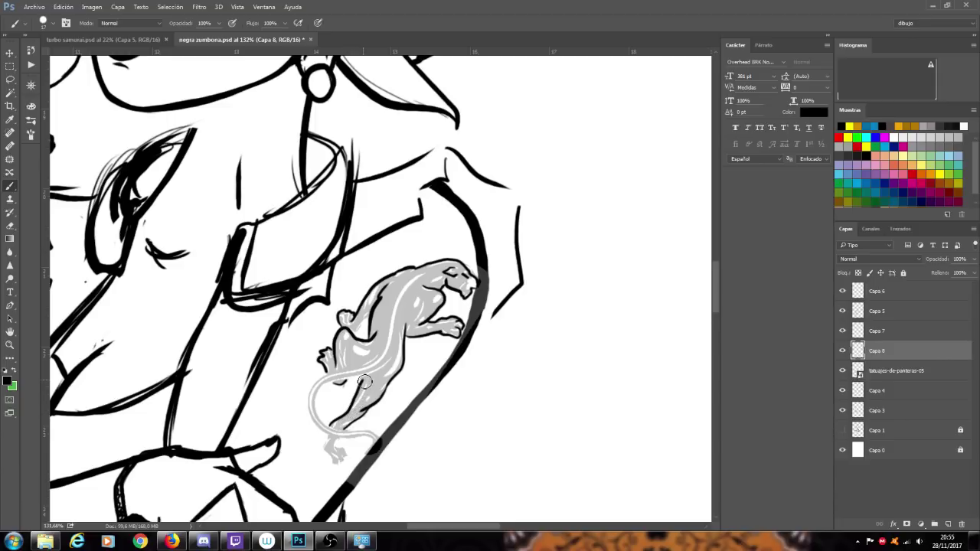
mouse_move(423, 277)
mouse_down()
mouse_move(379, 361)
mouse_move(310, 394)
mouse_move(310, 421)
mouse_move(329, 436)
mouse_move(370, 441)
mouse_move(374, 455)
mouse_up()
mouse_move(320, 393)
mouse_down()
mouse_move(311, 413)
mouse_move(320, 426)
mouse_move(375, 437)
mouse_move(383, 448)
mouse_up()
mouse_move(318, 413)
mouse_down()
mouse_move(331, 382)
mouse_move(378, 368)
mouse_move(418, 288)
mouse_up()
mouse_move(327, 433)
mouse_down()
mouse_move(342, 470)
mouse_move(337, 447)
mouse_move(339, 458)
mouse_up()
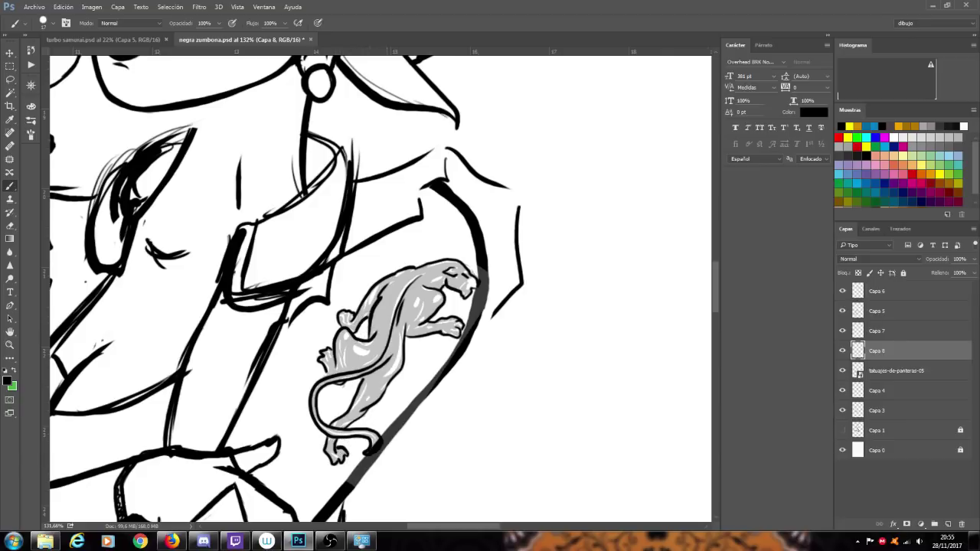
- Hide the tatuajes-de-panteras-05 layer and check the traced panther against the whole figure
click(842, 371)
scroll(575, 379, down, 10)
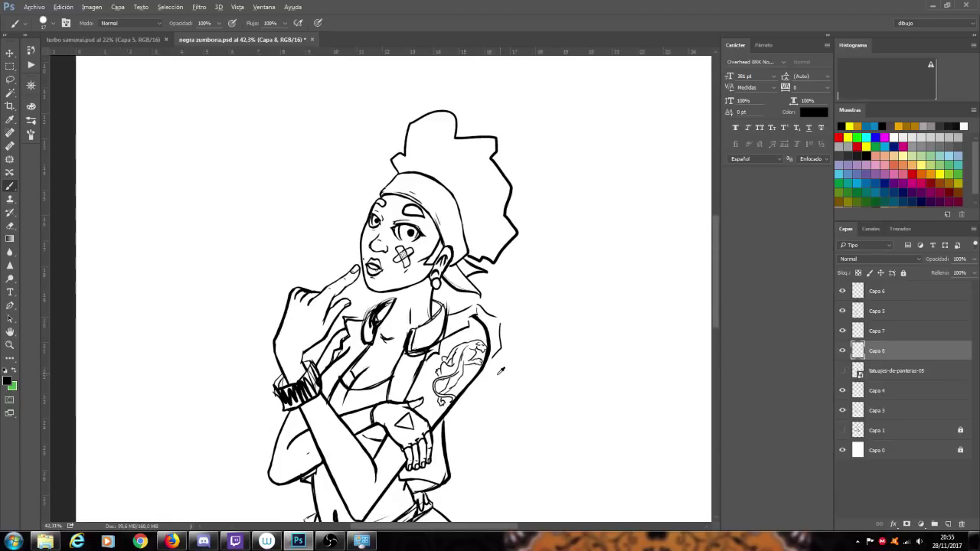
scroll(575, 422, down, 3)
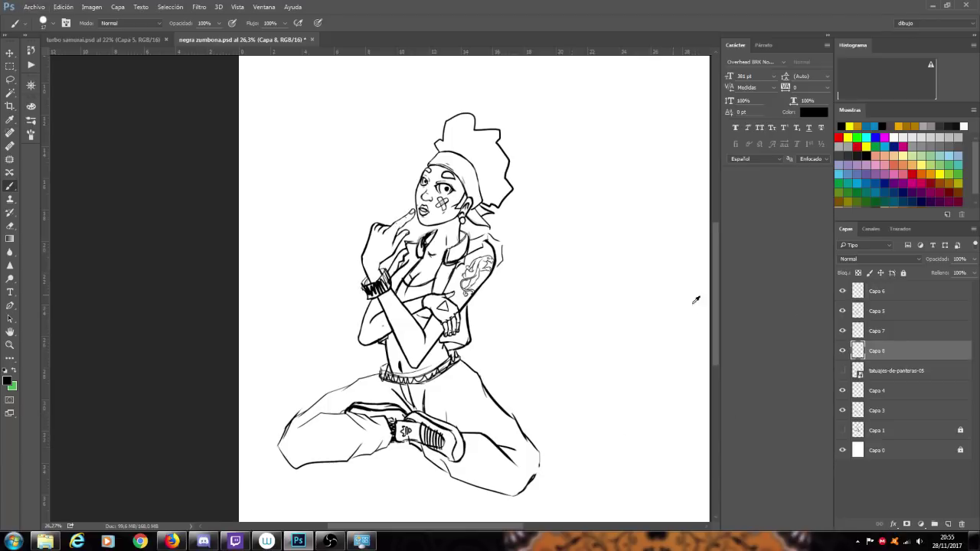
scroll(569, 256, up, 2)
scroll(524, 245, up, 2)
scroll(524, 244, up, 1)
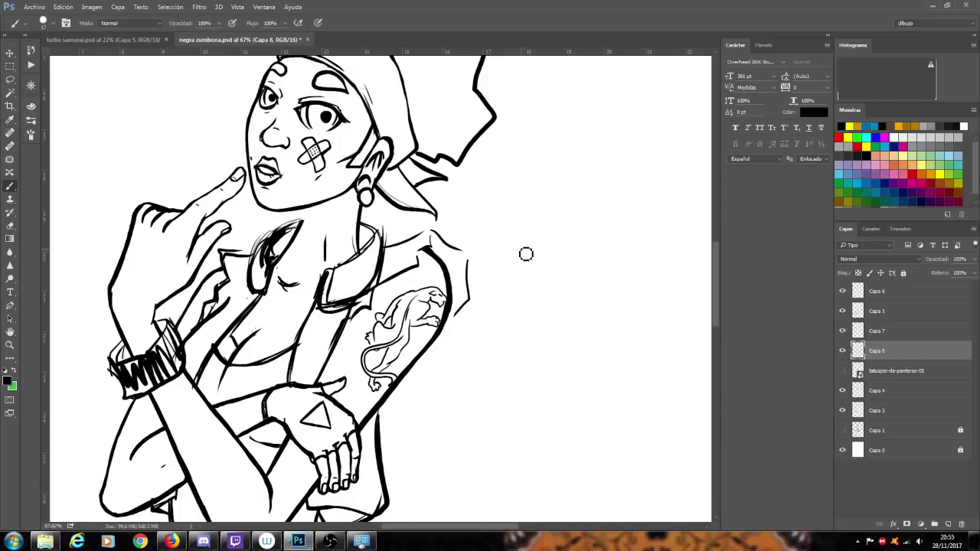
- Thicken the panther tattoo's outlines along the head, belly, legs, paws and curled tail
drag(425, 309, 434, 320)
scroll(397, 346, up, 2)
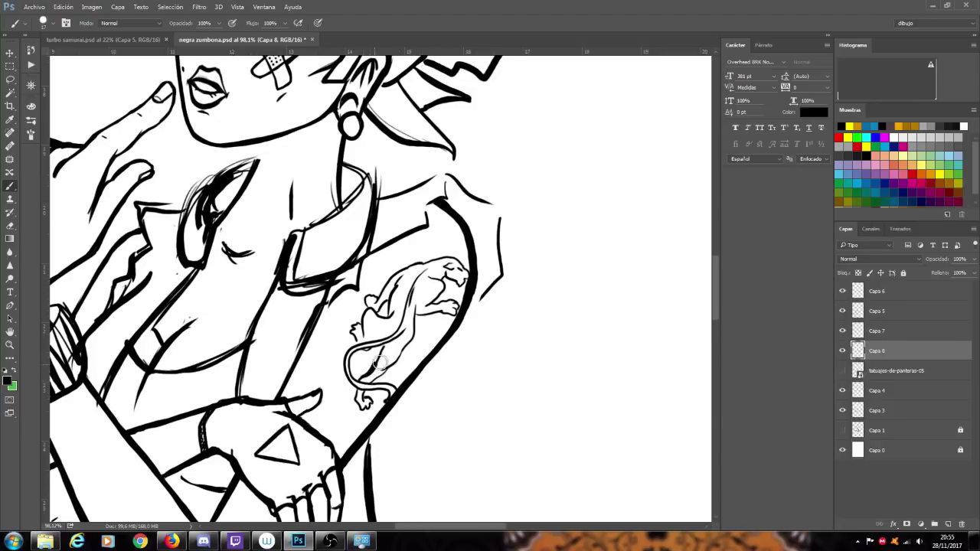
mouse_move(380, 381)
mouse_down()
mouse_move(420, 336)
mouse_move(417, 298)
mouse_move(459, 315)
mouse_move(459, 303)
mouse_move(438, 306)
mouse_move(447, 288)
mouse_move(437, 282)
mouse_move(467, 280)
mouse_up()
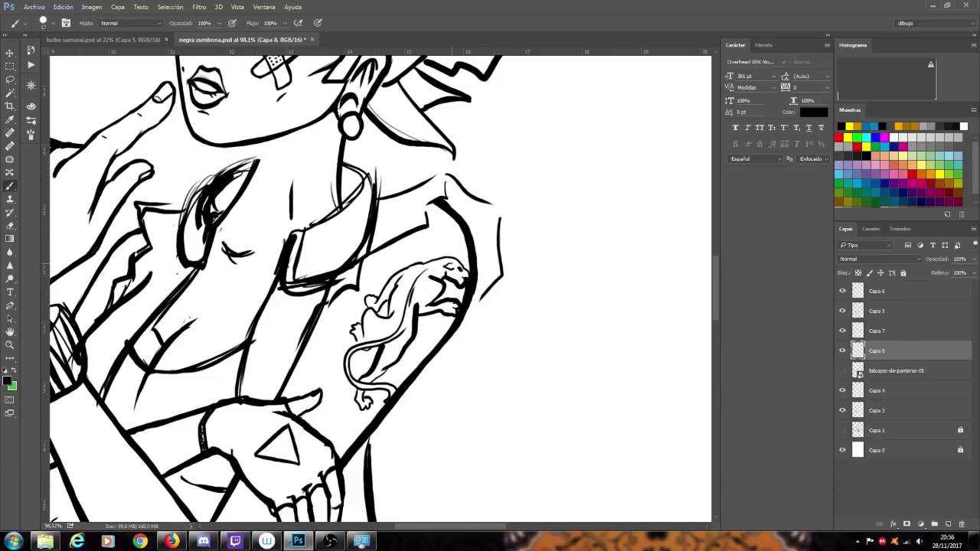
mouse_move(467, 271)
mouse_down()
mouse_move(402, 274)
mouse_move(374, 314)
mouse_up()
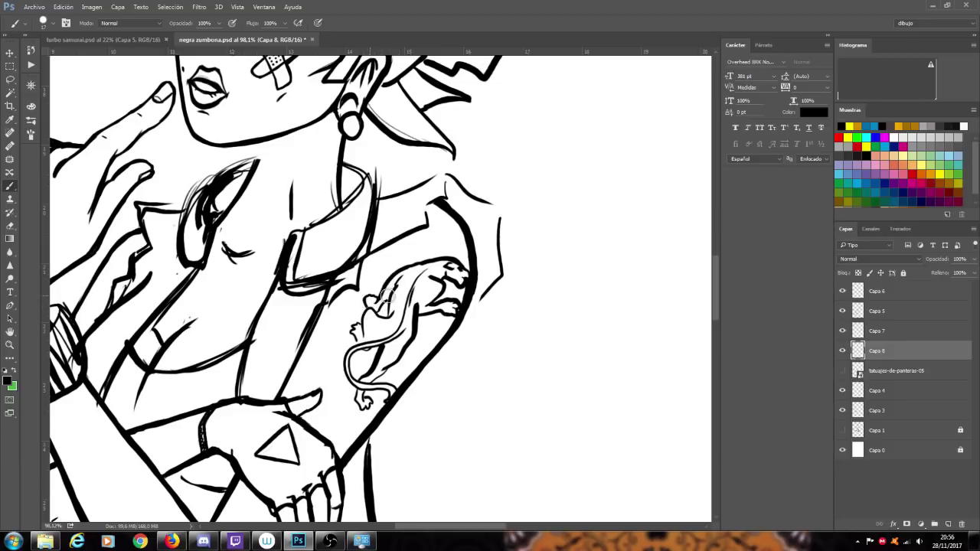
drag(369, 312, 358, 344)
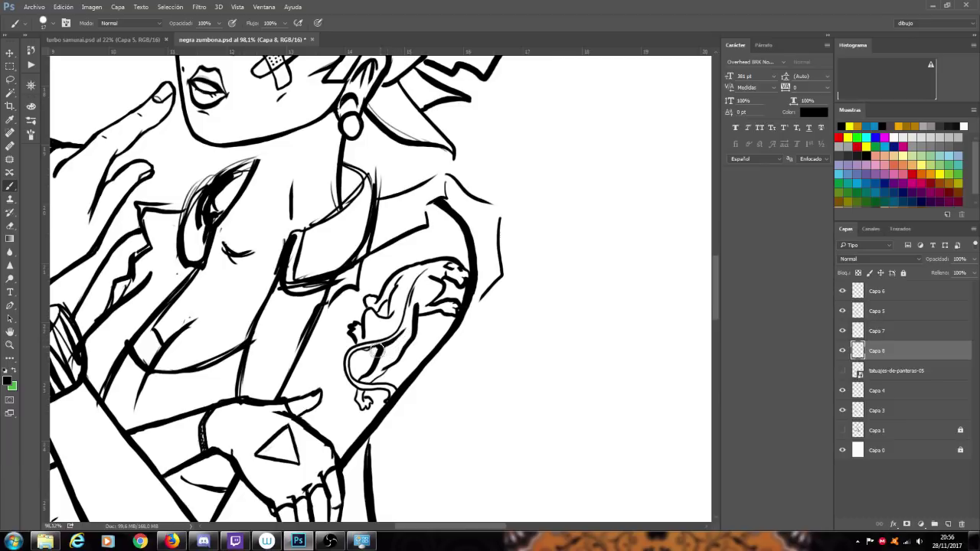
drag(367, 385, 398, 393)
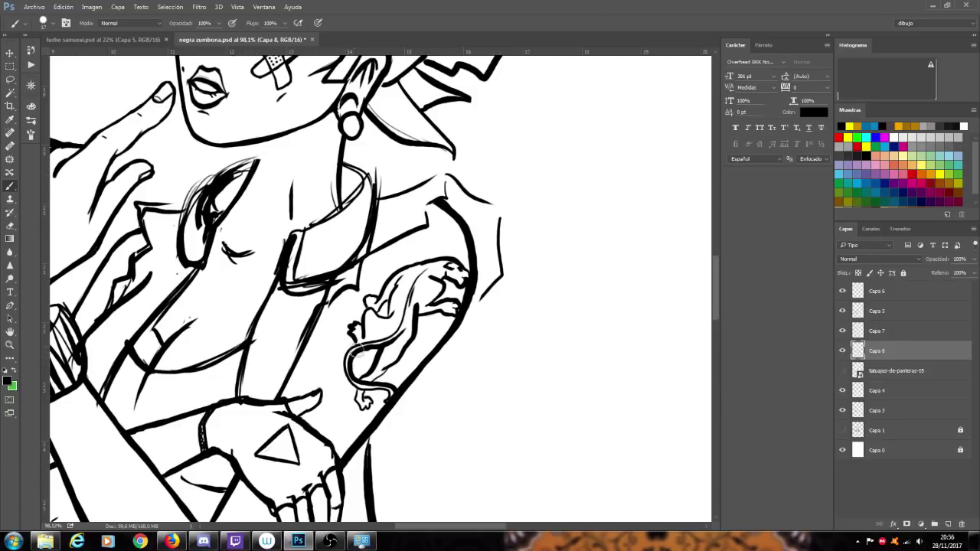
mouse_move(358, 343)
mouse_down()
mouse_move(346, 378)
mouse_move(390, 405)
mouse_up()
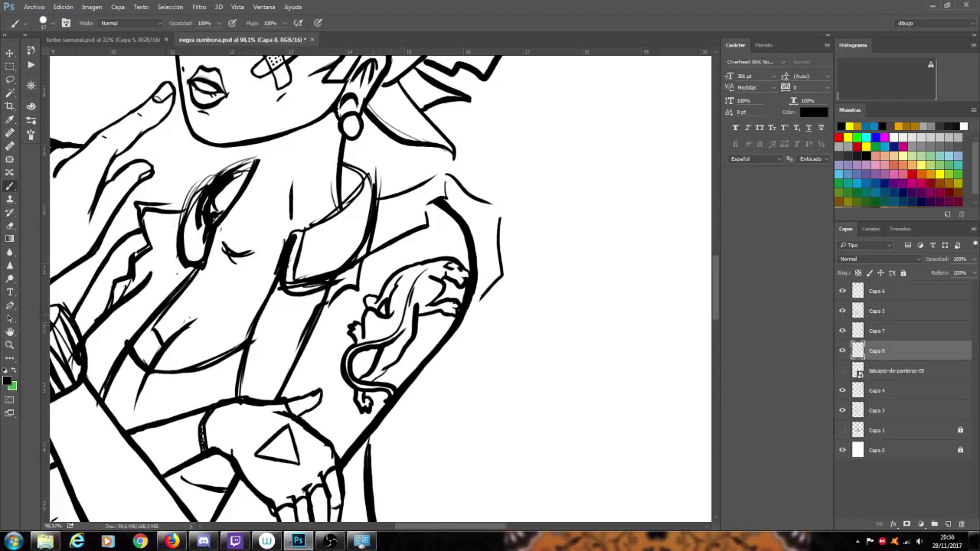
- Rename the traced panther's layer Capa 8 as tatto and delete the tatuajes-de-panteras-05 reference layer
scroll(427, 297, down, 10)
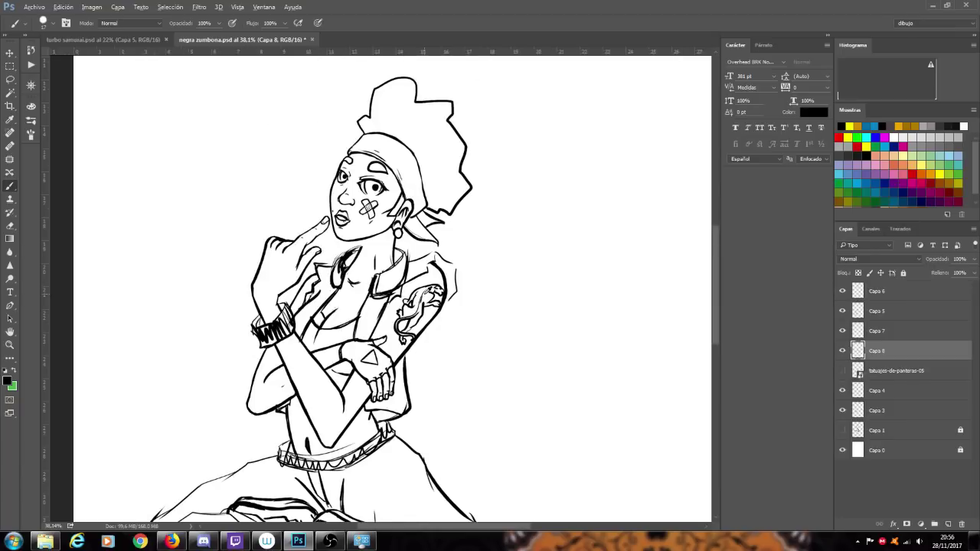
scroll(428, 297, up, 4)
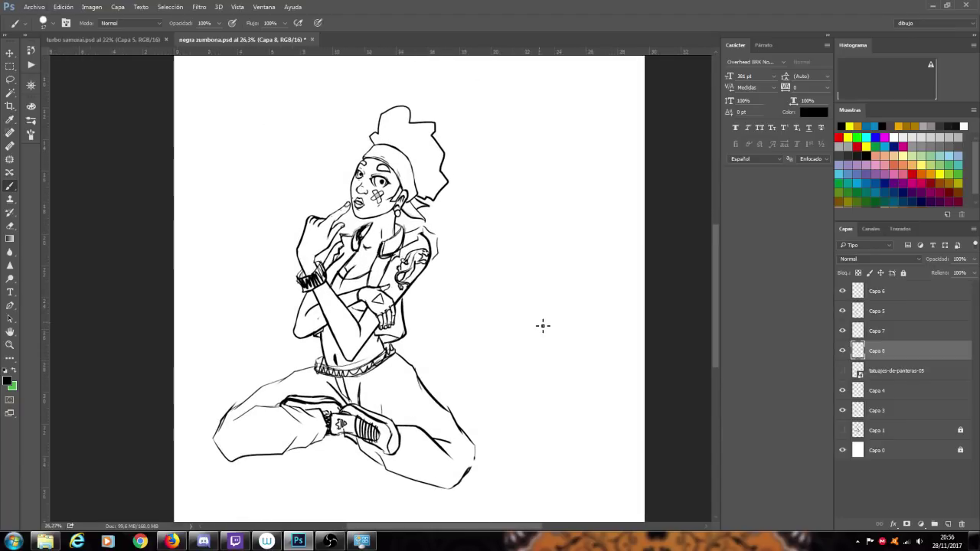
scroll(526, 312, up, 1)
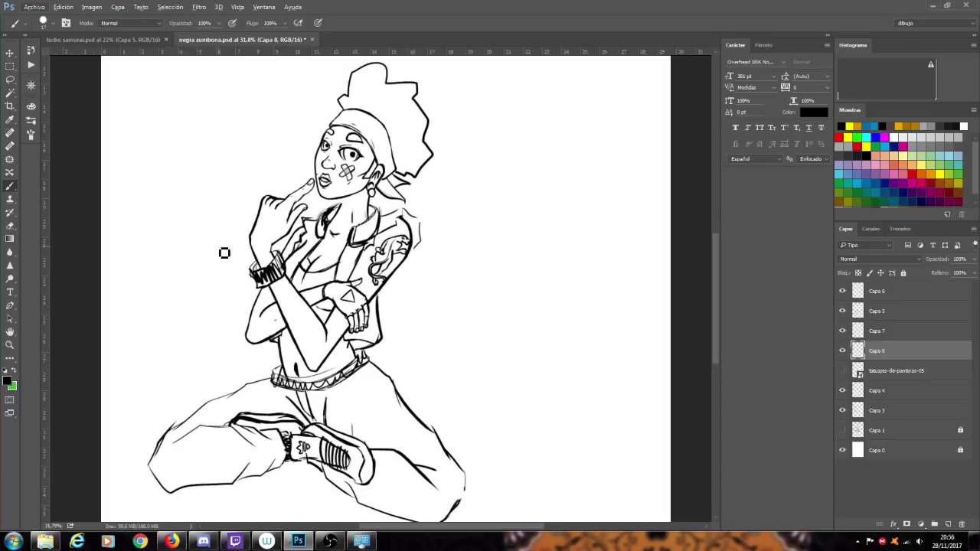
scroll(225, 253, up, 4)
scroll(224, 253, down, 5)
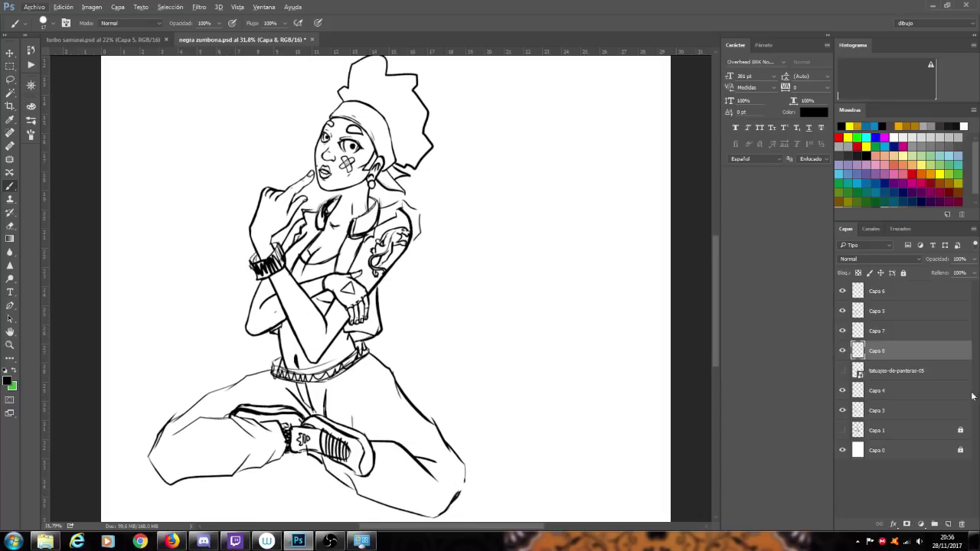
double_click(877, 350)
text(tatto)
key(Return)
click(891, 370)
drag(891, 371, 962, 530)
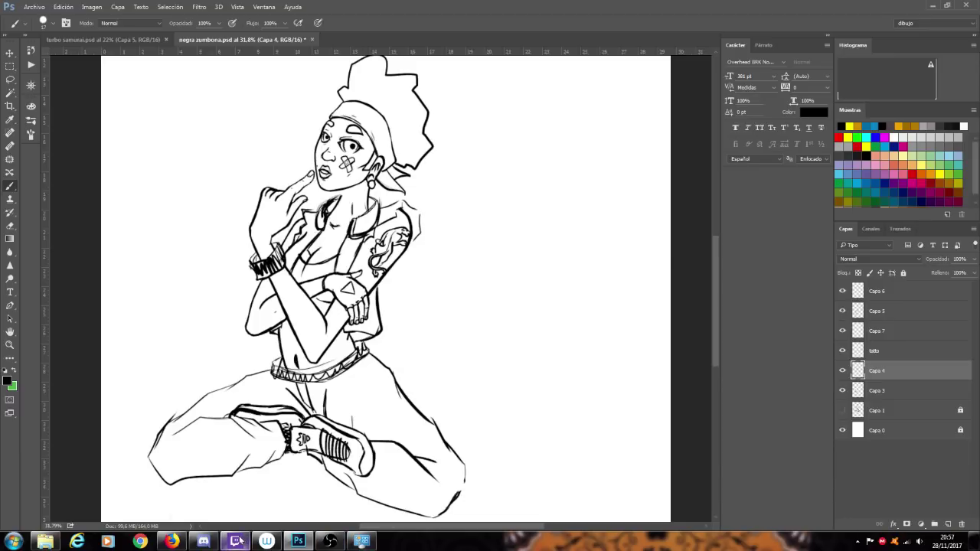
- Save the changes to negra zumbona.psd under its existing name
mouse_move(240, 541)
click(33, 7)
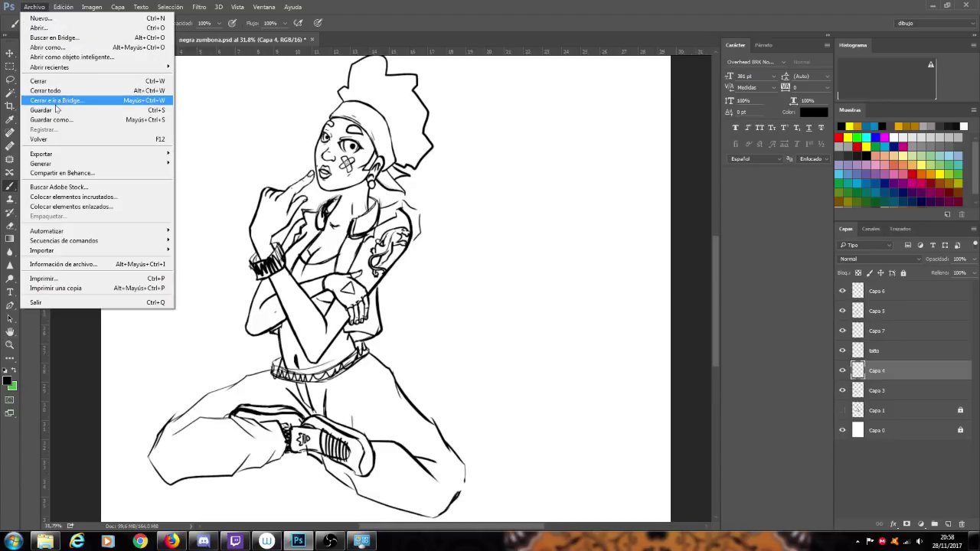
click(61, 111)
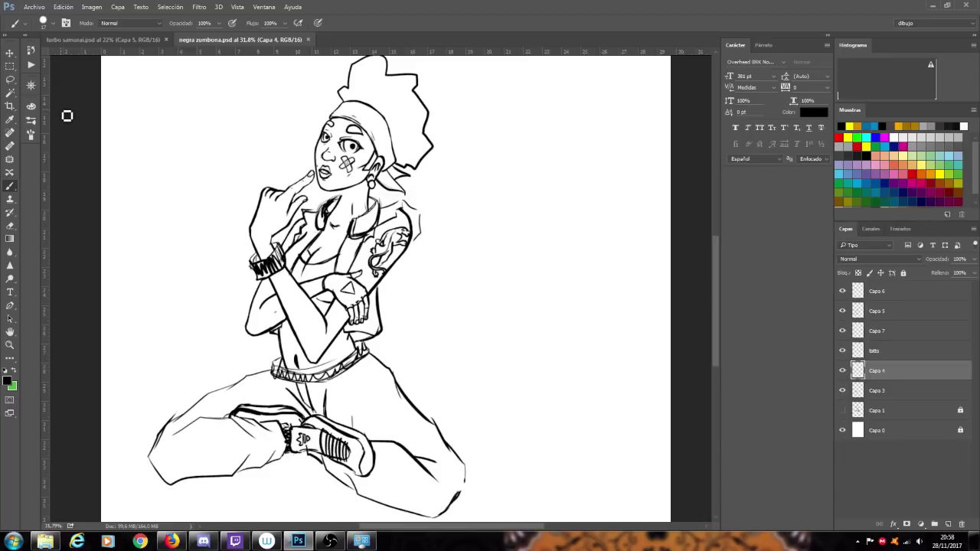
- Switch to Firefox, check the live chat on the "dibujo y respondo movidas" YouTube page, and return to Photoshop
scroll(67, 115, down, 4)
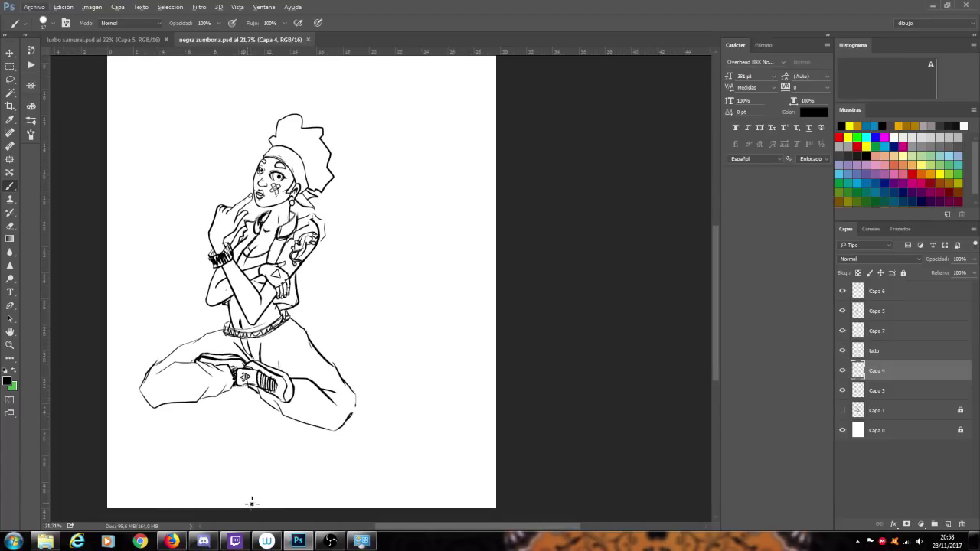
mouse_move(182, 545)
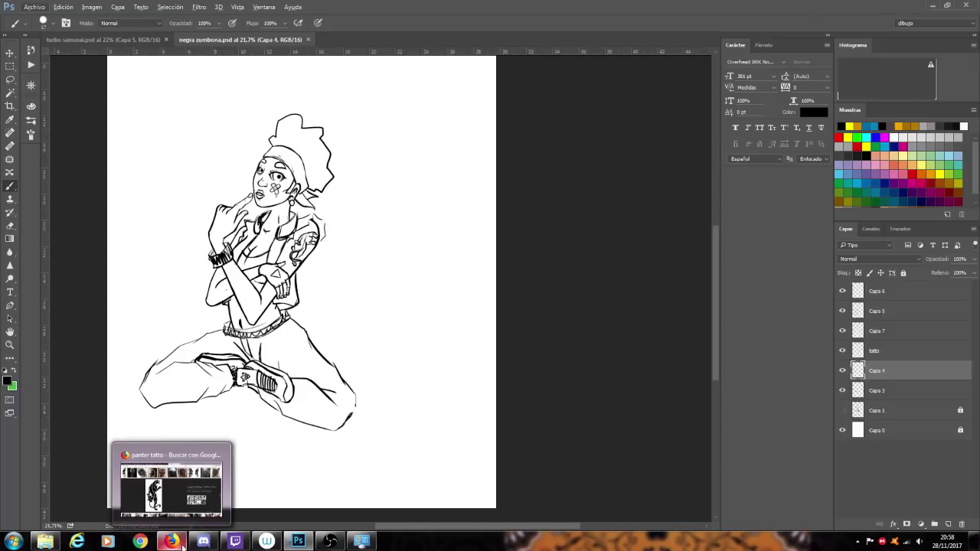
click(182, 545)
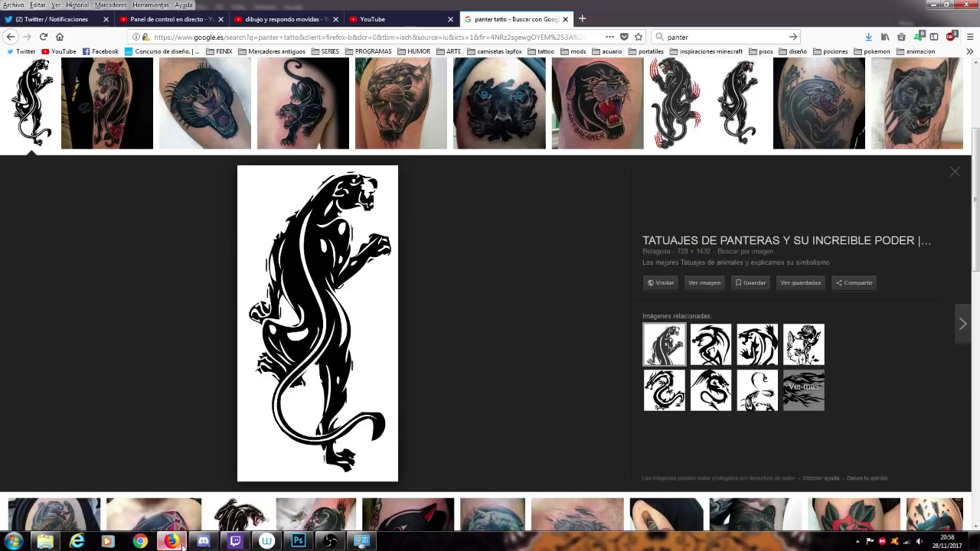
click(404, 20)
click(283, 19)
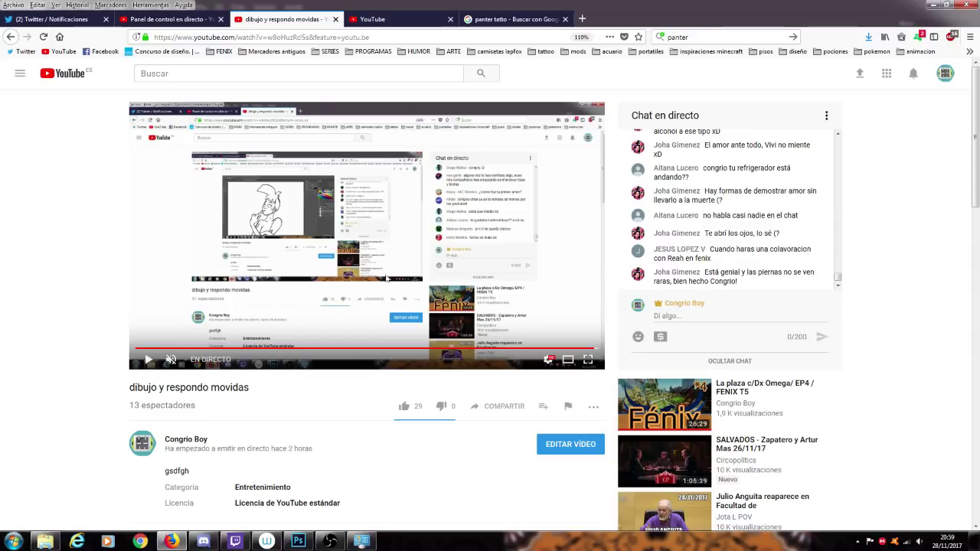
click(311, 545)
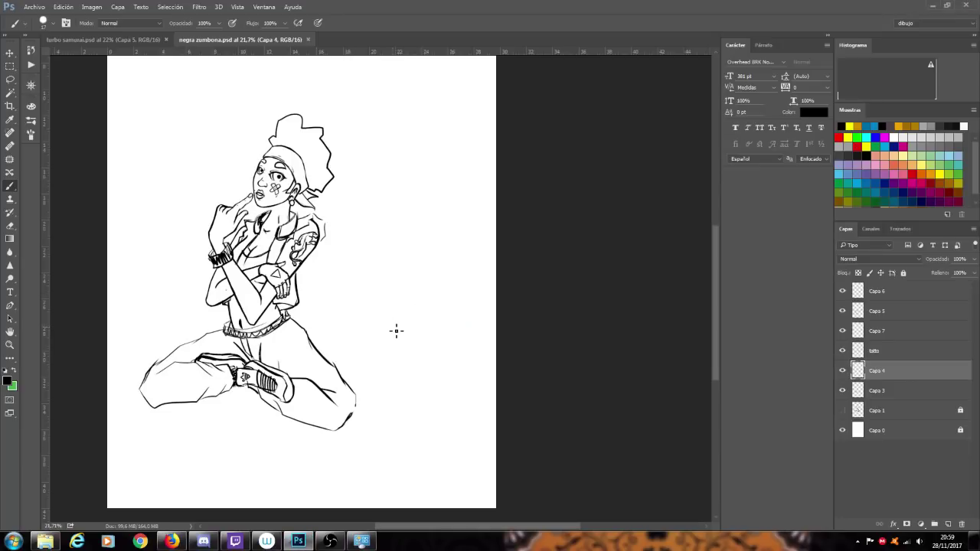
- View the drawing on its full page and switch back to the YouTube live stream in Firefox
scroll(397, 331, down, 1)
scroll(397, 331, down, 1)
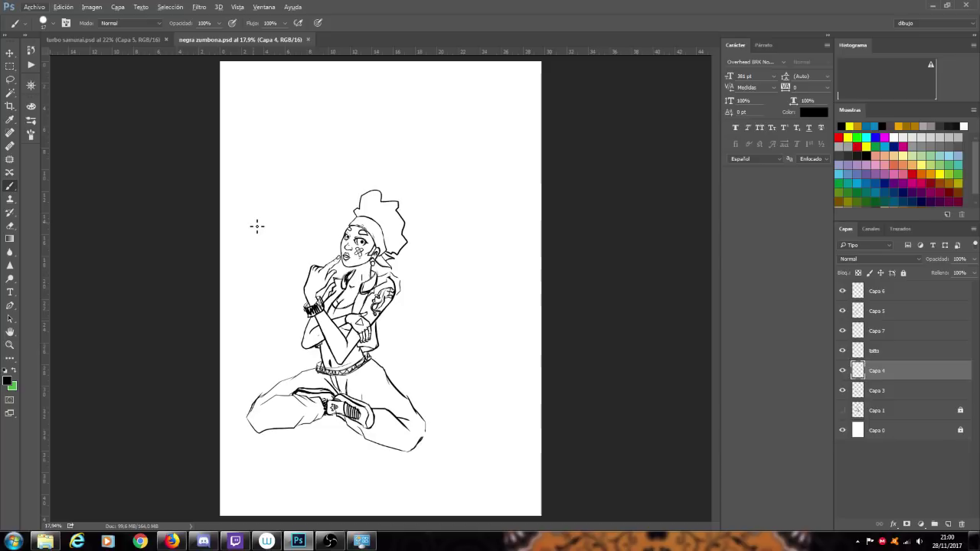
mouse_move(182, 542)
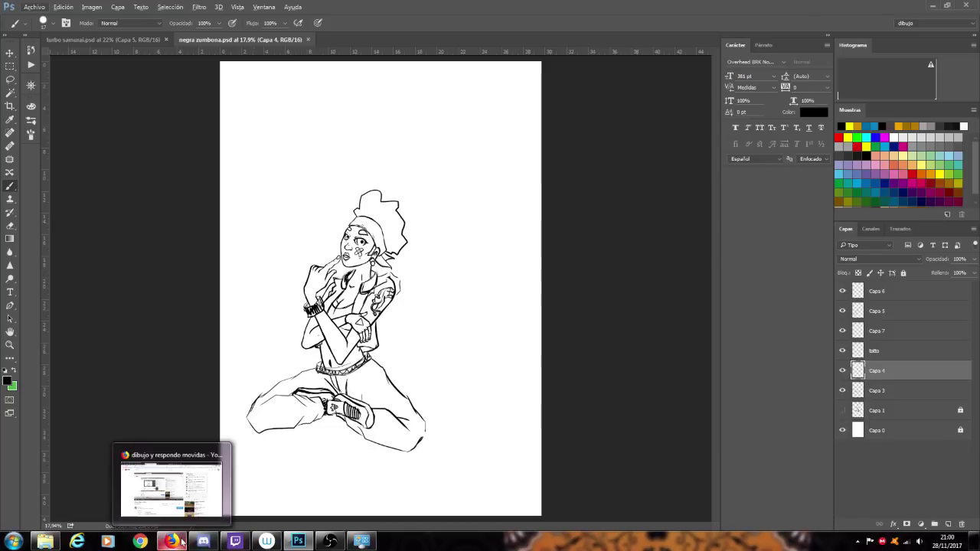
click(34, 7)
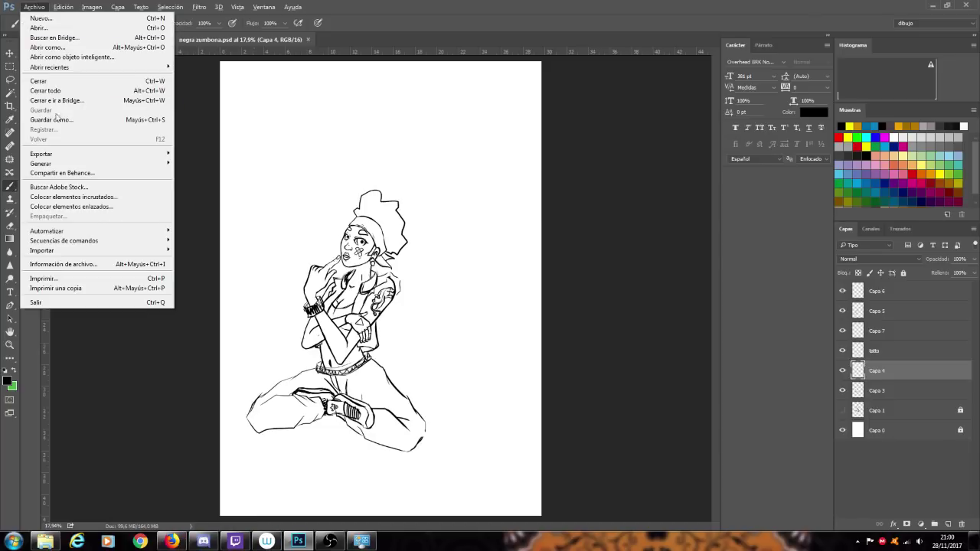
click(180, 542)
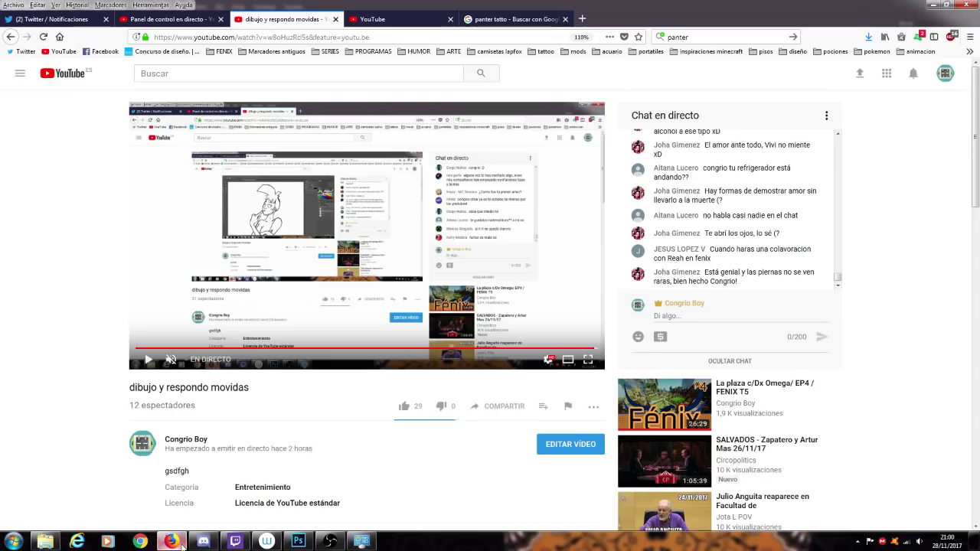